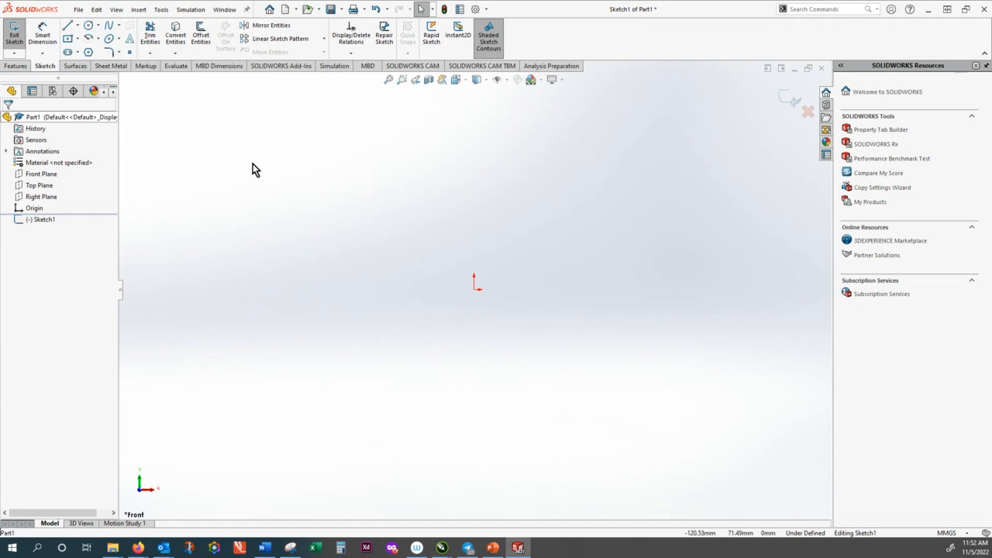
Paste the rollbar lever reference drawing into the sketch and place it beside the origin, clear of the drawing area
left_click(100, 9)
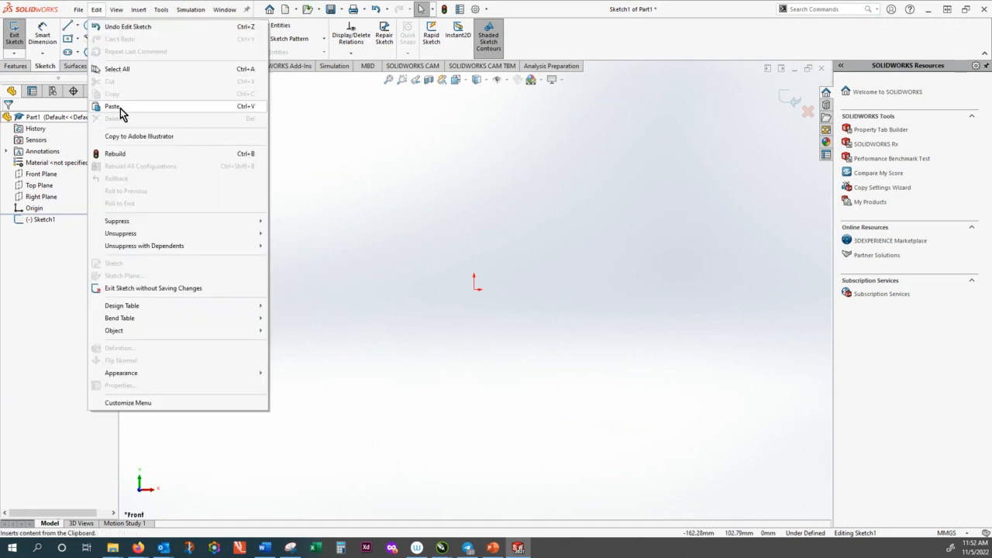
left_click(122, 109)
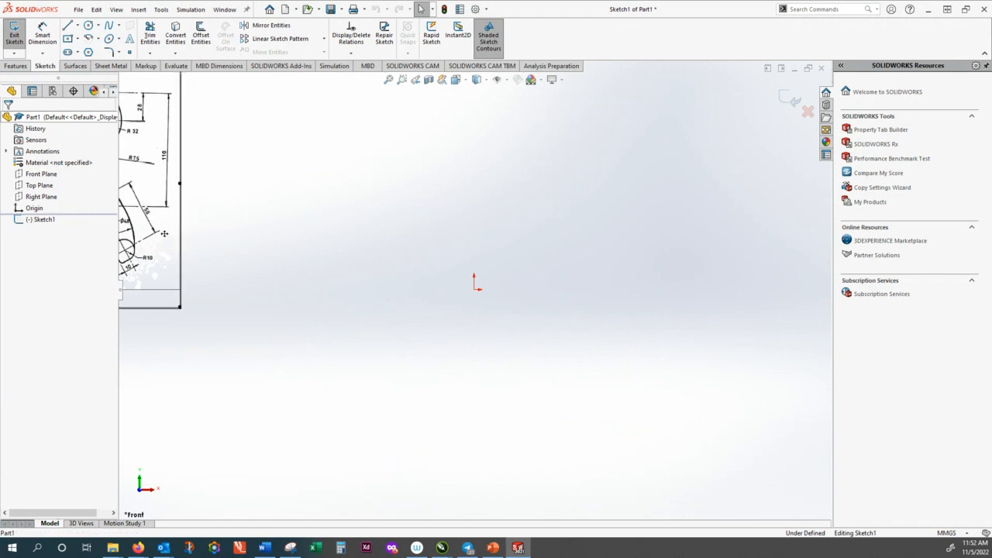
left_click_drag(164, 233, 317, 336)
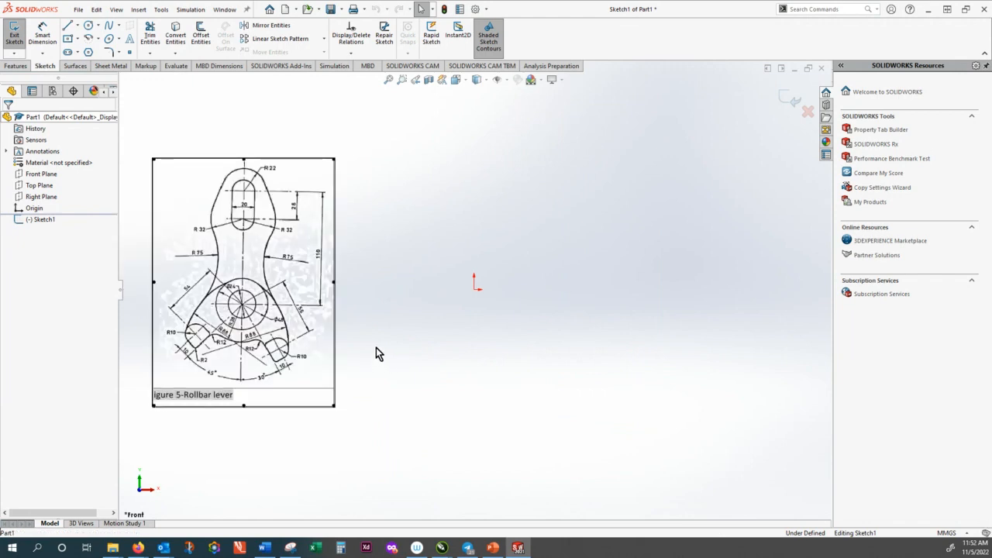
scroll(375, 342, "up", 1)
scroll(374, 341, "down", 1)
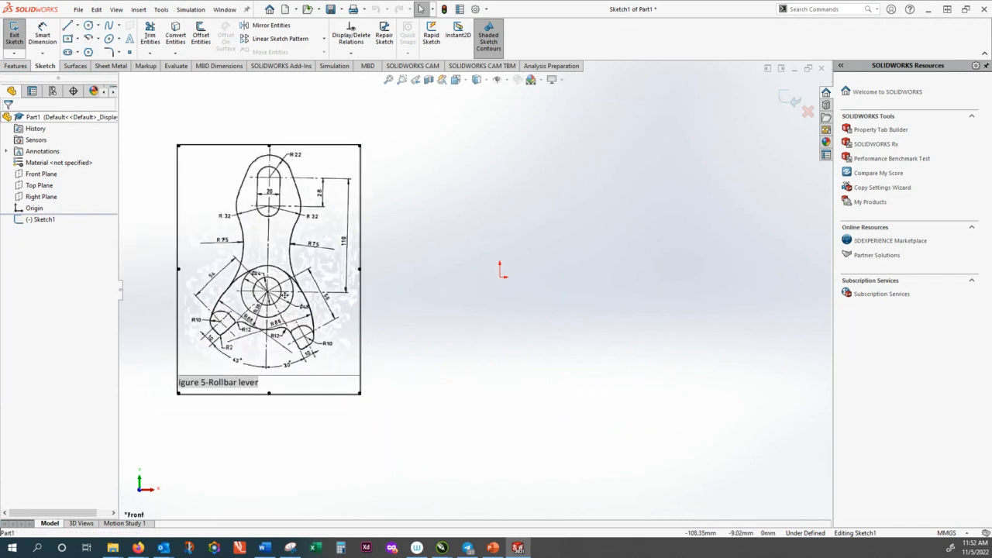
scroll(284, 295, "down", 2)
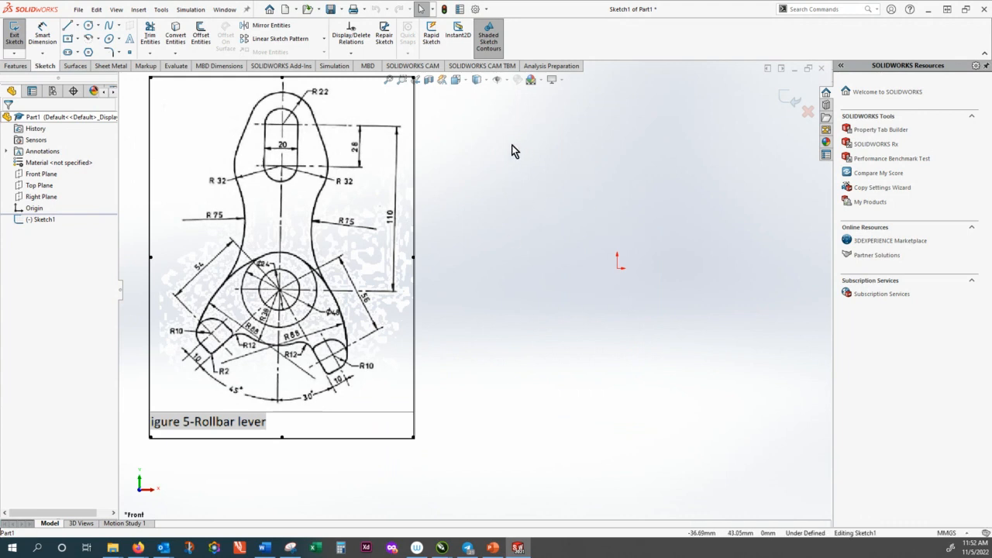
Place sketch points at the origin and at about (19, -24), (-27, -29), (0, 41) and (0, 55) mm
left_click(129, 52)
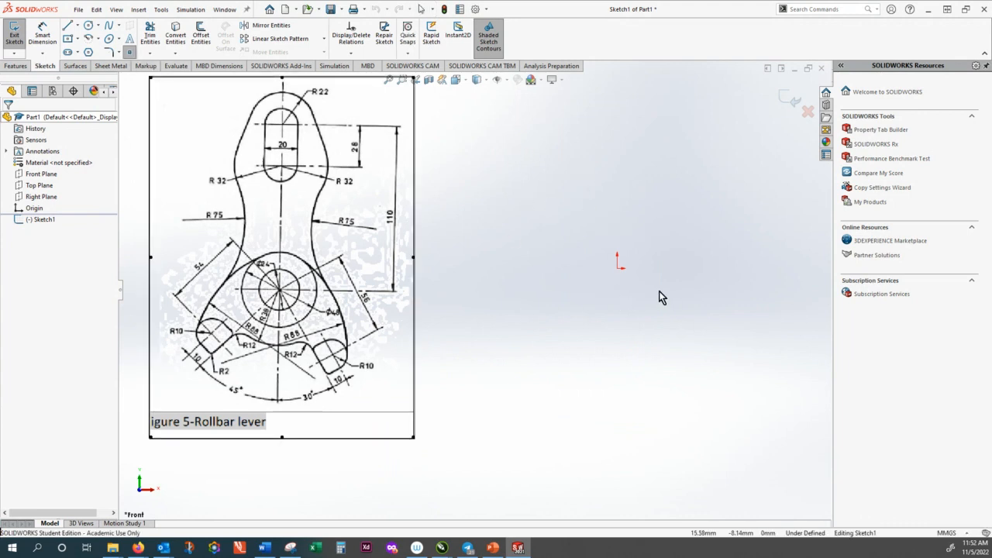
left_click(617, 269)
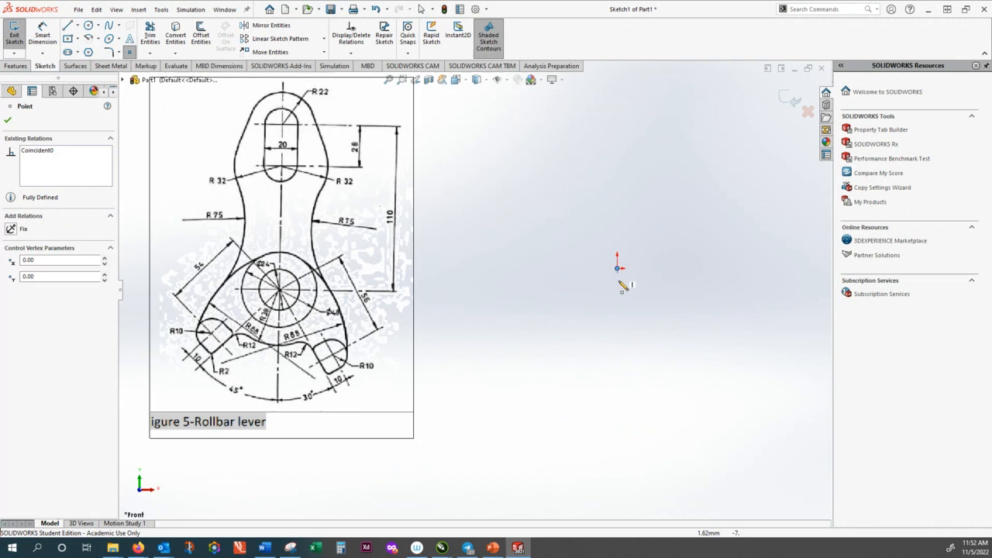
left_click(671, 337)
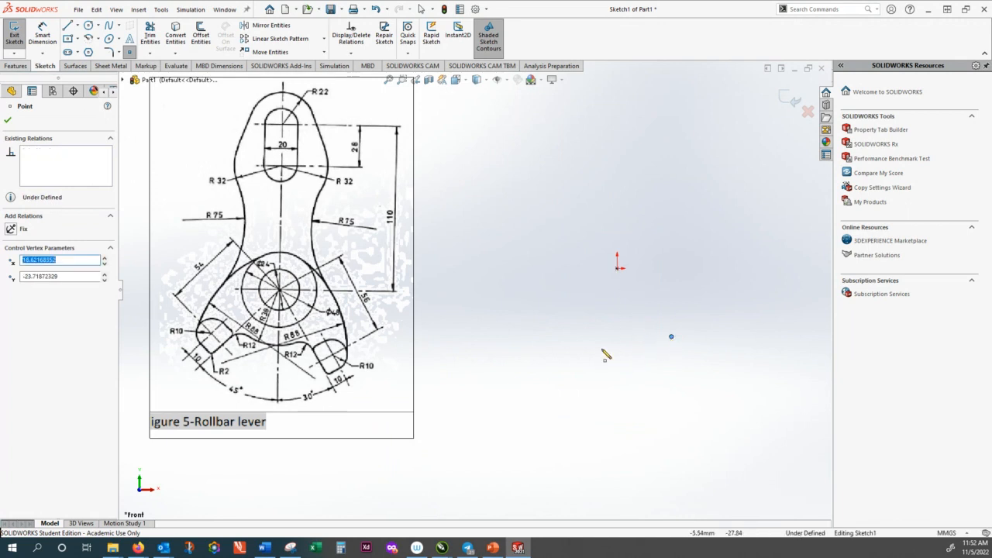
left_click(539, 353)
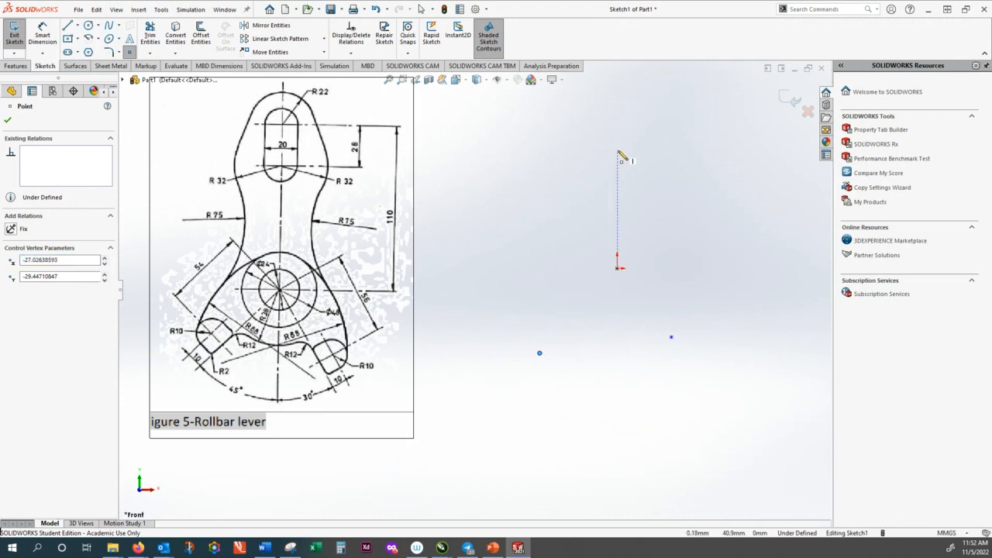
left_click(616, 149)
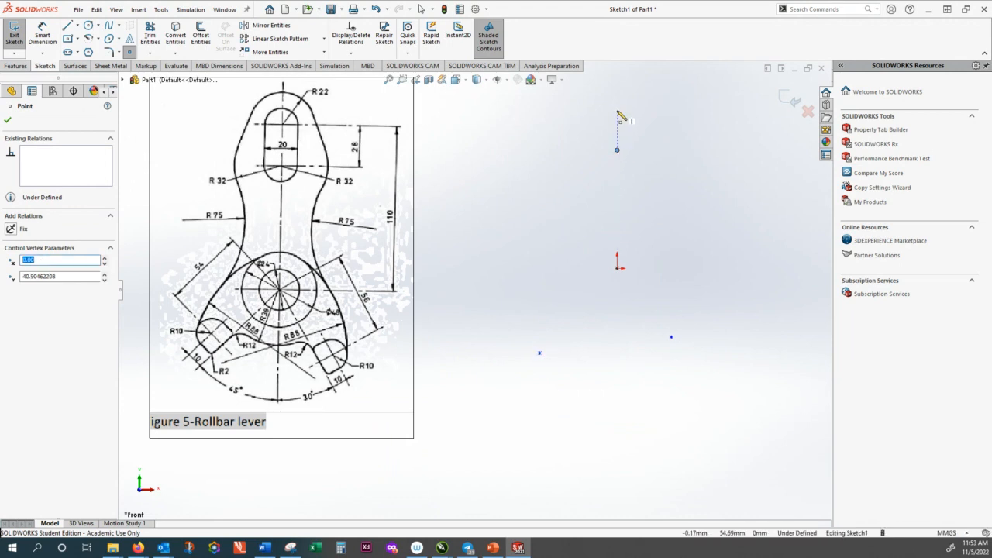
left_click(617, 110)
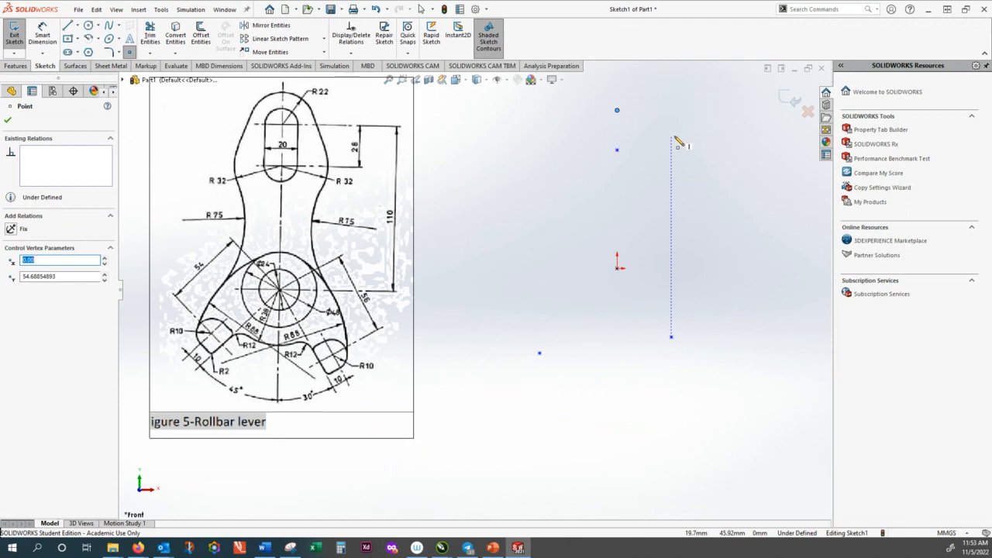
key("Escape")
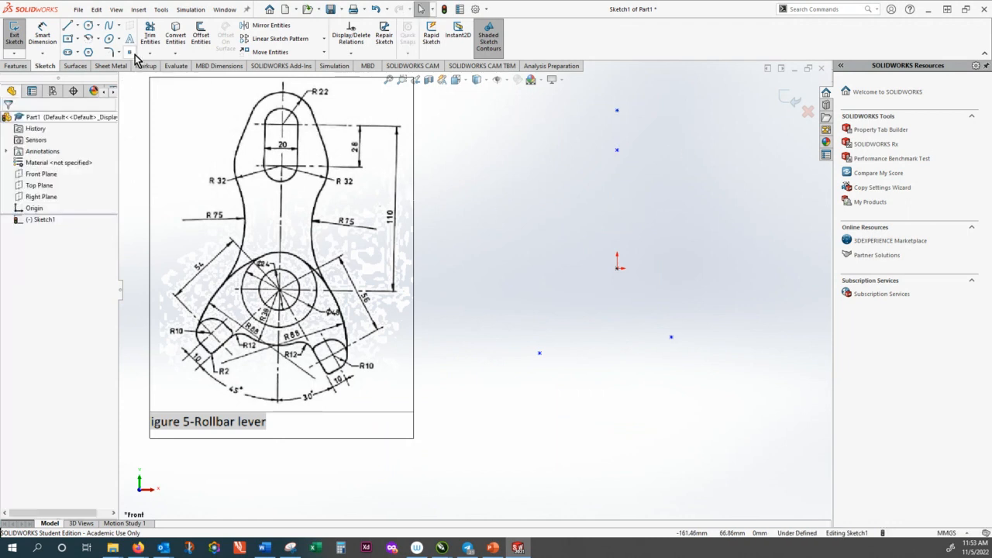
Draw a centerline about 30 mm long from the origin to the lower-right sketch point
left_click(77, 26)
left_click(73, 52)
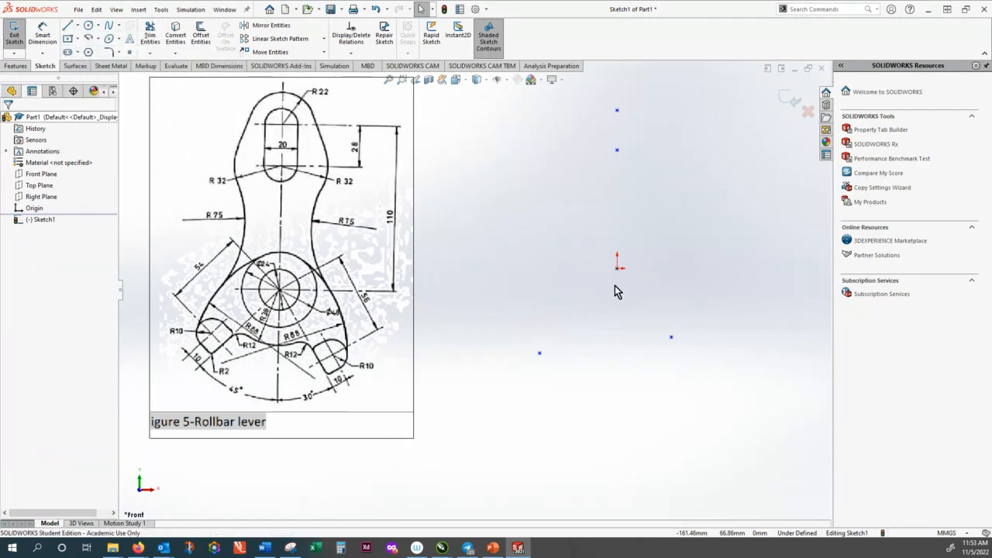
left_click(617, 268)
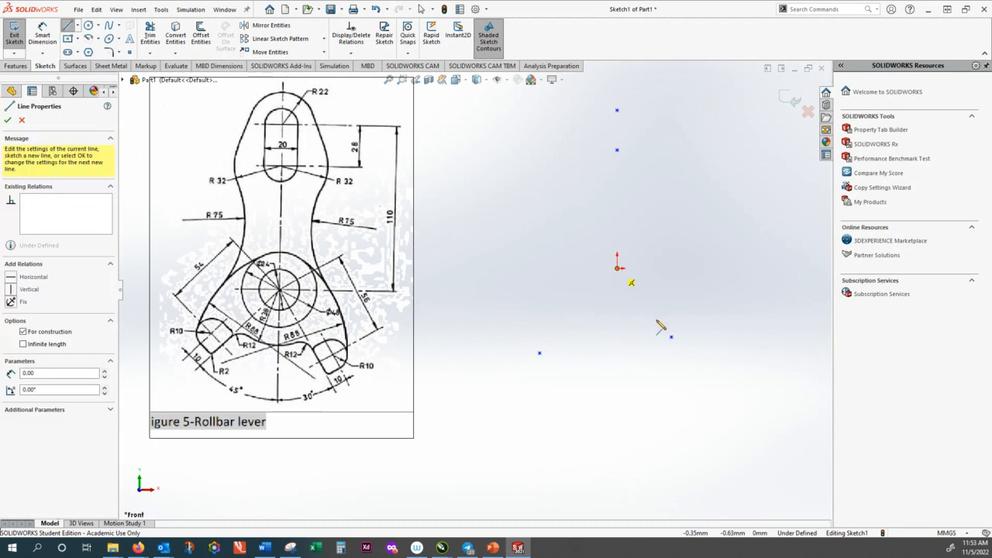
left_click(671, 336)
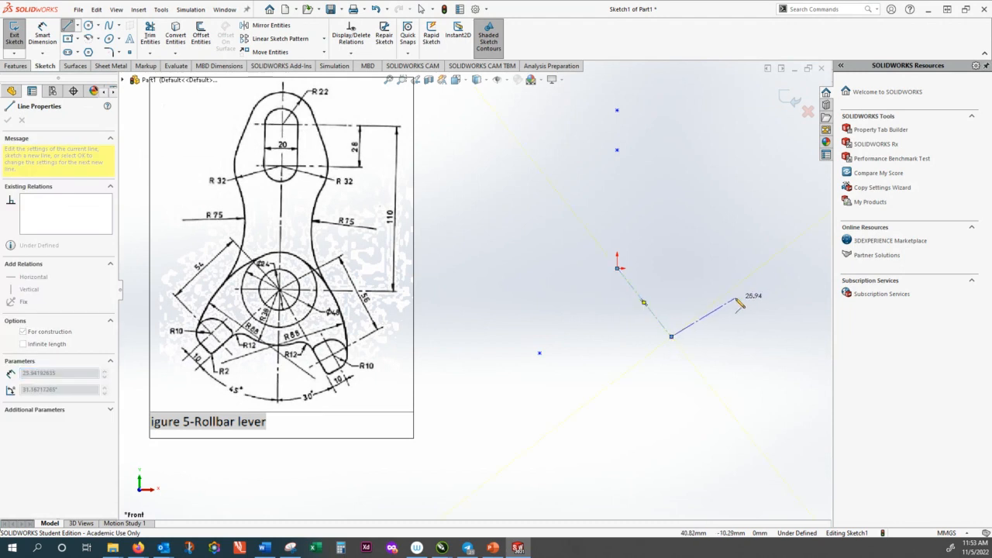
key("Escape")
key("Escape")
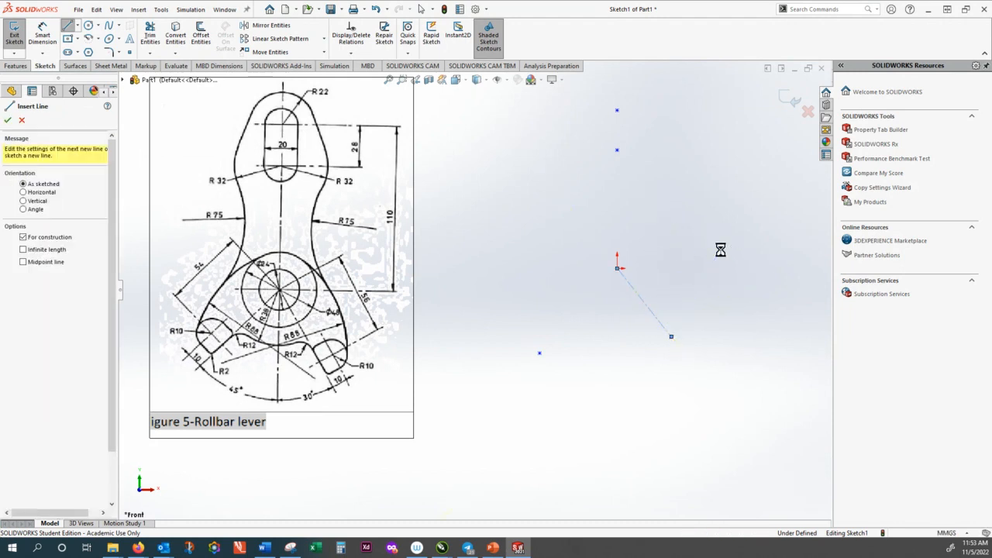
Draw a vertical construction line from the origin up through both upper sketch points, ending above the topmost one
left_click(77, 25)
left_click(81, 38)
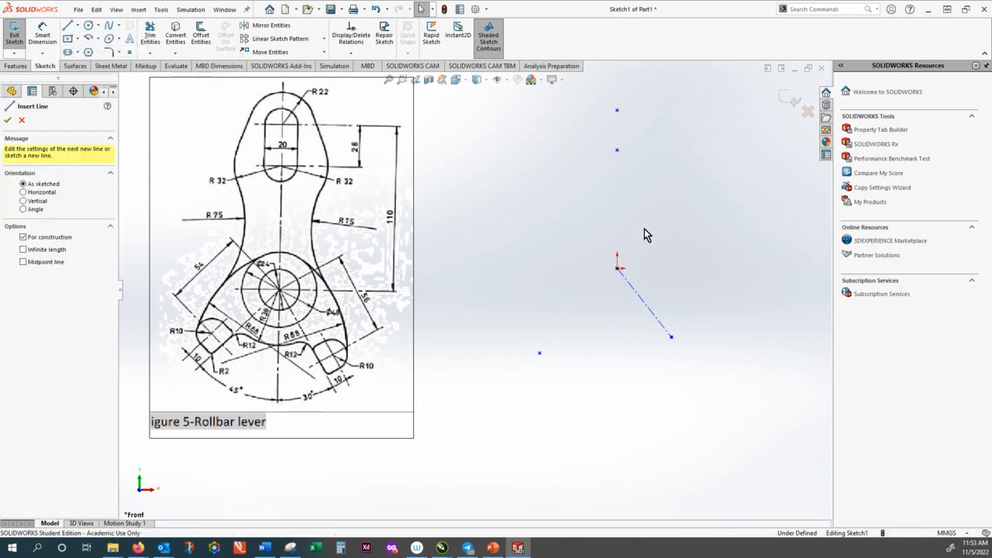
left_click(617, 269)
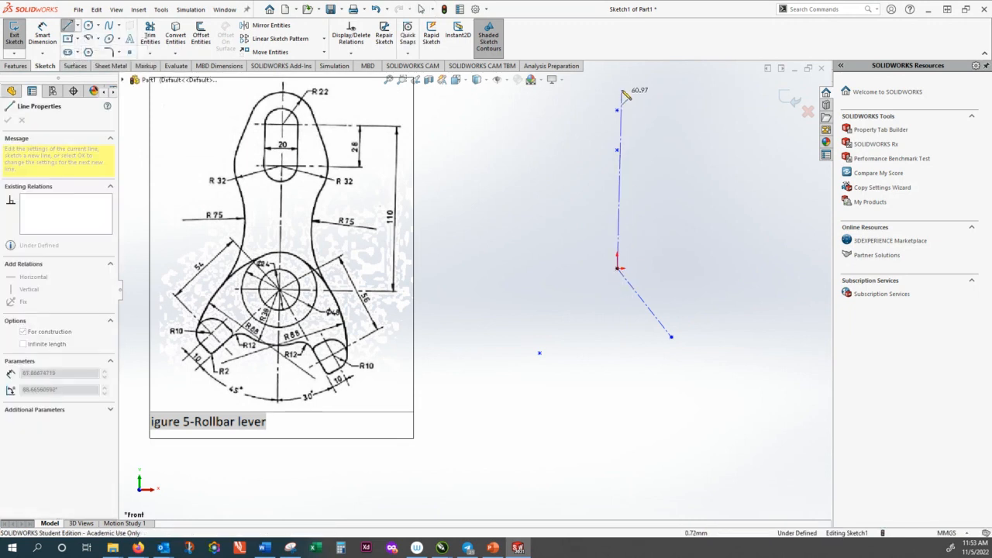
left_click(617, 65)
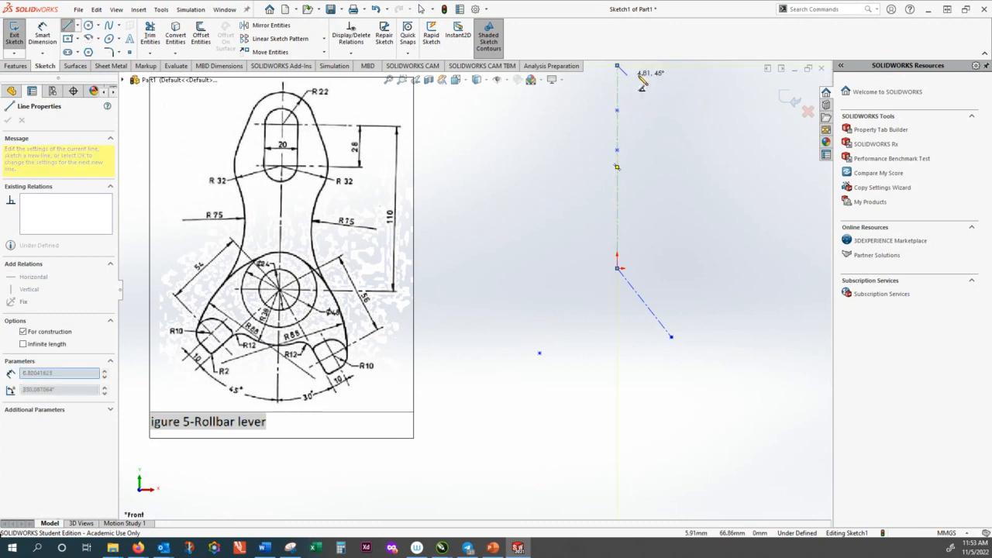
key("Escape")
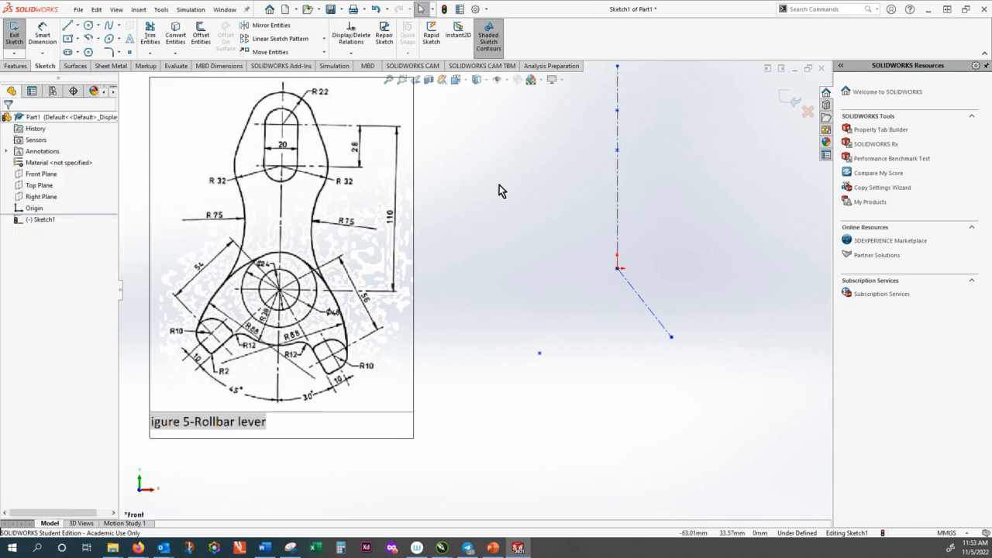
Draw a centerline from the origin to the lower-left sketch point
left_click(79, 26)
left_click(77, 51)
left_click(617, 269)
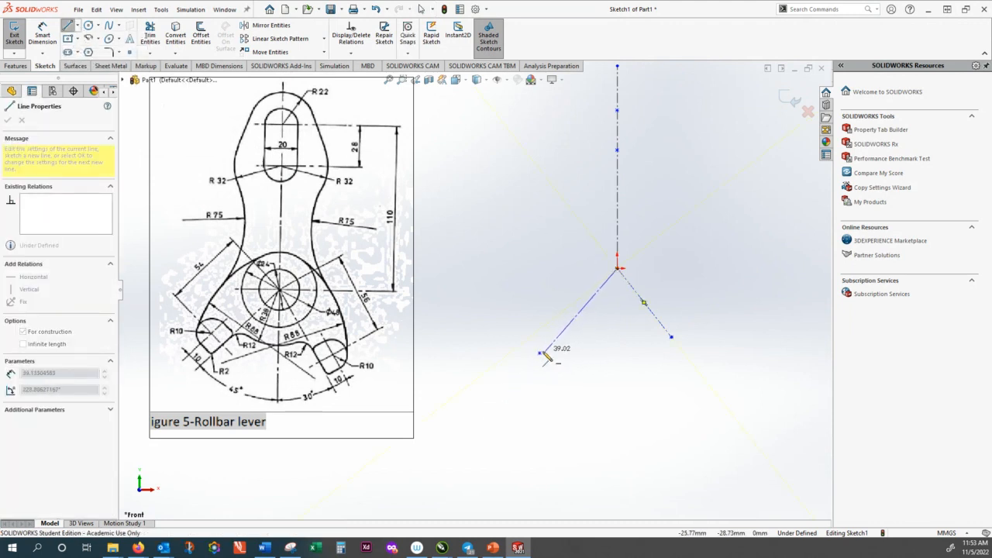
left_click(540, 355)
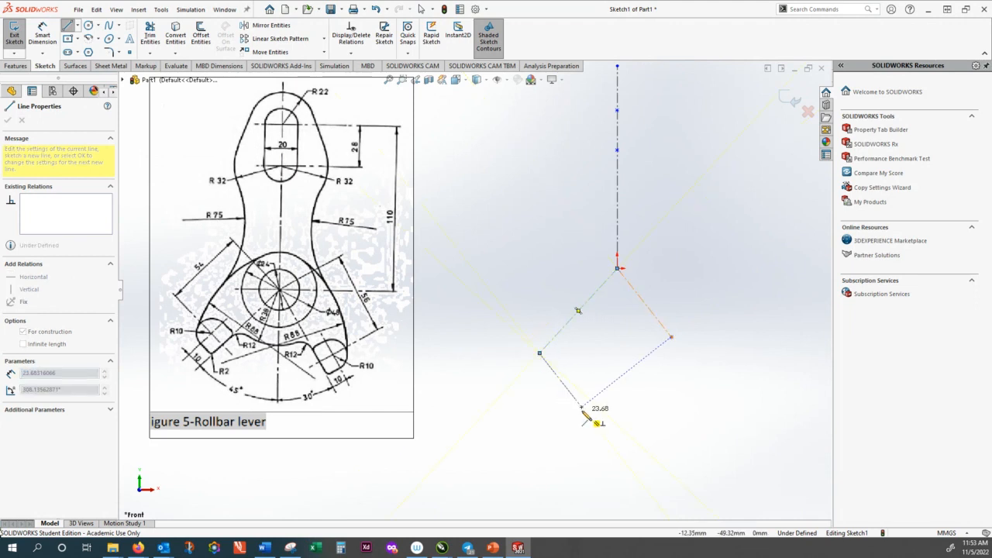
key("Escape")
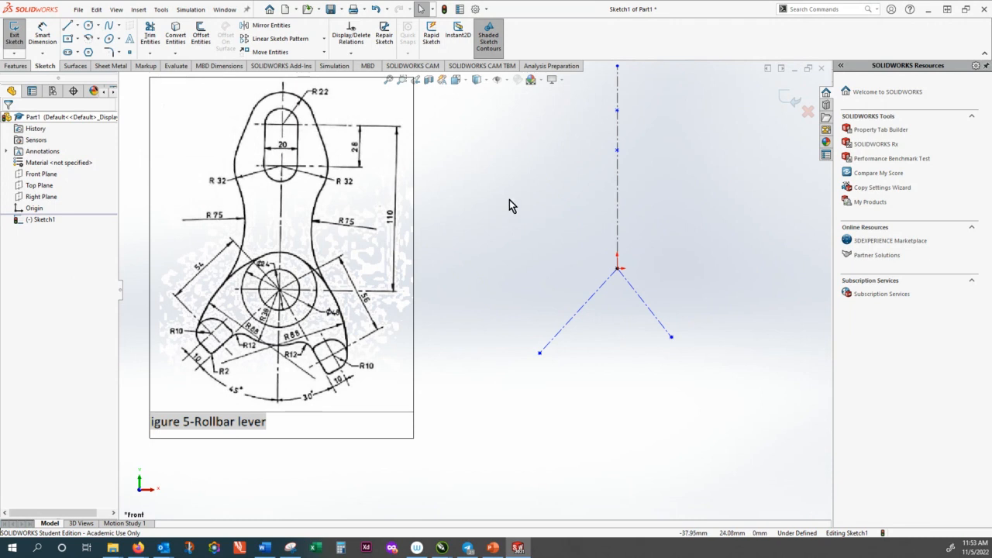
Draw a vertical centerline about 77 mm long straight down from the origin
left_click(78, 26)
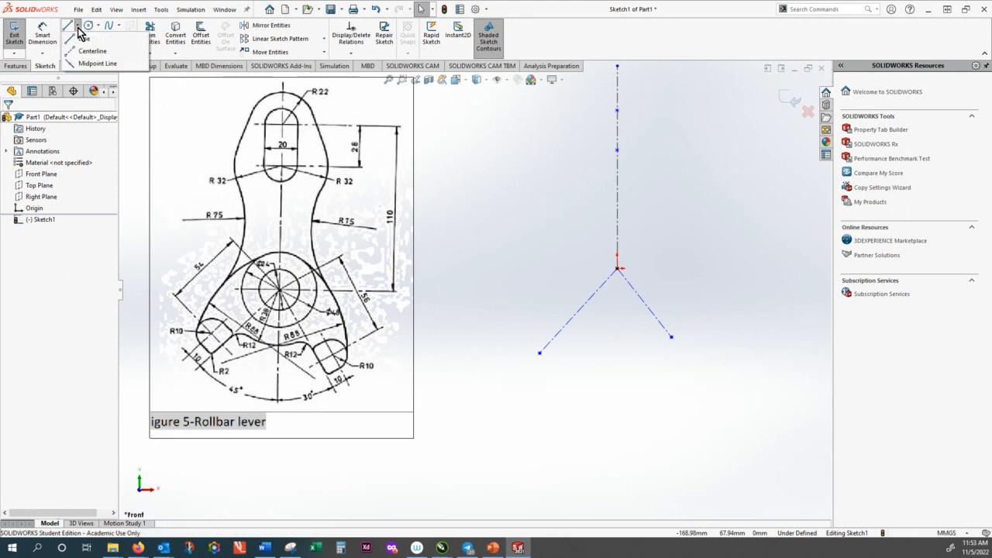
left_click(74, 48)
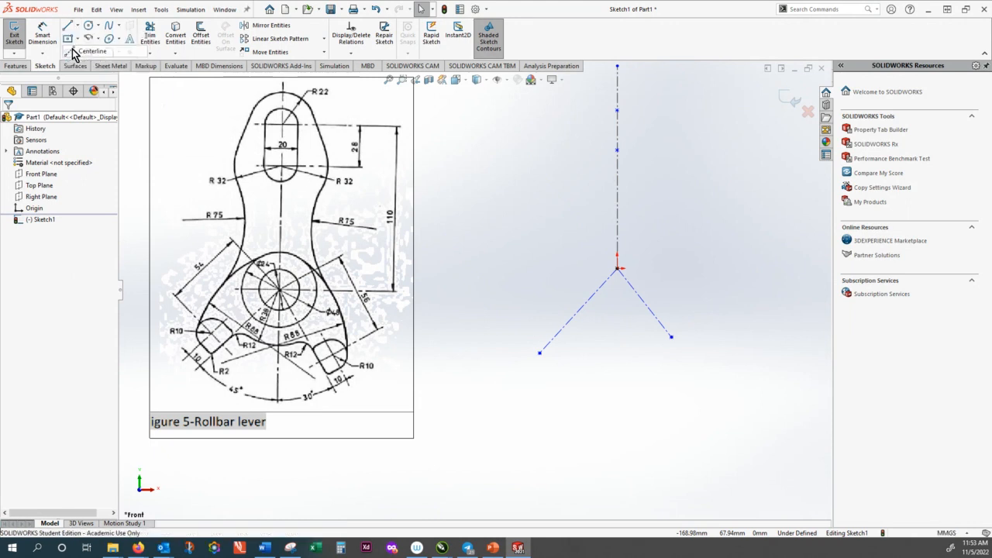
left_click(617, 270)
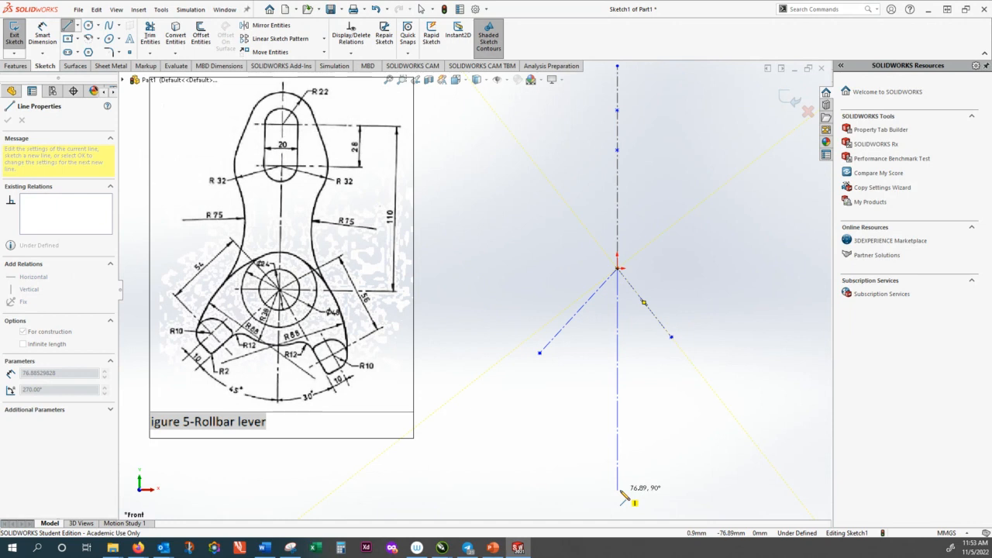
left_click(617, 491)
key("Escape")
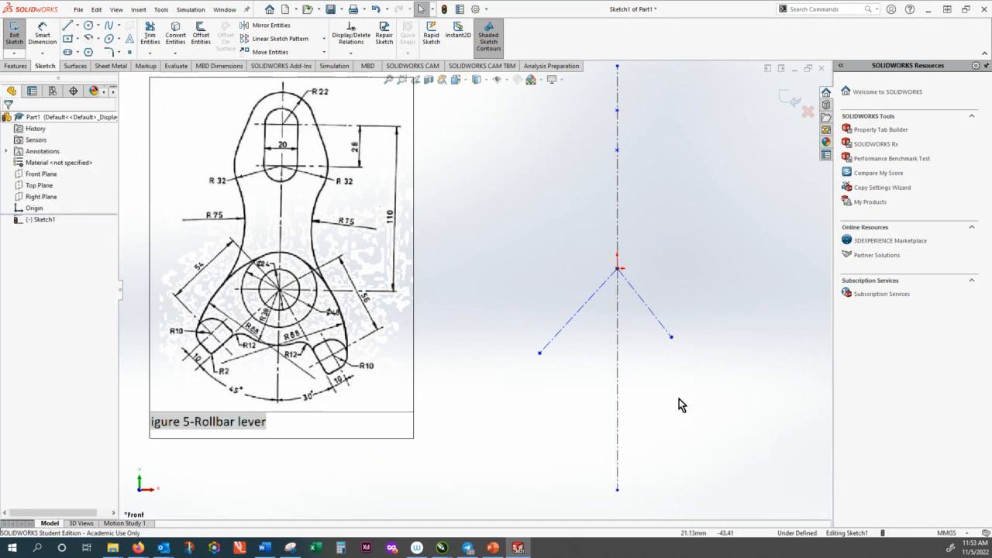
Dimension the angle between the lower-right centerline and the downward vertical centerline as 30°
scroll(686, 372, "up", 2)
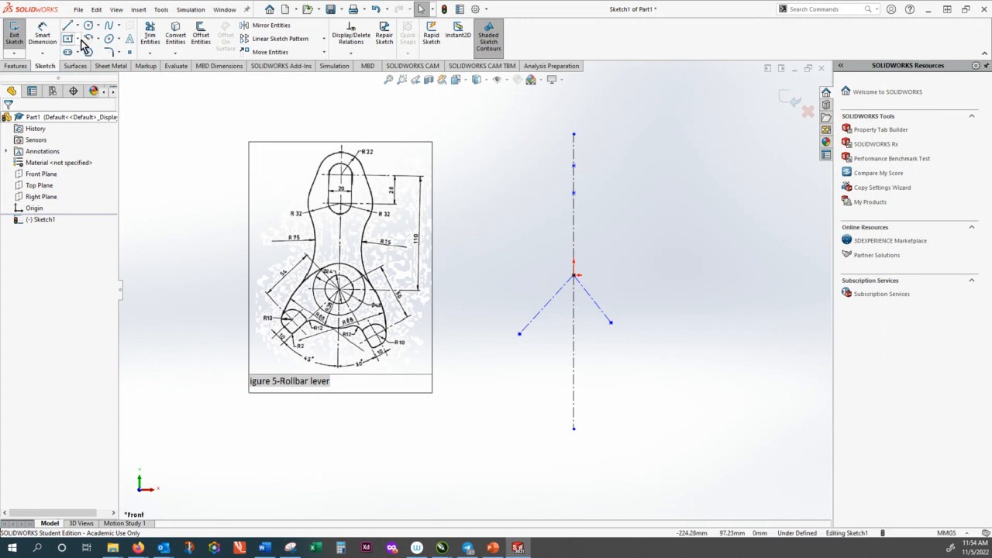
left_click(42, 36)
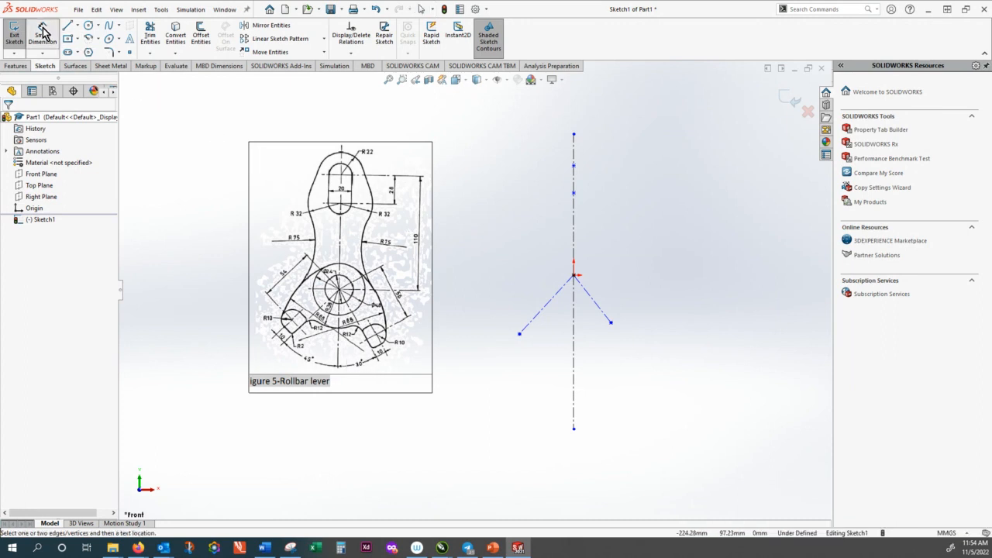
left_click(600, 308)
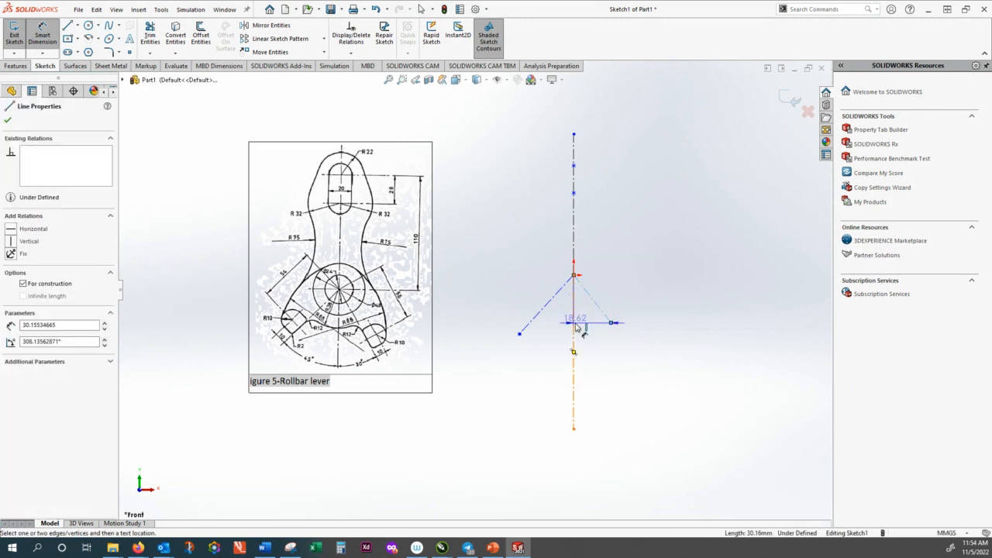
left_click(574, 330)
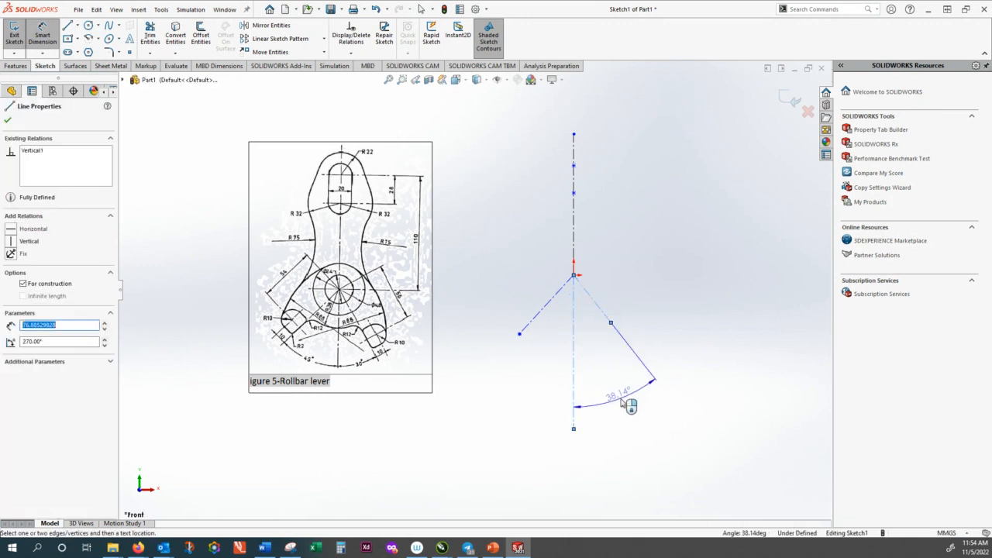
left_click(622, 400)
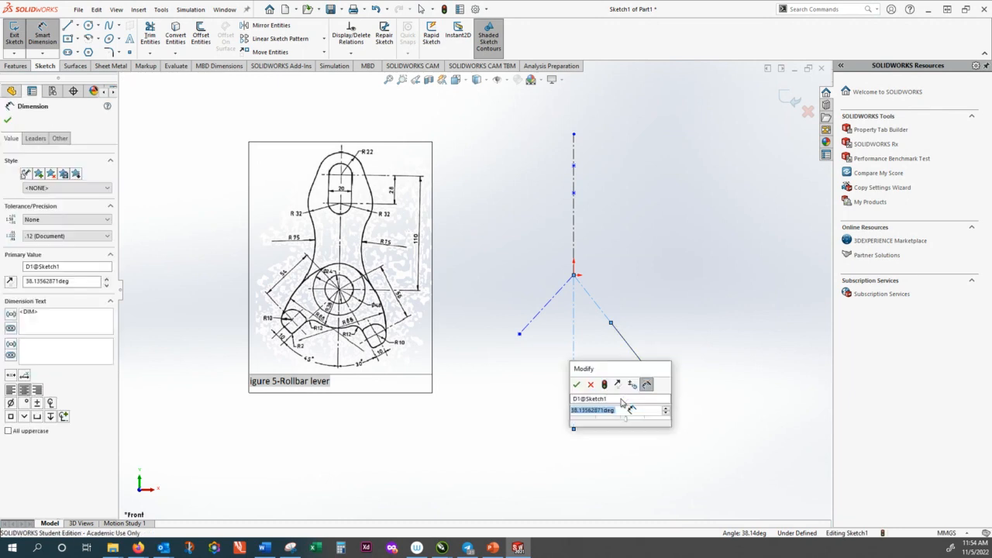
type("30")
key("Return")
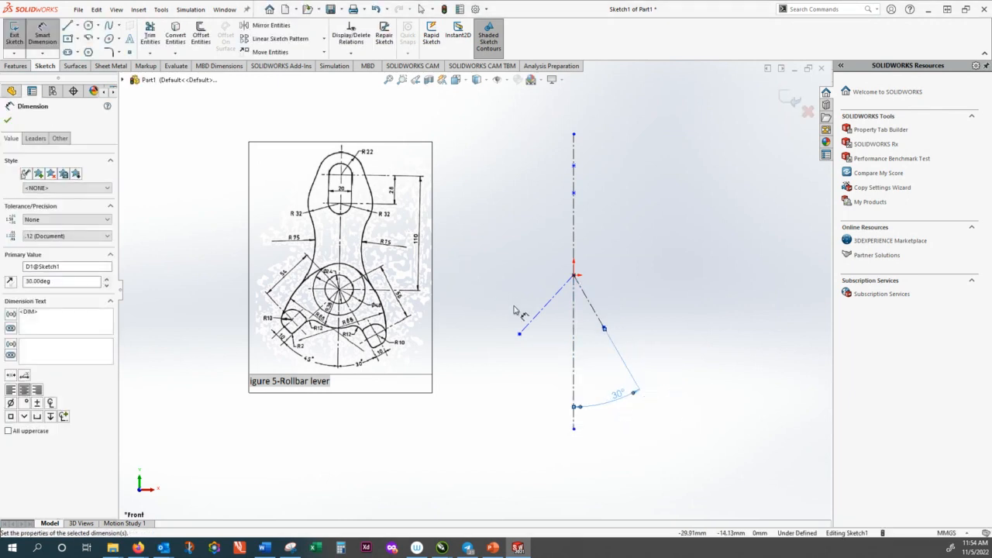
Dimension the angle between the lower-left centerline and the downward vertical centerline as 45°
left_click(536, 319)
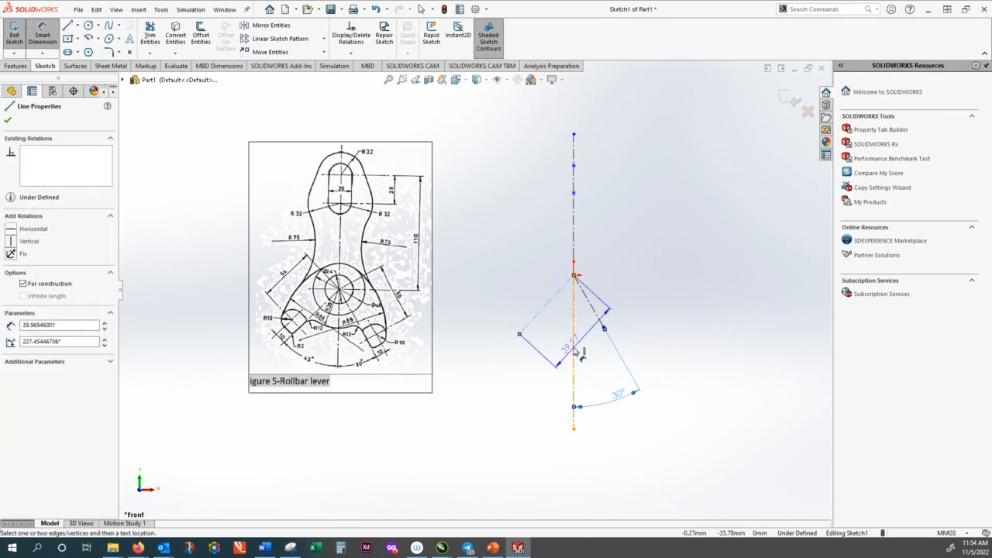
left_click(573, 353)
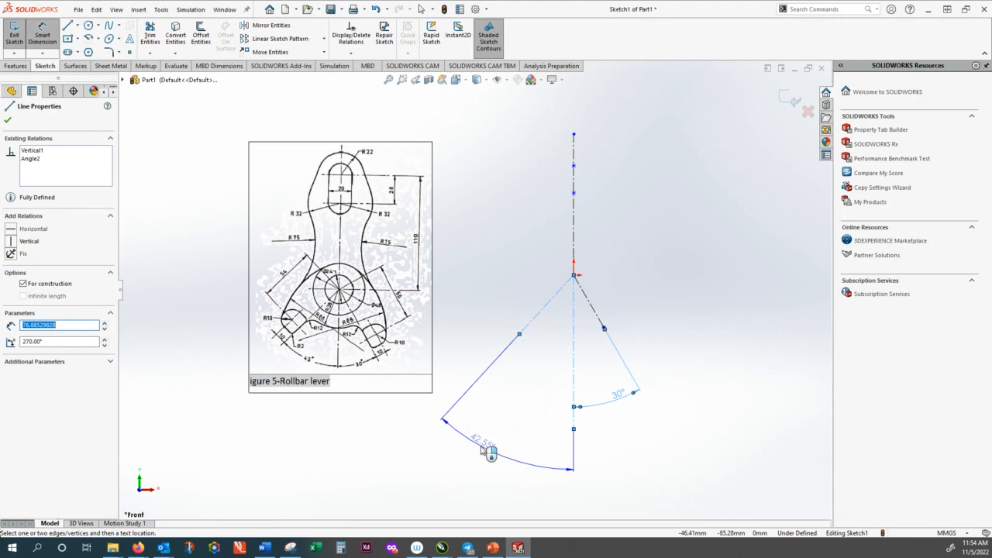
left_click(485, 448)
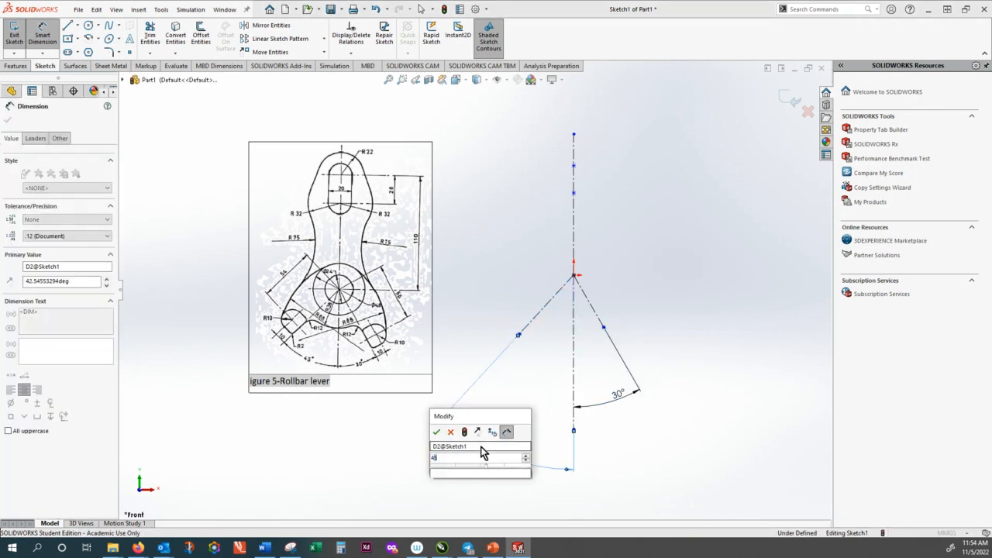
type("45")
key("Return")
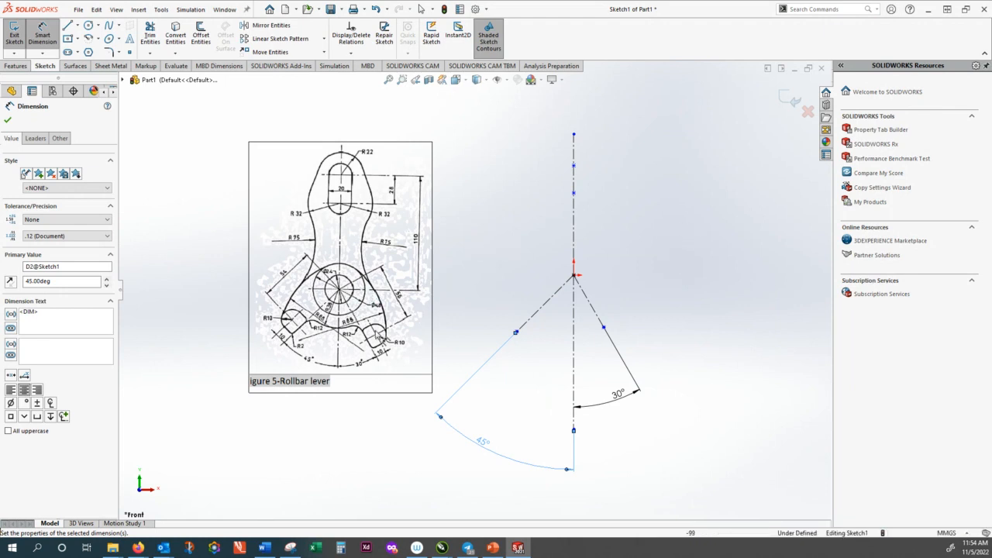
Dimension the distance from the origin to the lower-right sketch point, aligned with its centerline, as 56 mm
left_click(574, 276)
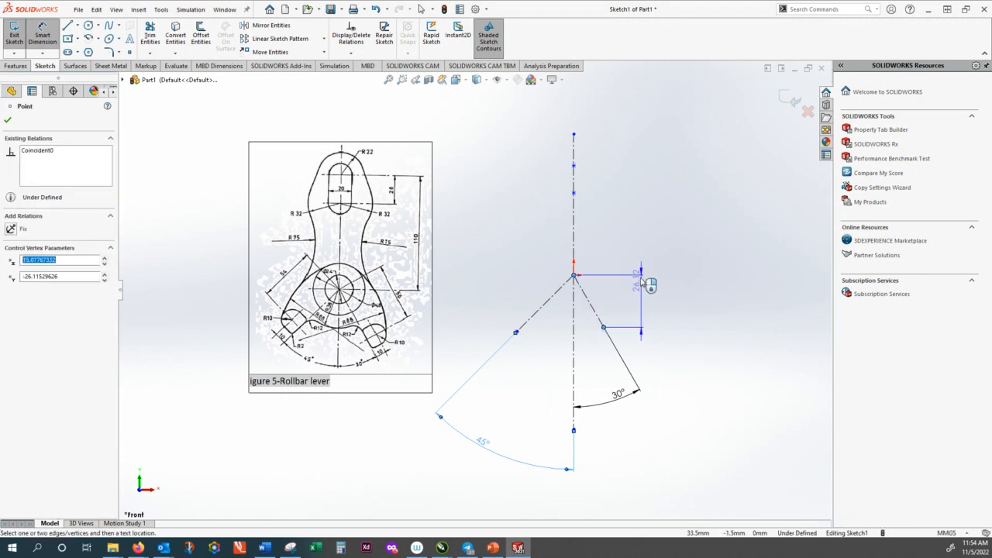
key("Escape")
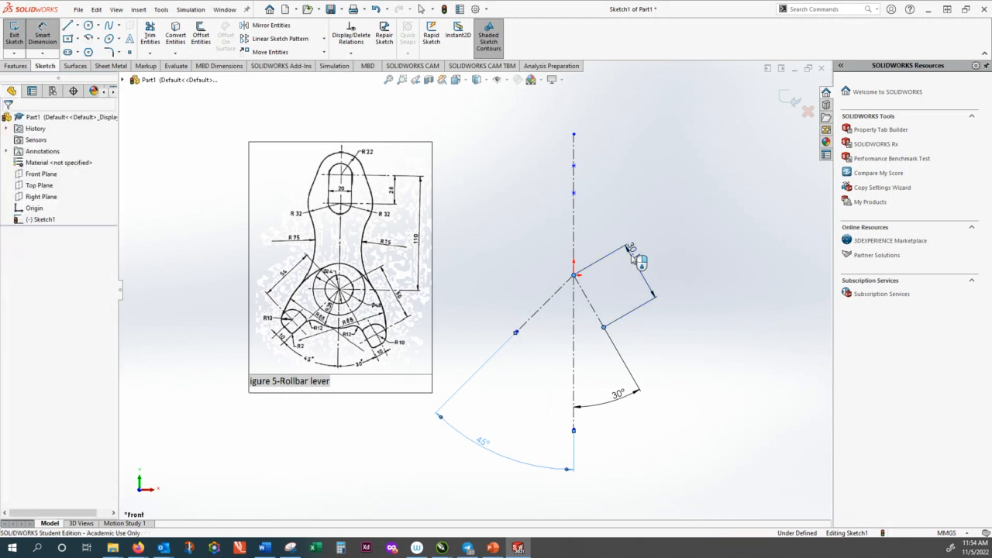
left_click(634, 254)
type("56")
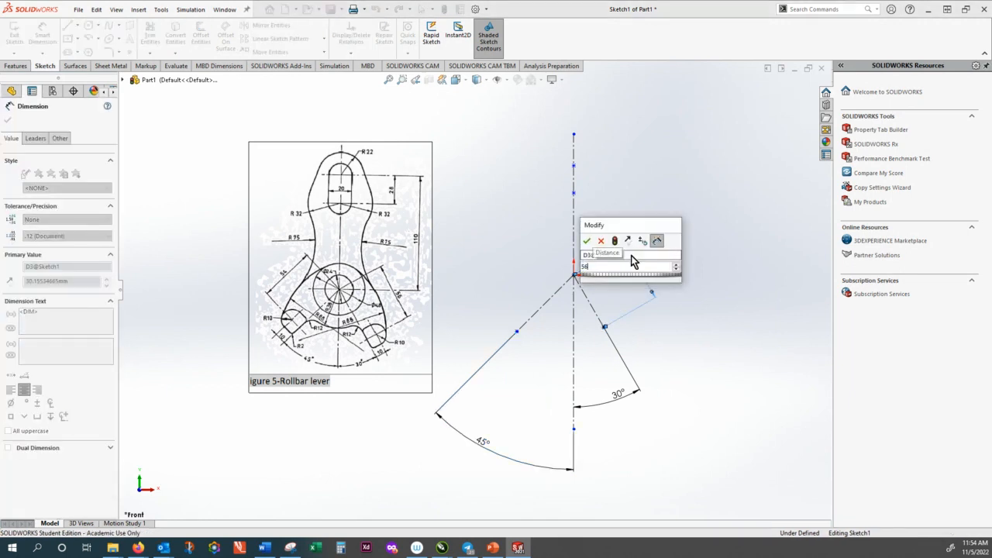
key("Return")
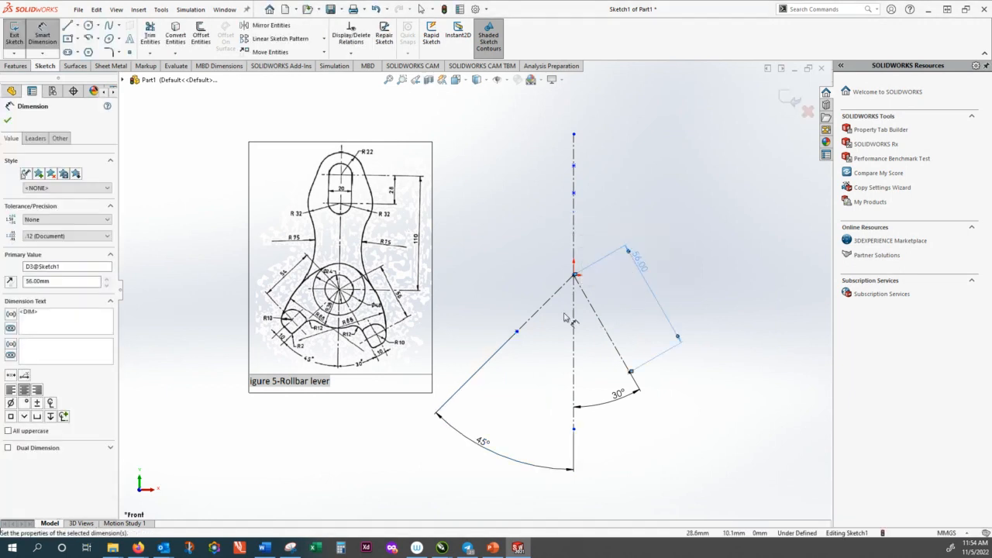
Dimension the distance from the origin to the lower-left sketch point, aligned with its centerline, as 54 mm
left_click(517, 333)
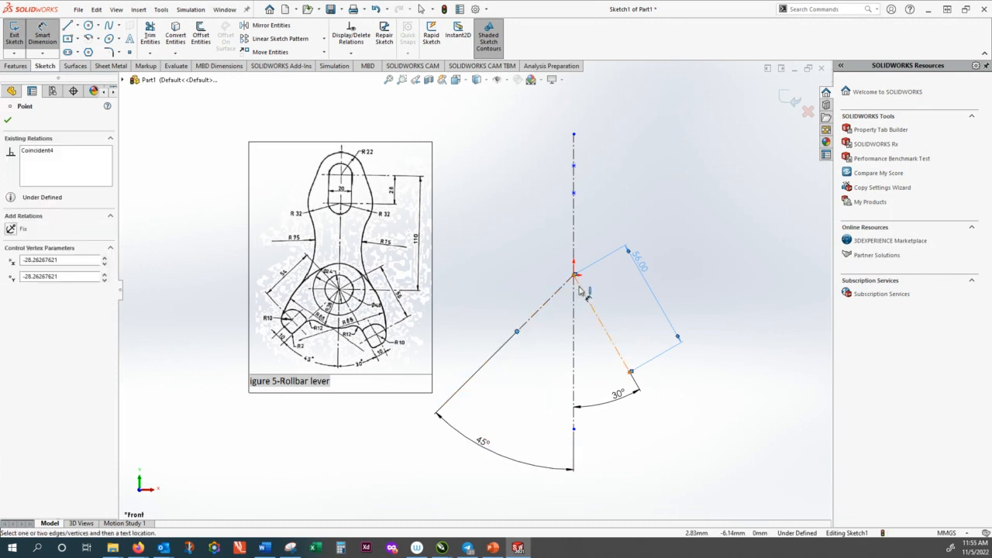
left_click(573, 275)
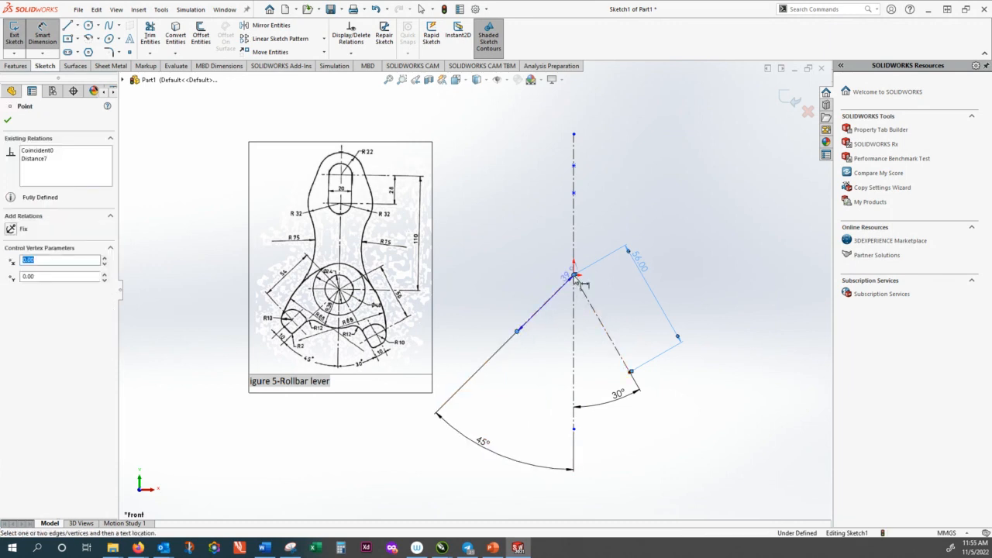
left_click(509, 269)
left_click(503, 268)
type("54")
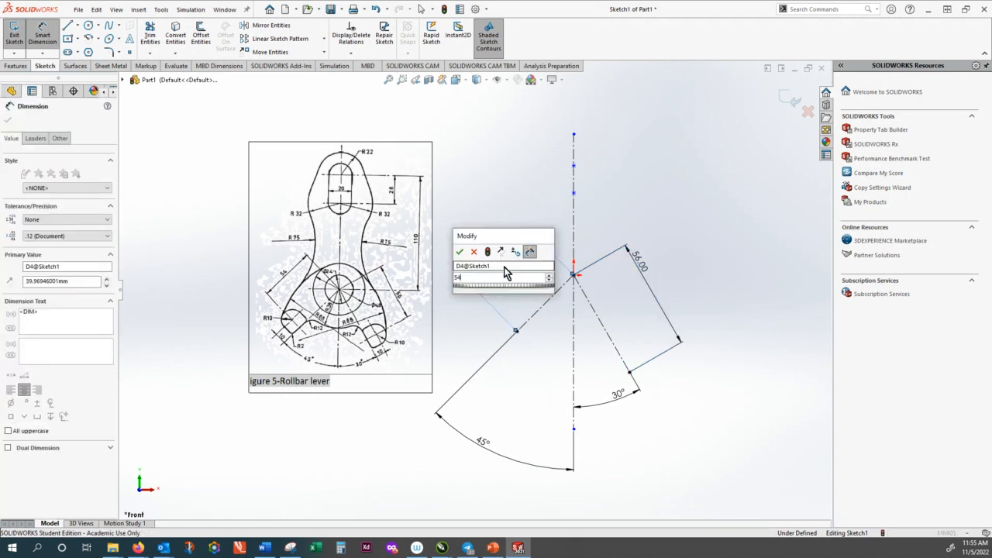
key("Return")
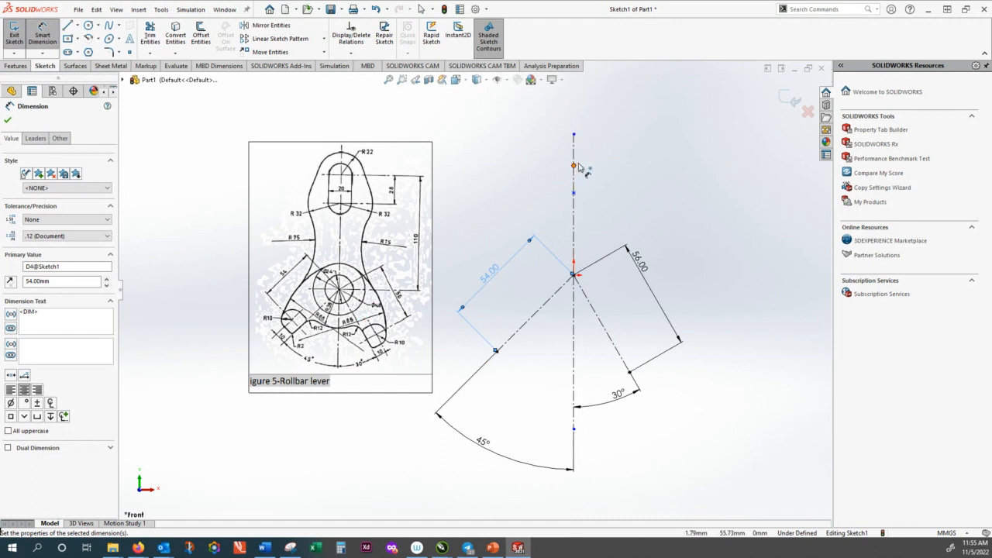
Dimension the vertical distance from the origin to the upper sketch point as 110 mm
left_click(574, 274)
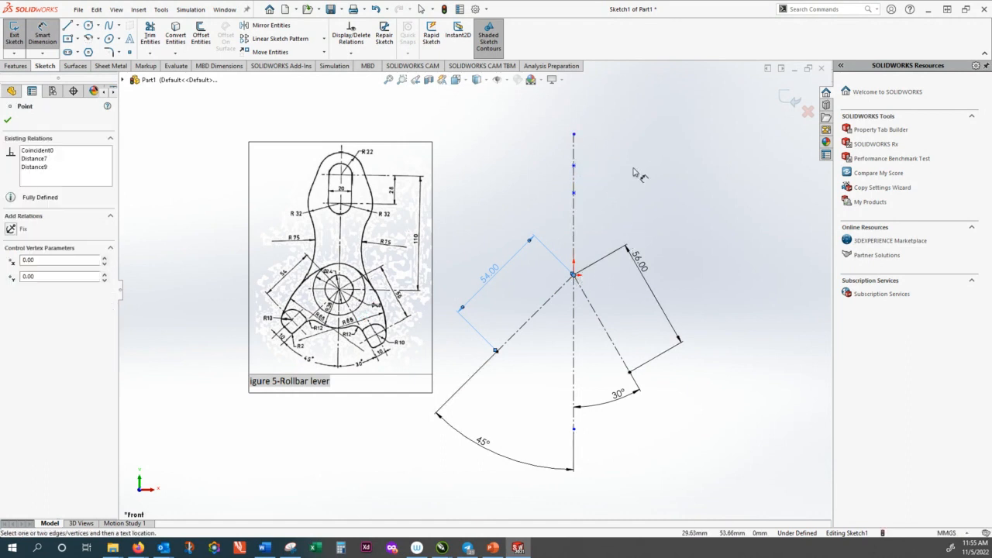
left_click(573, 165)
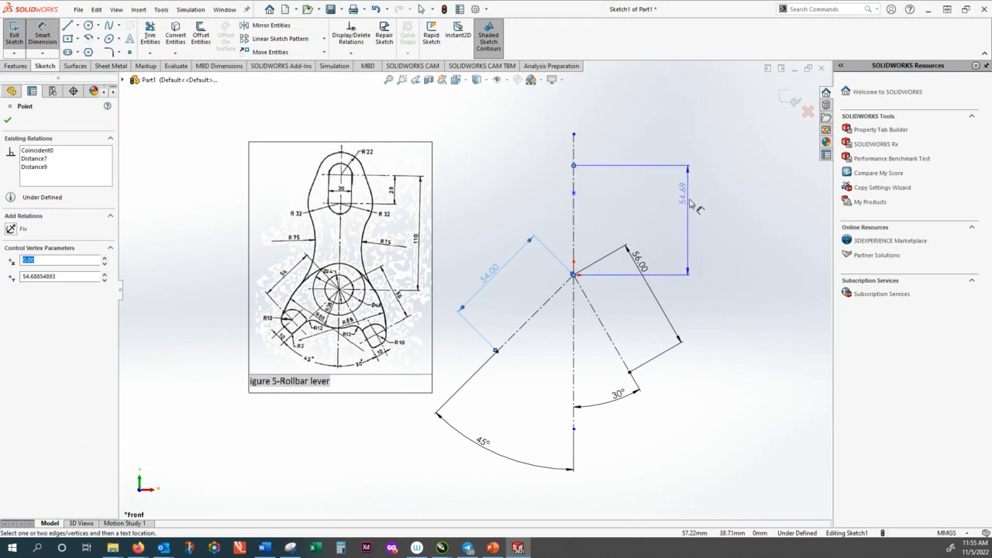
left_click(692, 218)
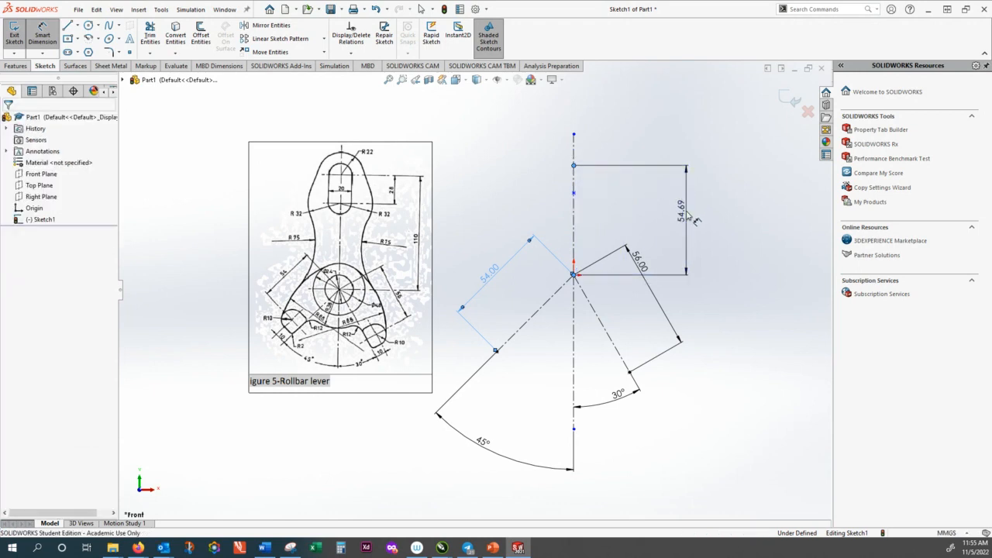
type("110")
key("Return")
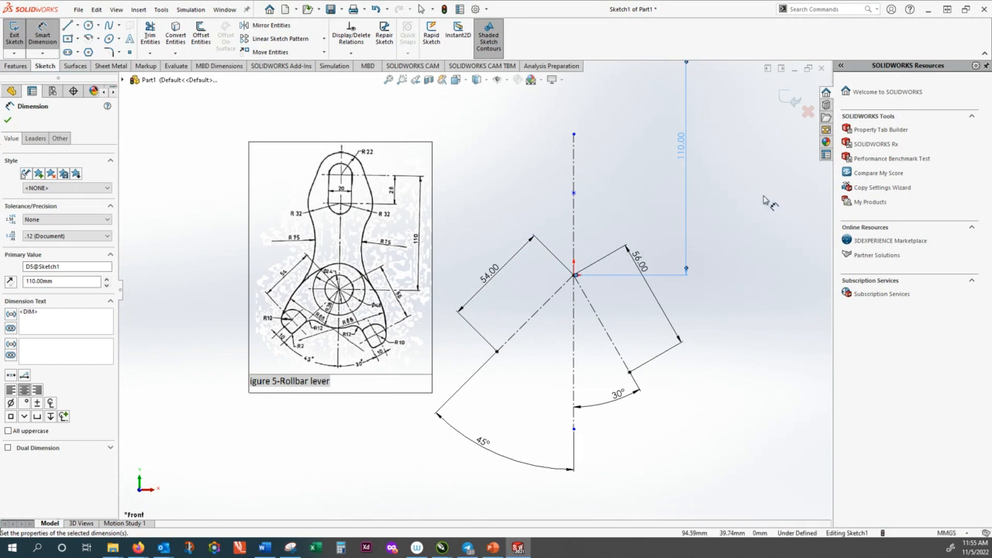
Dimension the vertical distance between the two upper sketch points as 28 mm
key("z")
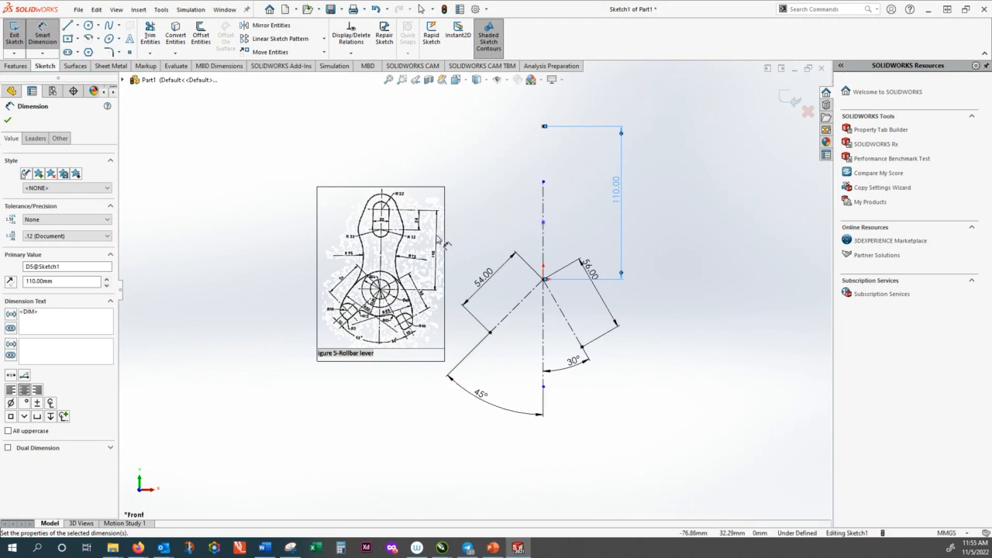
key("z")
scroll(438, 260, "down", 5)
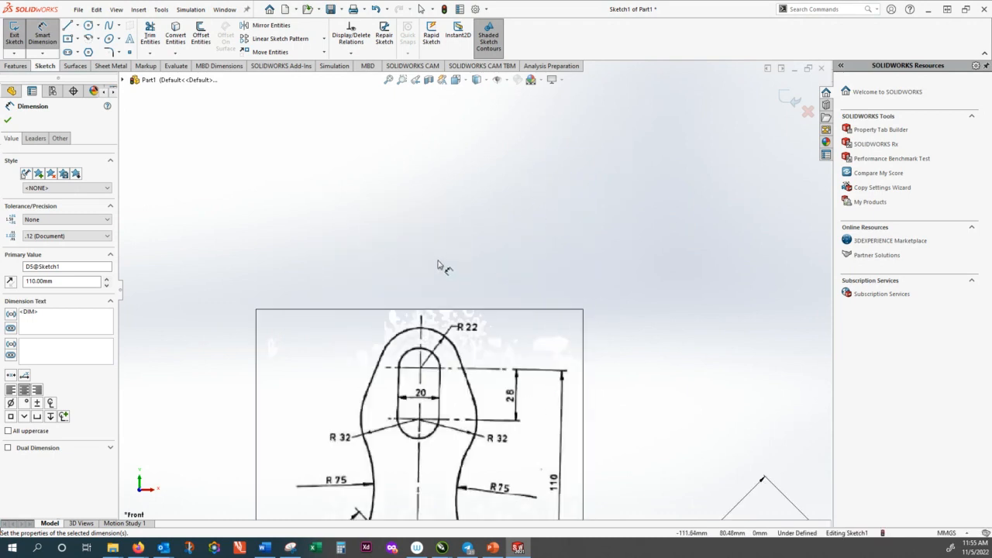
scroll(508, 406, "up", 5)
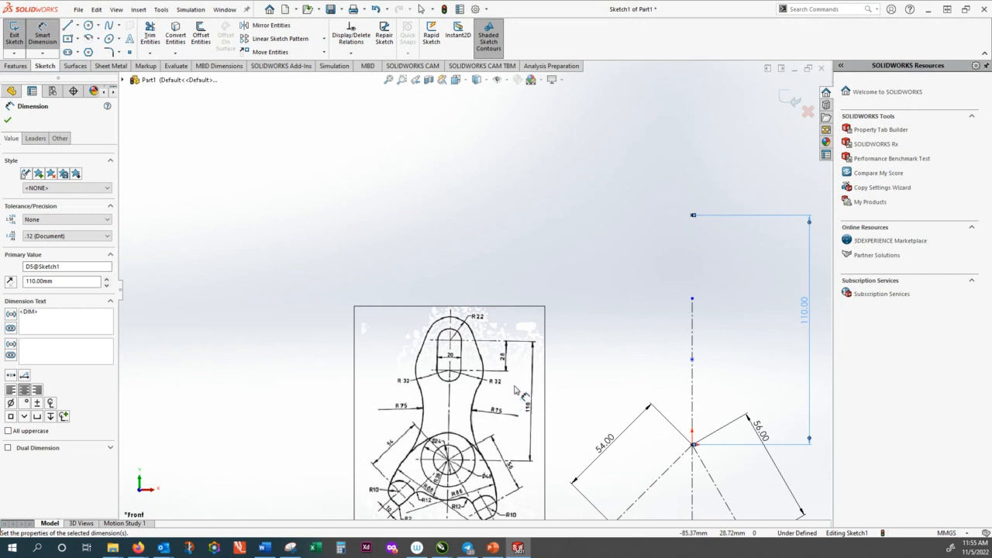
left_click(693, 361)
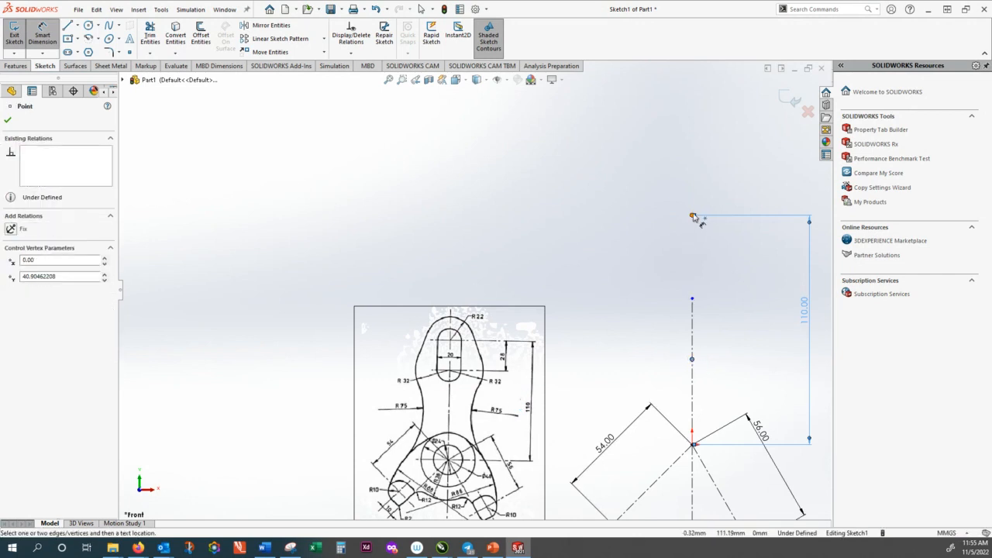
left_click(693, 216)
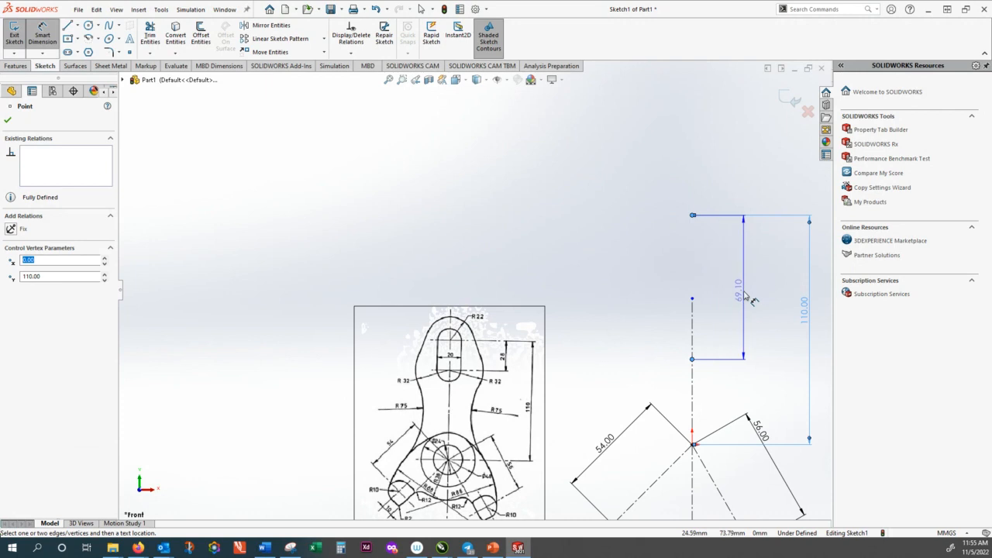
left_click(750, 296)
double_click(741, 291)
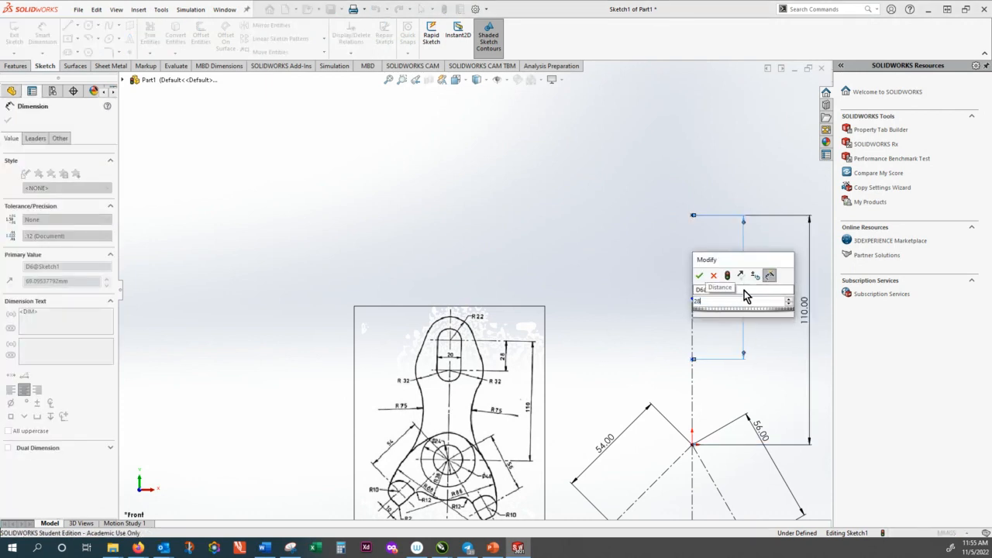
key("Return")
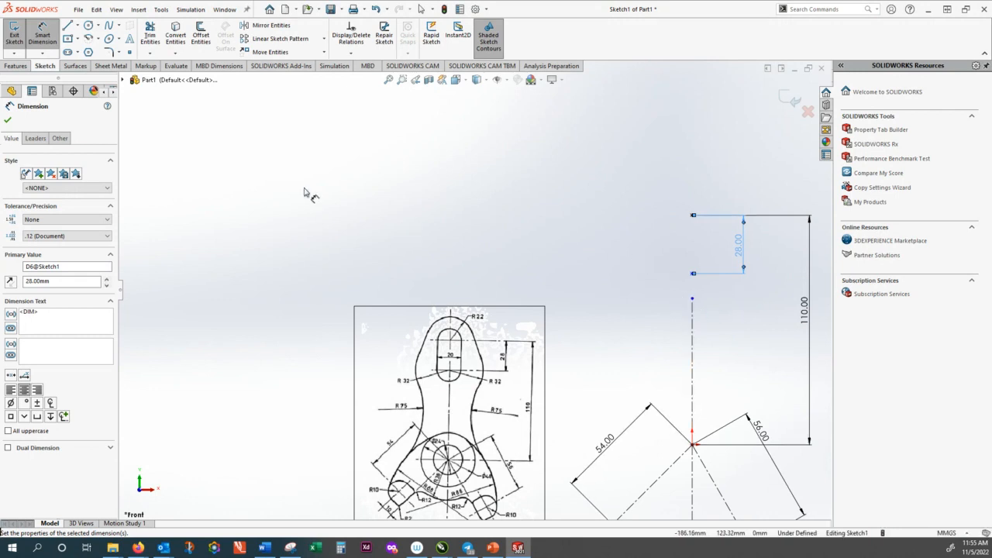
Draw a vertical centerline from the existing centerline's upper end through both upper sketch points, ending above the topmost one
left_click(151, 54)
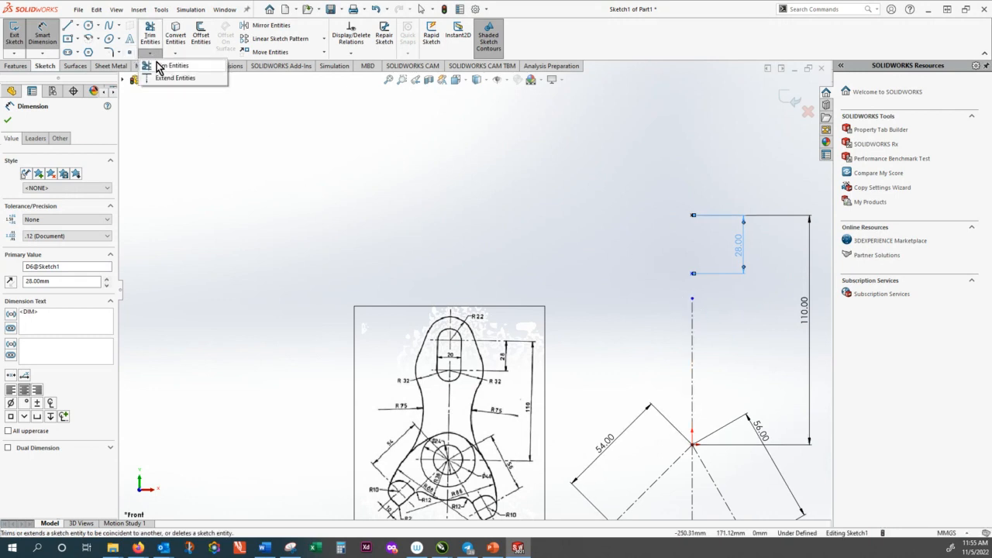
left_click(163, 66)
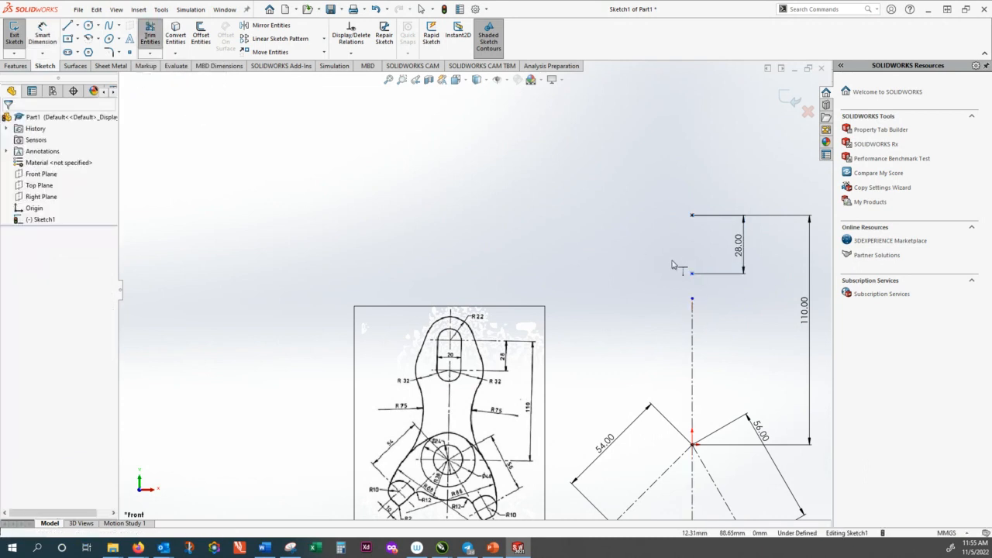
left_click(77, 26)
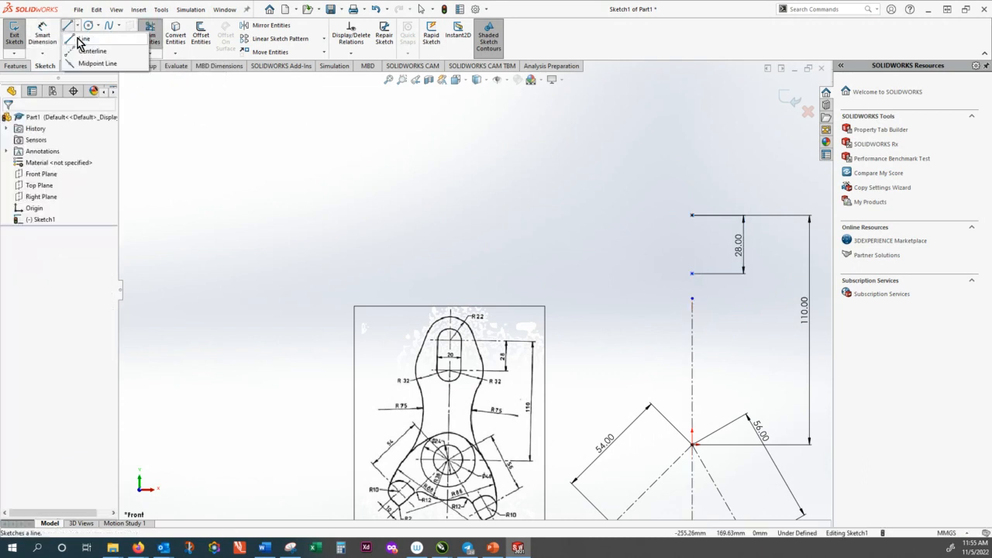
left_click(84, 50)
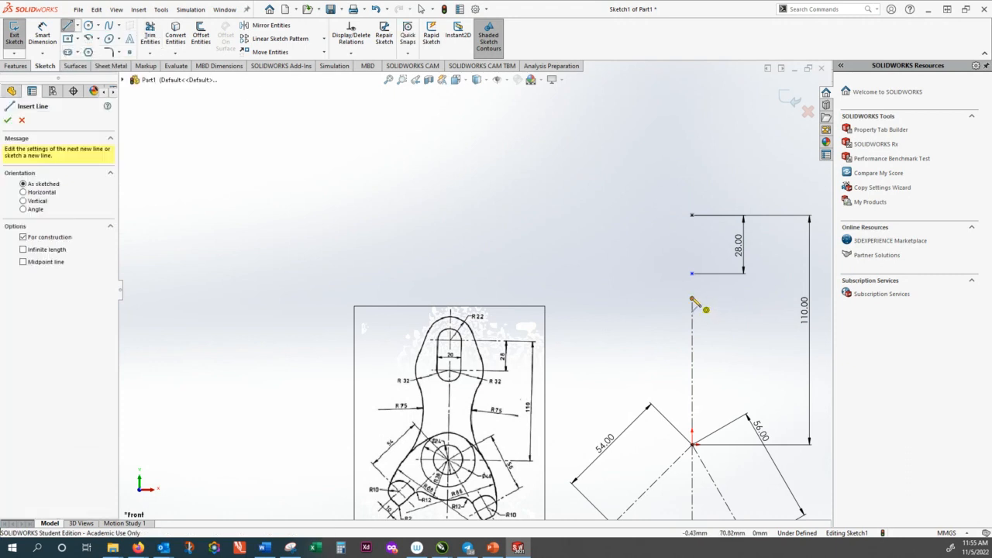
left_click(692, 298)
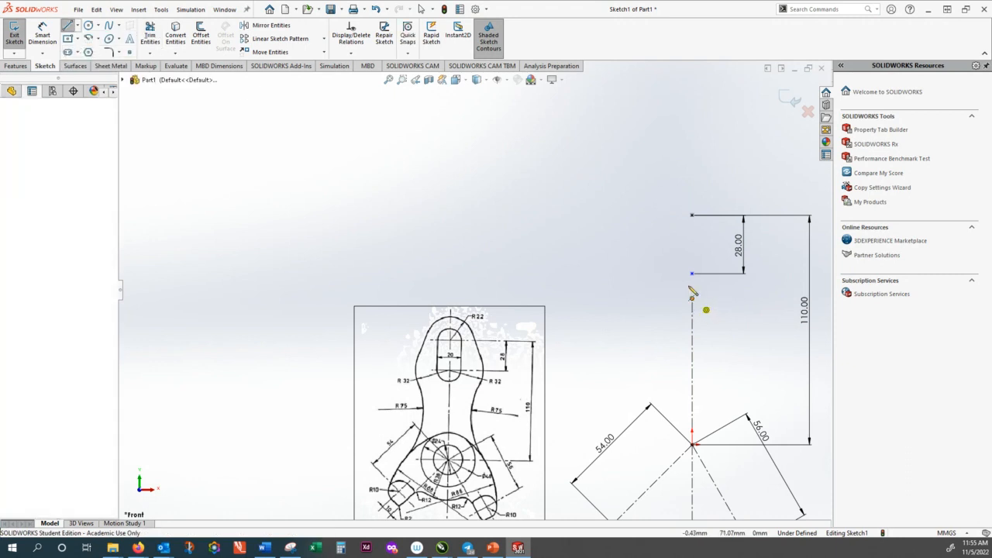
left_click(692, 71)
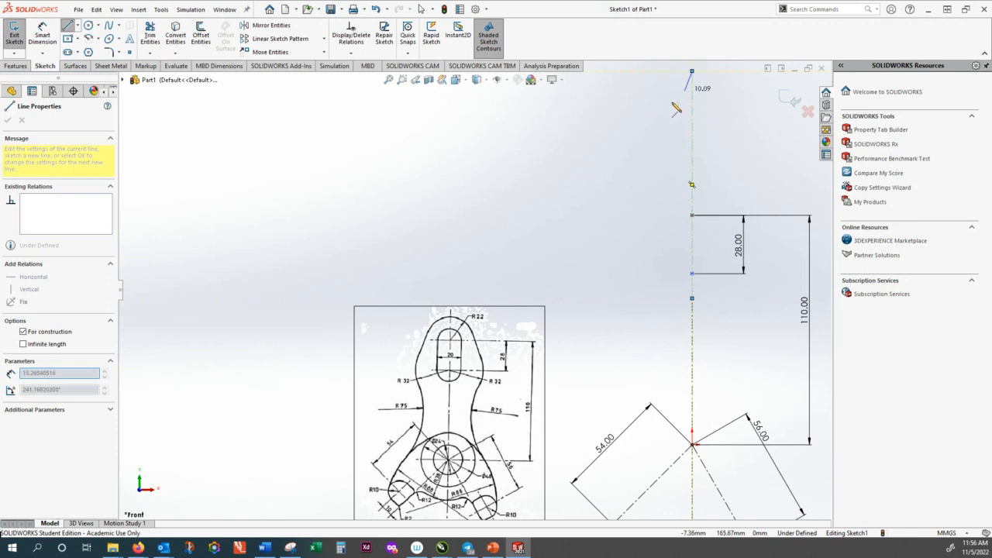
key("Escape")
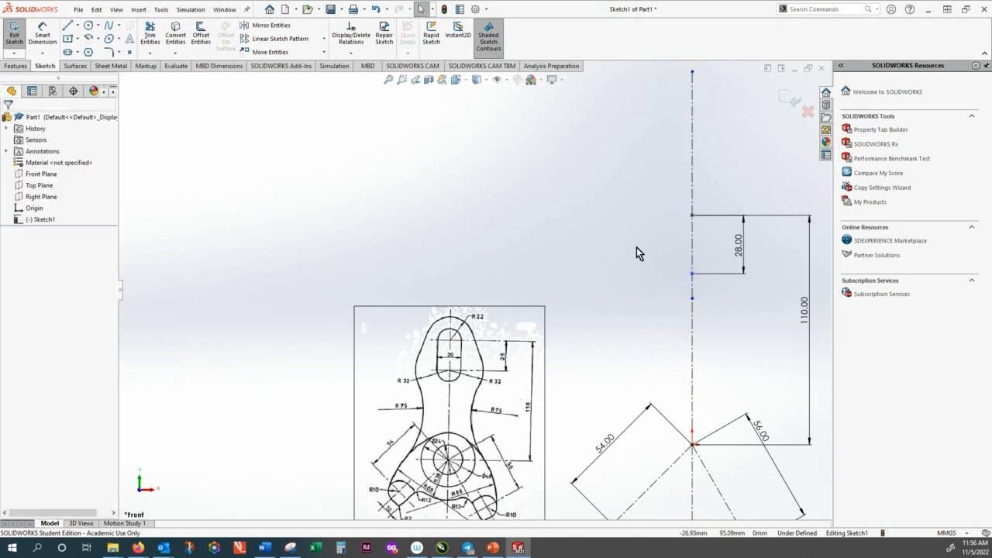
Offset the lower-right angled centerline 10 mm to its outer side, with added dimensions and chain selection turned off
key("f")
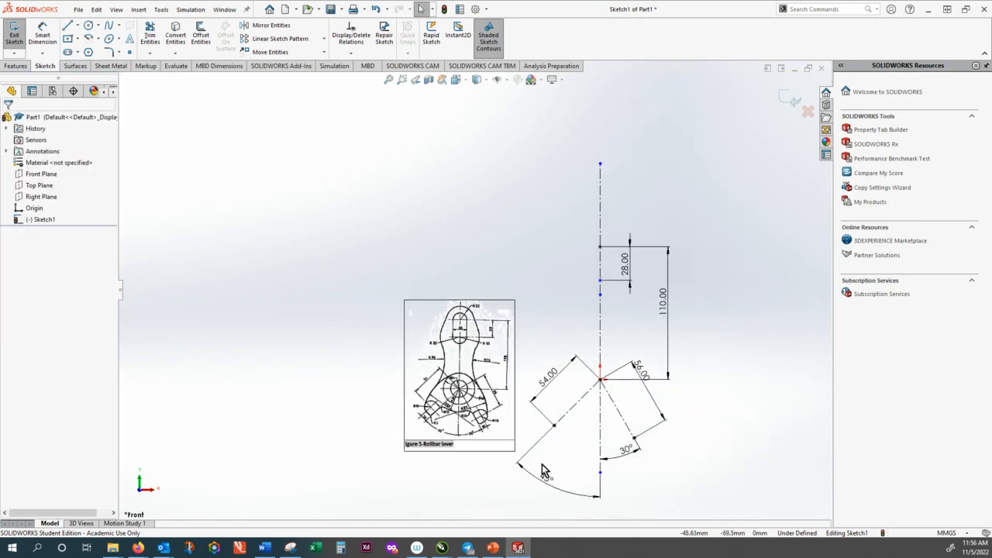
scroll(489, 432, "down", 3)
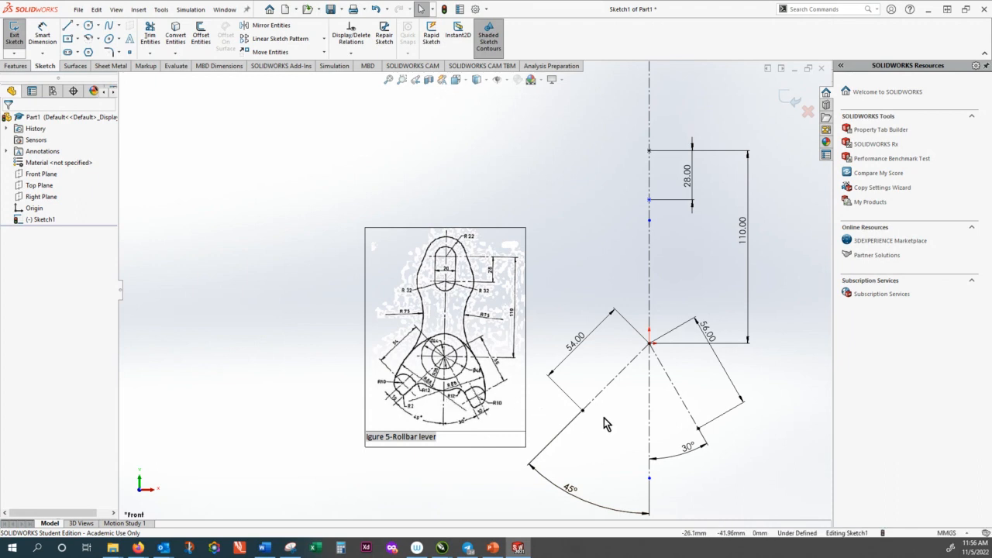
left_click(200, 37)
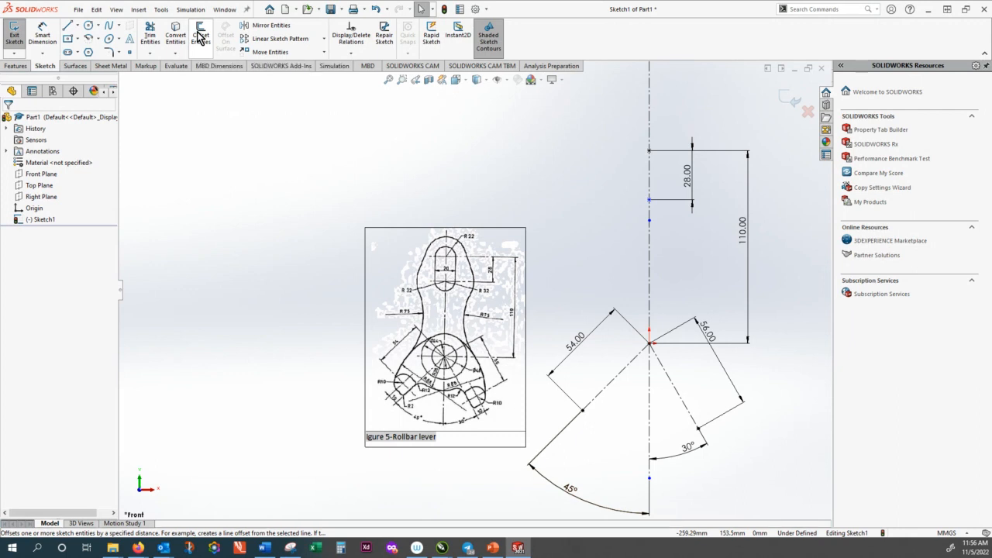
left_click(26, 172)
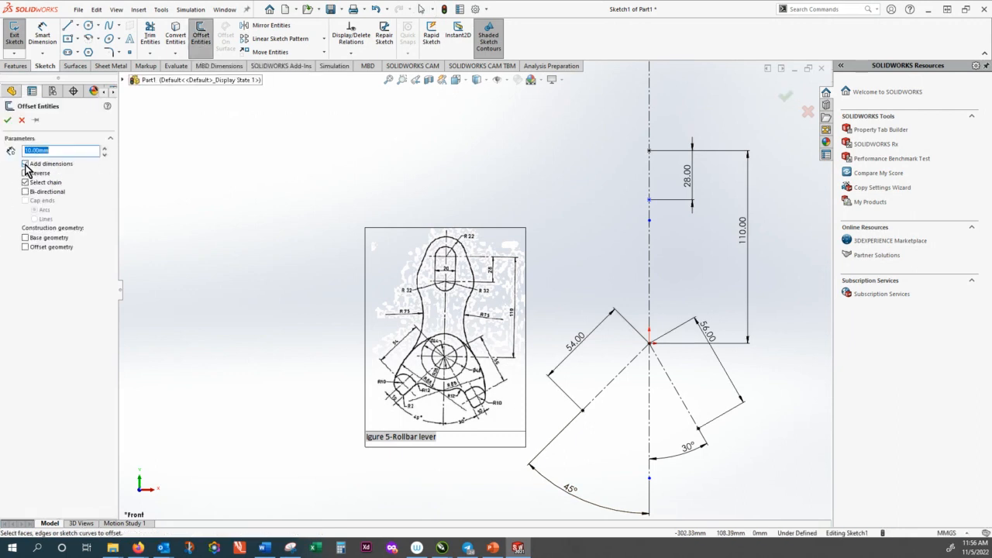
left_click(25, 183)
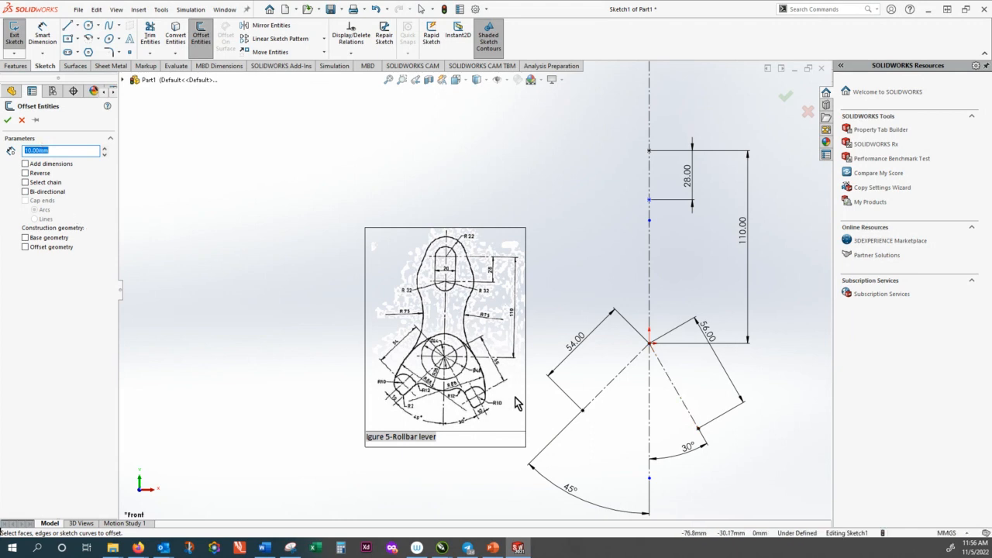
left_click(684, 406)
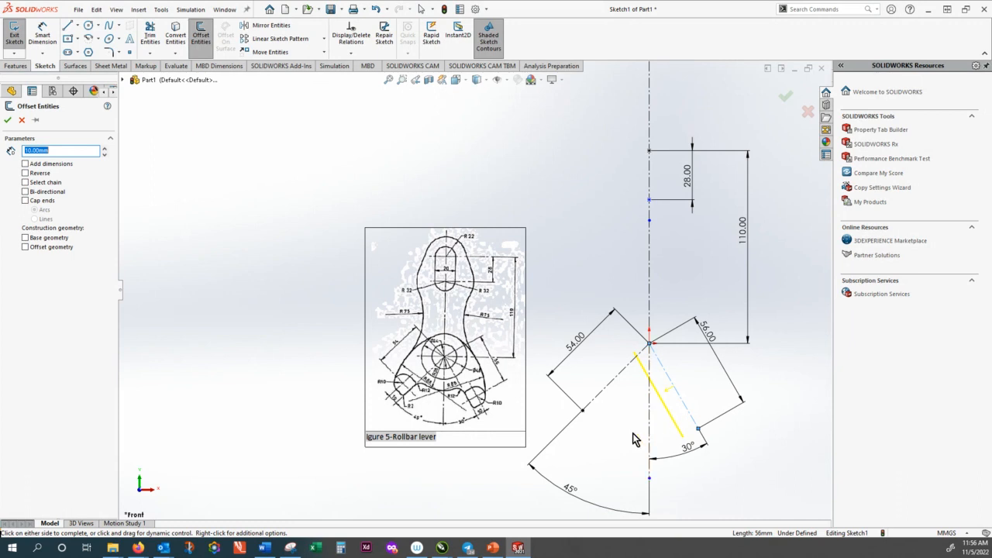
left_click(709, 385)
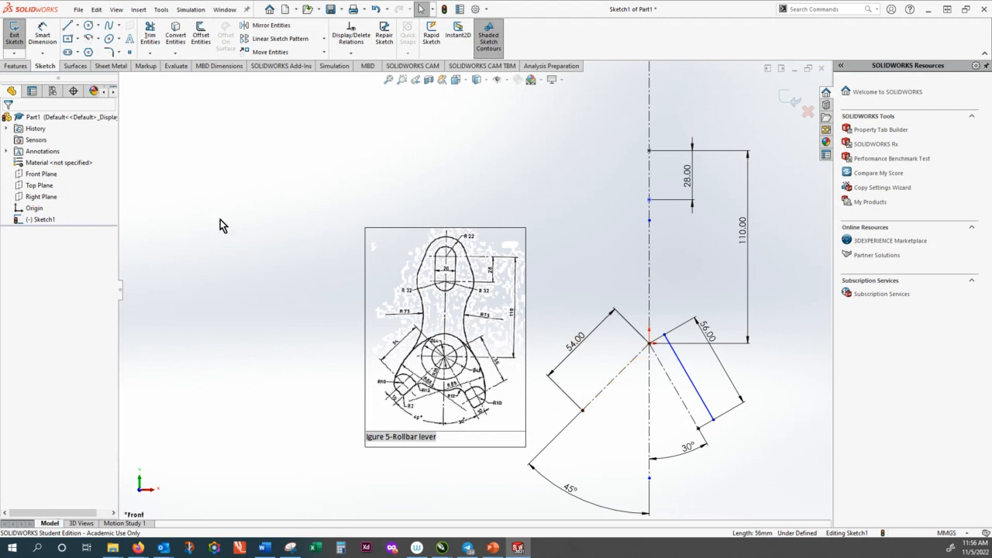
Offset the lower-left angled centerline 10 mm to its outer side
left_click(199, 33)
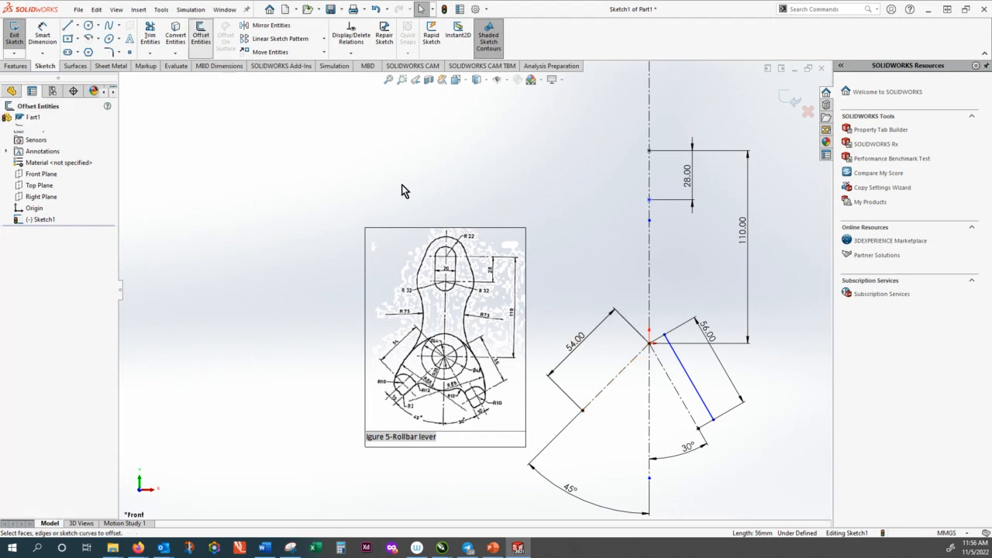
left_click(605, 394)
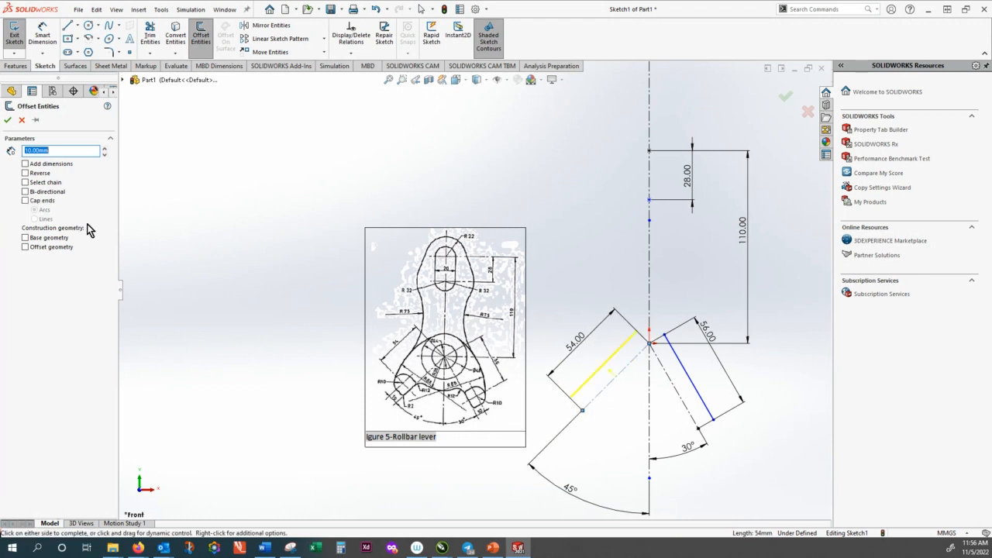
left_click(542, 401)
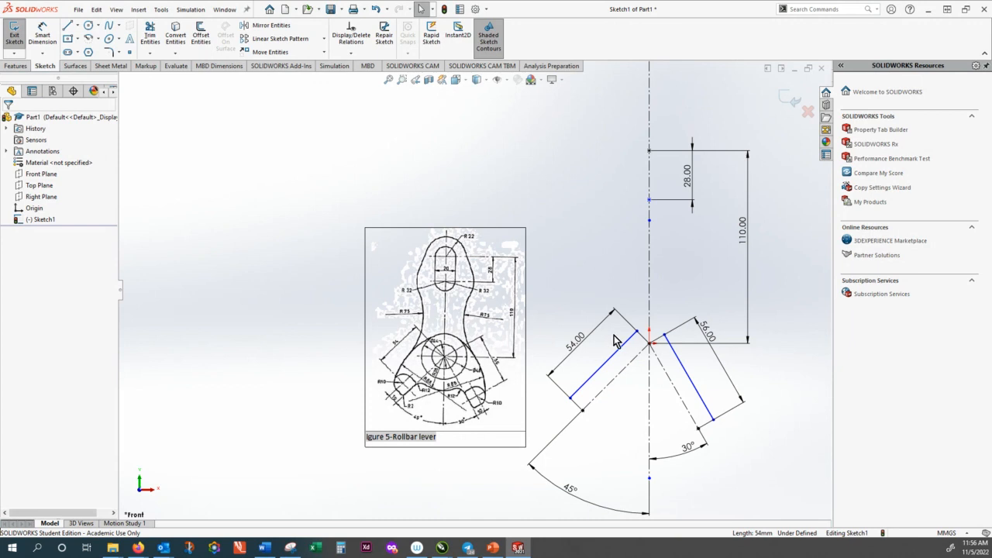
Convert both offset lines beside the angled centerlines to construction geometry
right_click(695, 392)
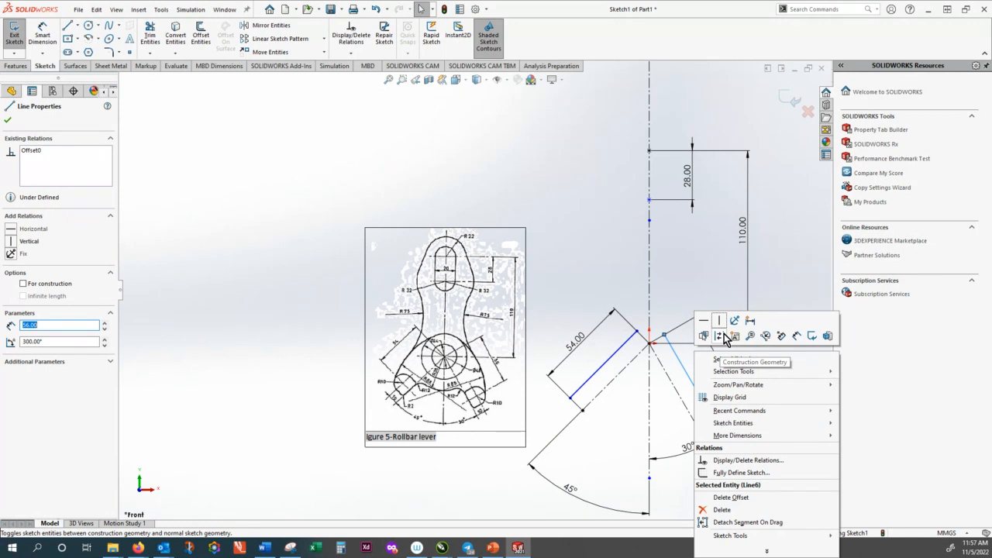
left_click(724, 339)
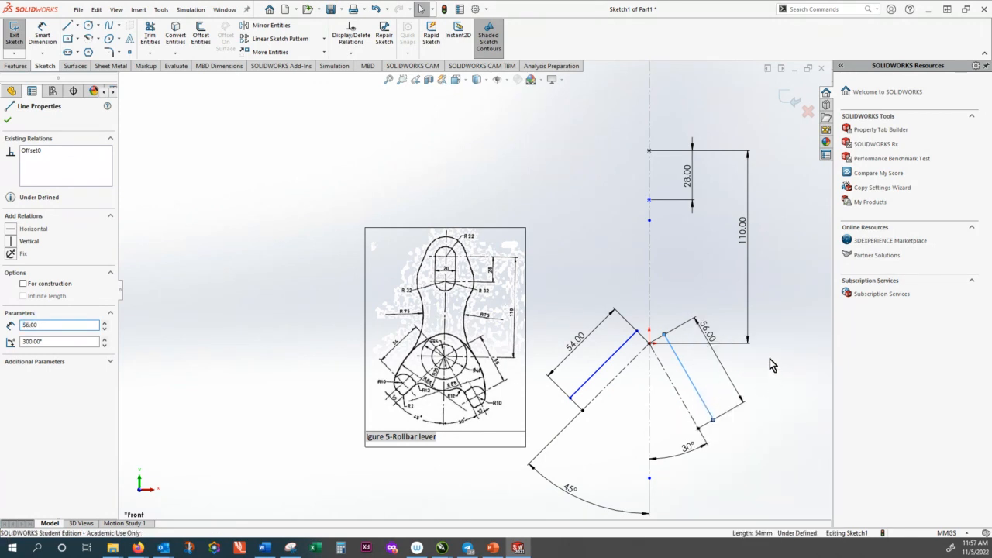
left_click(527, 330)
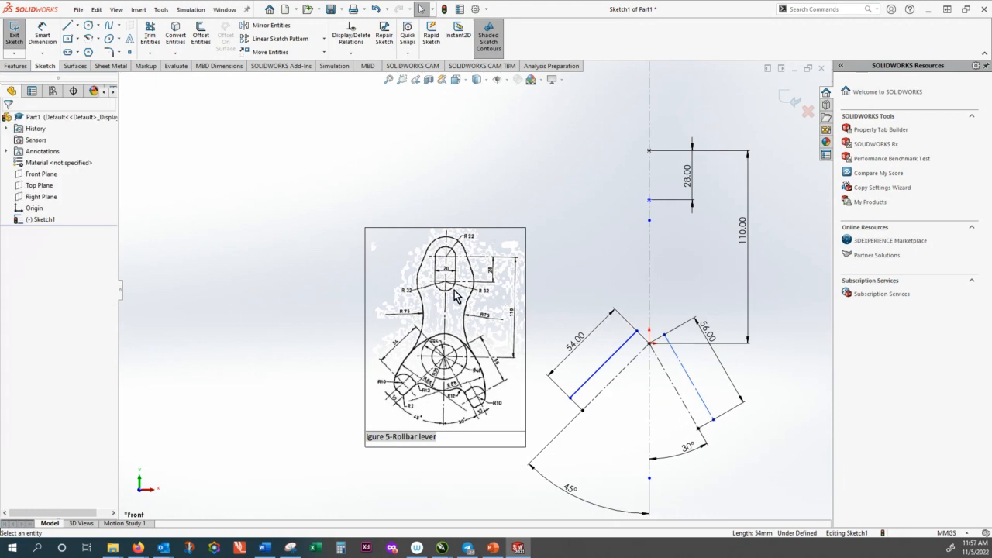
left_click(587, 388)
right_click(587, 388)
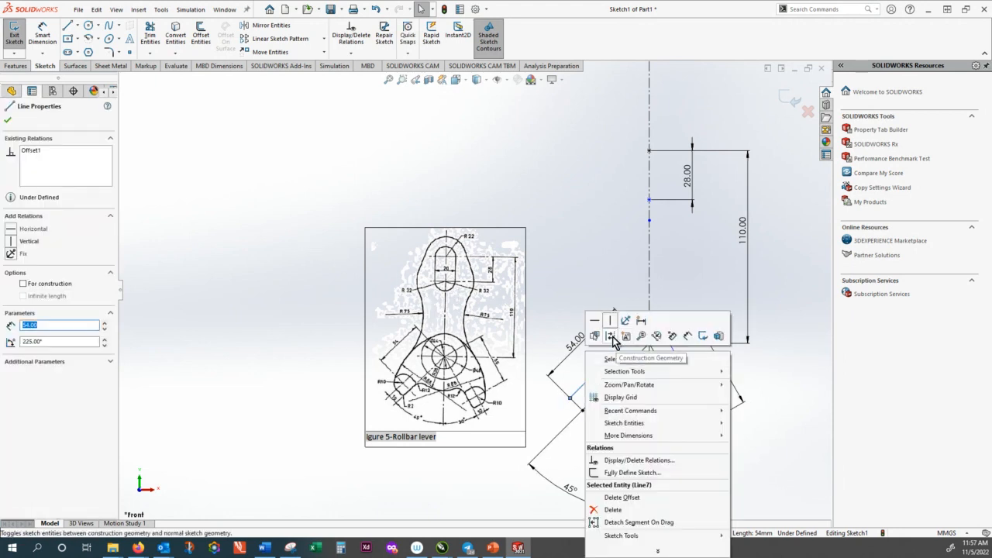
left_click(612, 341)
key("Escape")
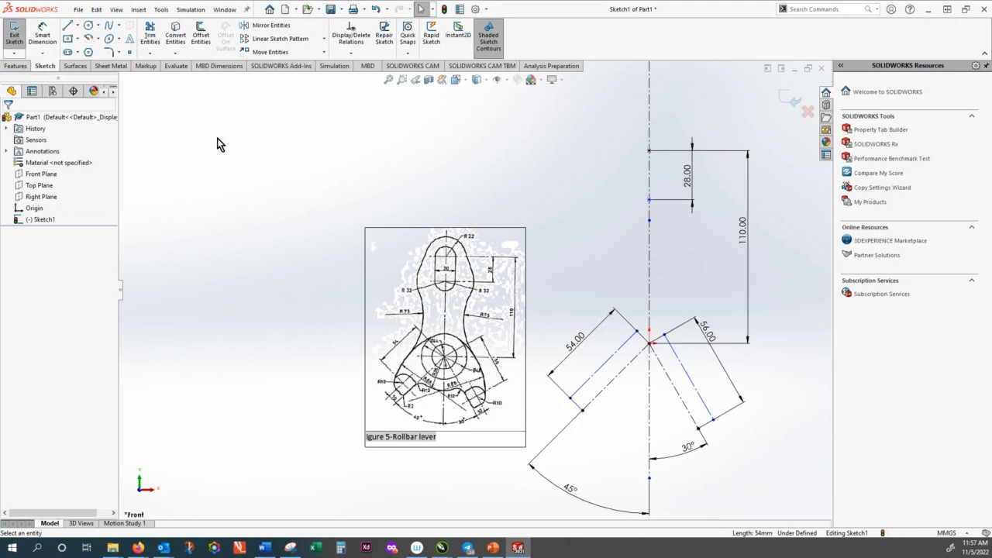
Place sketch points on the lower ends of the right and left offset construction lines
scroll(732, 436, "down", 1)
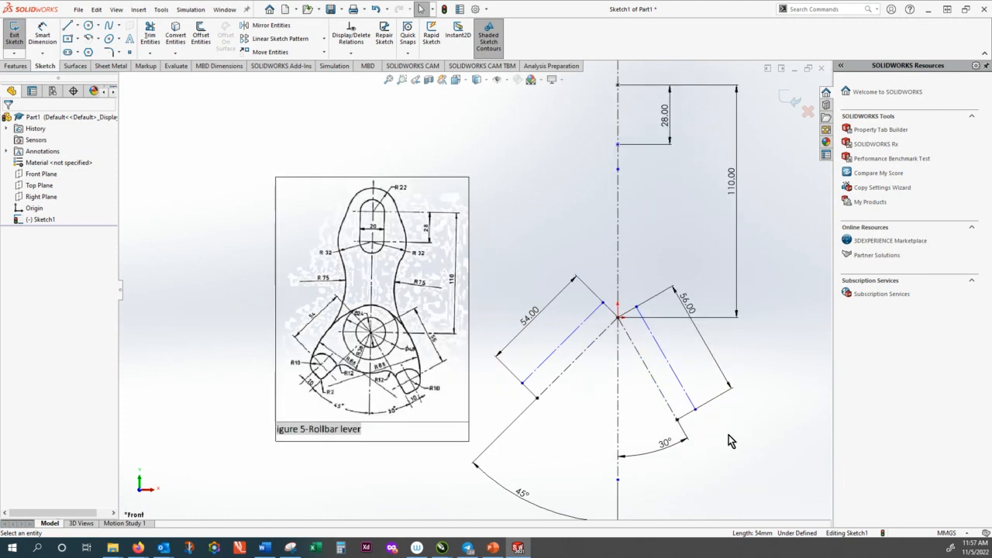
scroll(702, 424, "down", 1)
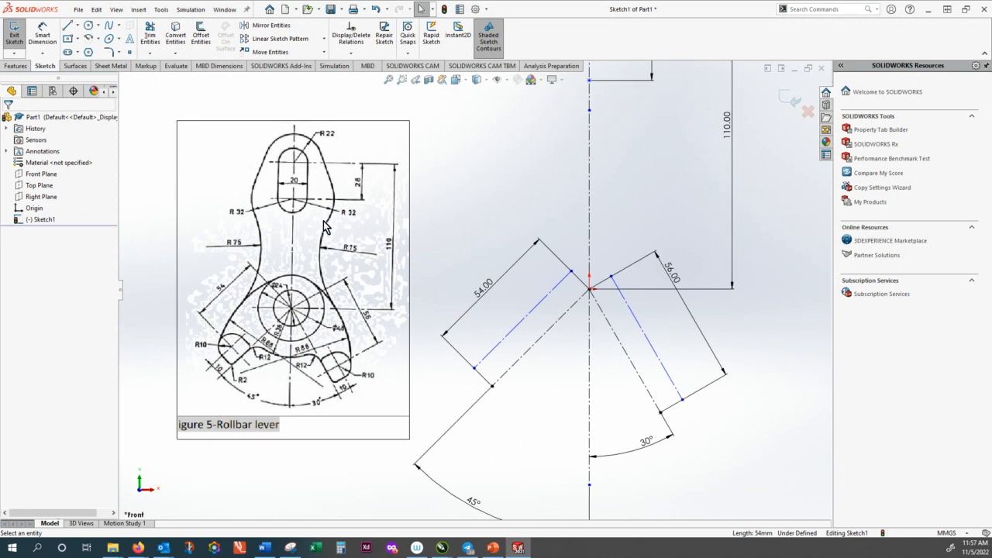
left_click(130, 53)
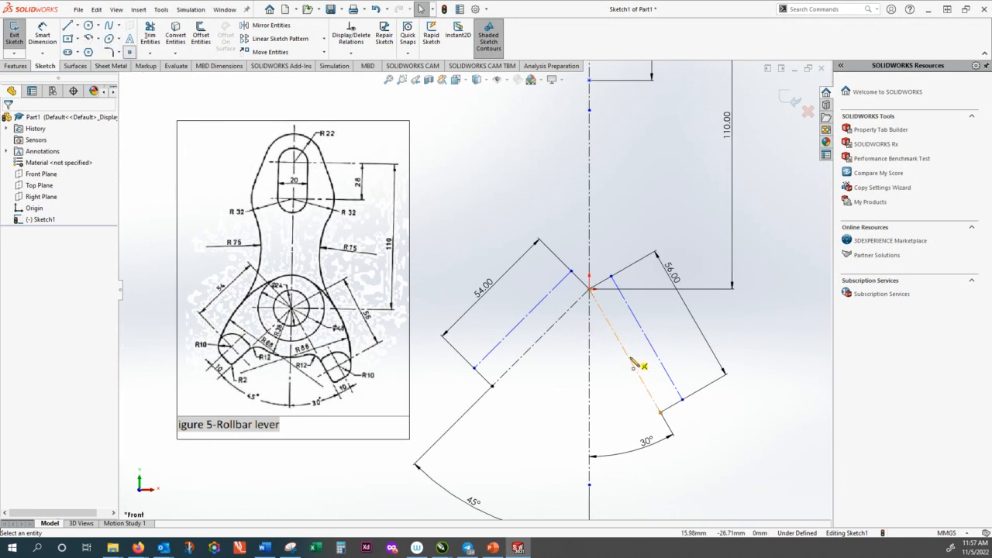
left_click(681, 399)
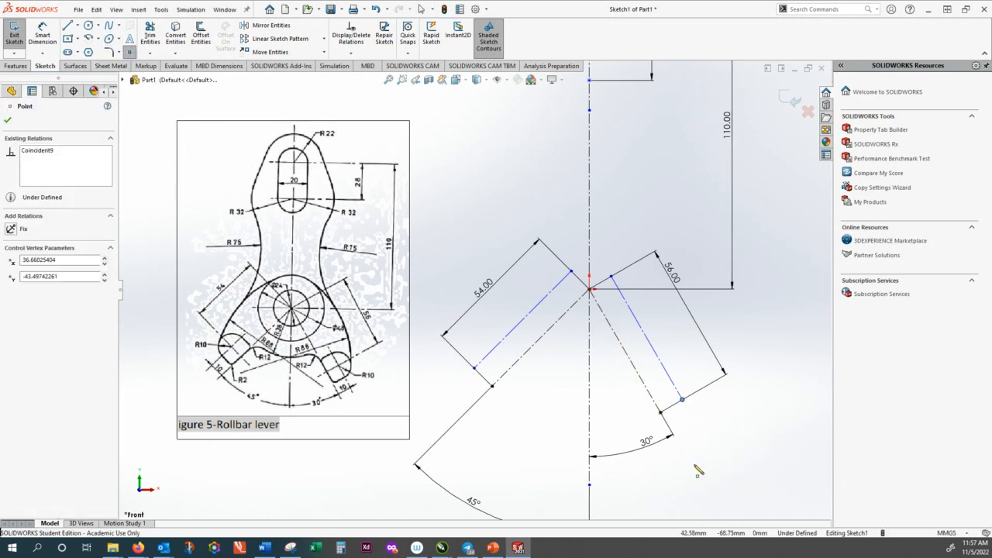
left_click(474, 369)
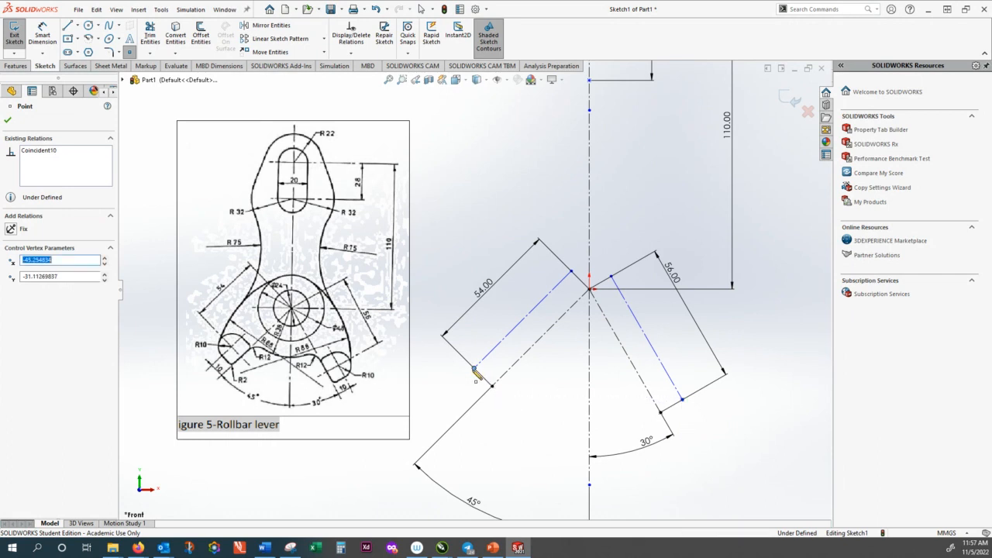
left_click(7, 120)
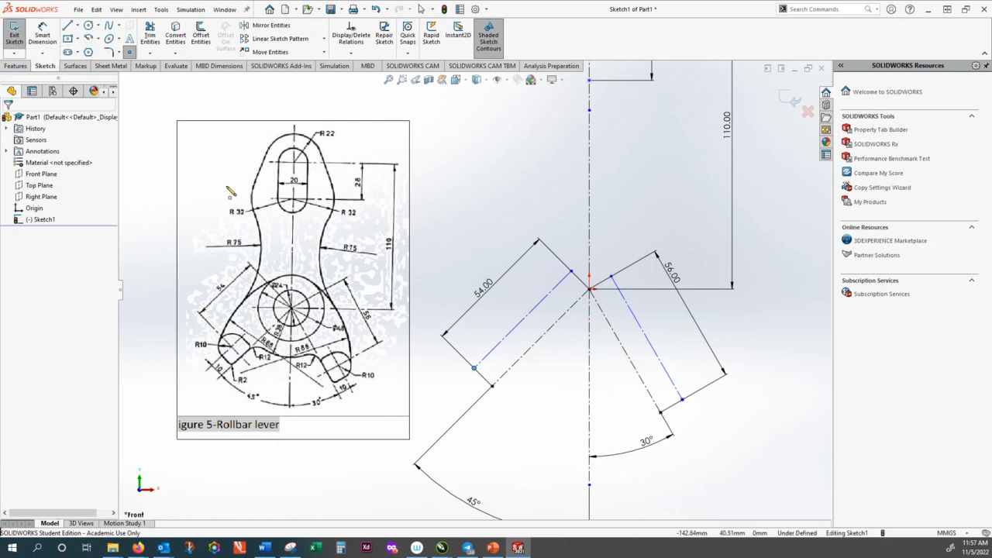
key("Escape")
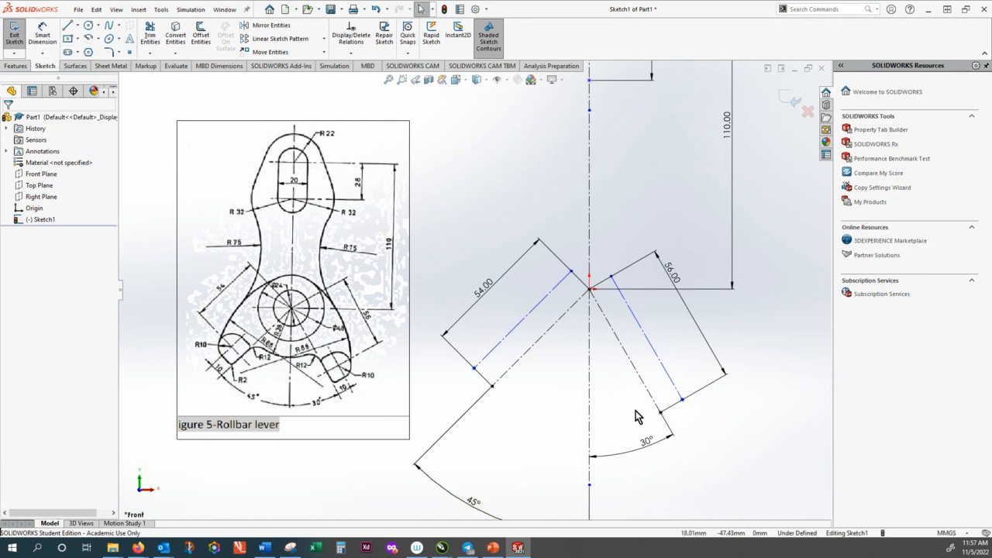
Try to apply a Fix relation to the point at the right offset line's lower end, and undo it
left_click(682, 401)
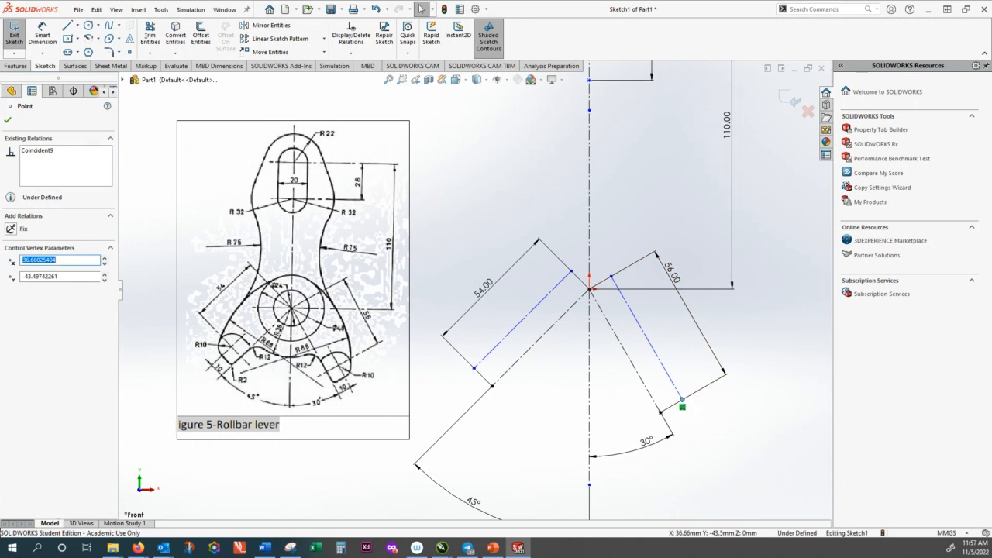
left_click(11, 230)
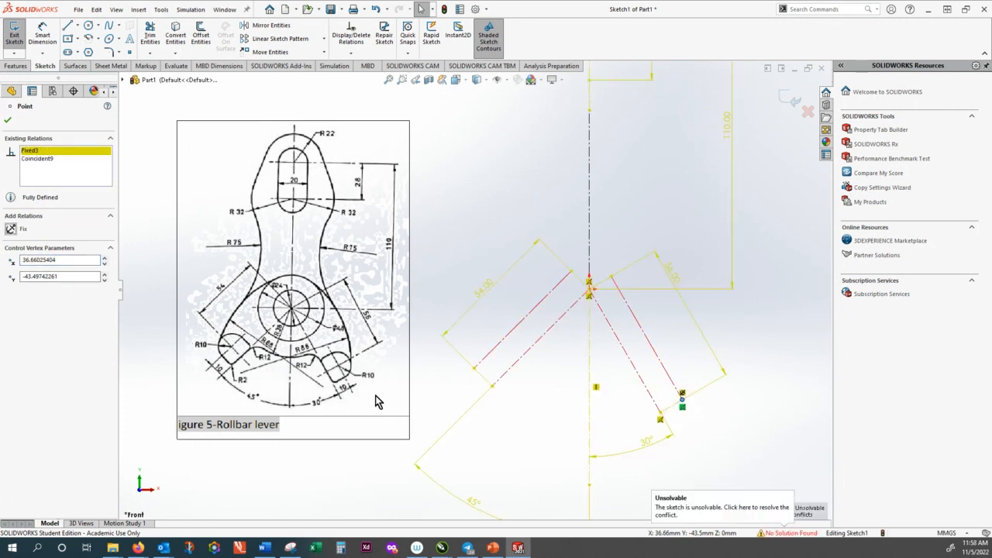
key("ctrl+z")
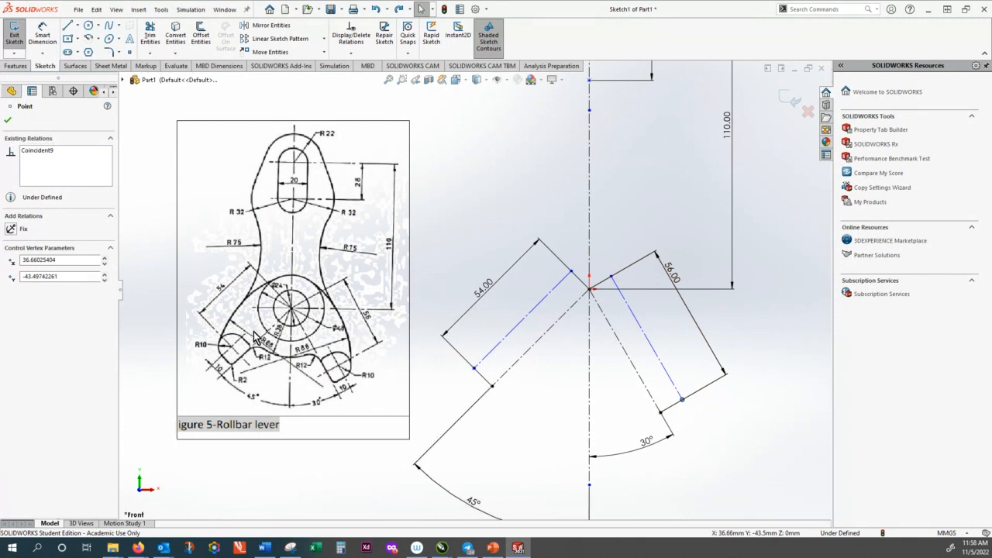
Draw a 10 mm radius circle centered on the right offset line's lower end, reaching the adjacent angled centerline's endpoint
left_click(88, 25)
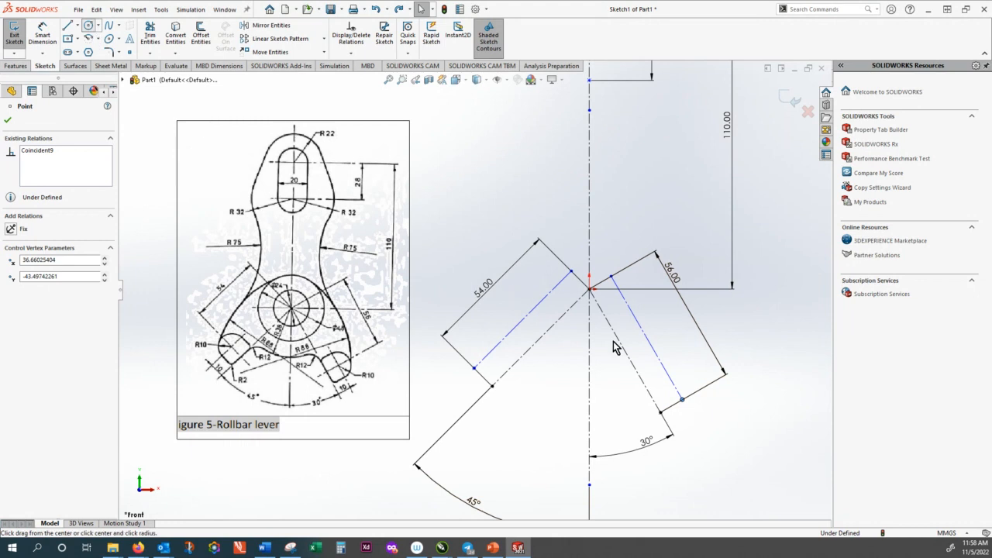
left_click(681, 400)
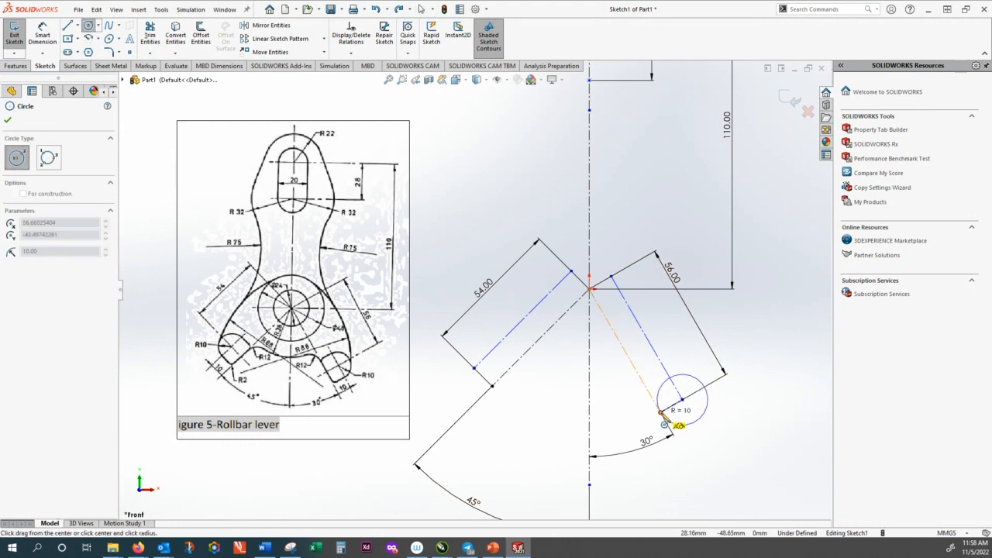
left_click(664, 419)
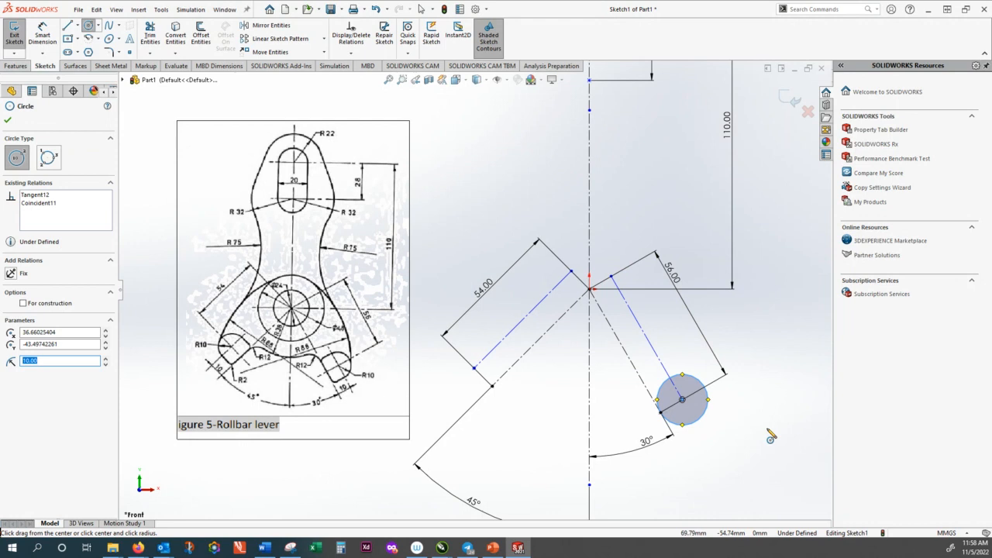
key("Escape")
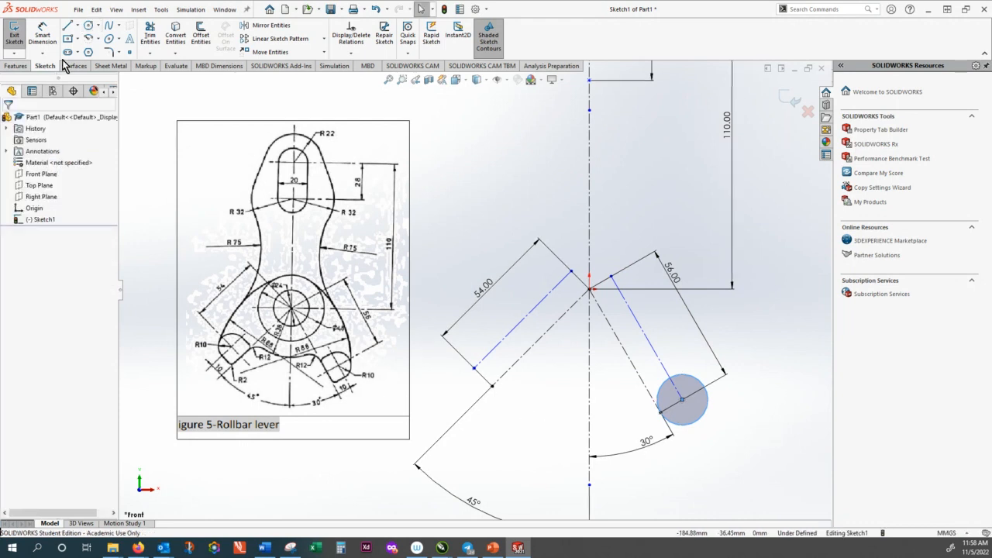
Draw a 10 mm radius circle centered on the left offset line's lower end, reaching the sketch point on the adjacent centerline
left_click(87, 25)
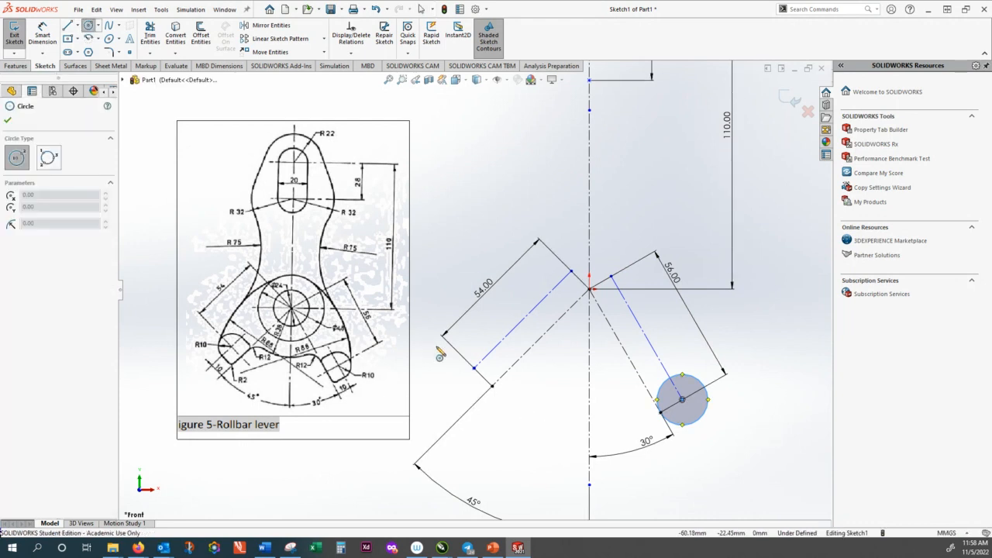
left_click(474, 368)
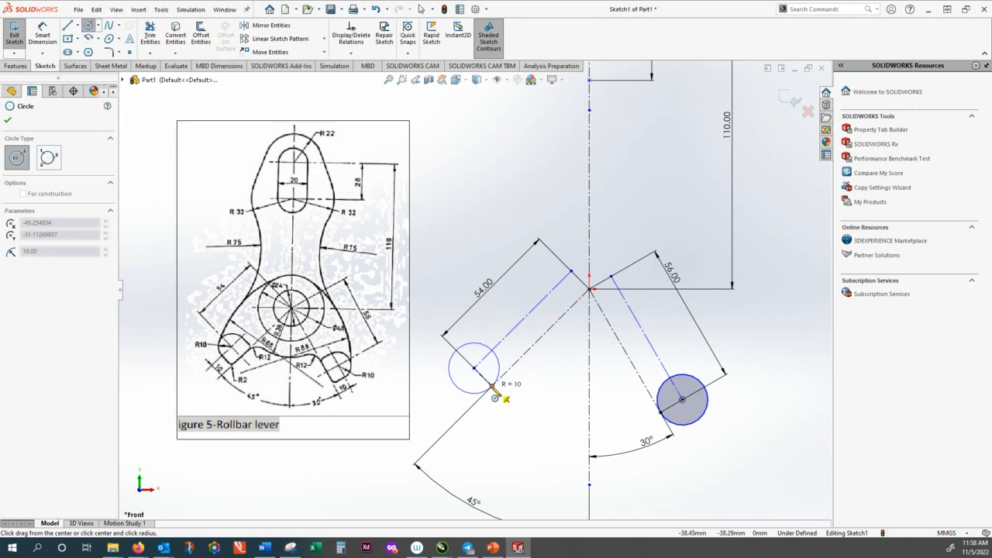
left_click(491, 385)
key("Escape")
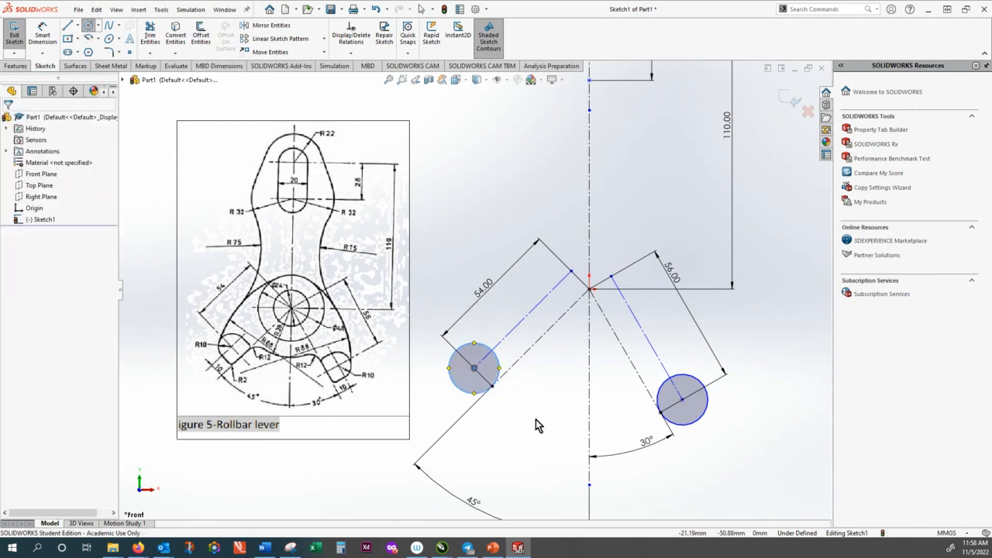
Dimension the right and left lower circles with a diameter of 20 mm each
left_click(42, 34)
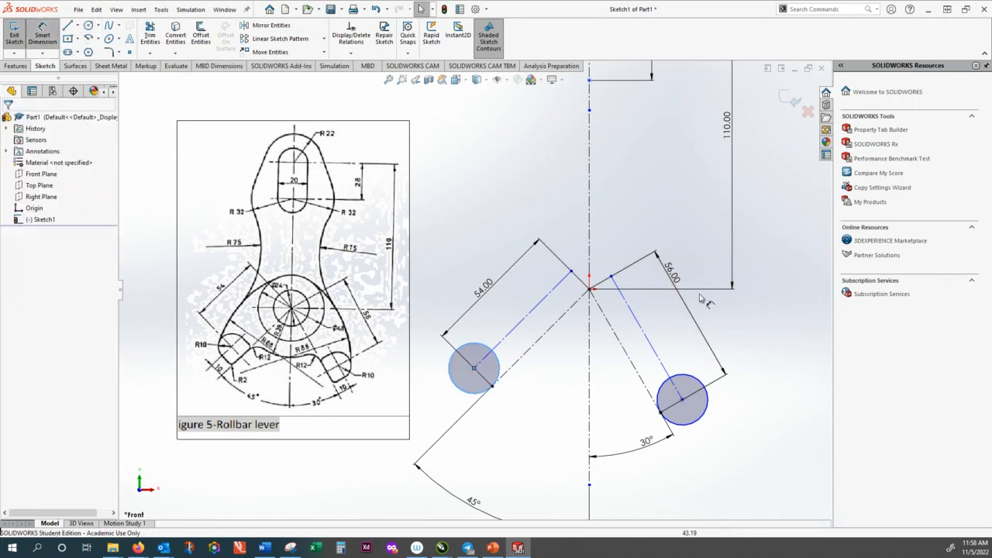
left_click(707, 398)
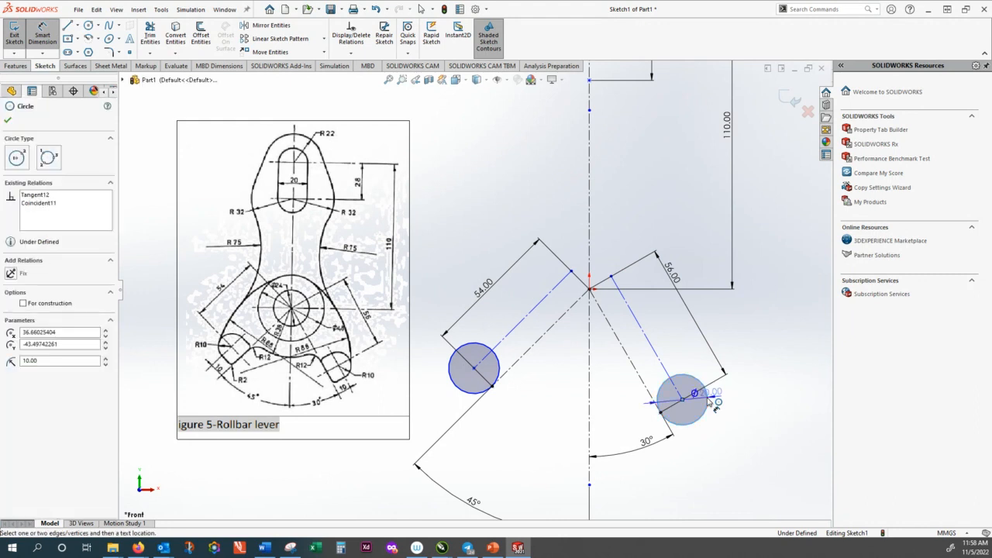
left_click(737, 397)
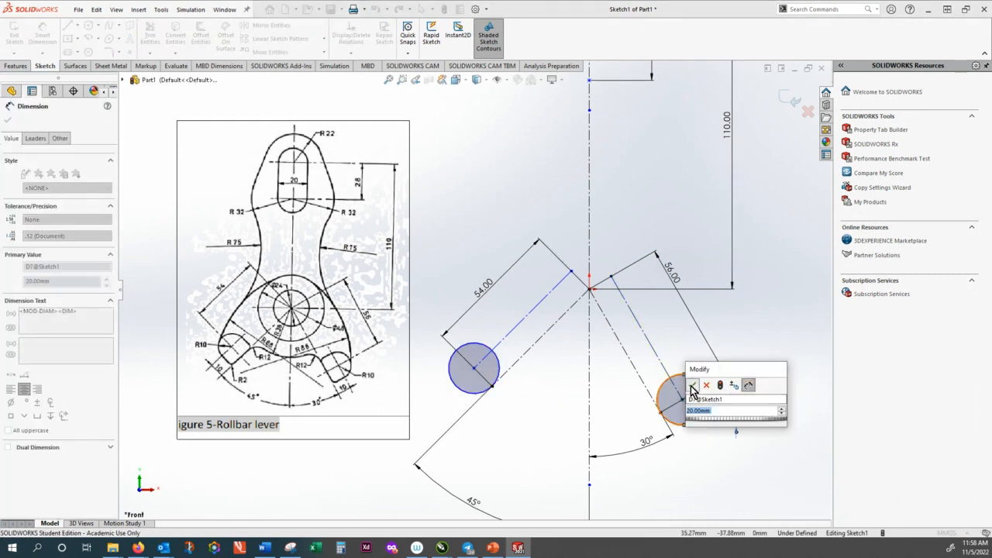
left_click(692, 386)
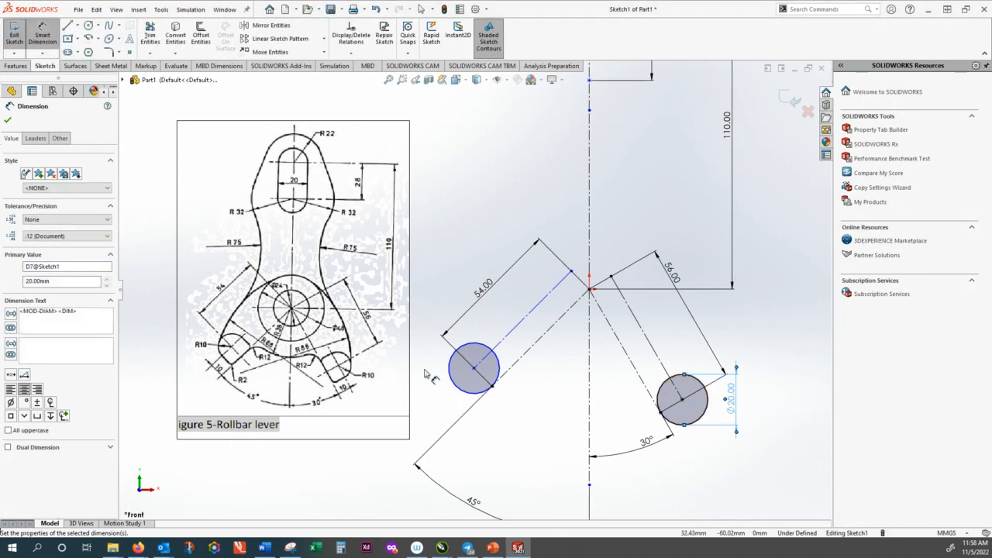
left_click(450, 376)
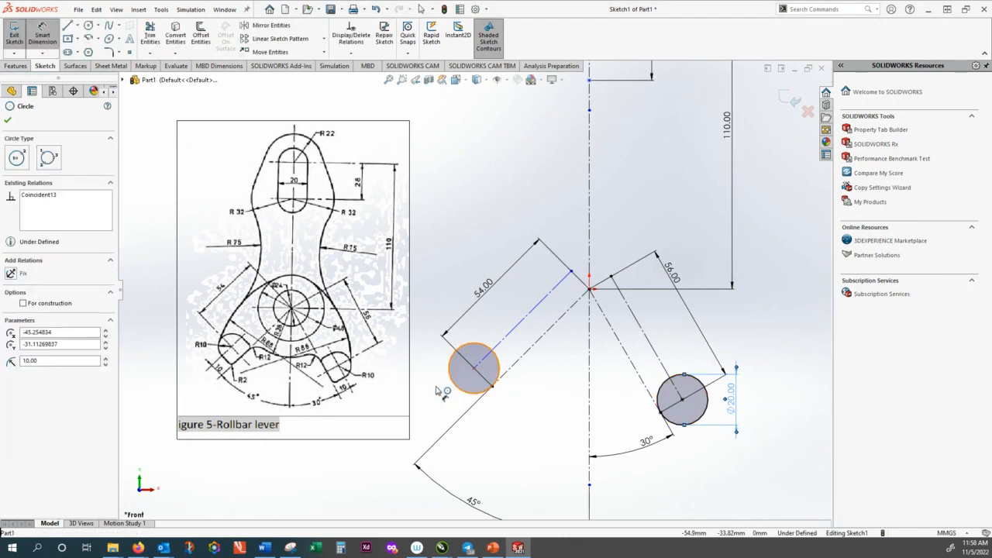
left_click(412, 322)
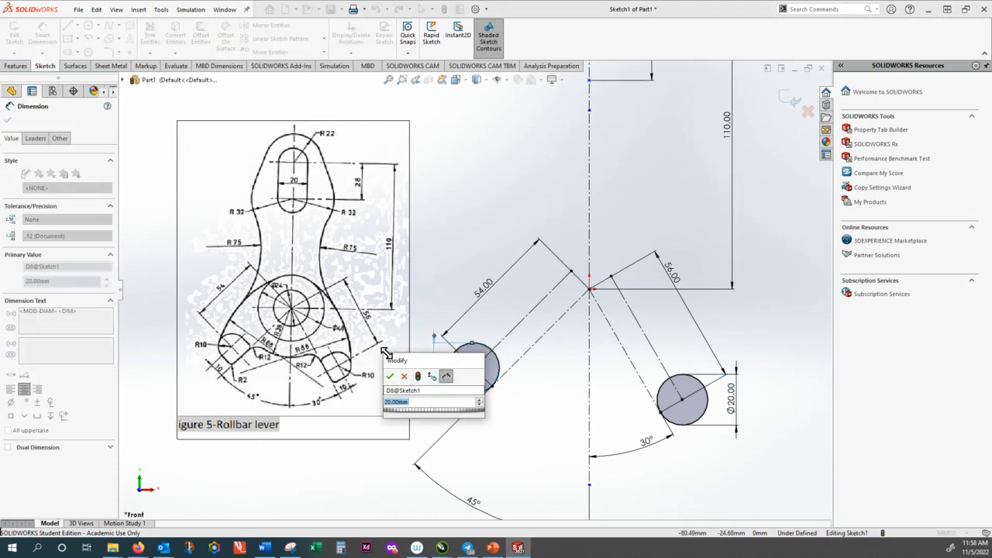
left_click(390, 376)
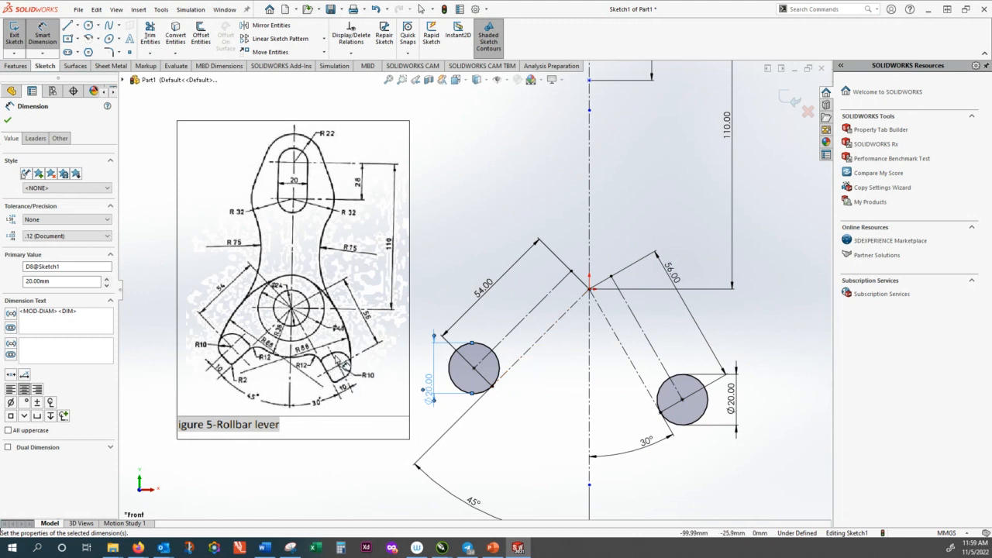
right_click(711, 385)
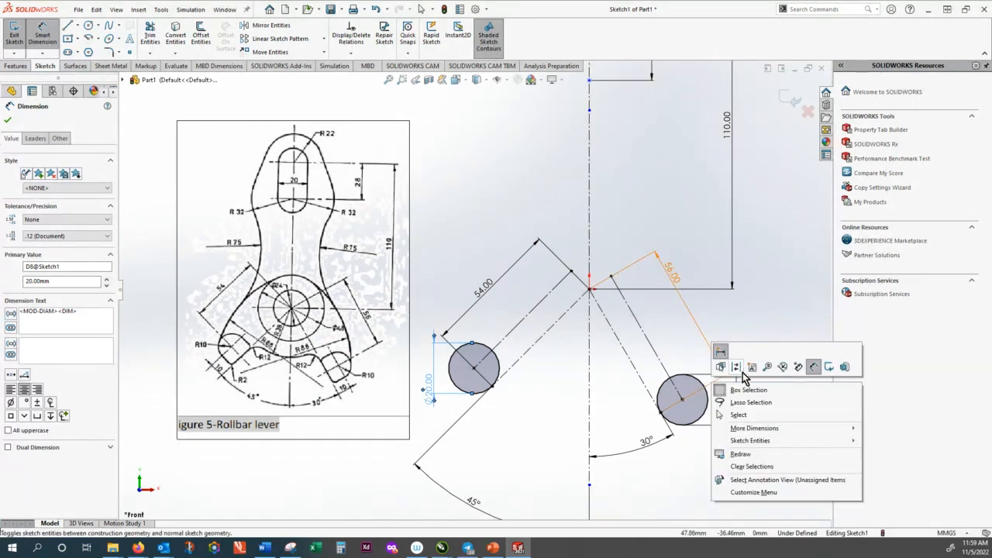
left_click(739, 367)
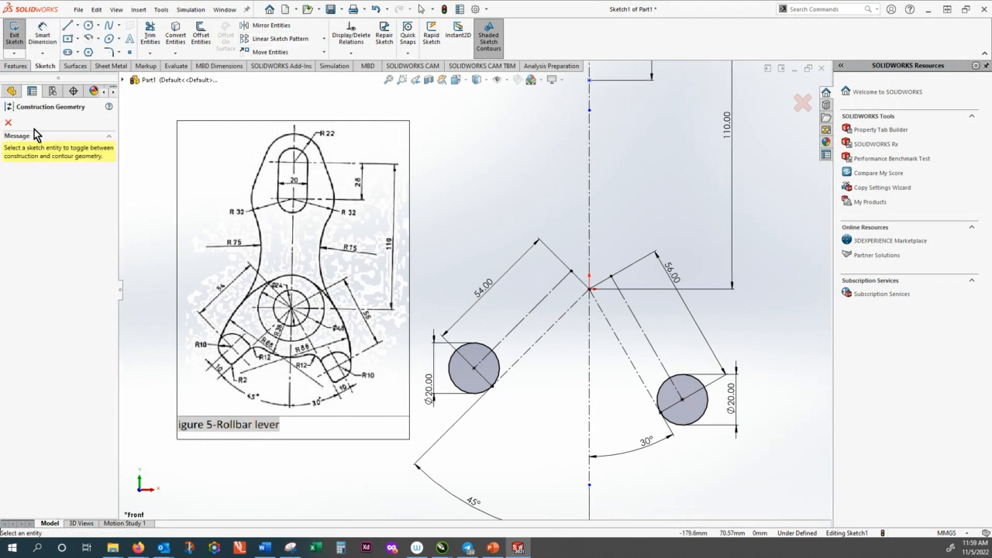
left_click(7, 124)
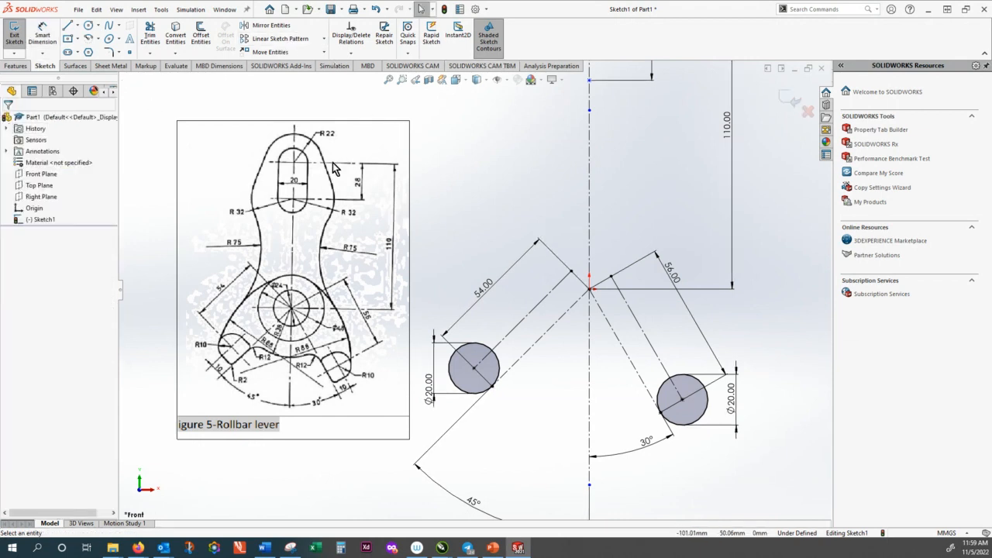
Draw a centerline about 49.5 mm long at 30° from the right angled centerline's lower endpoint outward through the right circle's center
left_click(78, 26)
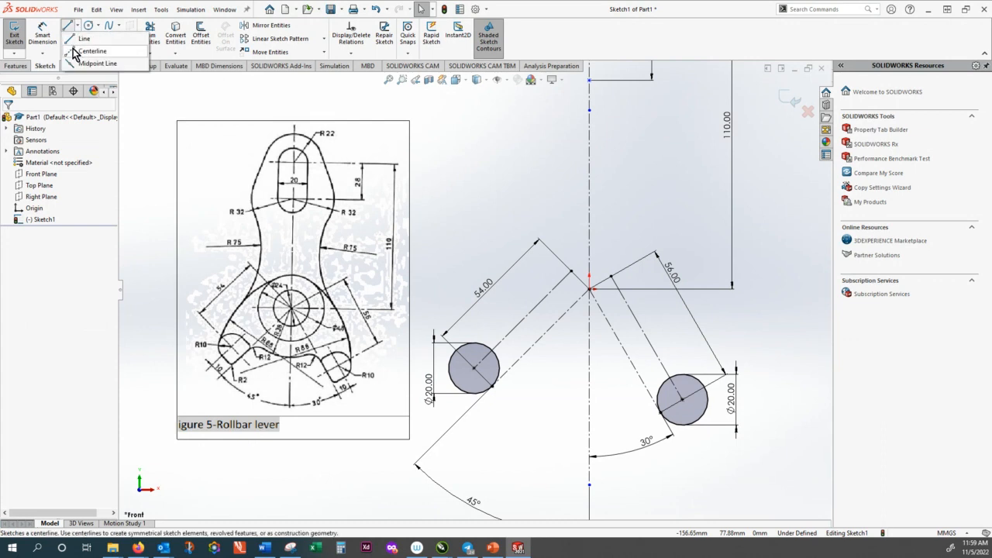
left_click(92, 51)
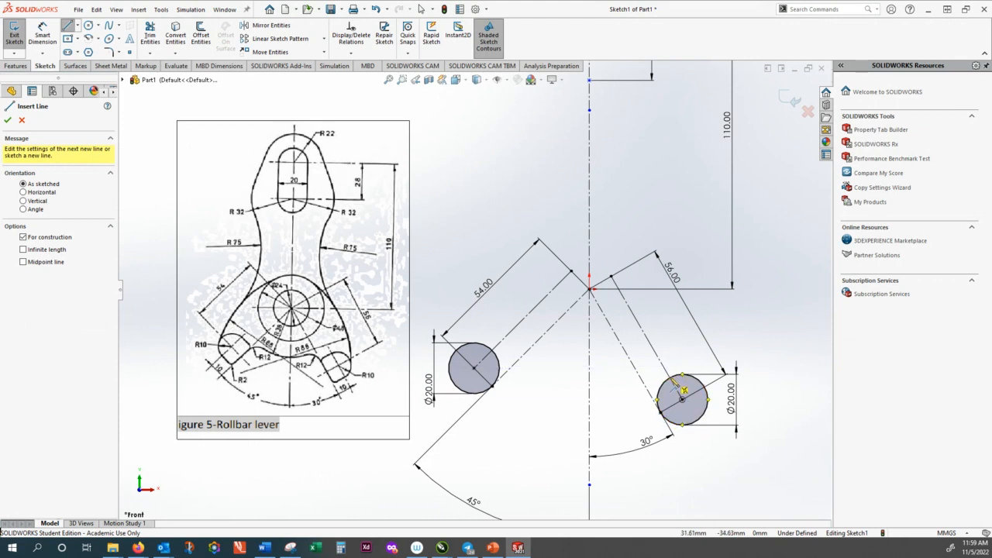
left_click(675, 423)
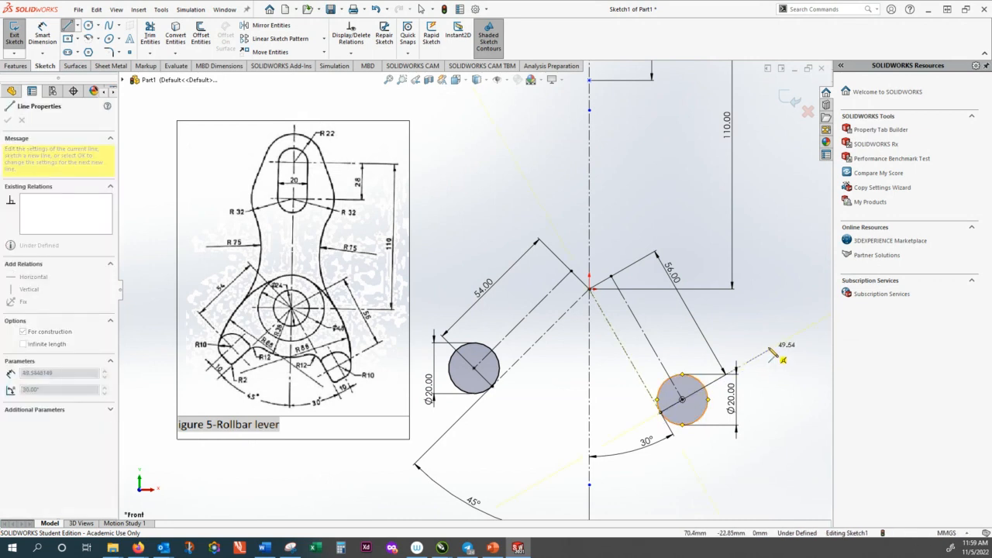
left_click(770, 350)
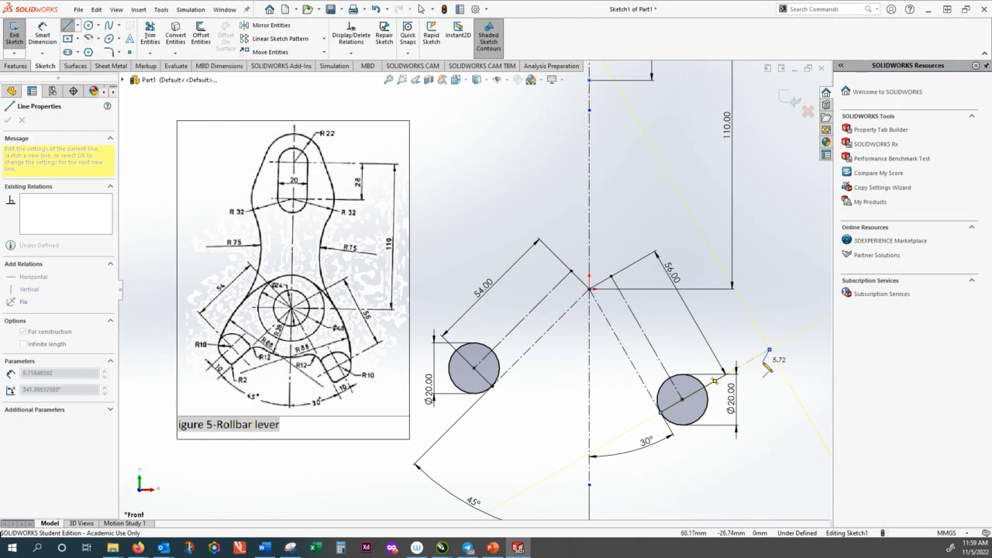
key("Escape")
key("Escape")
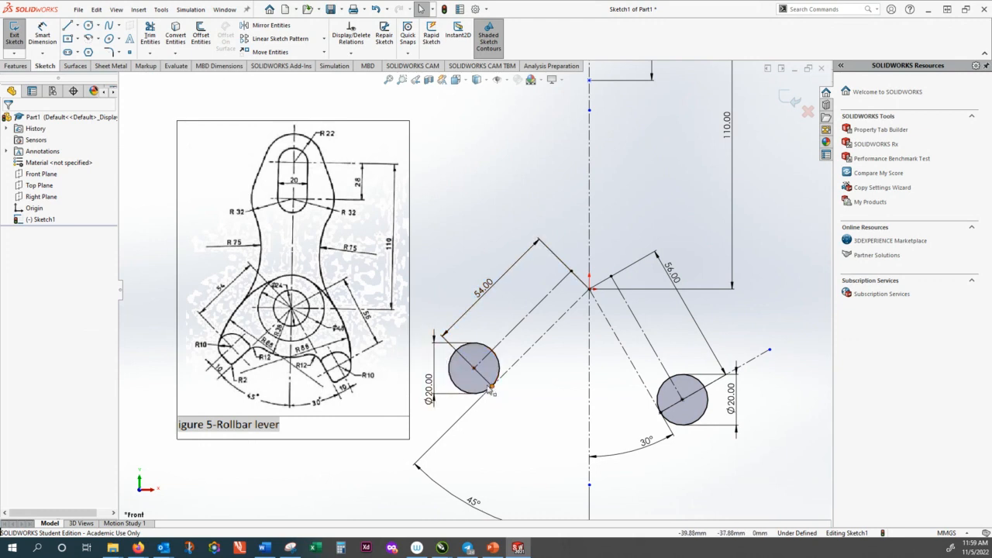
Draw a line about 38.9 mm long from the left angled centerline's point outward through the left circle's center and convert it to construction geometry
left_click(68, 25)
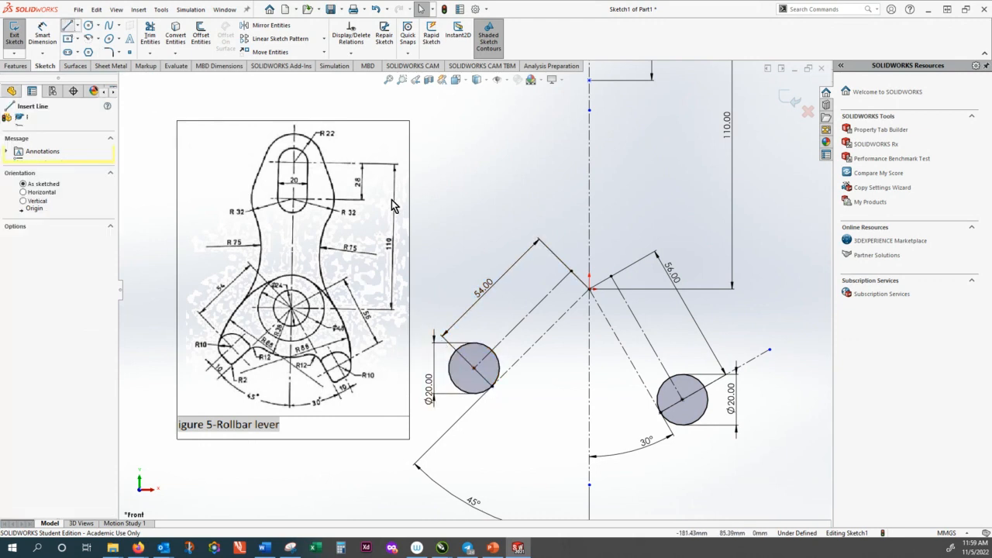
left_click(492, 387)
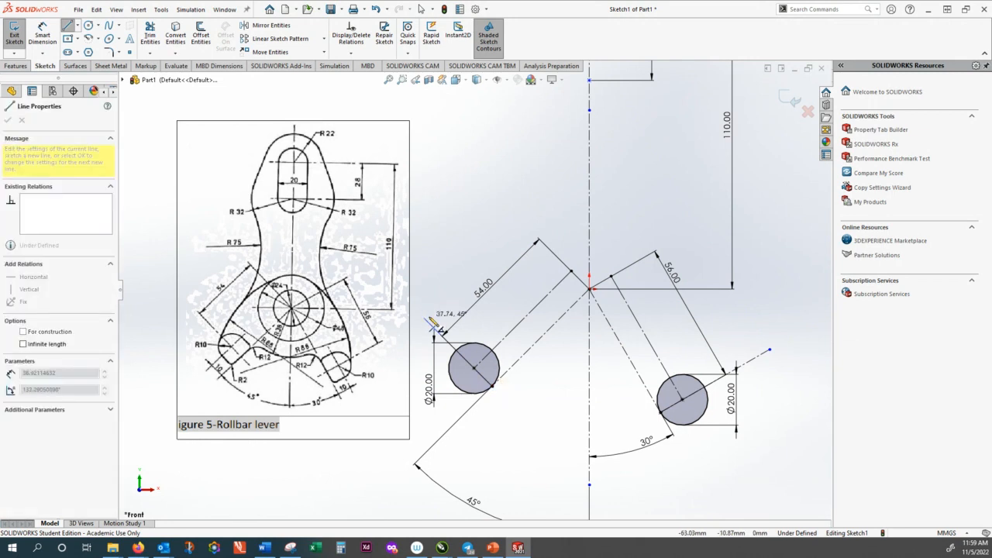
left_click(421, 316)
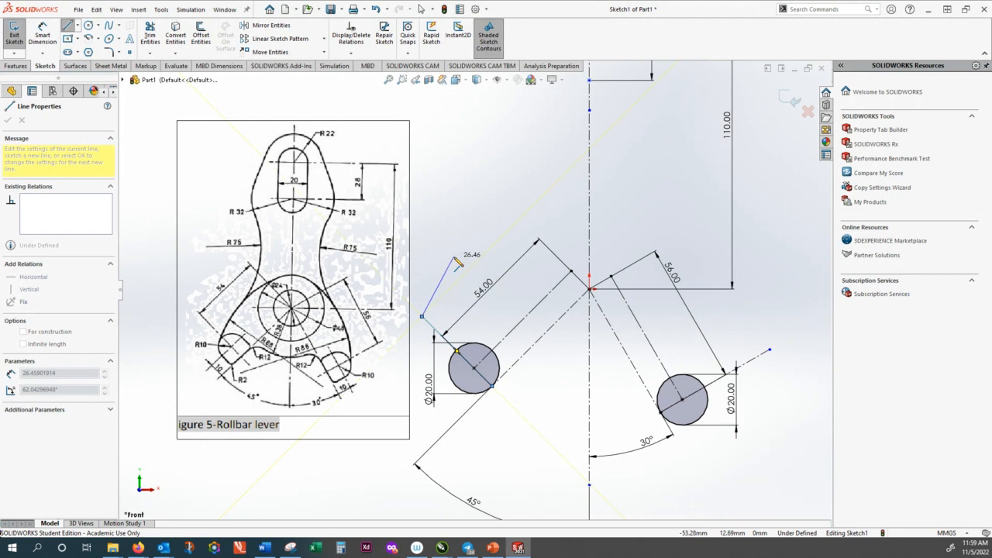
key("Escape")
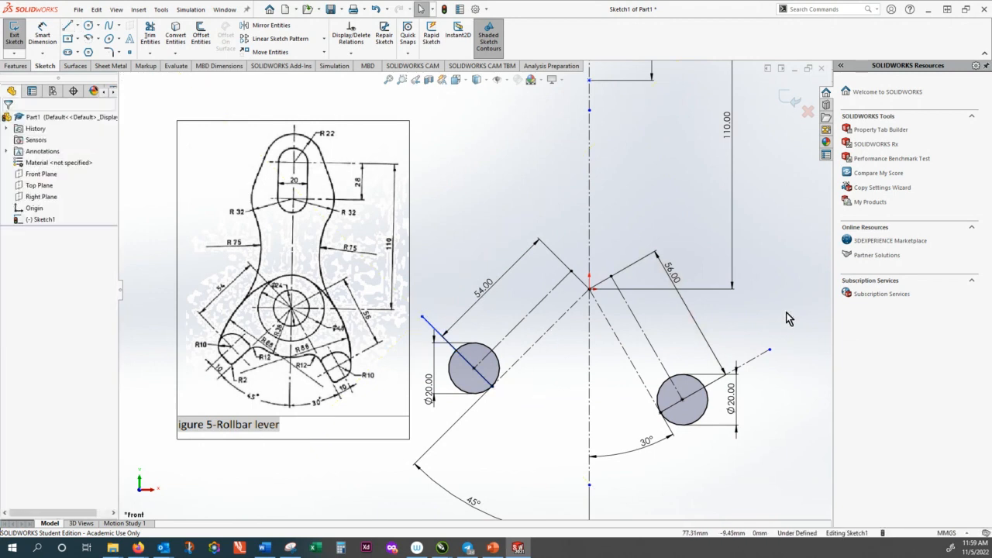
right_click(432, 327)
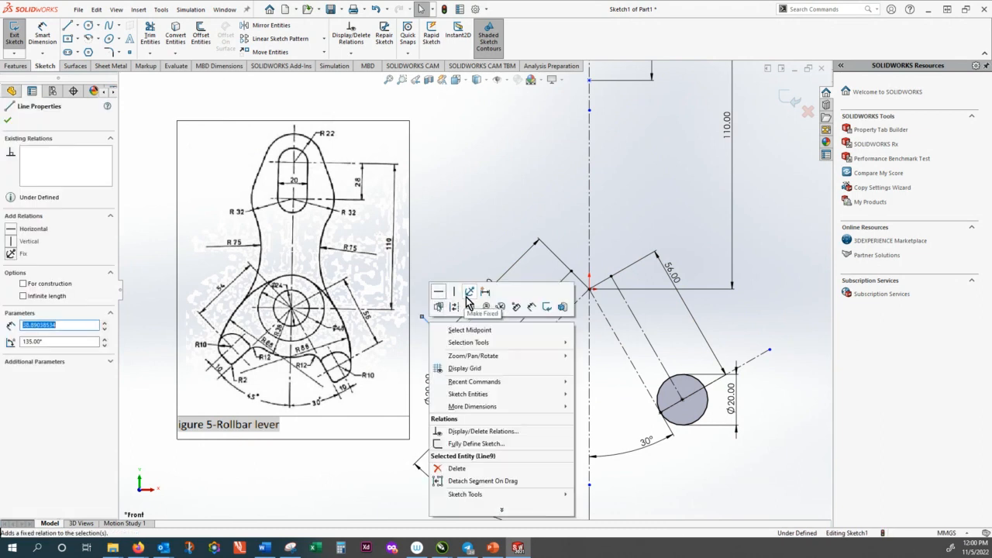
left_click(455, 308)
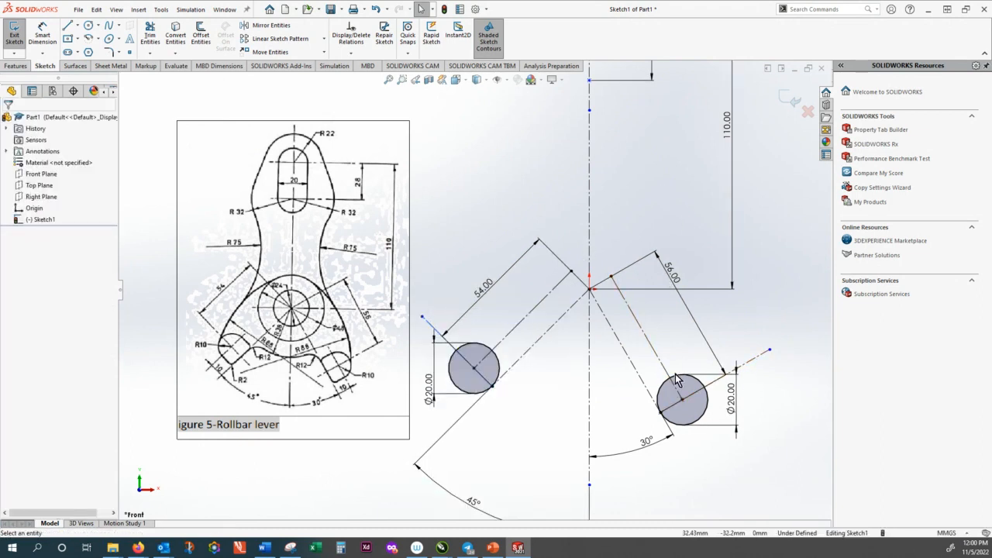
Offset the construction line through the right circle by 10 mm in both directions
left_click(762, 363)
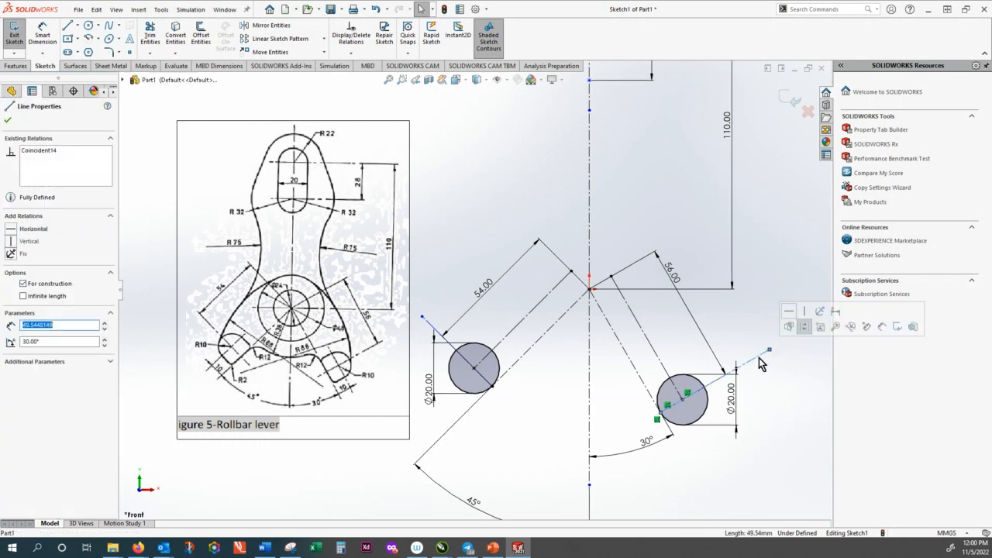
left_click(201, 36)
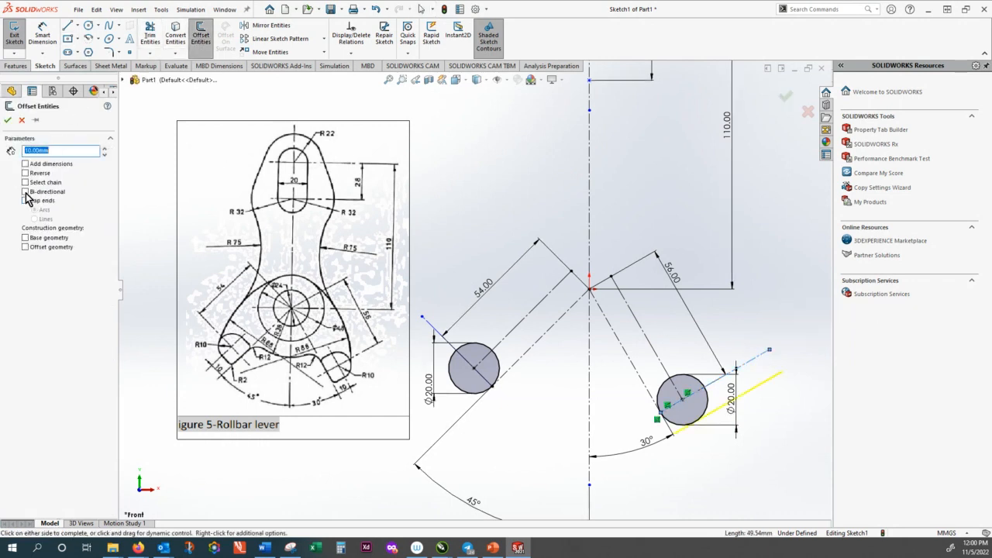
left_click(25, 192)
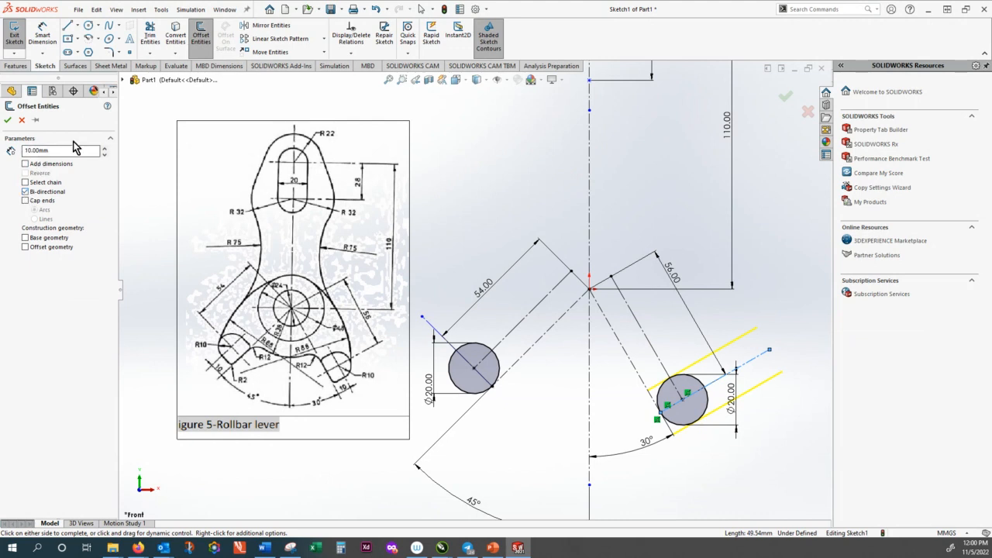
left_click(9, 122)
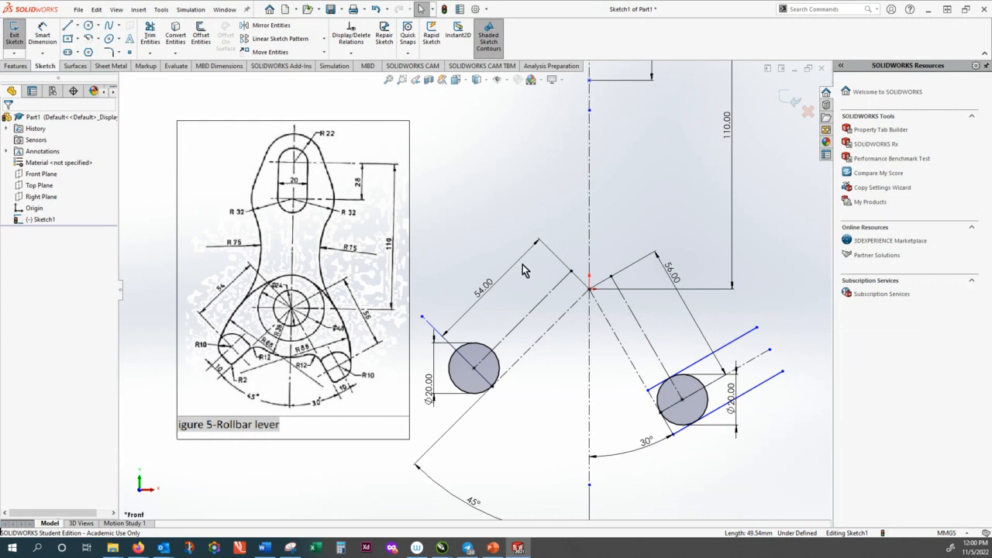
Offset the construction line through the left circle by 10 mm in both directions
left_click(426, 323)
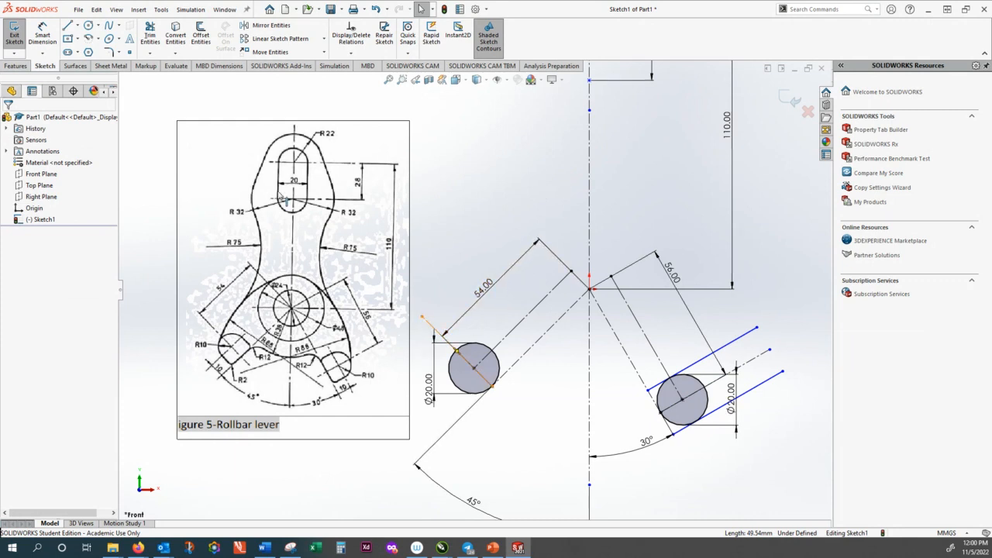
left_click(199, 37)
left_click(8, 121)
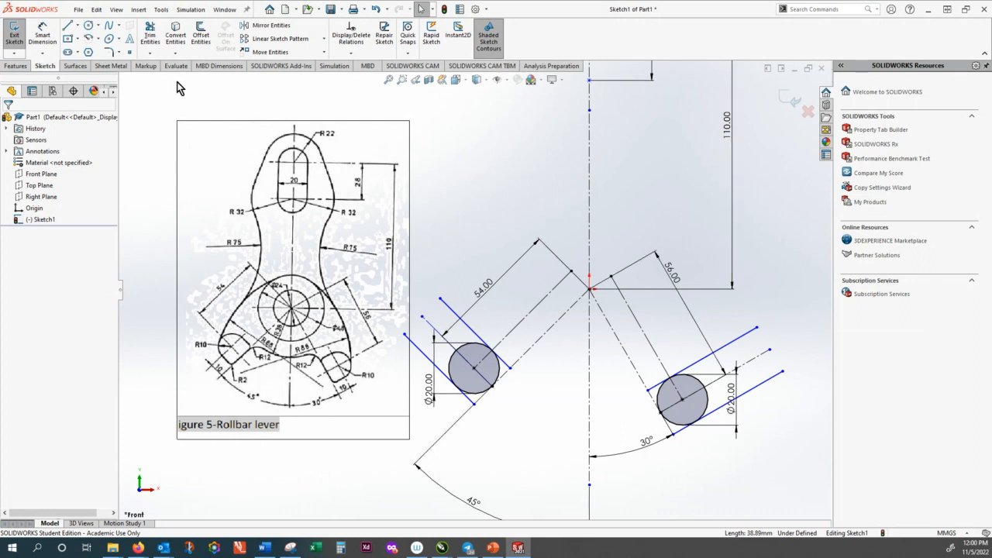
Power-trim the outer portions of all four offset lines back to their tangent points on the right and left circles
left_click(151, 53)
left_click(164, 66)
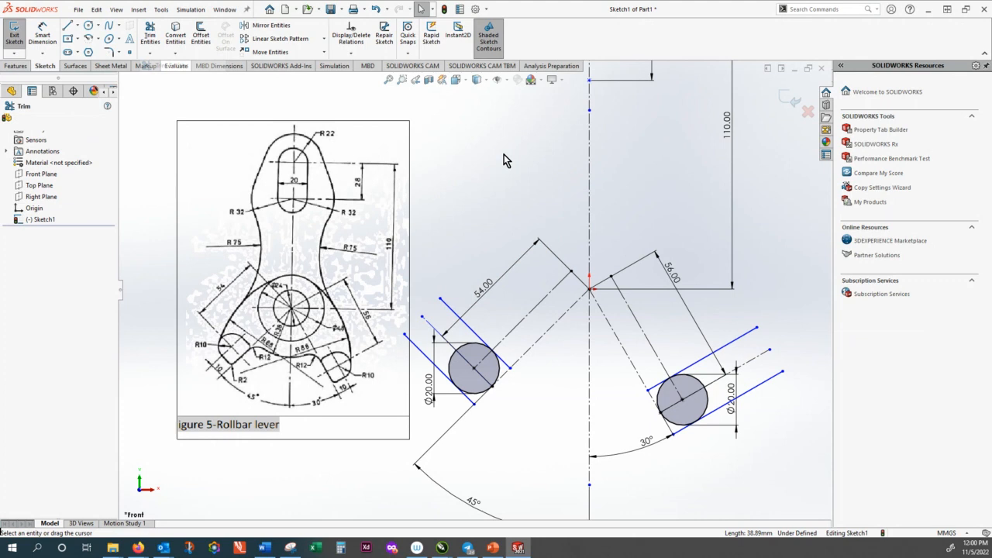
left_click_drag(702, 353, 713, 370)
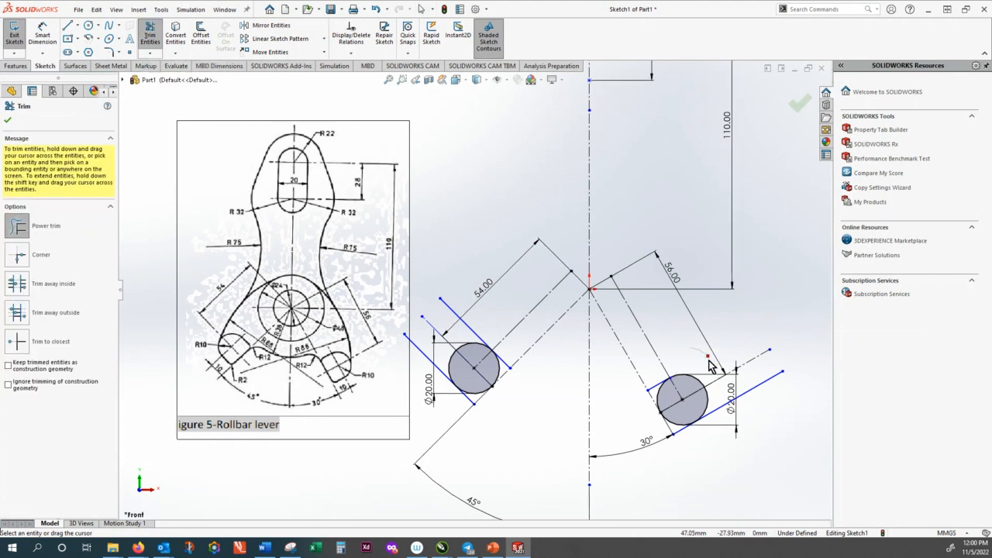
left_click_drag(755, 407, 755, 384)
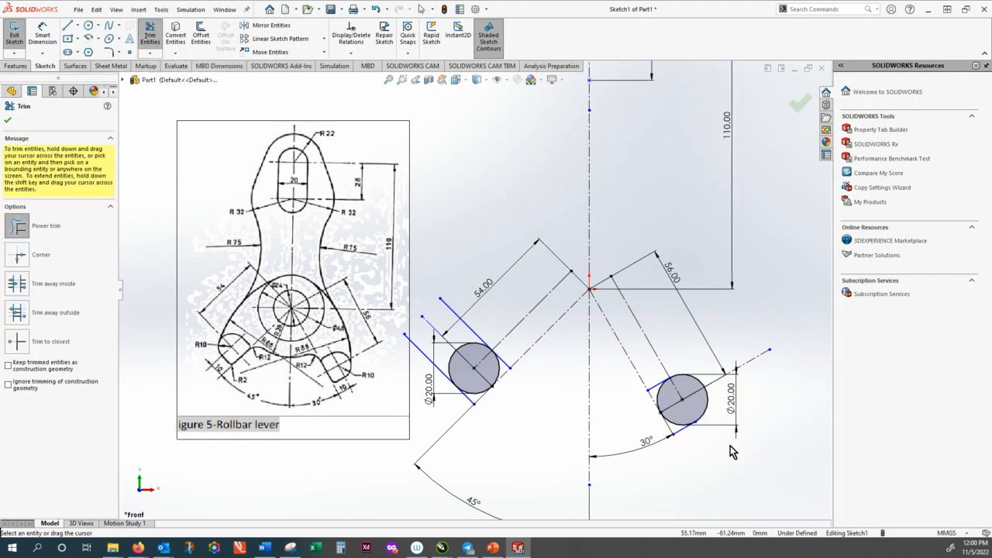
left_click_drag(479, 329, 434, 363)
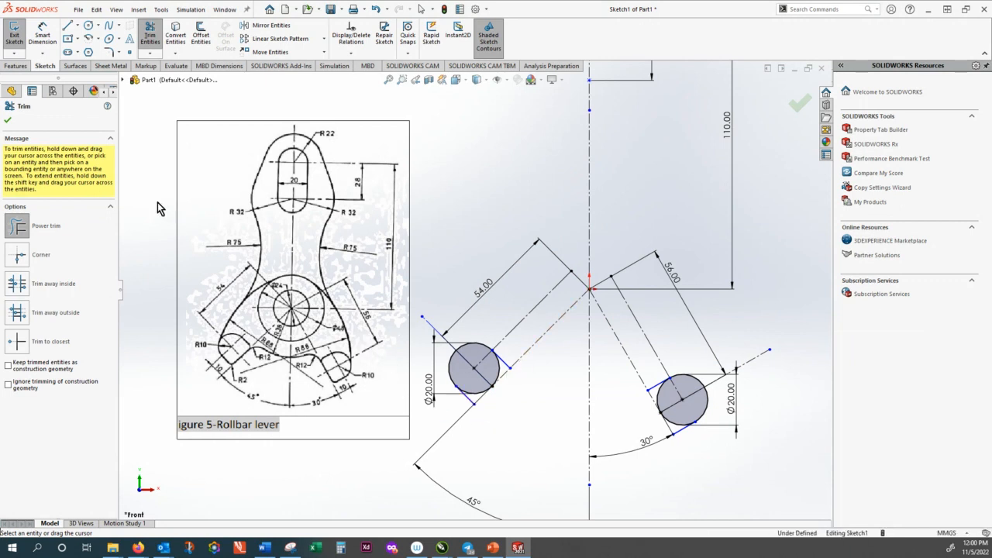
Close the left and right lugs with 20 mm straight lines joining the free endpoints of each pair of offset lines
left_click(70, 28)
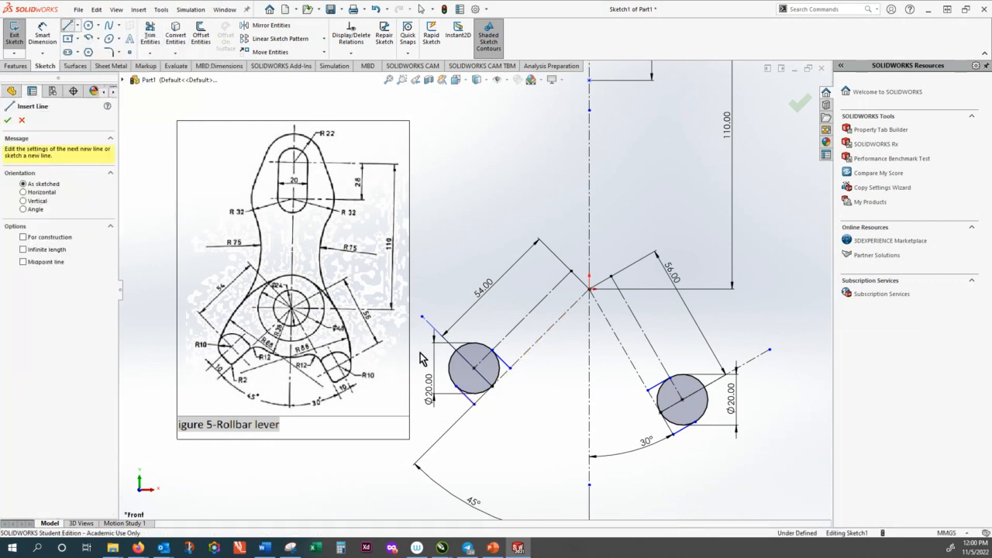
left_click(473, 403)
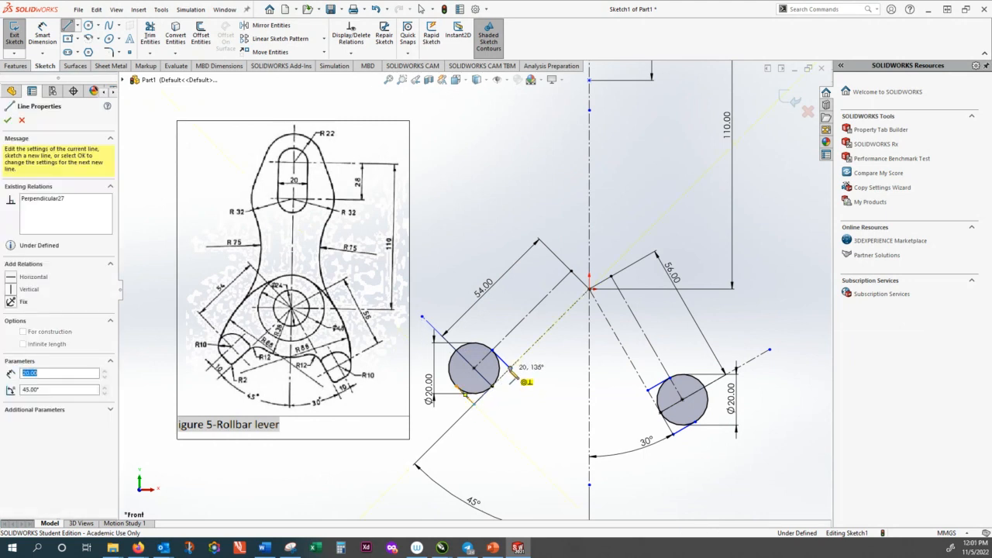
left_click(510, 367)
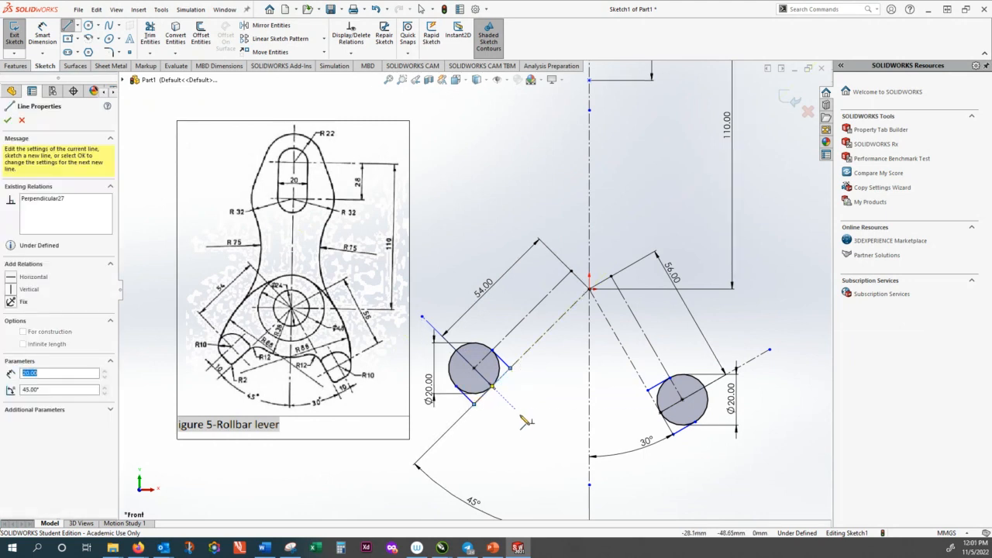
left_click(672, 434)
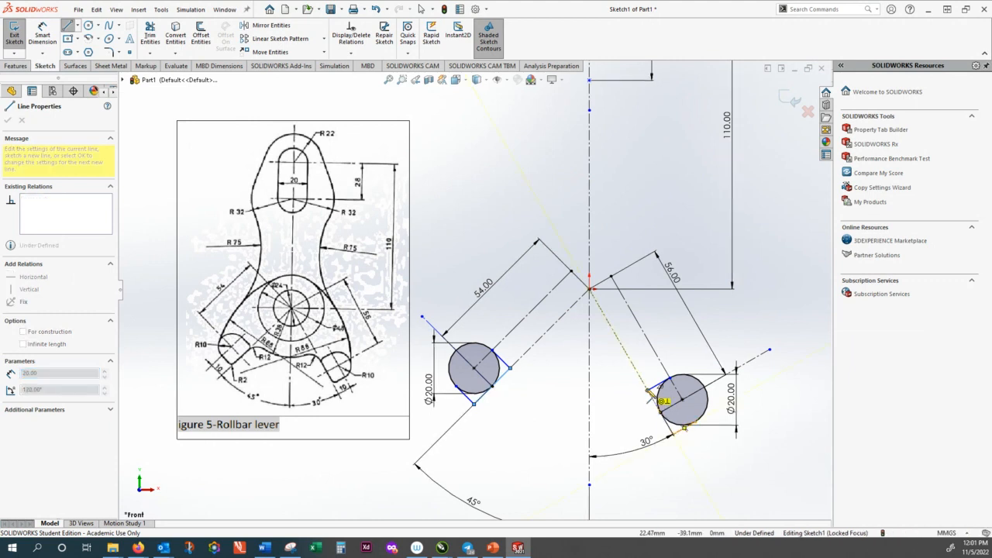
left_click(648, 390)
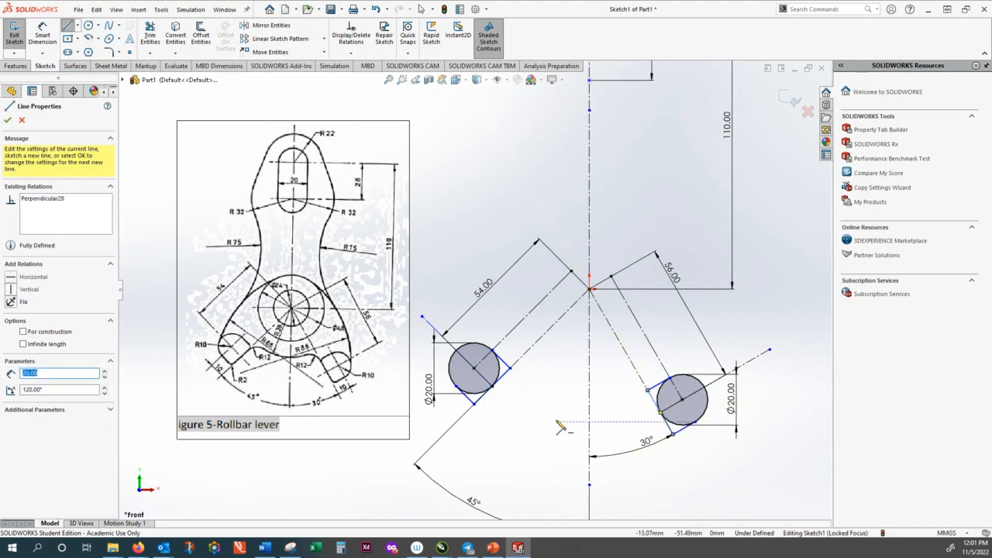
key("Escape")
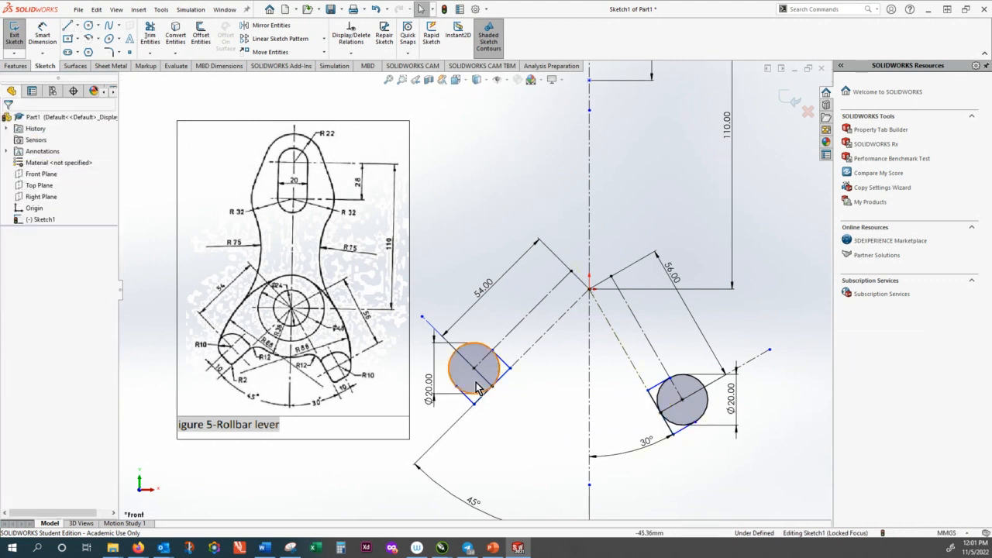
Power-trim the arc portions of the left and right circles that lie inside the lugs, keeping only the rounded outer ends
left_click(150, 53)
left_click(164, 65)
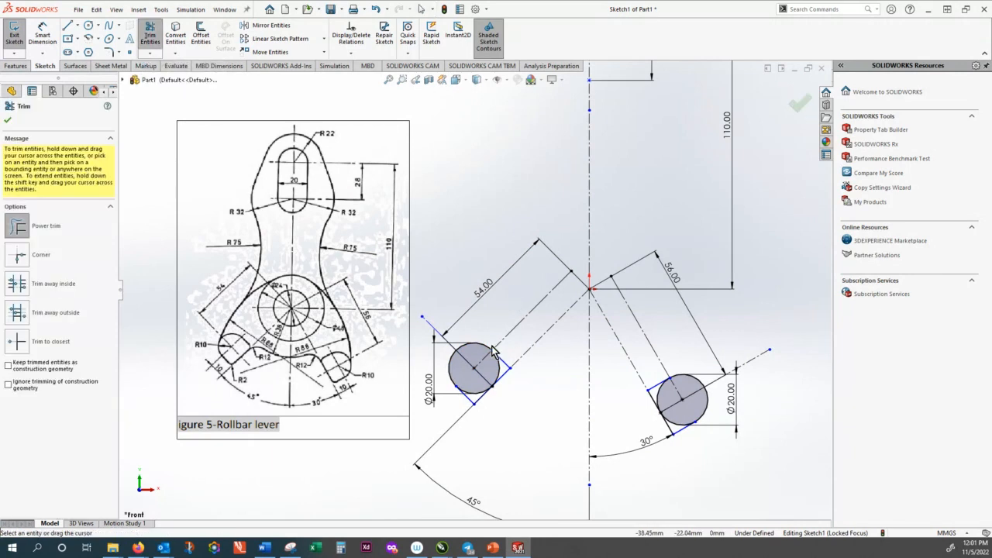
mouse_move(493, 351)
left_mouse_down()
mouse_move(502, 375)
mouse_move(470, 392)
left_mouse_up()
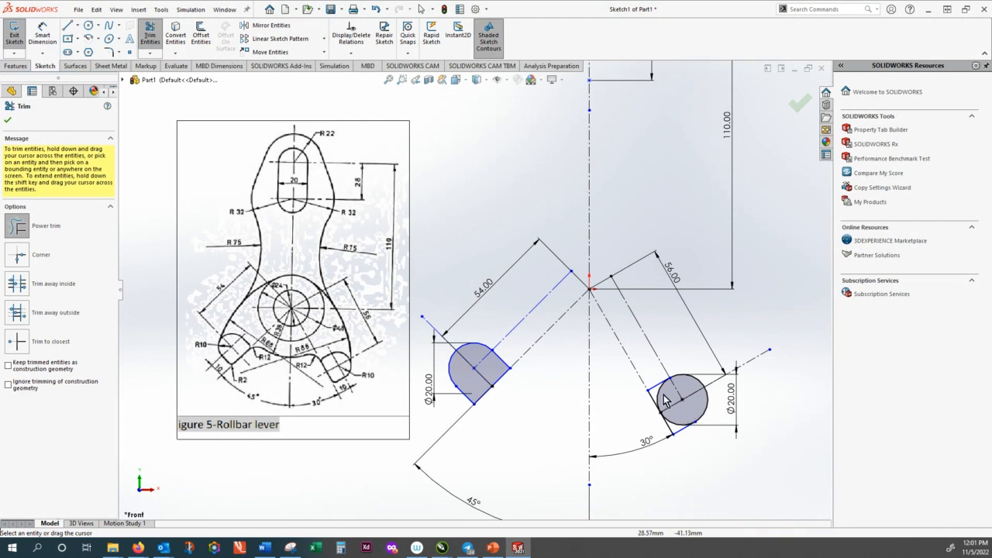
left_click_drag(663, 392, 671, 424)
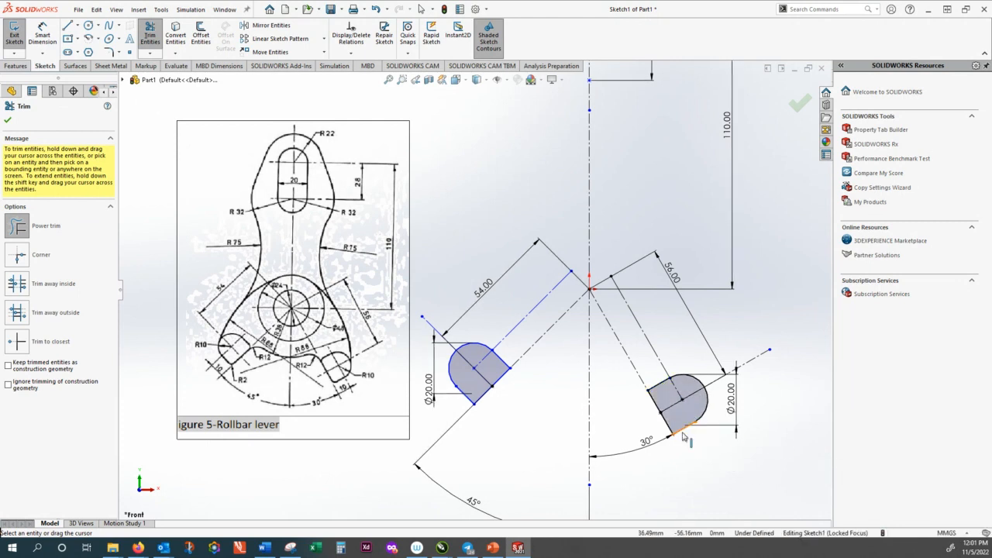
Sketch a circle centered on the origin and set its radius to 24/2 mm
scroll(682, 436, "up", 1)
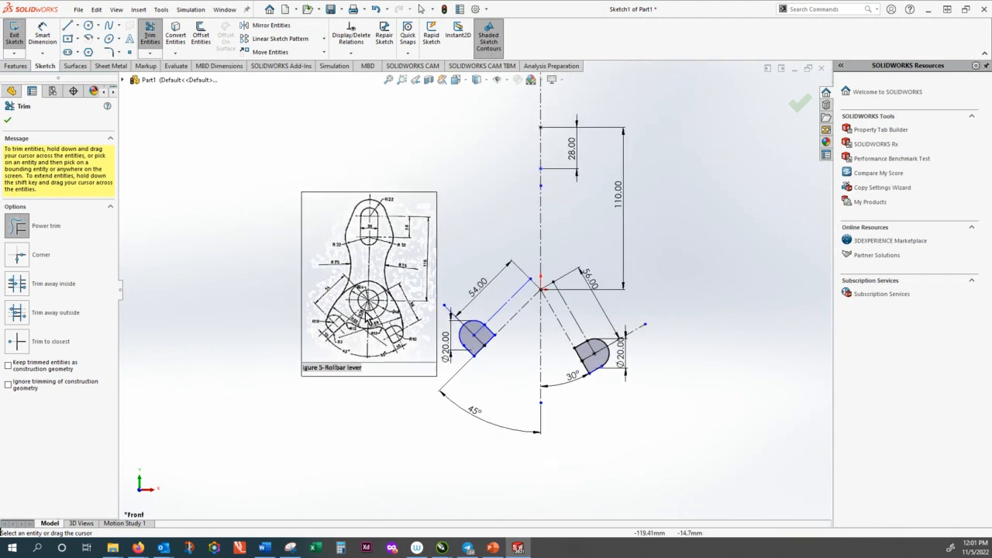
scroll(370, 311, "down", 3)
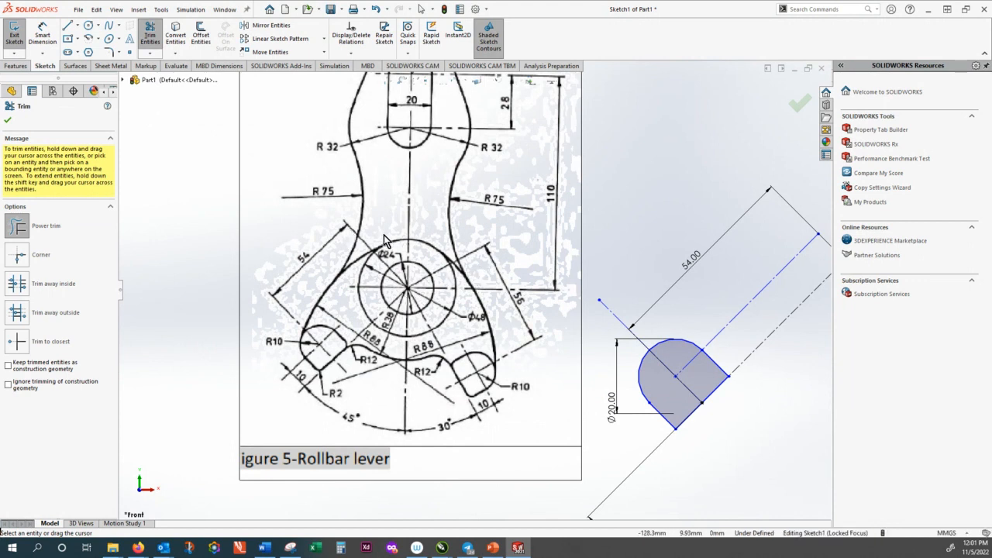
scroll(474, 289, "up", 4)
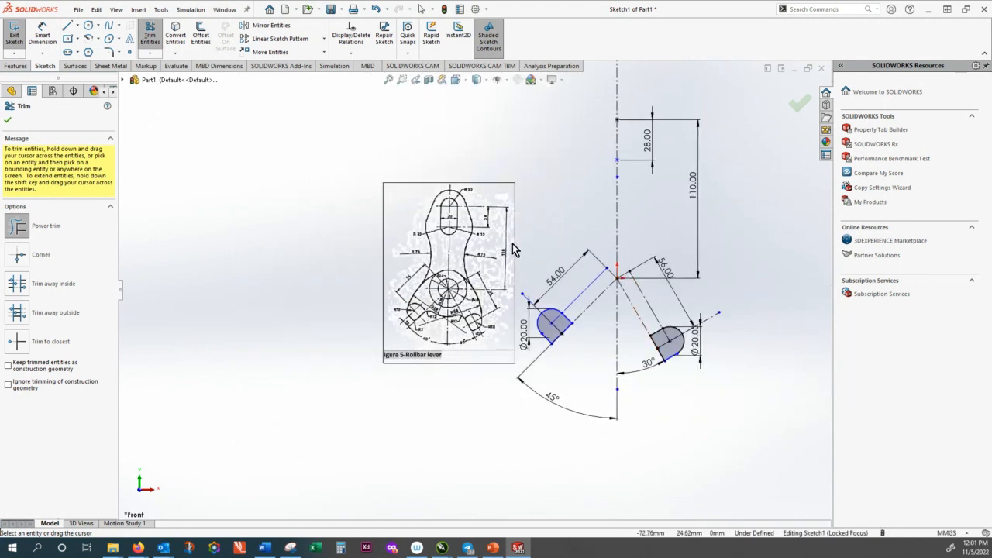
left_click(87, 25)
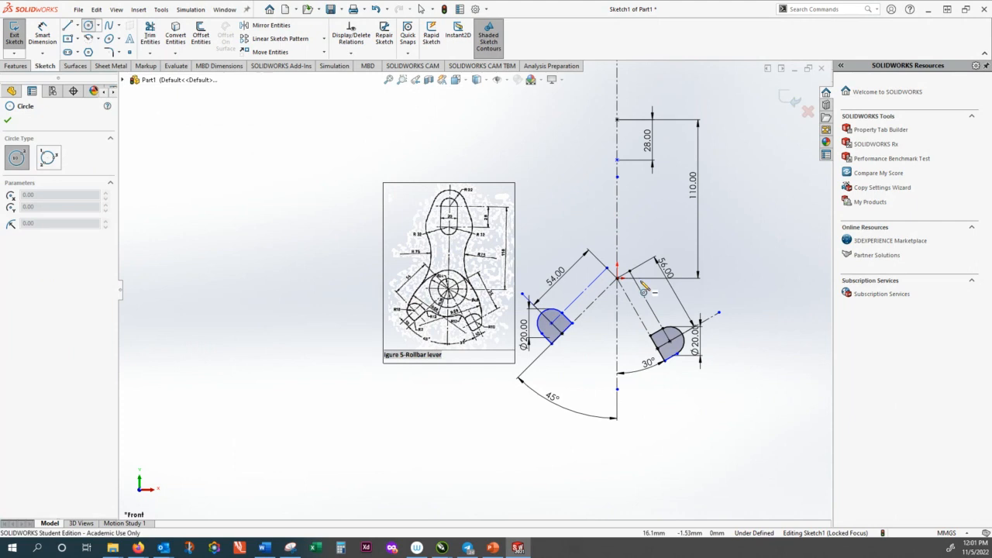
left_click(617, 277)
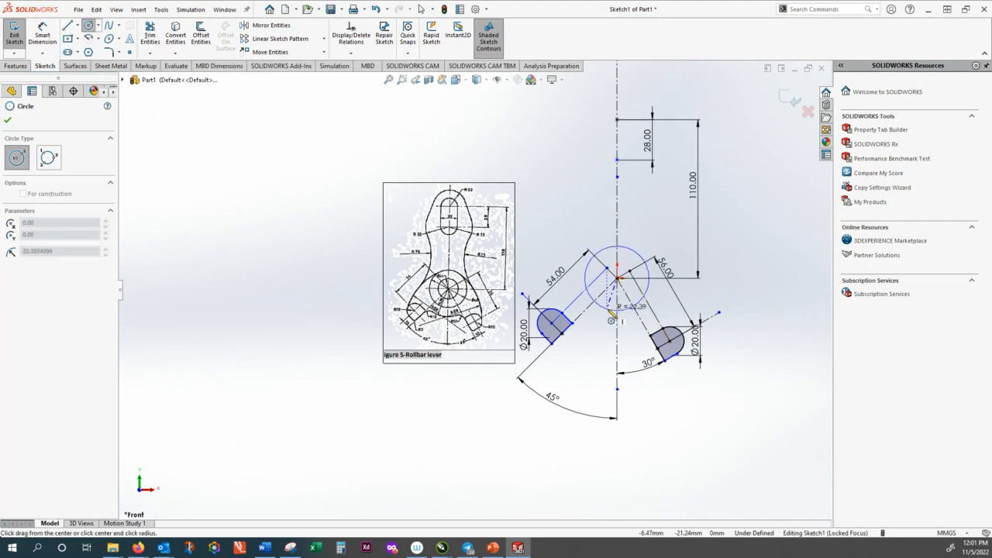
left_click(612, 318)
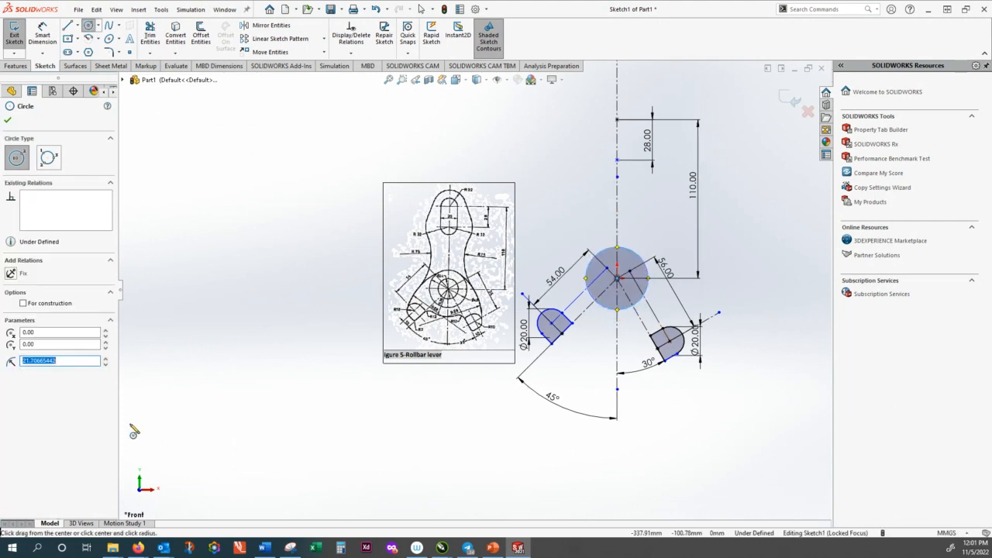
type("2")
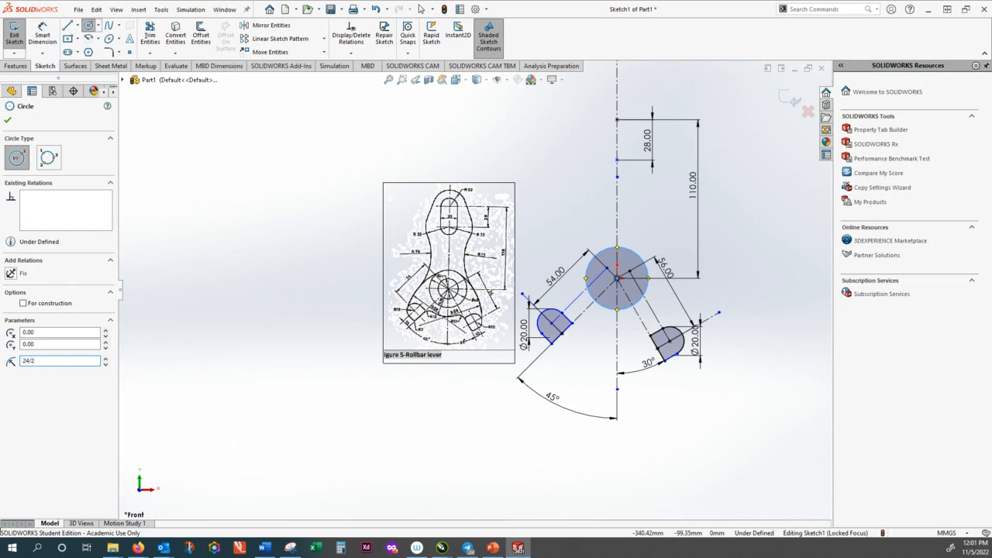
type("4/2")
key("Return")
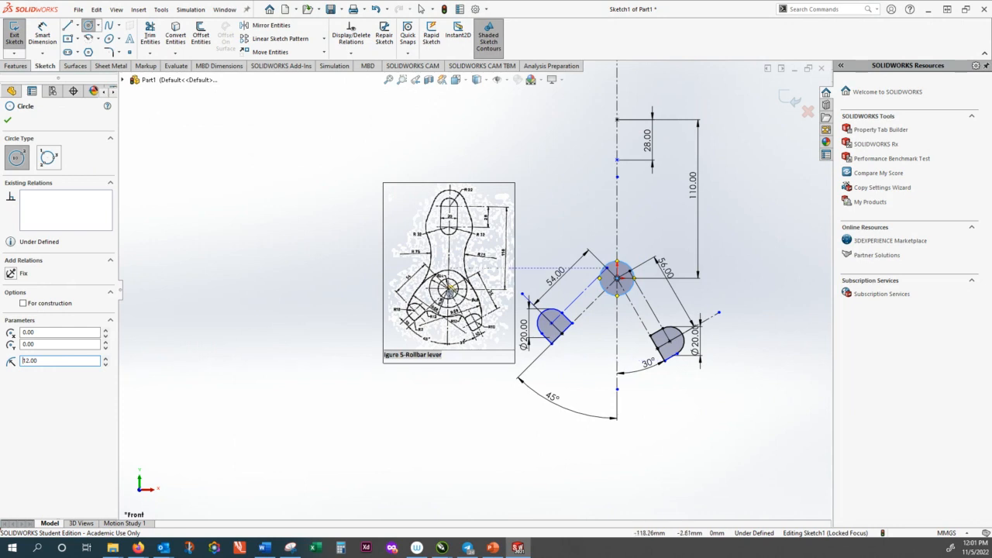
Examine the hub circle diameters and surrounding radii in the lower part of the reference drawing
scroll(460, 293, "up", 2)
scroll(453, 291, "down", 2)
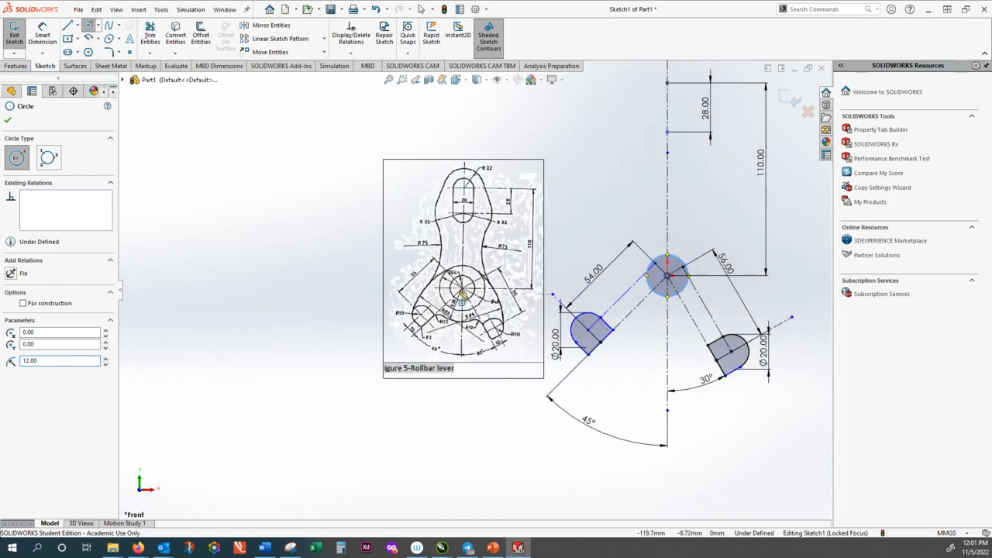
scroll(457, 293, "down", 2)
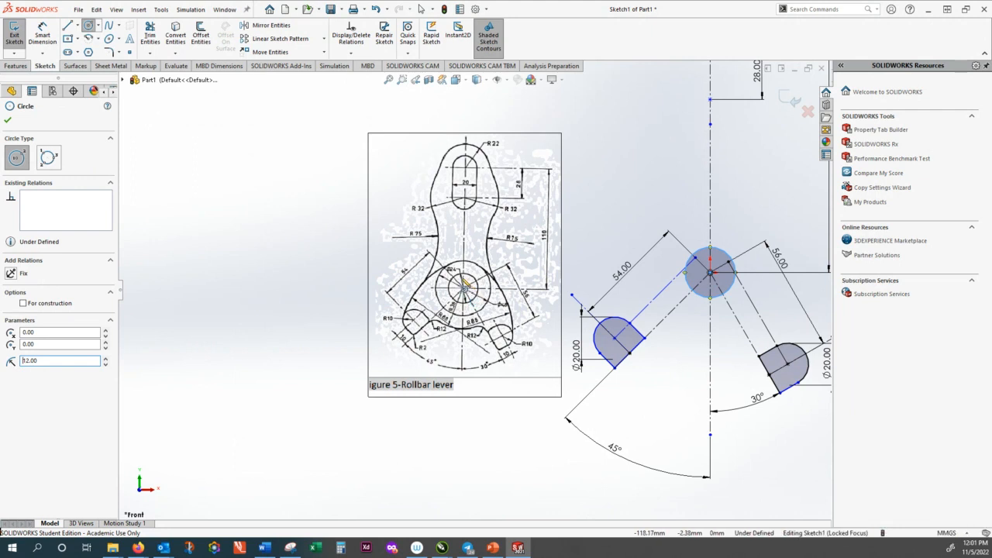
scroll(465, 284, "down", 3)
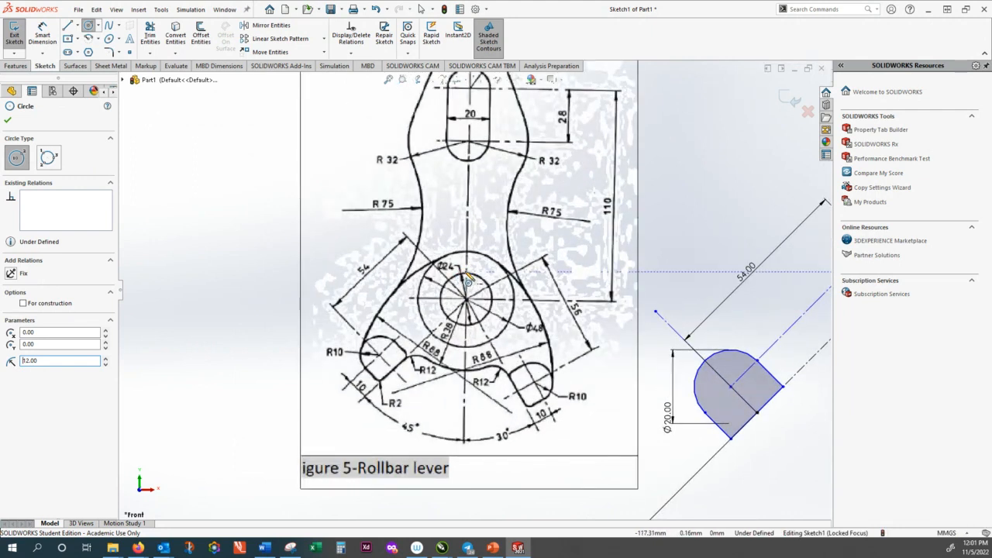
scroll(468, 279, "up", 1)
scroll(474, 297, "up", 1)
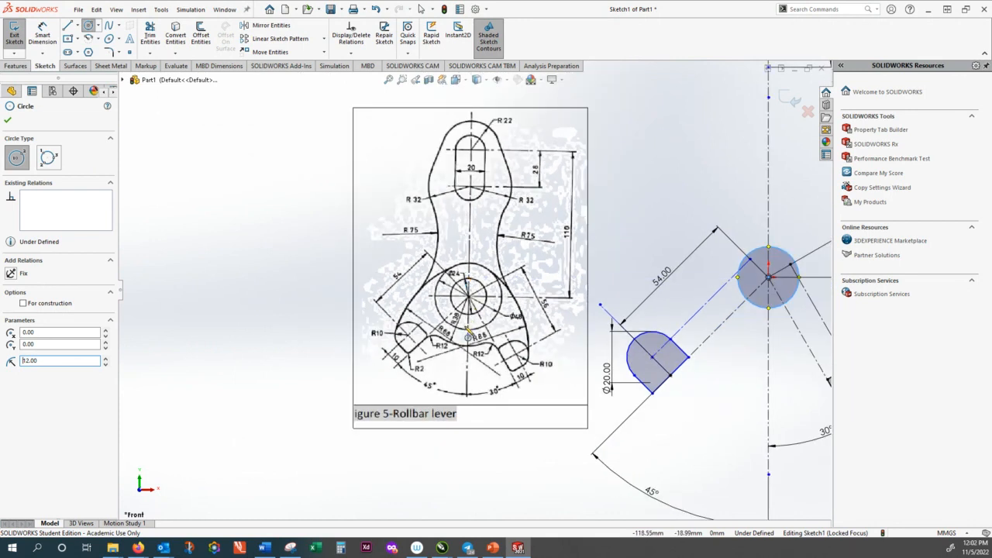
scroll(469, 337, "down", 2)
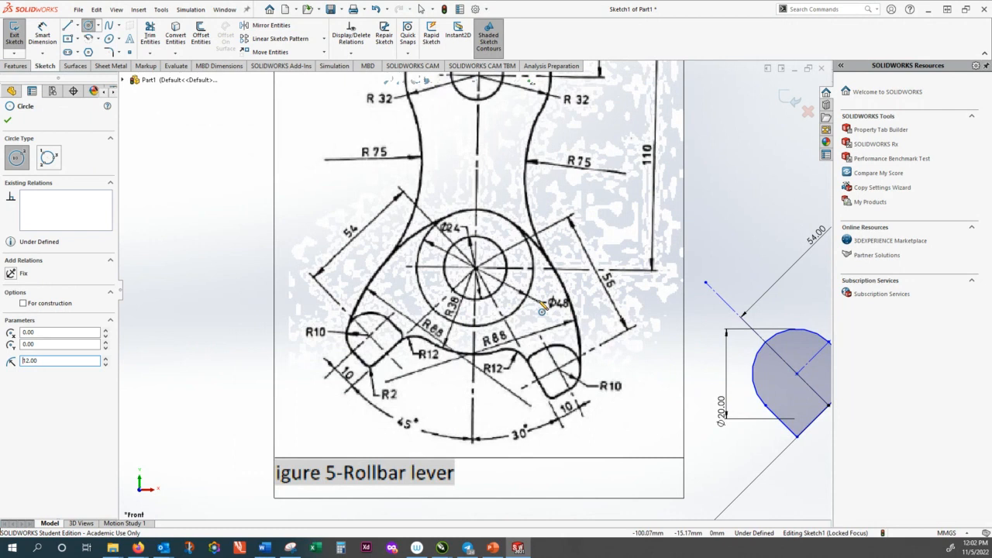
scroll(543, 310, "up", 1)
scroll(478, 292, "up", 2)
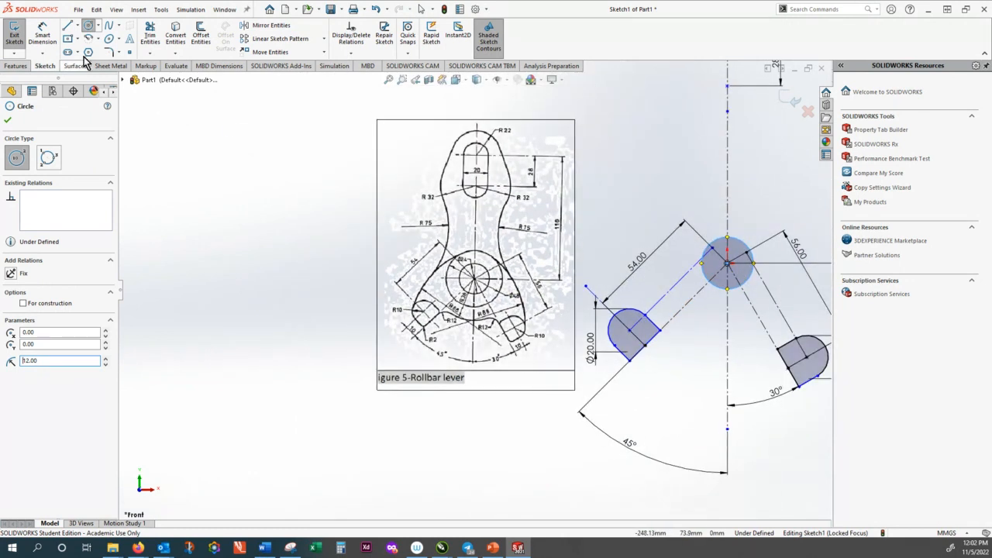
Dimension the diameter of the circle at the origin as 24 mm
left_click(43, 35)
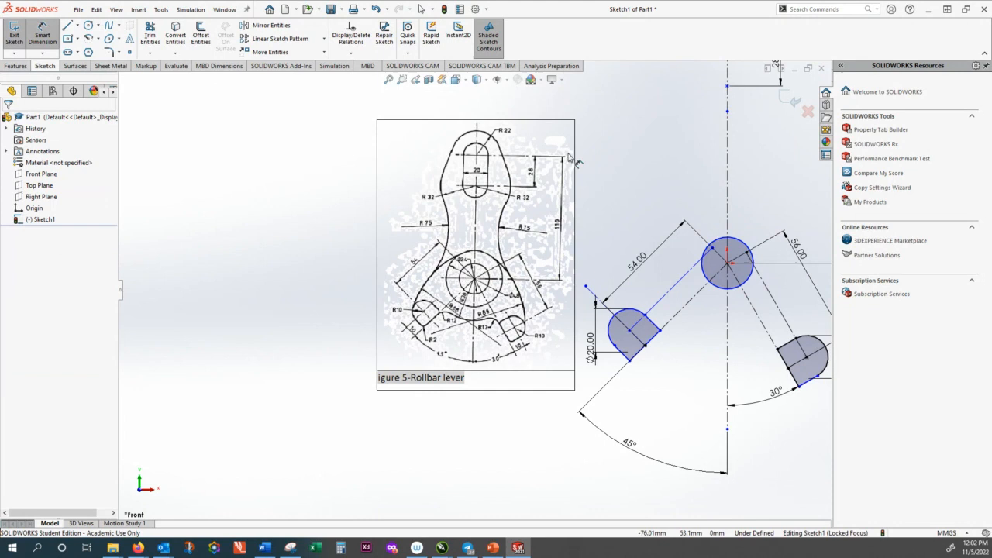
left_click(716, 244)
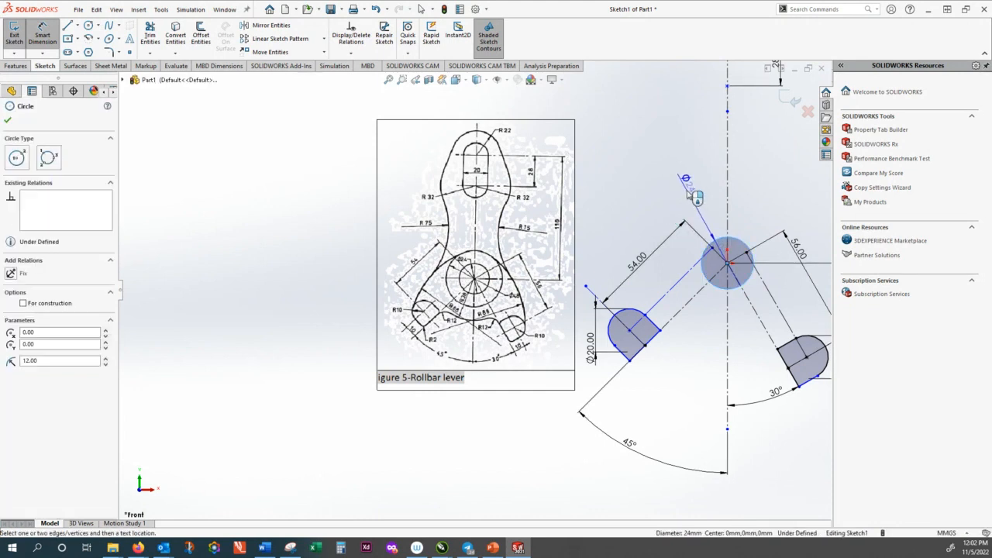
left_click(608, 190)
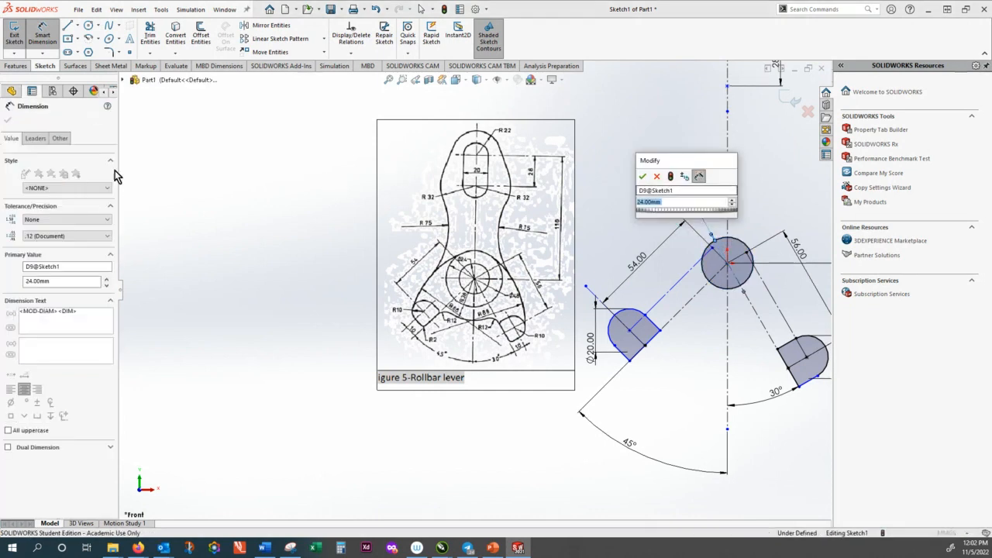
left_click(641, 176)
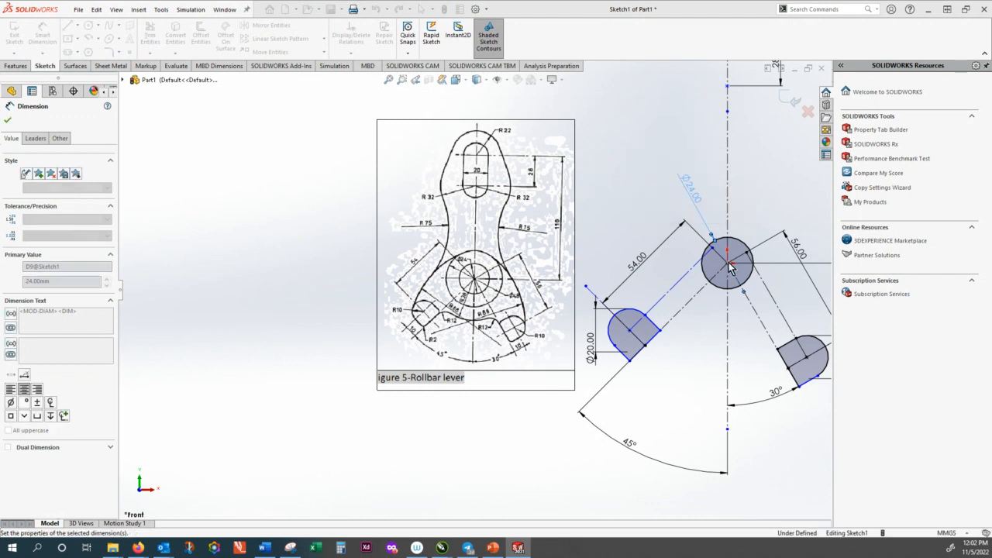
left_click(8, 121)
Sketch a larger circle concentric with the hub circle at the origin and set its radius to 48/2 mm
left_click(88, 26)
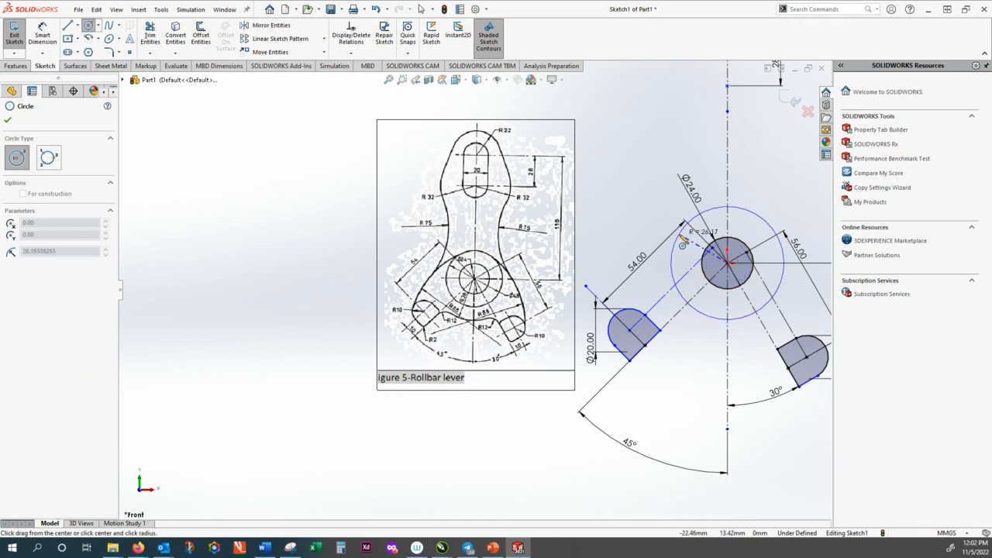
left_click(683, 237)
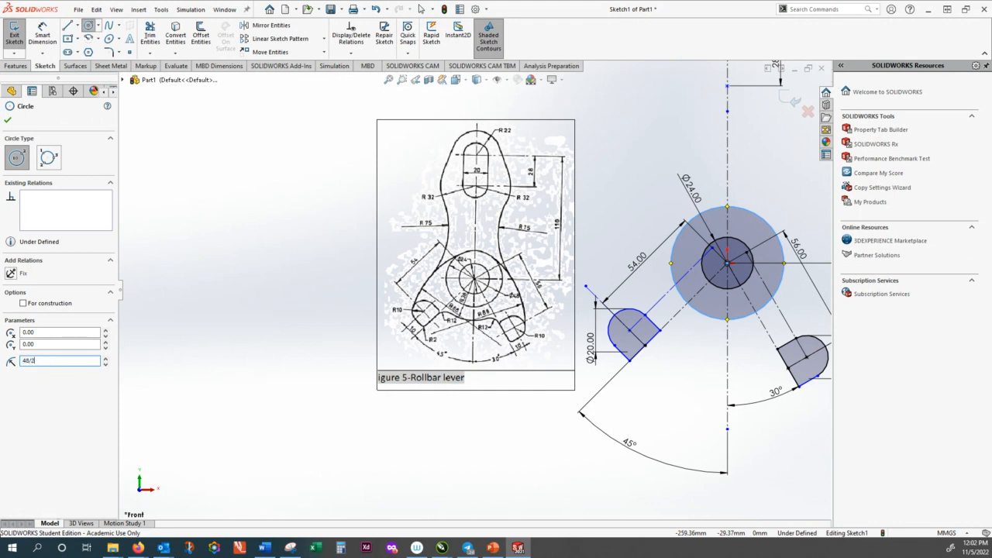
left_click(7, 121)
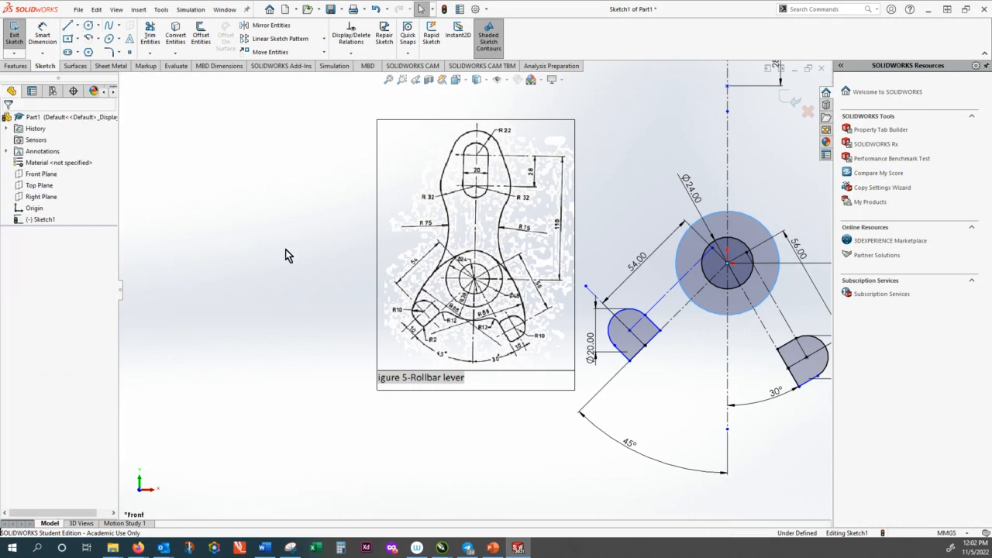
Dimension the outer hub circle's diameter as 48 mm, placing the dimension above the circle
left_click(42, 37)
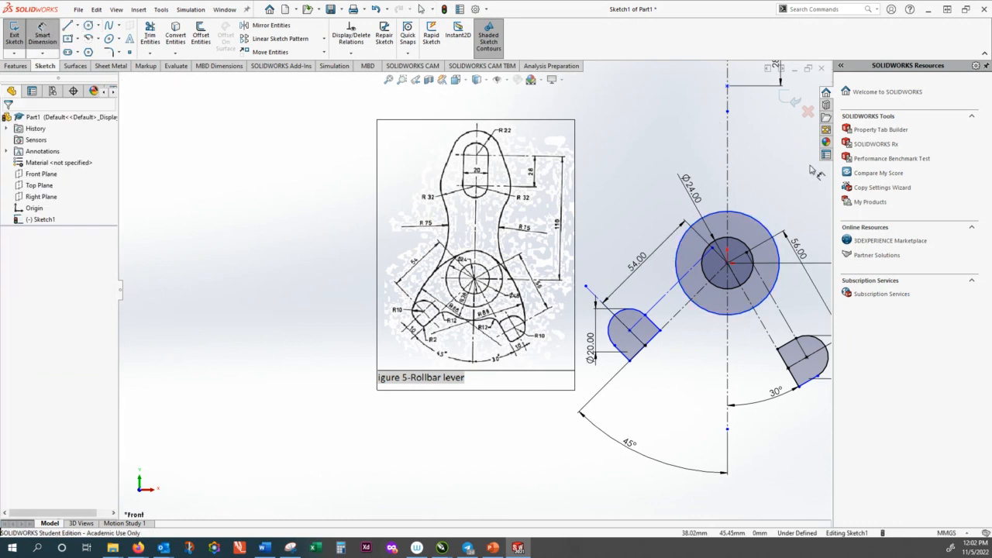
left_click(756, 223)
left_click(767, 183)
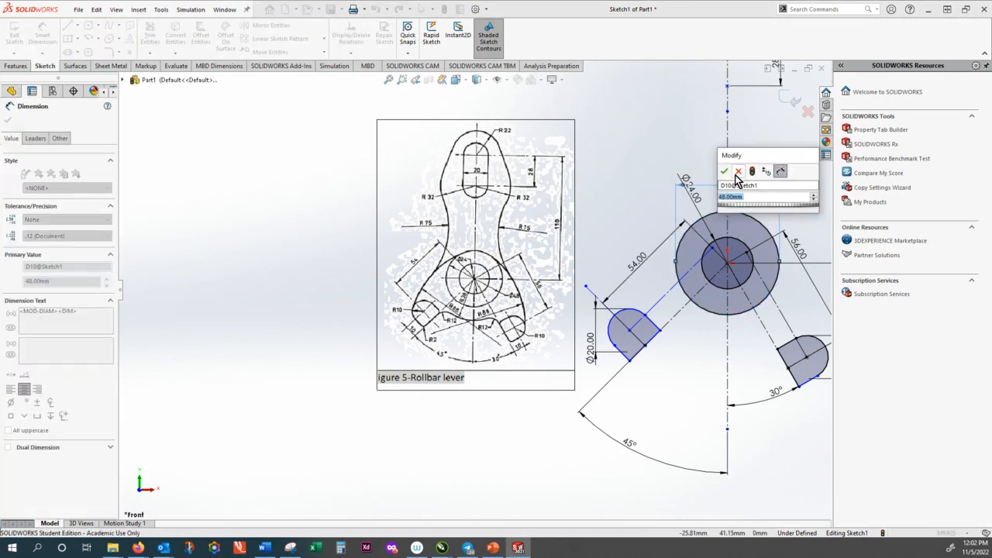
left_click(724, 172)
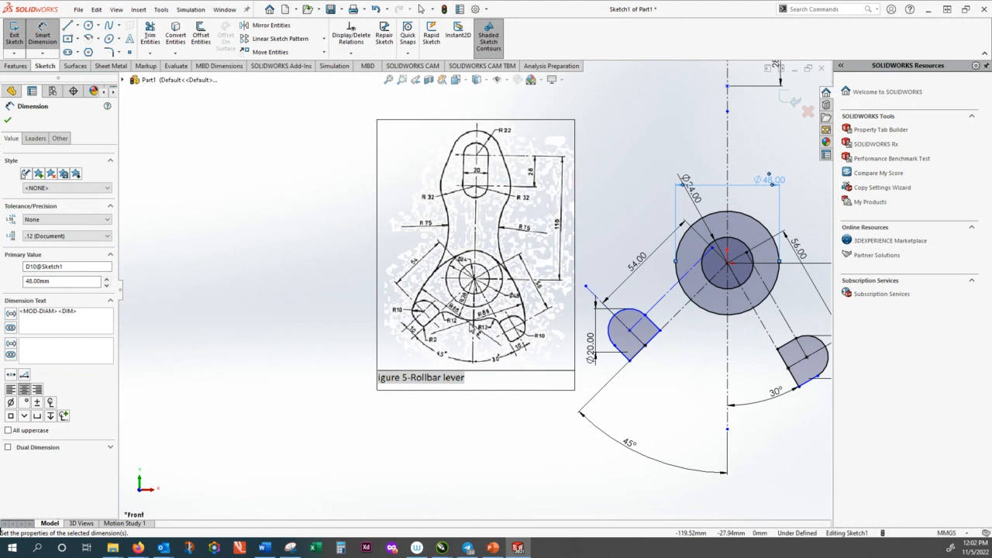
scroll(470, 329, "down", 2)
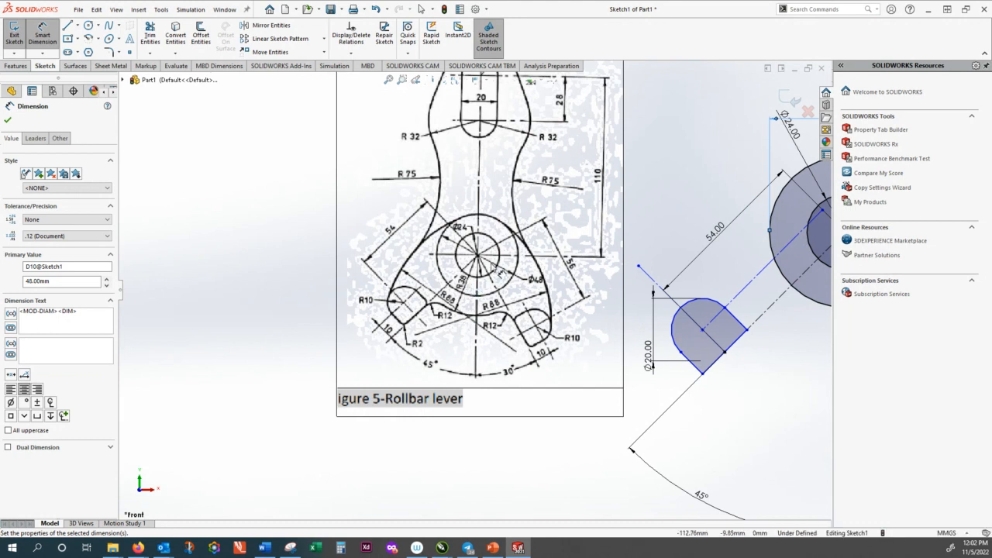
scroll(473, 289, "up", 2)
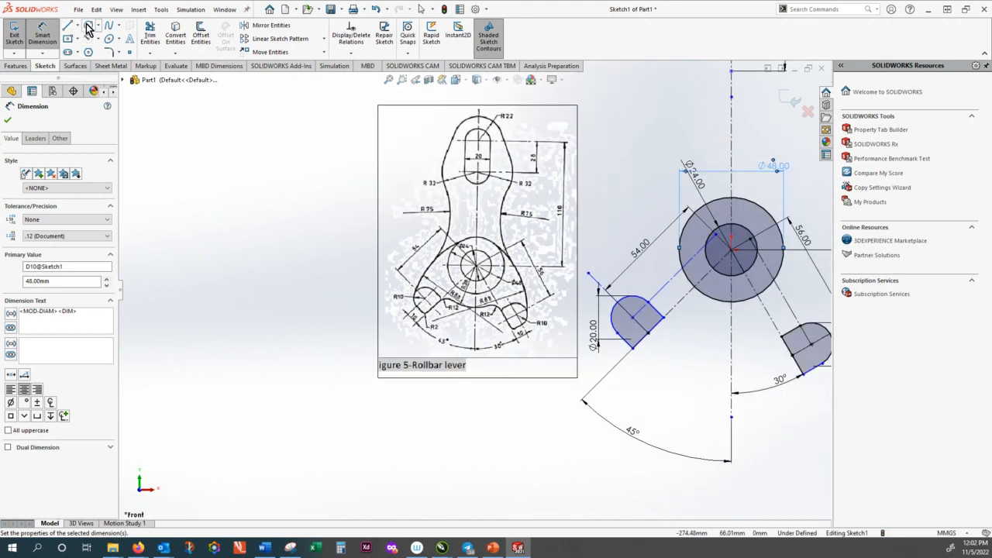
Sketch a third circle concentric with the hub circles at the origin and set its radius to 38 mm
left_click(88, 25)
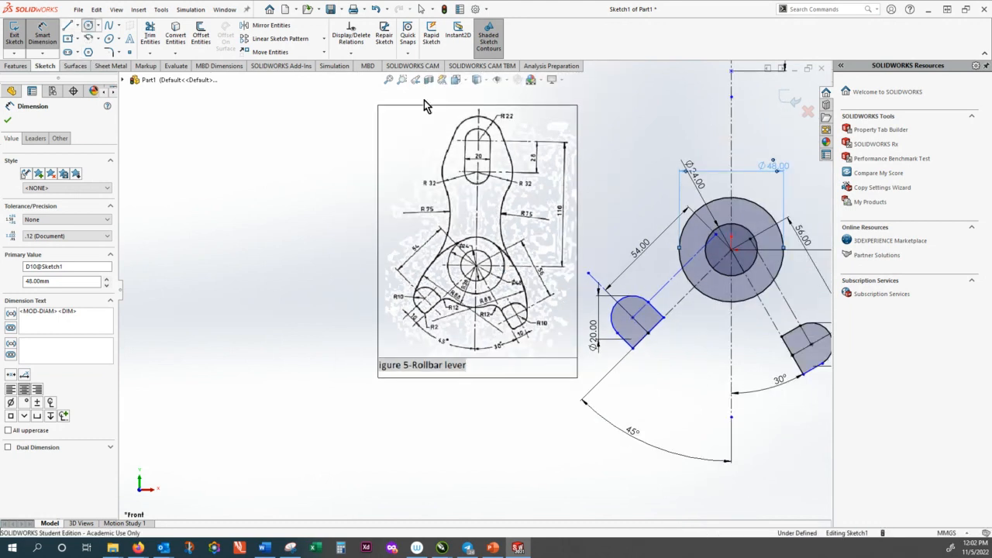
left_click(730, 249)
left_click(705, 333)
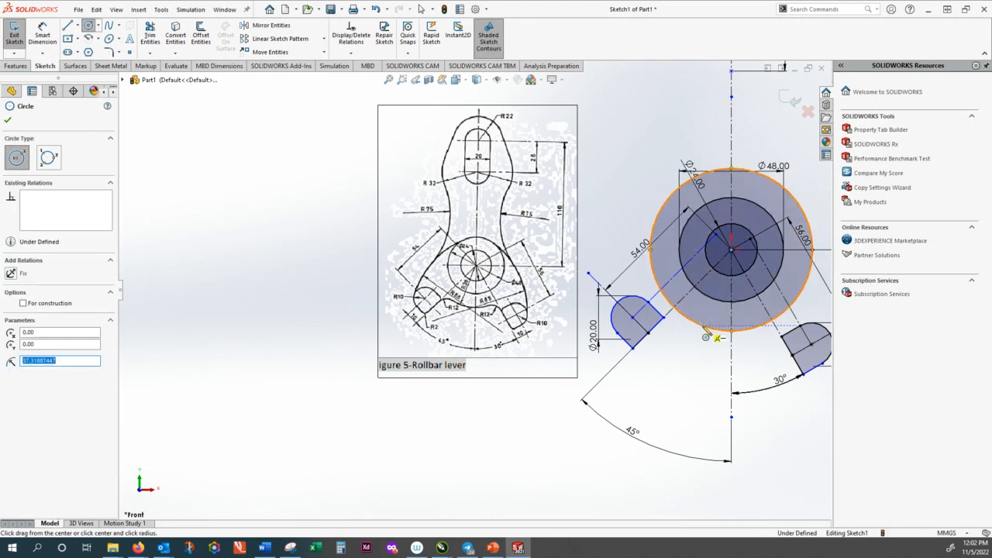
type("38")
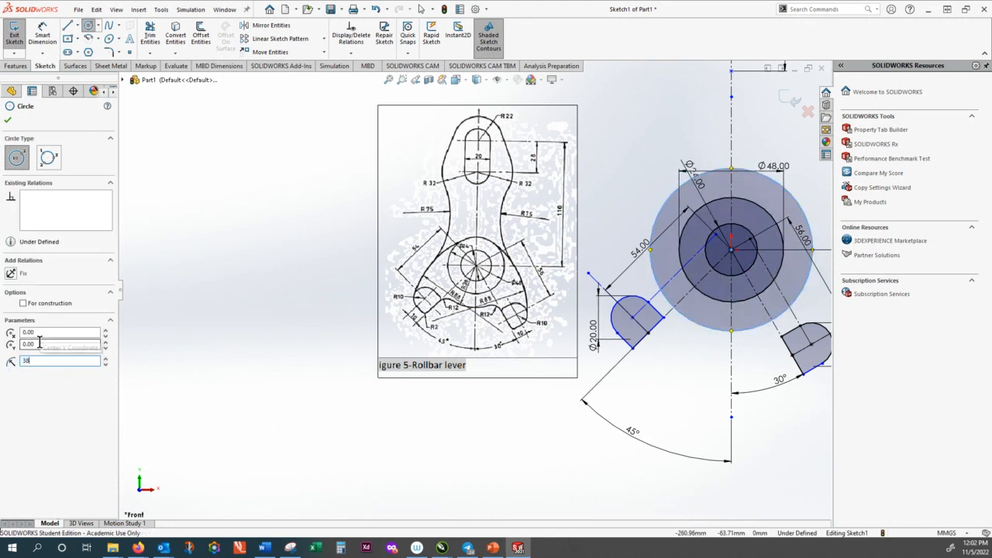
key("Return")
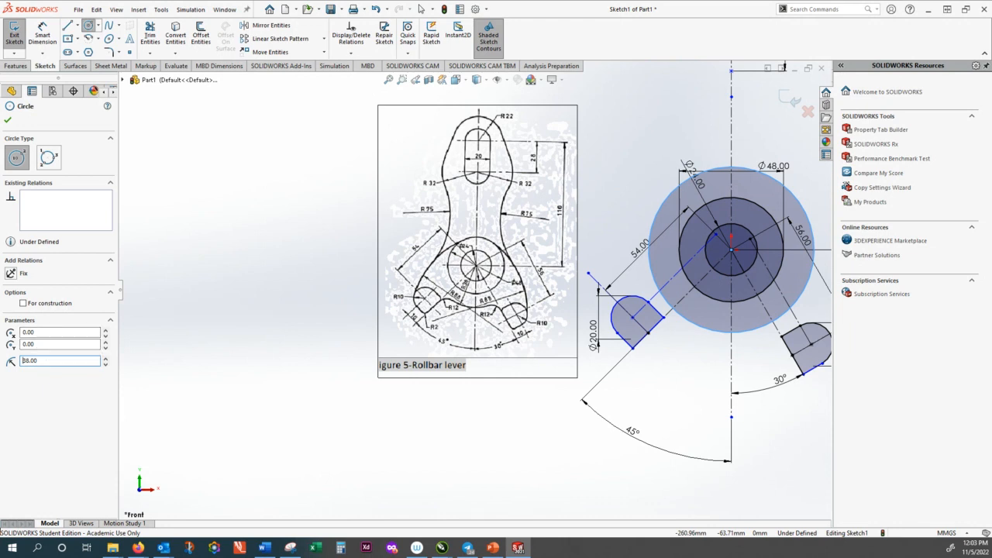
left_click(7, 124)
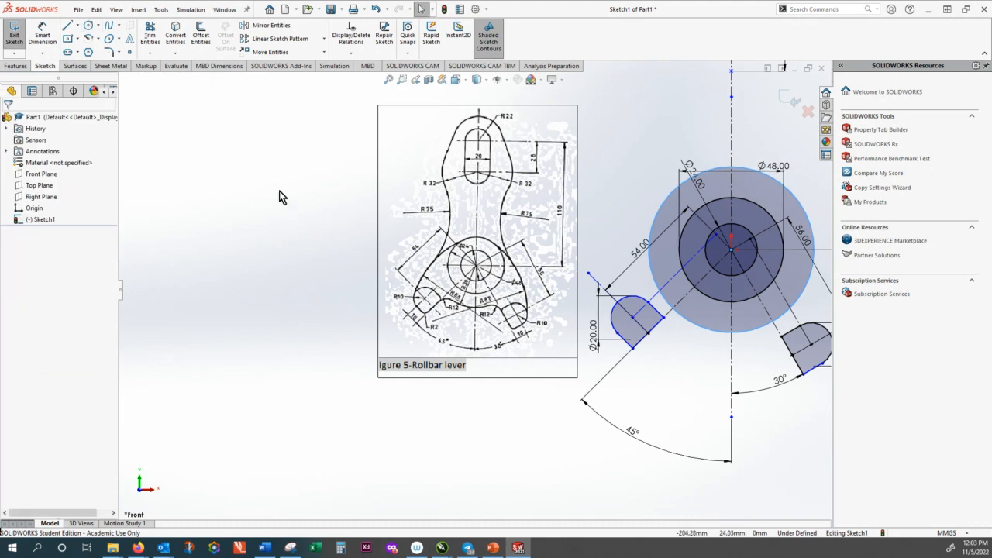
Power-trim the 38 mm radius circle down to the lower arc between the two lug ends
left_click(143, 55)
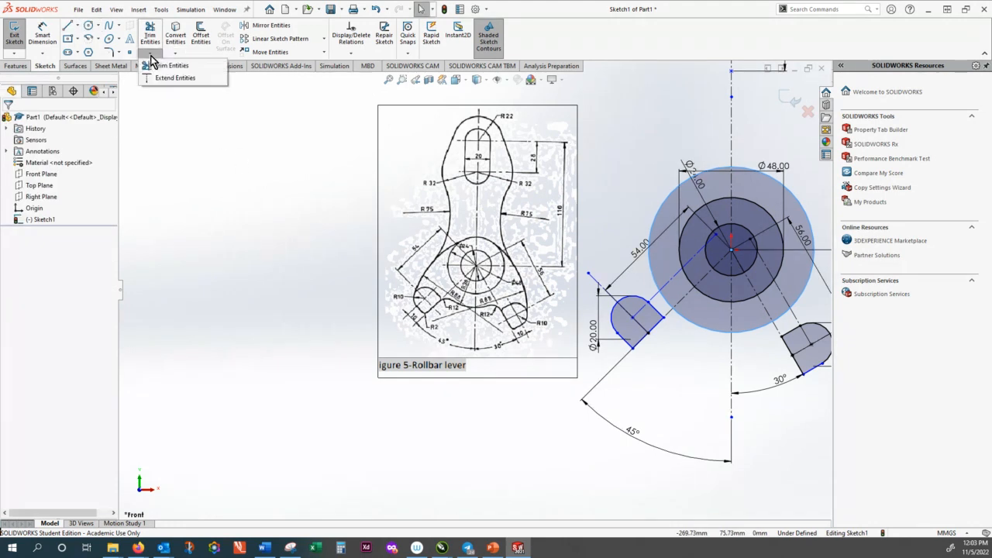
left_click(165, 67)
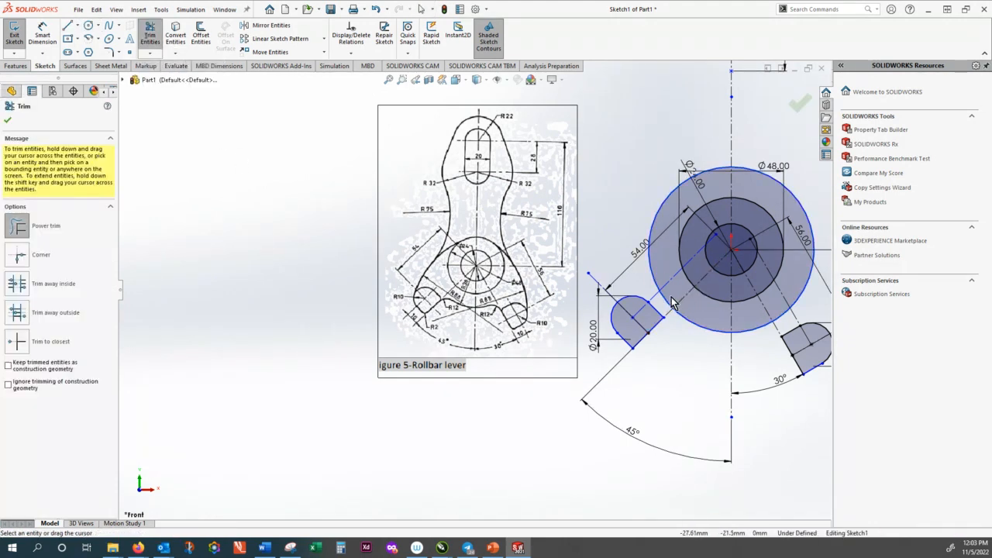
left_click_drag(664, 302, 654, 280)
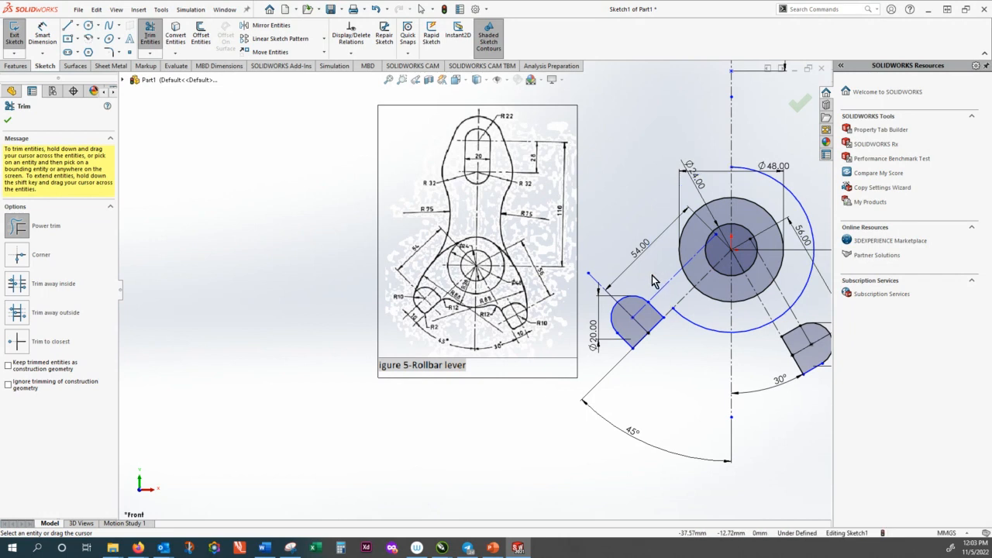
mouse_move(705, 232)
left_mouse_down()
mouse_move(765, 185)
mouse_move(778, 186)
left_mouse_up()
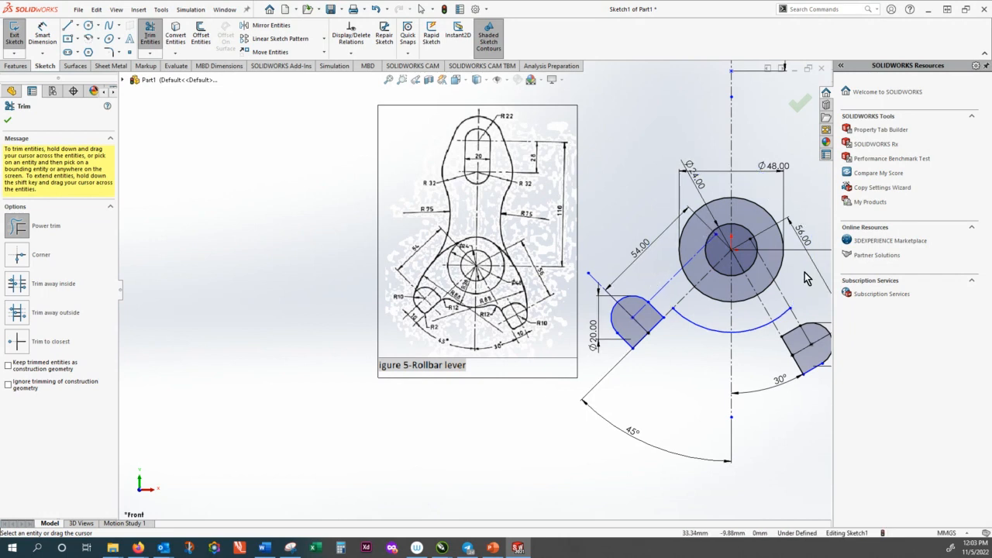
left_click_drag(793, 309, 784, 326)
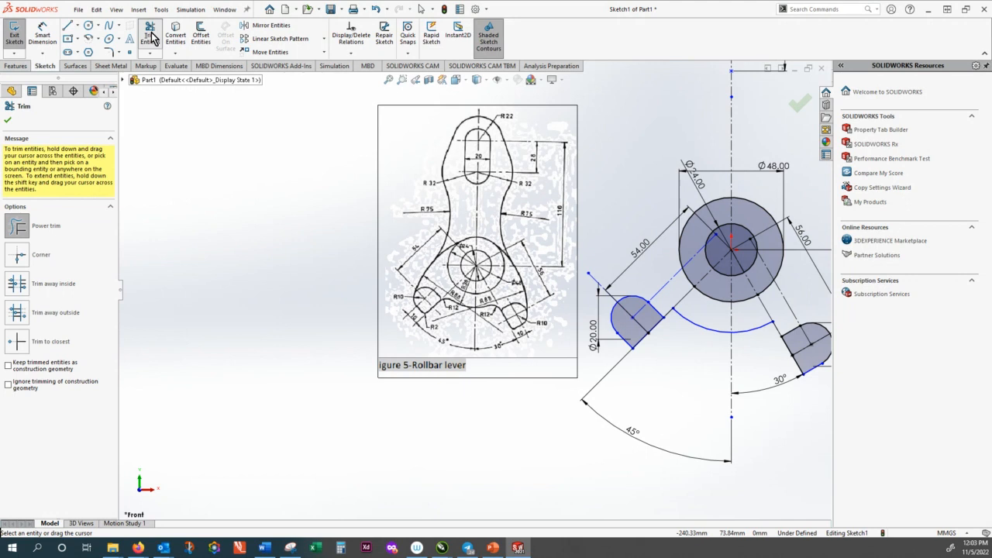
Fillet both ends of the lower arc into the inner edges of the two lugs with a 12 mm radius
left_click(109, 52)
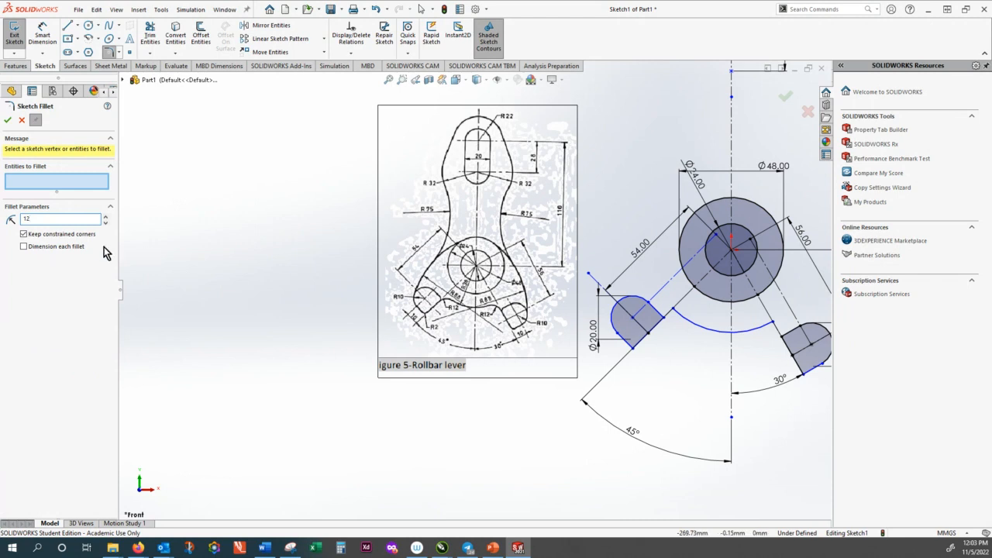
left_click(676, 317)
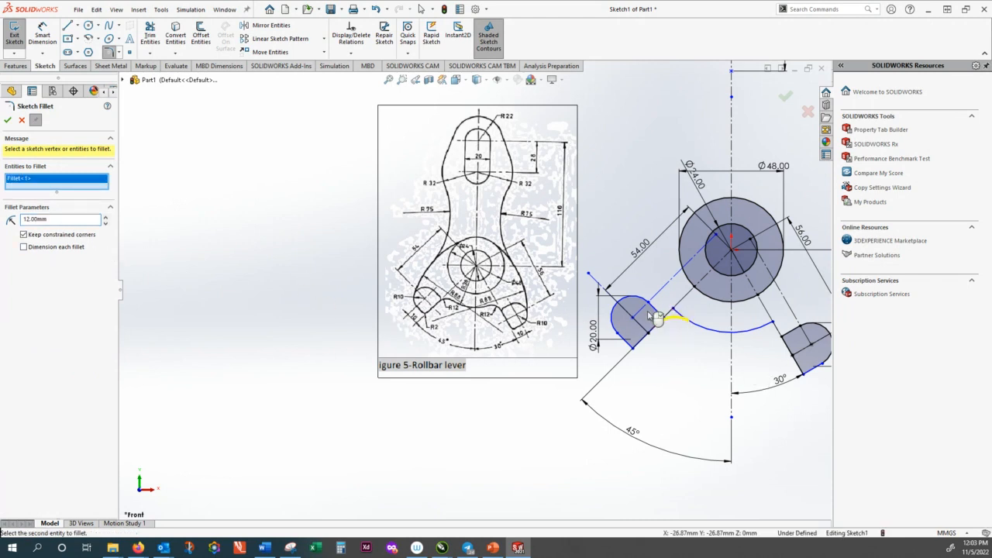
left_click(780, 331)
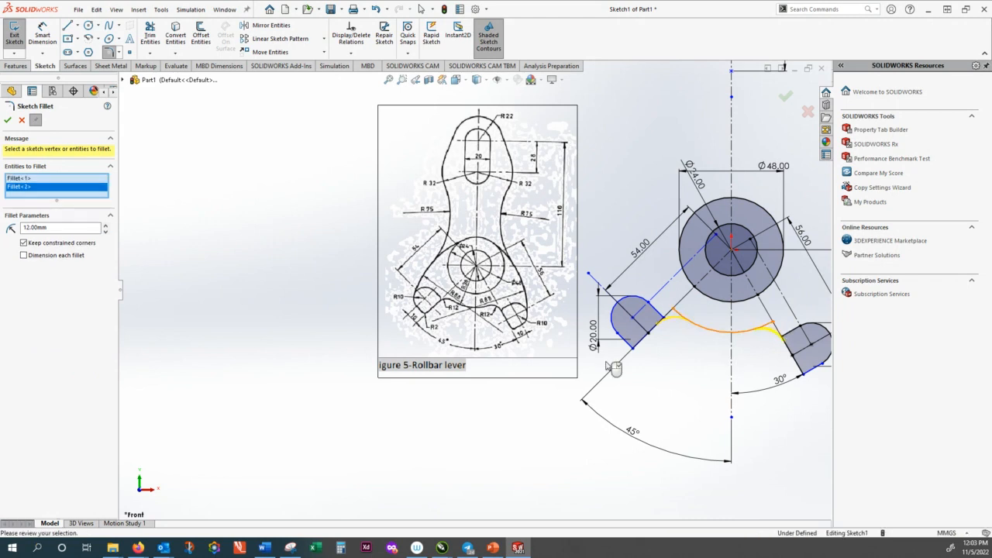
left_click(9, 121)
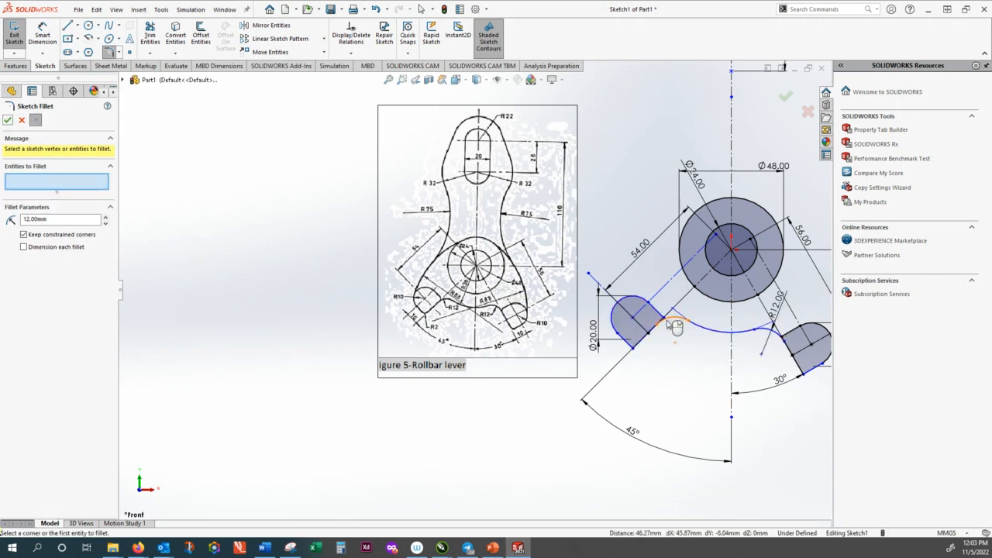
Set the sketch fillet radius to 2 mm and select both square corners of the 45° lug for rounding
scroll(676, 326, "down", 5)
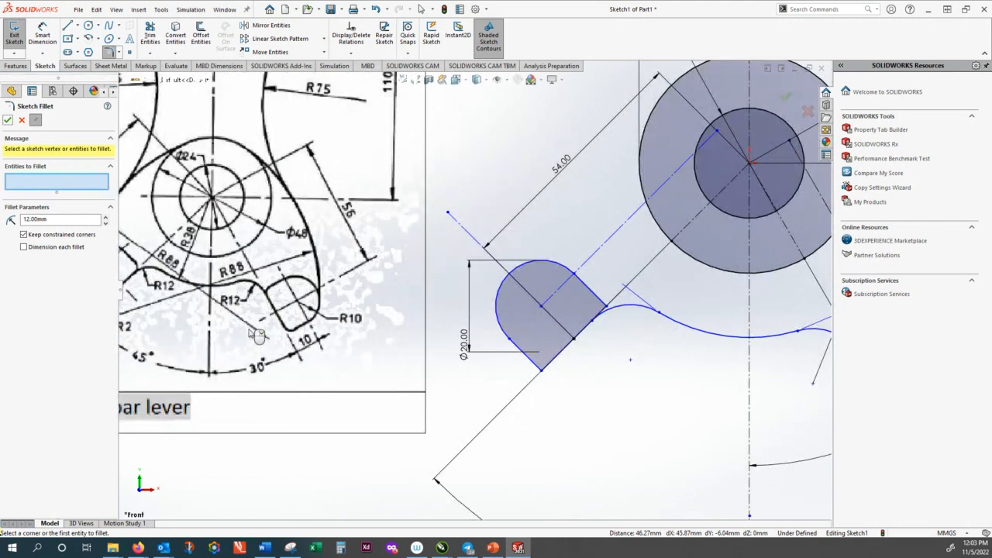
scroll(255, 334, "up", 4)
scroll(275, 318, "down", 2)
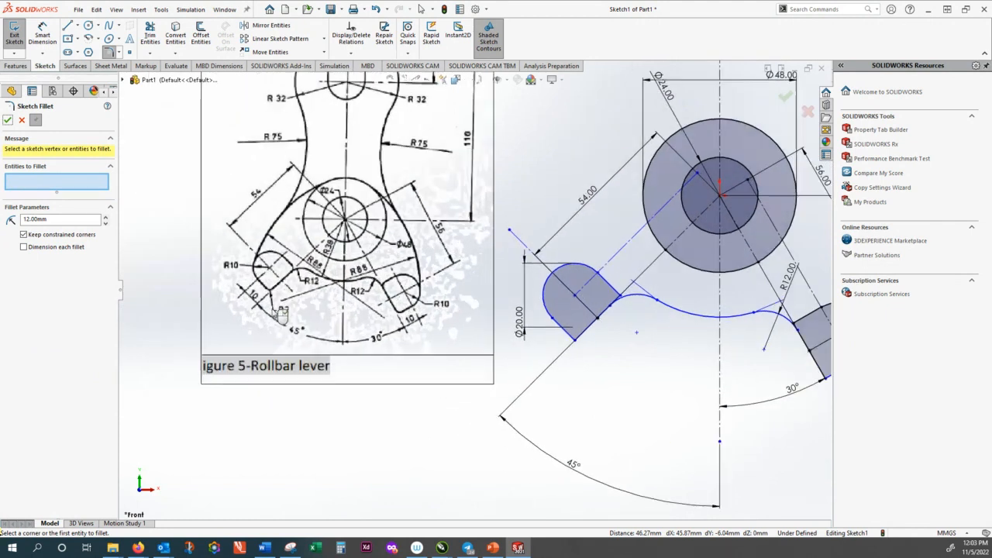
scroll(612, 299, "down", 4)
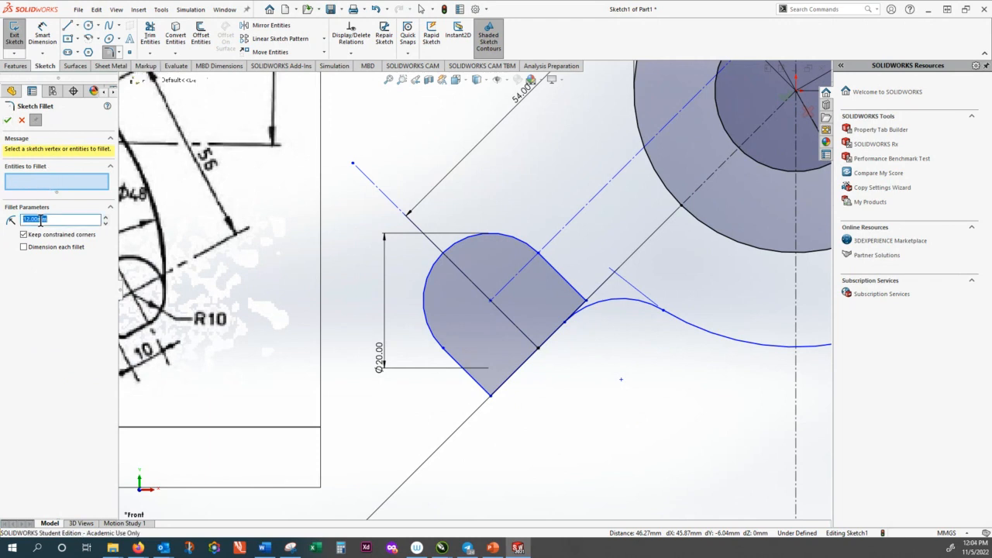
left_click(594, 304)
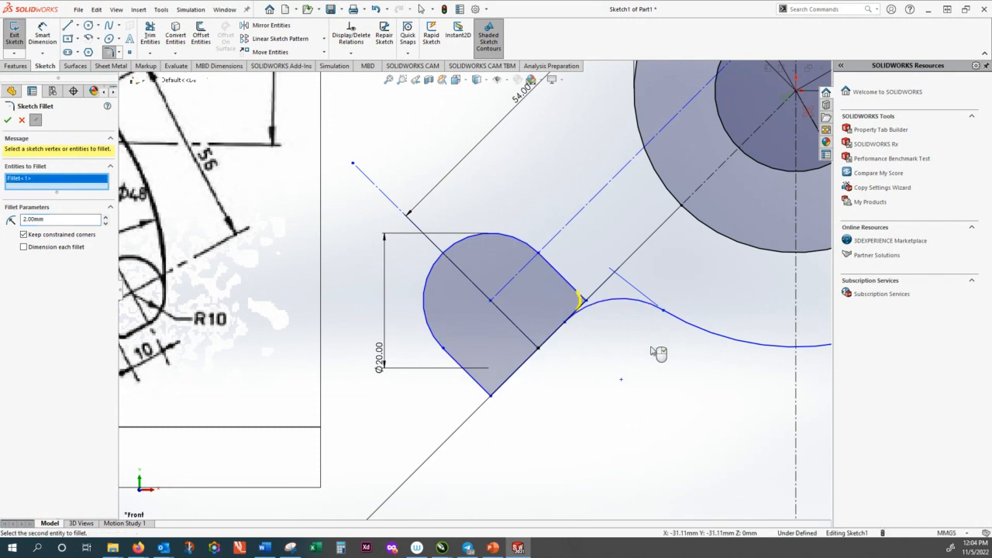
left_click(492, 395)
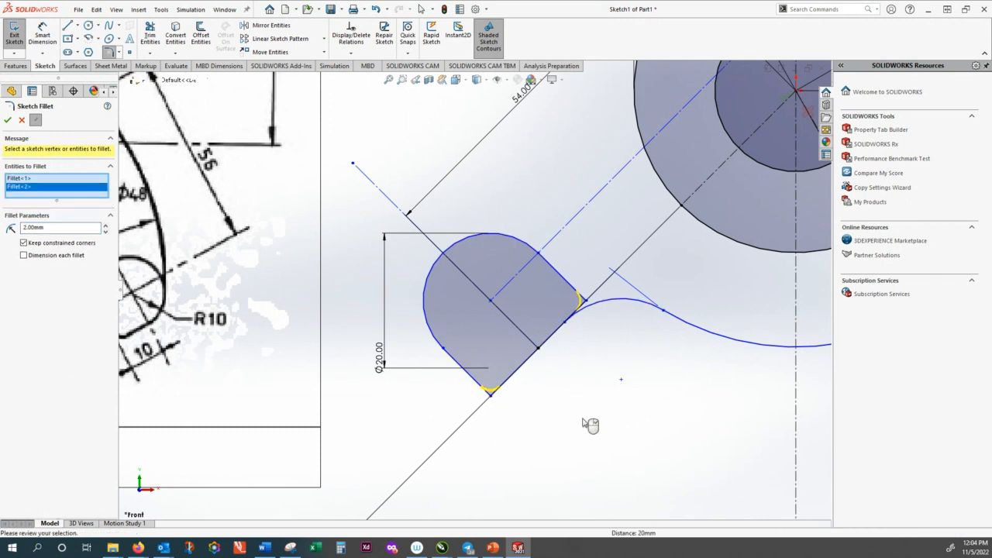
Add both square corners of the 30° lug to the 2 mm sketch fillet and apply it to all selected corners
scroll(594, 416, "up", 5)
scroll(643, 328, "down", 6)
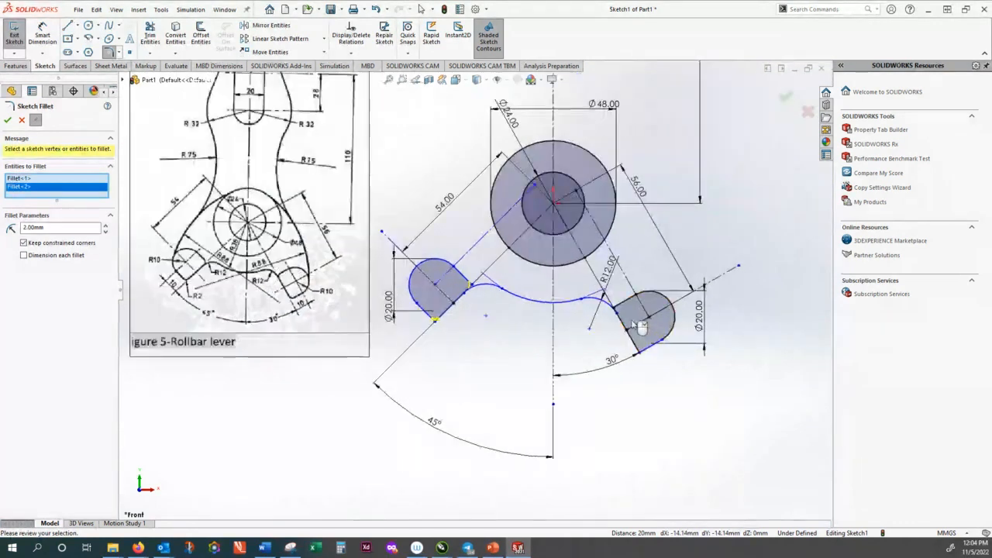
scroll(574, 285, "down", 1)
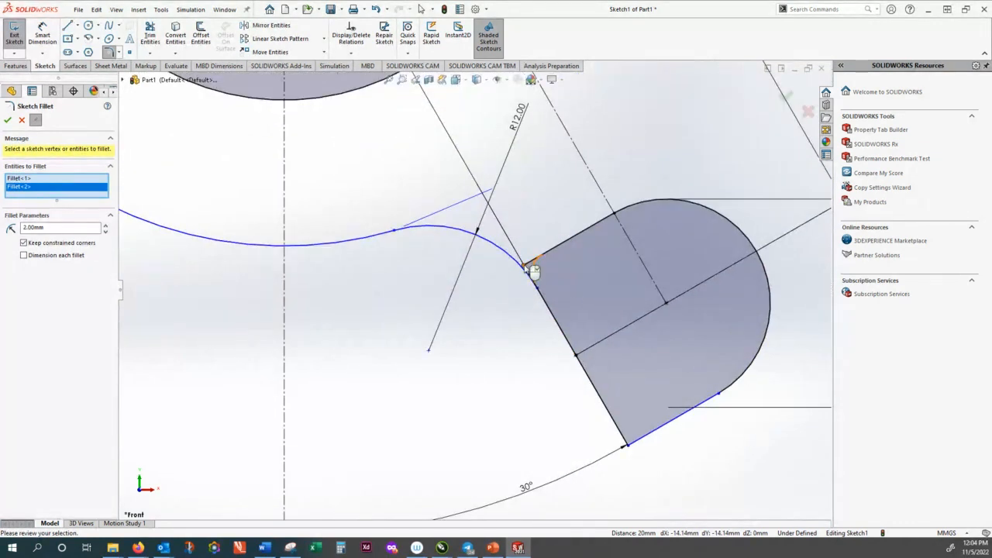
left_click(527, 266)
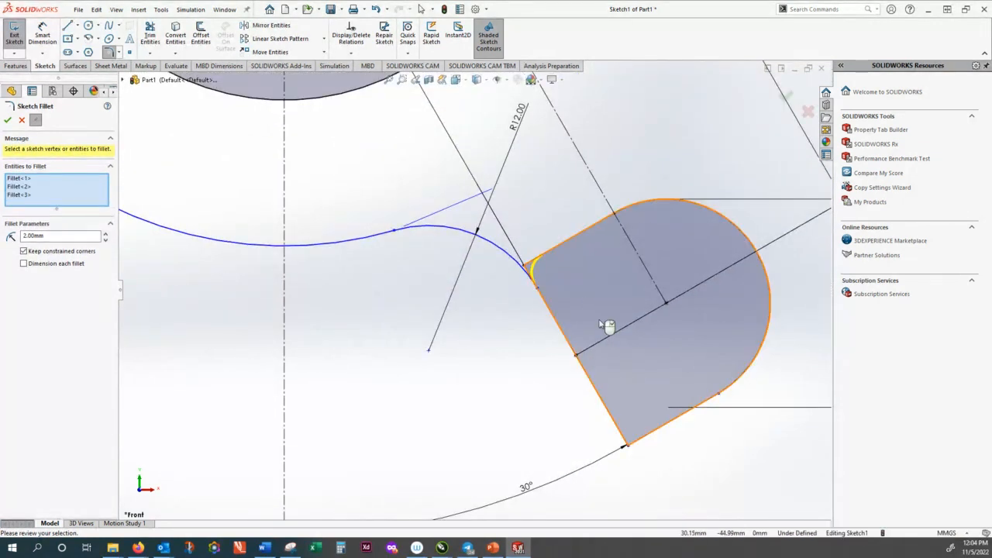
left_click(627, 445)
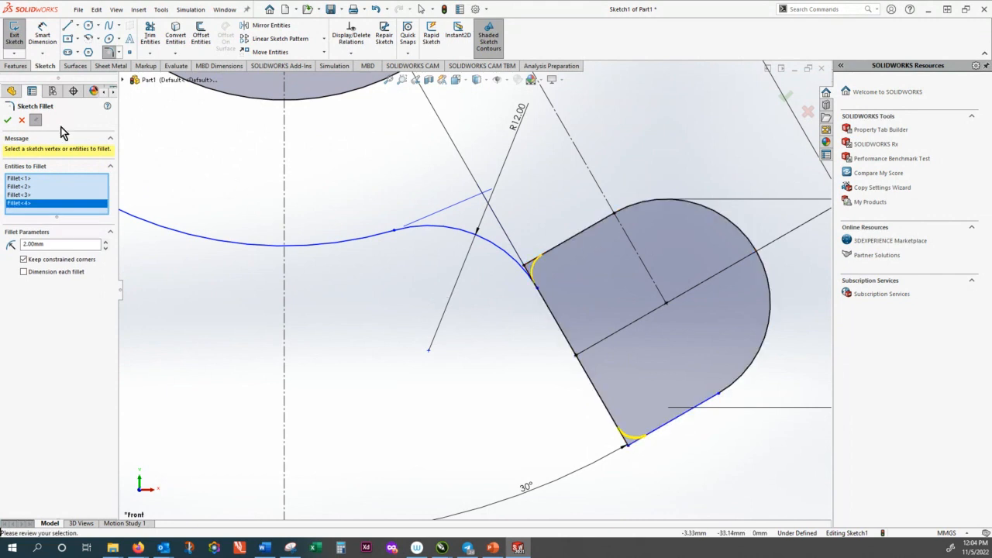
key("Return")
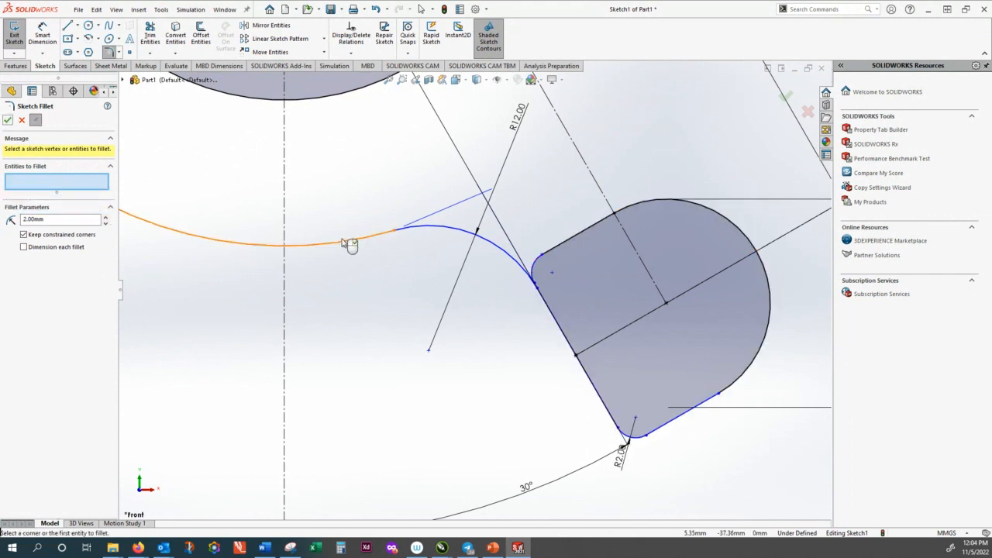
Sketch a circle centred on the lower slot centre point, 28 mm below the top one, and set its radius to 10 mm
scroll(348, 242, "up", 5)
scroll(255, 263, "up", 3)
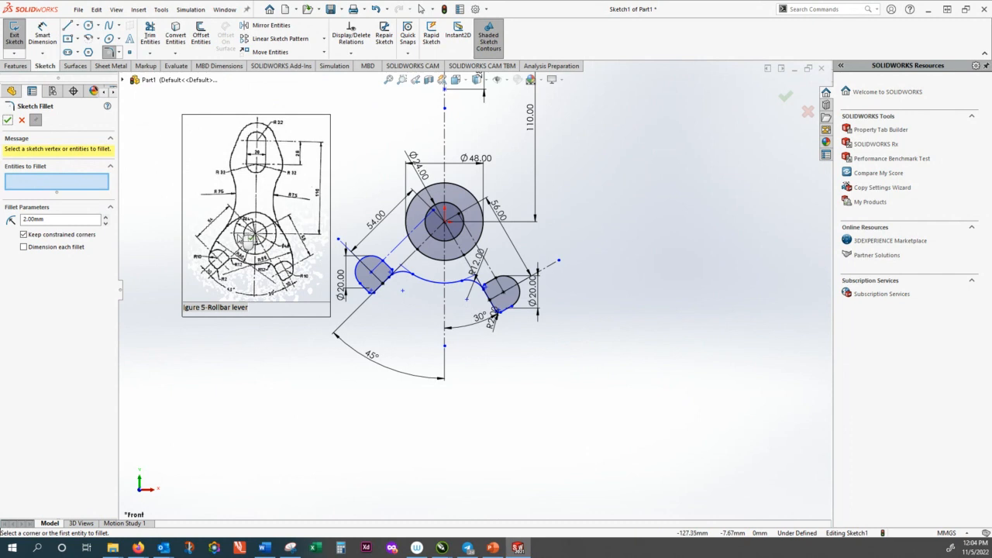
scroll(462, 130, "up", 1)
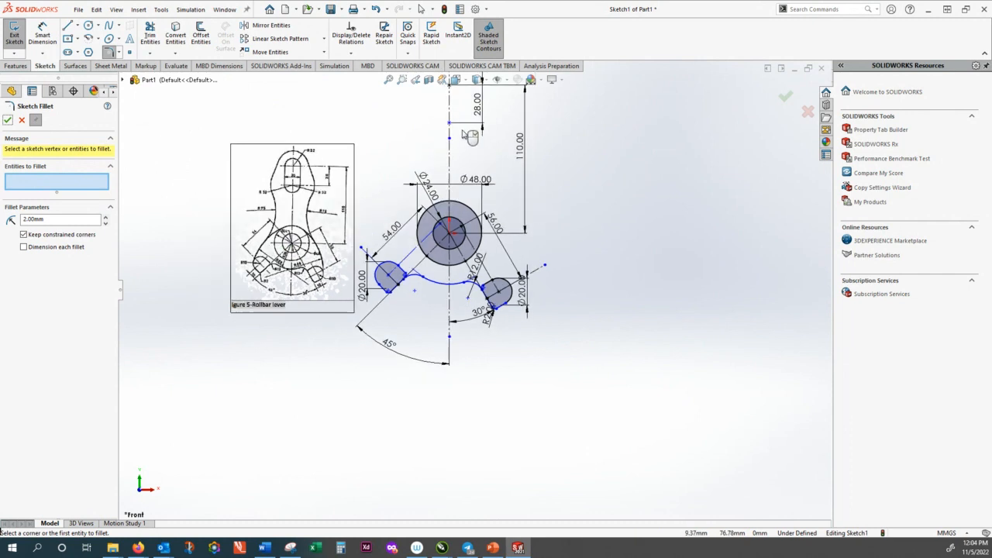
scroll(457, 124, "up", 2)
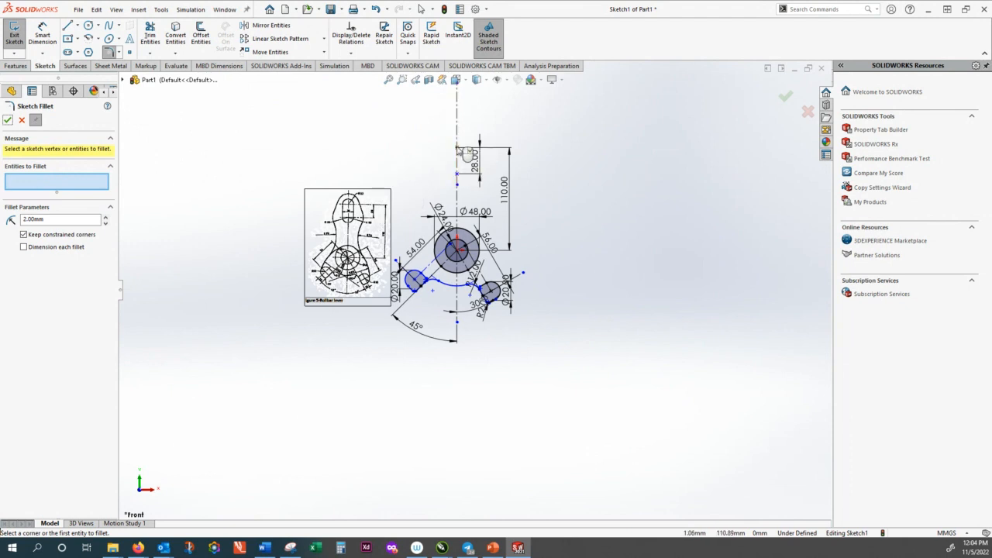
scroll(467, 163, "down", 1)
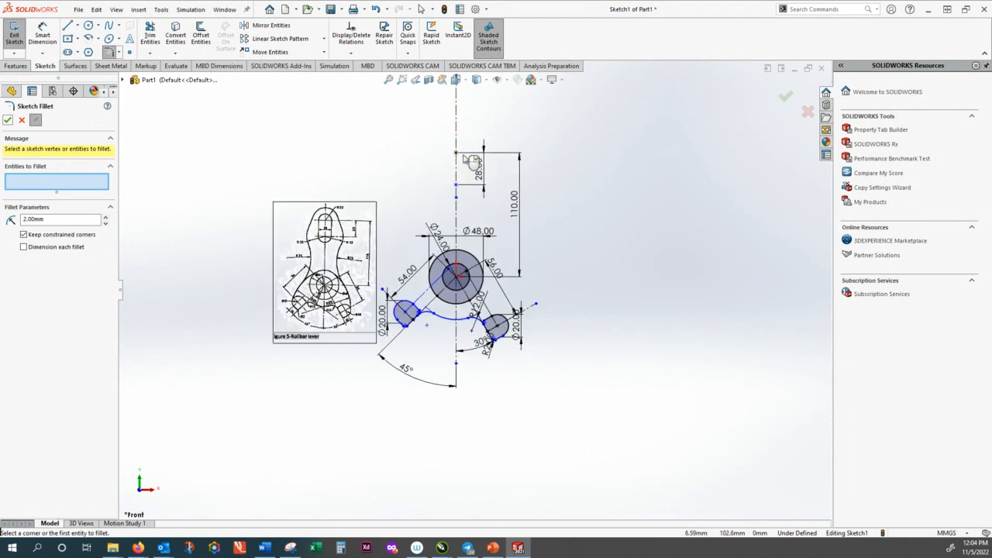
scroll(324, 212, "down", 2)
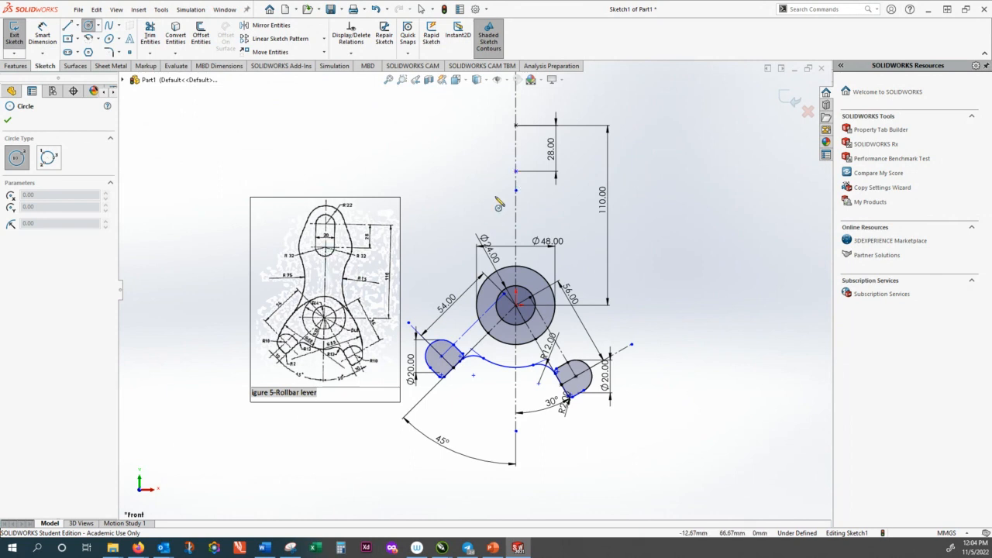
left_click(516, 172)
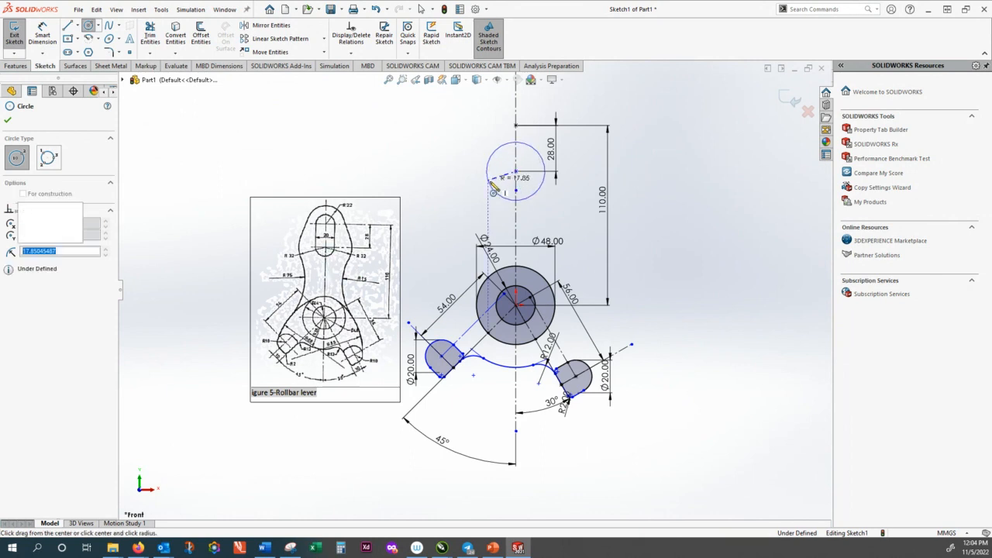
left_click(546, 172)
type("10")
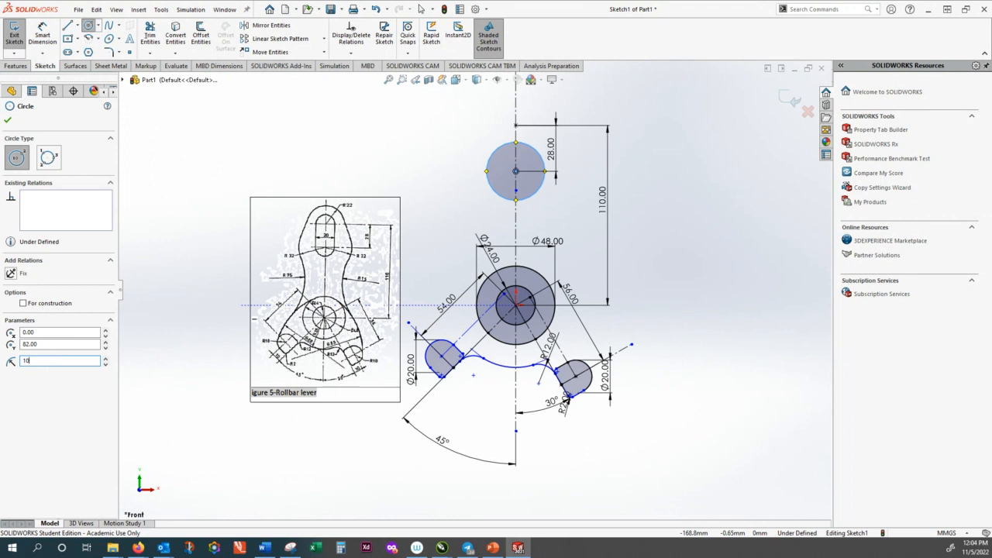
key("Return")
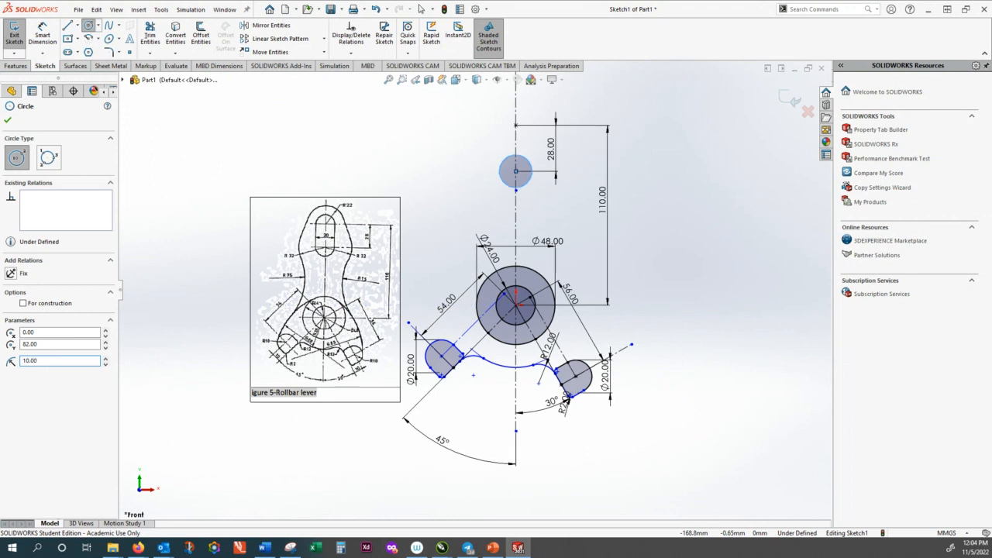
left_click(9, 121)
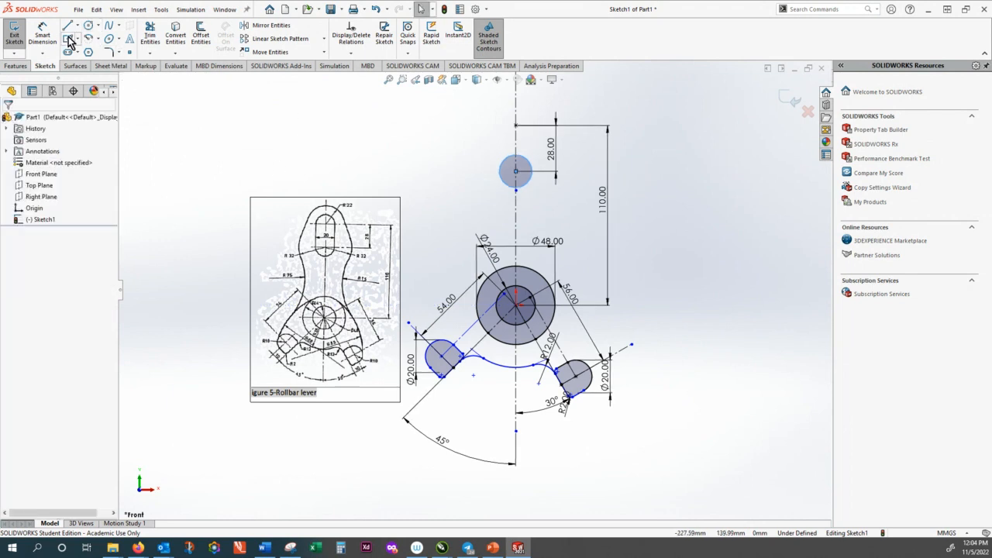
Dimension the diameter of the lower slot circle and accept it as 20 mm
left_click(43, 35)
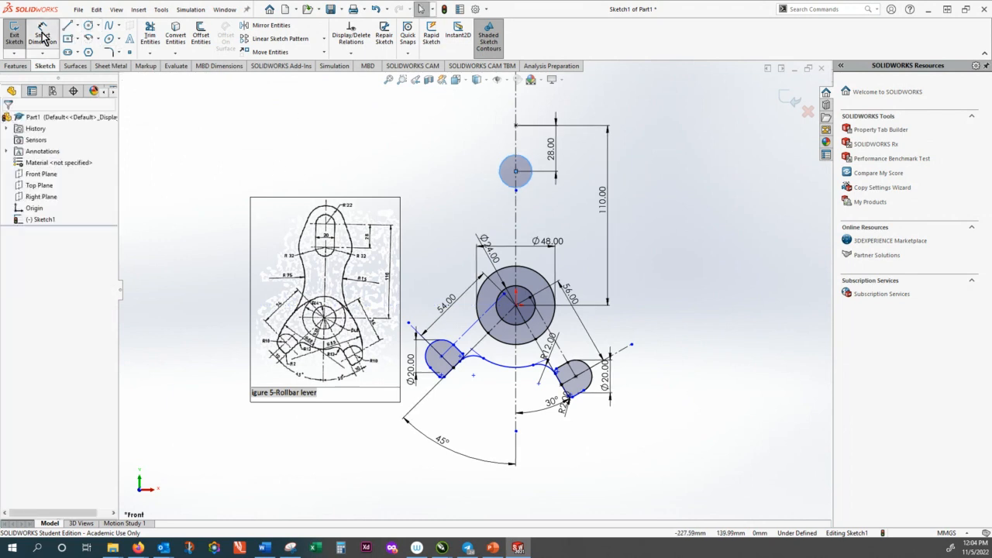
left_click(500, 167)
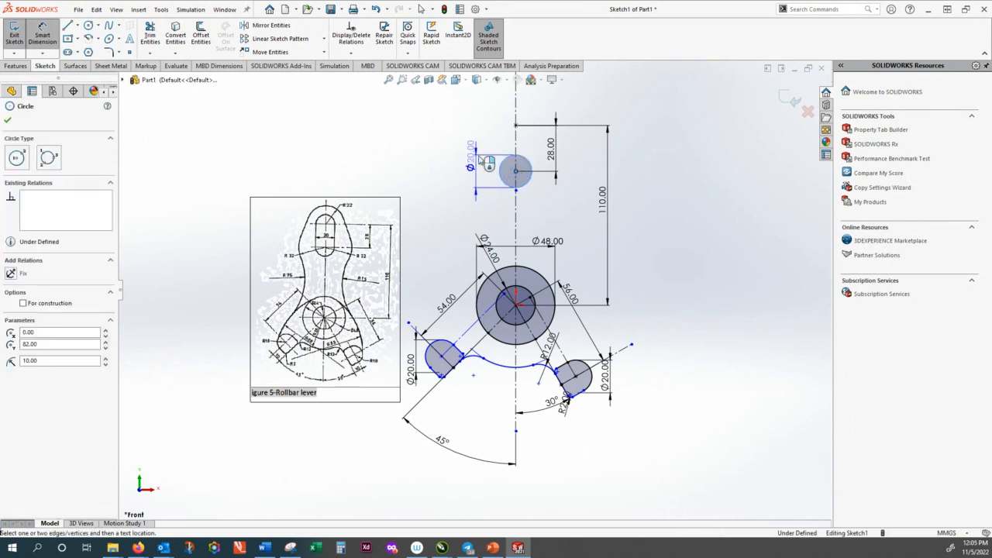
left_click(478, 158)
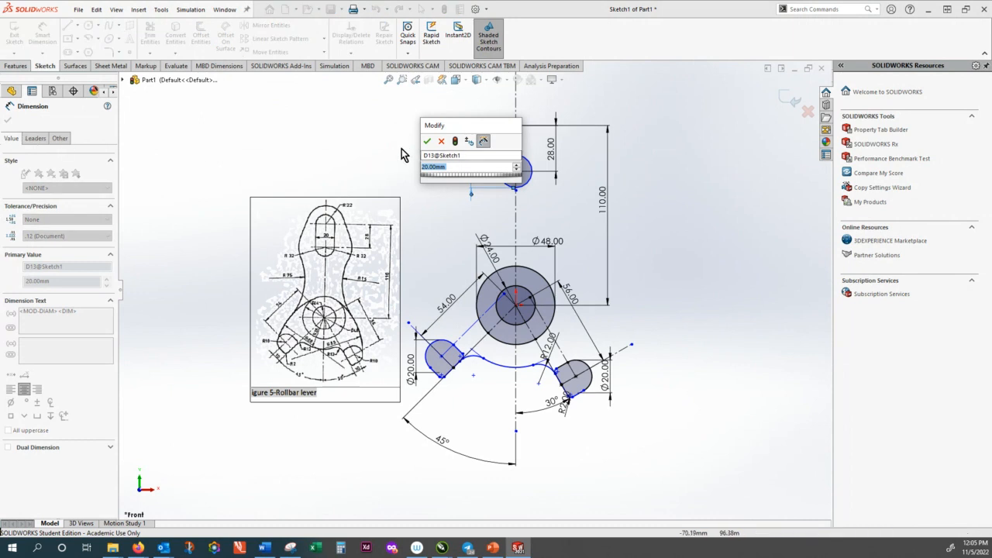
left_click(426, 142)
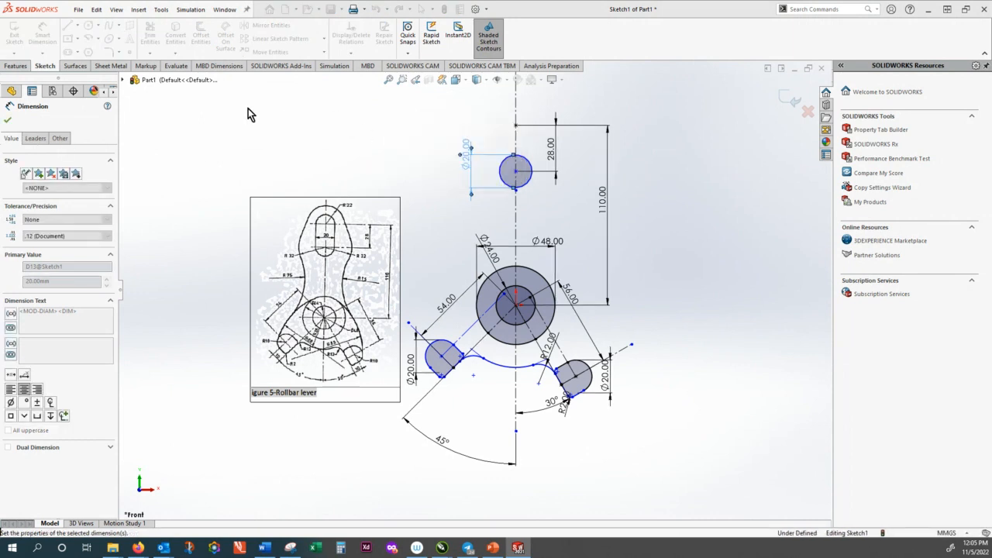
left_click(8, 120)
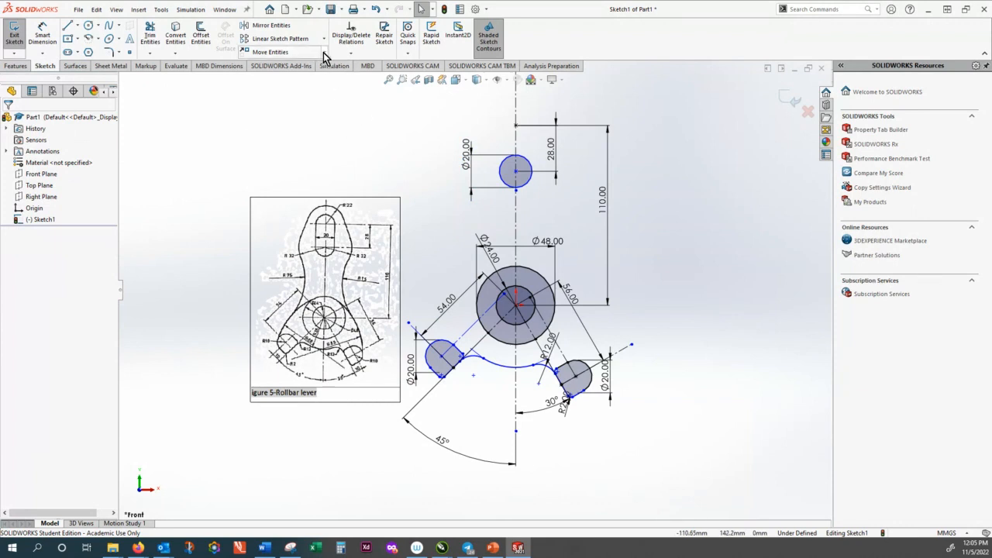
left_click(323, 52)
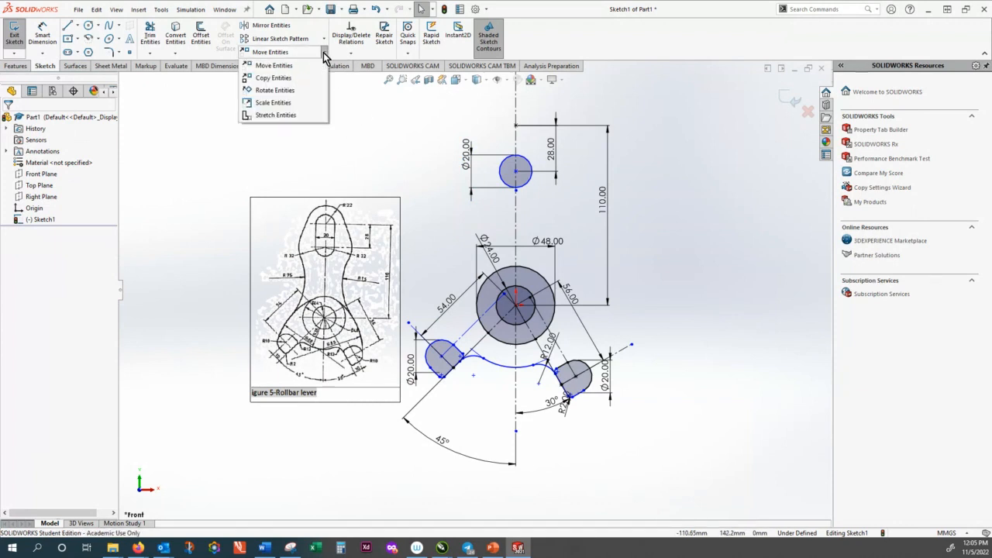
left_click(282, 80)
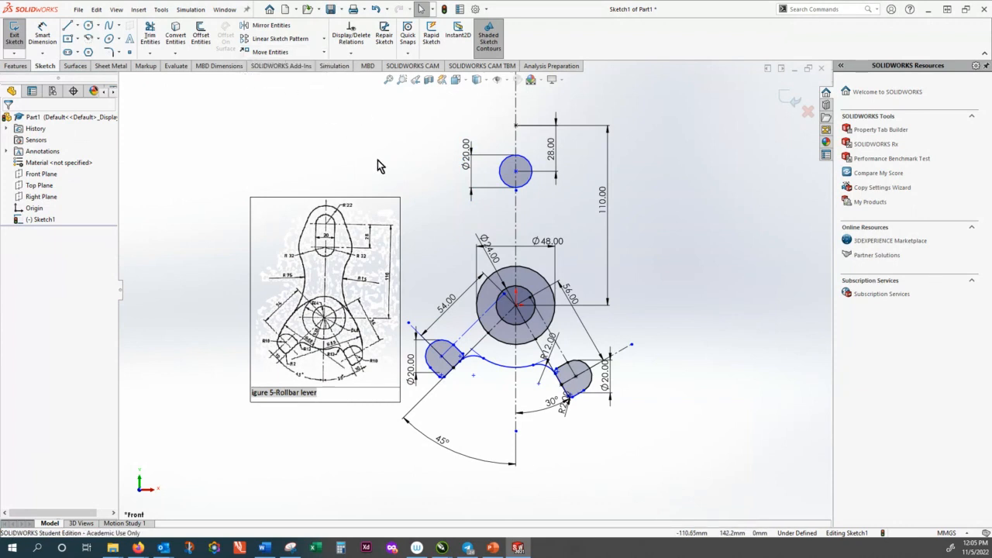
left_click(502, 179)
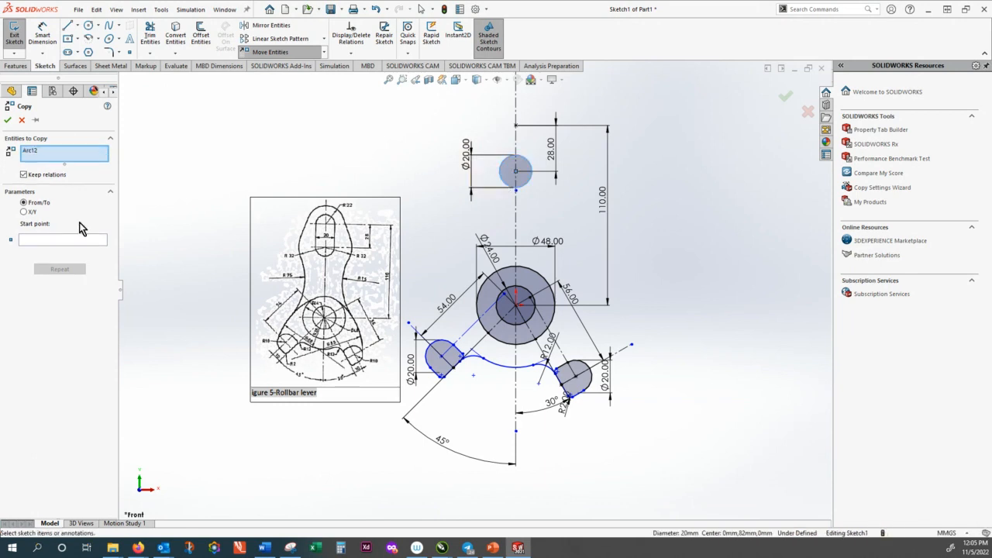
left_click(516, 171)
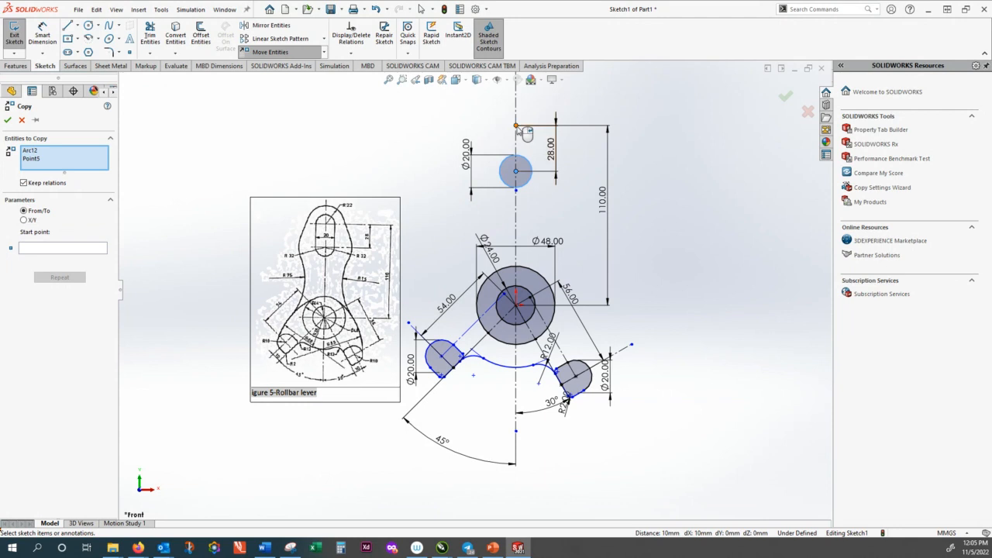
left_click(516, 126)
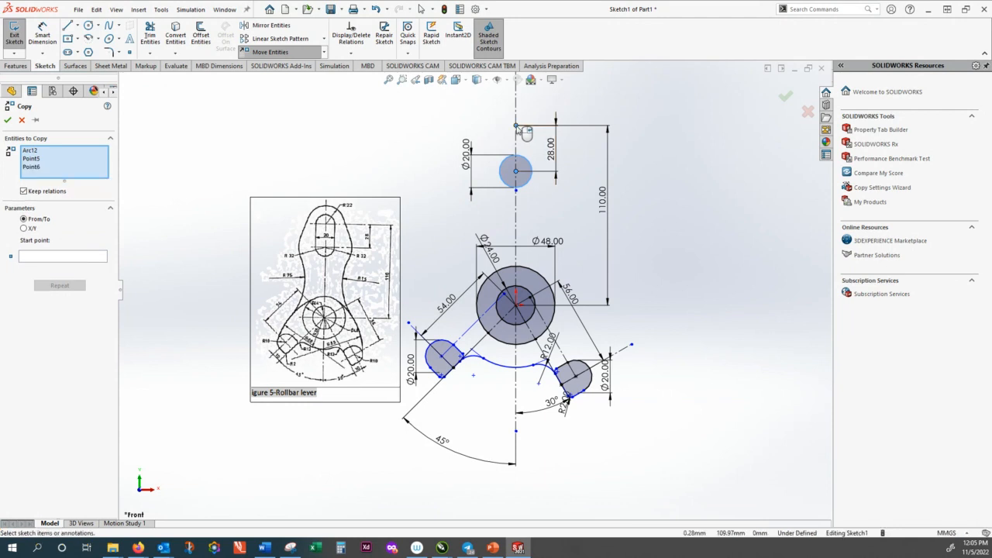
left_click(22, 120)
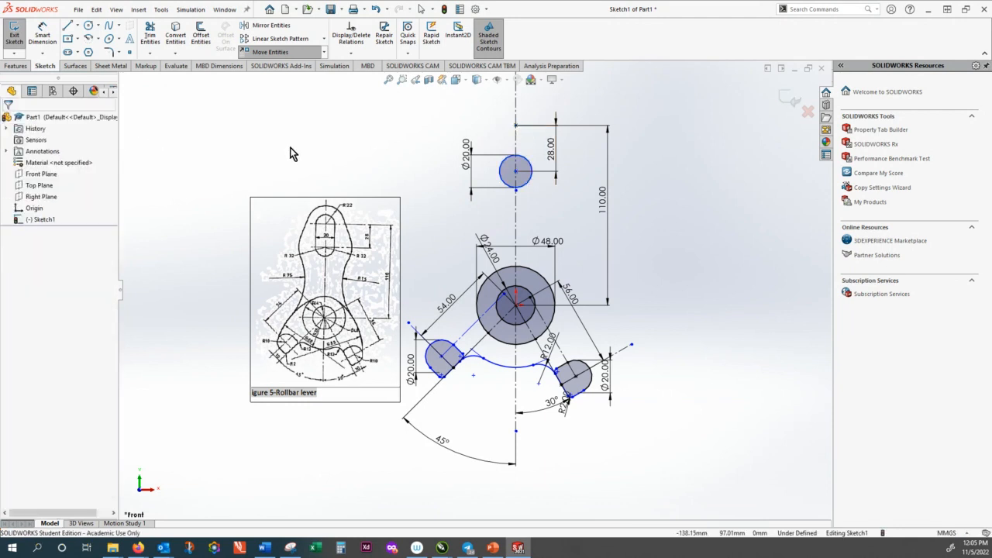
Copy the 20 mm circle from its centre point to the upper slot centre point on the vertical centreline
left_click(323, 51)
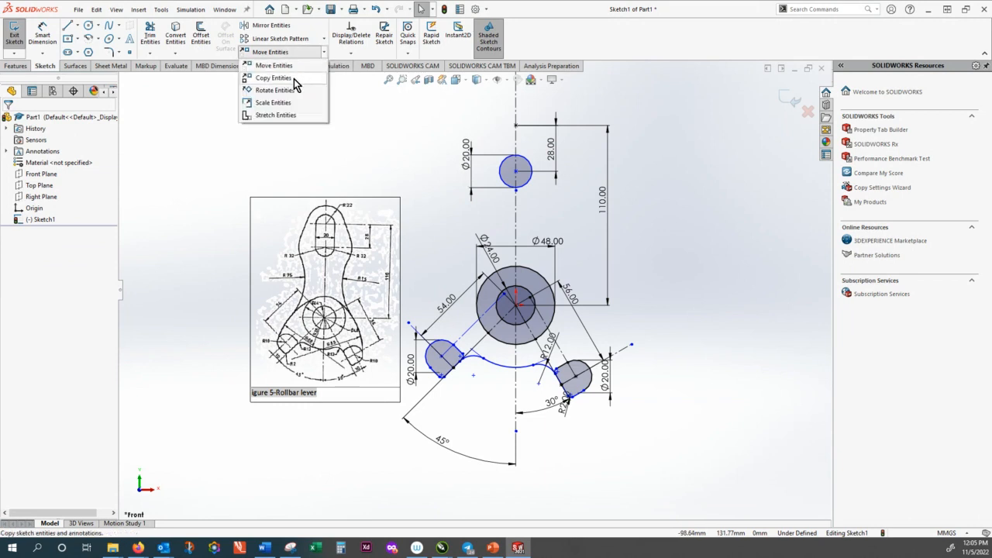
left_click(293, 78)
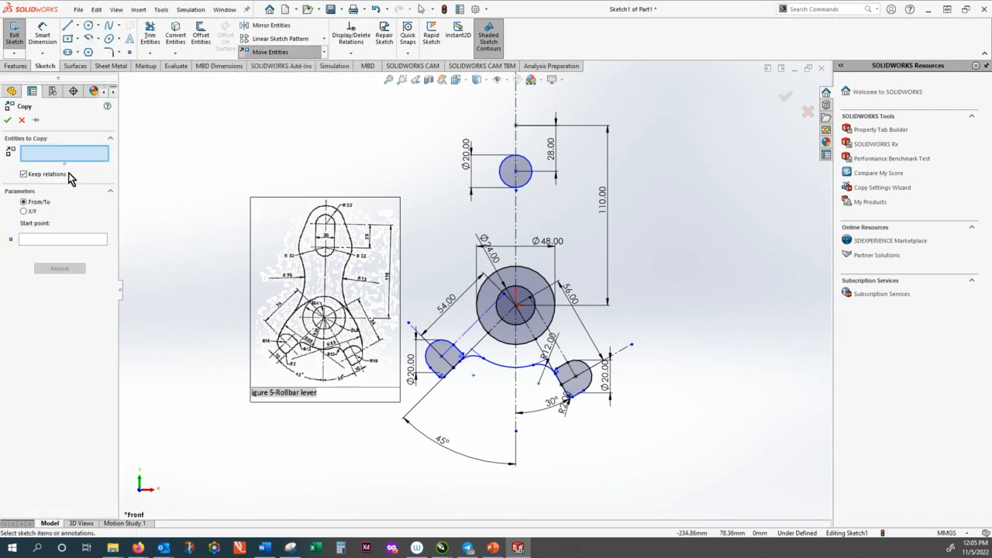
left_click(502, 181)
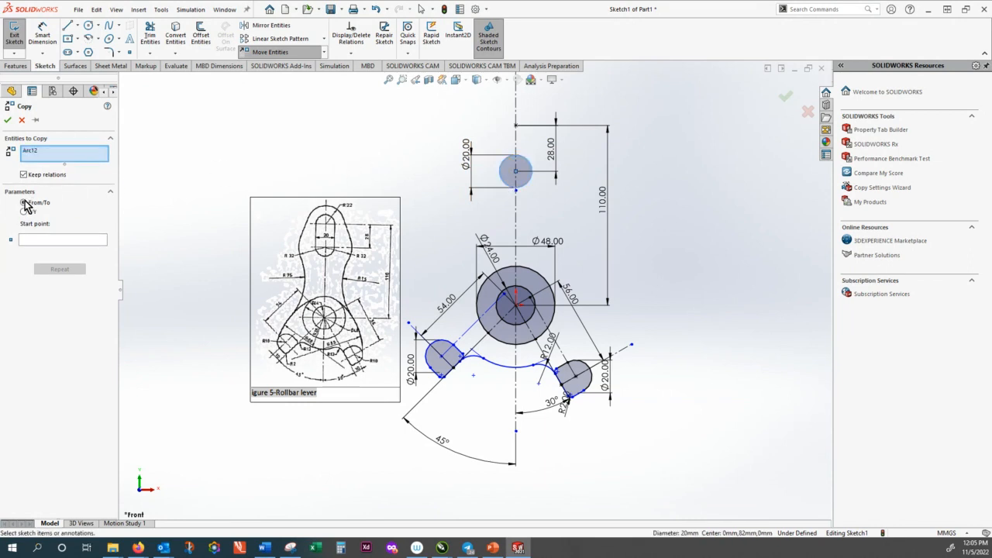
left_click(34, 241)
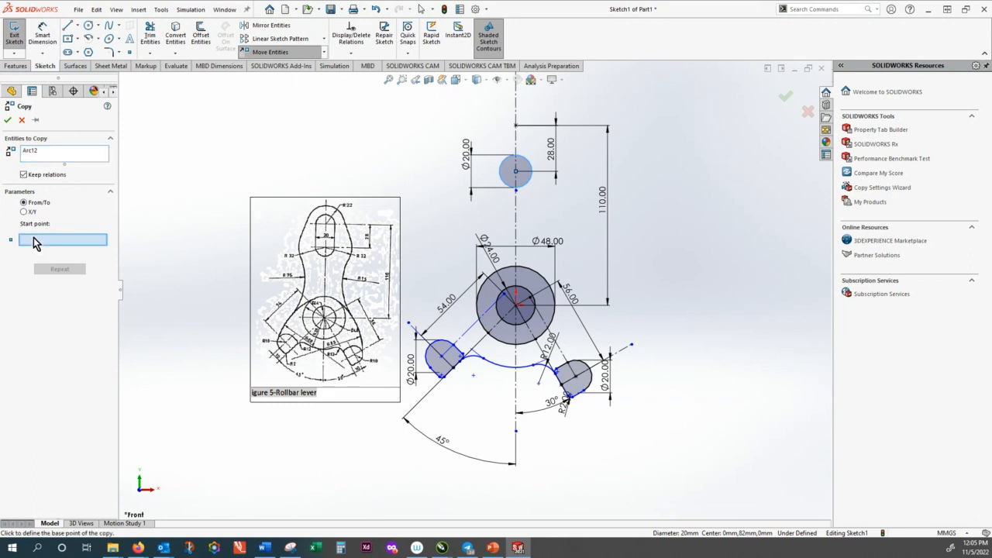
left_click(515, 171)
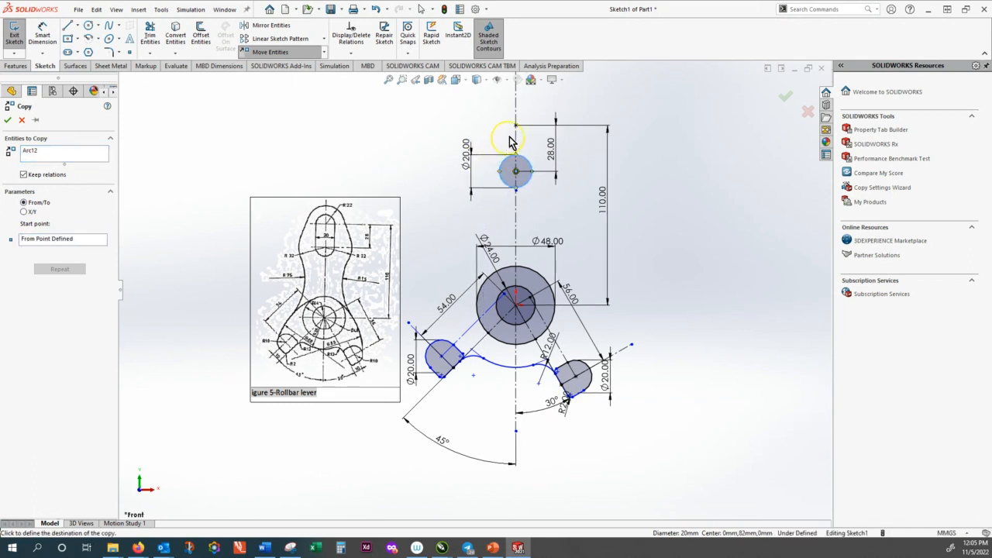
left_click(511, 133)
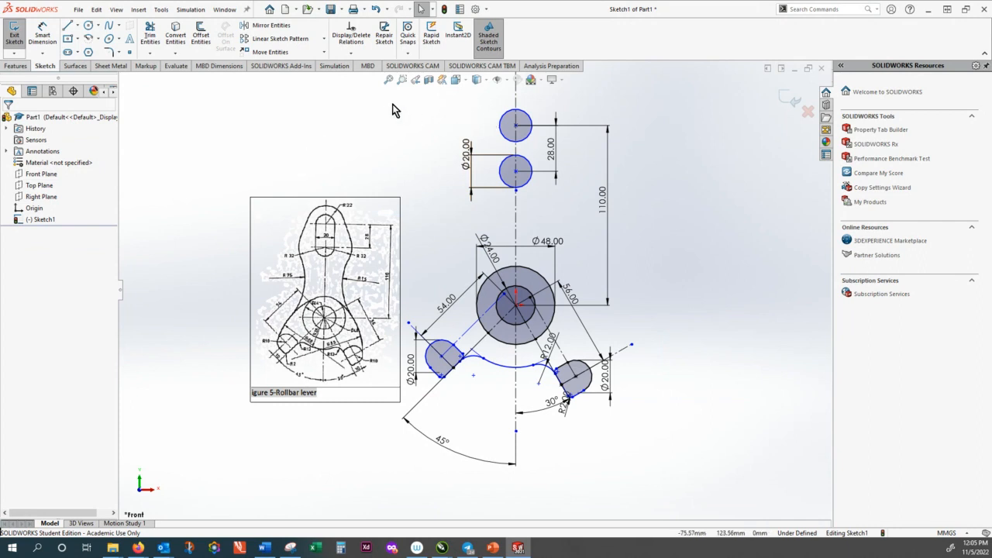
Dimension the diameter of the upper slot circle and accept it as 20 mm
left_click(43, 35)
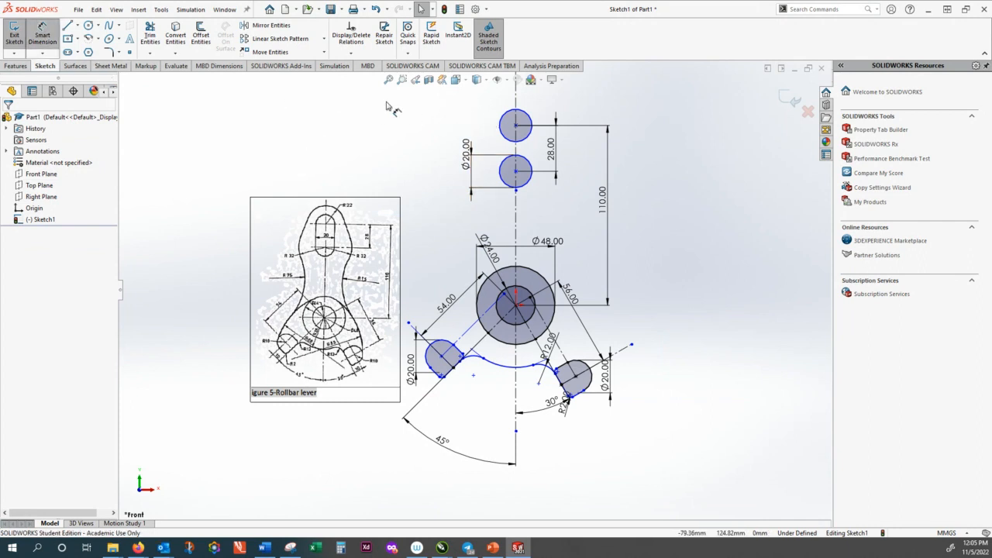
left_click(477, 116)
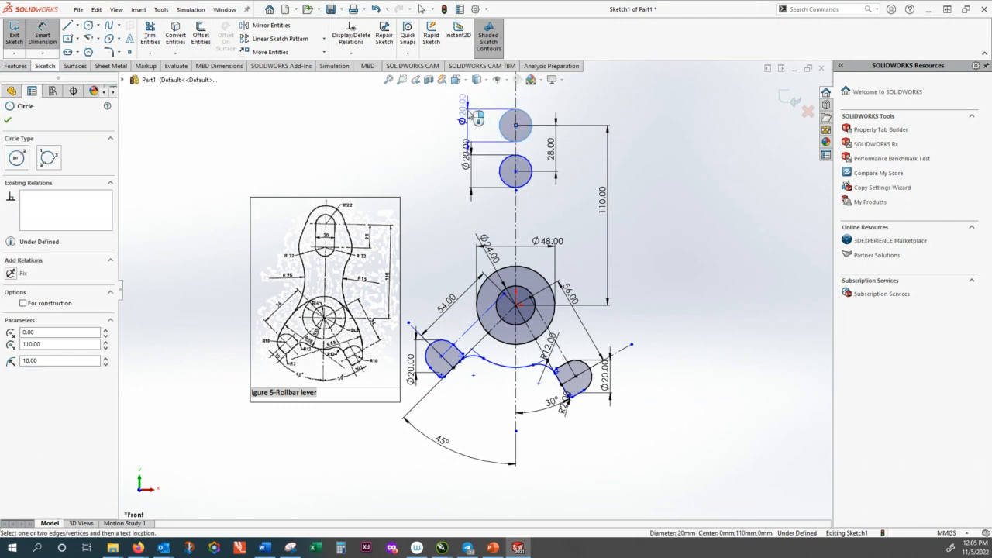
left_click(461, 103)
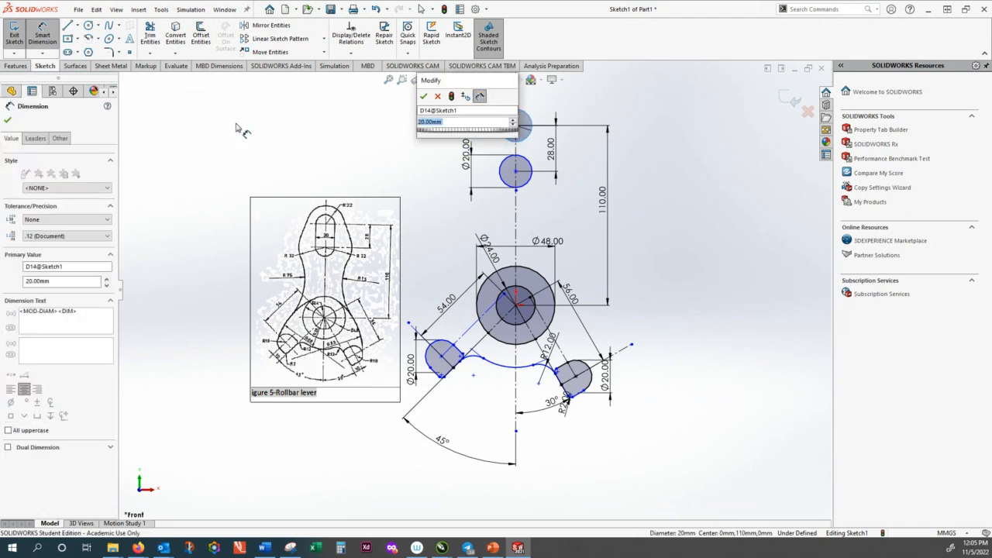
left_click(423, 98)
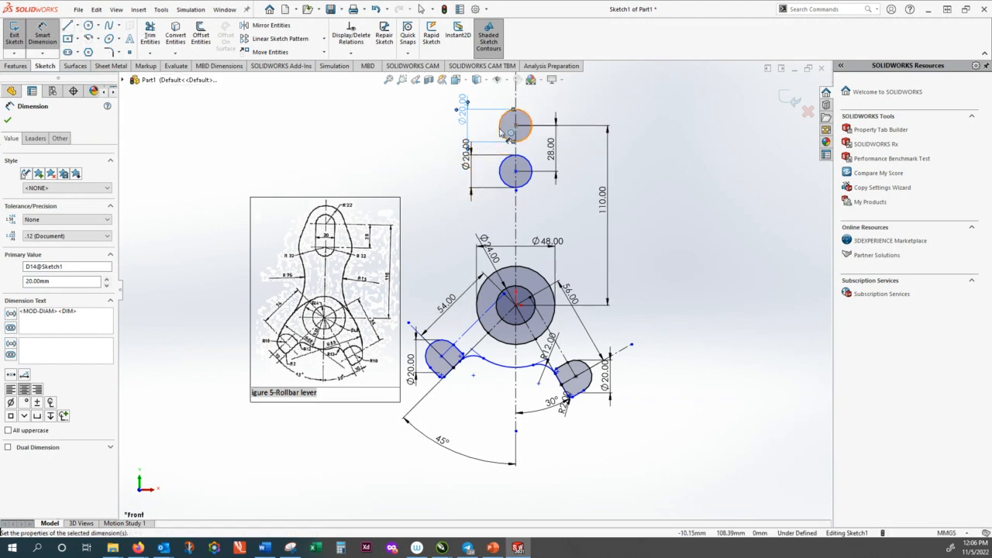
Draw a vertical line joining the left quadrant points of the upper and lower slot circles
scroll(505, 154, "up", 2)
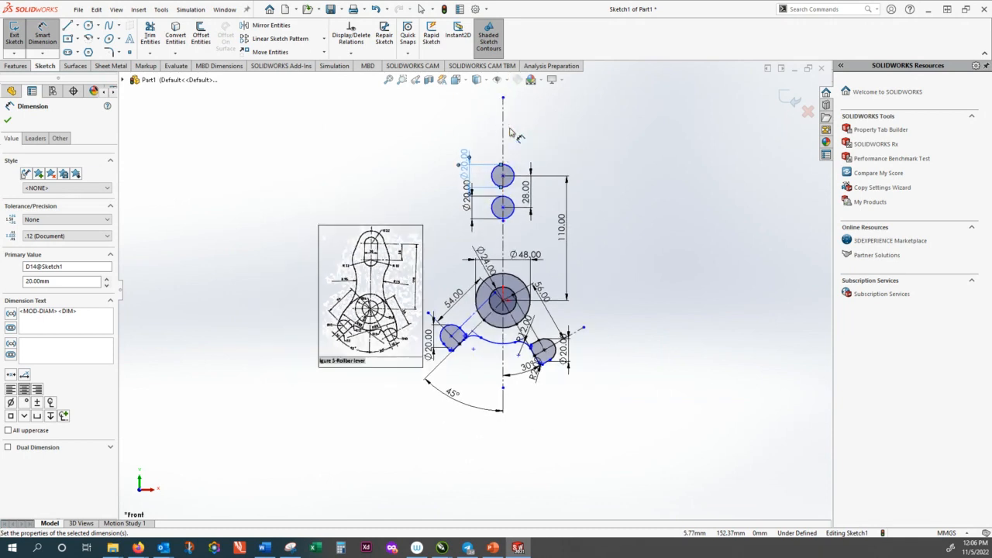
scroll(502, 177, "down", 4)
scroll(502, 176, "down", 3)
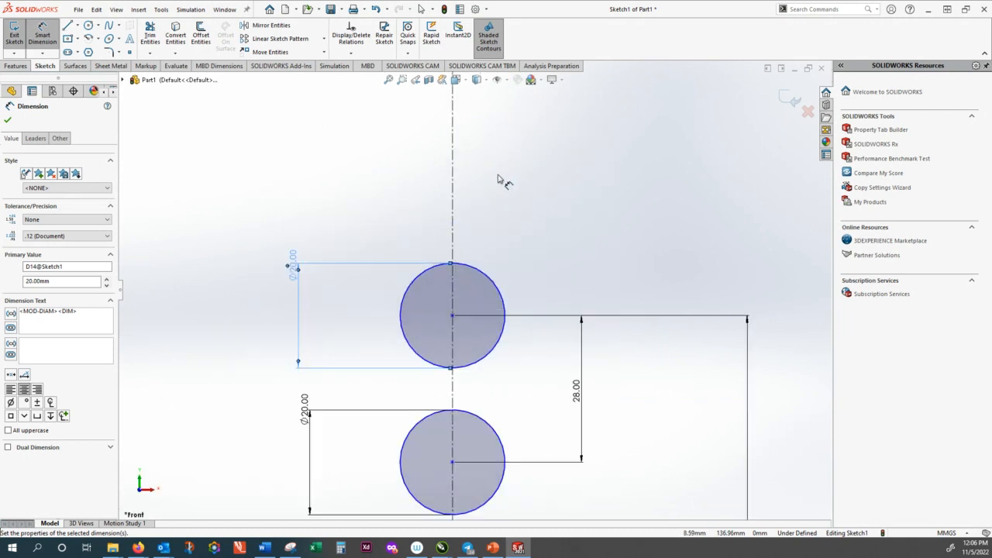
left_click(68, 26)
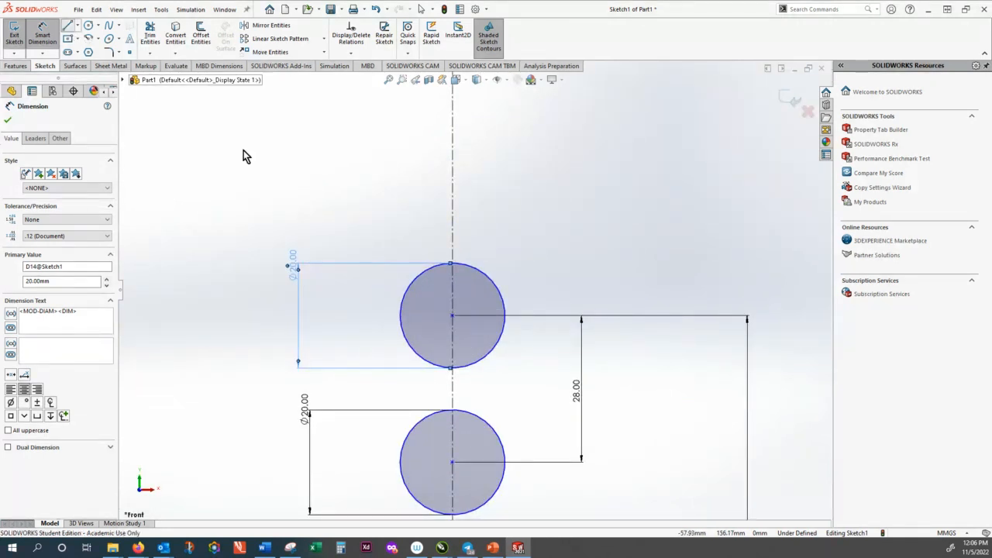
left_click(400, 316)
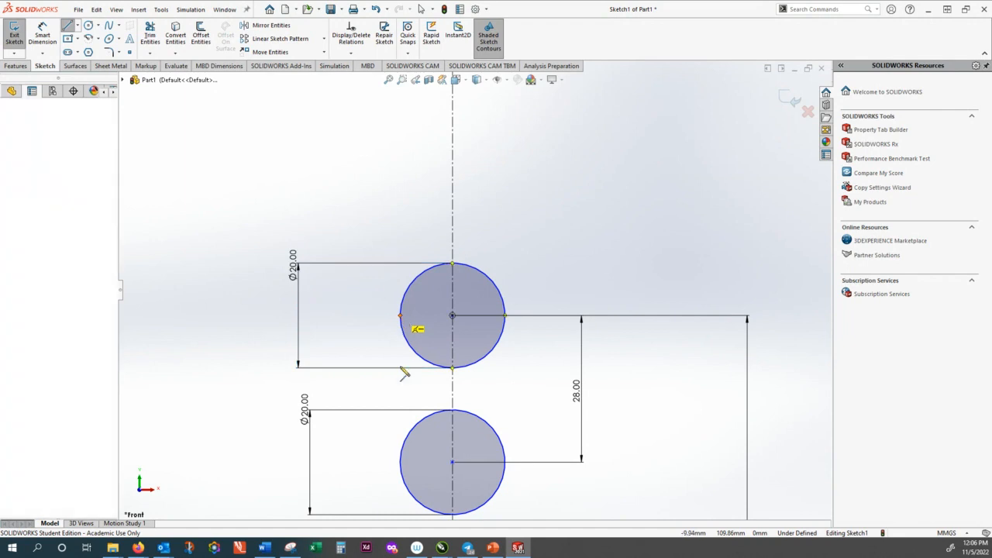
left_click(400, 462)
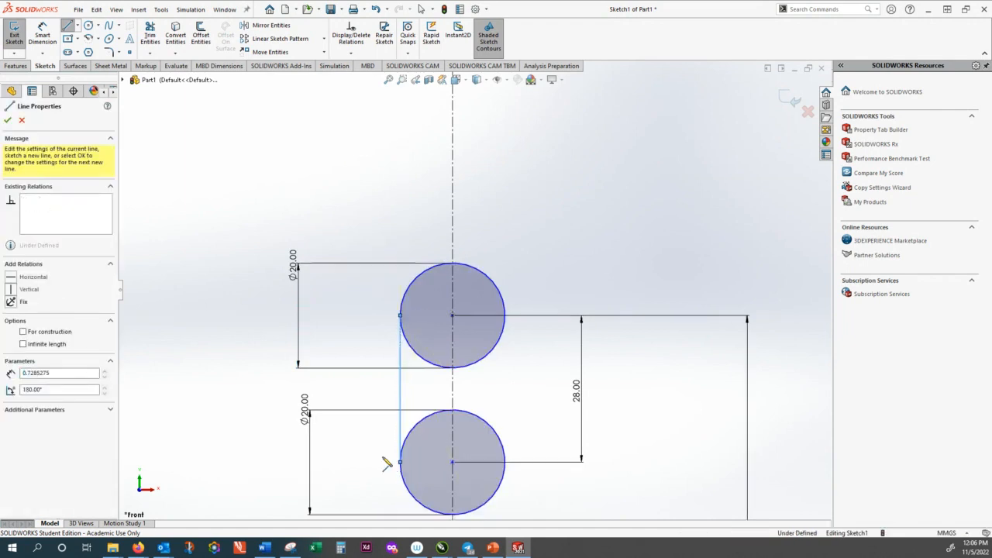
key("Escape")
key("Escape")
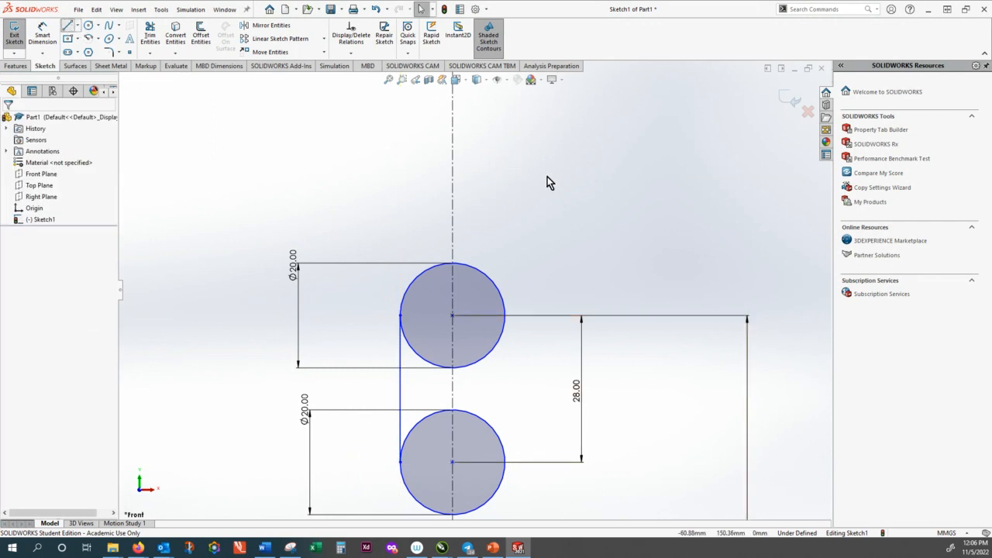
Draw a vertical line joining the right quadrant points of the upper and lower slot circles
key("l")
left_click(505, 316)
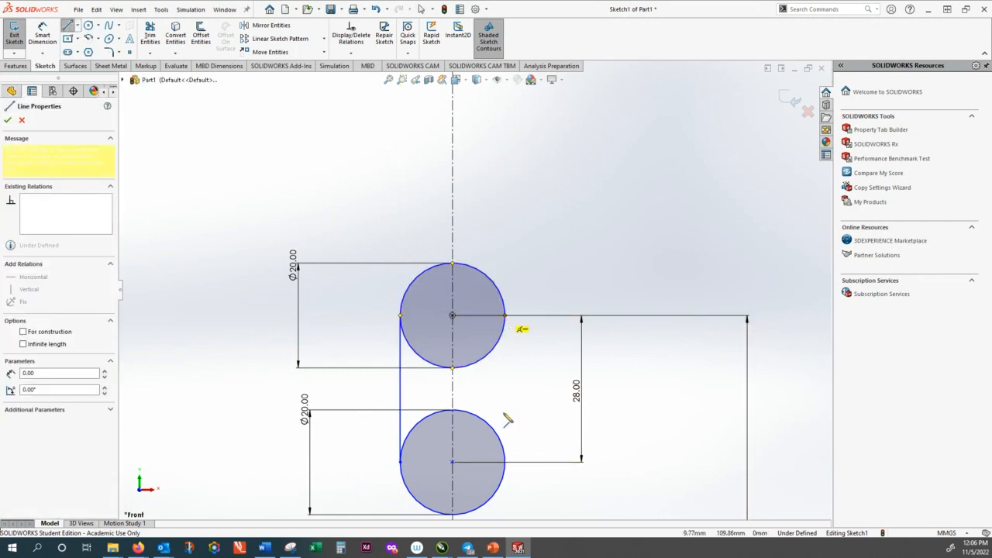
left_click(505, 461)
key("Escape")
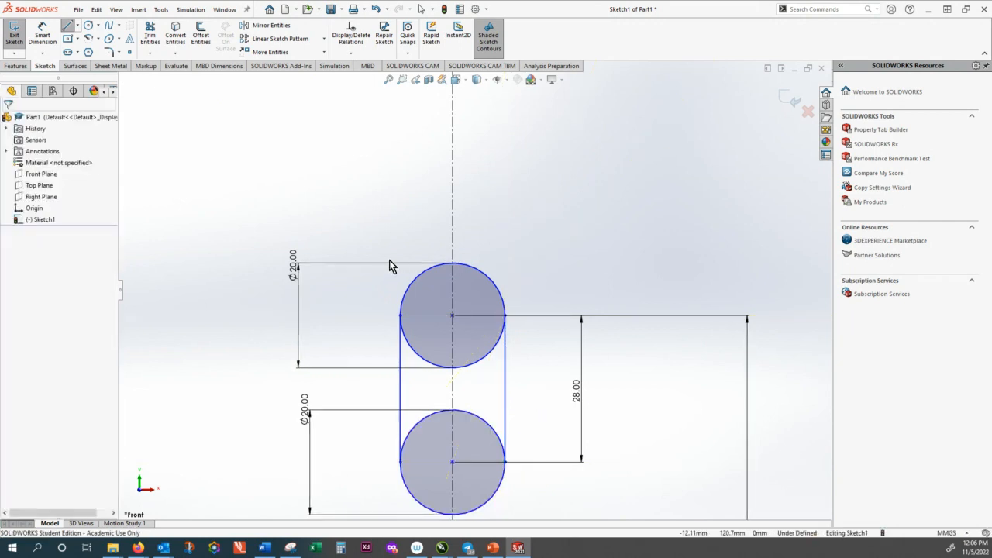
Power-trim the inner halves of both slot circles to leave a single closed slot outline
left_click(152, 53)
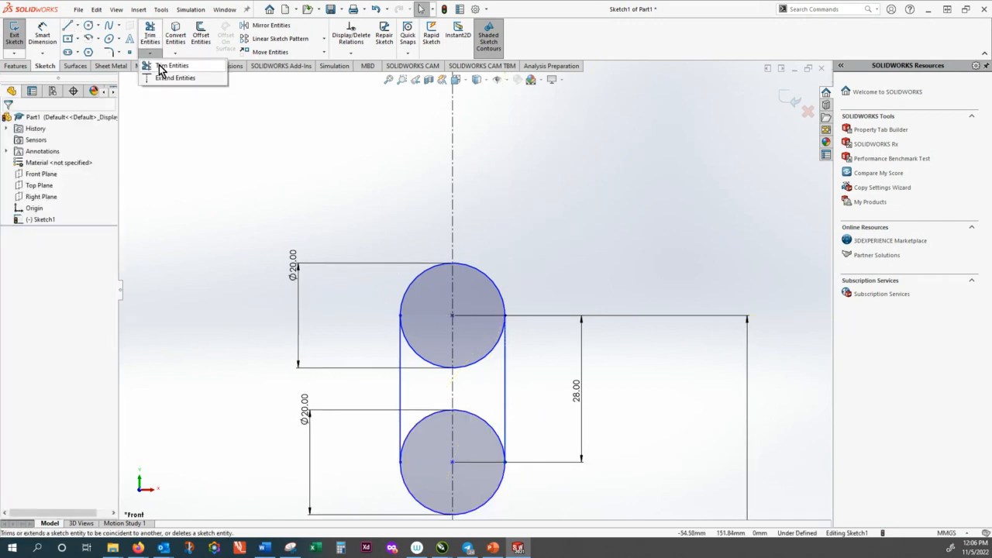
left_click(164, 64)
mouse_move(416, 357)
left_mouse_down()
mouse_move(437, 349)
mouse_move(482, 359)
mouse_move(485, 410)
mouse_move(481, 427)
mouse_move(429, 433)
mouse_move(409, 419)
left_mouse_up()
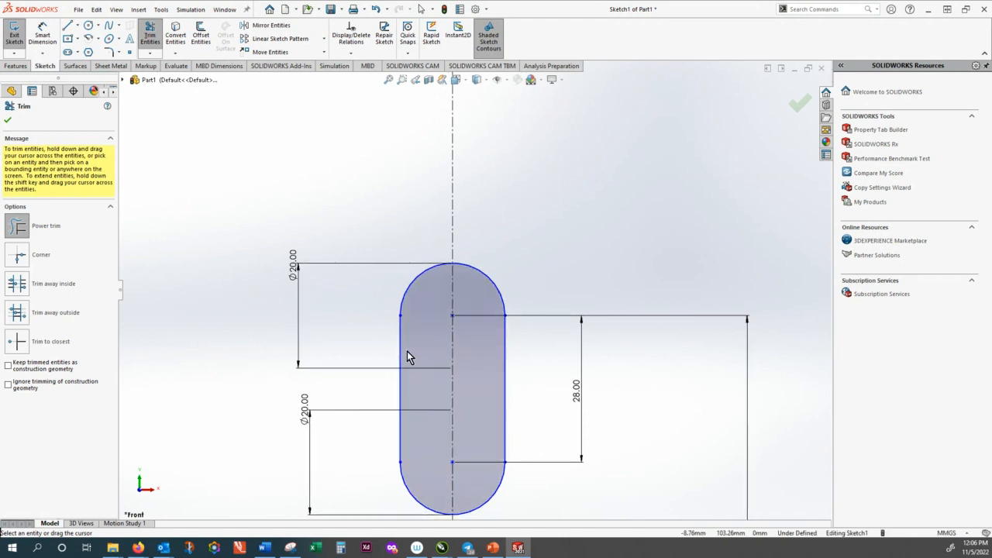
scroll(416, 345, "up", 5)
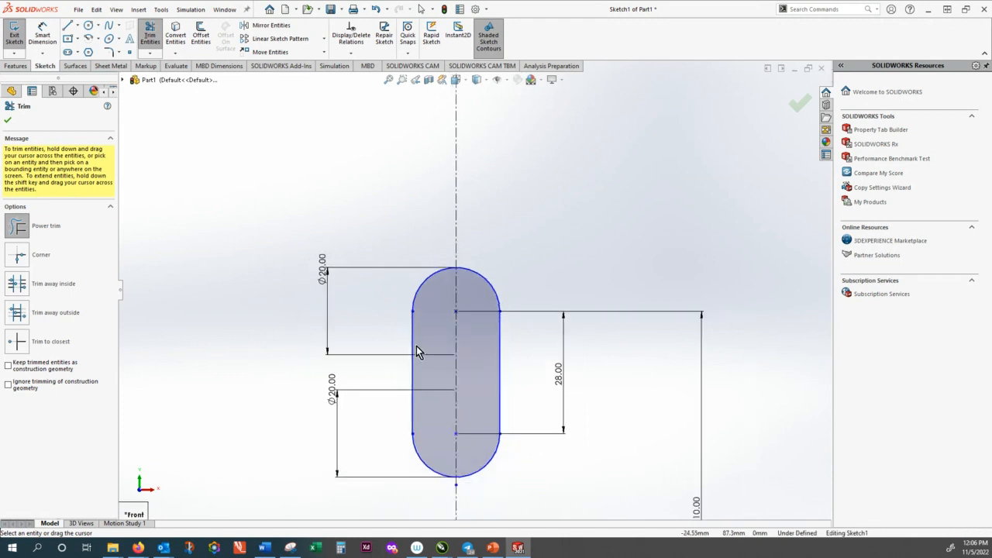
left_click(77, 52)
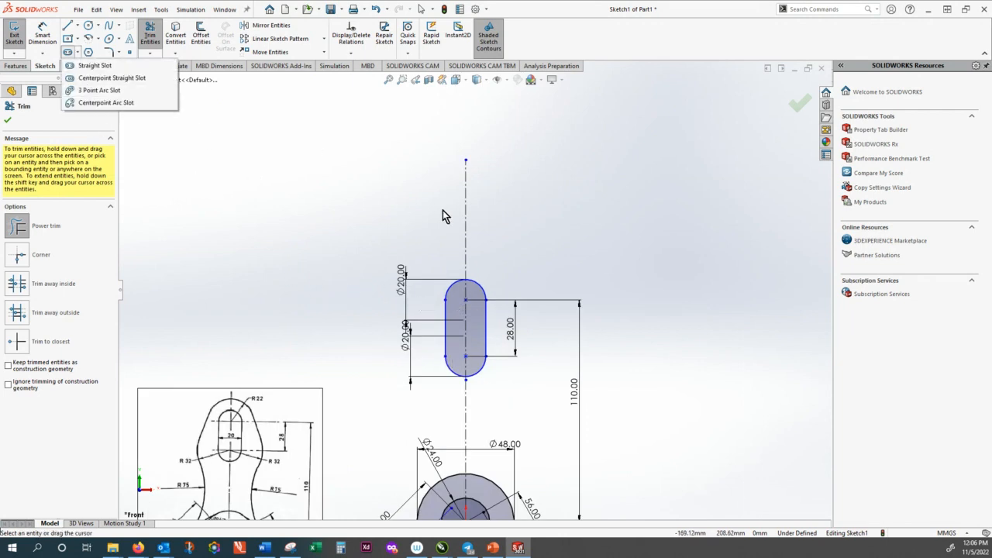
left_click(303, 191)
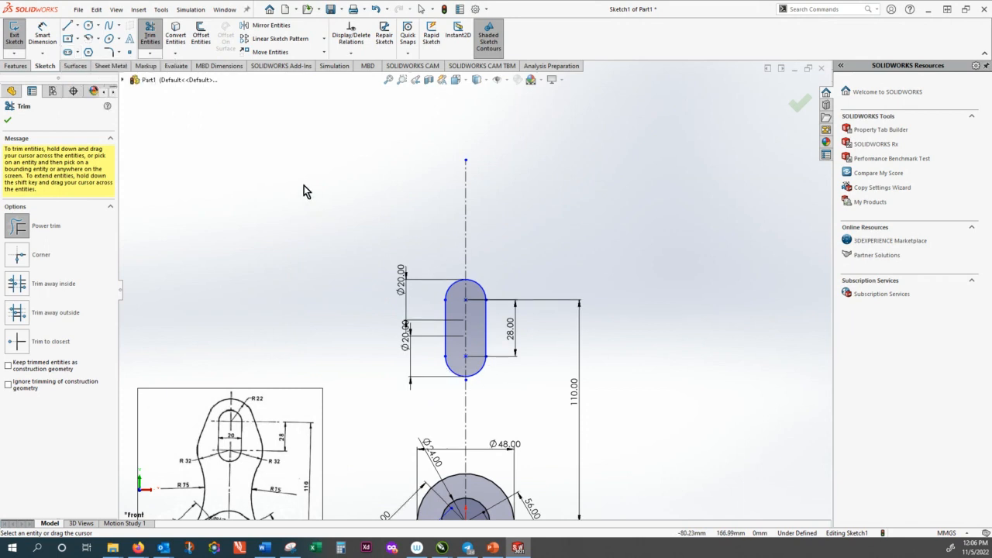
scroll(336, 186, "down", 3)
scroll(349, 194, "up", 3)
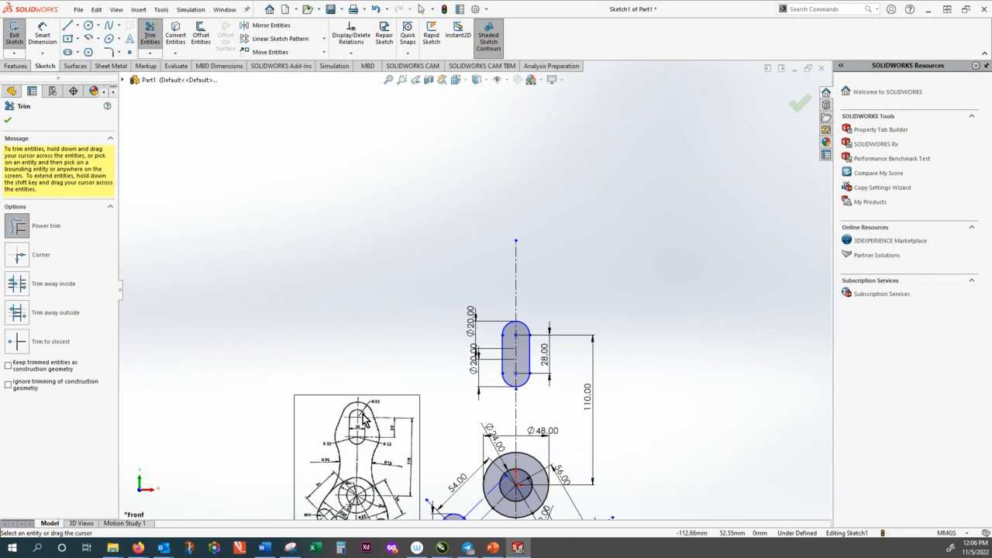
Draw a circle centred on the upper arc centre of the upper slot and set its radius to 22 mm
scroll(369, 408, "up", 2)
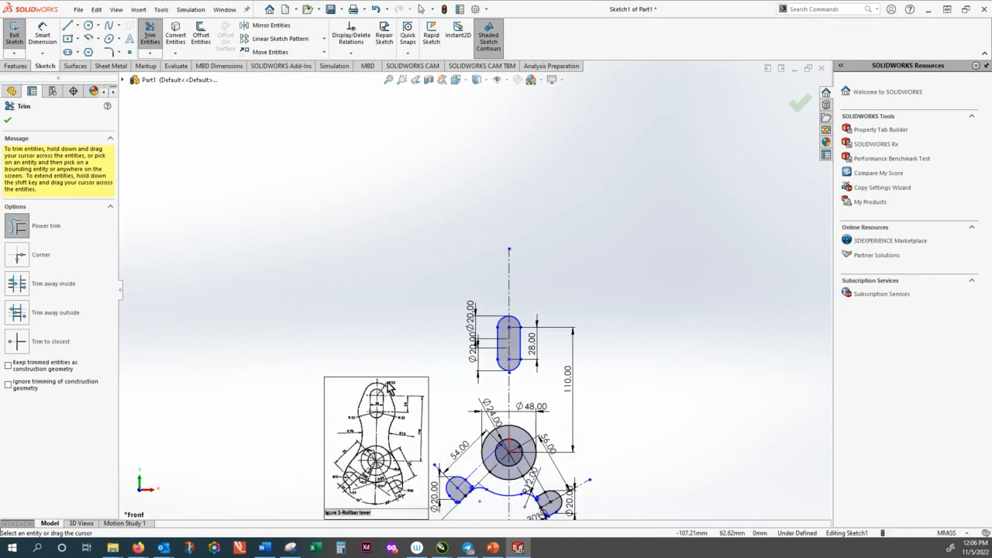
scroll(405, 379, "down", 3)
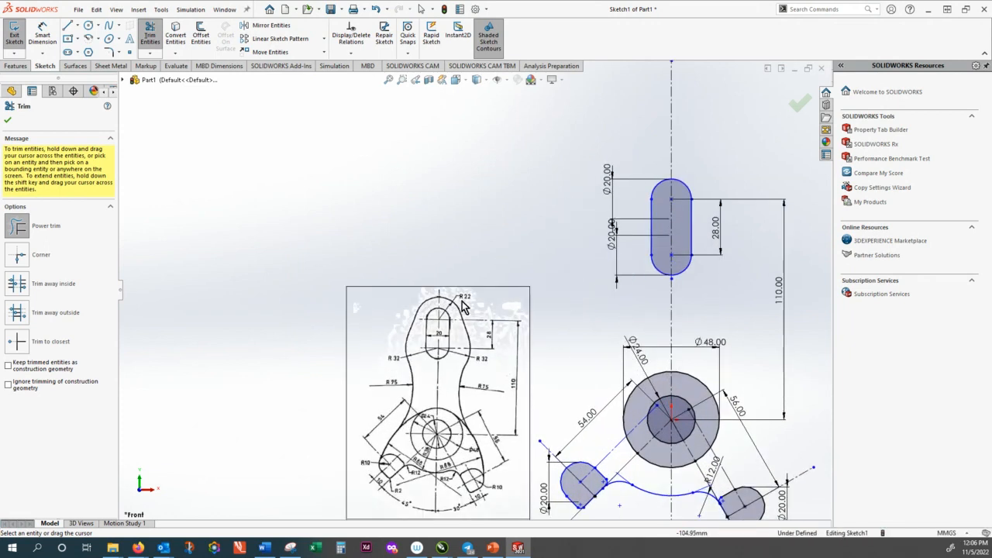
left_click(88, 26)
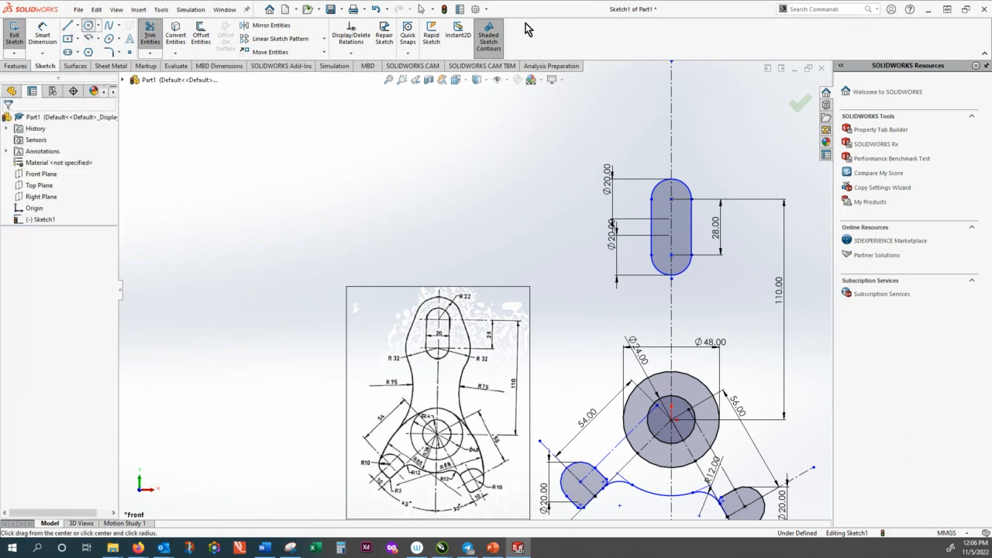
left_click(671, 200)
left_click(698, 173)
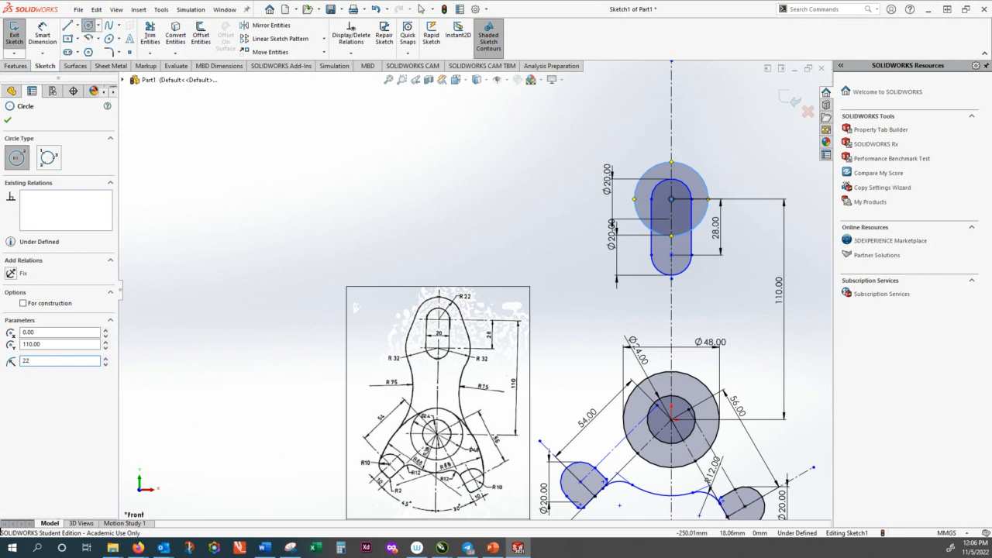
left_click(23, 360)
type("22")
key("Return")
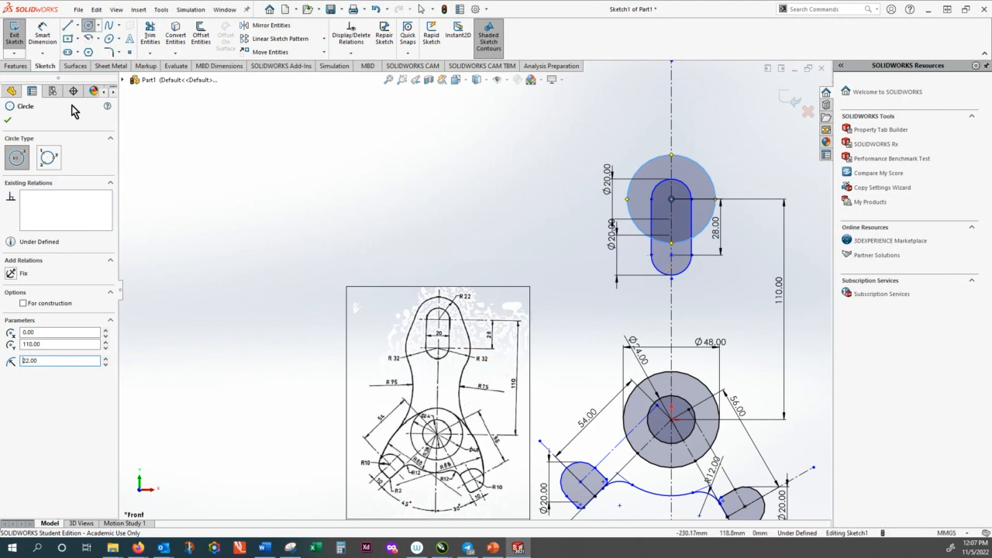
left_click(8, 122)
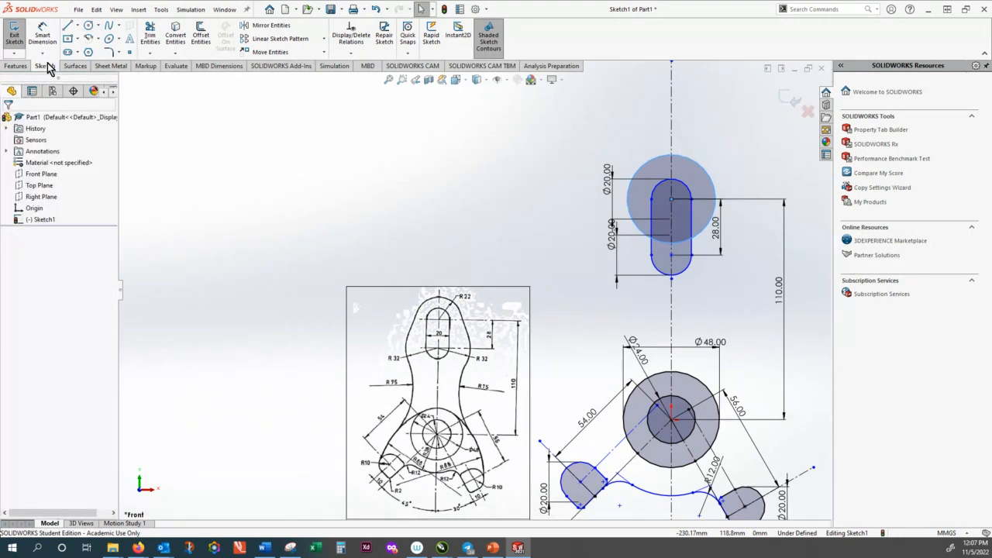
Dimension the diameter of the new circle around the slot's upper centre and accept it as 44 mm
left_click(43, 34)
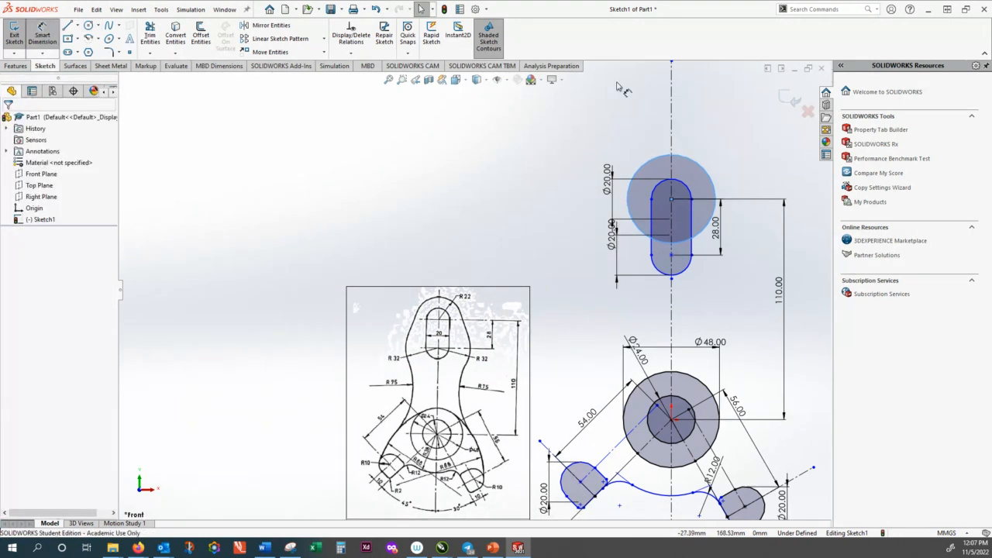
left_click(656, 156)
left_click(619, 126)
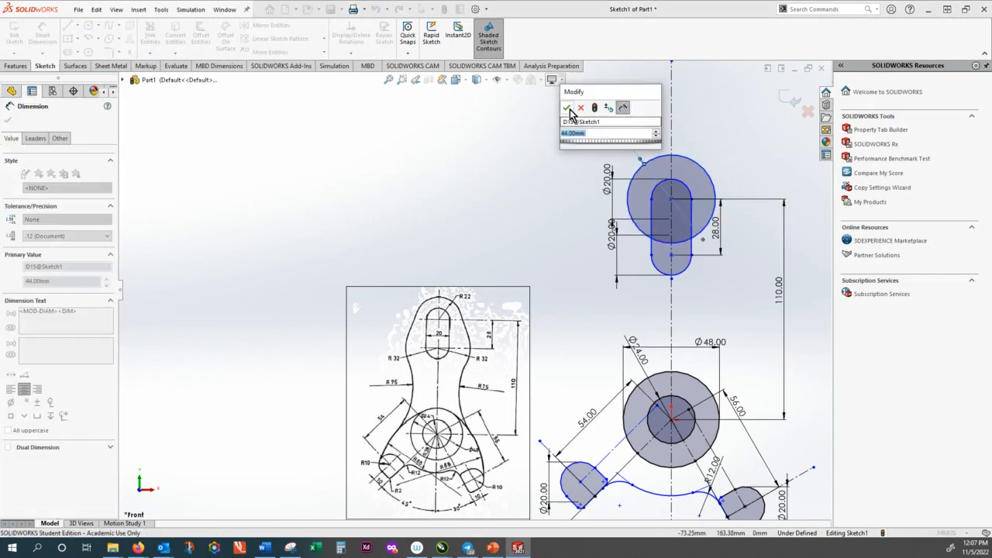
left_click(568, 108)
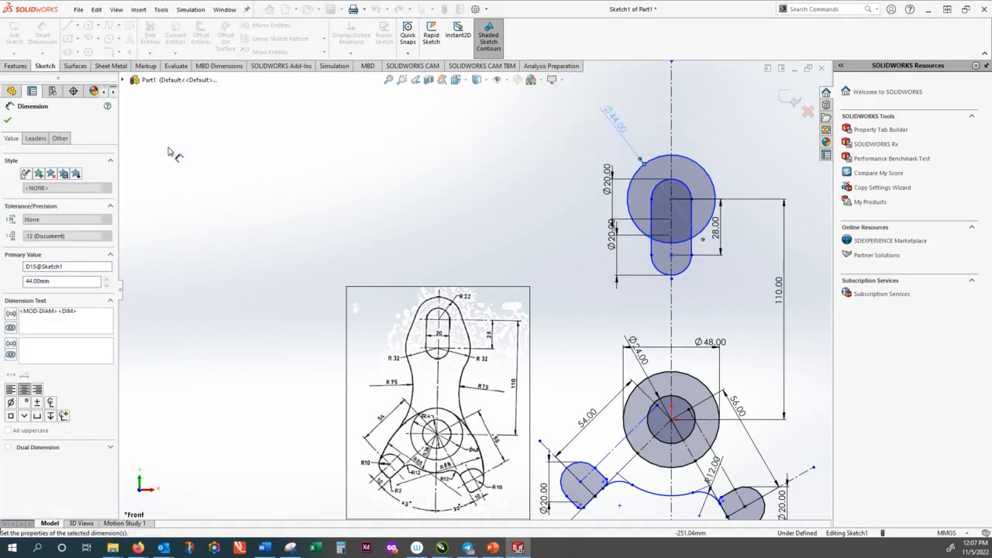
Draw a circle centred on the lower arc centre of the upper slot and set its radius to 32 mm
left_click(88, 28)
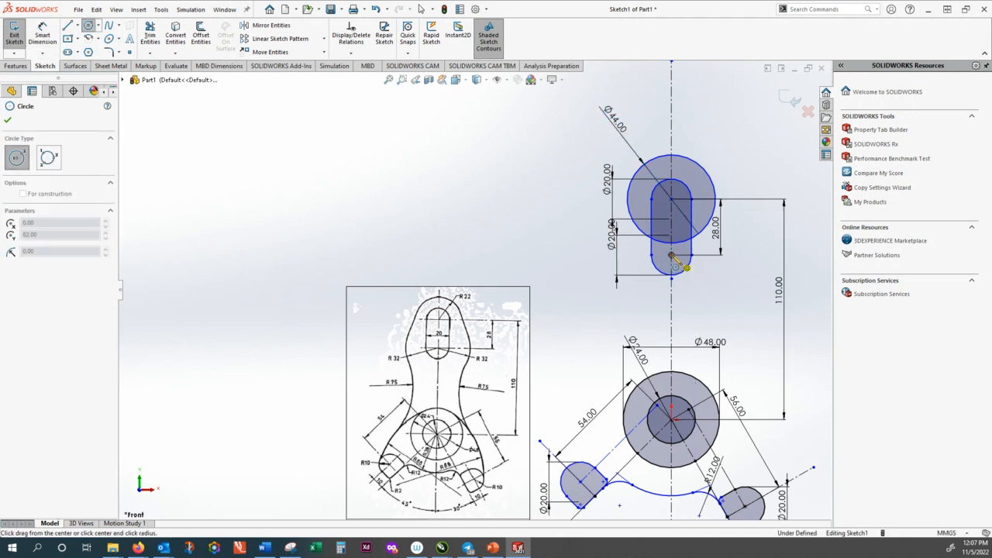
left_click(671, 255)
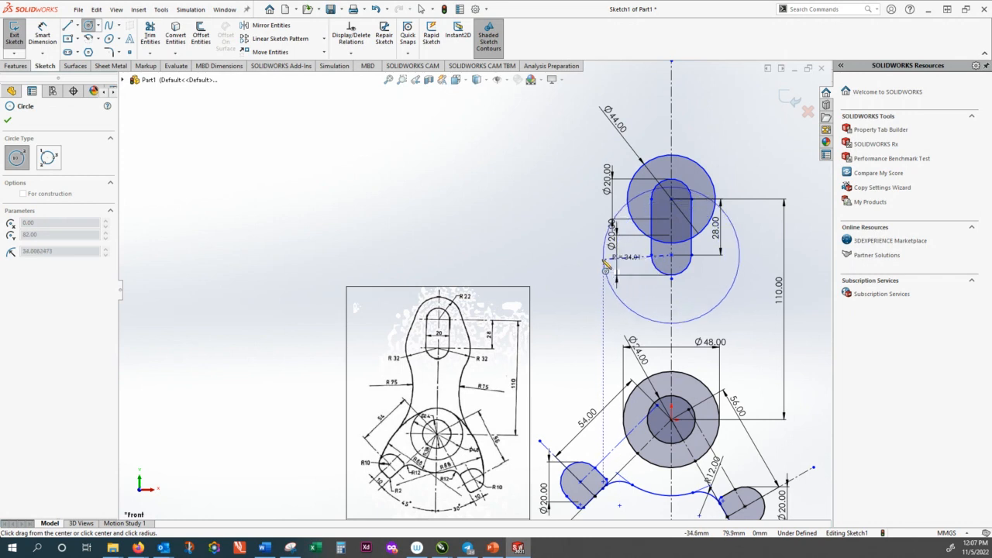
left_click(605, 263)
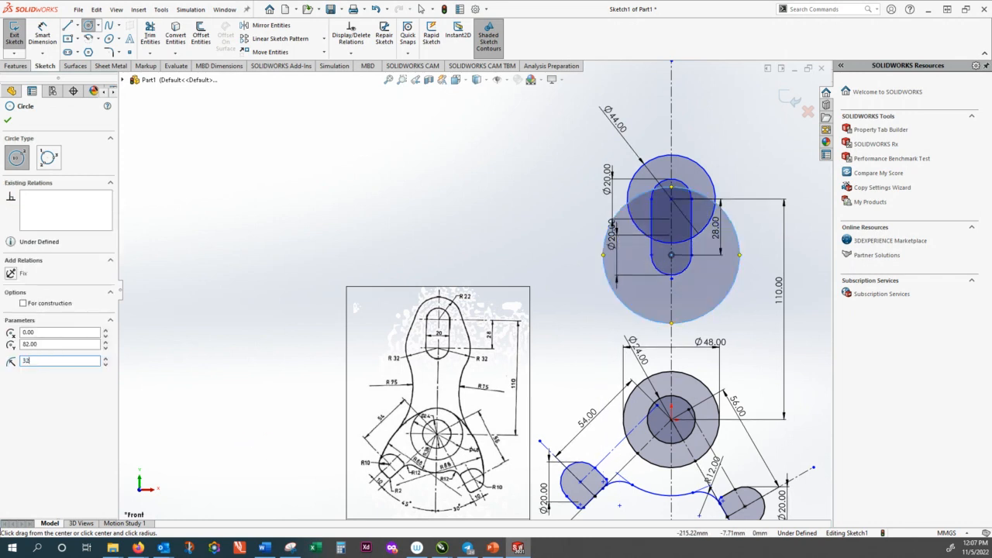
key("Return")
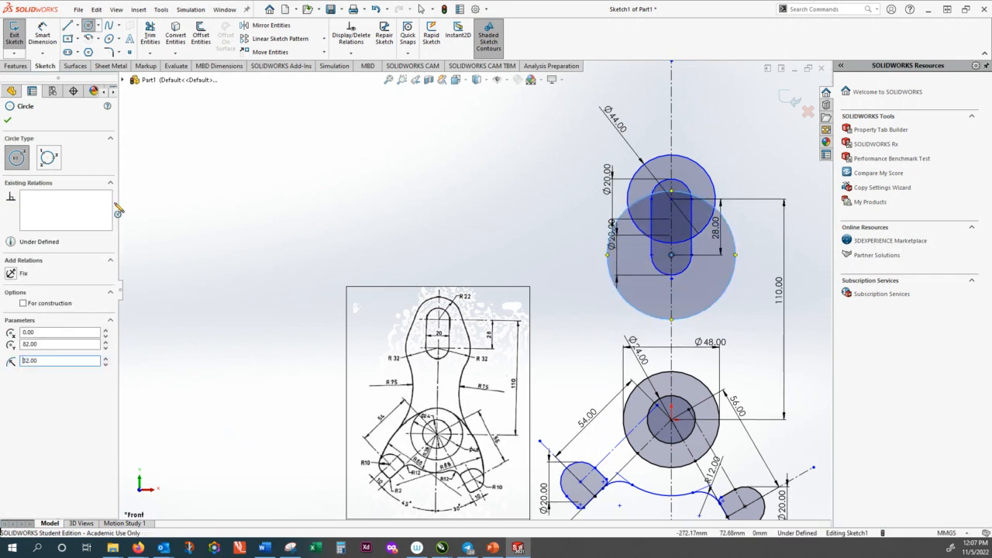
left_click(7, 121)
Dimension the diameter of the larger circle around the slot's lower centre and accept it as 64 mm
left_click(41, 36)
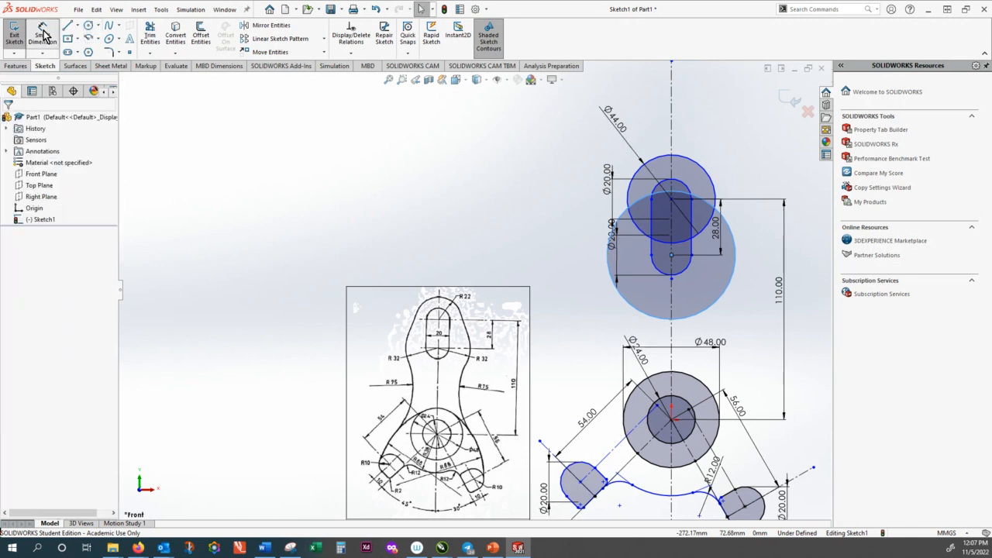
left_click(624, 302)
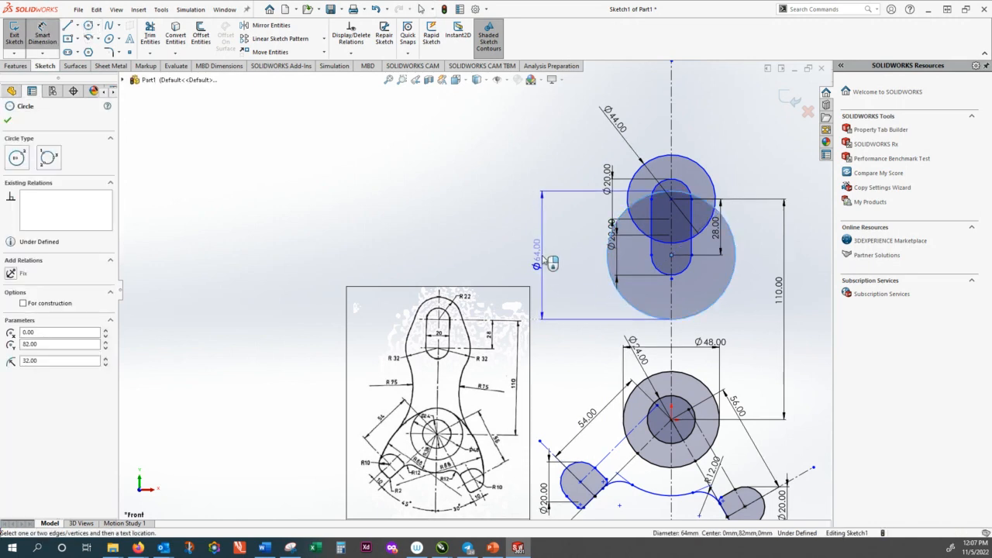
left_click(548, 264)
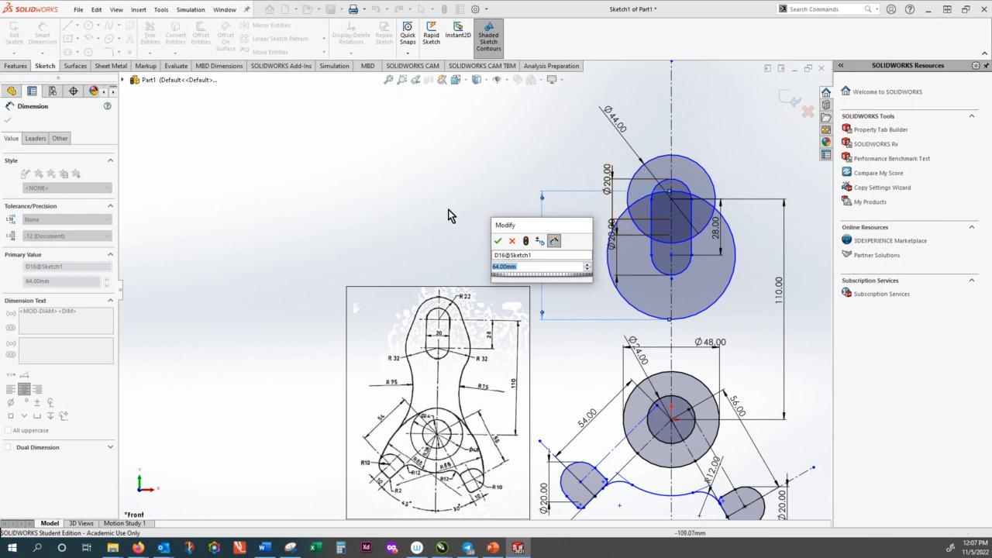
left_click(498, 244)
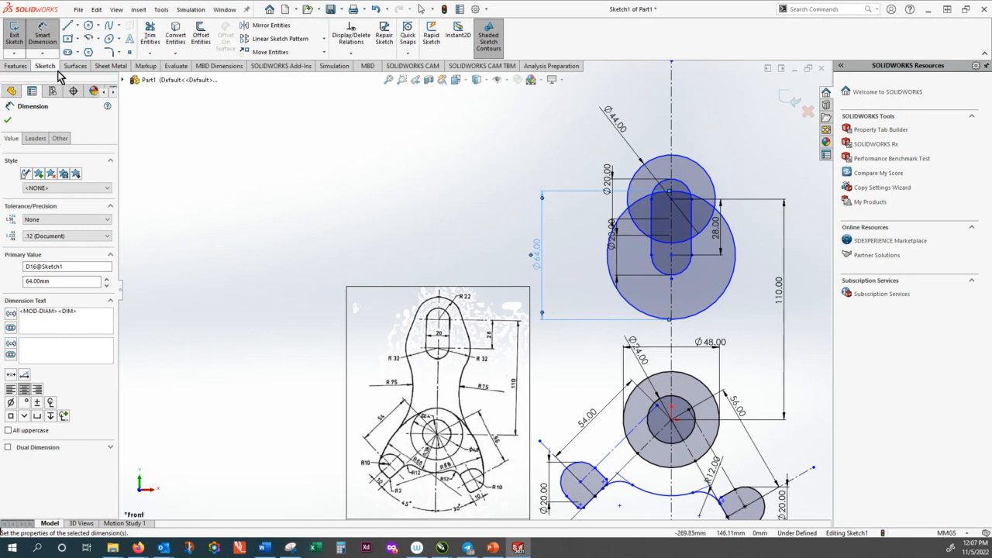
Draw a slanted line about 42 mm long and move it close to the left side of the two outer circles
left_click(70, 26)
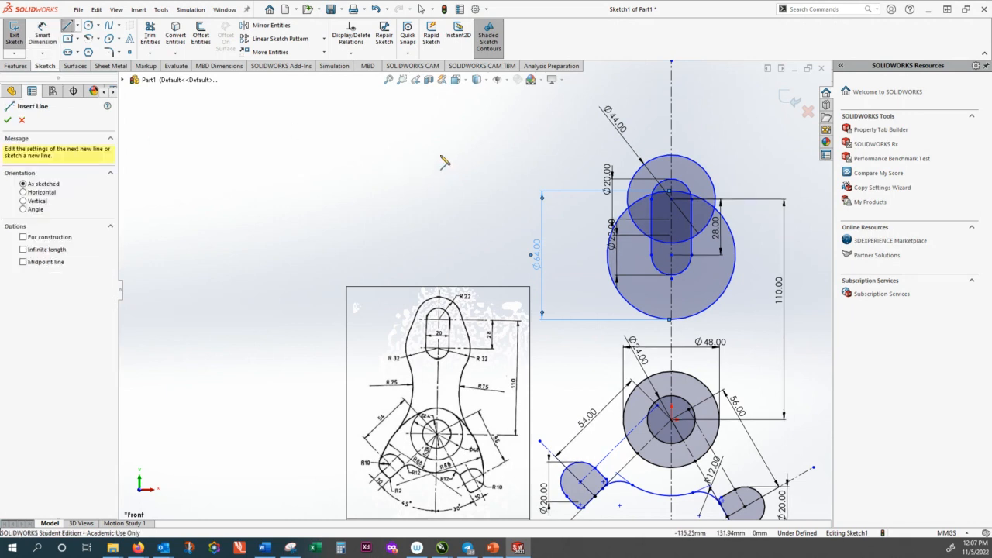
left_click(444, 146)
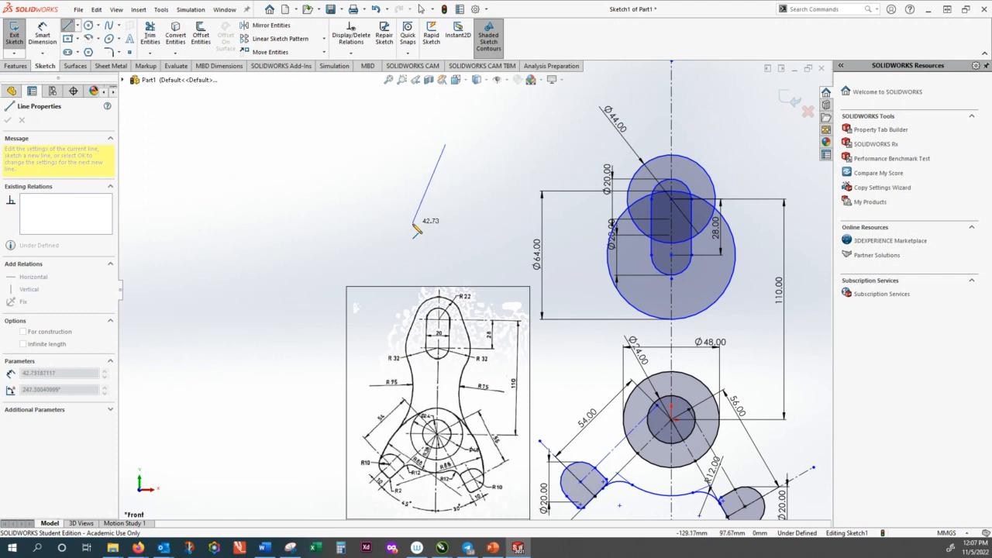
left_click(412, 223)
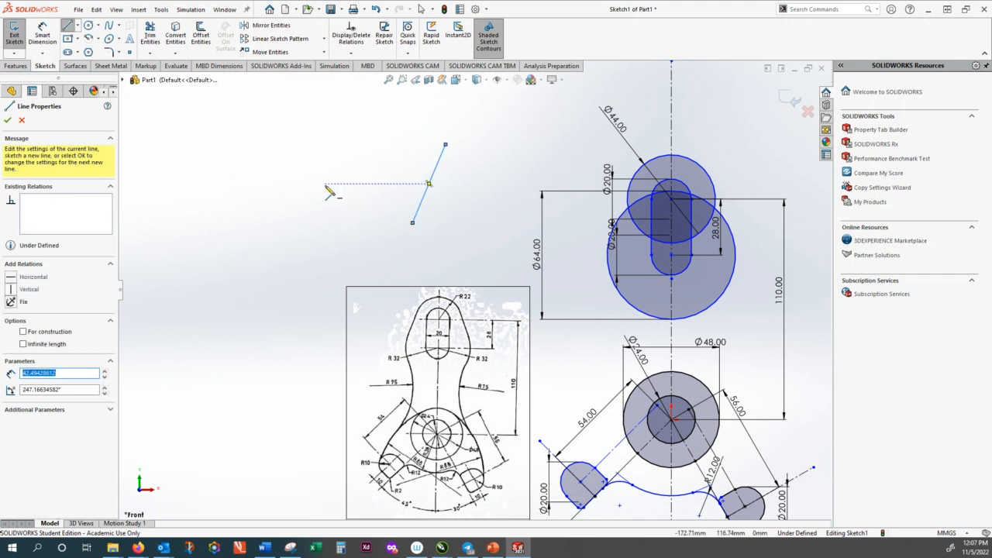
key("Escape")
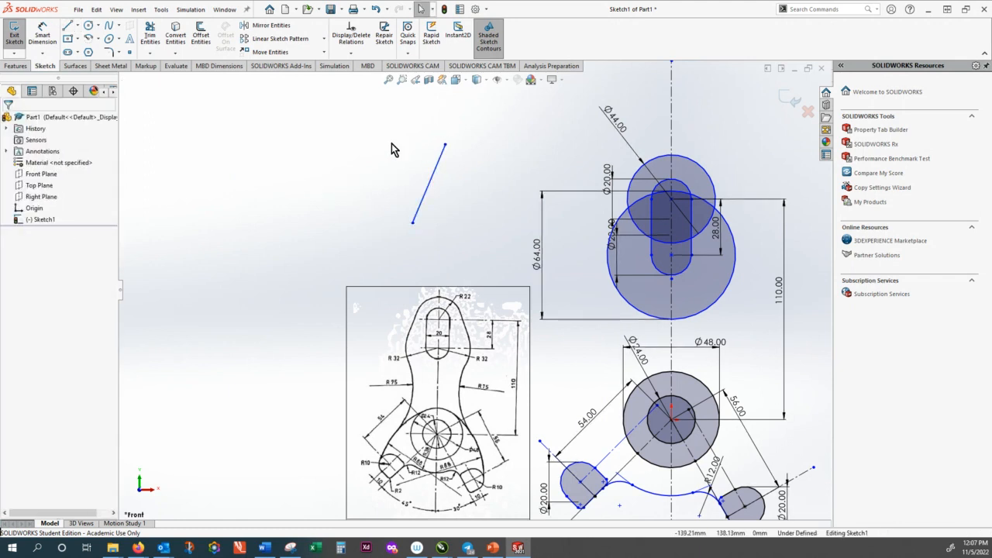
left_click_drag(430, 186, 630, 146)
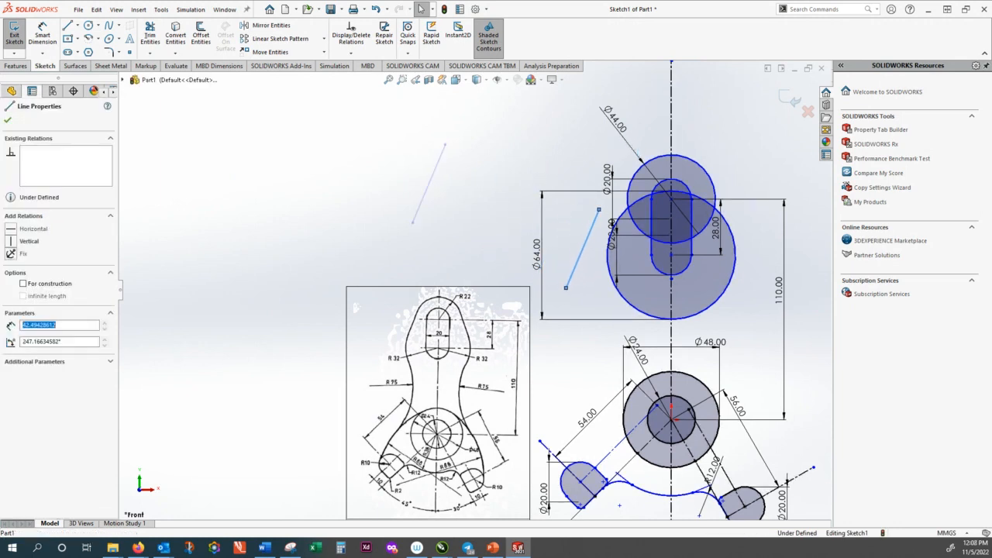
left_click(9, 122)
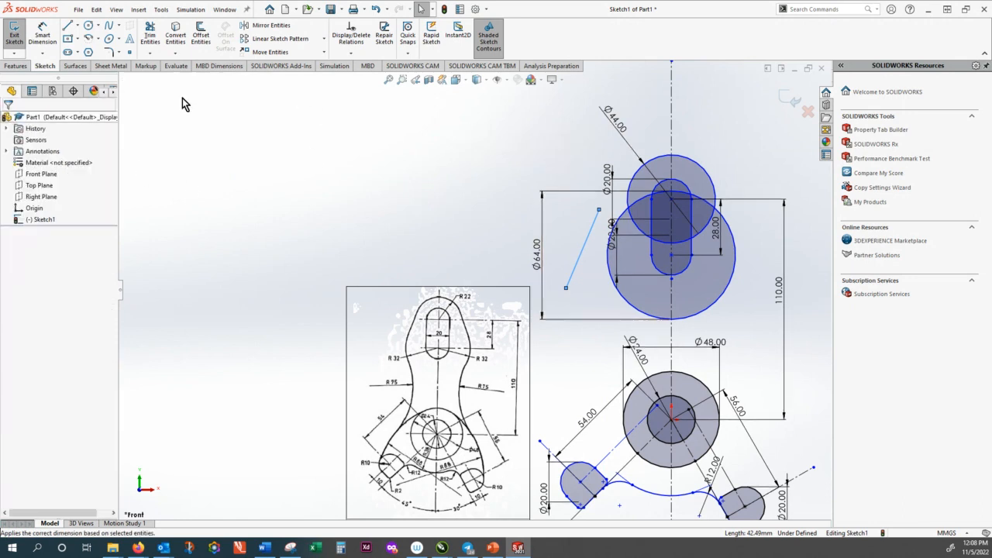
Add a tangent relation between the slanted line and the 44 mm circle
left_click(584, 249)
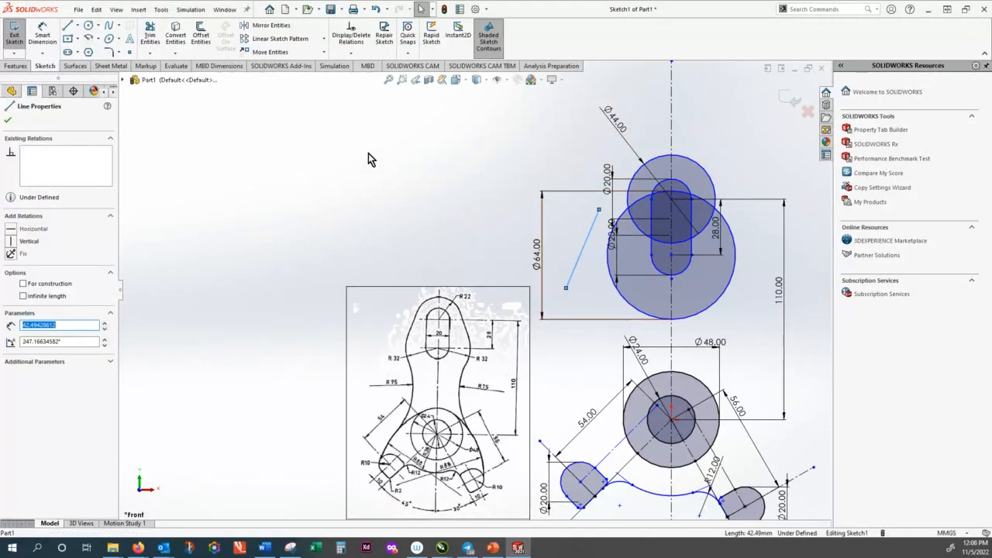
left_click(8, 121)
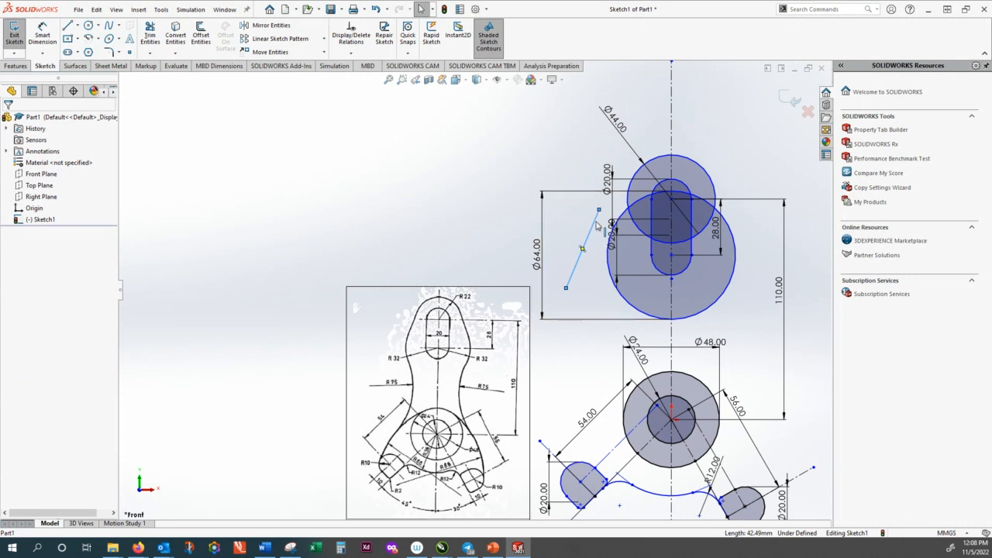
left_click(637, 176, "ctrl")
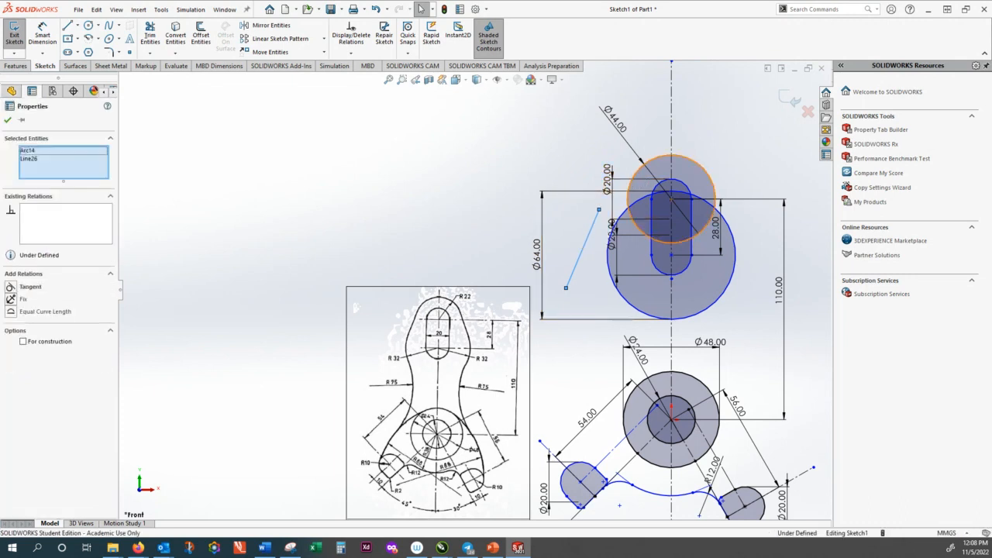
left_click(10, 288)
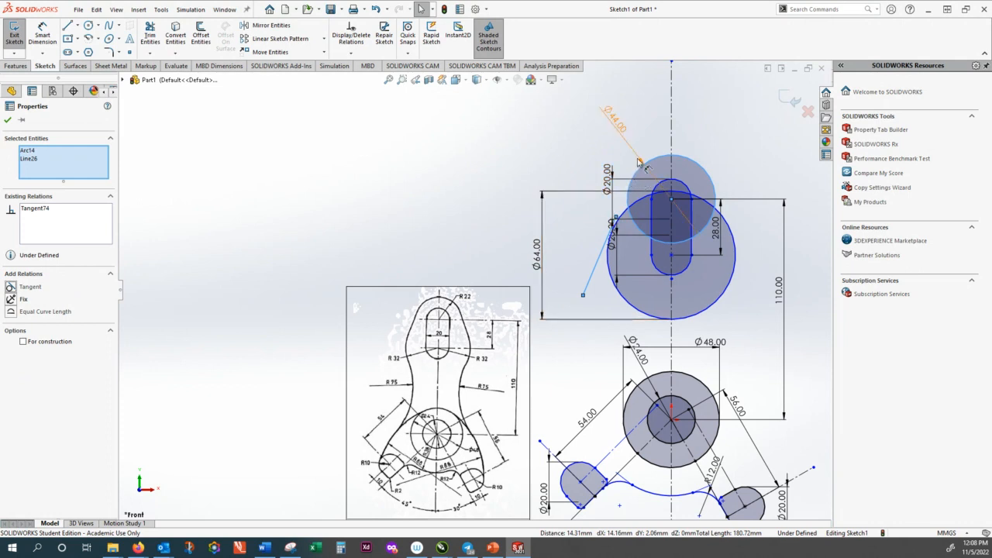
left_click(10, 120)
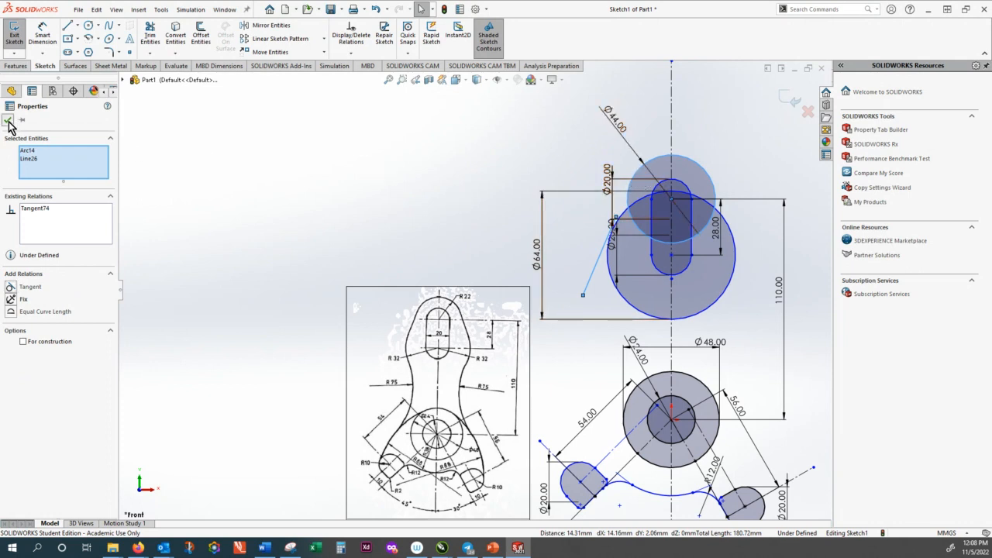
Extend the upper end of the slanted line to meet the 44 mm circle
left_click(597, 260)
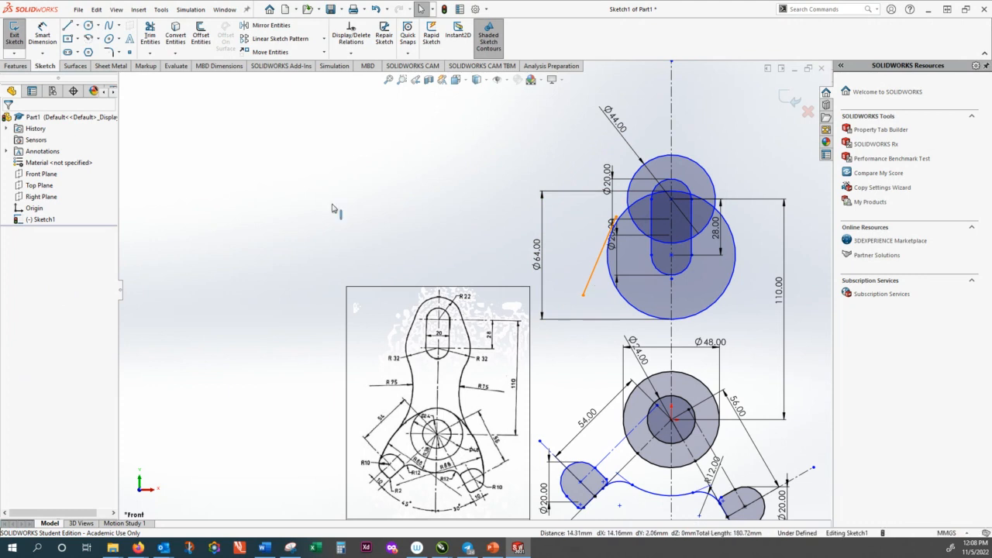
left_click(149, 53)
left_click(162, 78)
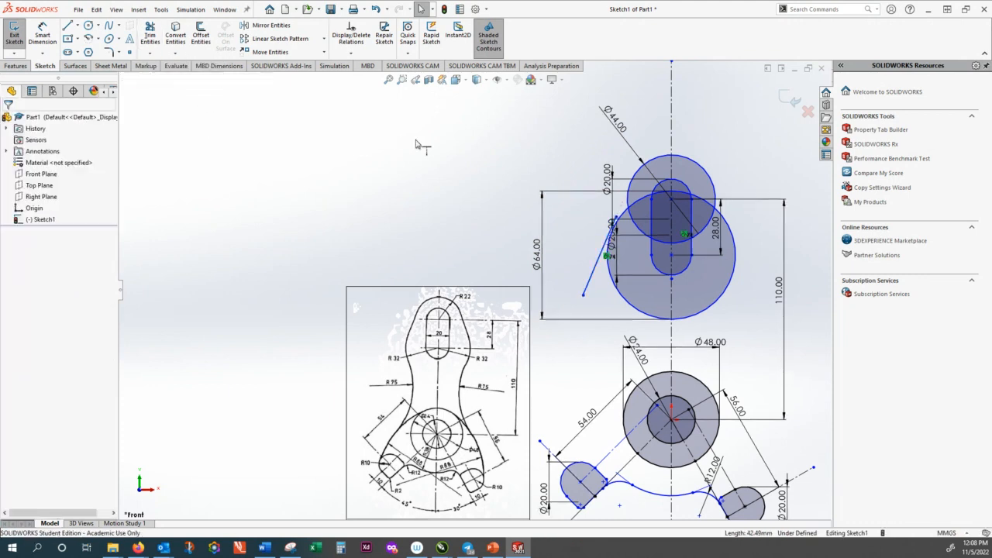
left_click(616, 224)
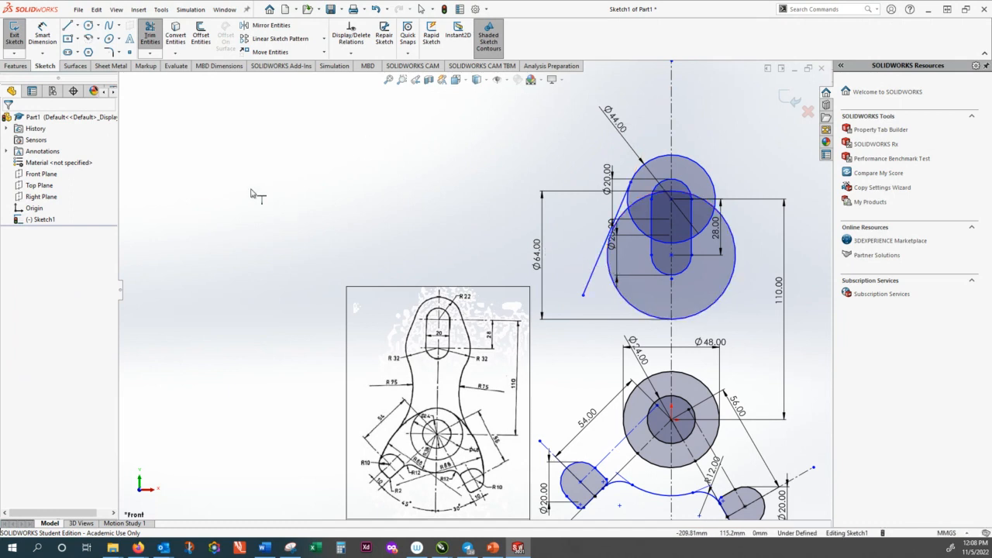
key("Escape")
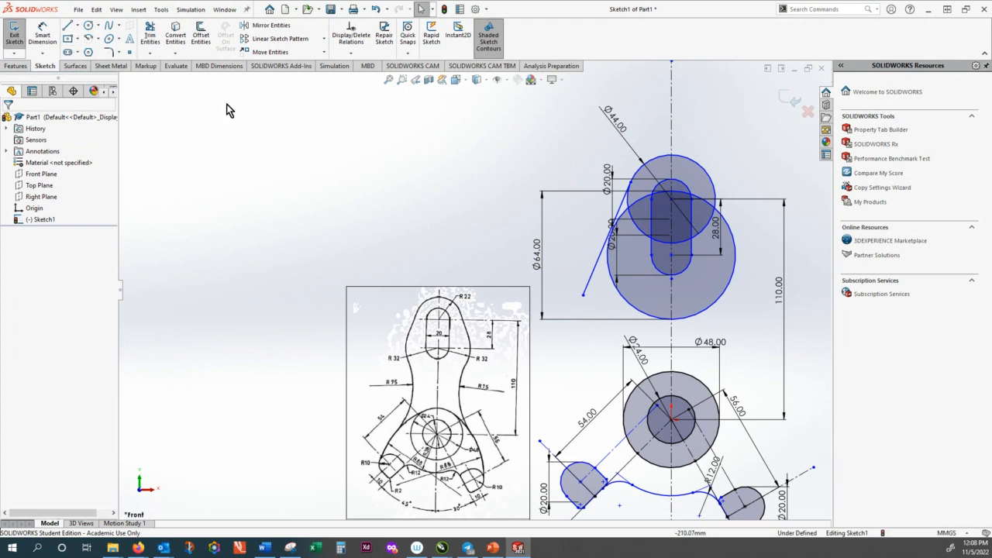
Add a tangent relation between the slanted line and the 64 mm circle
left_click(591, 284)
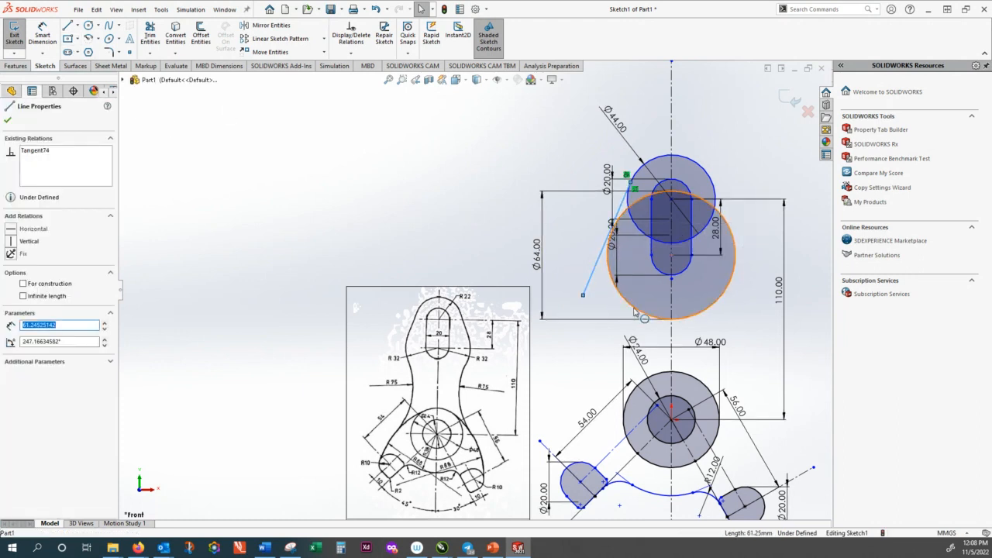
left_click(634, 310, "ctrl")
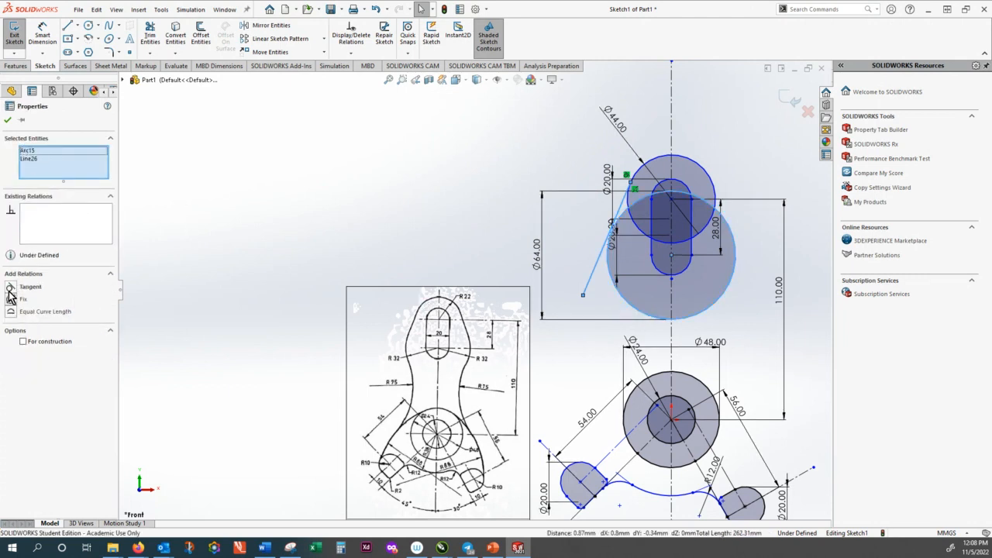
left_click(10, 288)
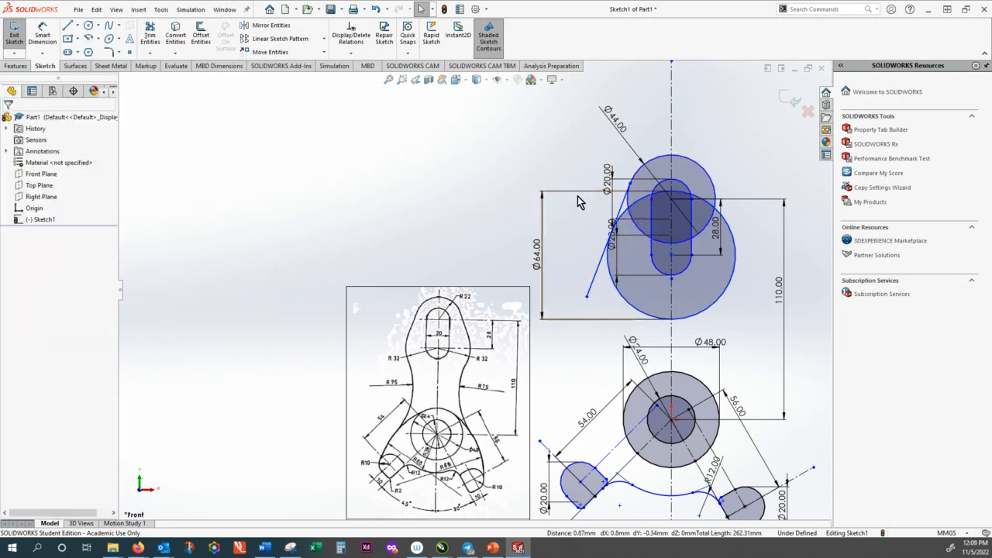
Trim away the lower end of the slanted line beyond its tangent point on the 64 mm circle
scroll(634, 237, "down", 2)
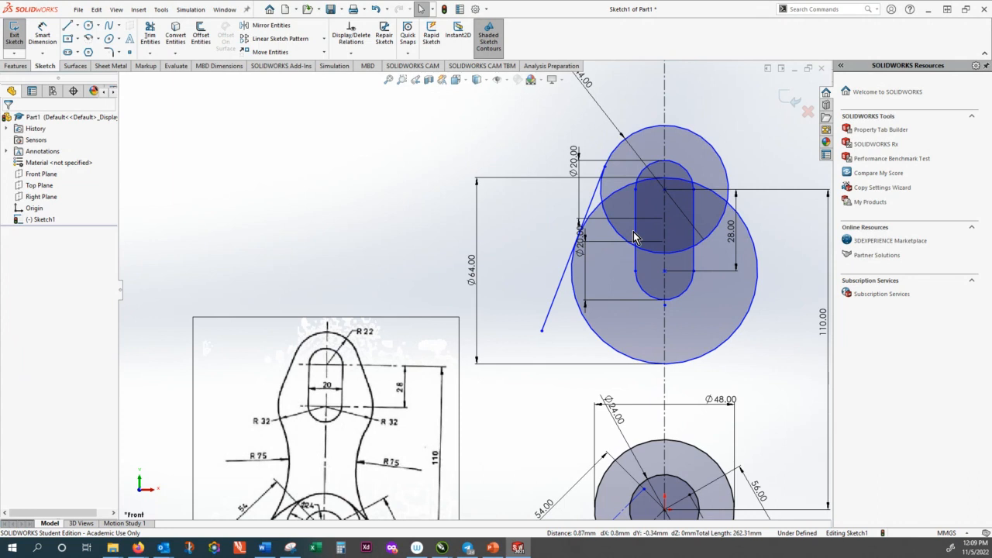
left_click(150, 53)
left_click(163, 66)
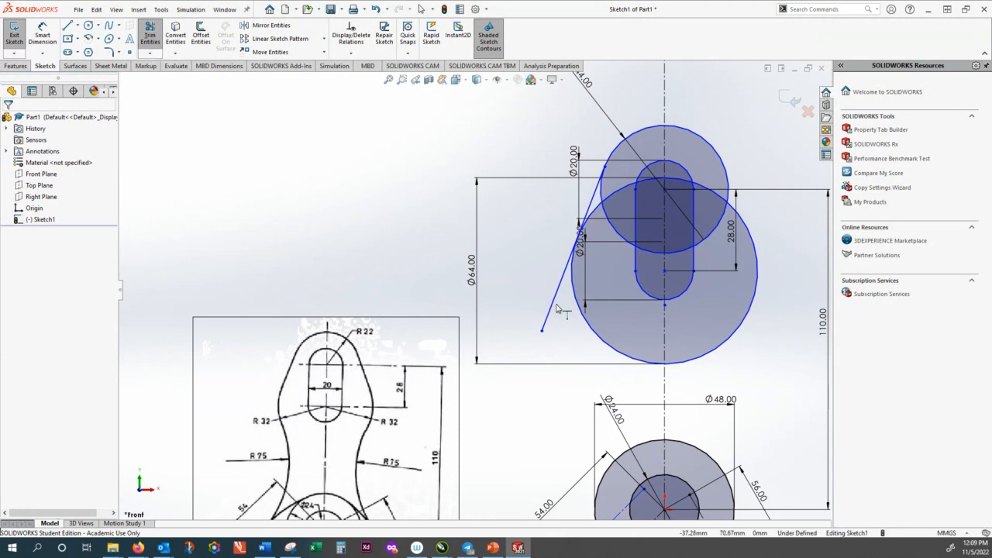
left_click(150, 54)
left_click(157, 68)
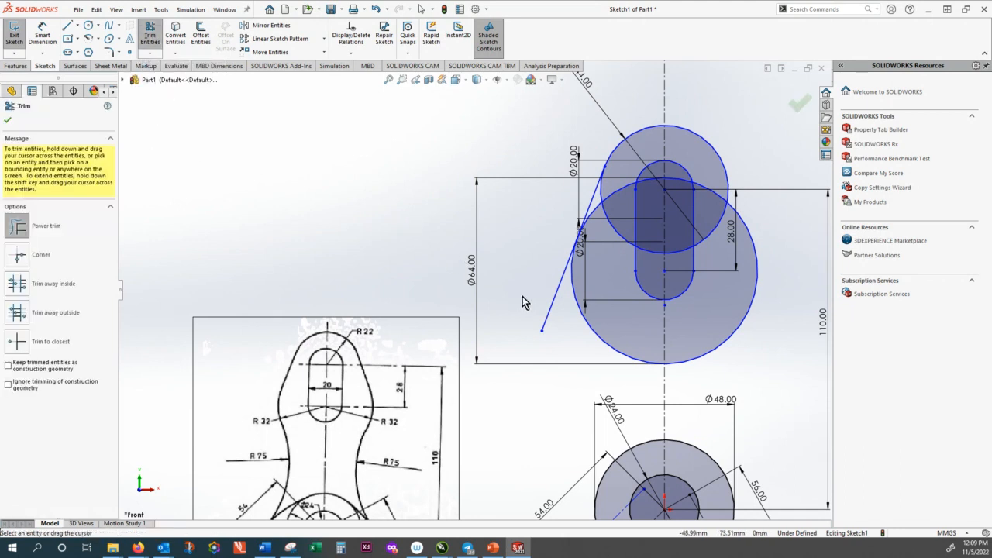
left_click_drag(540, 305, 560, 316)
left_click(10, 121)
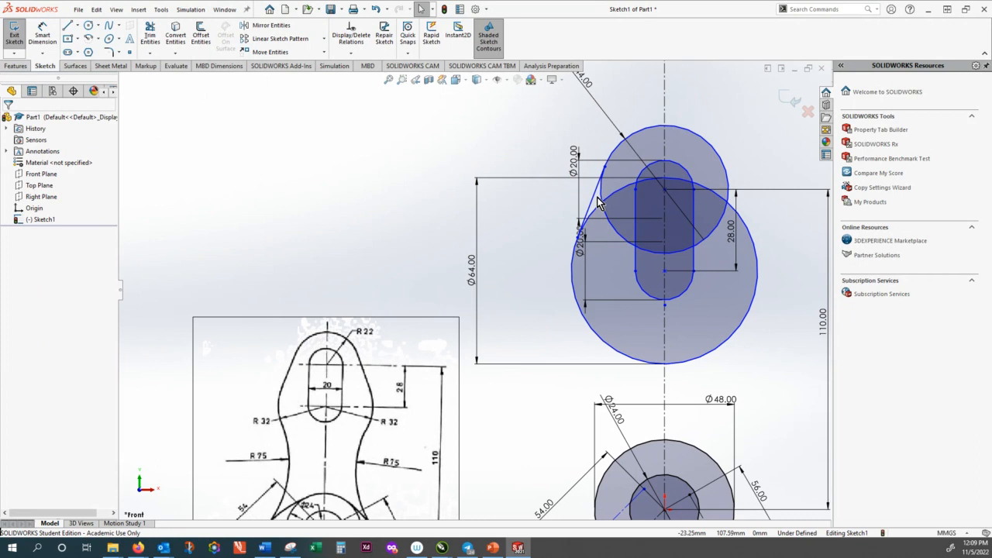
Mirror the slanted tangent line about the vertical centerline to the other side of the two outer circles
left_click(263, 27)
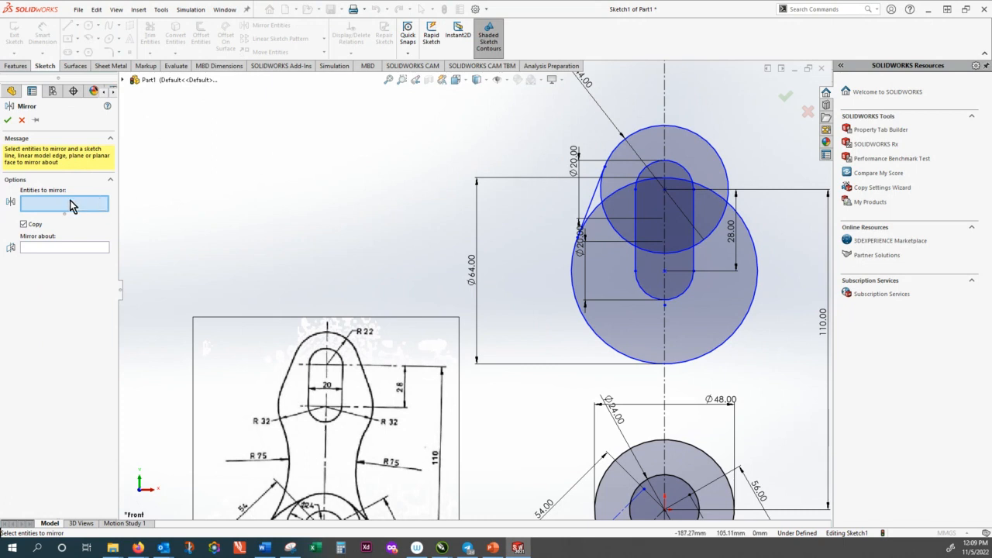
left_click(592, 203)
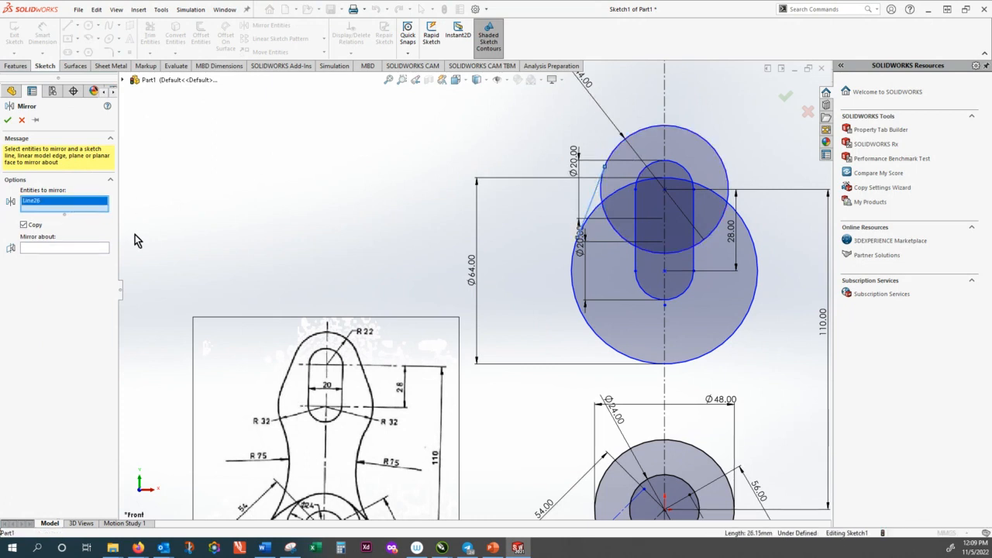
left_click(56, 249)
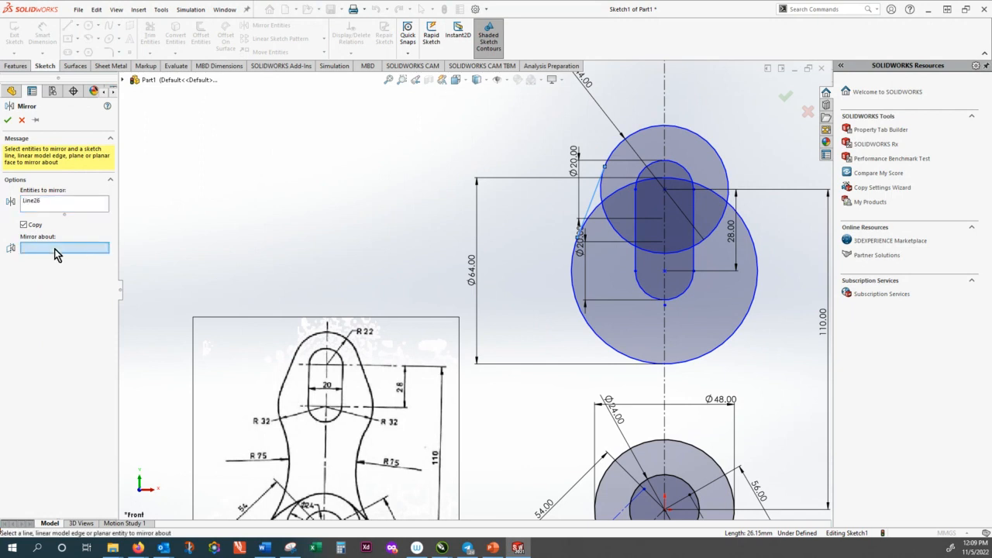
left_click(664, 109)
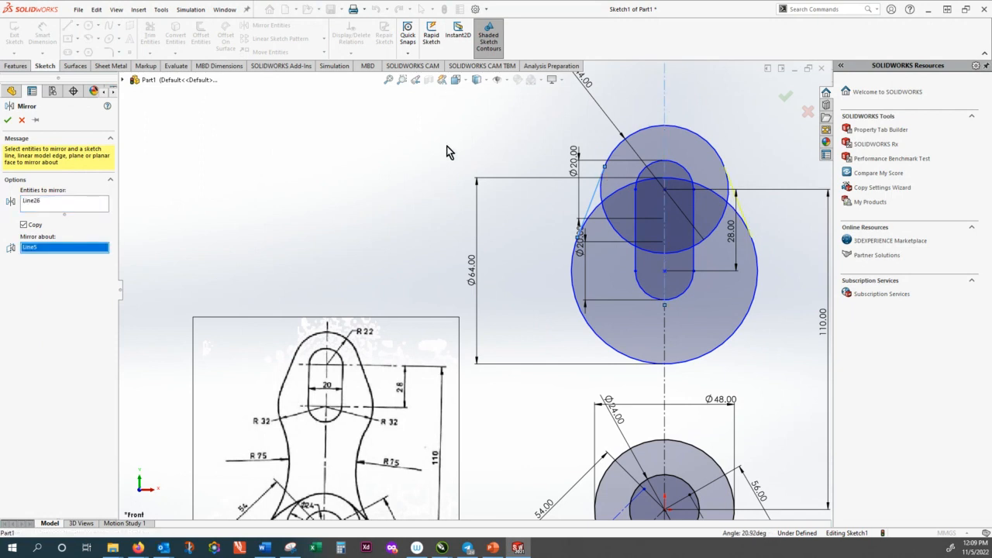
left_click(7, 120)
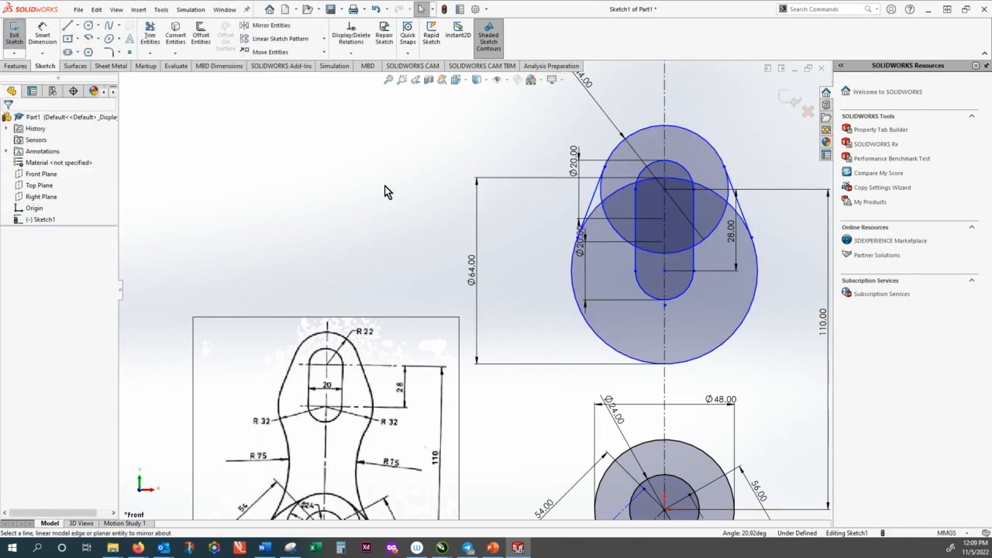
Trim the inner arcs of the 44 mm and 64 mm circles between the tangent lines, leaving one closed outline around the slot
left_click(154, 56)
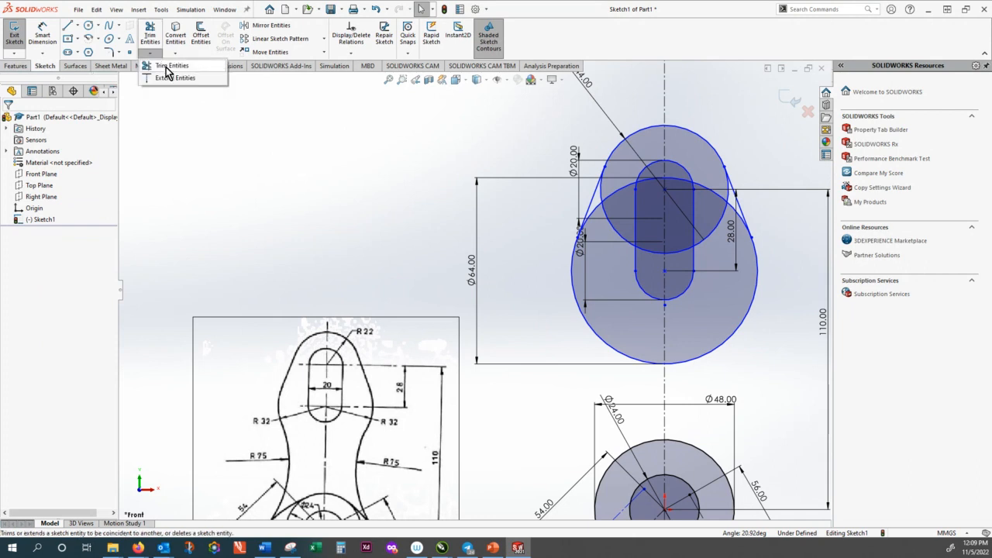
left_click(168, 65)
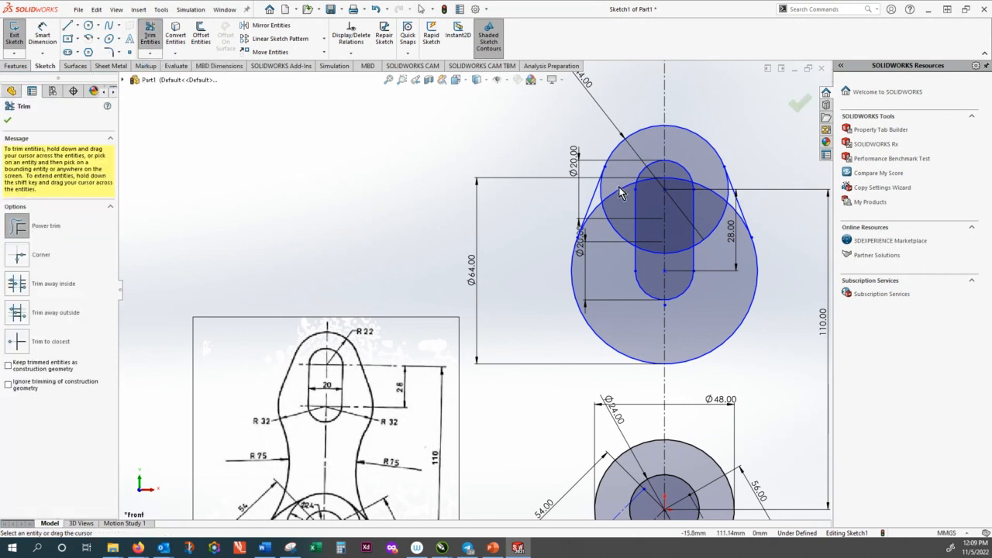
left_click_drag(618, 186, 615, 226)
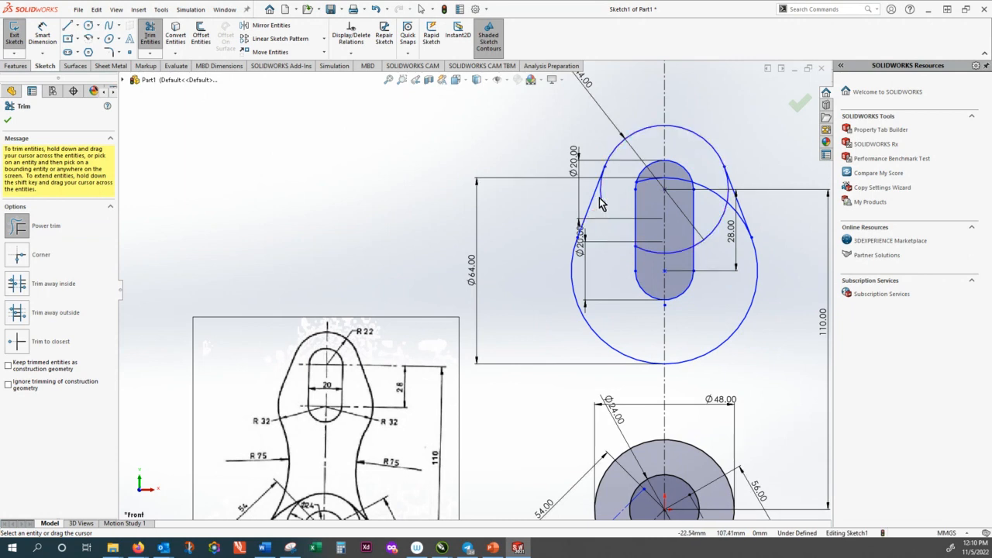
left_click_drag(600, 208, 607, 198)
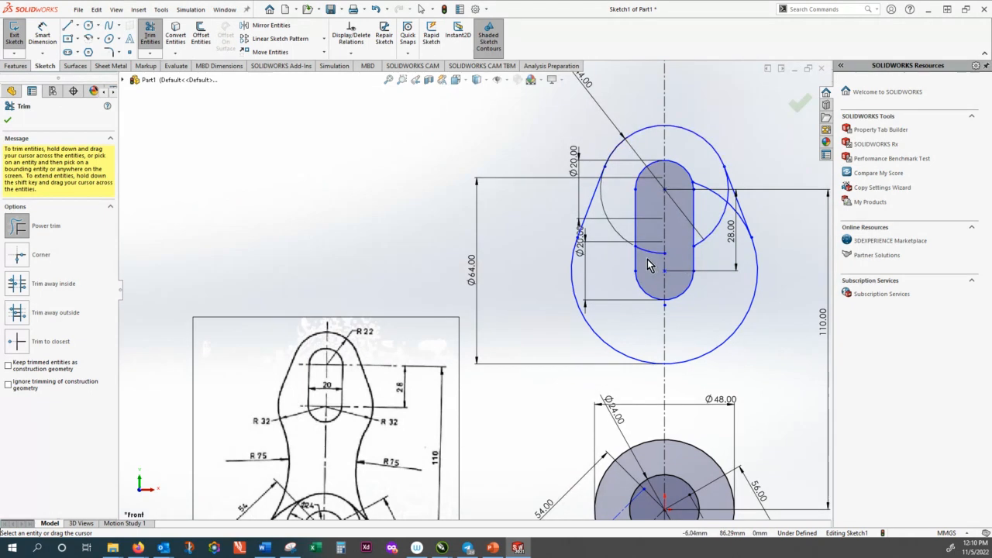
mouse_move(649, 265)
left_mouse_down()
mouse_move(708, 248)
mouse_move(701, 229)
mouse_move(719, 190)
mouse_move(730, 200)
left_mouse_up()
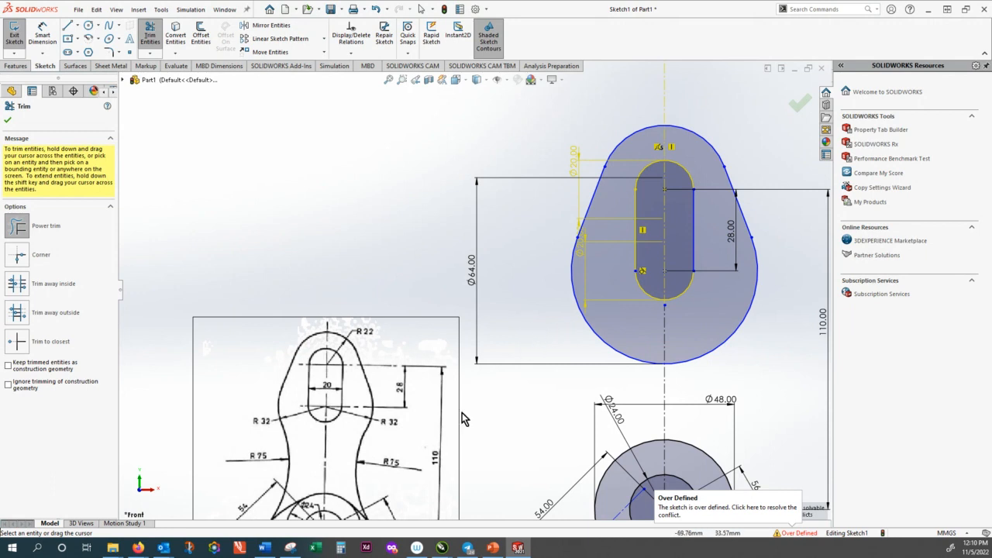
scroll(375, 432, "up", 3)
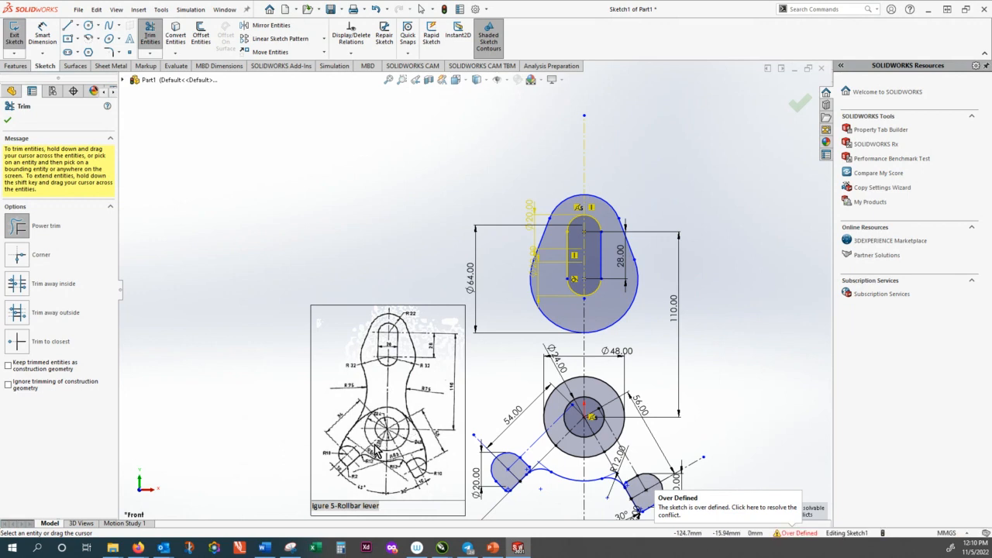
scroll(377, 453, "down", 1)
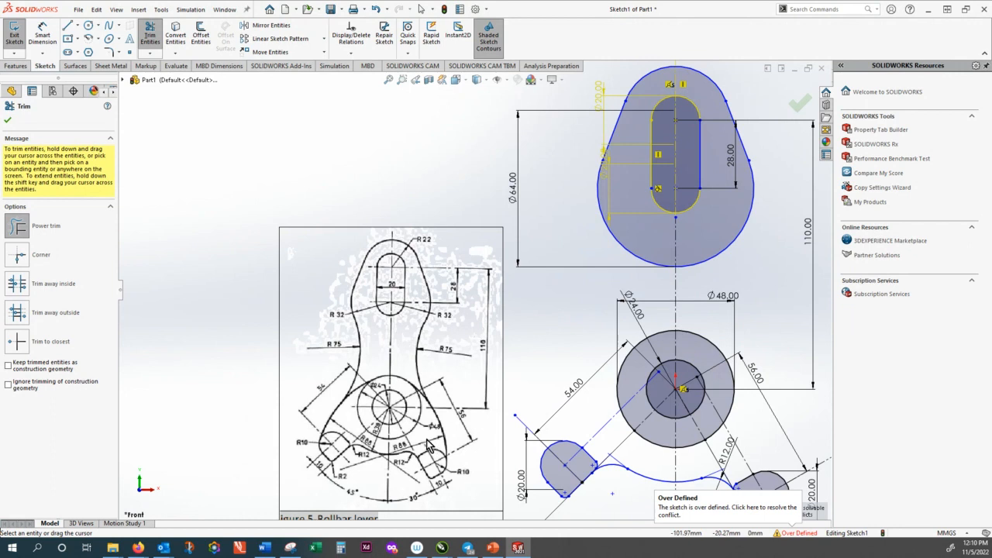
scroll(391, 438, "down", 1)
scroll(375, 454, "down", 1)
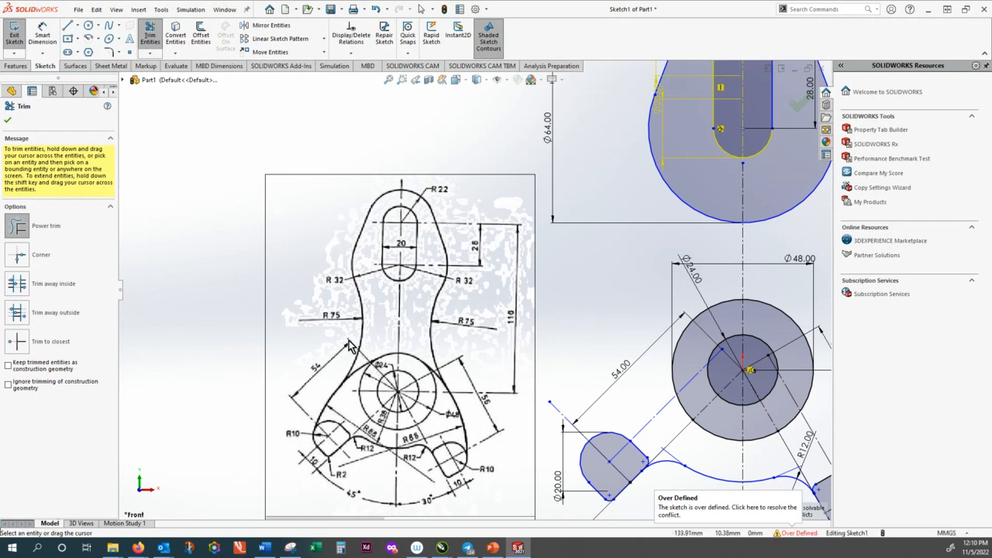
key("z")
key("z")
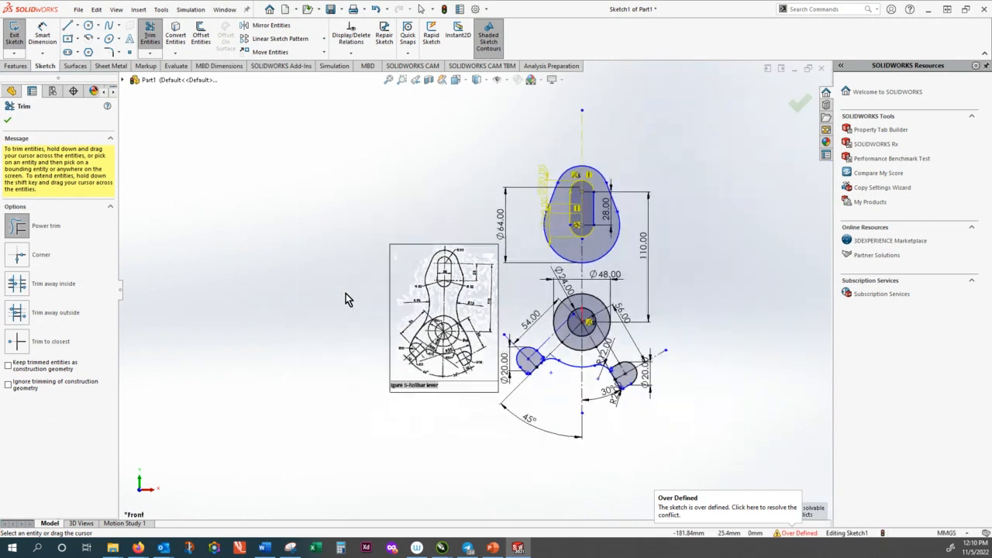
left_click(88, 26)
left_click(210, 297)
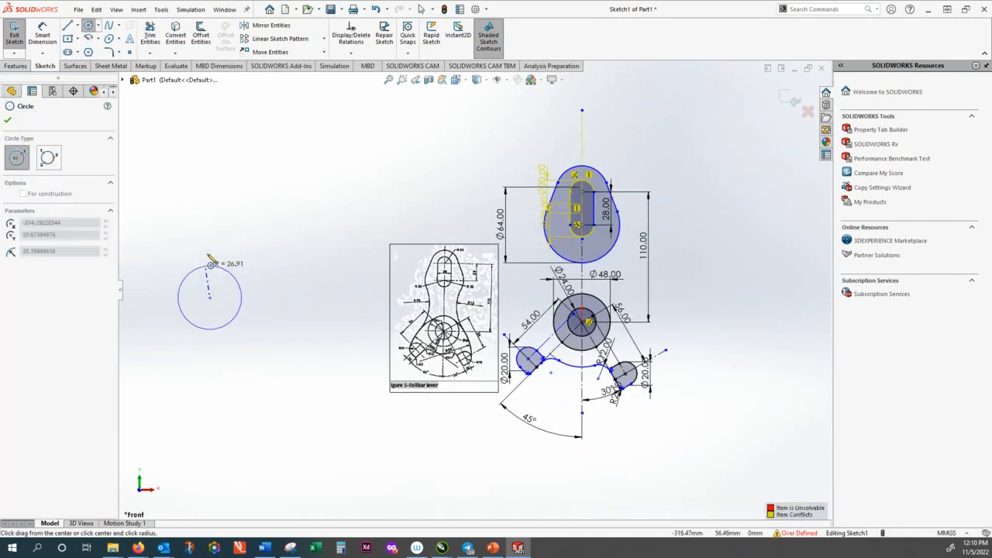
left_click(210, 239)
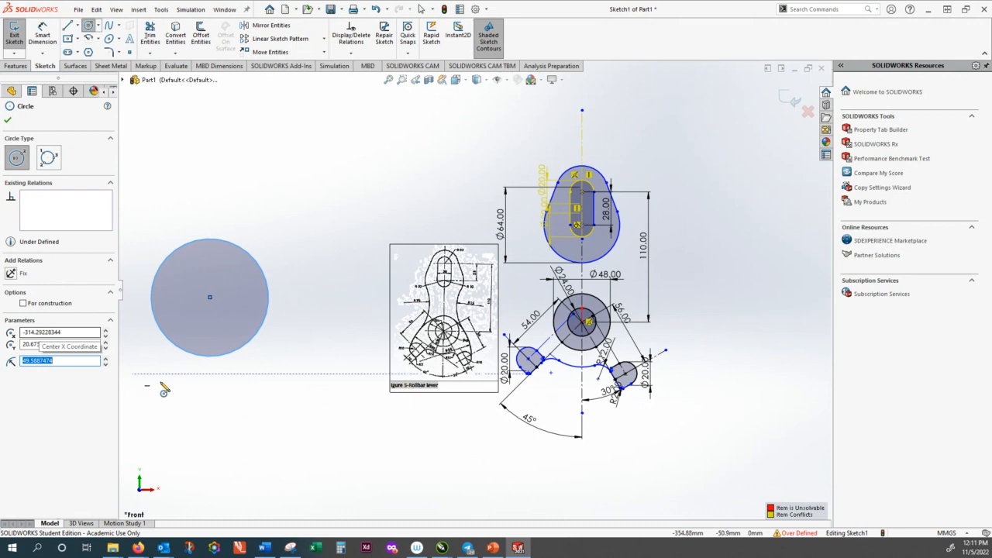
key("Escape")
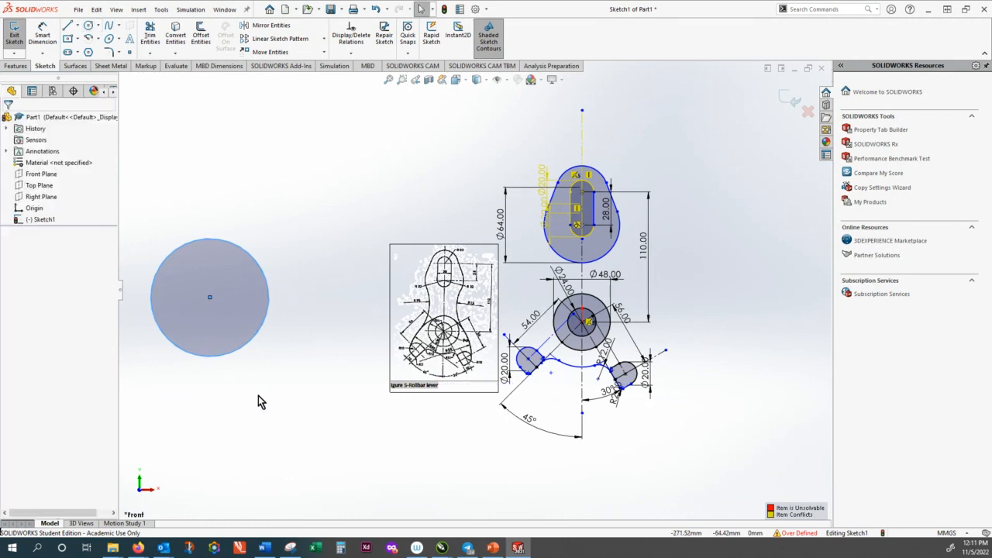
left_click(230, 356)
key("Delete")
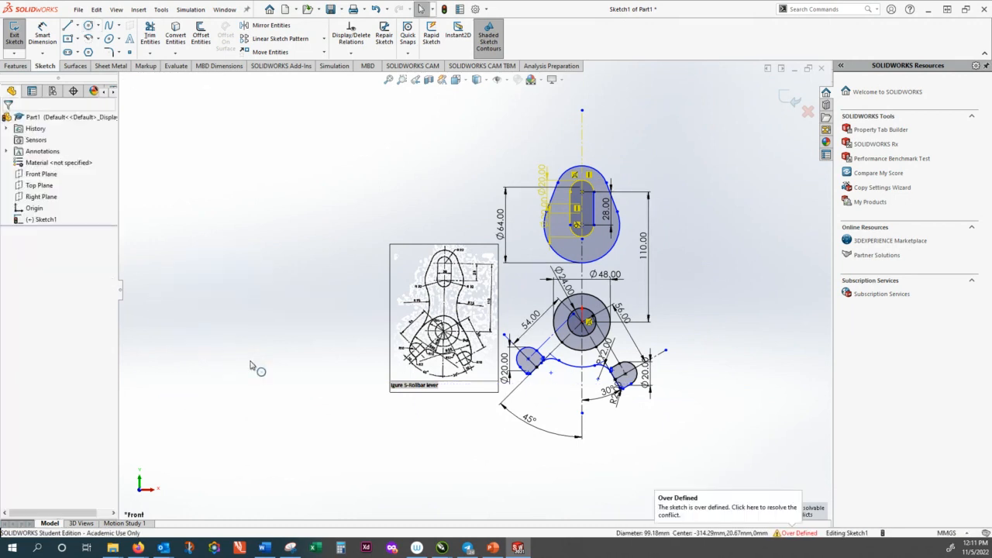
left_click(88, 25)
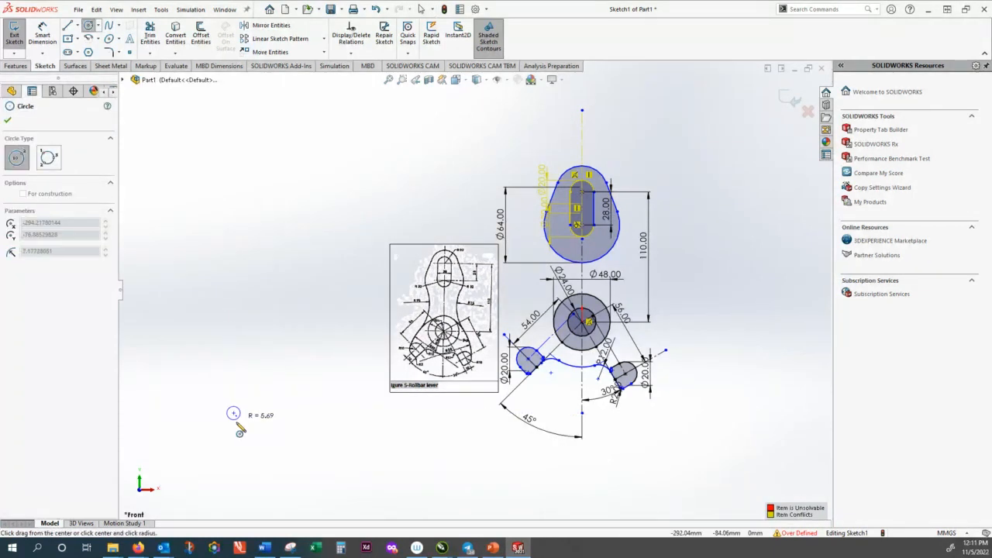
key("Escape")
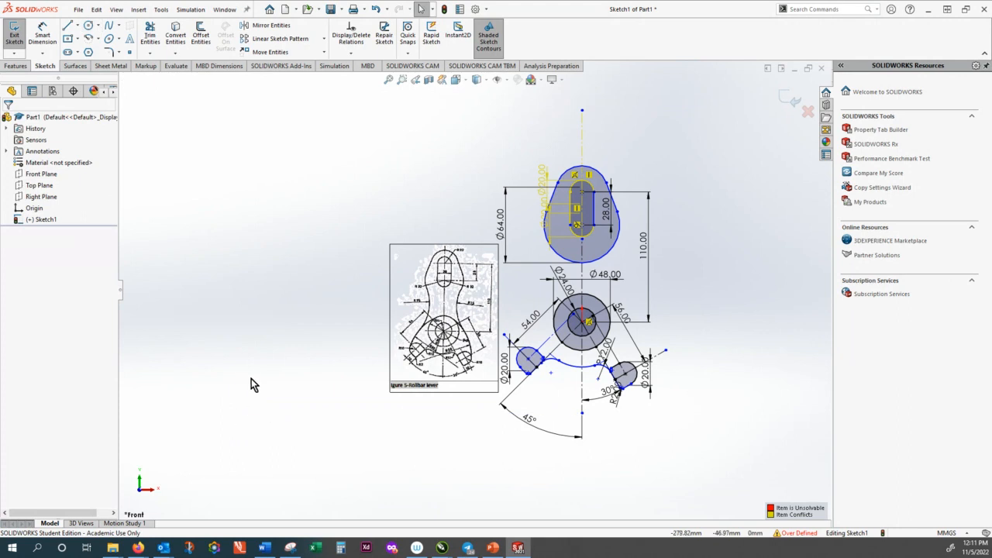
Draw a circle with an 88 mm radius in the empty area below and left of the reference drawing
left_click(87, 25)
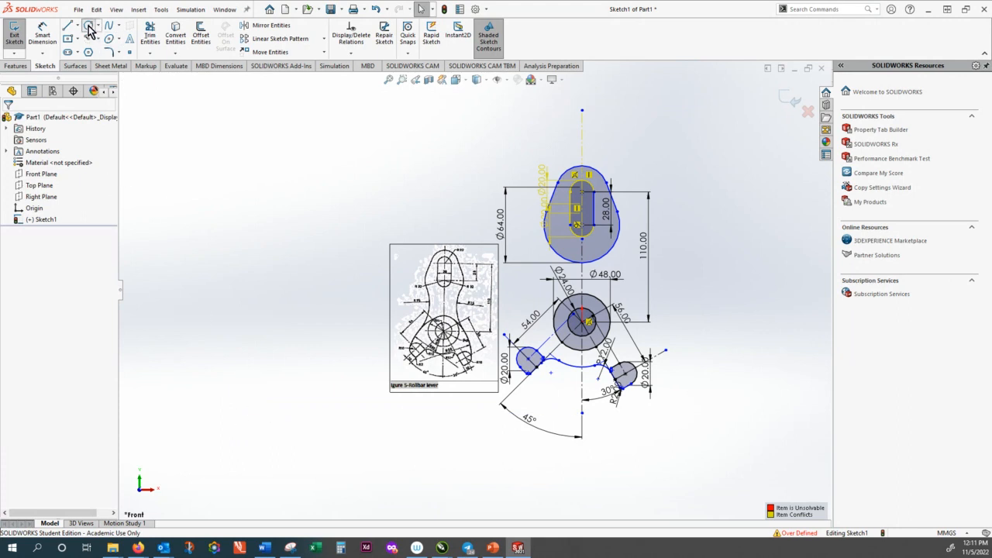
left_click(223, 465)
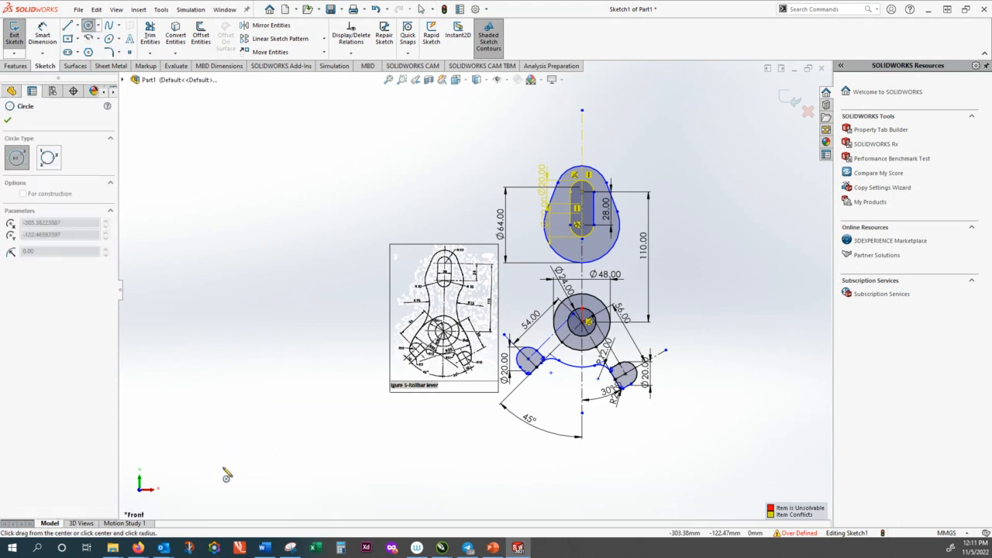
left_click(245, 410)
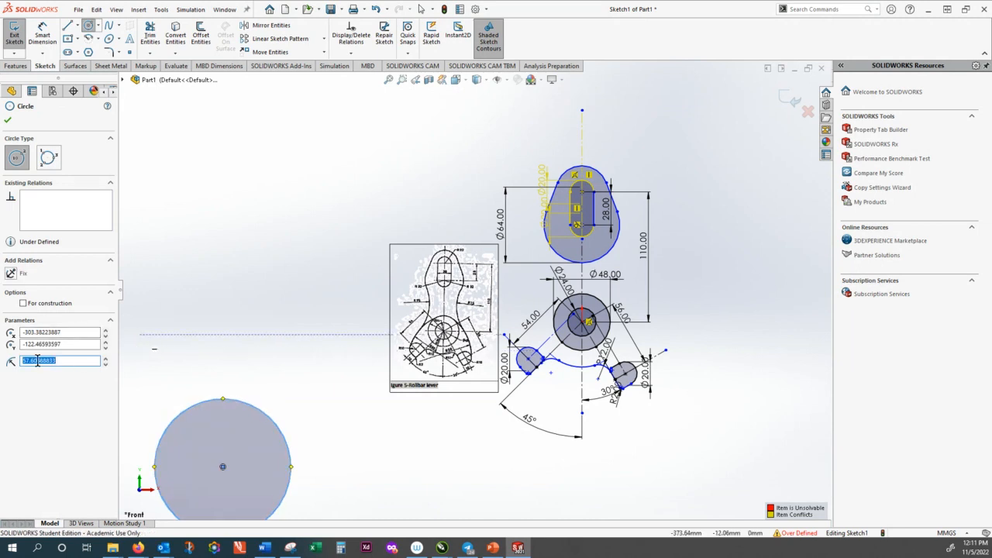
type("88")
key("Return")
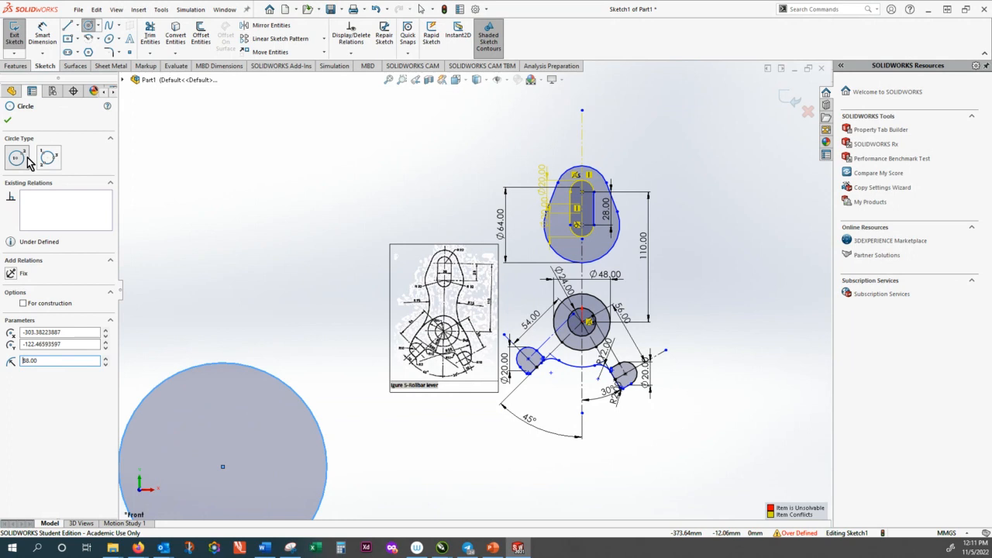
left_click(7, 124)
Dimension the diameter of the new large circle, placing the dimension above it
left_click(42, 35)
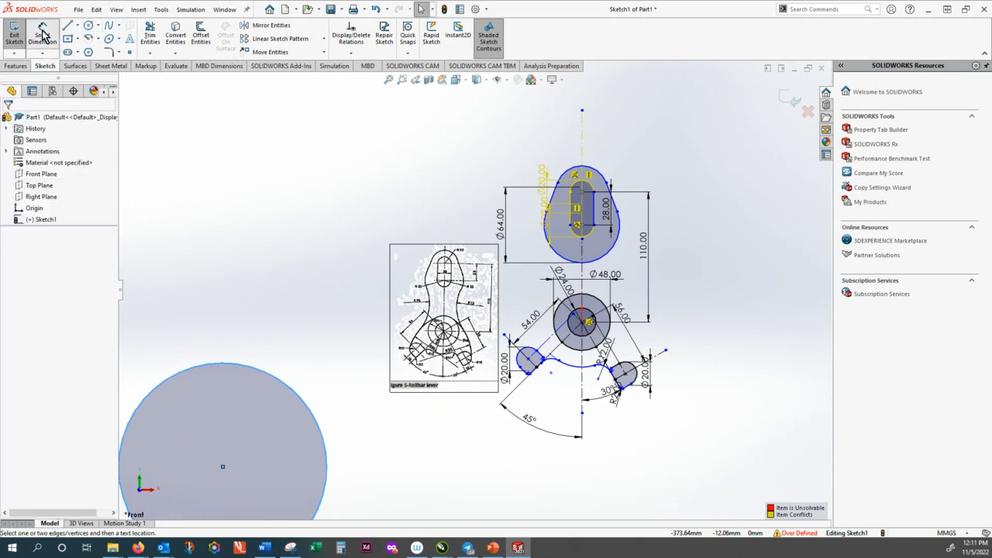
left_click(220, 364)
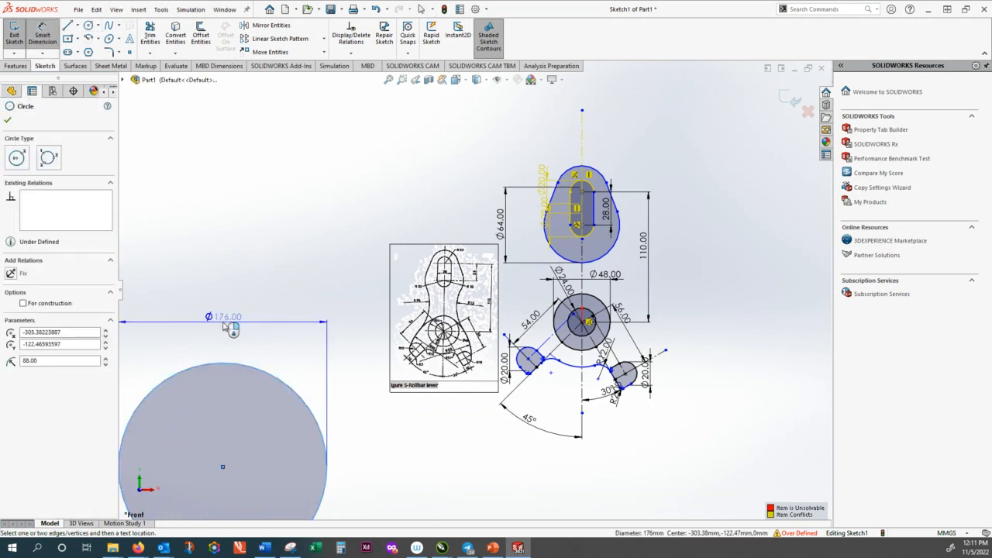
left_click(223, 326)
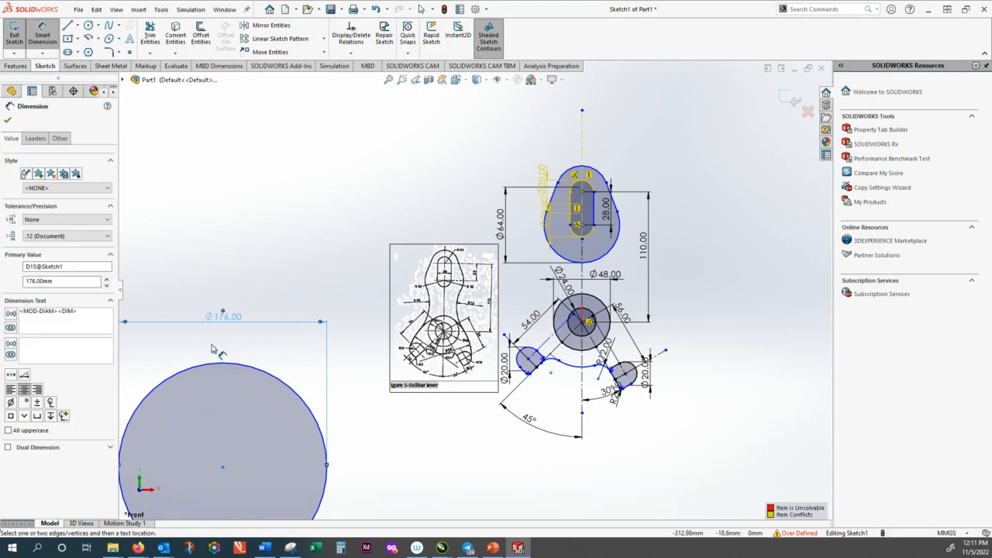
key("Escape")
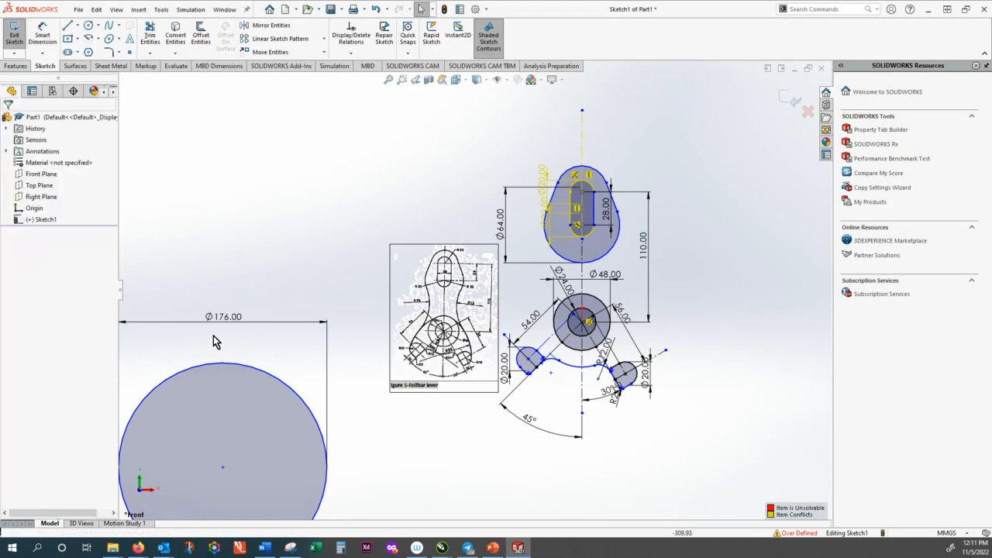
Try to move the large 176 mm circle by its center point toward the lever sketch
left_click(223, 468)
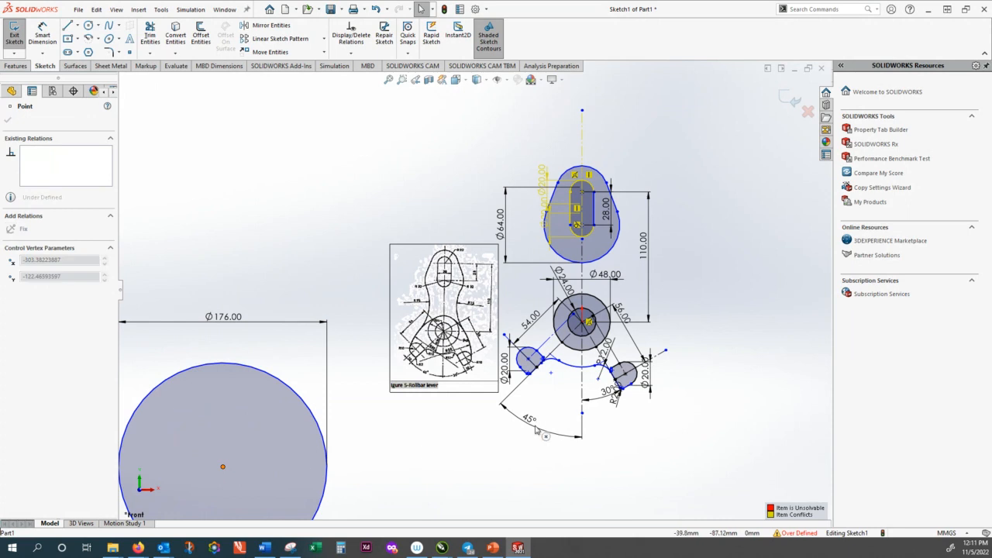
left_click(413, 475)
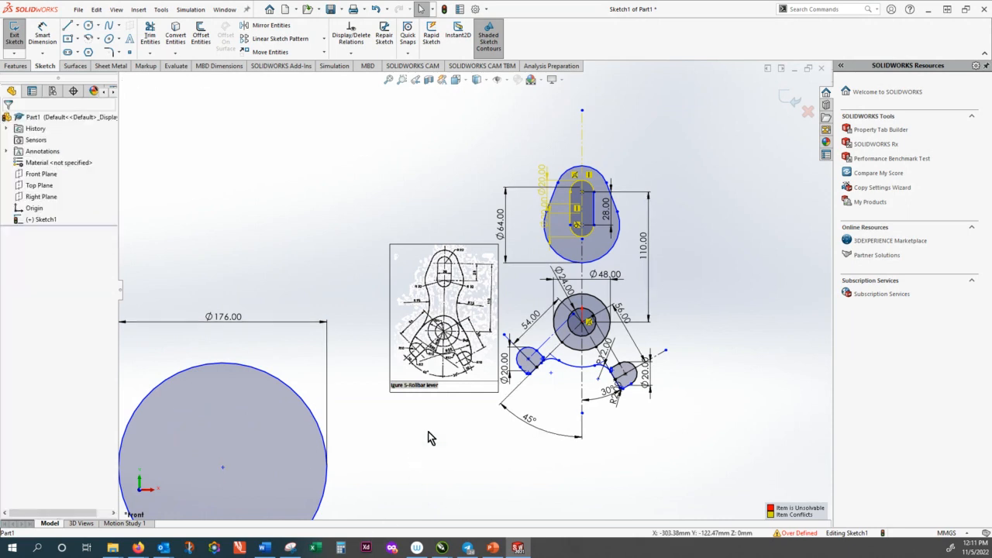
left_click_drag(223, 468, 440, 420)
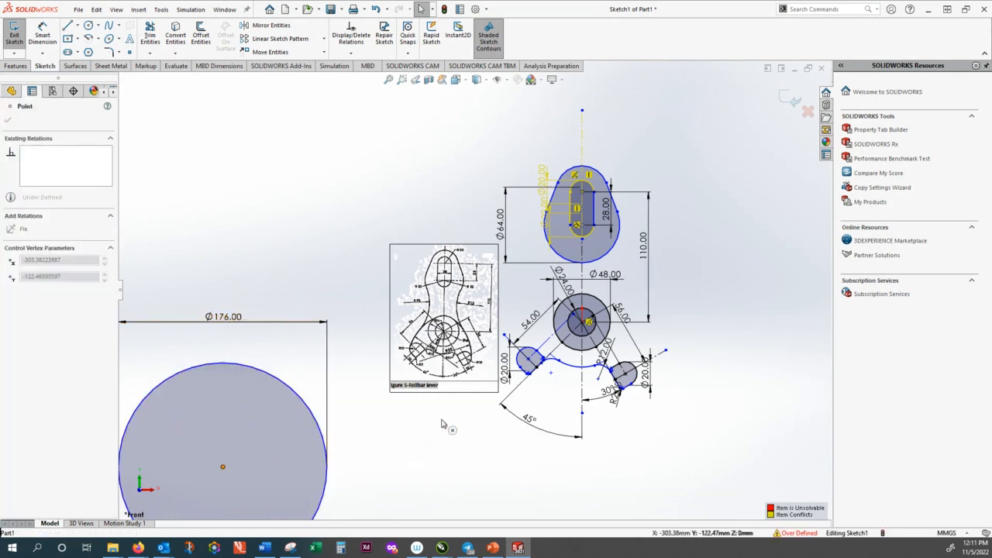
left_click(373, 413)
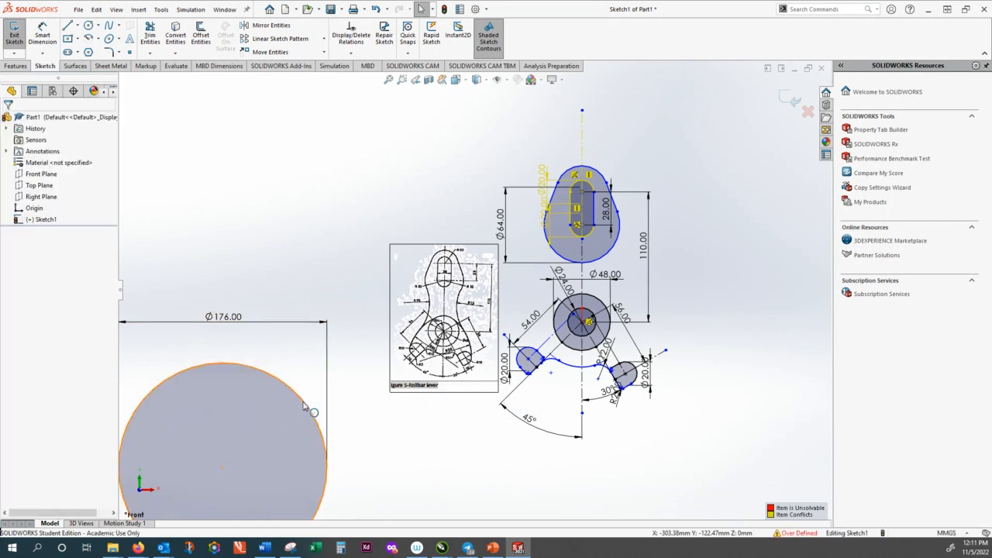
left_click(229, 475)
mouse_move(223, 467)
left_mouse_down()
mouse_move(411, 445)
mouse_move(378, 446)
left_mouse_up()
scroll(378, 443, "down", 5)
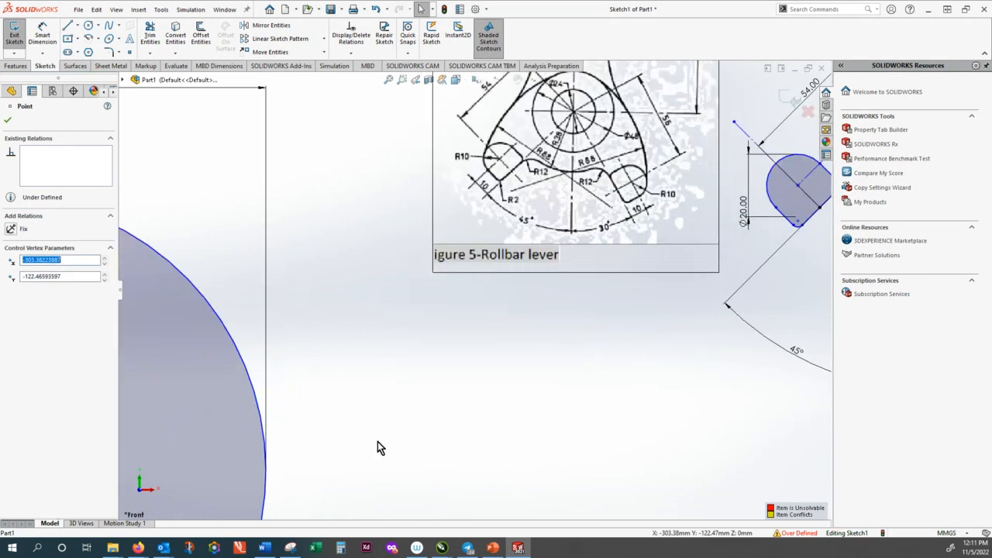
scroll(378, 442, "up", 6)
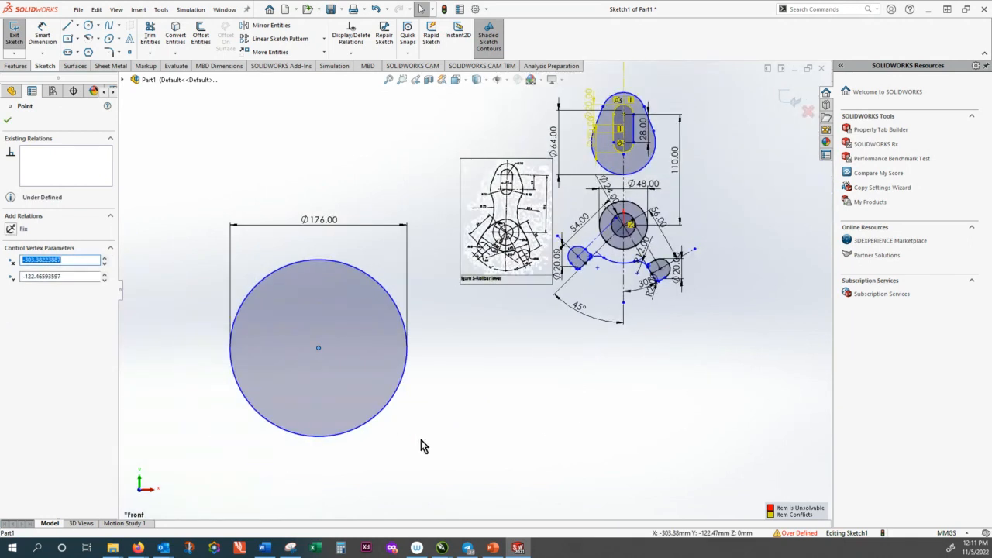
key("Escape")
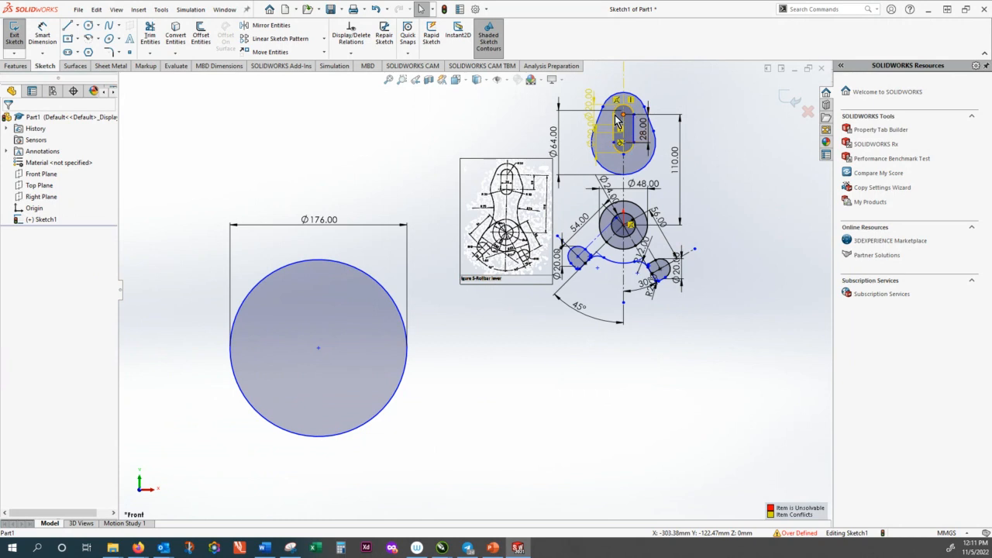
Delete the left vertical side line of the slot inside the upper outline
scroll(620, 127, "down", 3)
scroll(619, 126, "down", 3)
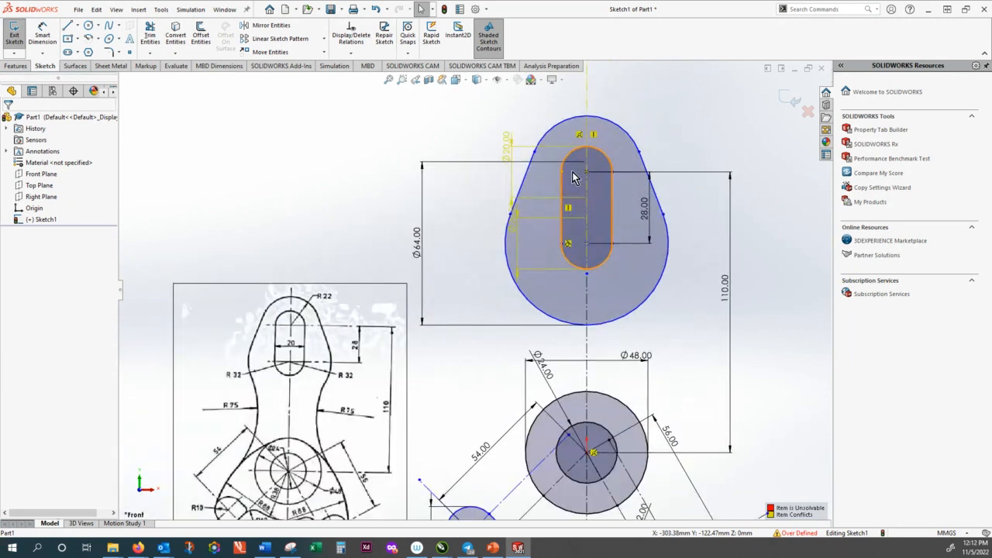
scroll(576, 265, "down", 1)
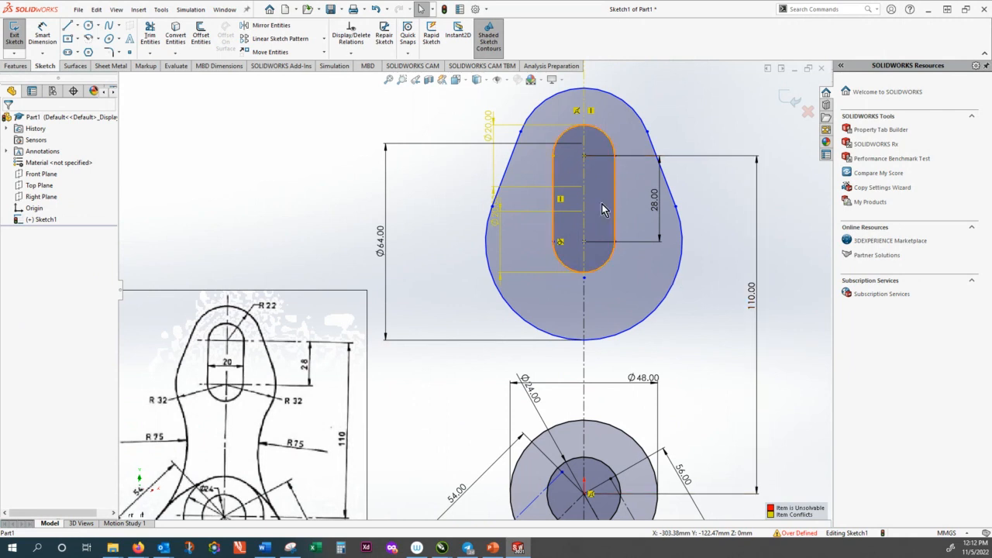
left_click(555, 204)
key("Delete")
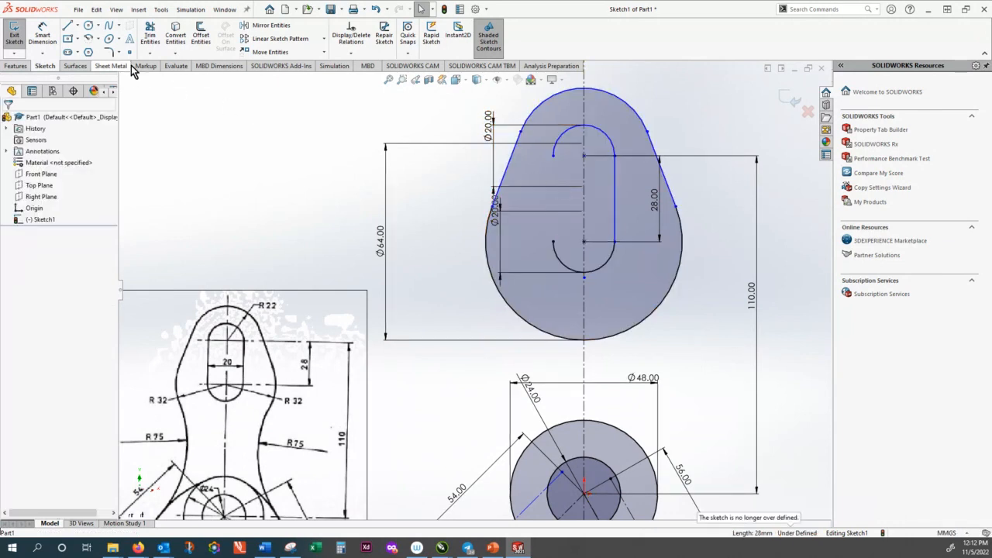
Redraw the slot's left side as a vertical line joining the ends of its upper and lower arcs
left_click(67, 25)
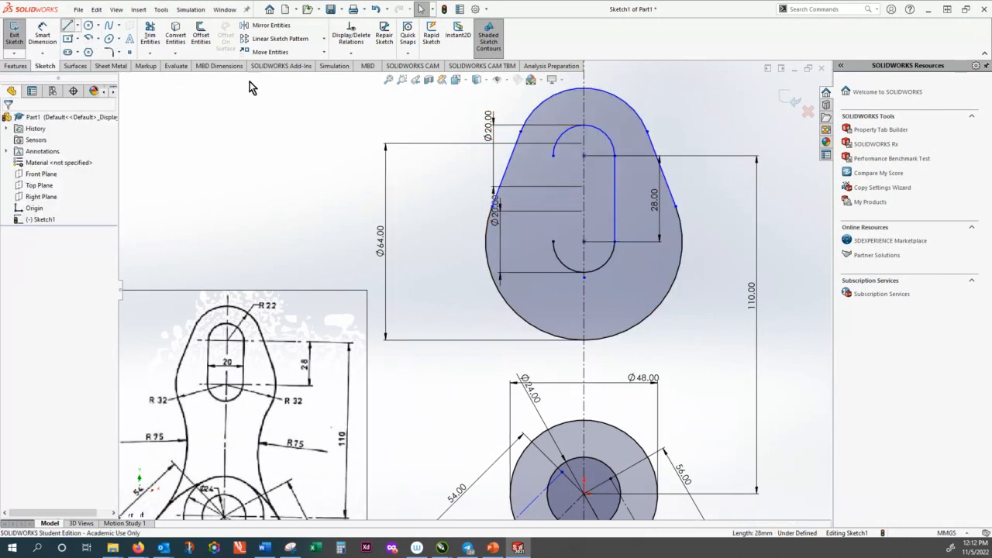
left_click(552, 156)
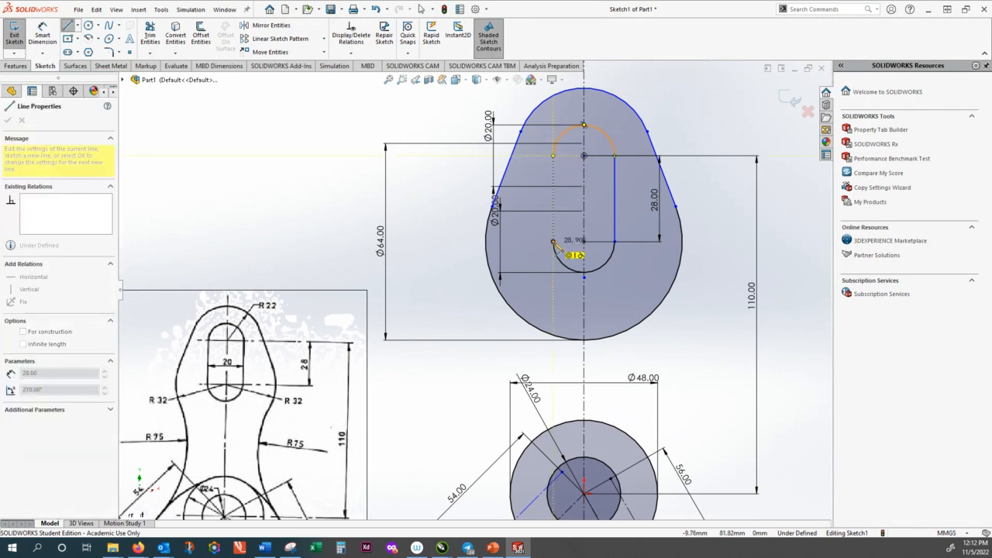
left_click(553, 241)
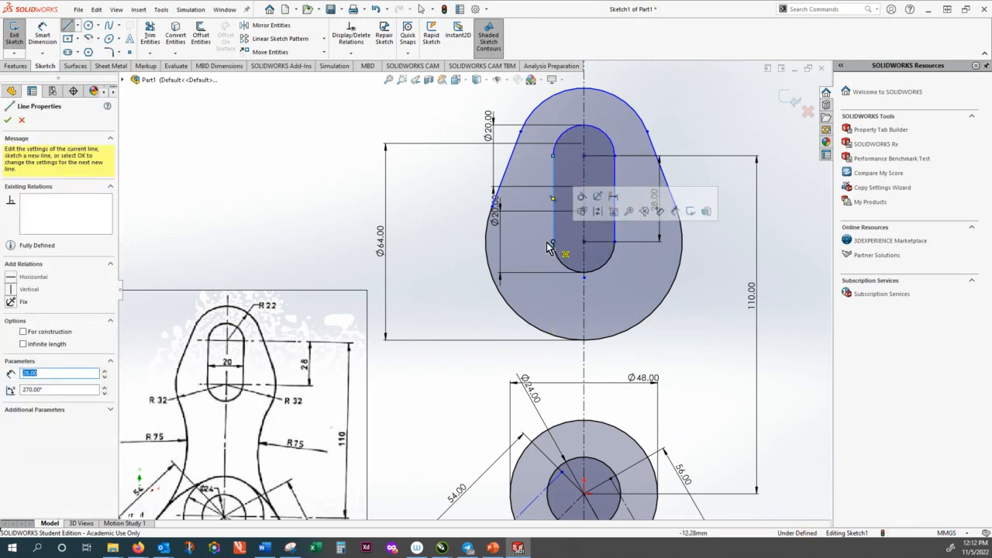
left_click(8, 120)
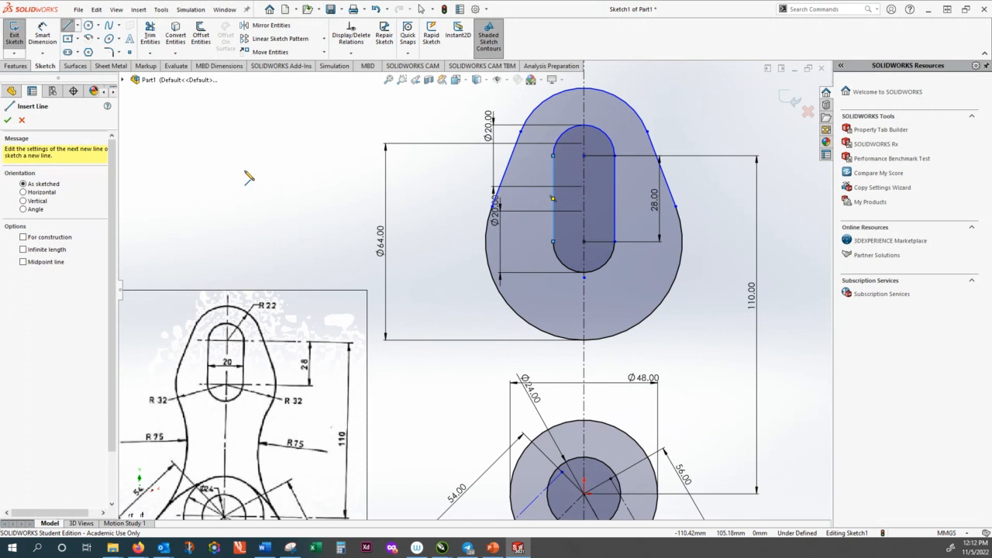
scroll(385, 188, "down", 3)
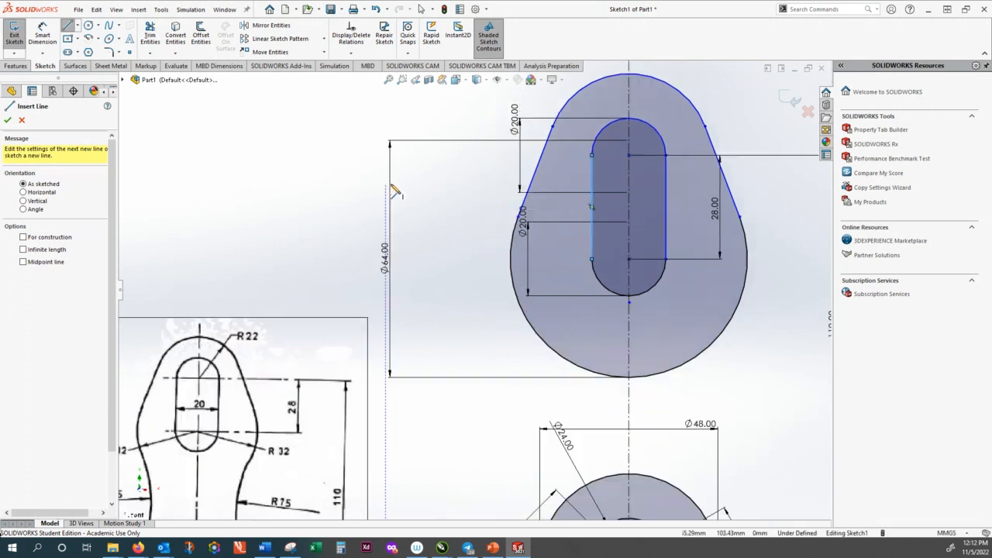
scroll(398, 188, "up", 5)
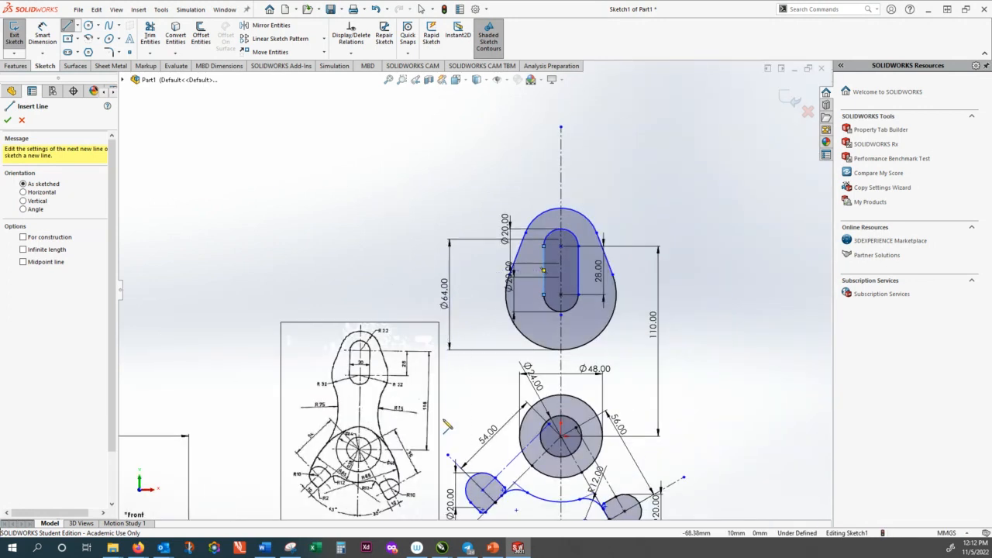
scroll(447, 427, "up", 6)
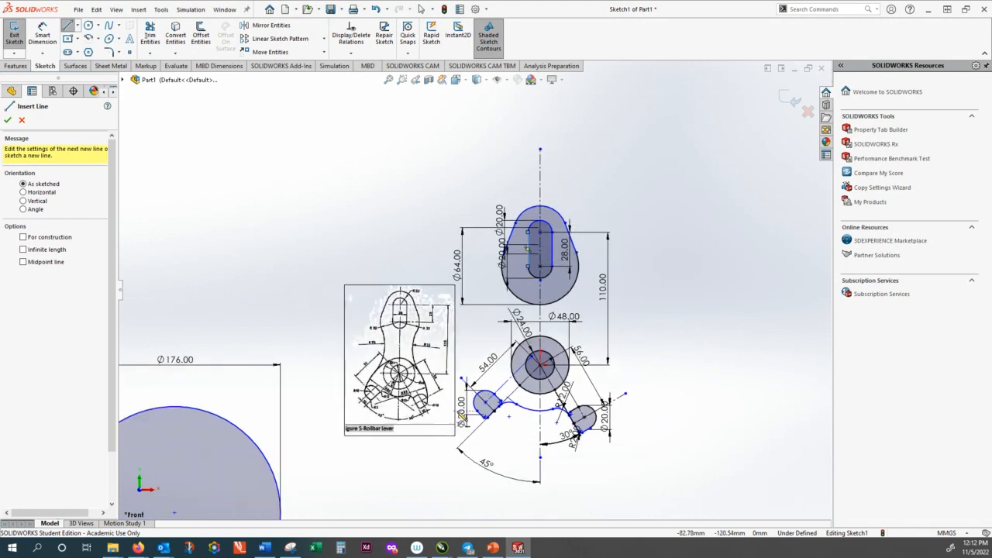
scroll(383, 458, "up", 1)
scroll(367, 435, "down", 2)
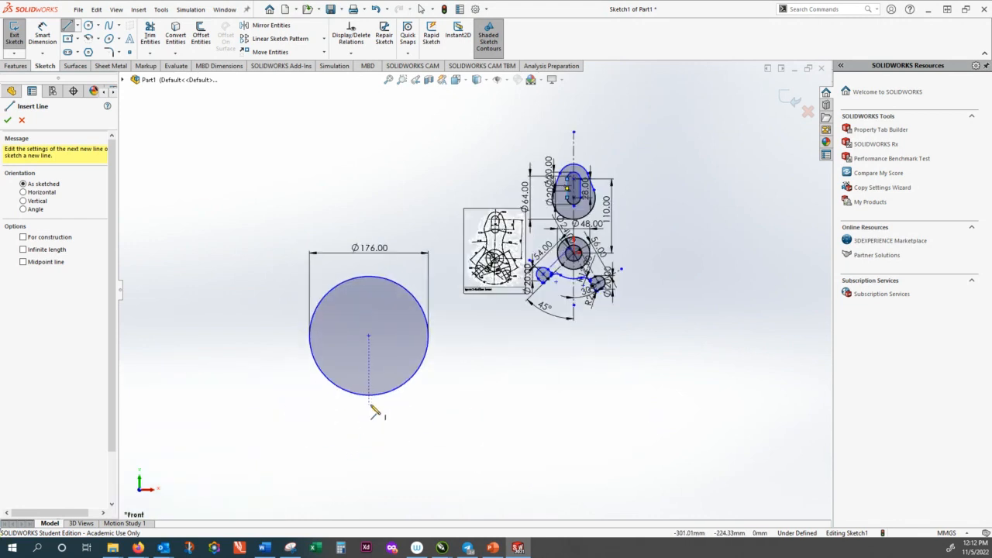
key("Escape")
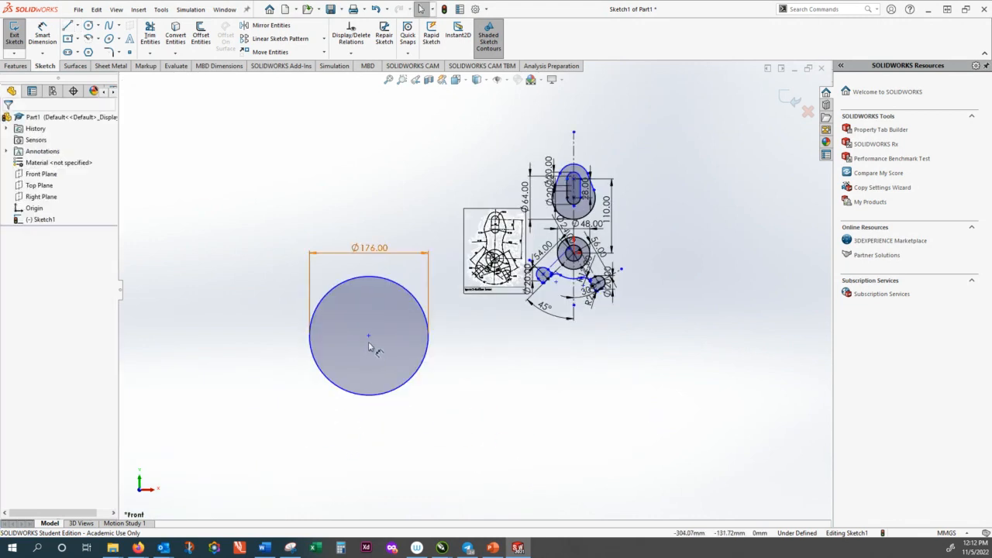
Move the large 176 mm circle over the lever's hub and lower arms, centered slightly right of the vertical centerline
mouse_move(400, 333)
left_mouse_down()
mouse_move(521, 339)
mouse_move(603, 321)
mouse_move(609, 293)
mouse_move(611, 301)
left_mouse_up()
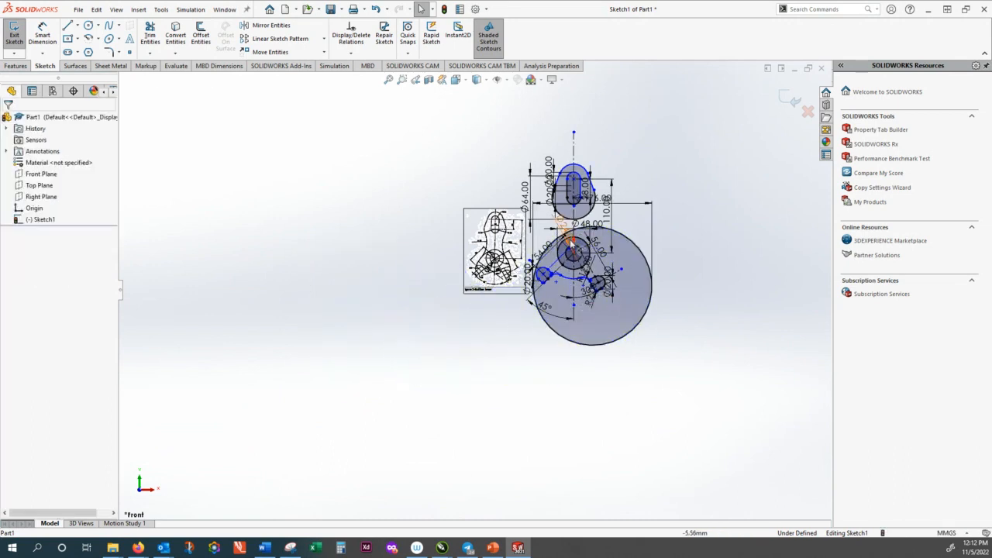
key("z")
key("z")
scroll(533, 283, "down", 6)
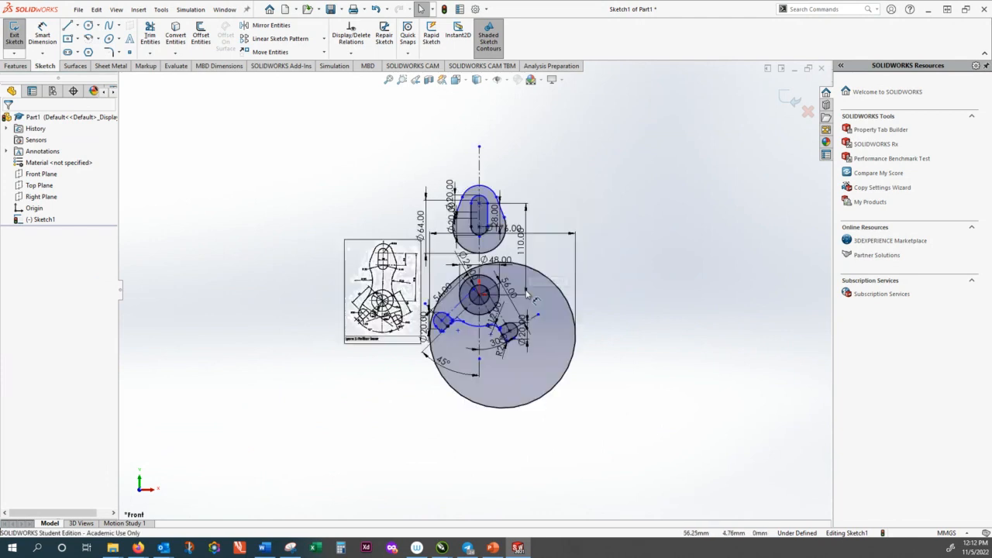
scroll(546, 298, "up", 1)
scroll(538, 313, "down", 3)
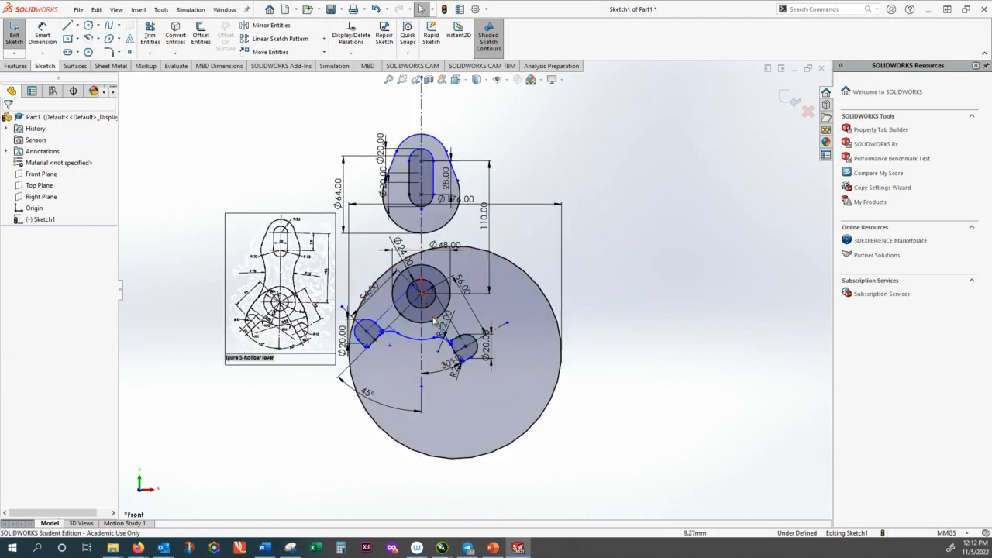
Undo the large circle's move over the hub and lower arms
left_click(512, 266)
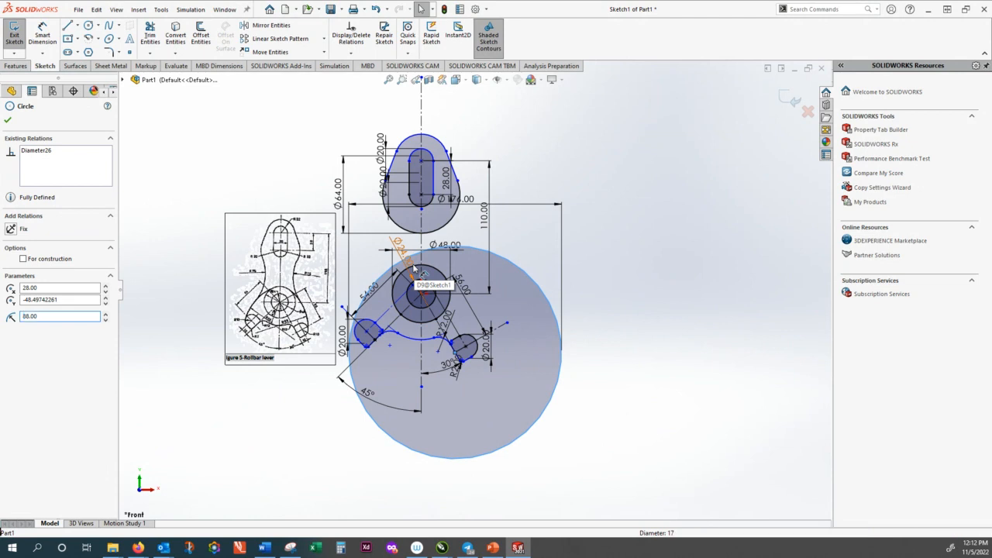
left_click(476, 255)
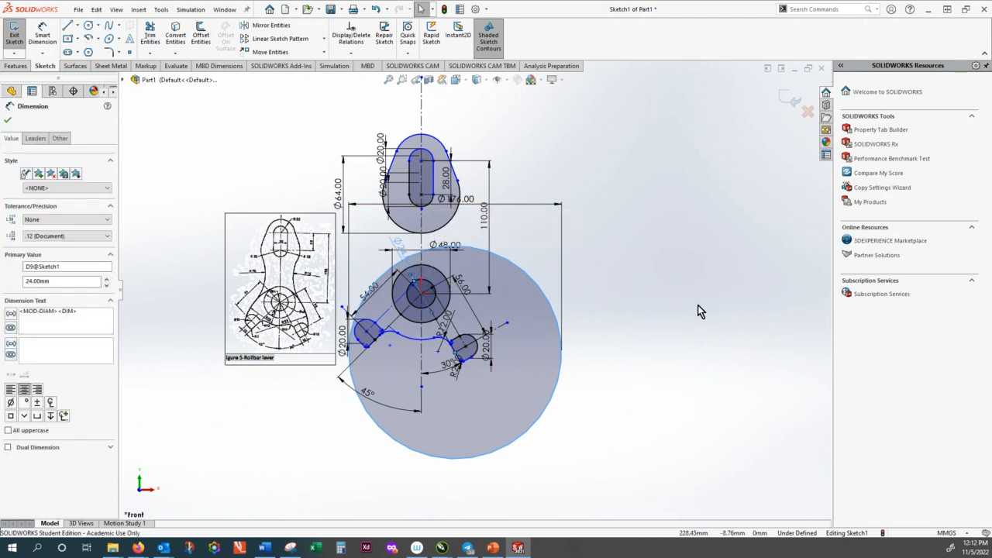
key("ctrl+z")
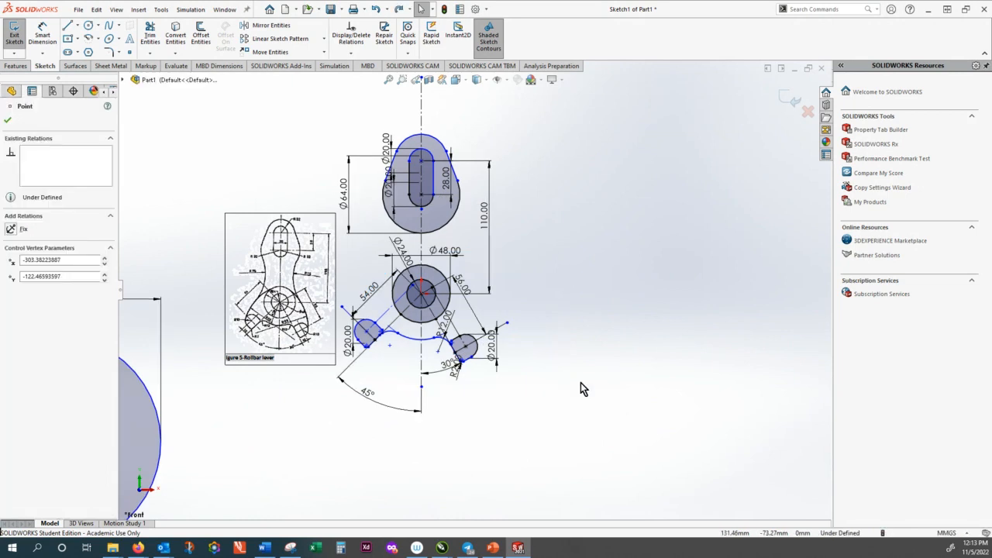
Move the large 176 mm circle by its center into the empty area below and right of the lever sketch
scroll(605, 374, "up", 3)
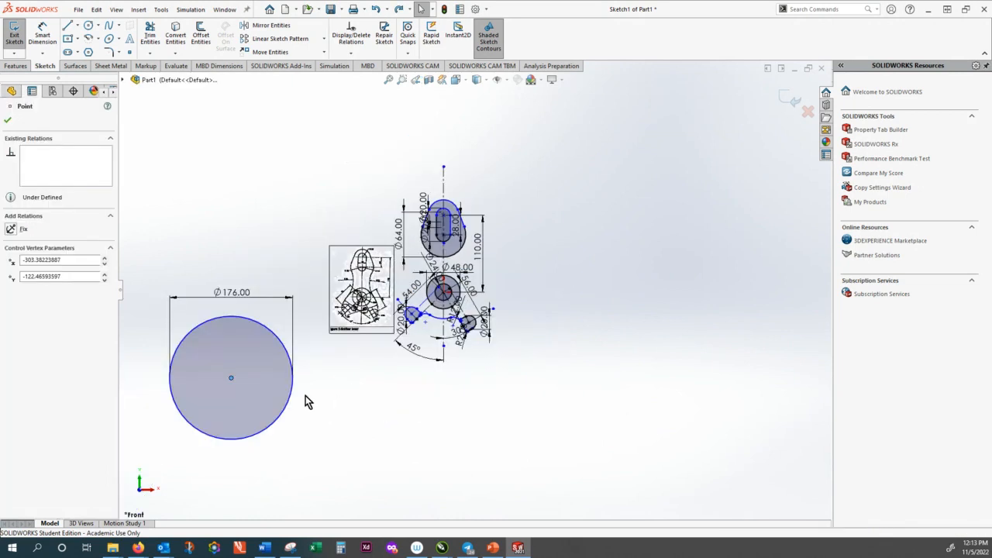
left_click_drag(230, 378, 575, 399)
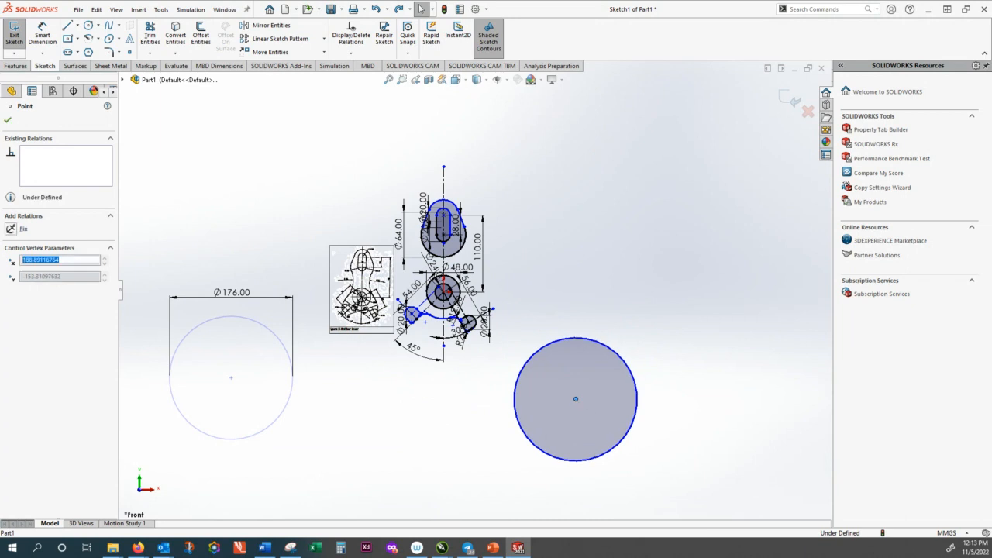
Add a tangent relation between the large 176 mm circle and the 48 mm hub circle
left_click(561, 344)
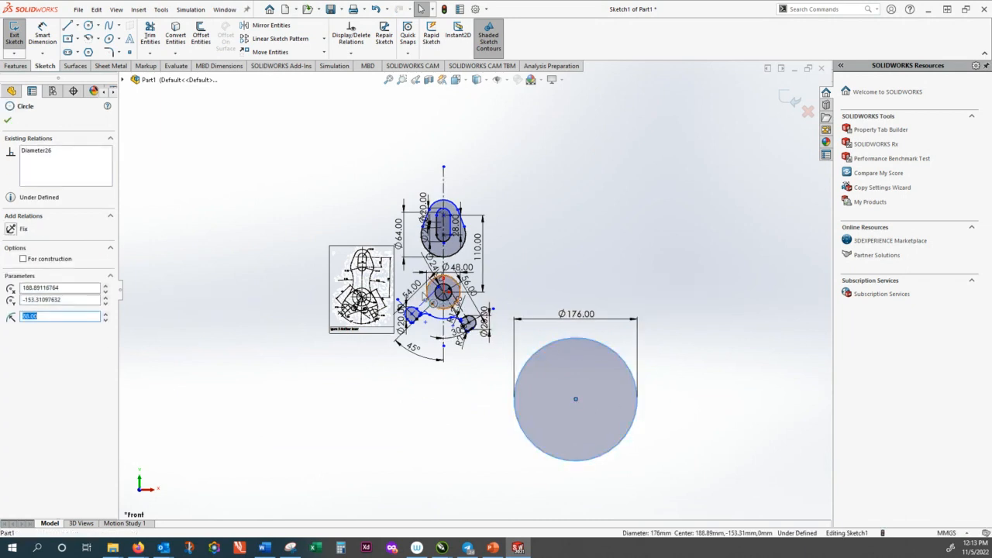
left_click(430, 282, "ctrl")
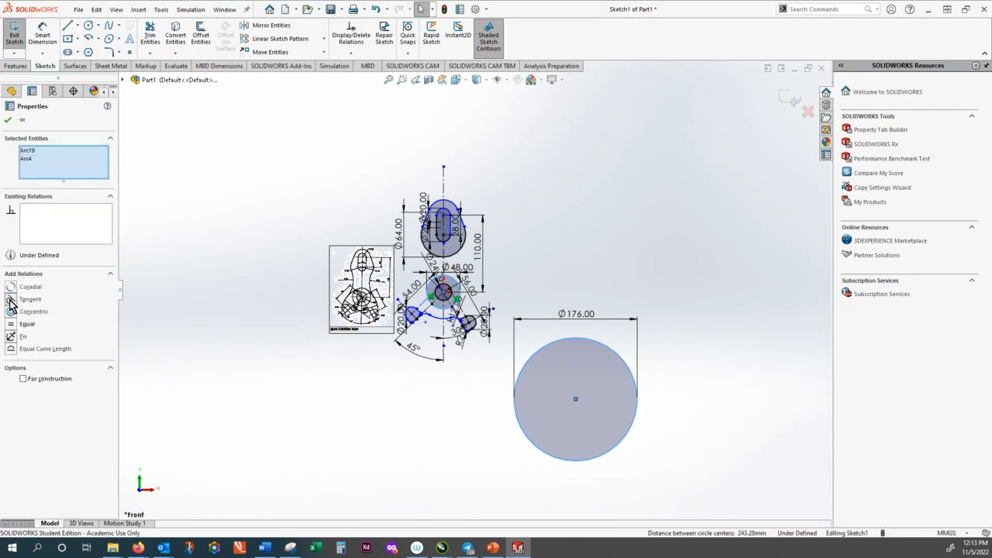
left_click(11, 301)
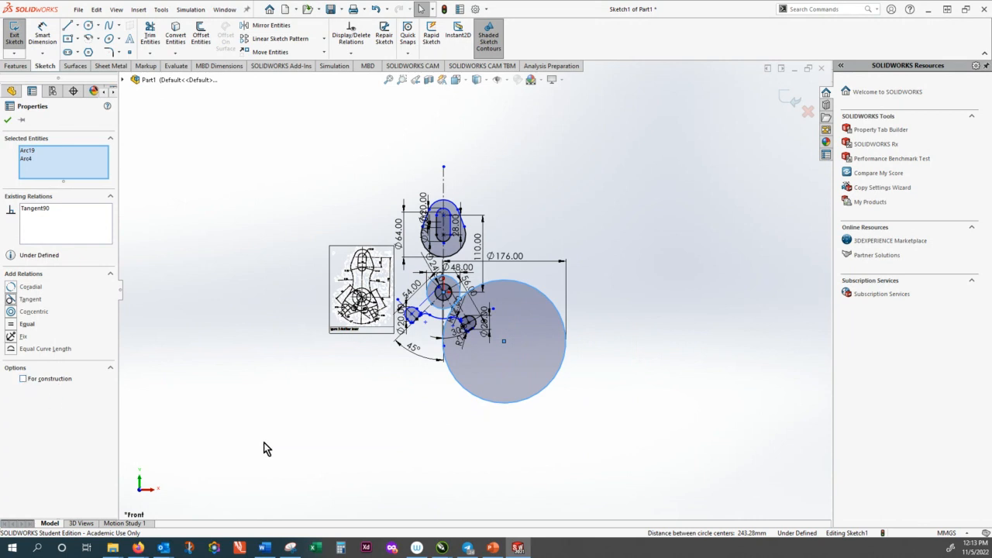
left_click(302, 430)
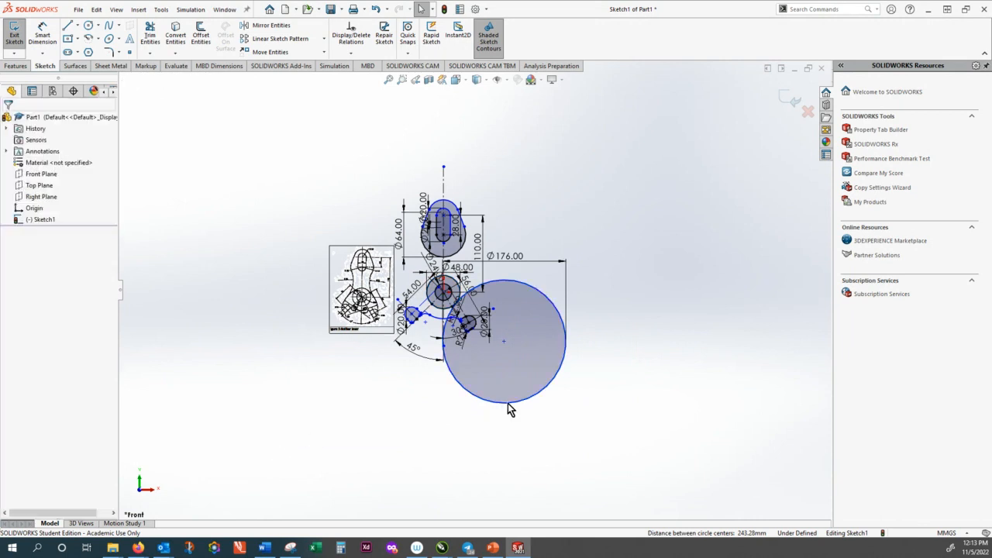
Undo the tangent relation between the large circle and the hub circle
scroll(493, 333, "down", 1)
left_click(494, 334)
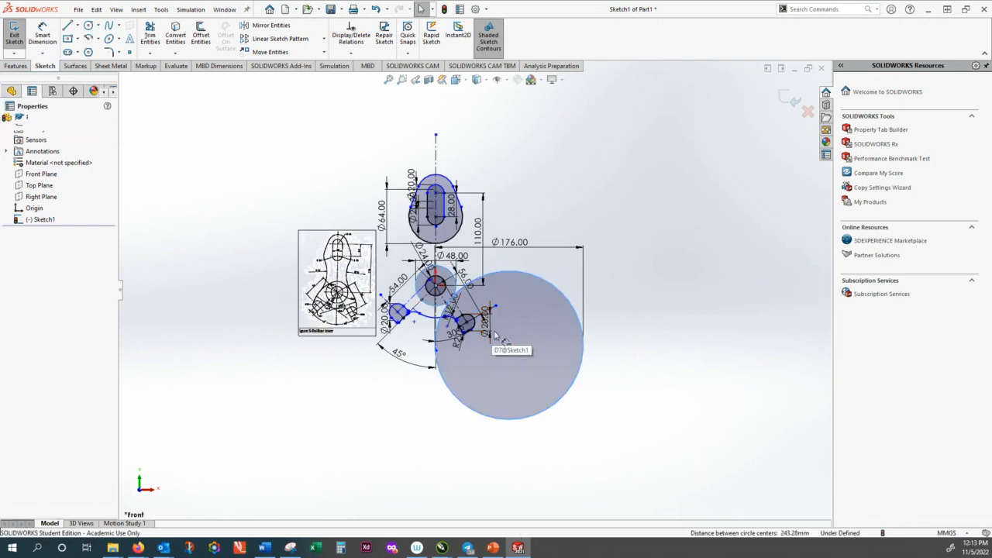
key("ctrl+z")
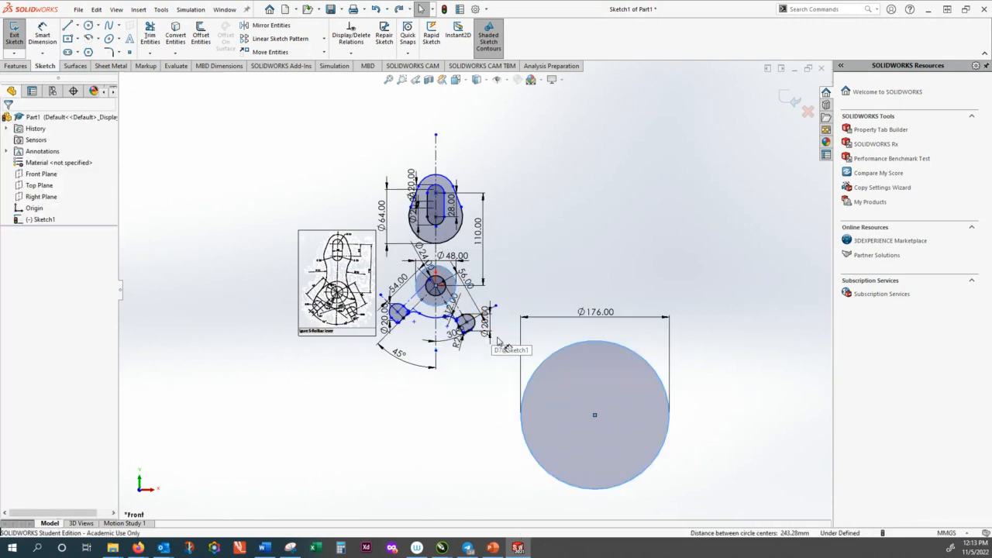
scroll(491, 346, "up", 2)
scroll(491, 345, "down", 3)
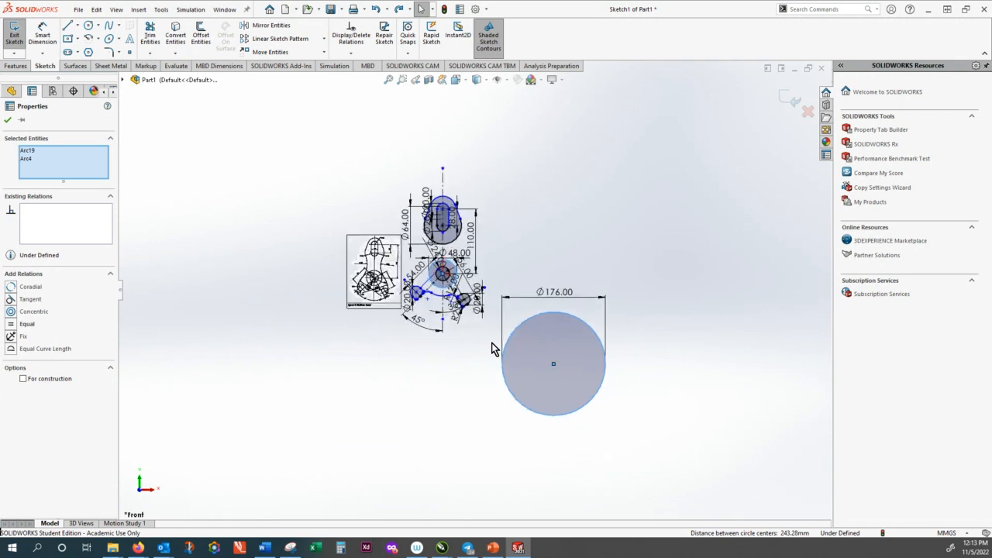
scroll(423, 186, "down", 3)
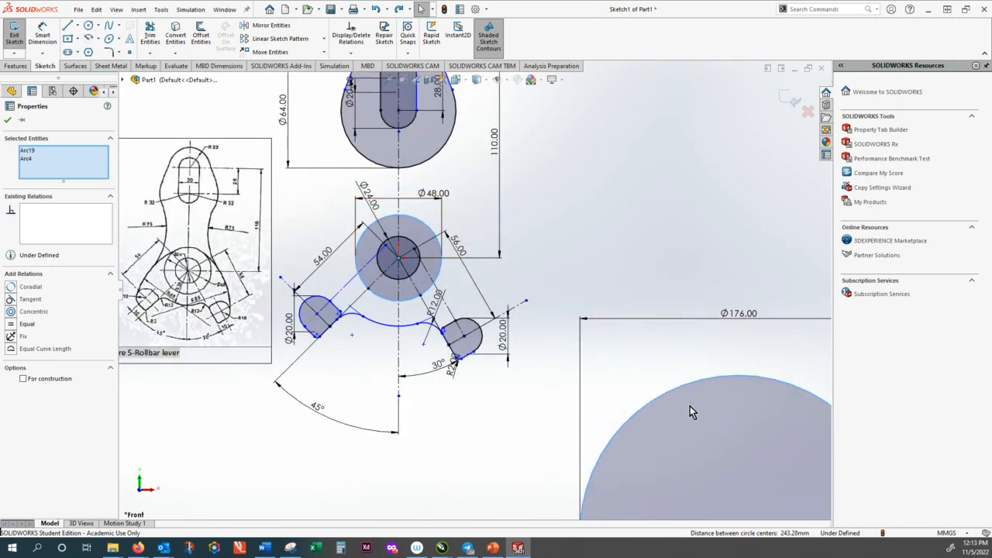
Reposition the large 176 mm circle by its center in the empty area below and right of the lever sketch
key("f")
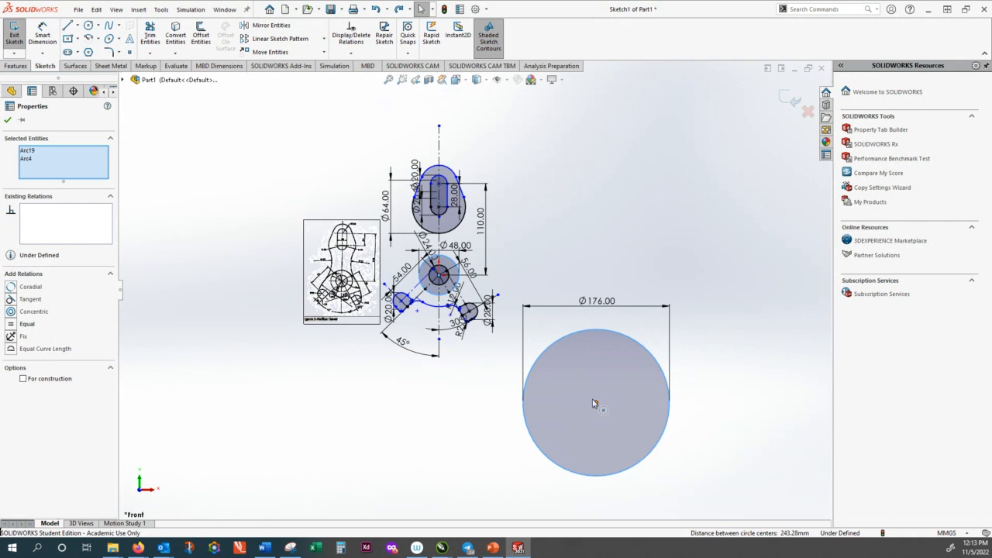
left_click_drag(593, 403, 558, 243)
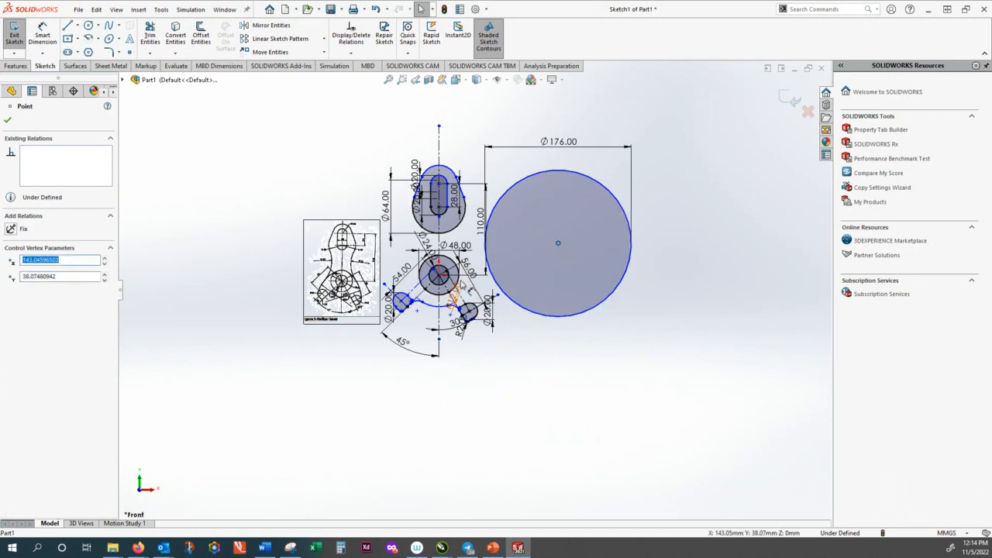
scroll(461, 287, "down", 3)
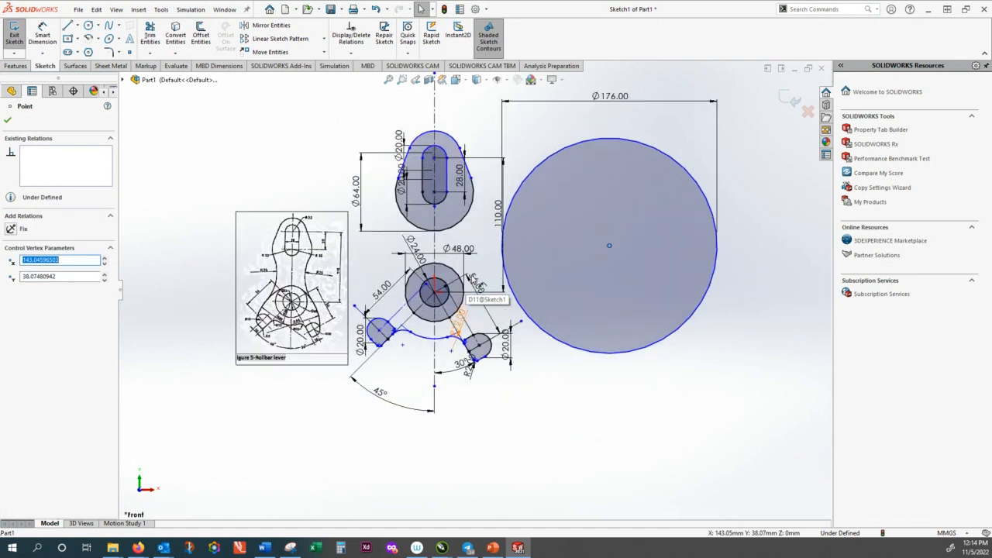
scroll(468, 279, "down", 1)
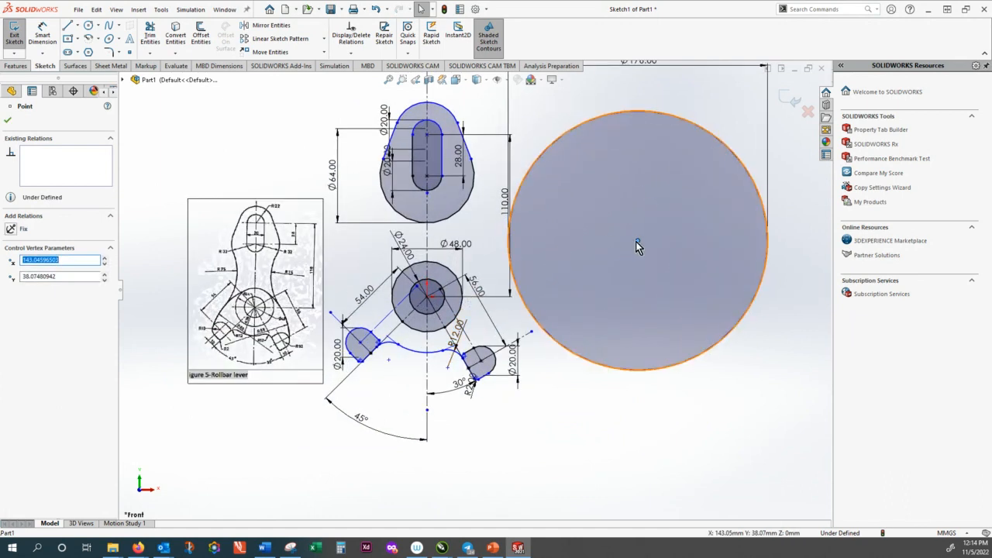
left_click_drag(637, 245, 648, 437)
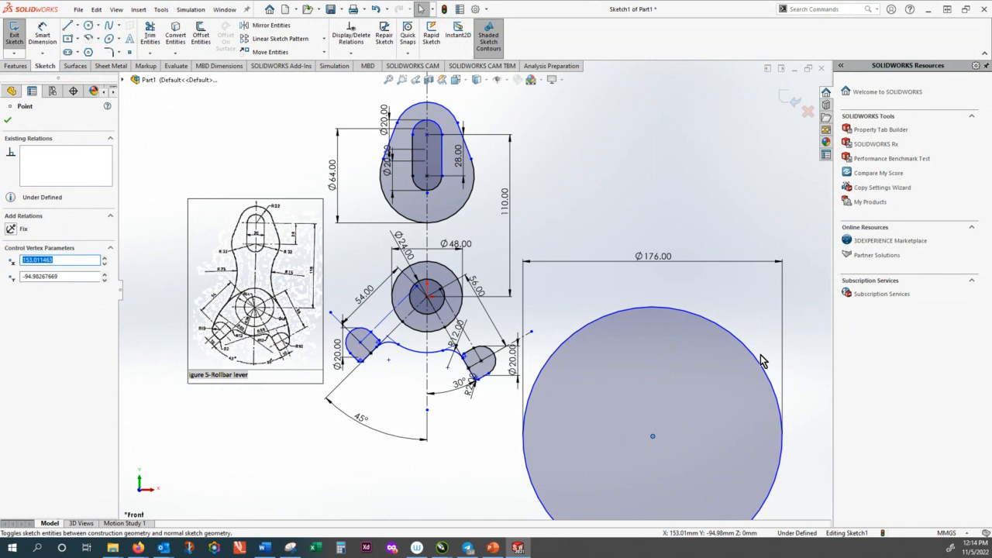
Add a tangent relation between the large 176 mm circle and the 48 mm hub circle
left_click(605, 318)
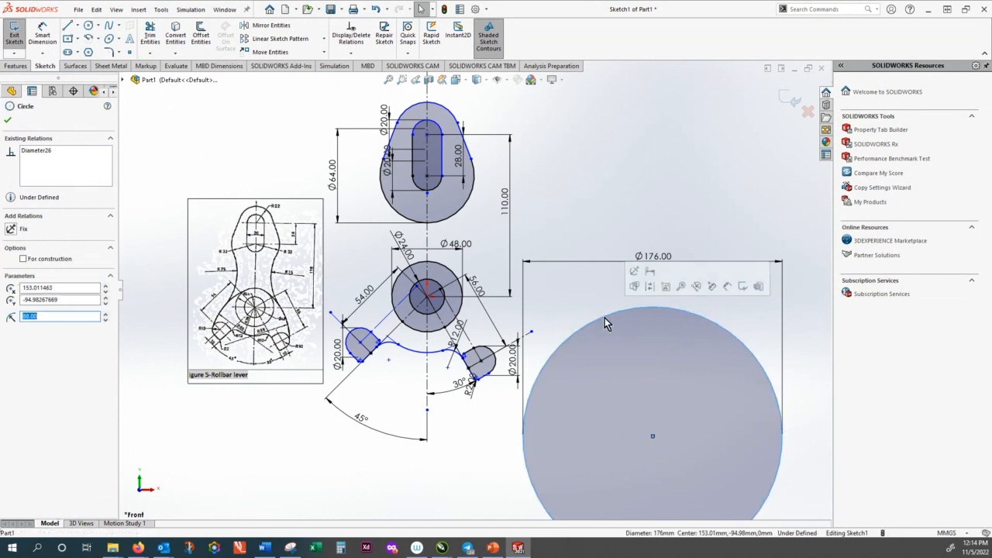
left_click(445, 268, "ctrl")
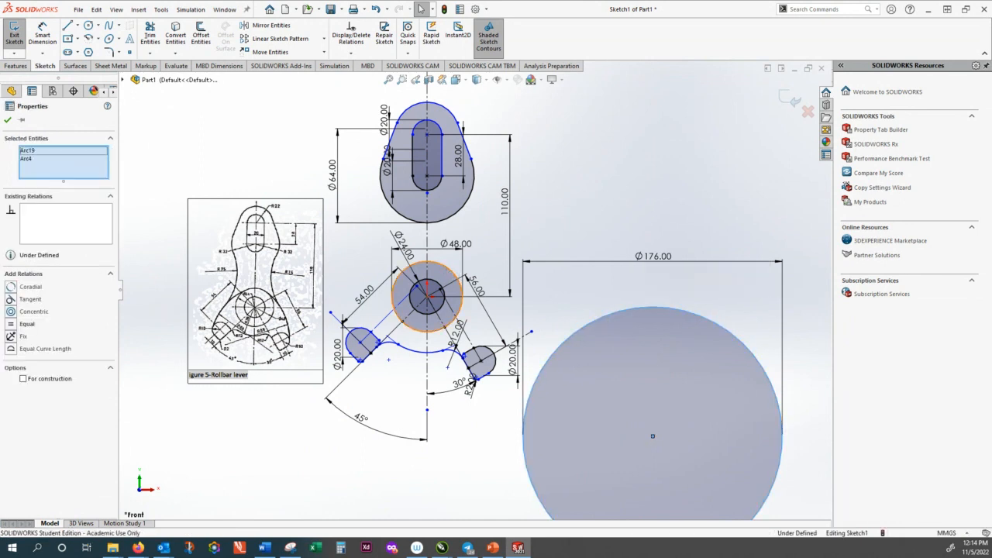
left_click(8, 302)
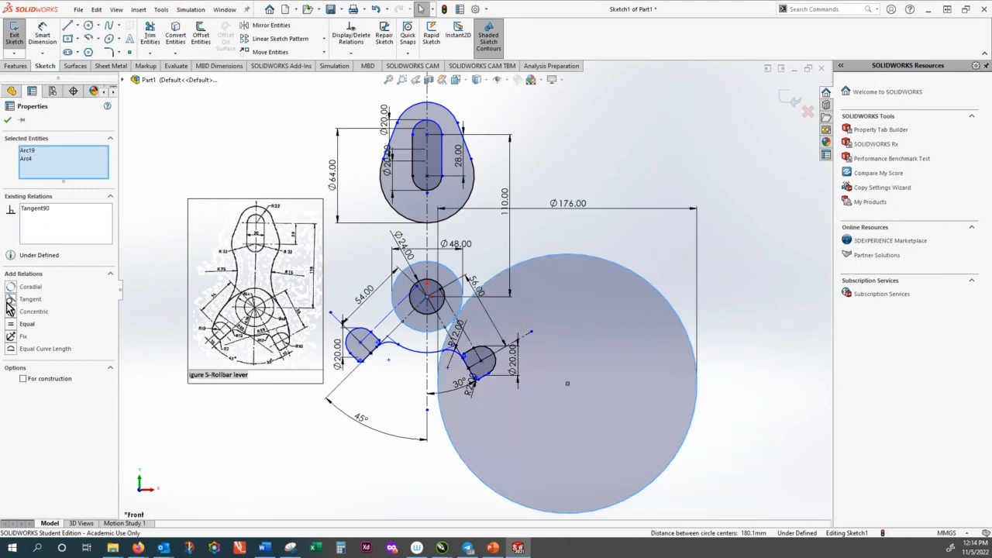
left_click(7, 122)
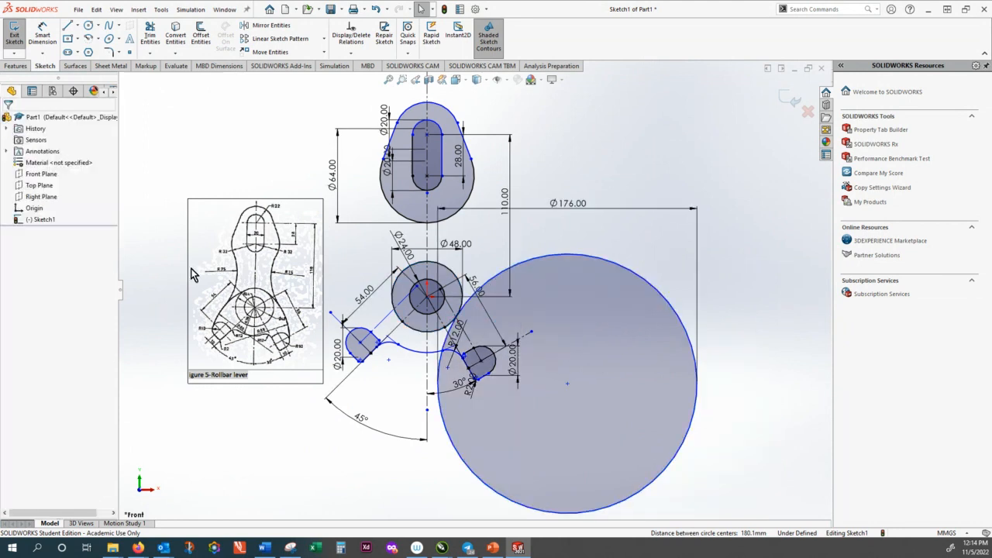
Try to make the large 176 mm circle tangent to the rounded 20 mm end of the lever's lower-left arm
left_click(470, 476)
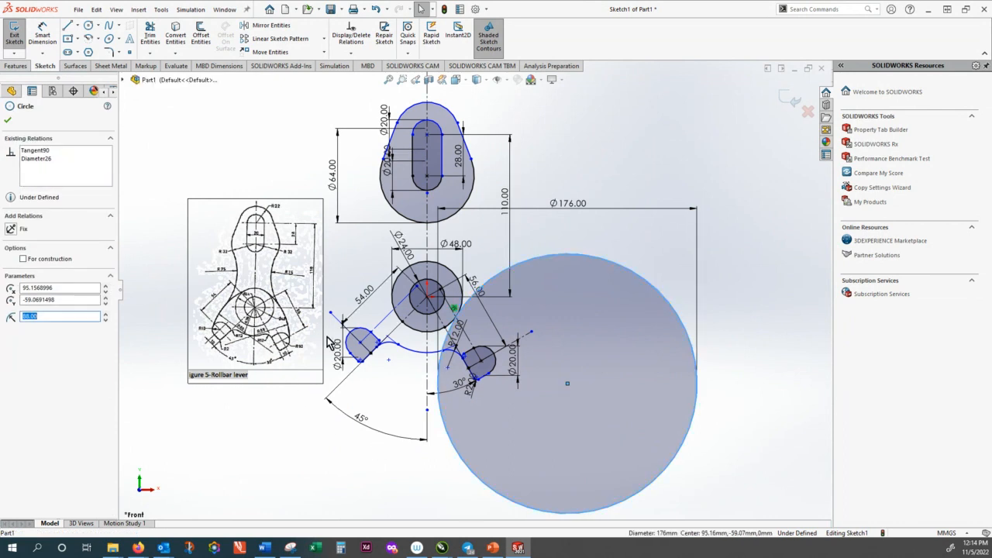
left_click(350, 341, "ctrl")
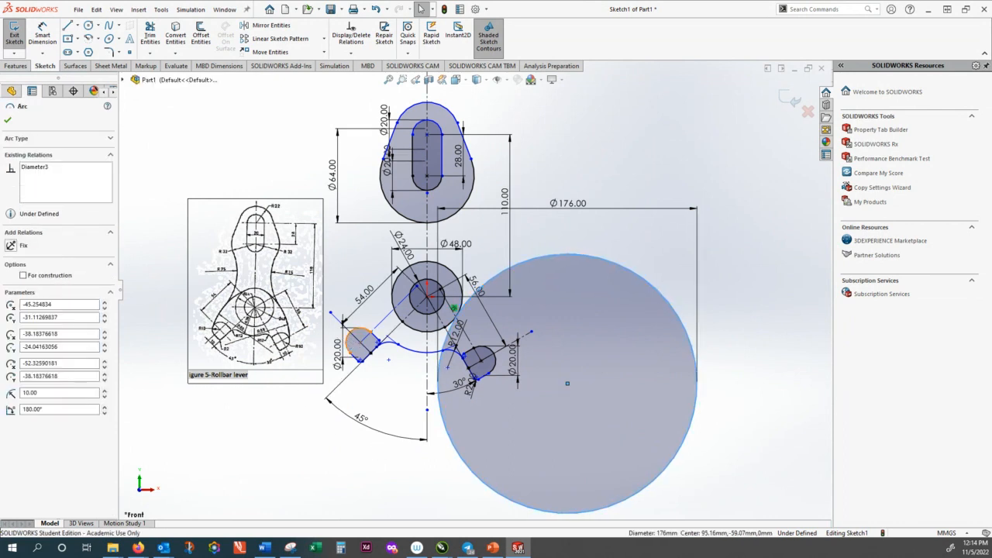
left_click(10, 301)
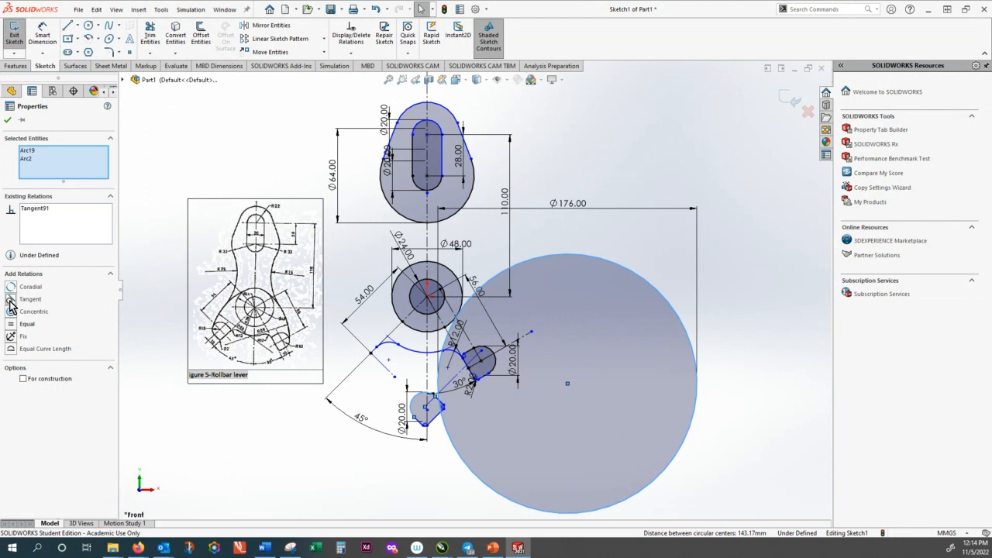
key("ctrl+z")
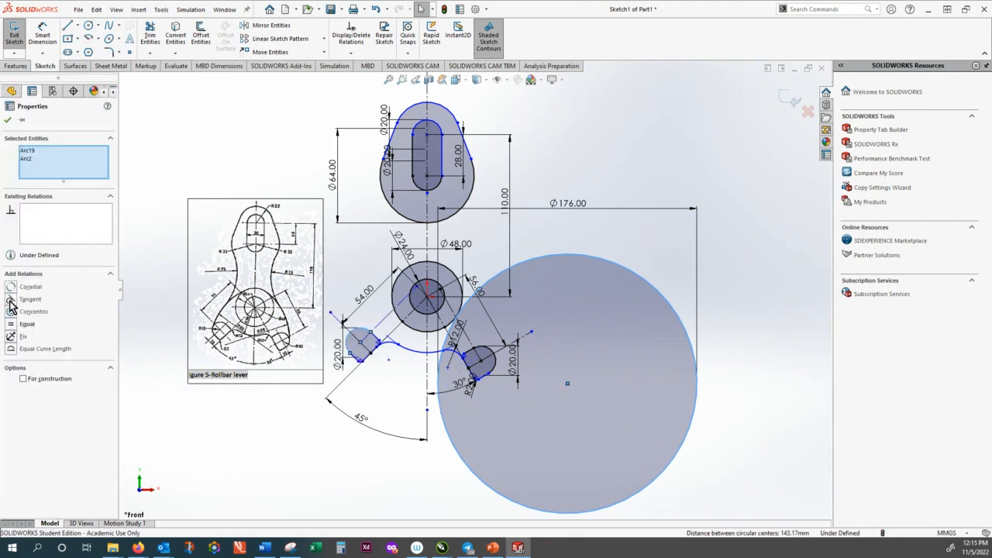
key("Escape")
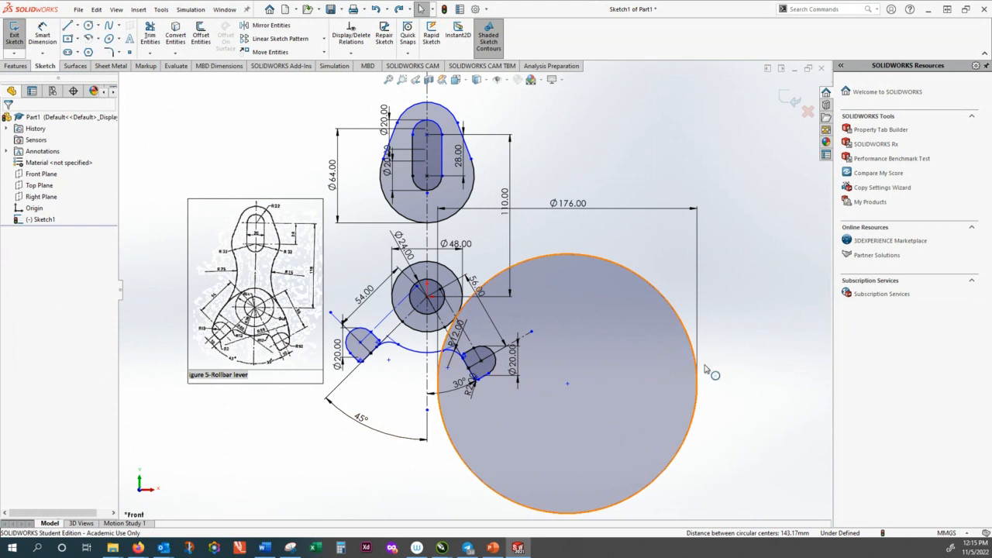
Move the large circle's center around the hub until it is level with the origin, at X 112 and Y 0
scroll(431, 310, "up", 2)
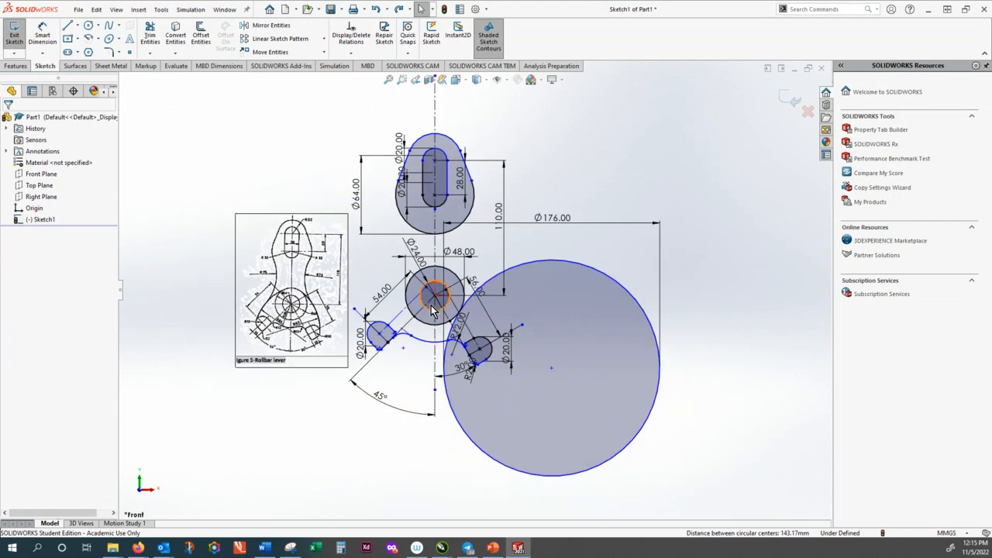
scroll(431, 310, "down", 2)
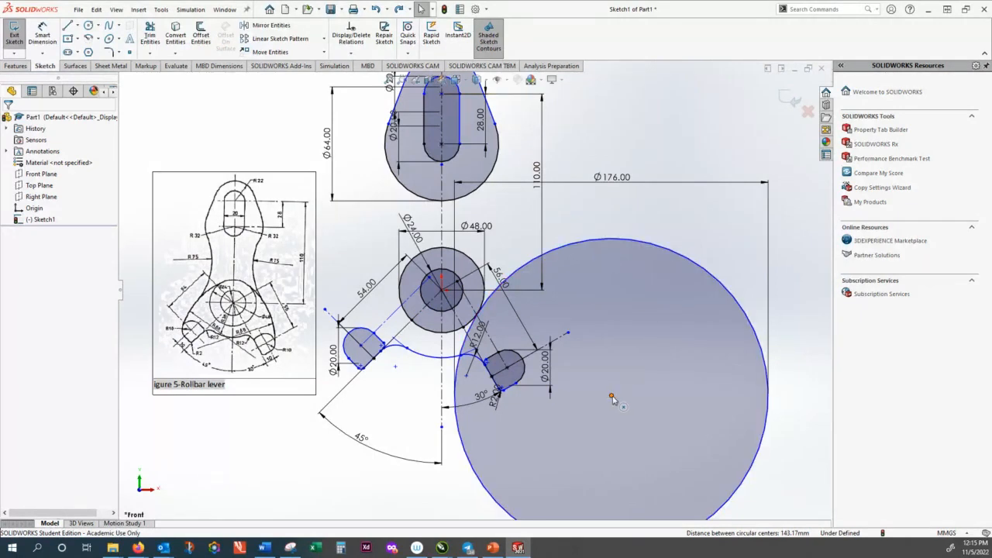
mouse_move(611, 398)
left_mouse_down()
mouse_move(575, 412)
mouse_move(535, 388)
mouse_move(433, 364)
mouse_move(410, 326)
mouse_move(434, 333)
mouse_move(424, 286)
mouse_move(589, 155)
mouse_move(726, 334)
mouse_move(720, 297)
left_mouse_up()
left_click_drag(661, 304, 660, 304)
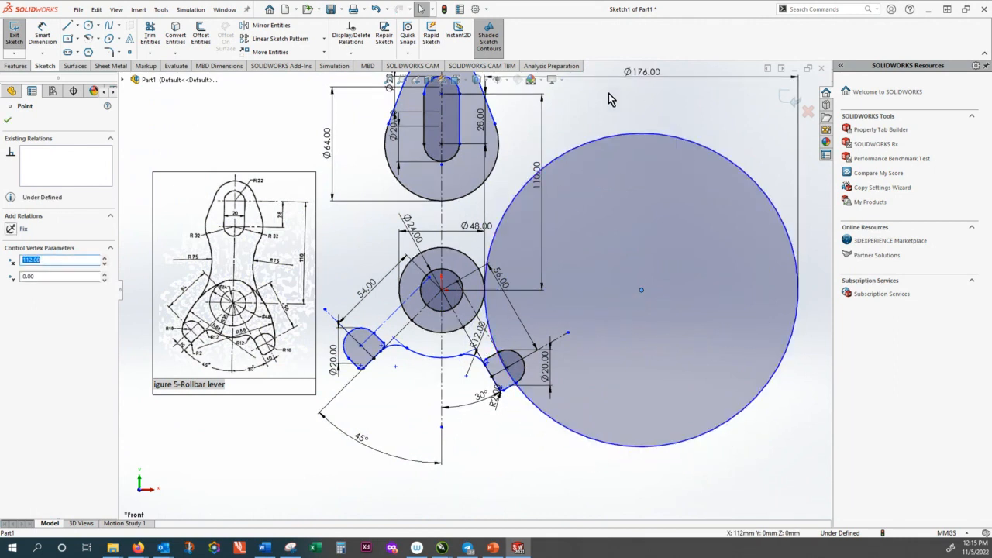
Show the sketch relation symbols and delete the tangent relation between the large 176 mm circle and the hub circle
left_click(561, 81)
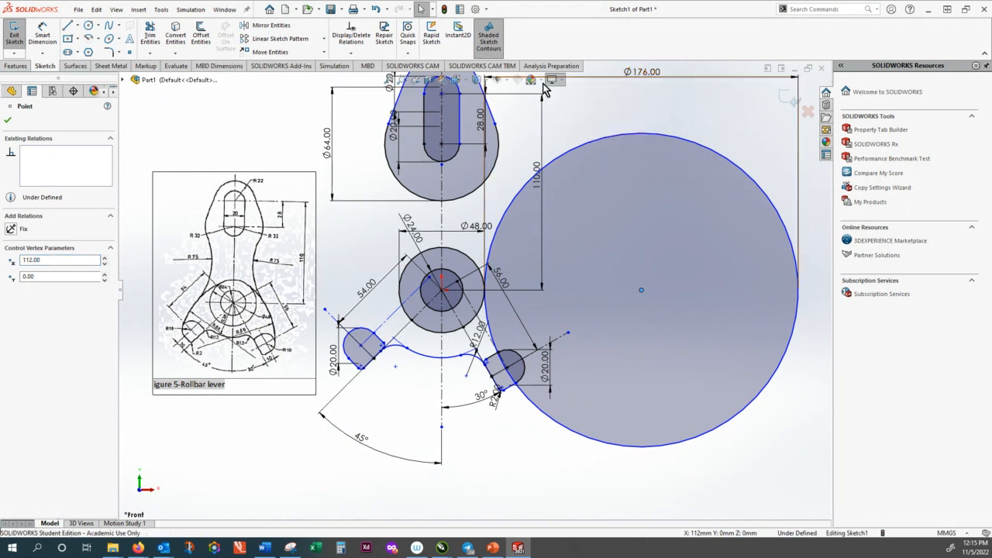
left_click(541, 82)
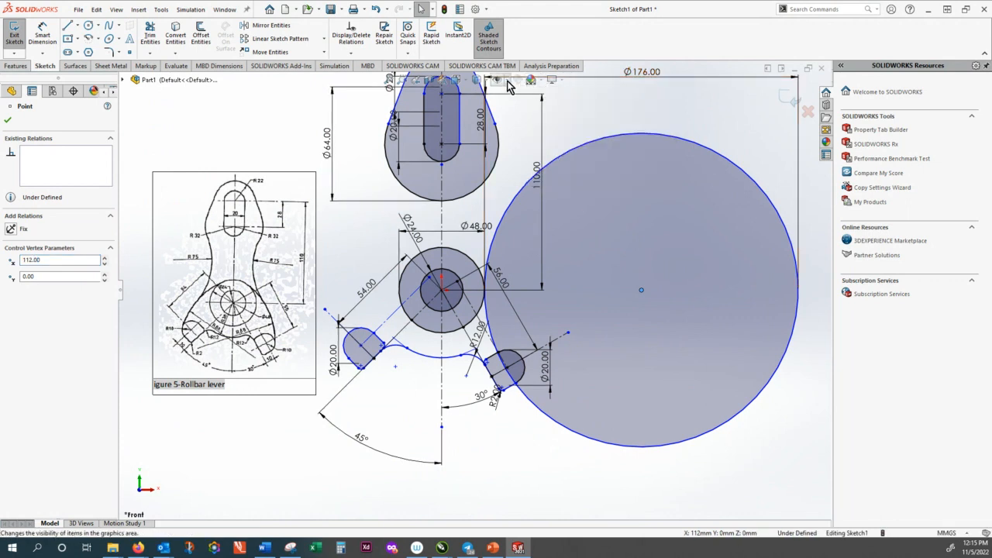
left_click(508, 83)
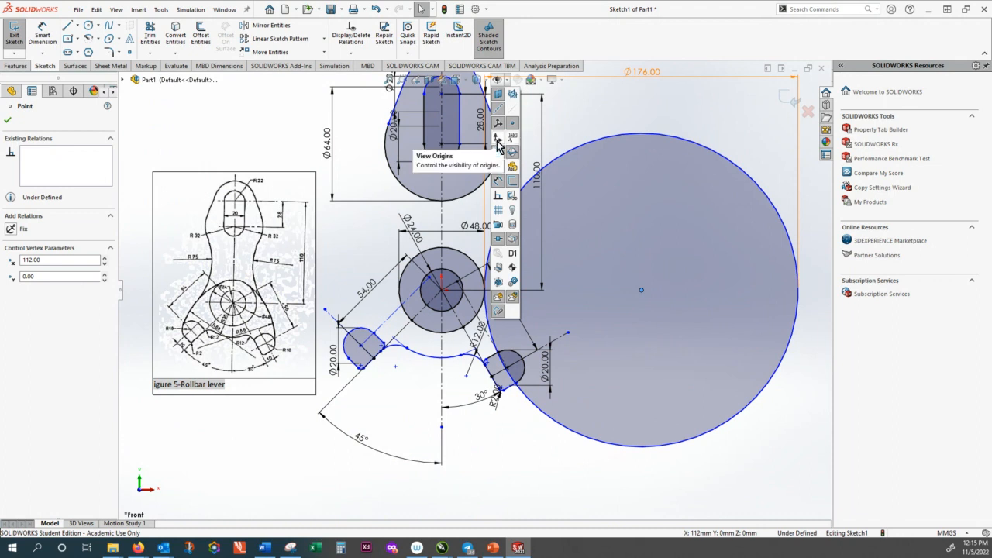
left_click(499, 200)
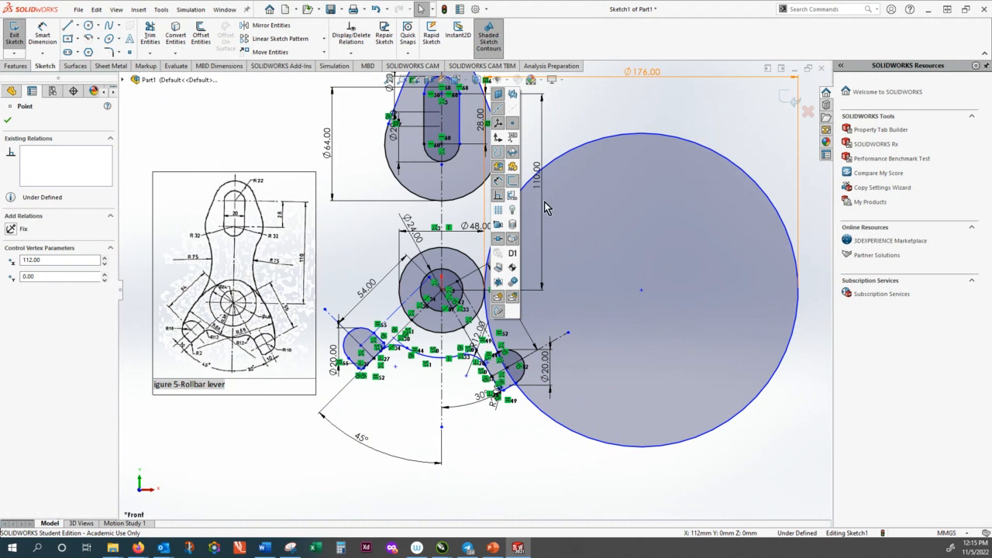
key("f")
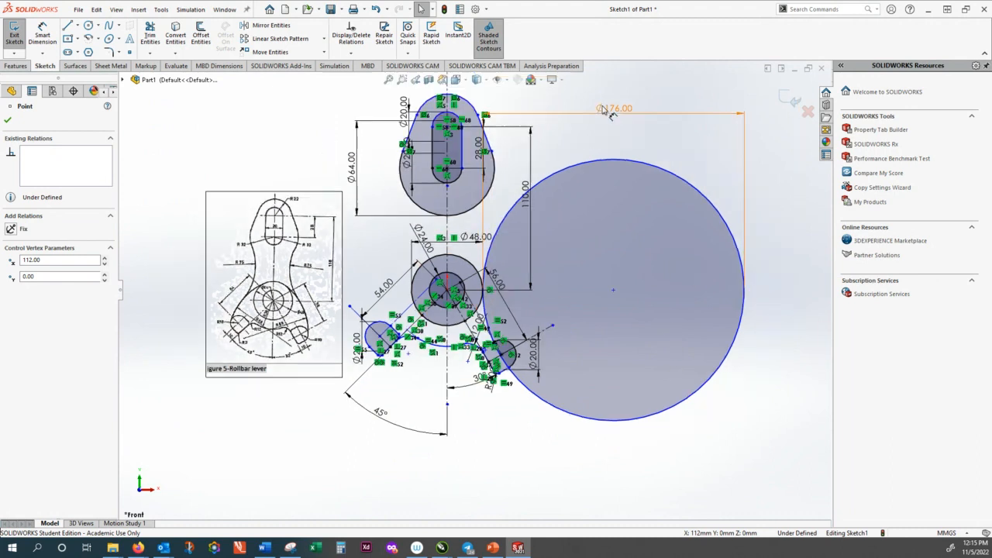
left_click(493, 293)
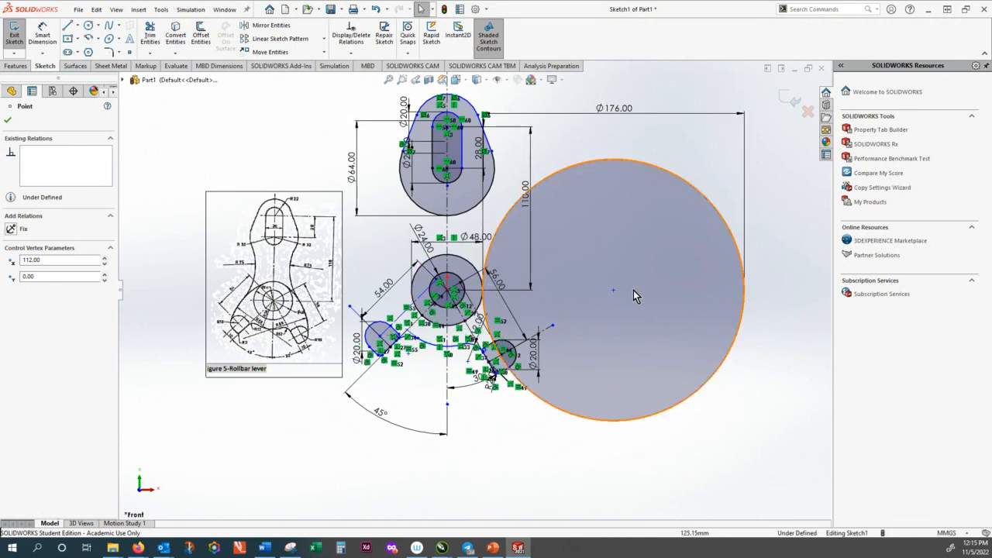
Move the 176 mm circle over the lower hubs of the lever and delete its diameter relation
left_click_drag(617, 292, 425, 373)
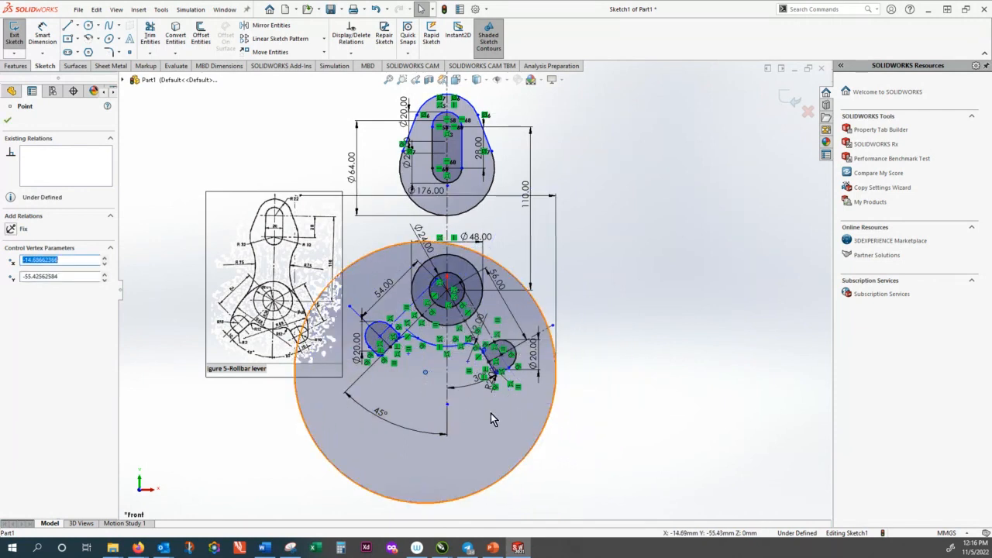
left_click(646, 396)
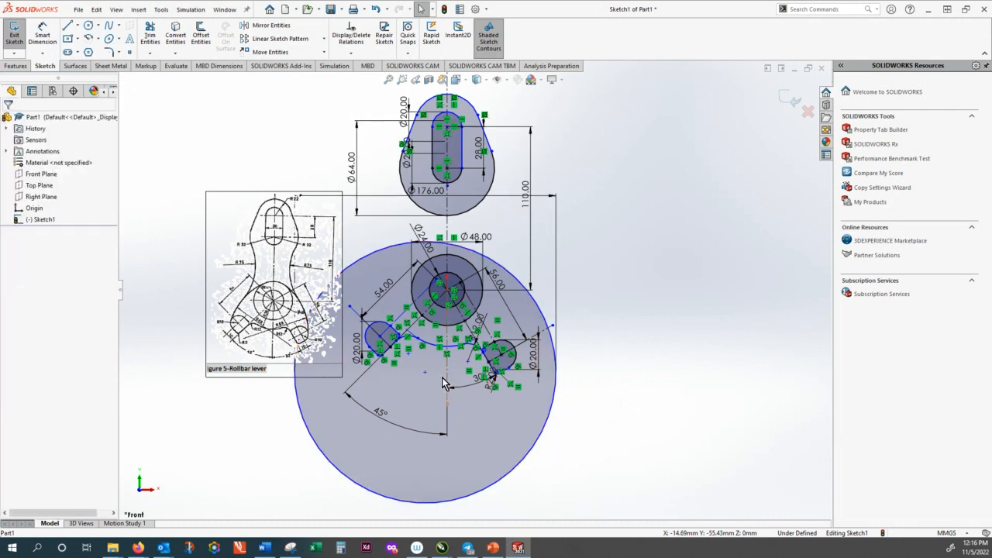
right_click(534, 450)
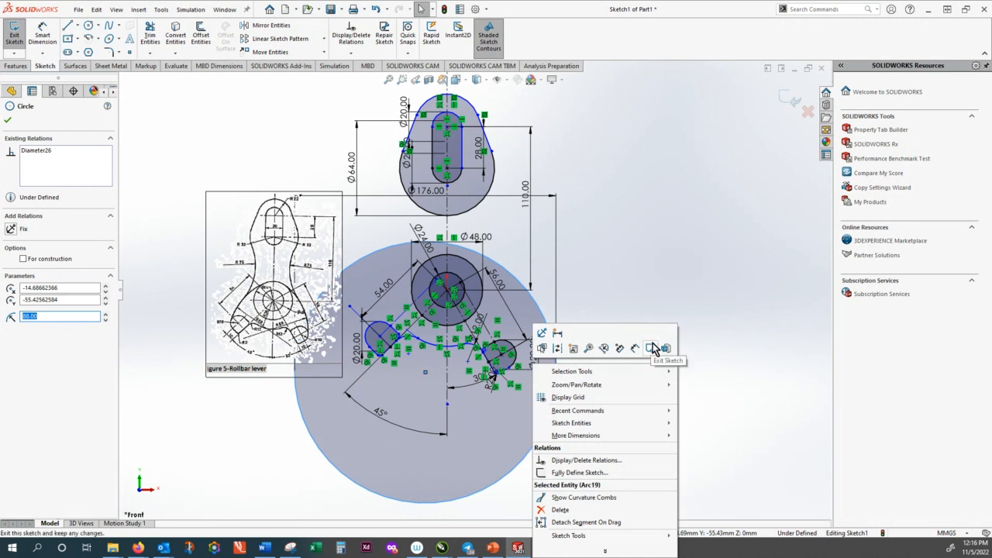
mouse_move(647, 385)
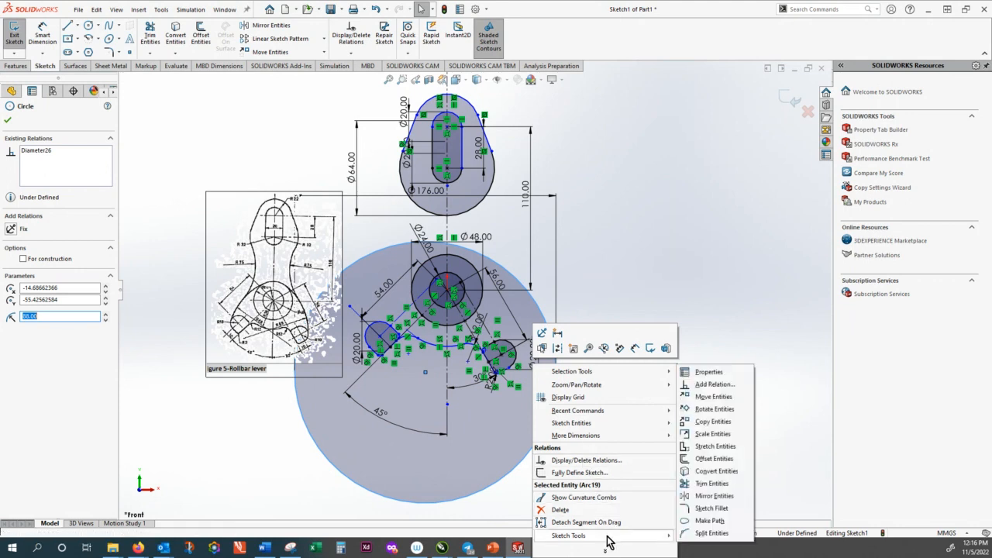
left_click(602, 462)
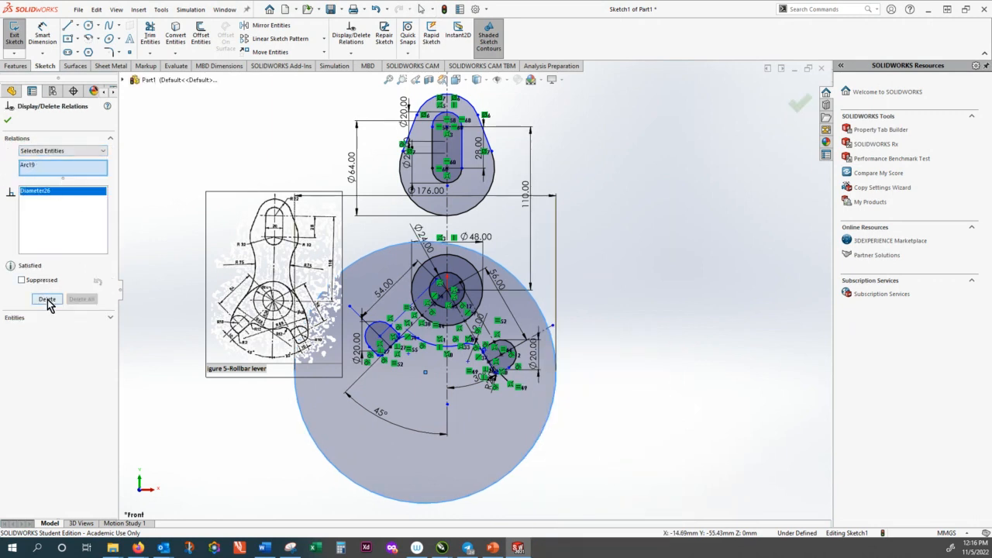
left_click(46, 300)
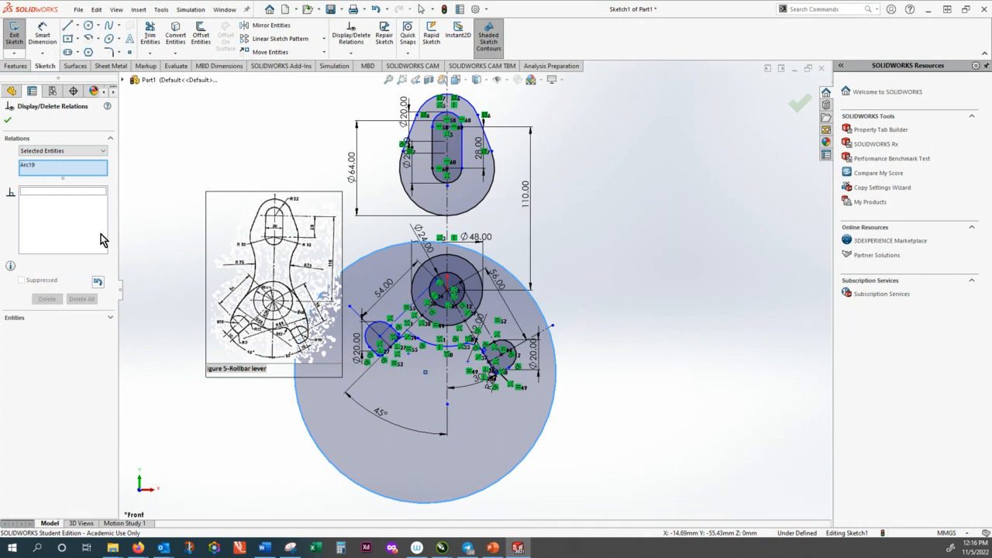
left_click(8, 122)
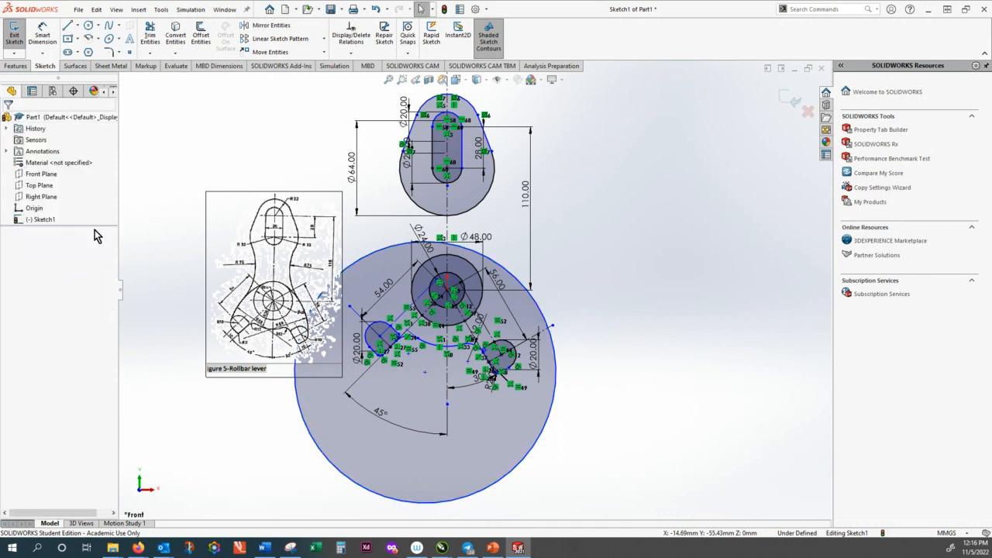
Make the large circle tangent to the 48 mm central hub circle
left_click(535, 304)
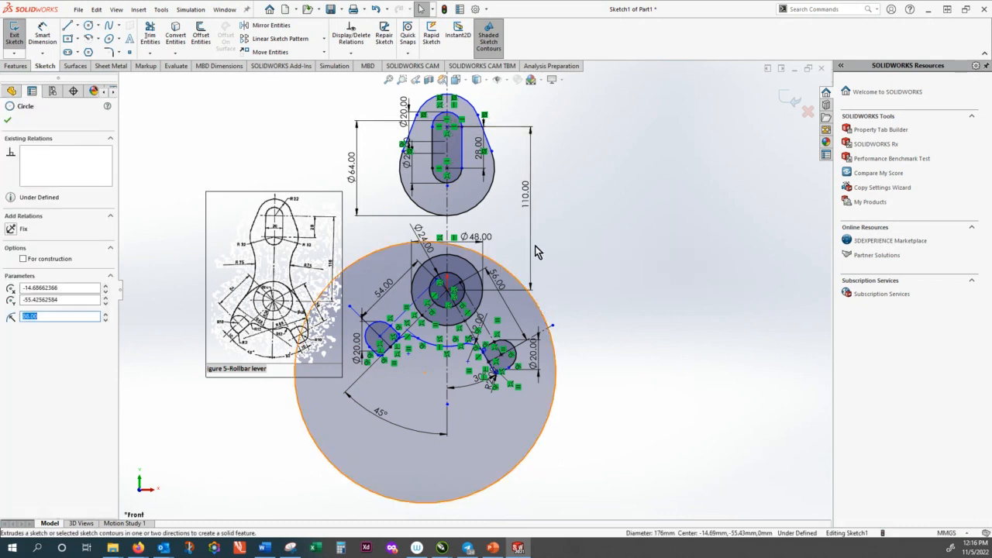
left_click(472, 267, "ctrl")
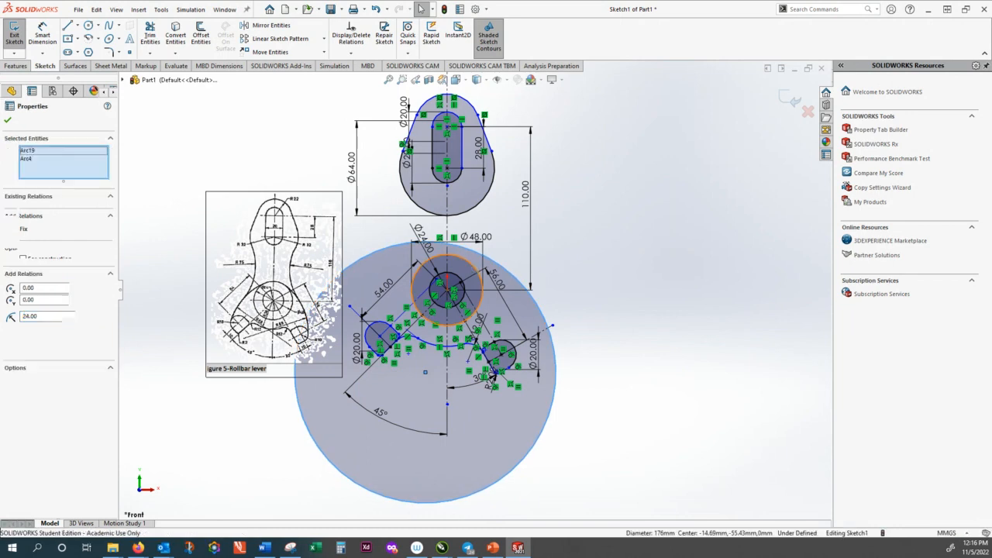
left_click(11, 300)
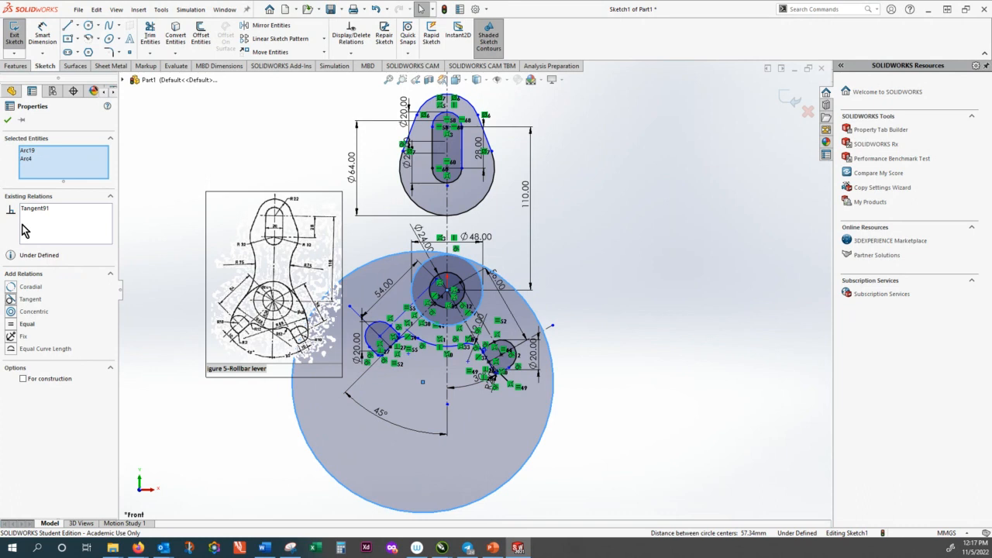
left_click(9, 121)
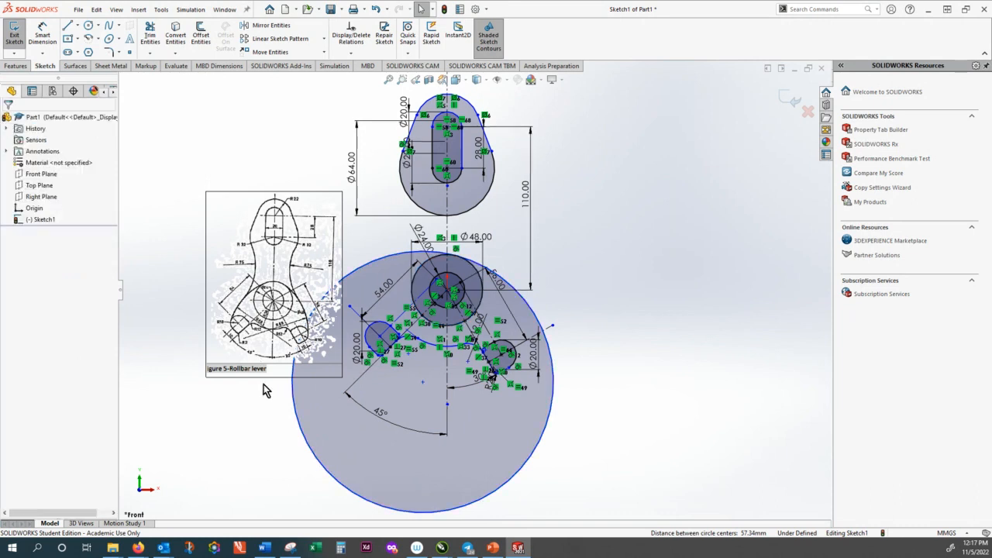
Make the large circle tangent to the rounded end of the 45° arm
left_click(305, 440)
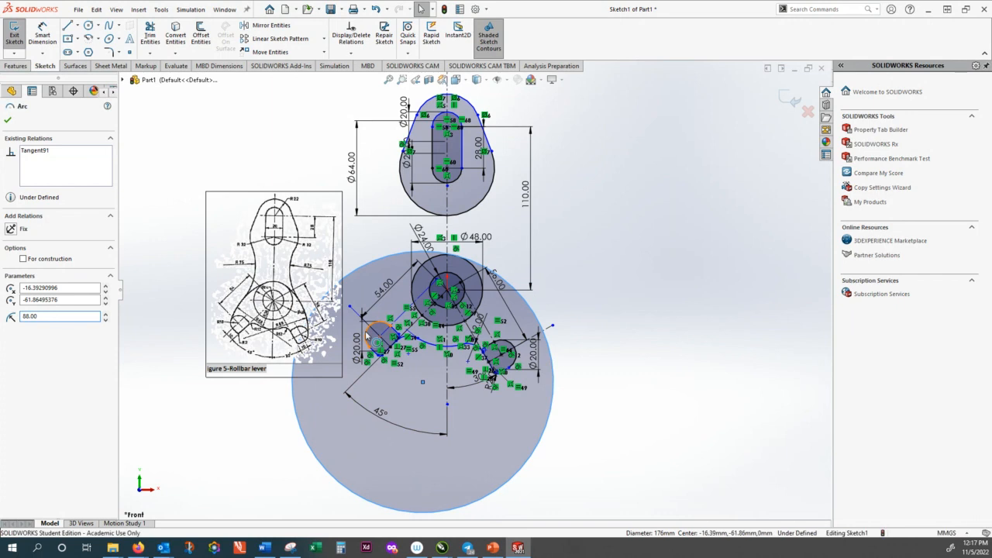
left_click(371, 336, "ctrl")
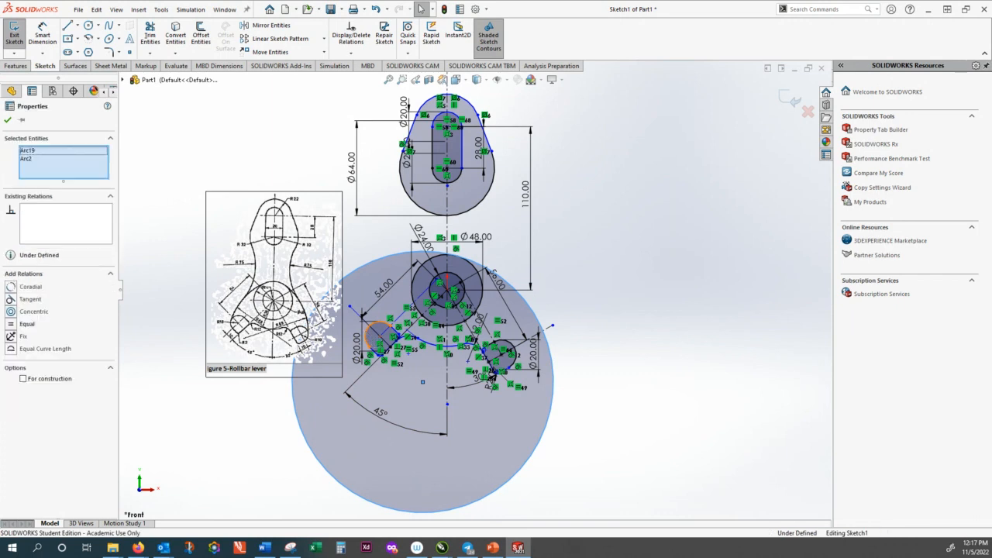
left_click(11, 300)
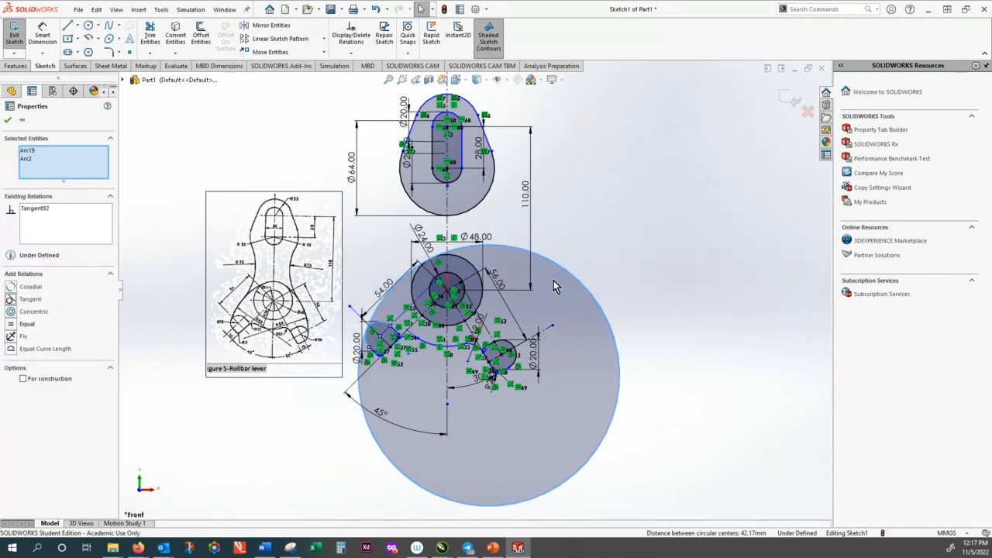
left_click(7, 119)
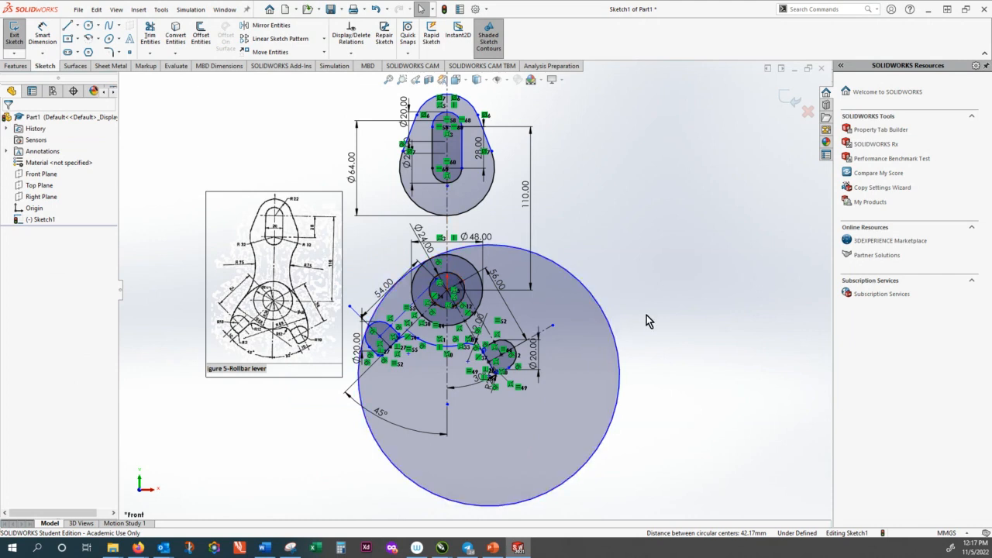
Trim the large circle to the arc between the 45° arm's rounded end and the 48 mm hub circle
left_click(151, 53)
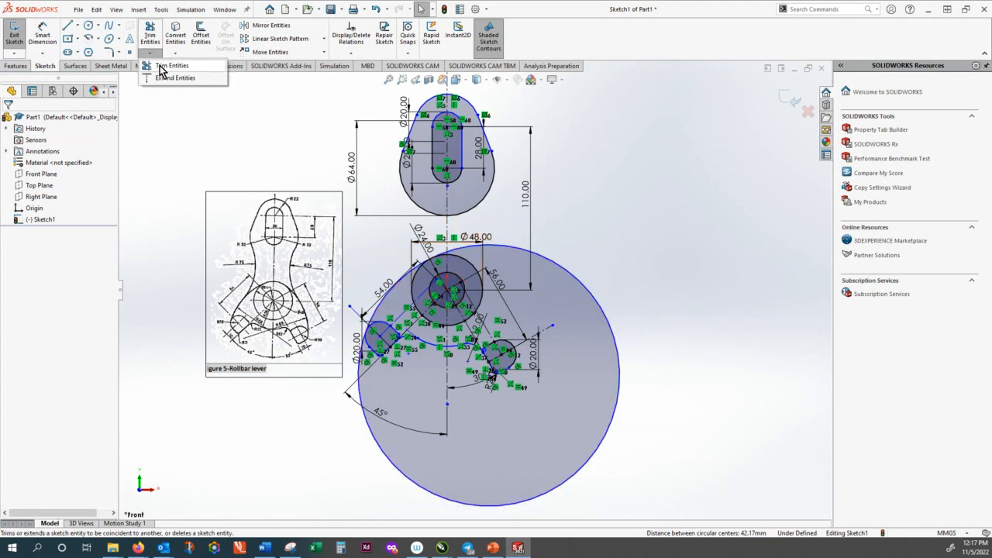
left_click(162, 66)
left_click_drag(507, 244, 511, 267)
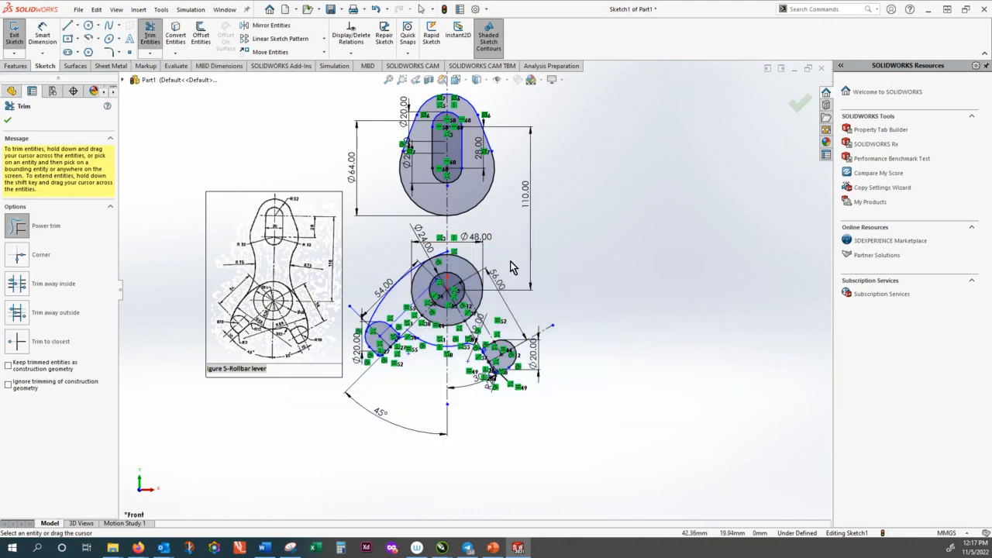
scroll(449, 256, "down", 5)
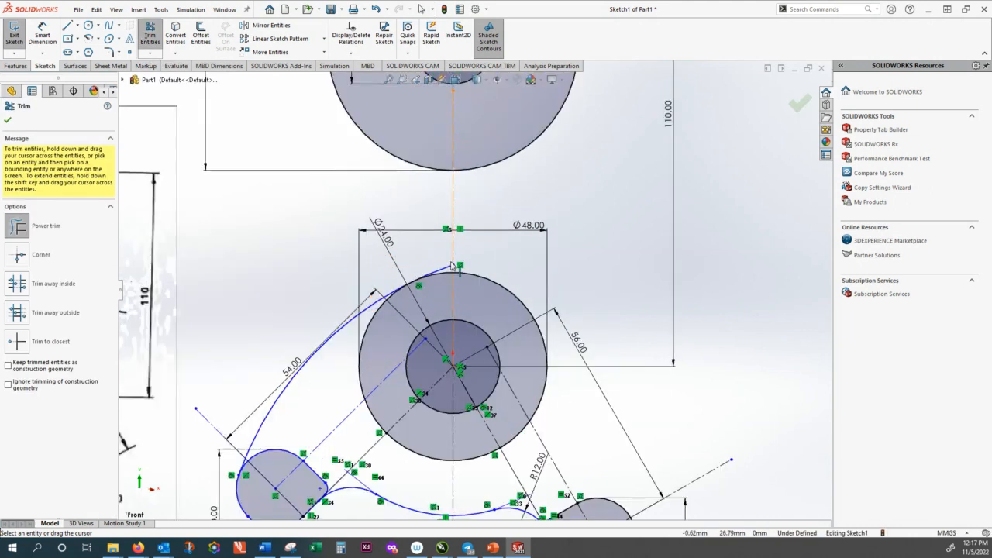
left_click_drag(452, 265, 447, 272)
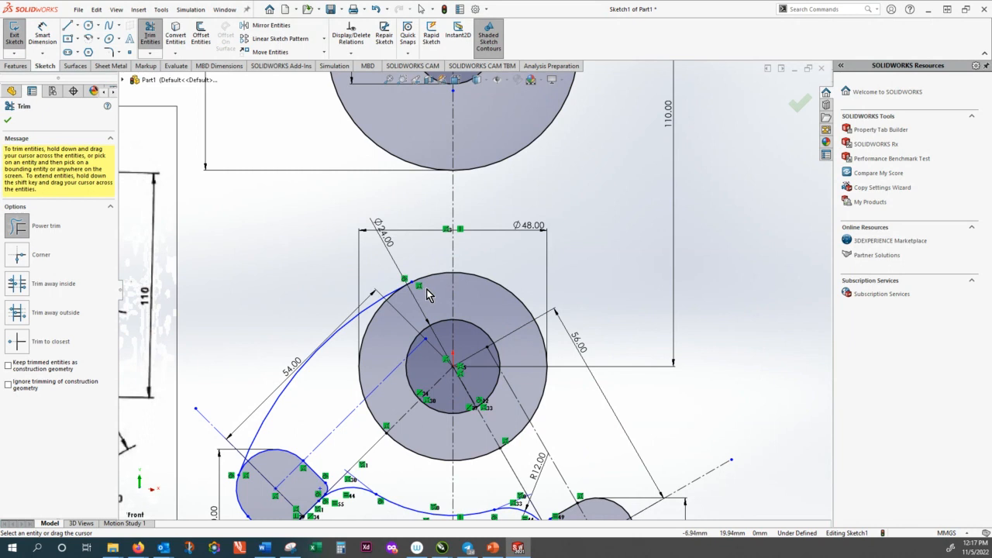
Draw a circle with an 88 mm radius in the empty space beside the lever profile
scroll(431, 292, "up", 5)
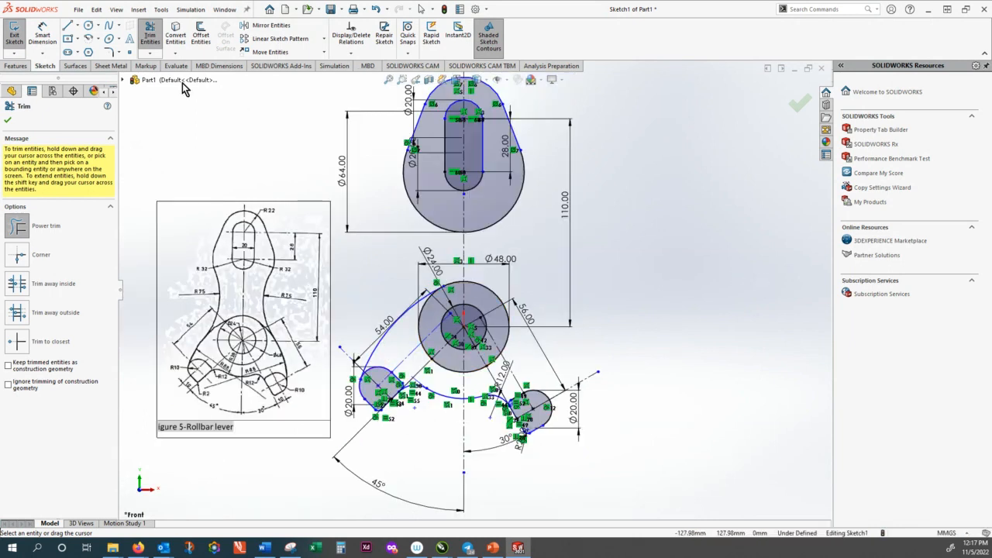
left_click(89, 25)
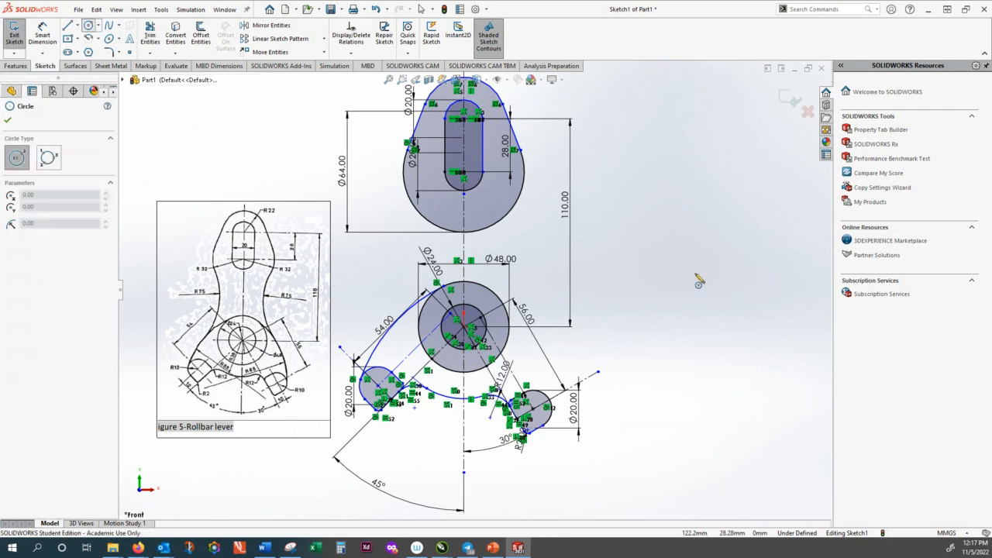
left_click(753, 278)
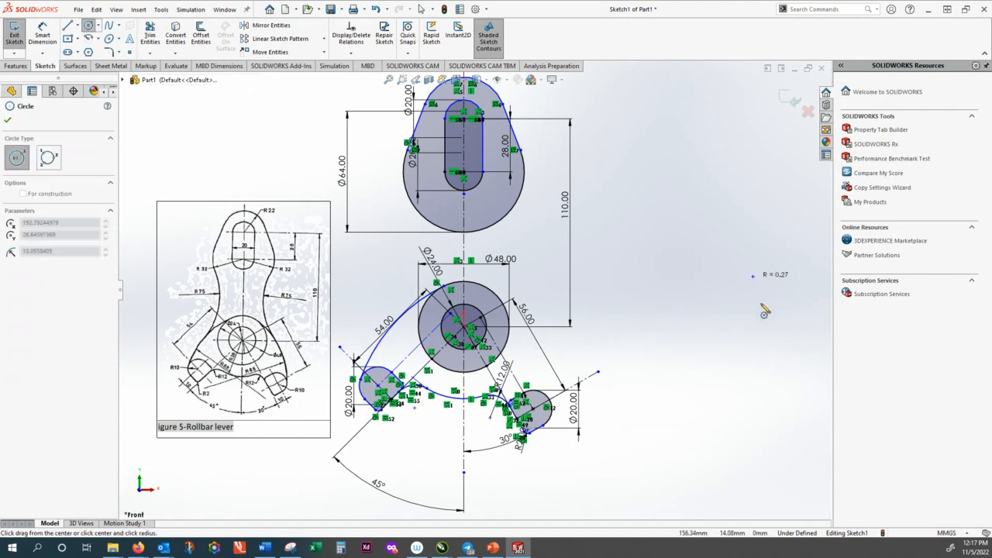
left_click(774, 364)
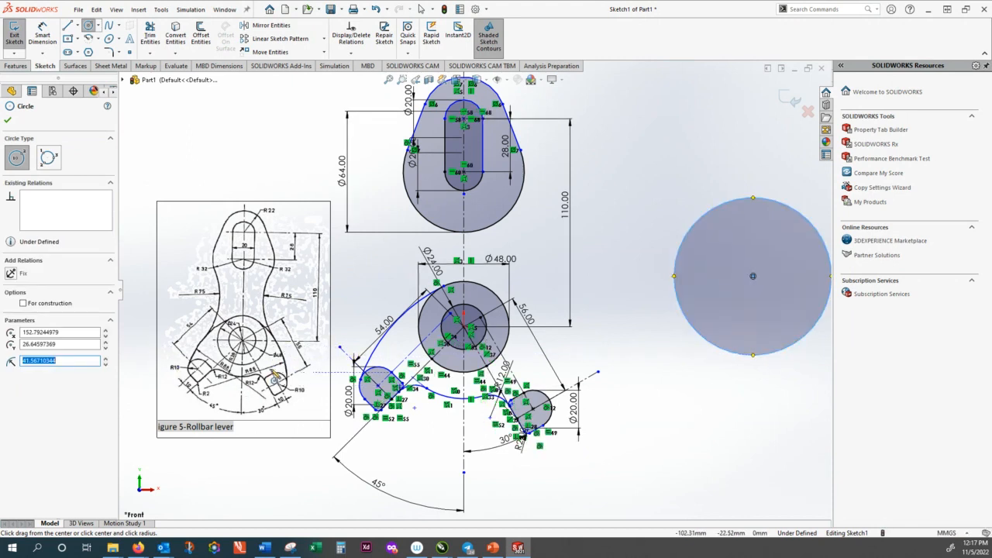
type("8")
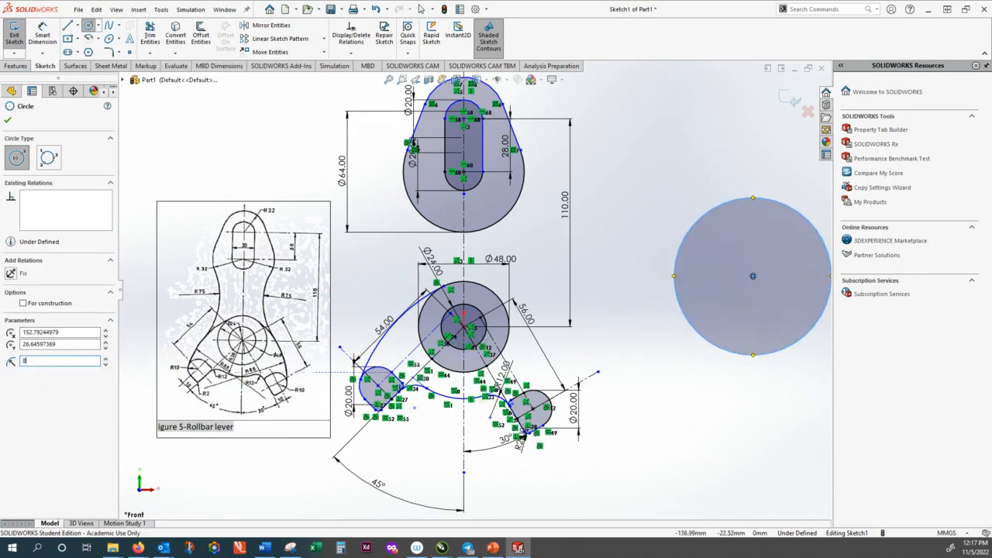
key("Return")
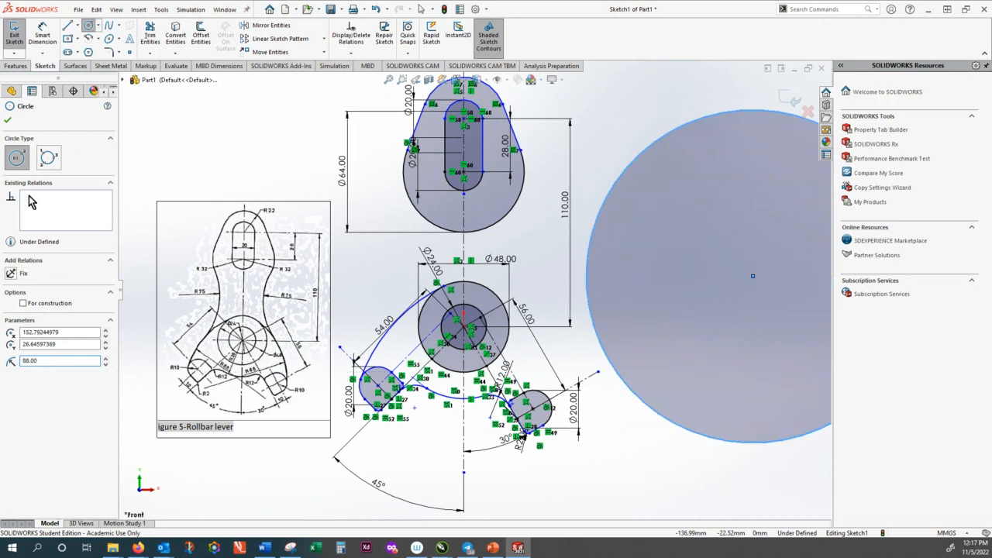
left_click(9, 123)
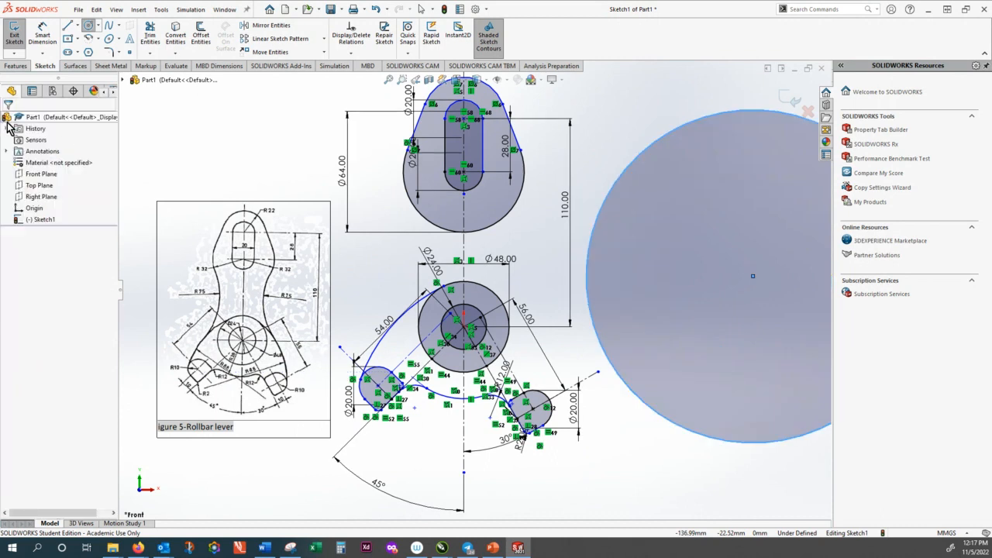
Dimension the new large circle's diameter as 176 mm
left_click(56, 30)
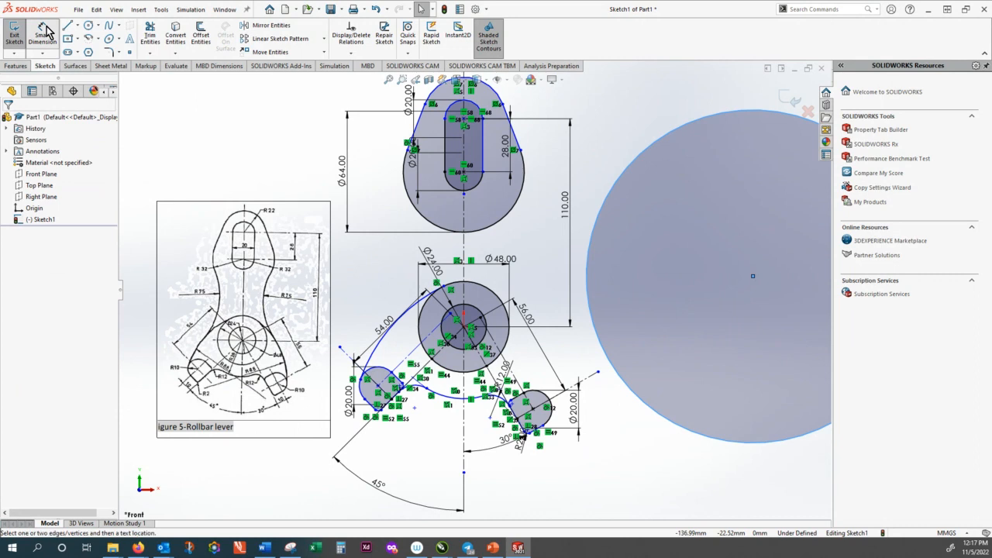
left_click(697, 175)
left_click(708, 193)
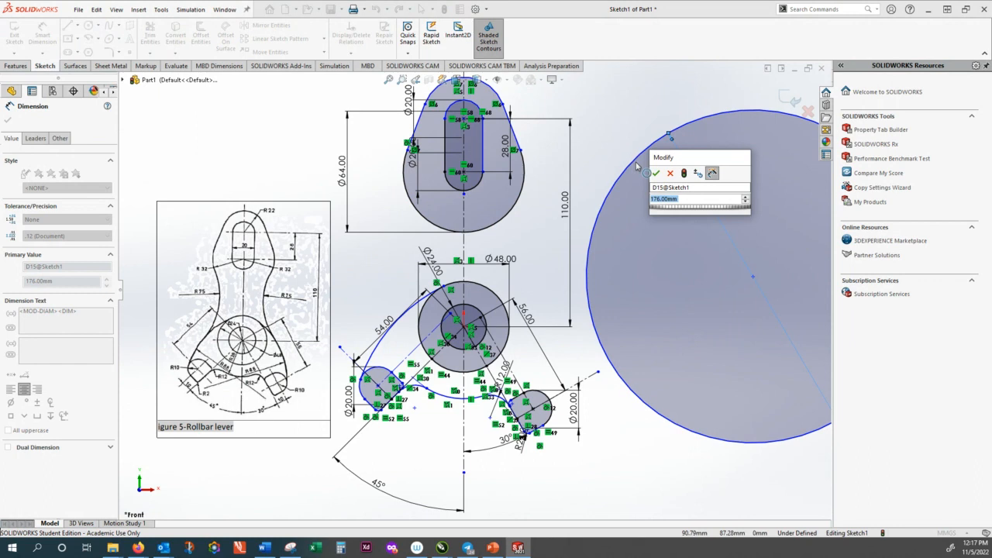
left_click(656, 173)
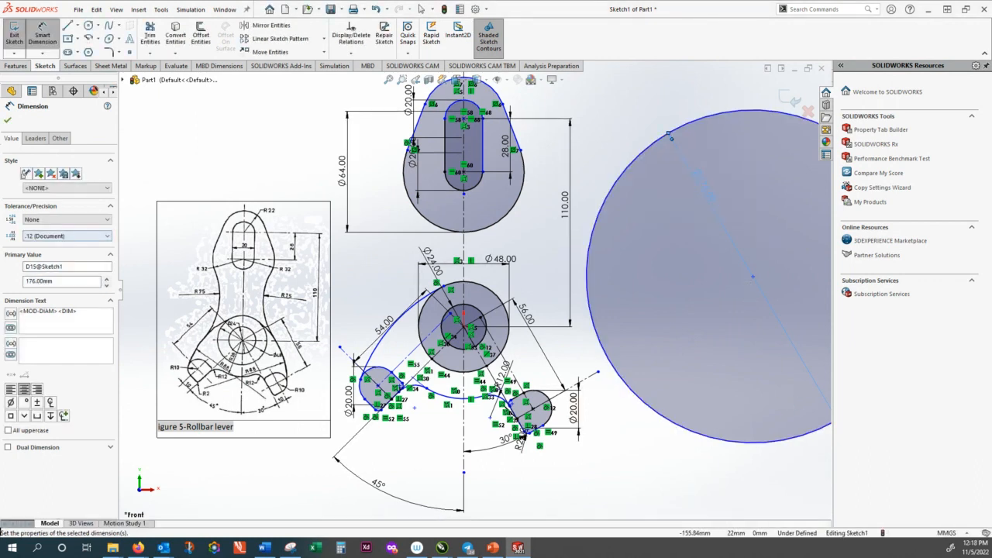
left_click(9, 120)
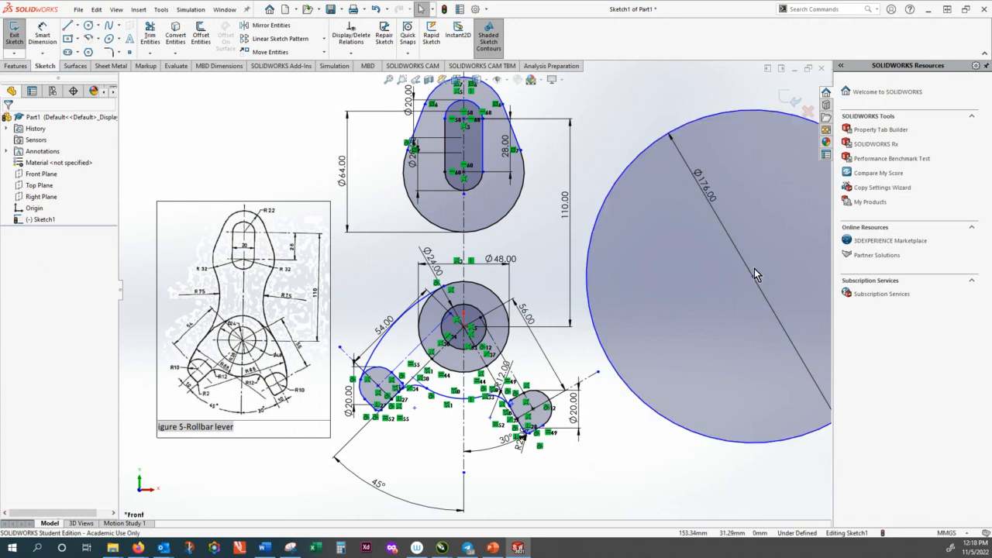
Move the 176 mm circle over the hub and lower arms, and delete its diameter dimension relation
mouse_move(690, 325)
left_mouse_down()
mouse_move(496, 437)
mouse_move(399, 424)
left_mouse_up()
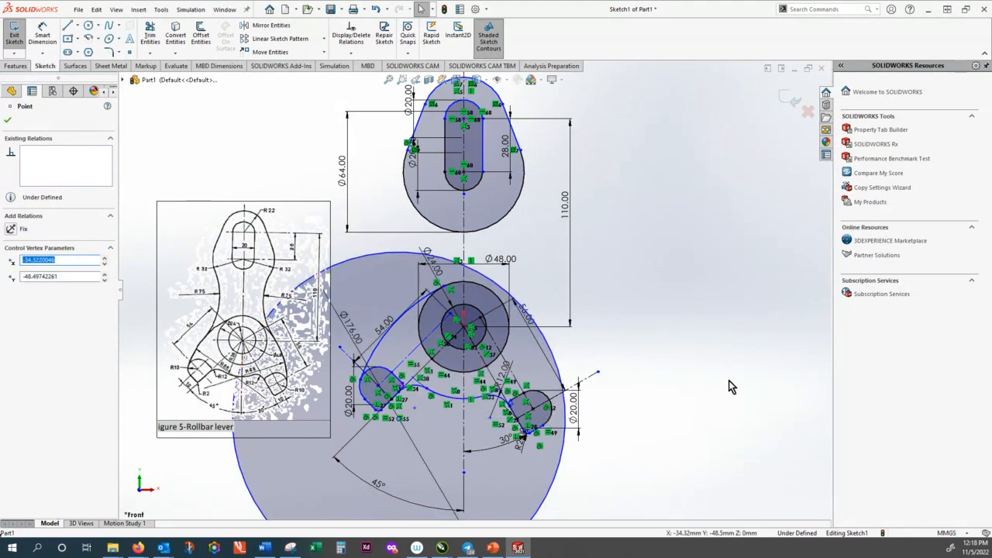
left_click(7, 122)
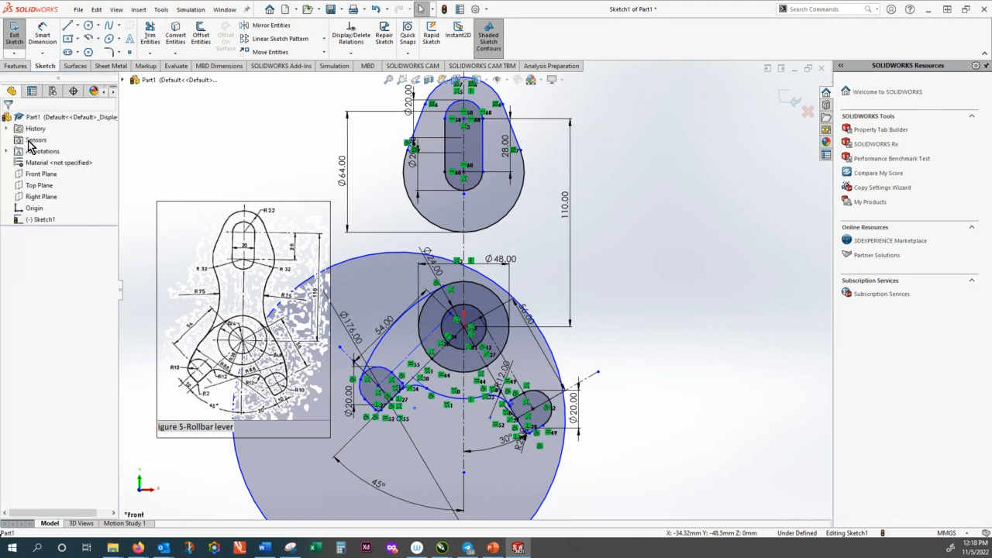
left_click(382, 255)
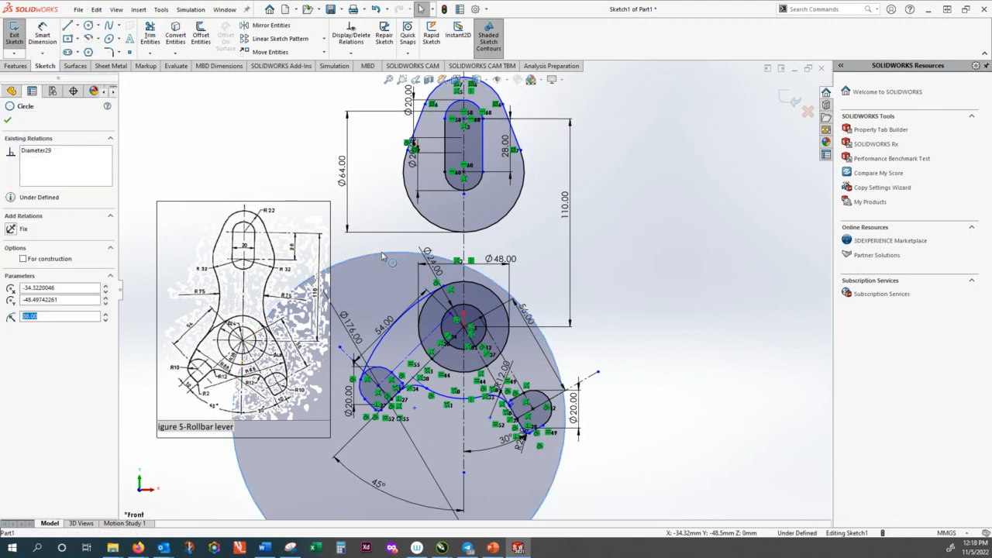
right_click(381, 252)
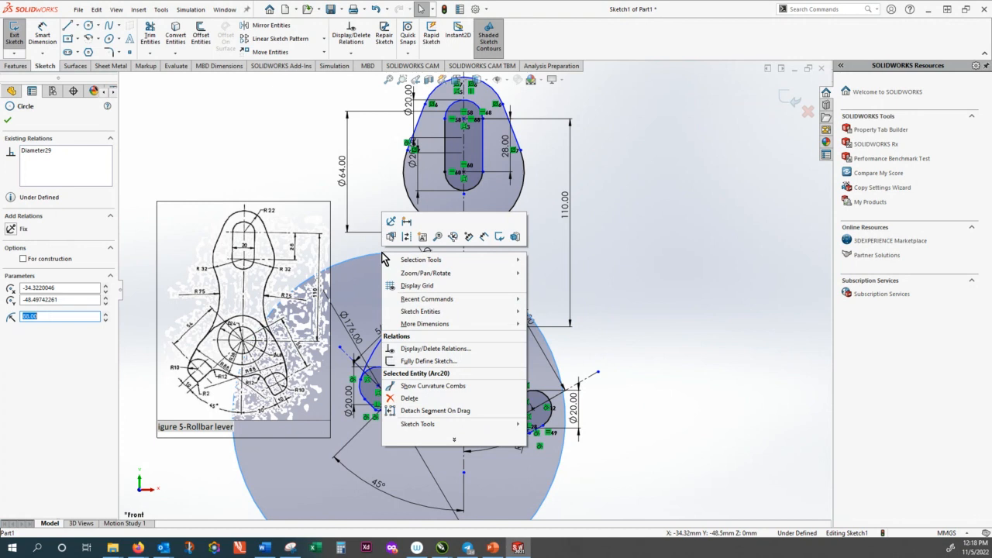
left_click(432, 350)
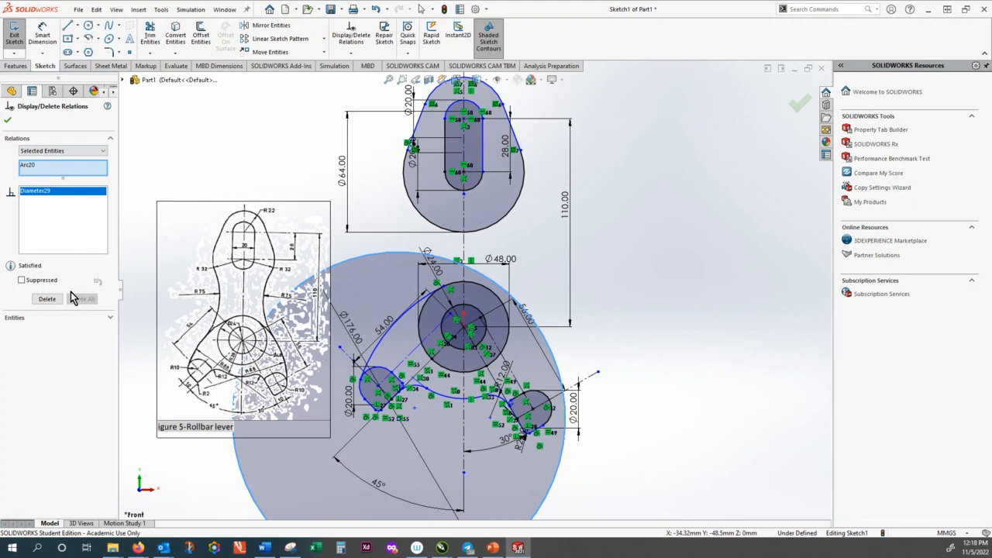
left_click(47, 299)
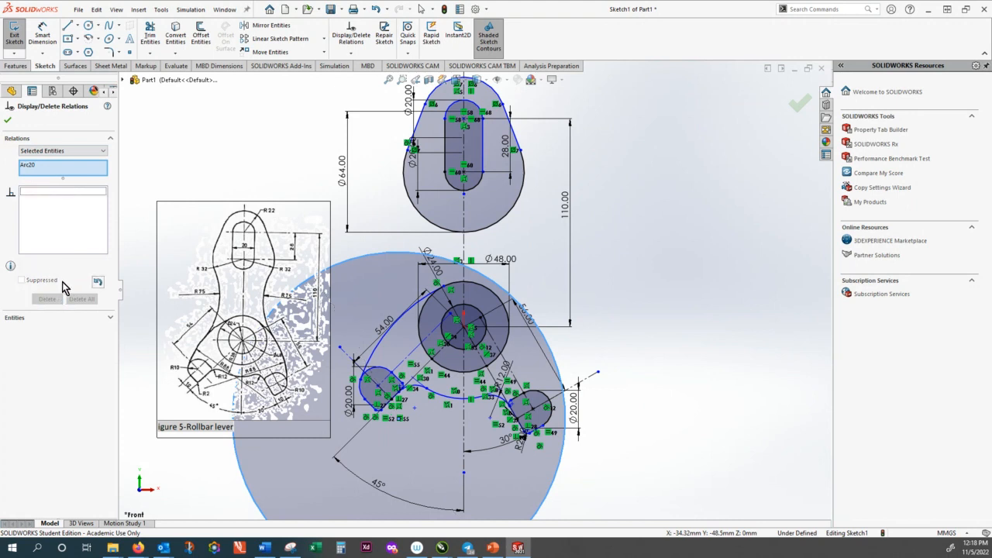
left_click(7, 122)
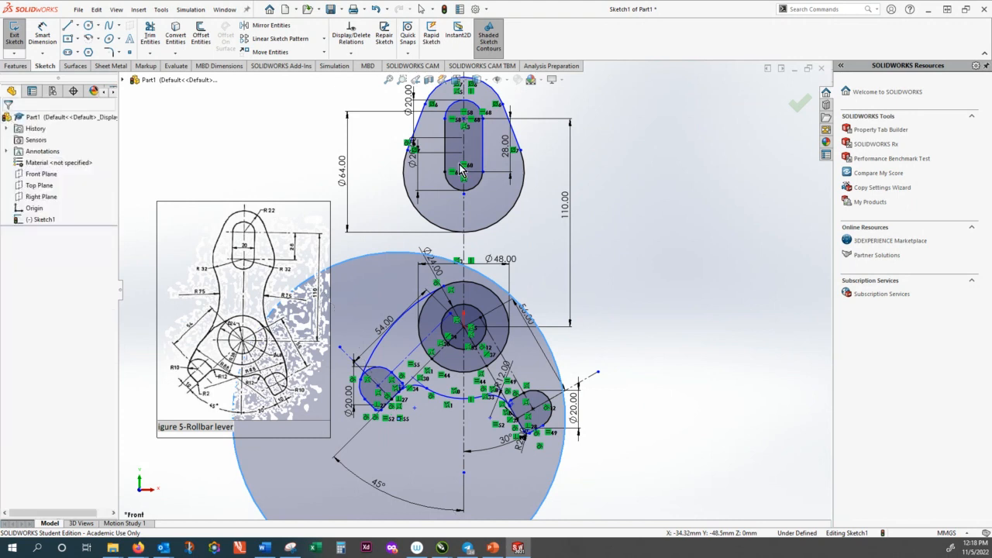
Make the large circle tangent to the 48 mm hub circle
left_click(557, 355)
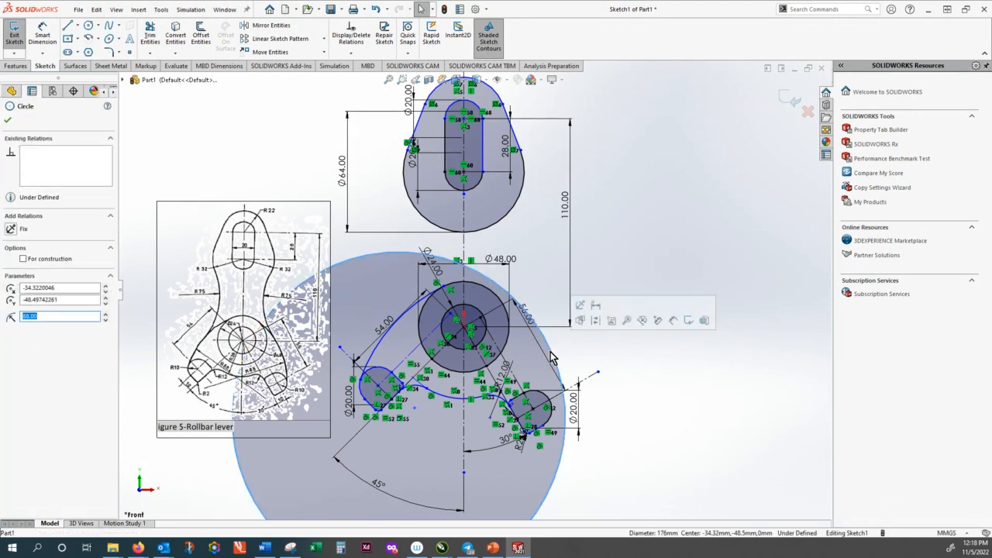
left_click(488, 290, "ctrl")
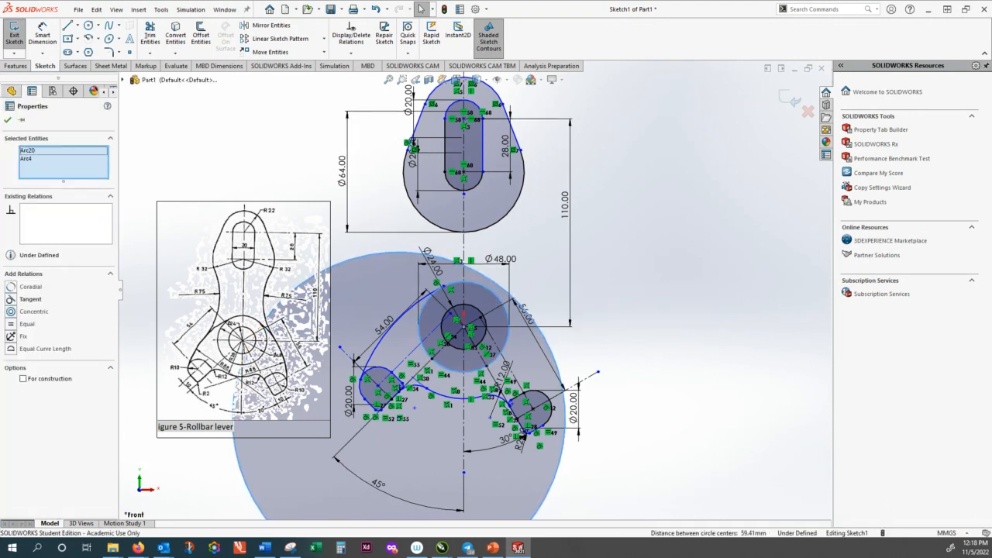
left_click(10, 303)
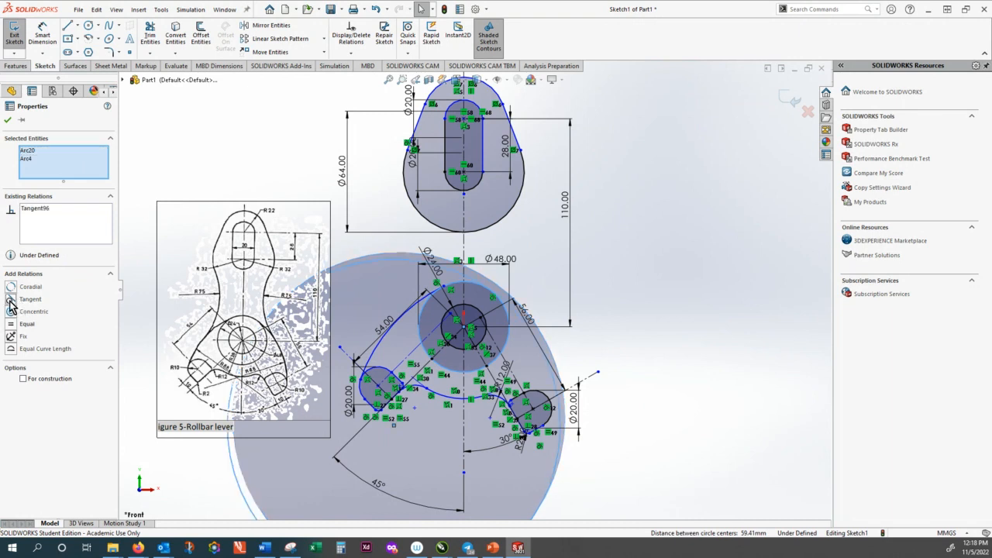
left_click(9, 121)
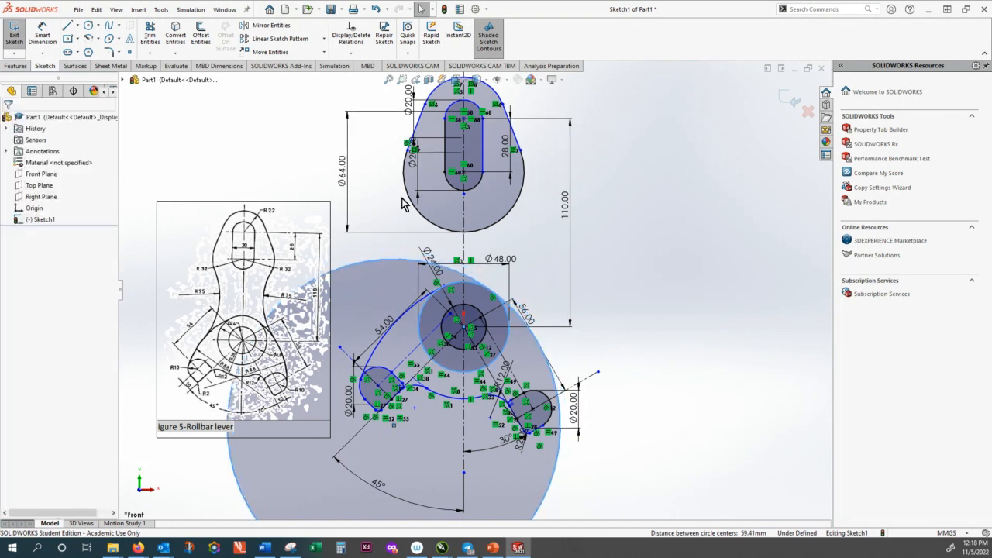
Make the large circle tangent to the 20 mm rounded end of the 30° arm
left_click(552, 485)
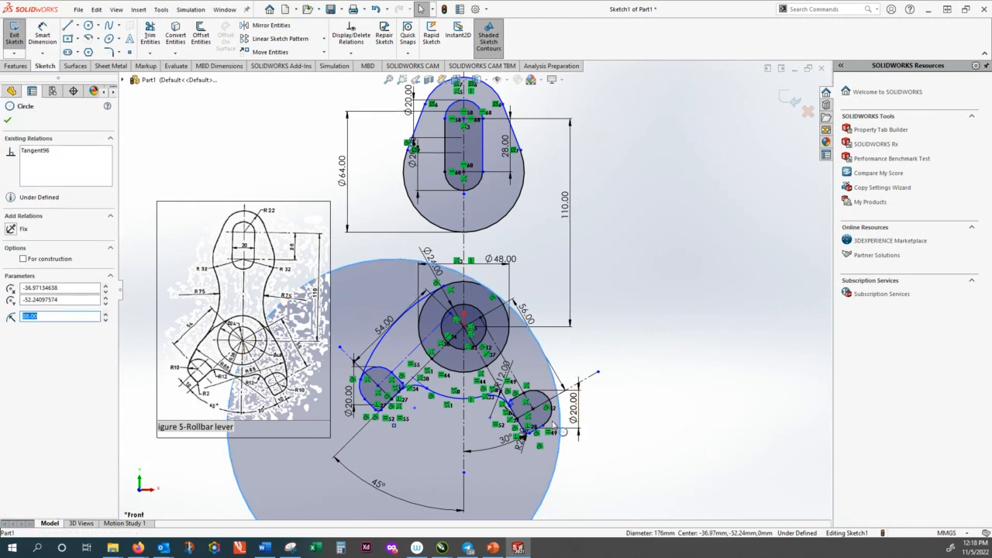
left_click(549, 399, "ctrl")
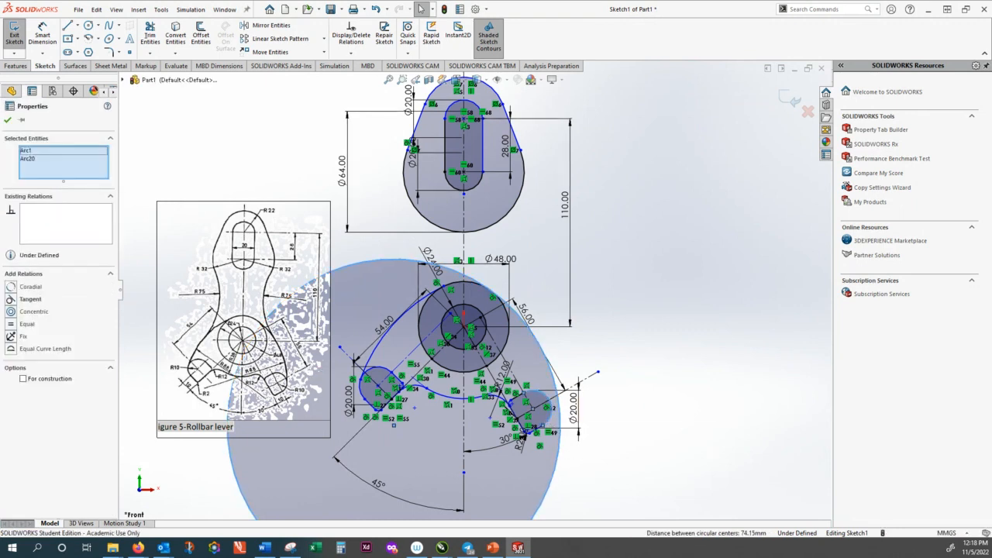
left_click(10, 299)
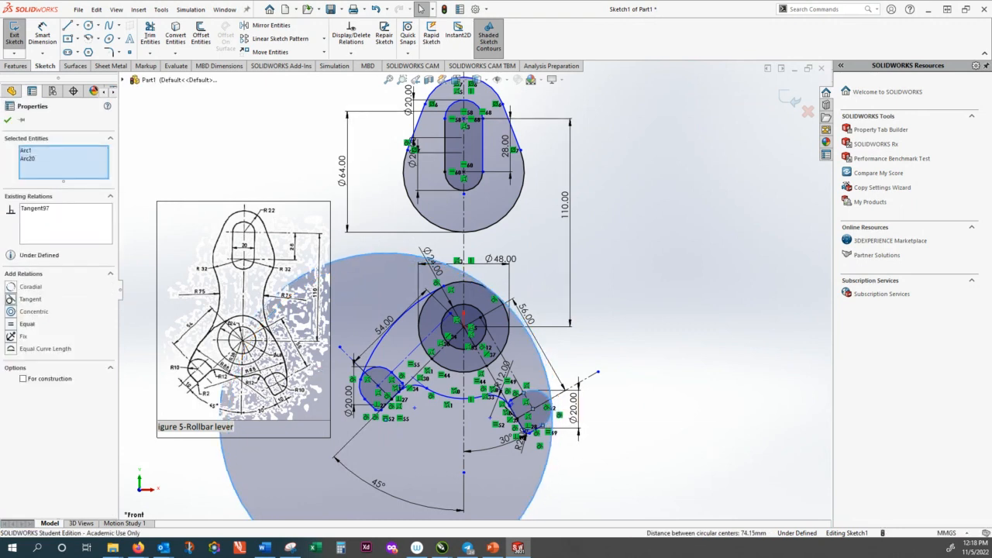
left_click(7, 121)
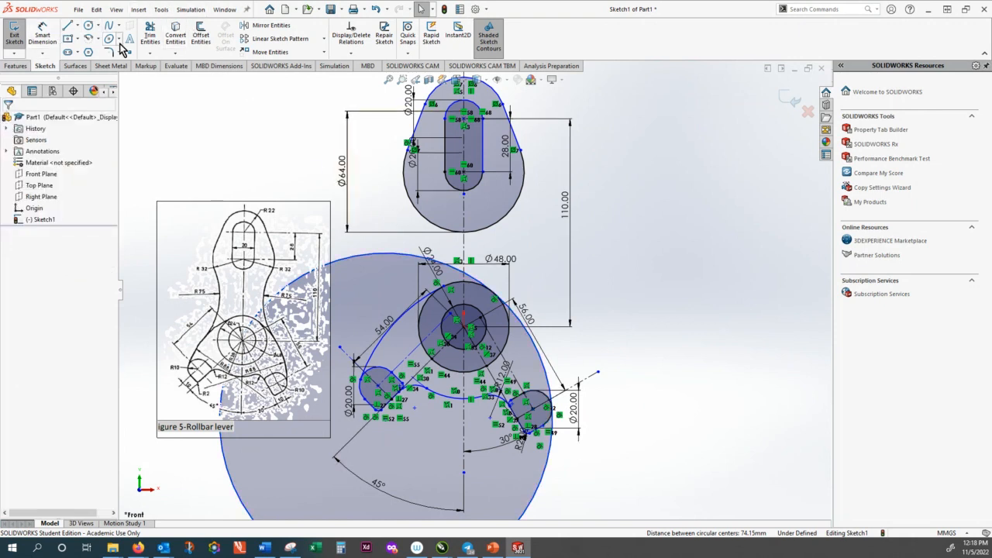
Power trim the large circle to the arc between the 48 mm hub circle and the 30° arm's rounded end
left_click(150, 52)
left_click(159, 66)
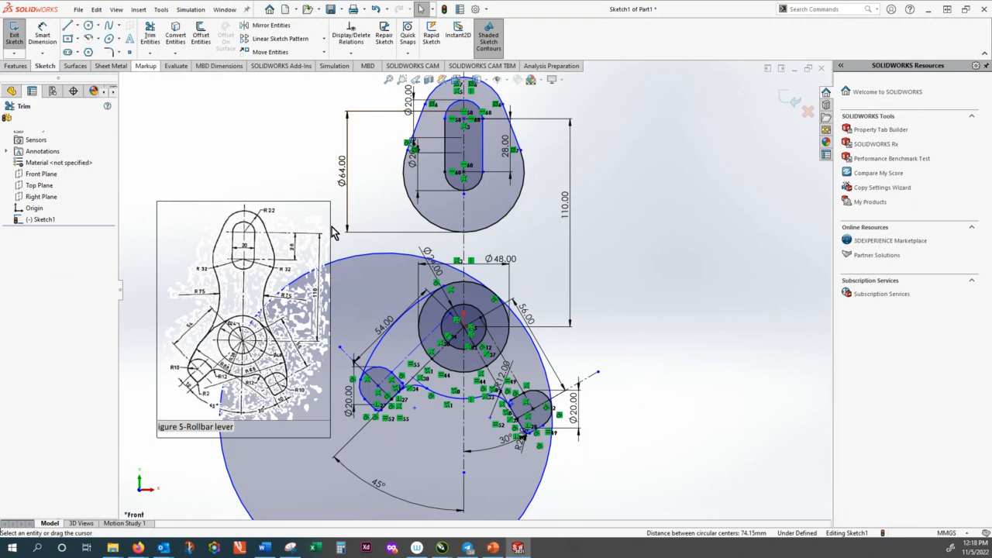
left_click_drag(363, 245, 371, 266)
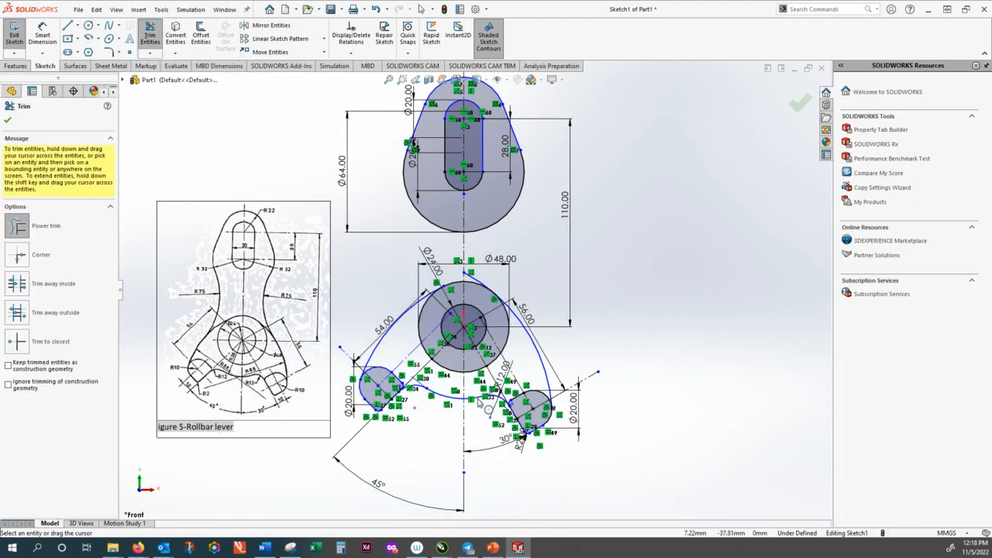
scroll(483, 330, "up", 5)
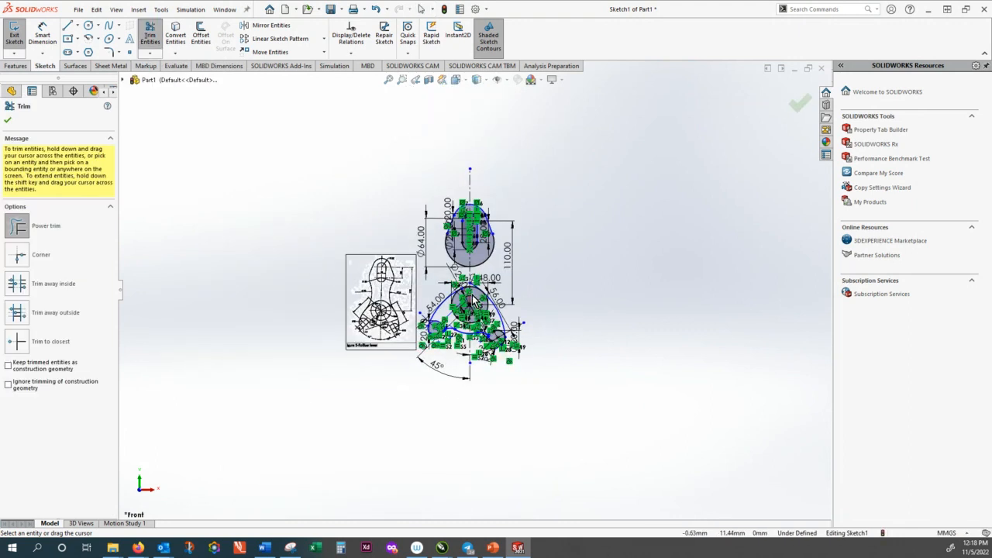
scroll(472, 301, "down", 5)
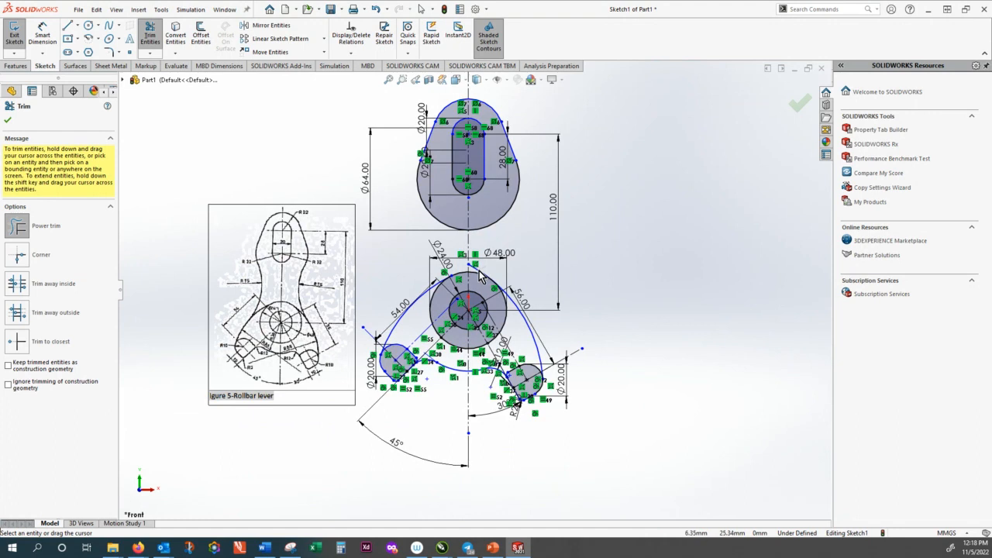
left_click_drag(479, 270, 474, 270)
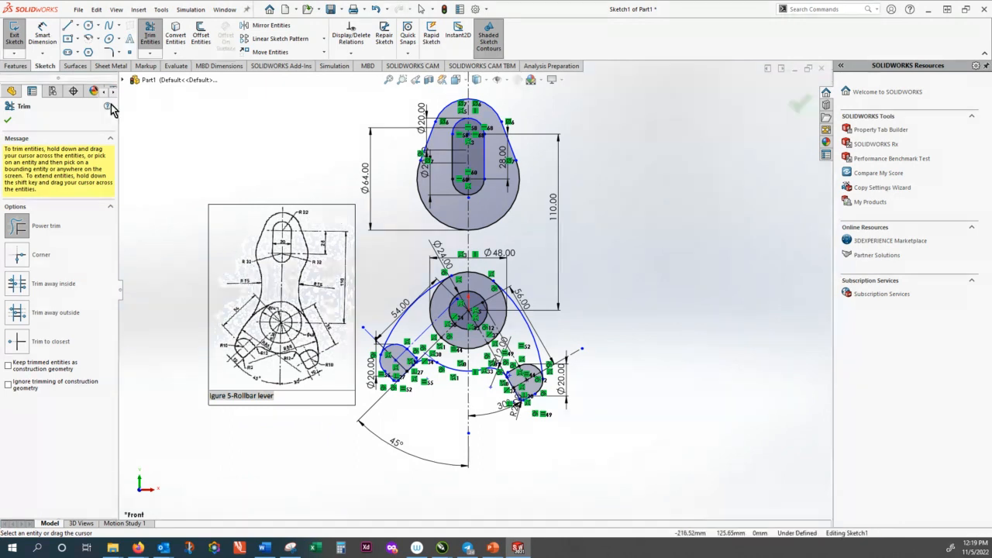
left_click(9, 122)
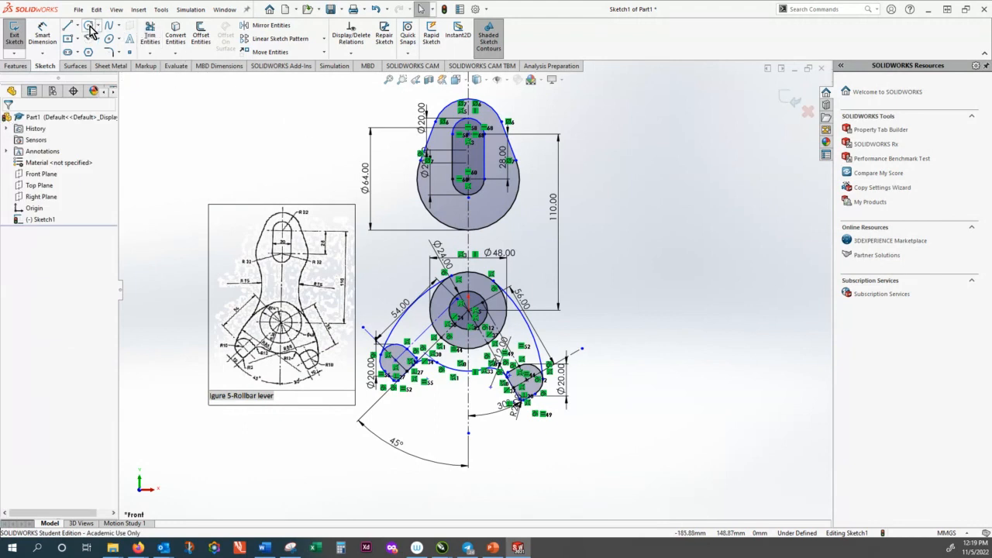
Draw a circle with a 75 mm radius and move it beside the lever profile, over the reference drawing
left_click(708, 266)
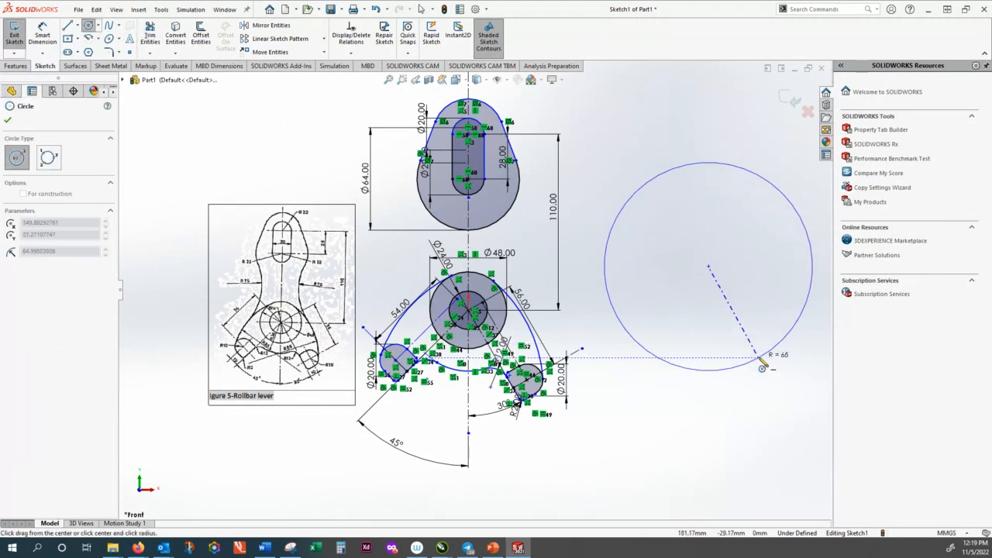
left_click(761, 361)
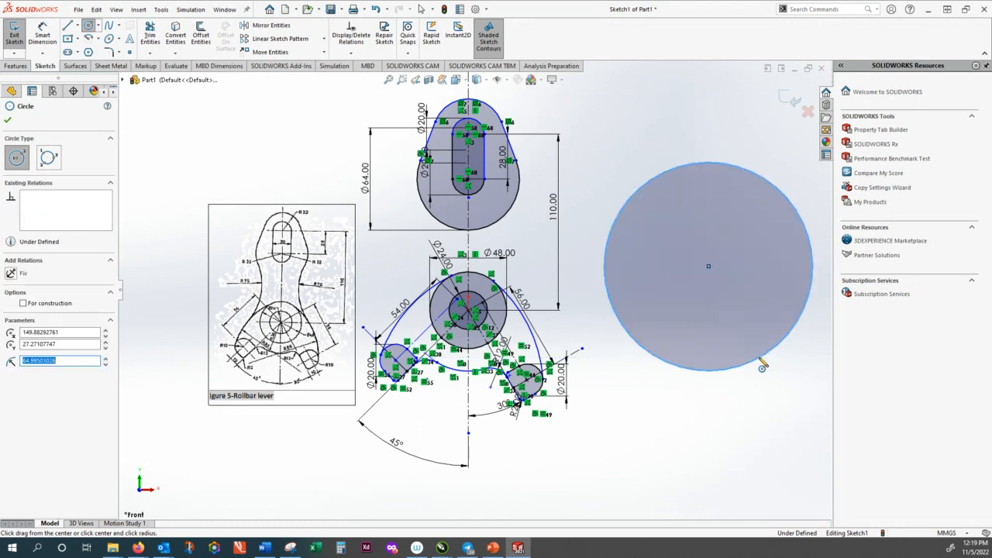
type("75")
key("Return")
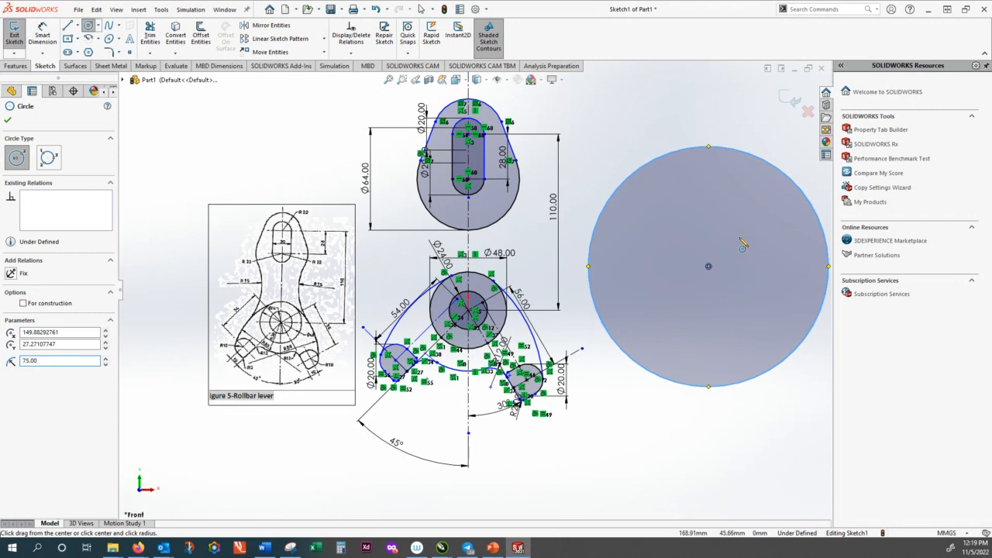
left_click(8, 120)
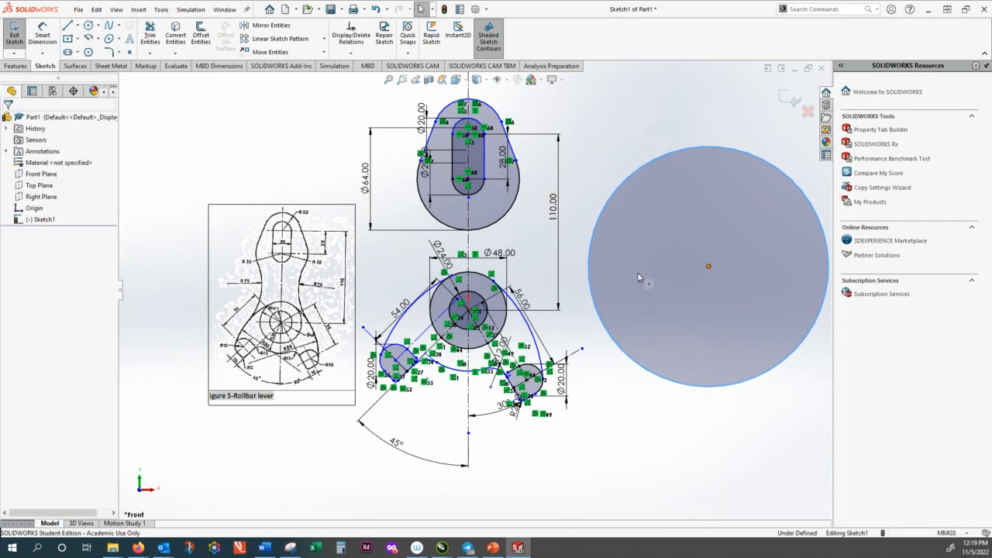
left_click_drag(710, 268, 301, 231)
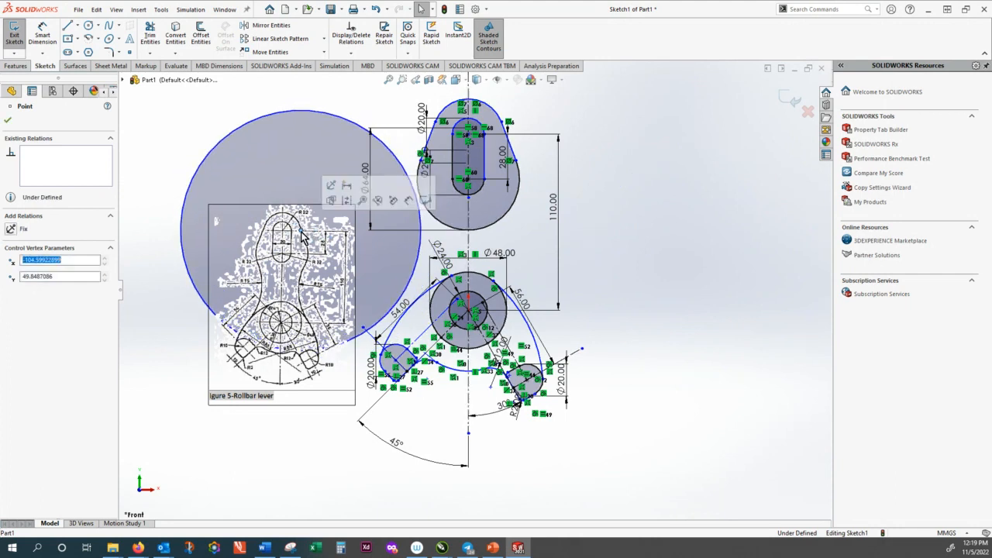
left_click(7, 120)
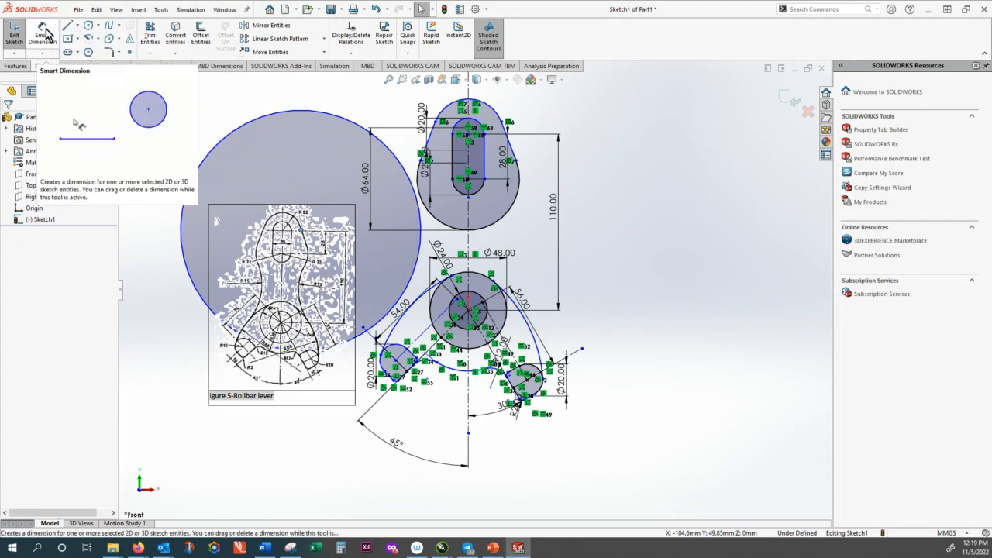
Dimension the new circle's diameter as 150 mm
left_click(43, 34)
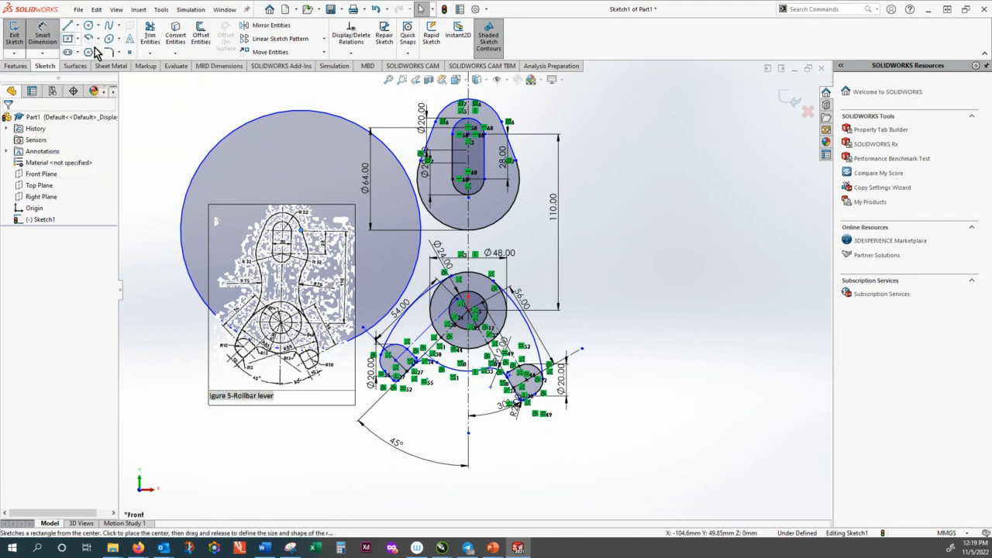
left_click(224, 143)
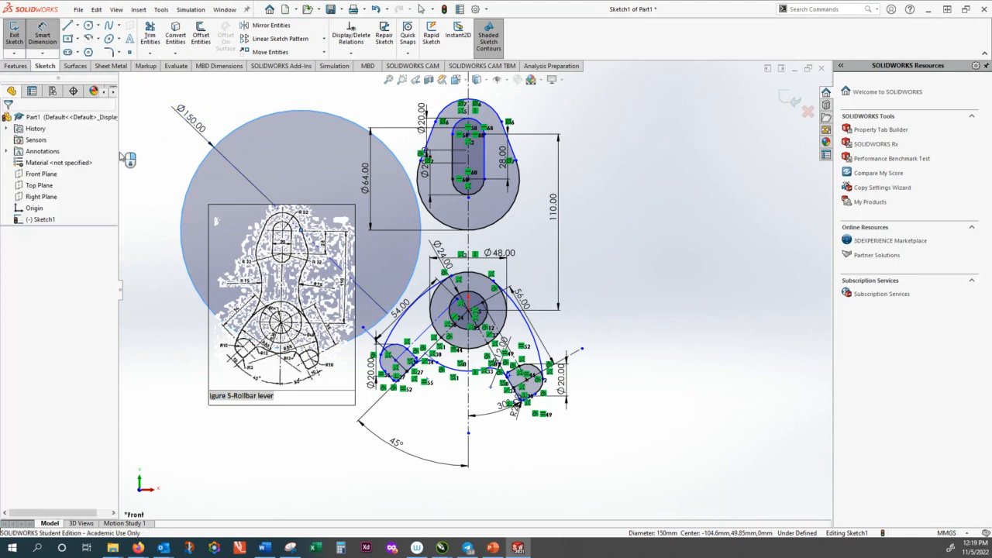
left_click(156, 165)
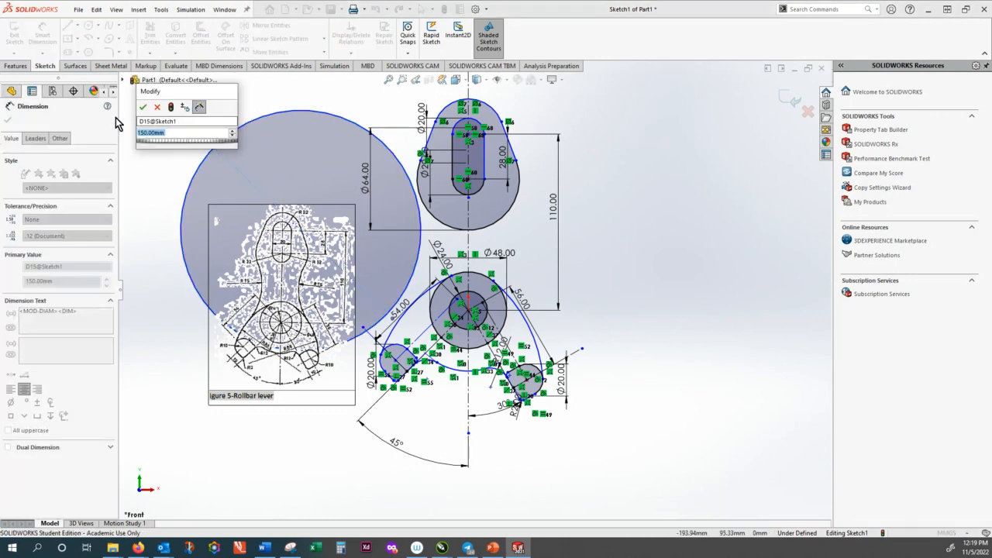
left_click(142, 107)
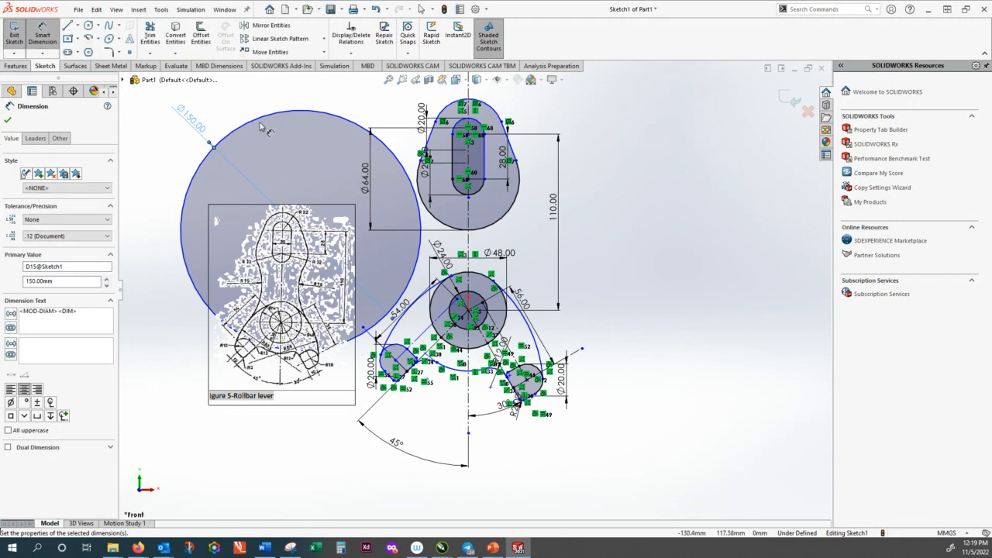
left_click(7, 120)
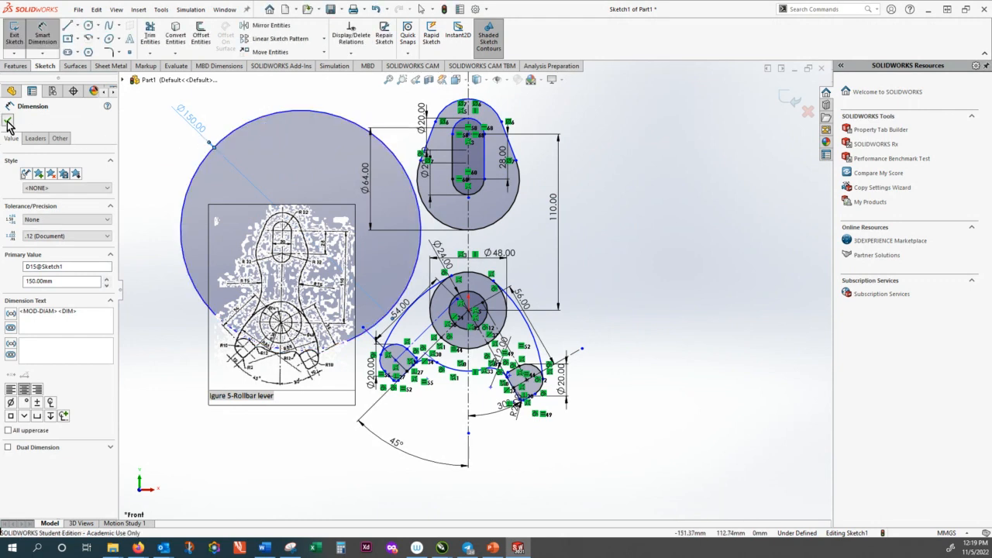
Delete the diameter relation from the 150 mm circle beside the lever profile
left_click(281, 114)
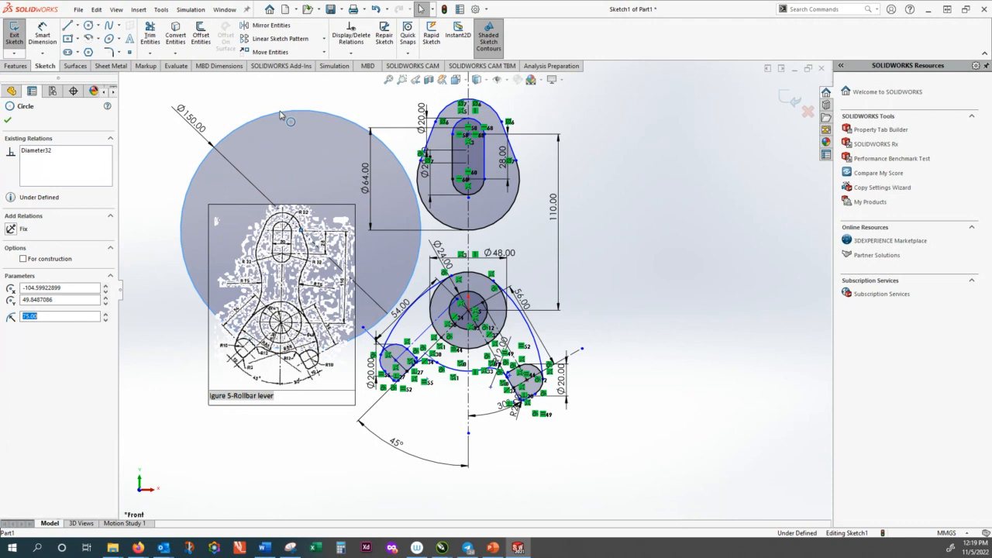
right_click(280, 113)
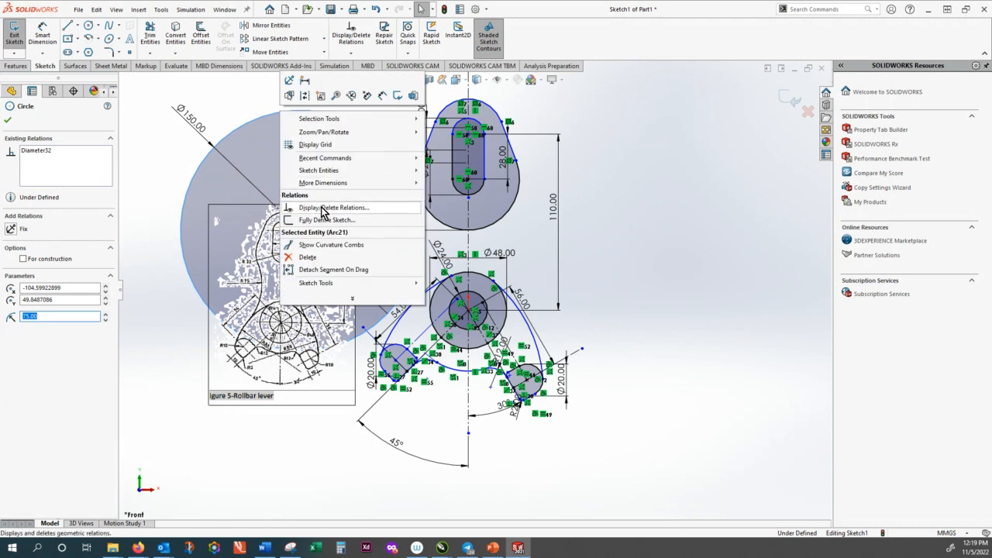
left_click(325, 207)
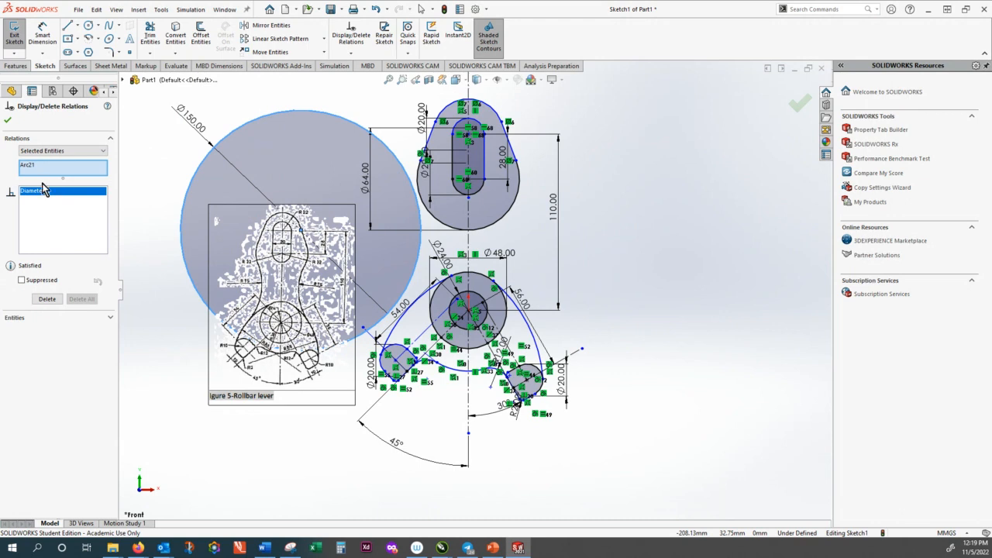
left_click(47, 299)
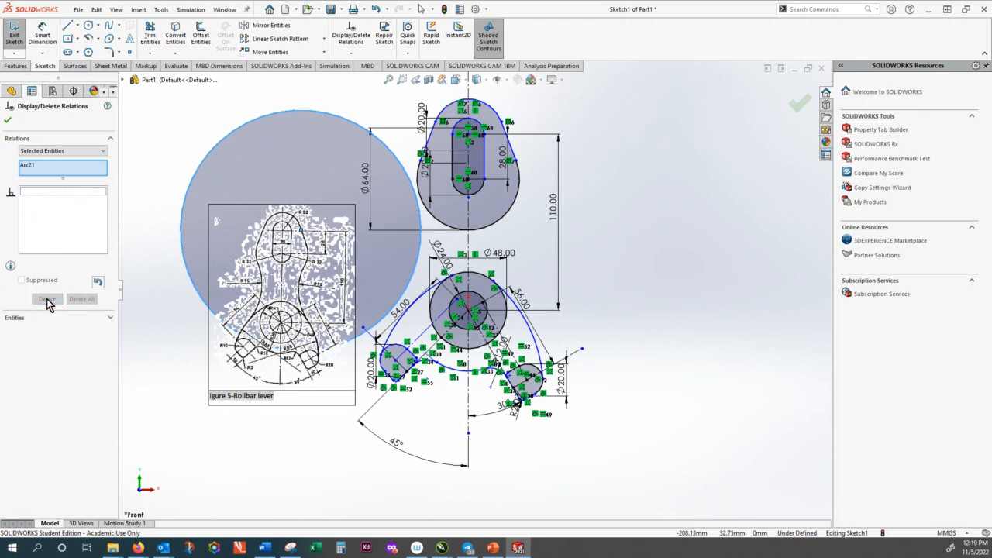
left_click(8, 120)
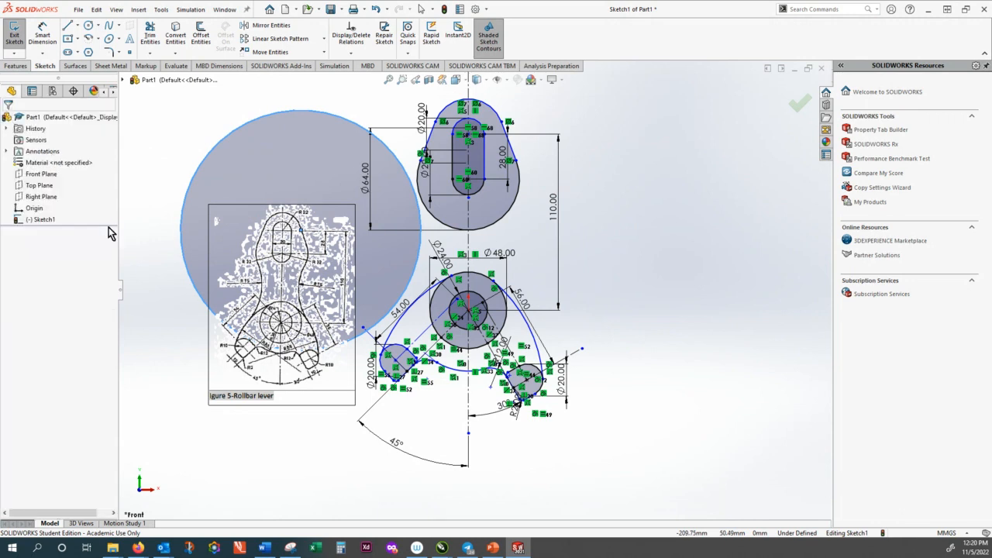
Make the 150 mm circle tangent to the 64 mm circle of the upper head
left_click(327, 117)
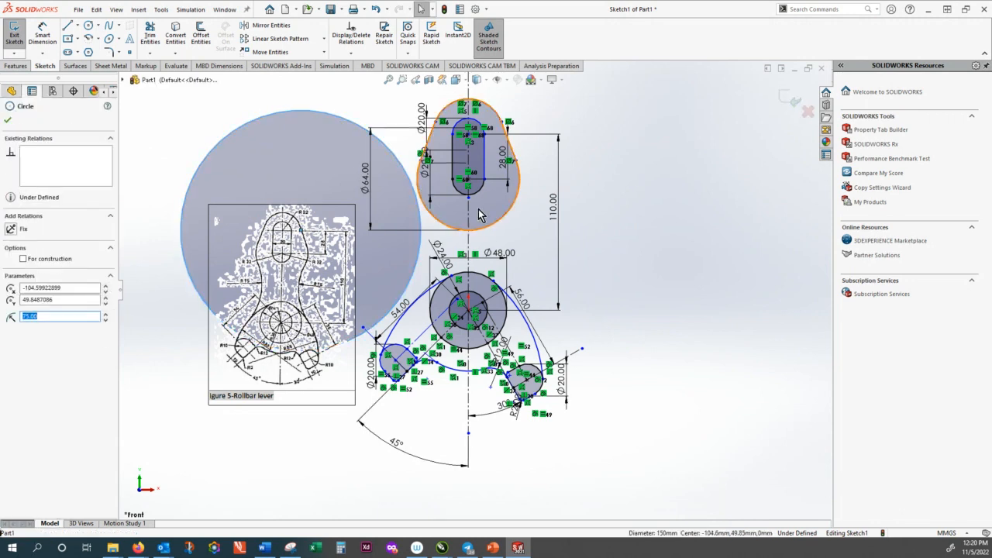
left_click(435, 221, "ctrl")
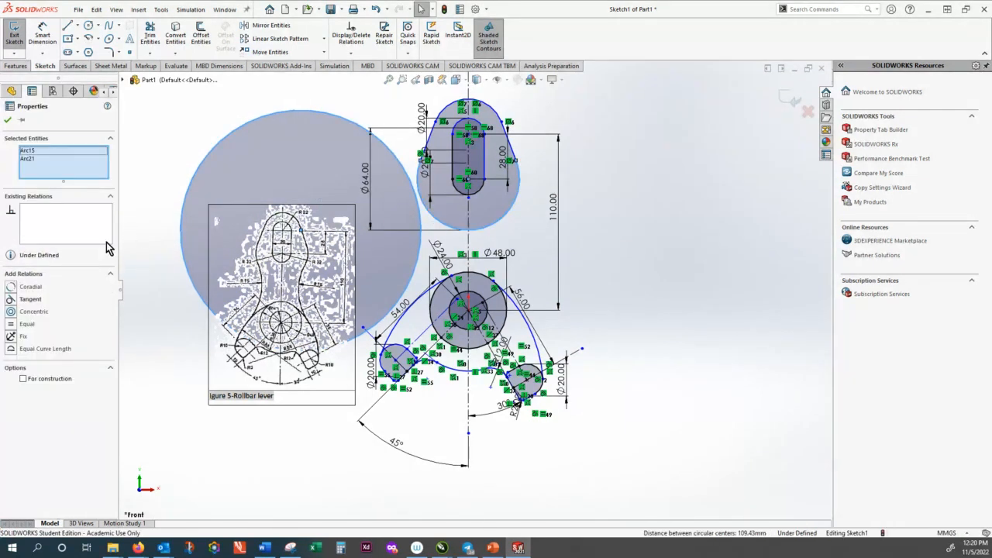
left_click(11, 300)
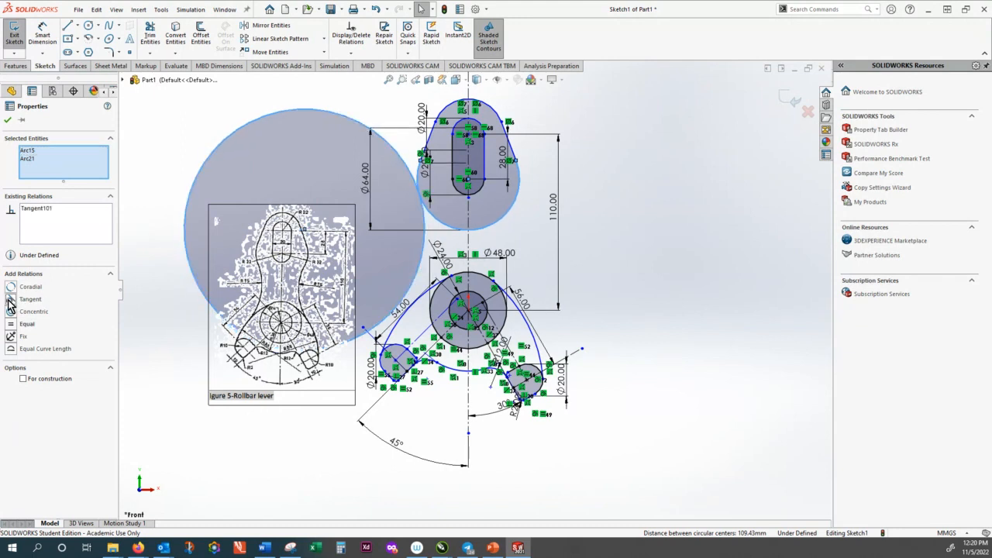
left_click(8, 120)
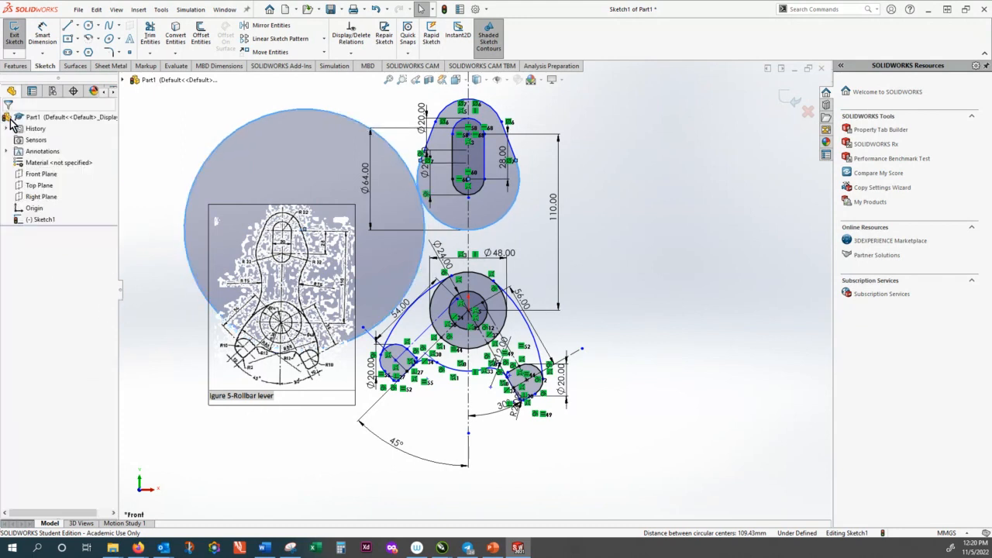
Try to make the 150 mm circle tangent to the arc between the hub and the 45° arm
left_click(200, 303)
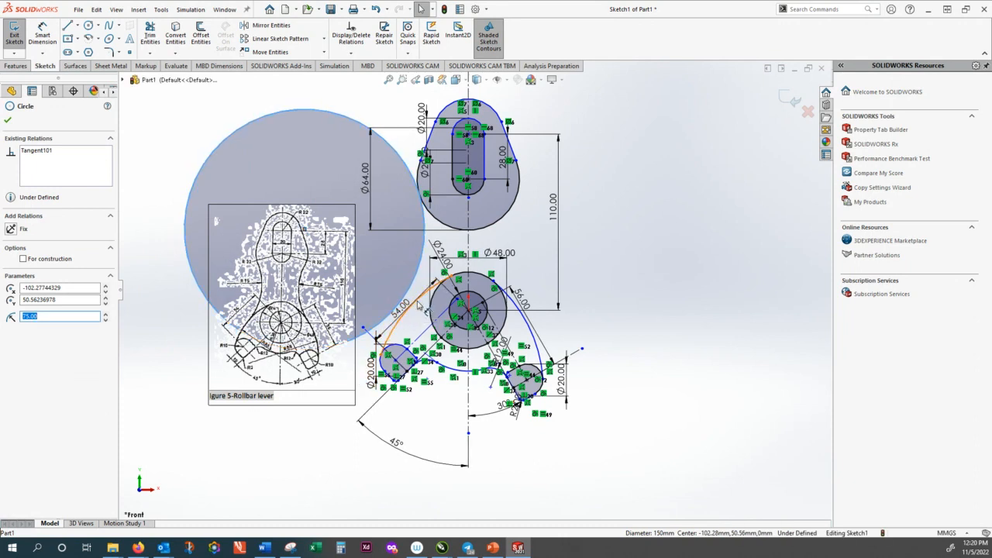
left_click(419, 304, "ctrl")
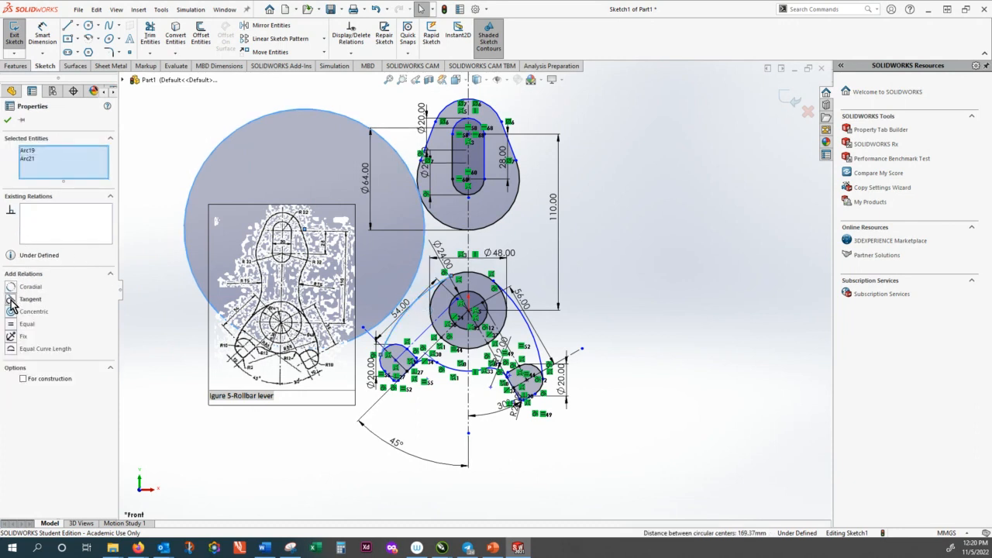
left_click(11, 300)
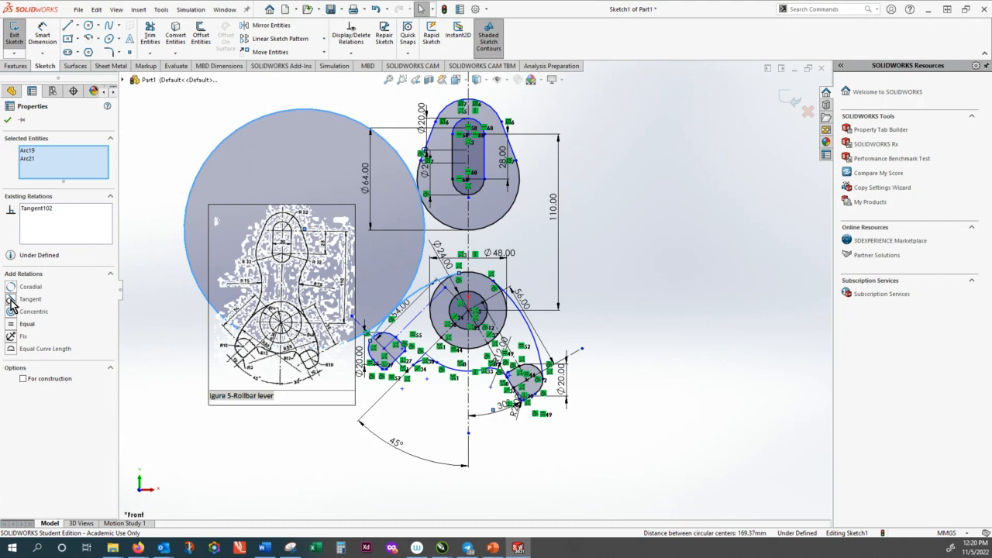
key("Escape")
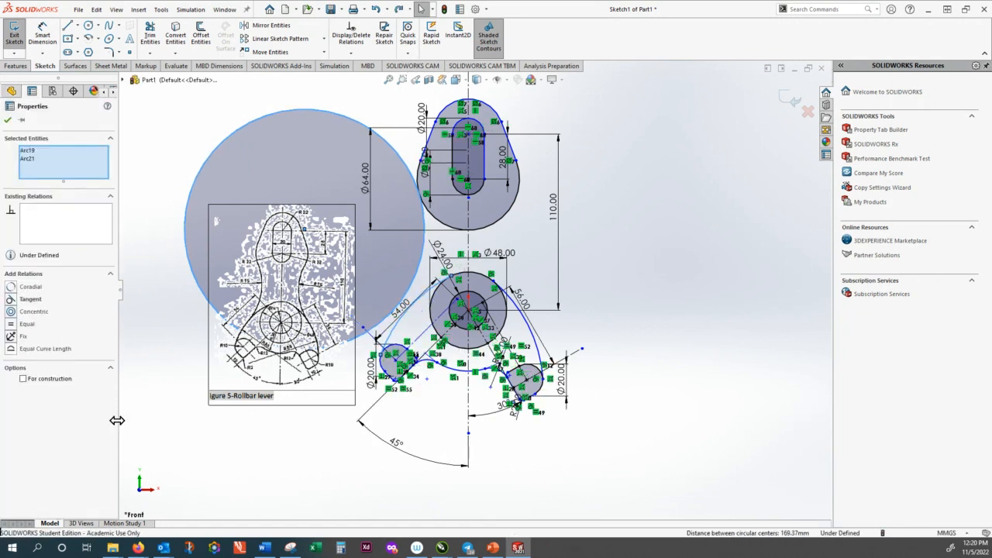
key("Escape")
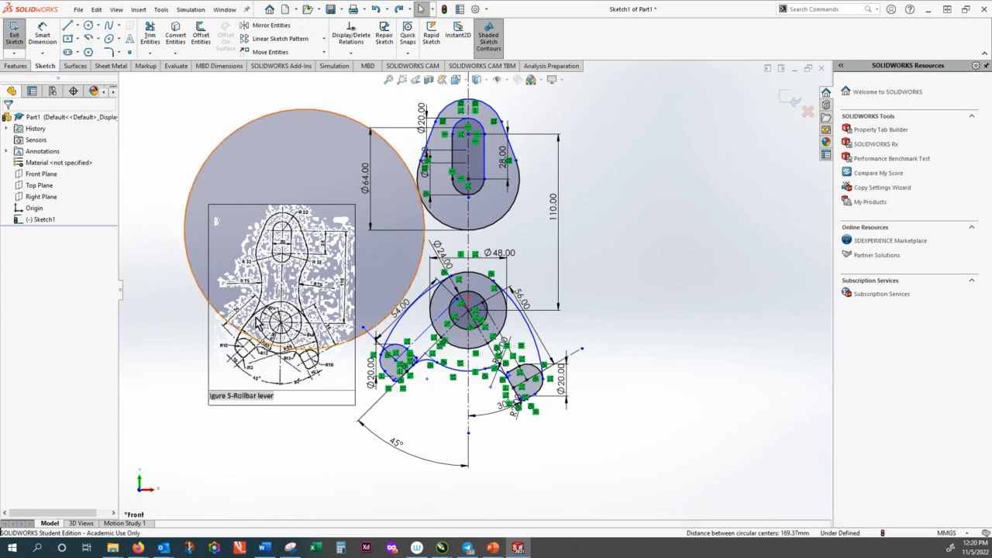
Move the reference drawing to the right of the lever profile and review the 150 mm circle's relations
left_click_drag(246, 364, 684, 357)
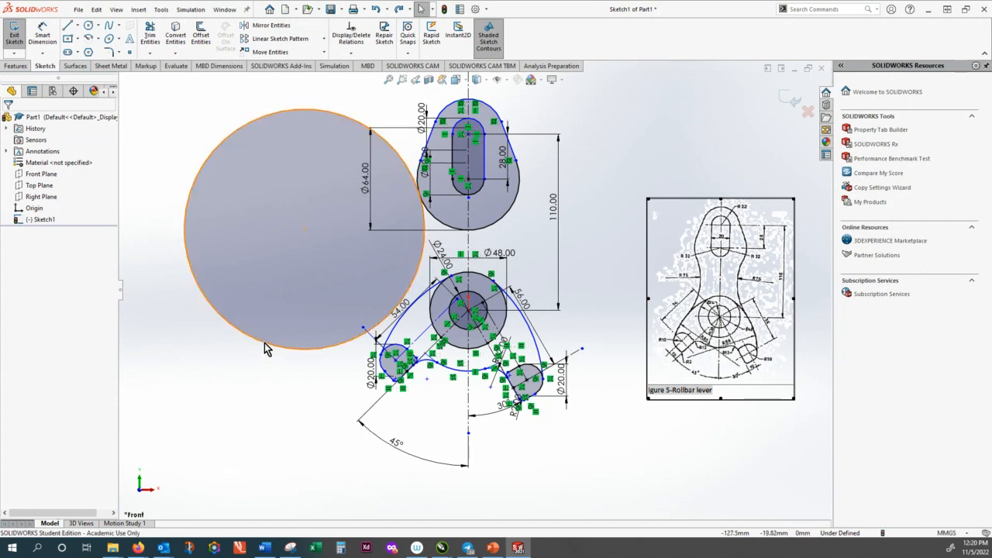
right_click(264, 343)
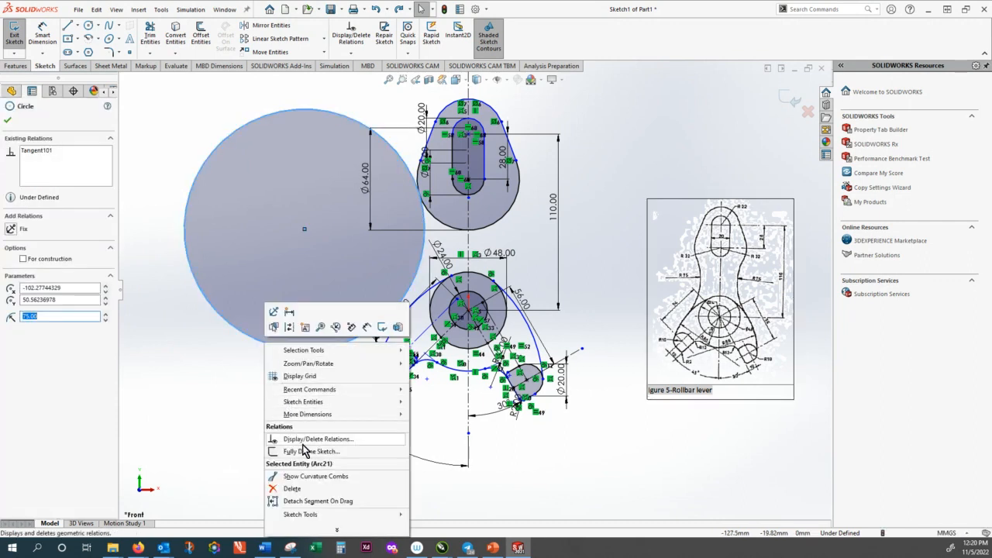
left_click(314, 440)
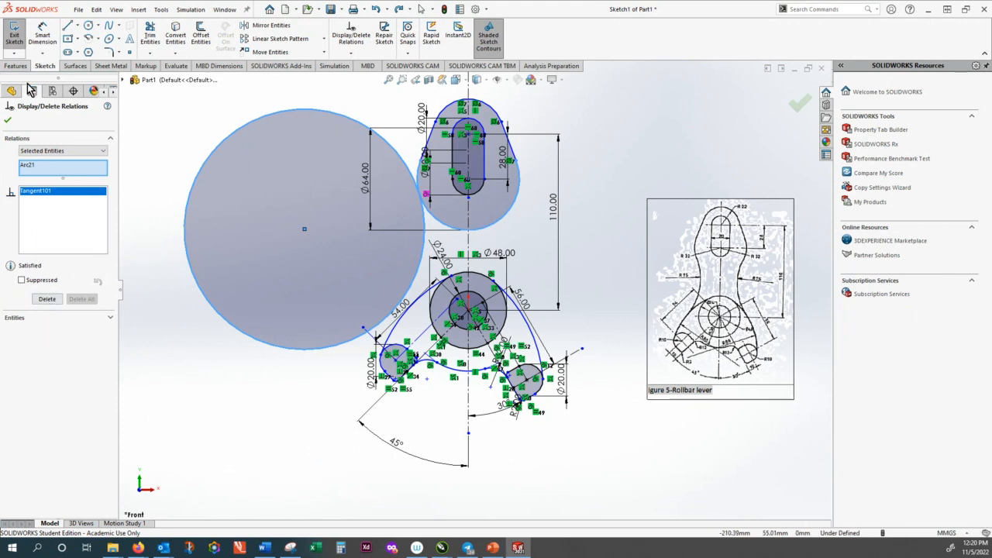
left_click(8, 122)
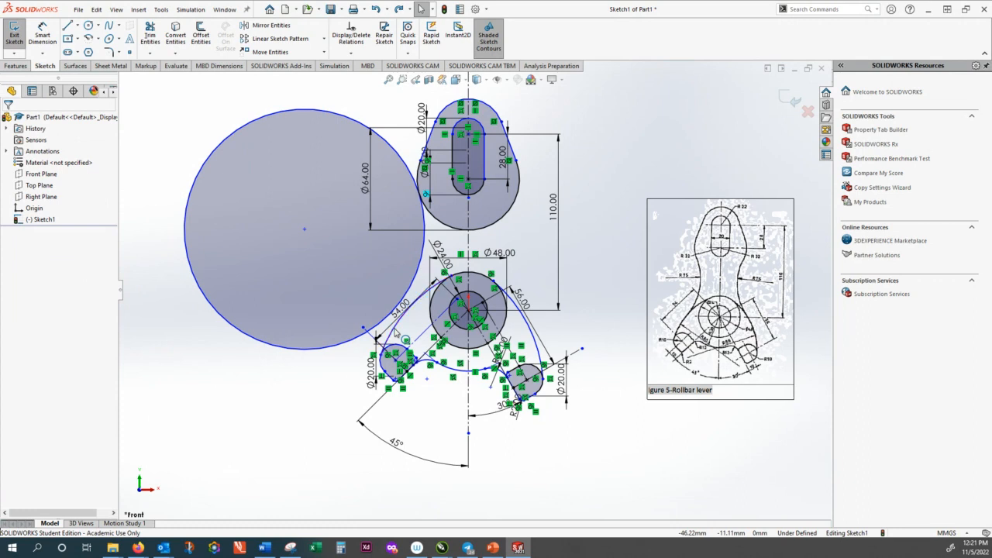
Try to fix the arc between the hub and the 45° arm in place
left_click(395, 332)
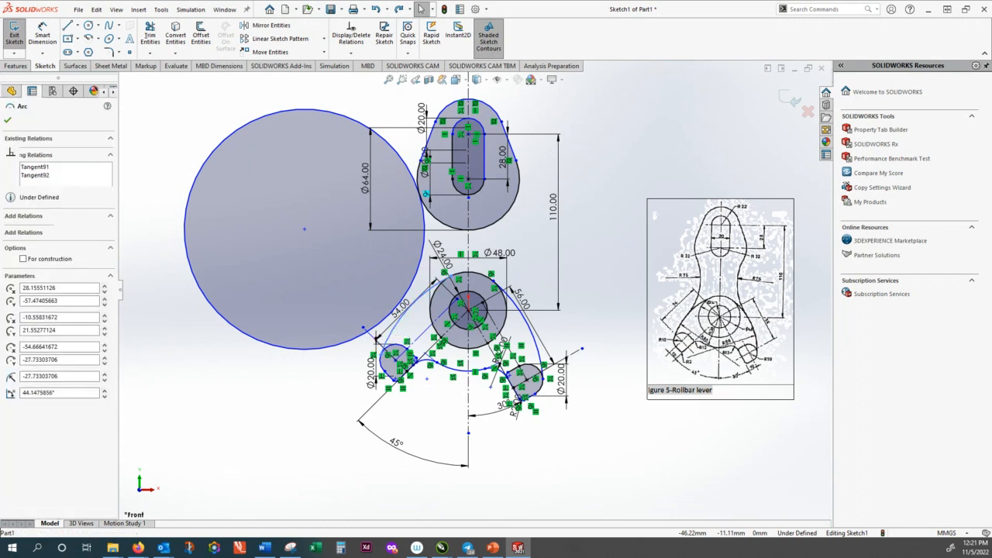
left_click(11, 229)
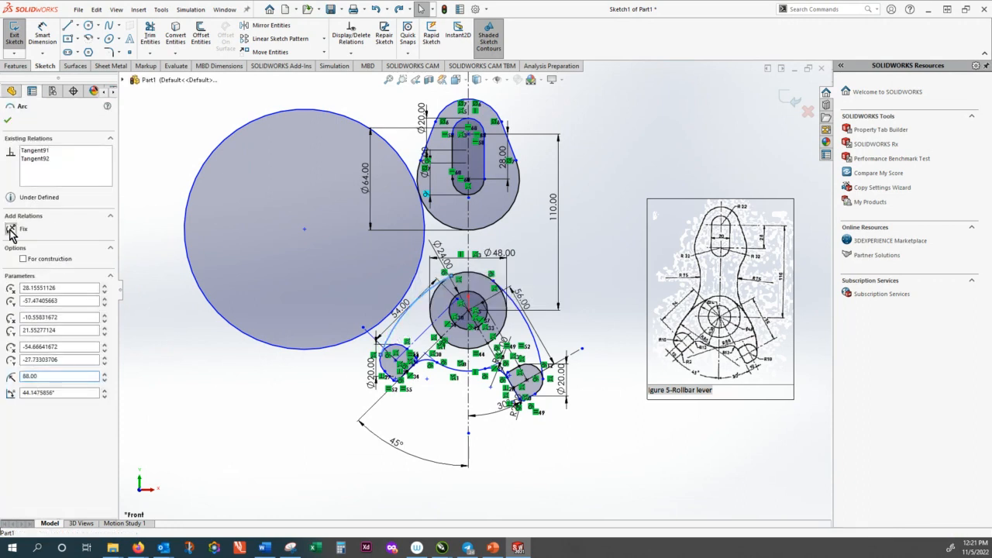
left_click(206, 454)
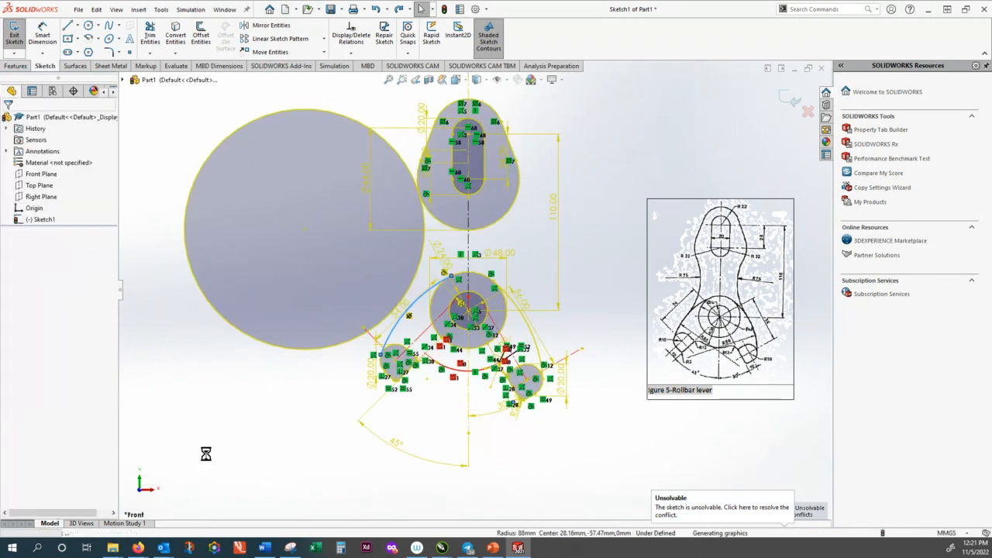
key("ctrl+z")
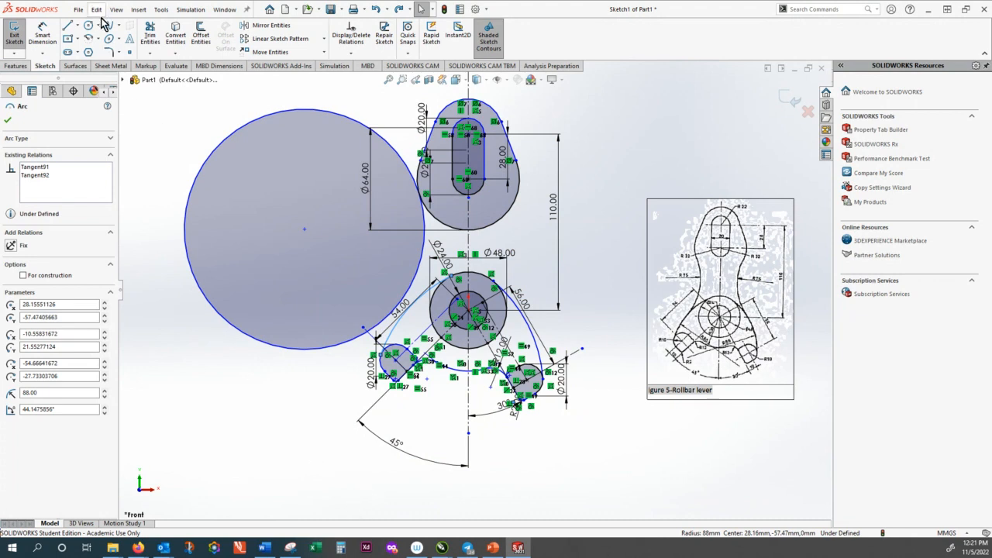
Dimension the radius of the arc between the hub and the 45° arm as 88 mm
left_click(41, 34)
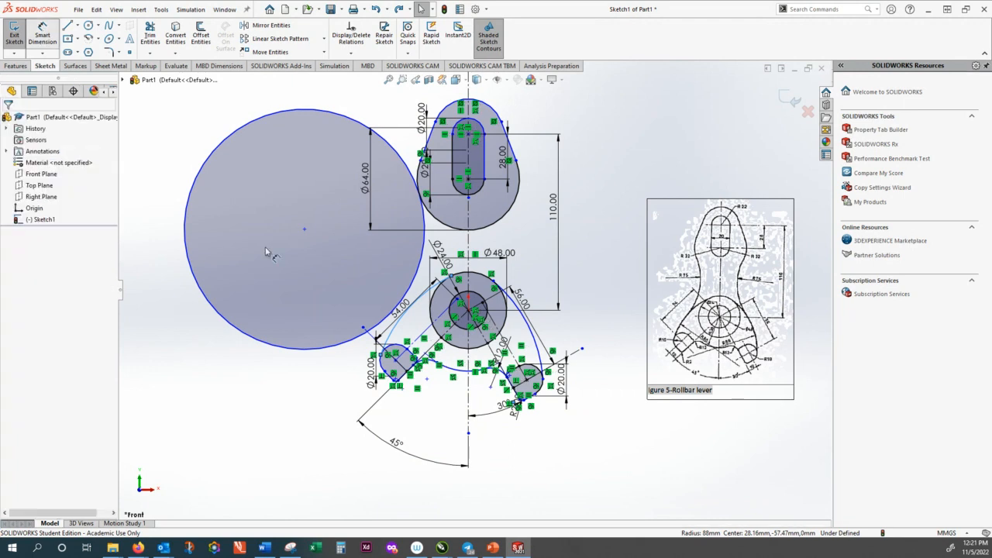
left_click(400, 335)
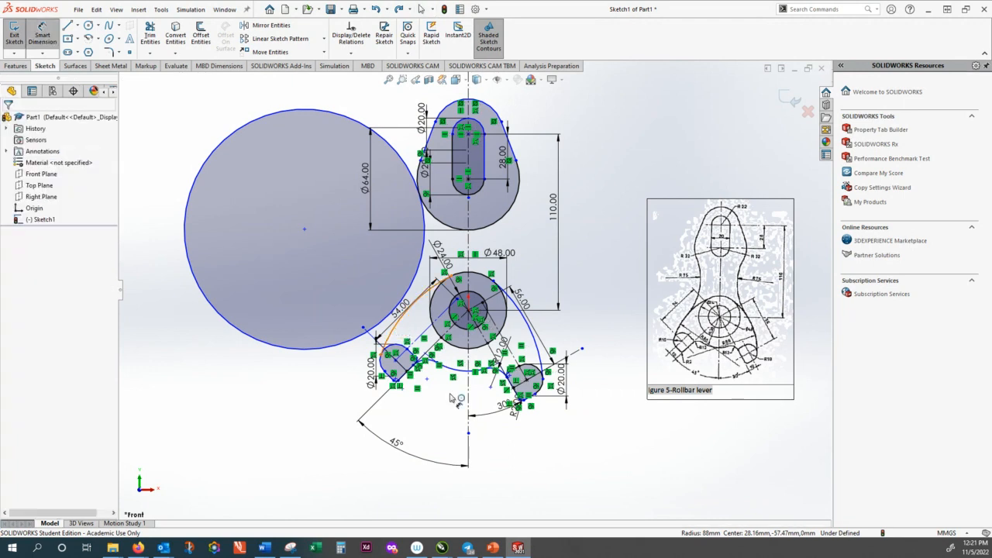
left_click(536, 471)
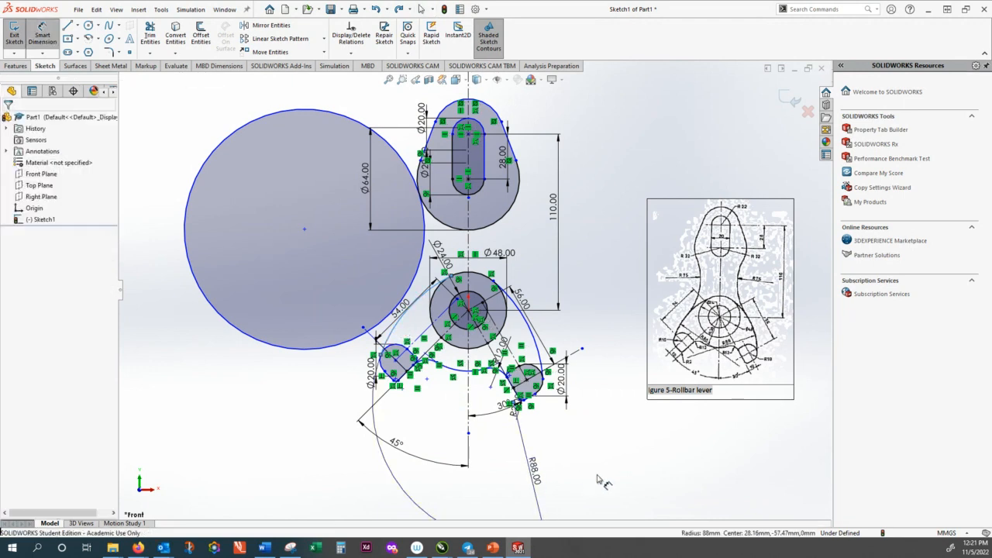
double_click(533, 467)
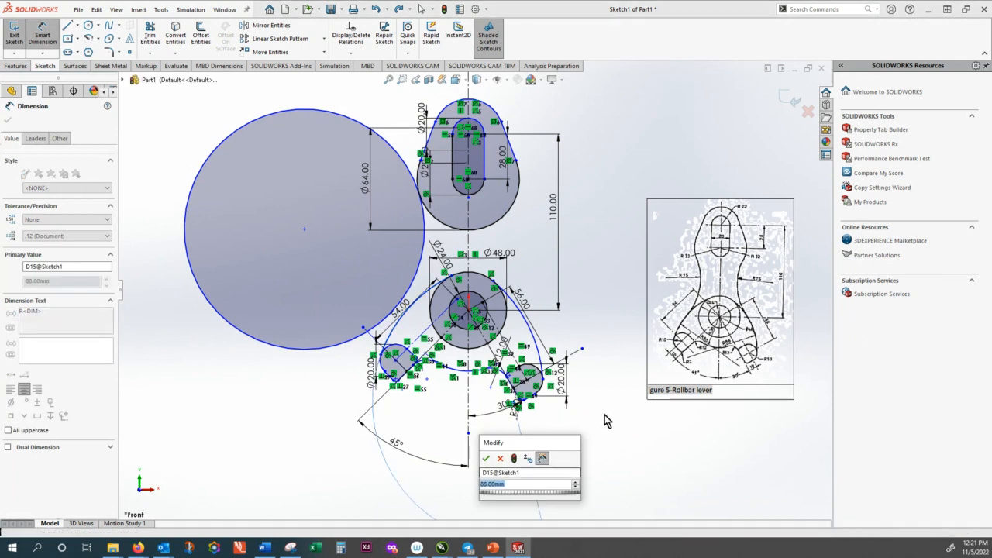
left_click(486, 459)
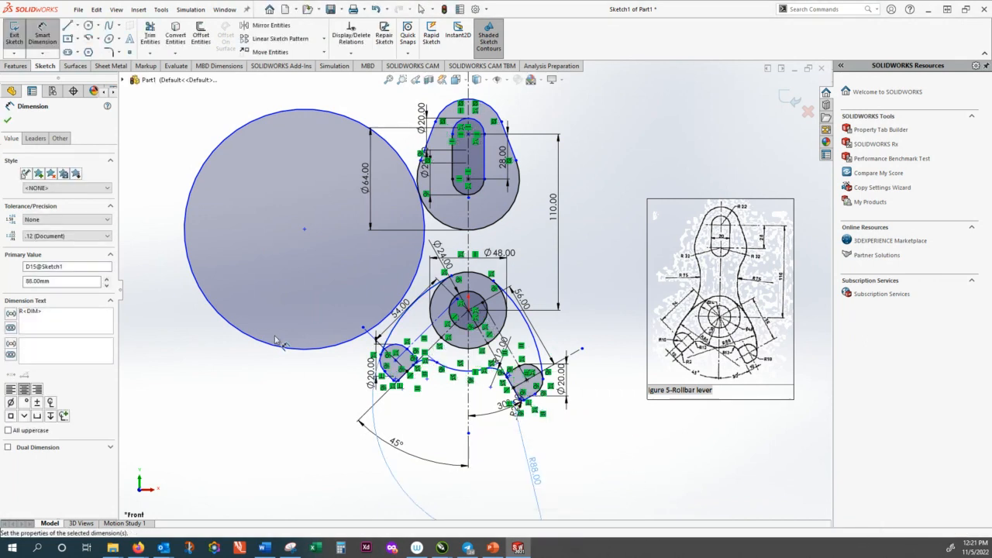
left_click(7, 120)
key("Escape")
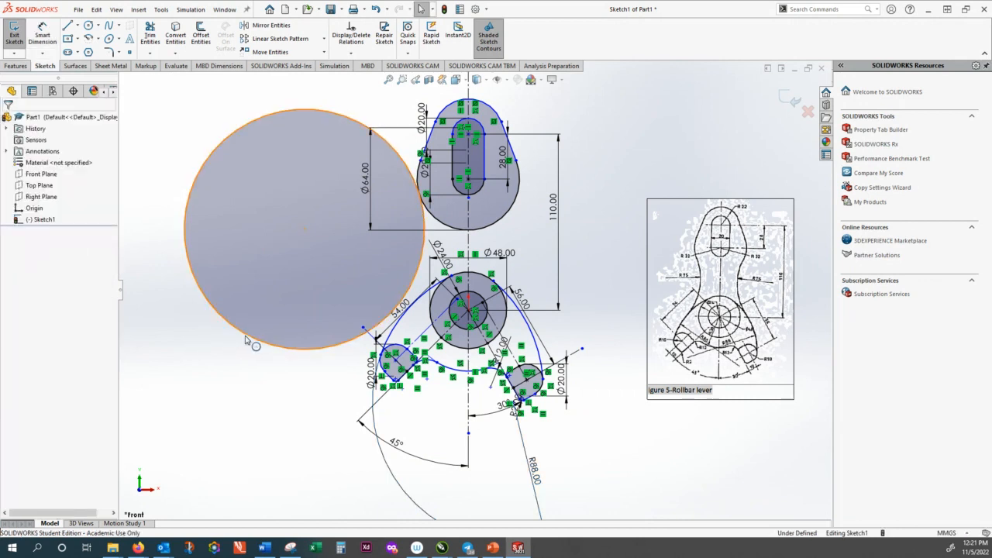
Try to make the 150 mm circle tangent to the rounded end of the 45° arm, and clear the selection
left_click(249, 342)
left_click(391, 346)
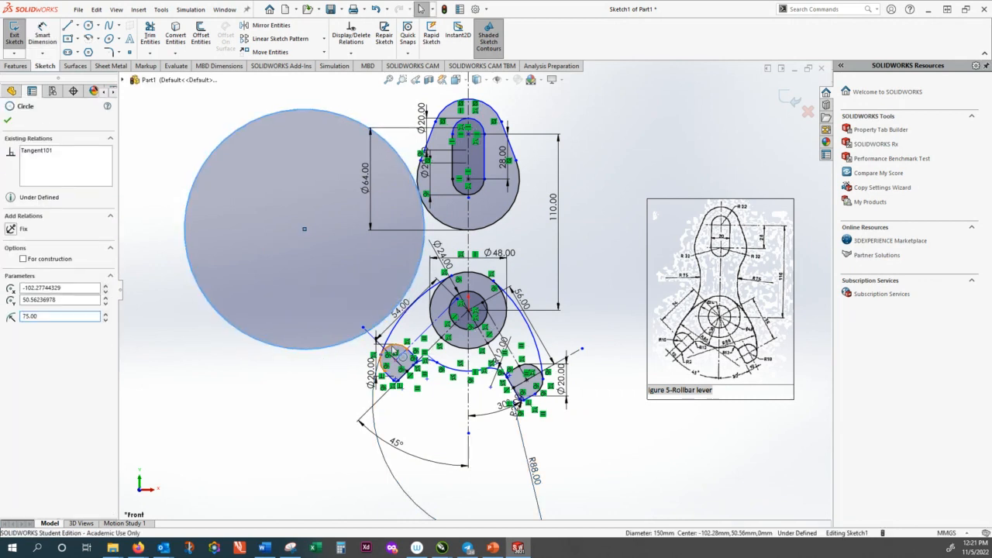
left_click(209, 337, "ctrl")
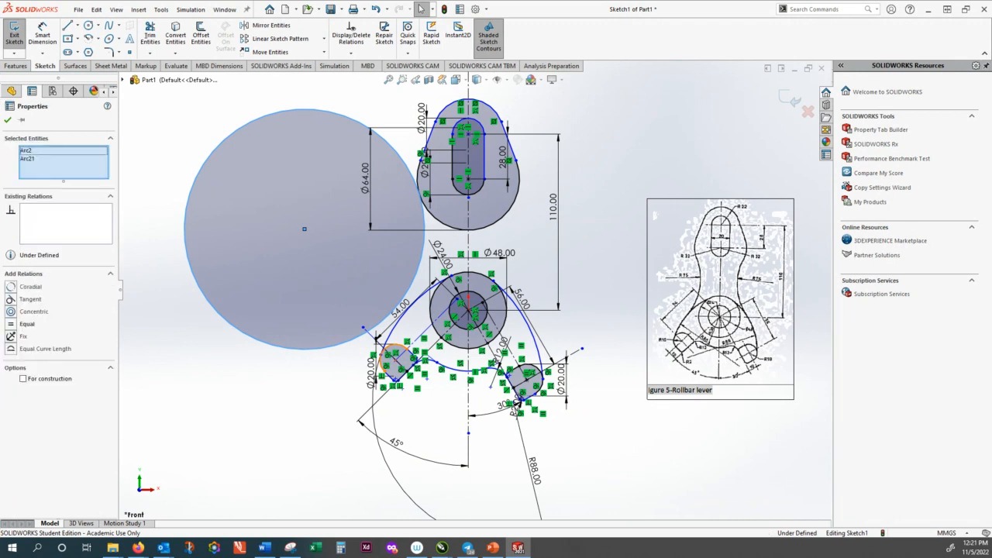
left_click(13, 300)
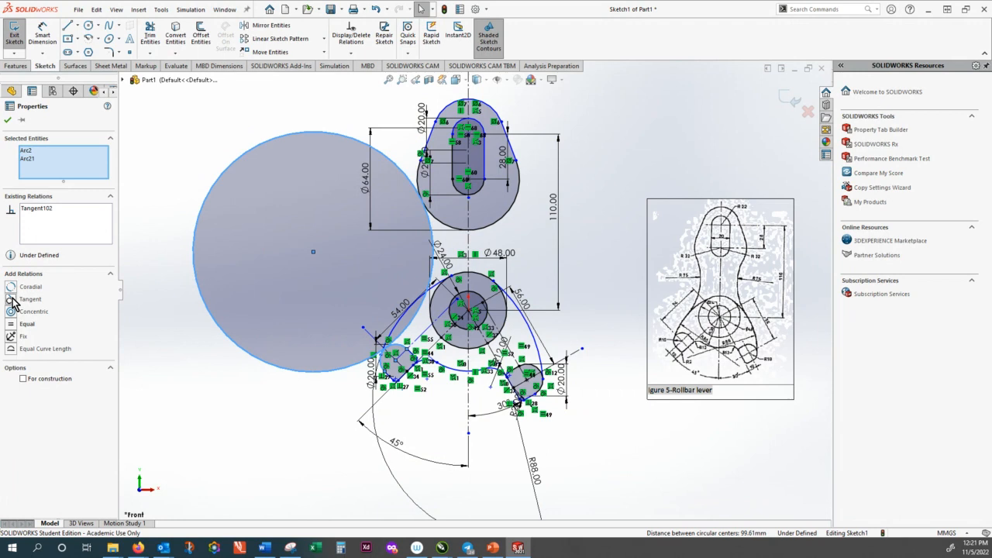
key("Escape")
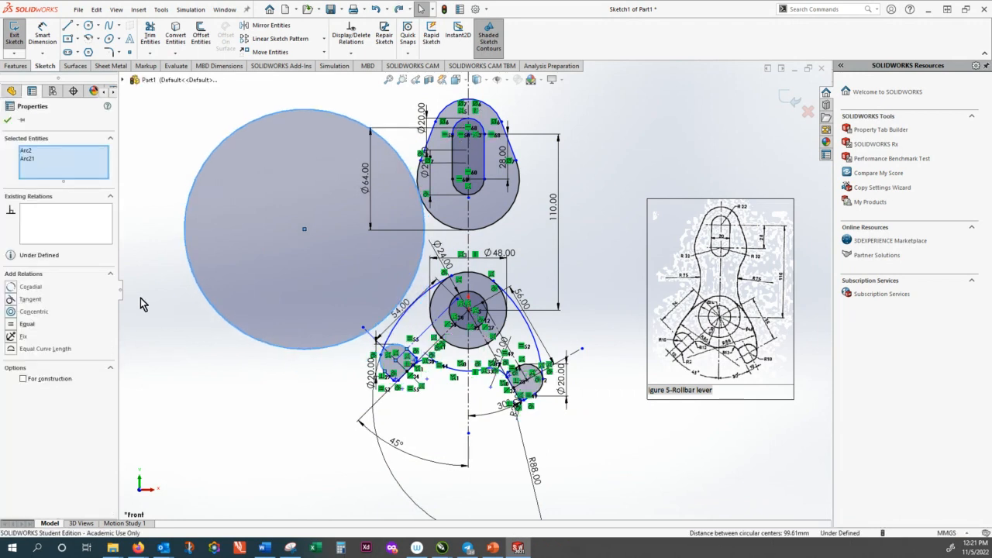
left_click(28, 161)
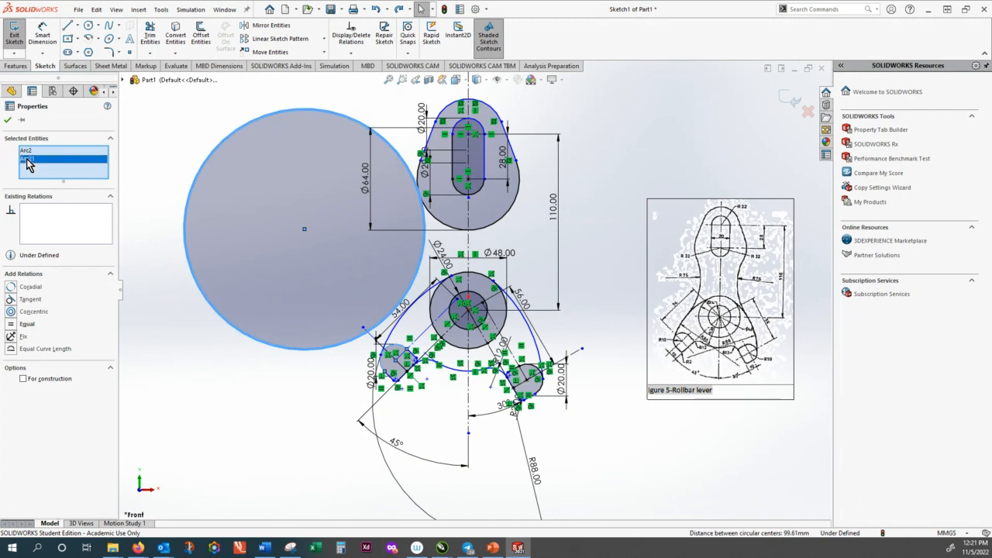
key("Delete")
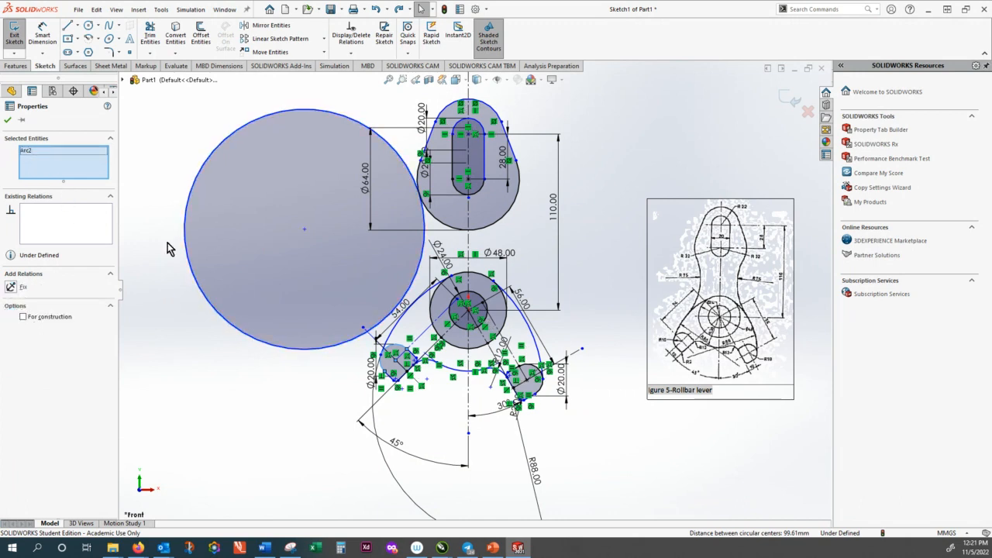
left_click(40, 151)
key("Delete")
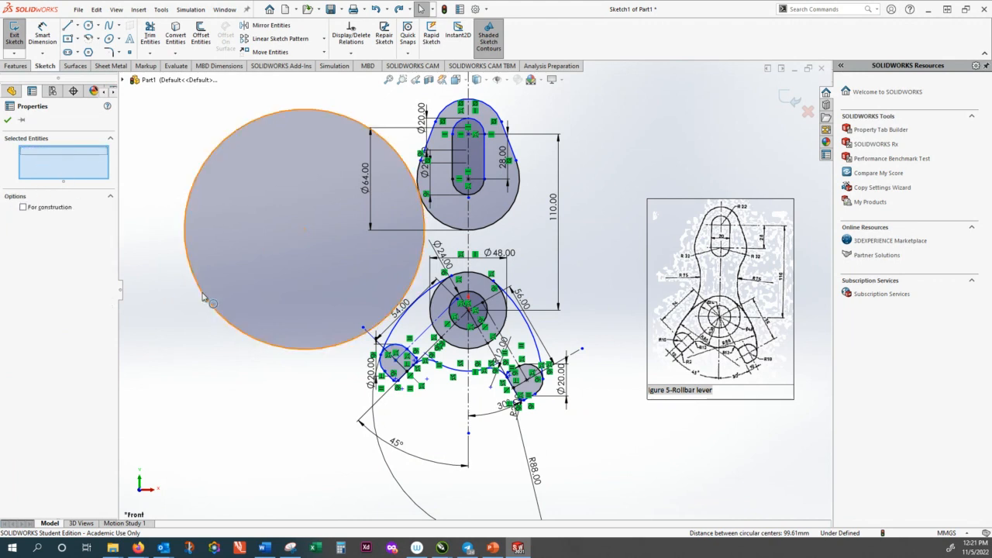
Make the 150 mm circle tangent to the R88 arc between the hub and the 45° arm
left_click(271, 348)
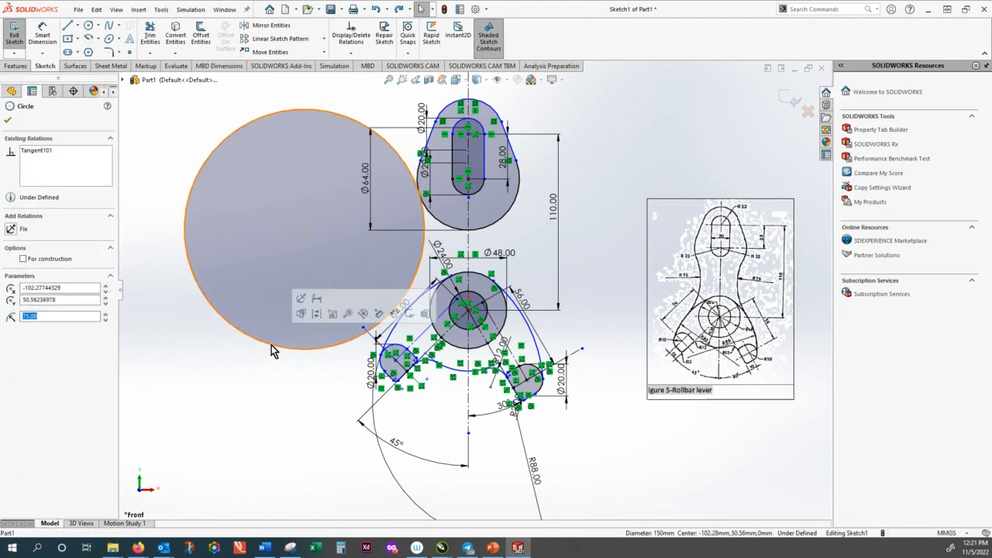
left_click(398, 328)
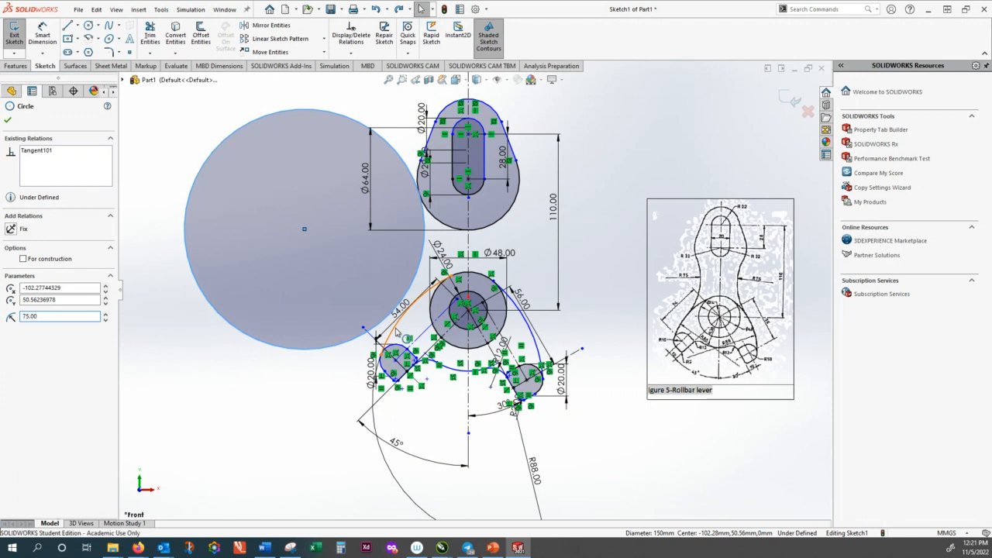
left_click(213, 308, "ctrl")
left_click(12, 299)
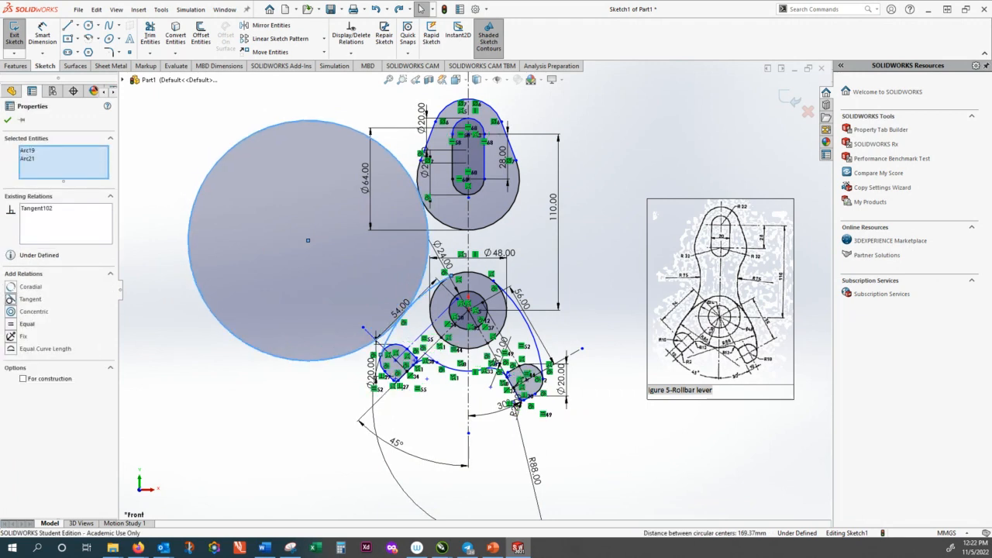
left_click(8, 120)
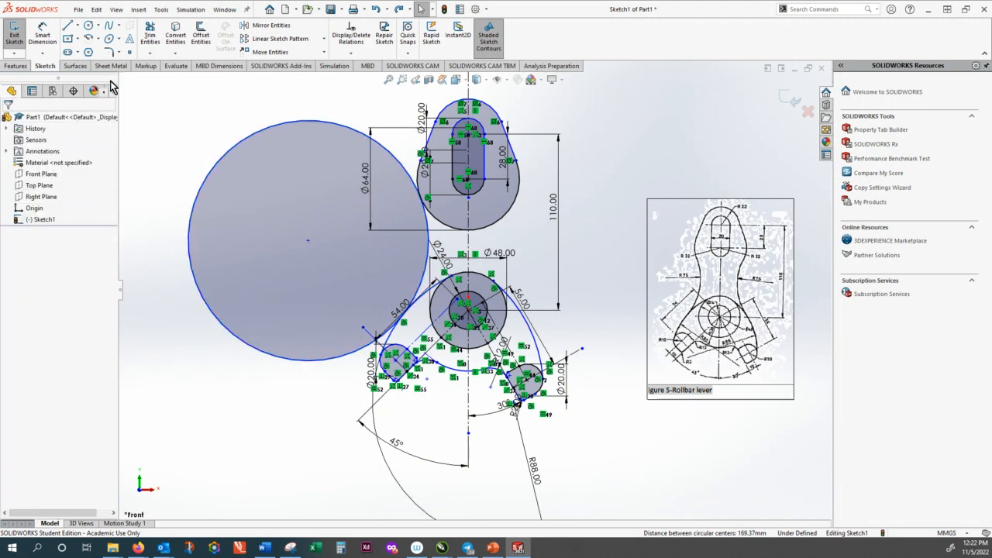
Trim the tangent circle down to the arc joining the upper head and the R88 arc on the 45° arm side, removing the overshoot near the arm
left_click(150, 53)
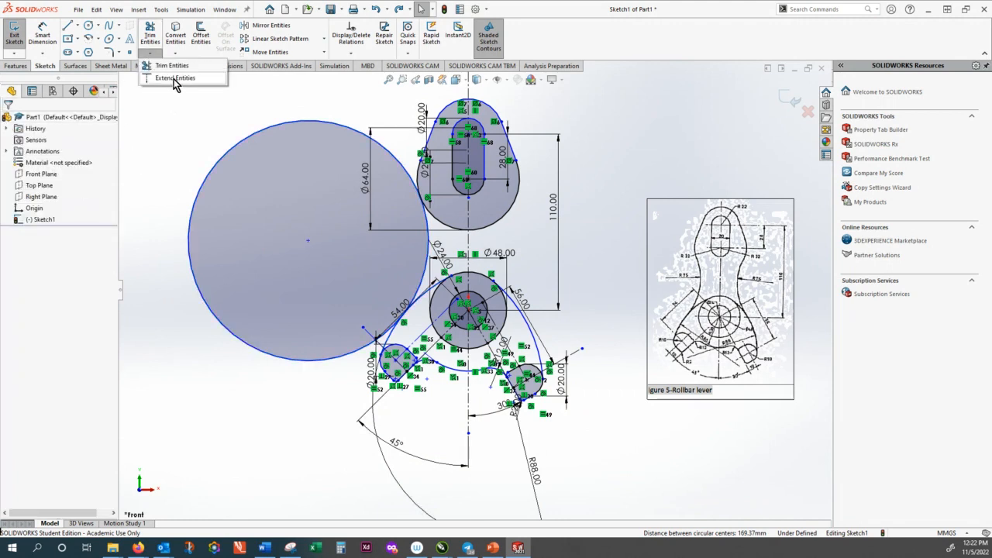
left_click(172, 65)
left_click_drag(223, 143, 240, 167)
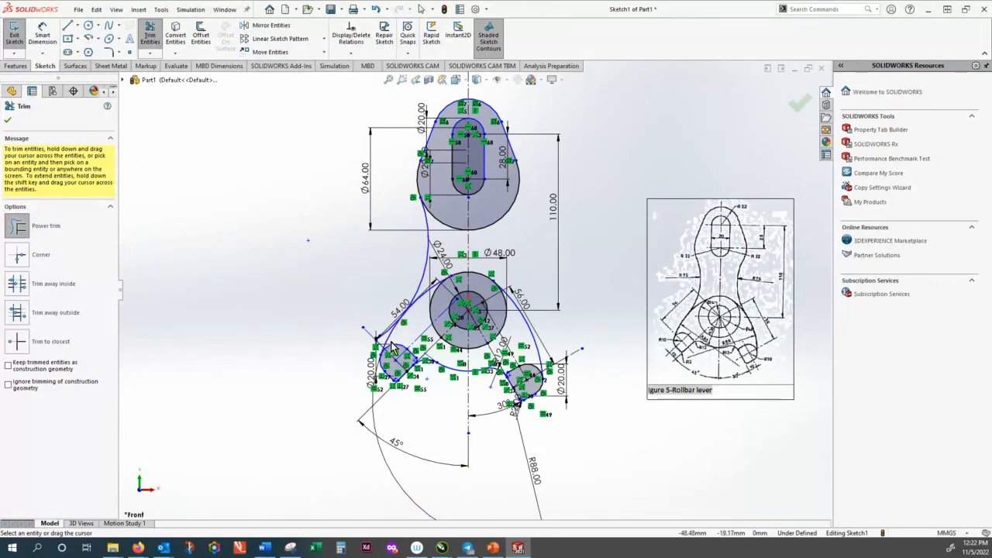
scroll(396, 343, "down", 5)
scroll(402, 341, "up", 6)
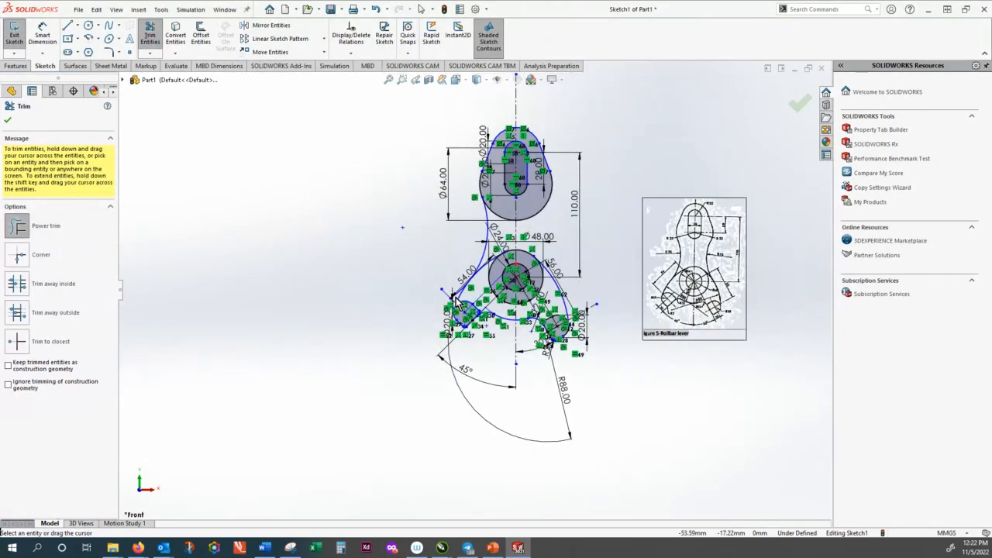
scroll(460, 303, "down", 3)
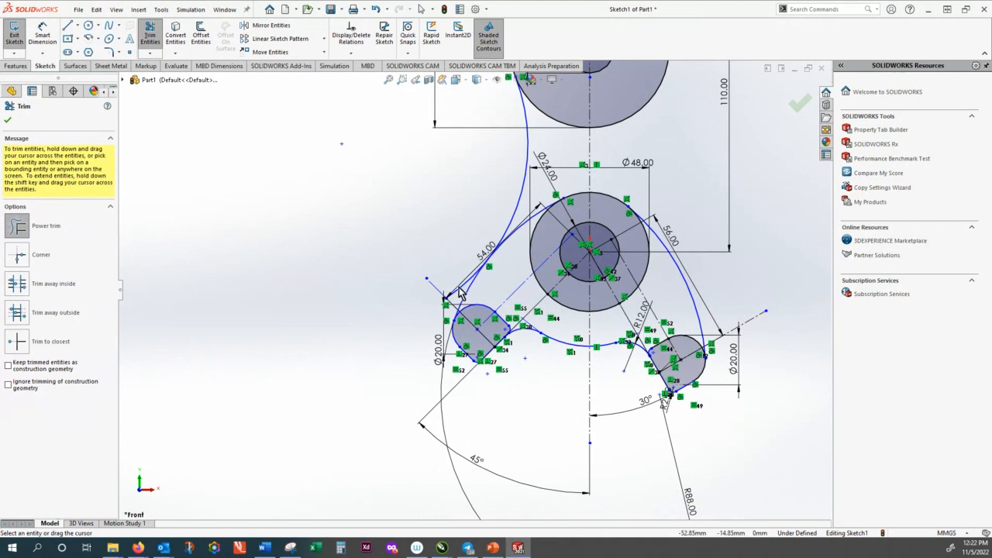
left_click_drag(461, 299, 457, 284)
scroll(404, 248, "up", 3)
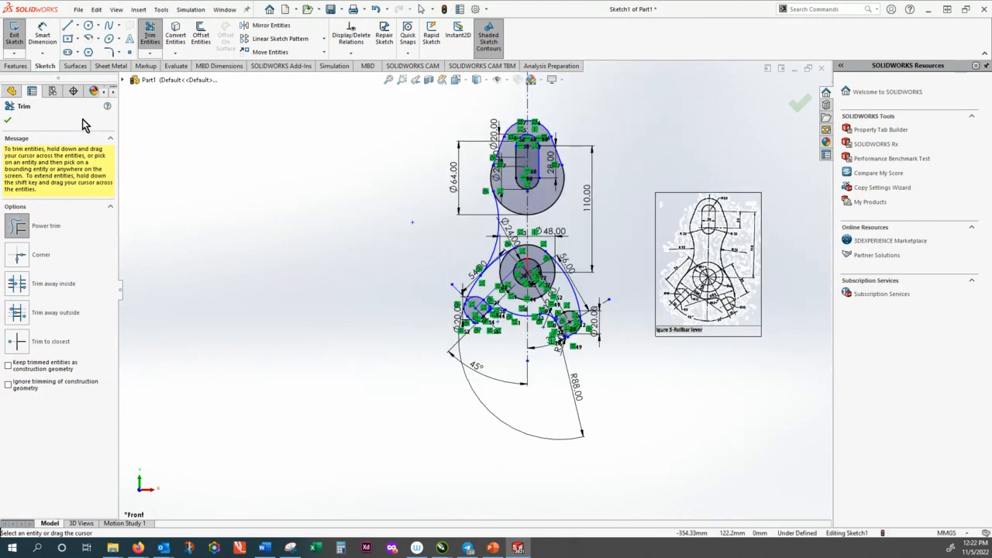
left_click(8, 123)
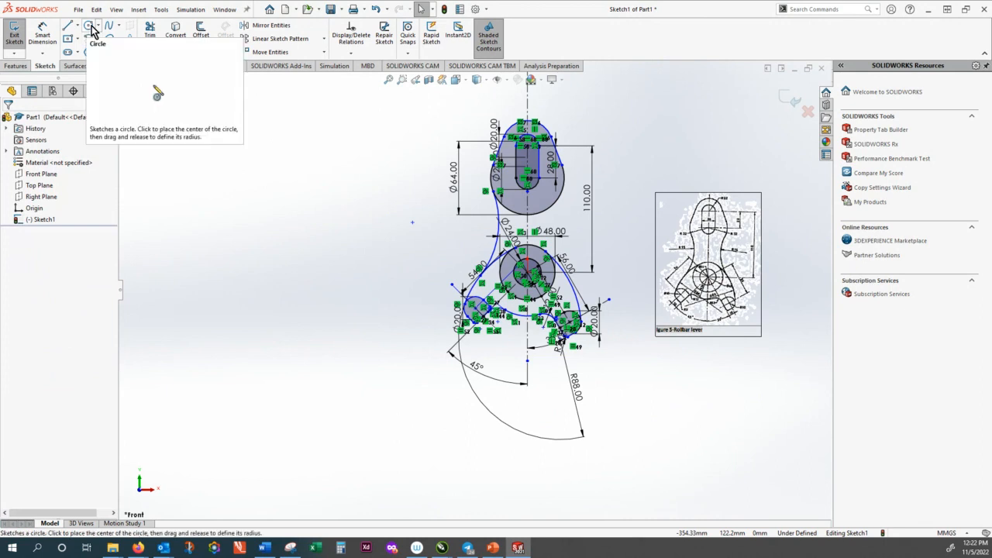
Draw a circle of radius 75 mm in the empty area below the 45° arm side of the lever
left_click(91, 31)
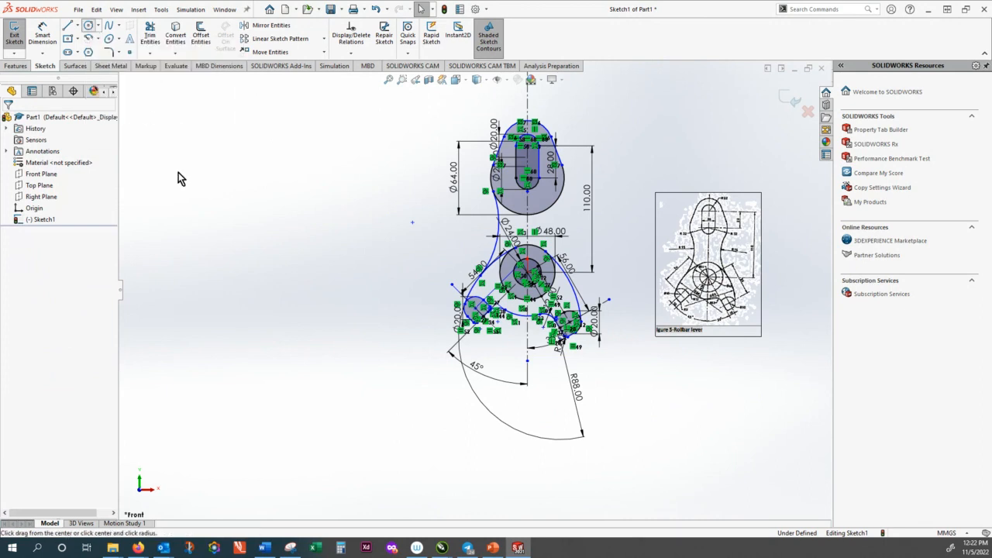
left_click(244, 478)
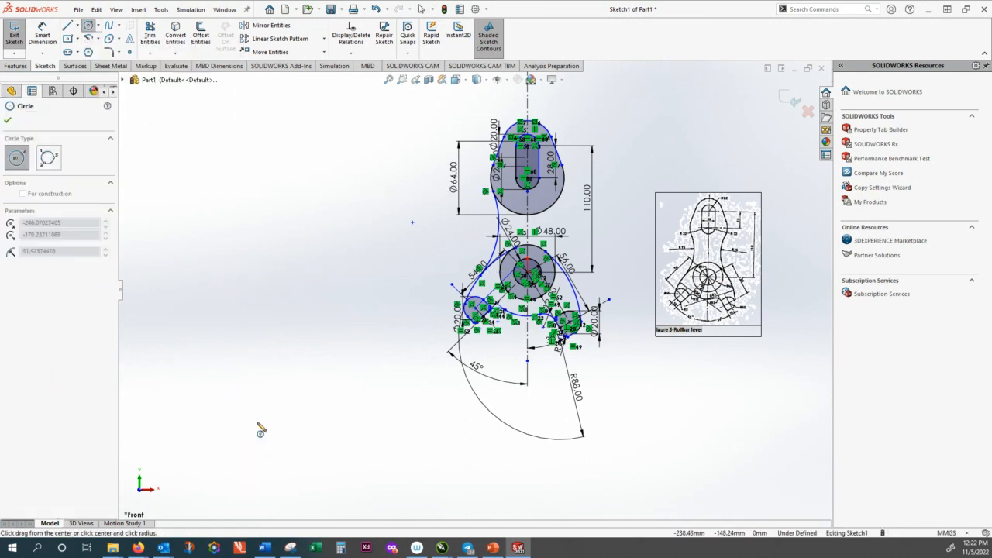
left_click(262, 384)
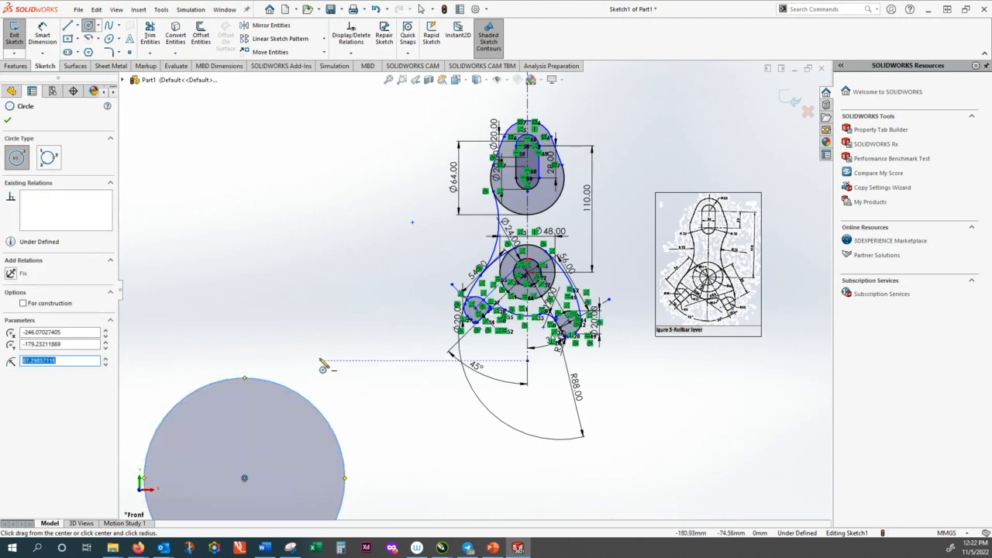
type("75.00")
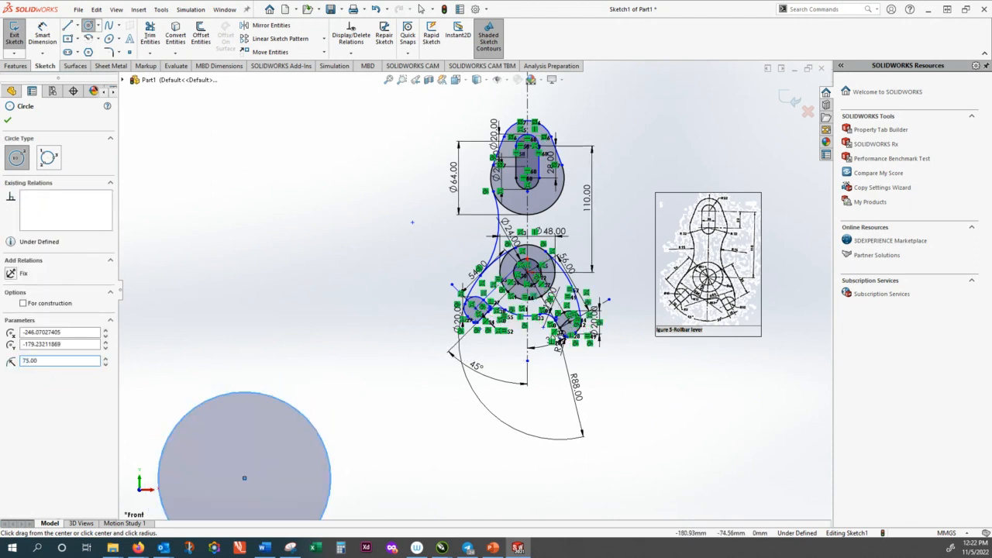
left_click(9, 121)
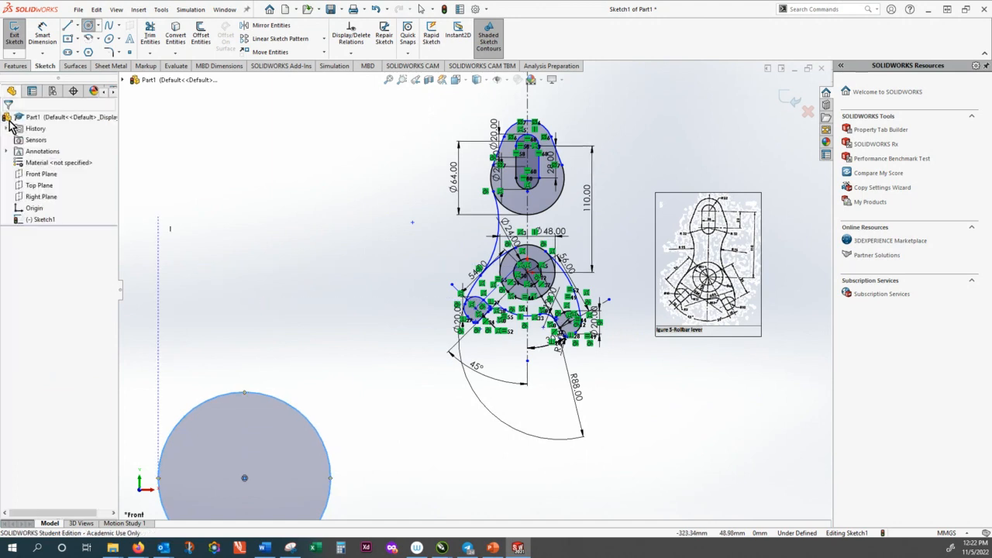
Dimension the new circle's diameter as 150 mm
left_click(43, 35)
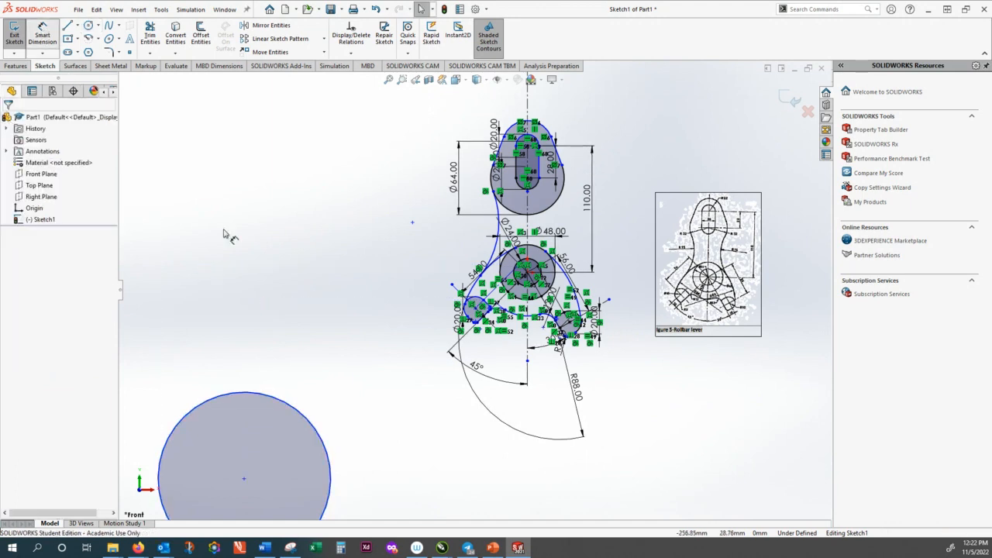
left_click(245, 397)
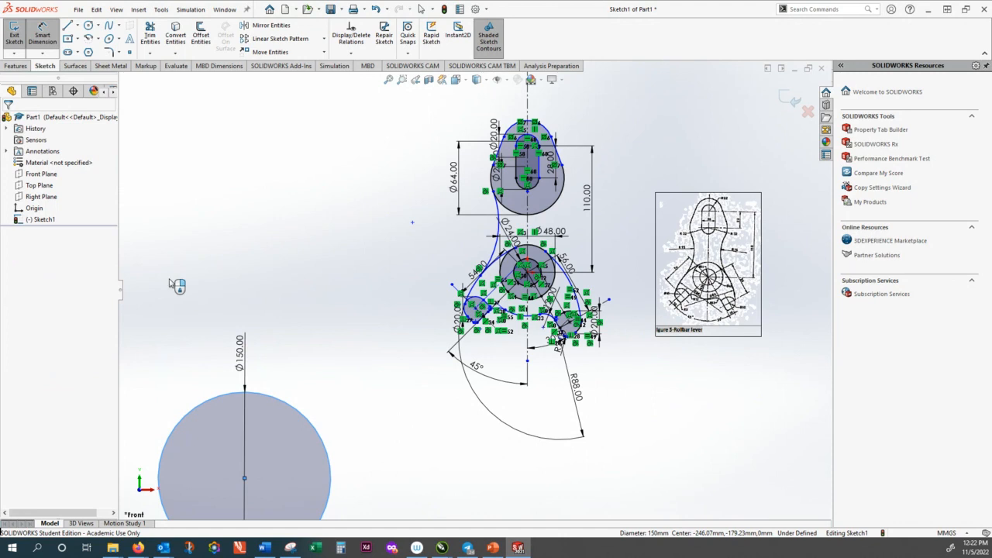
left_click(160, 215)
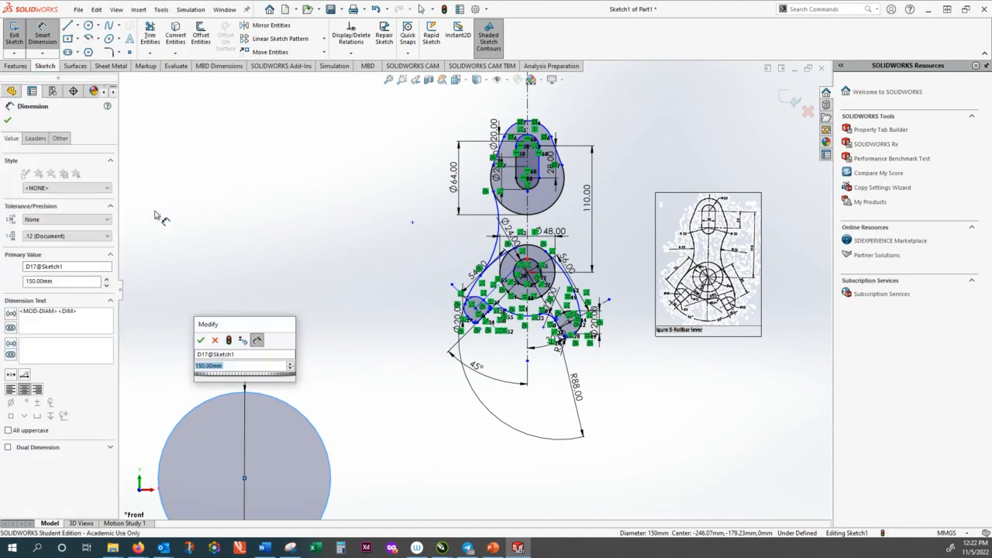
left_click(201, 340)
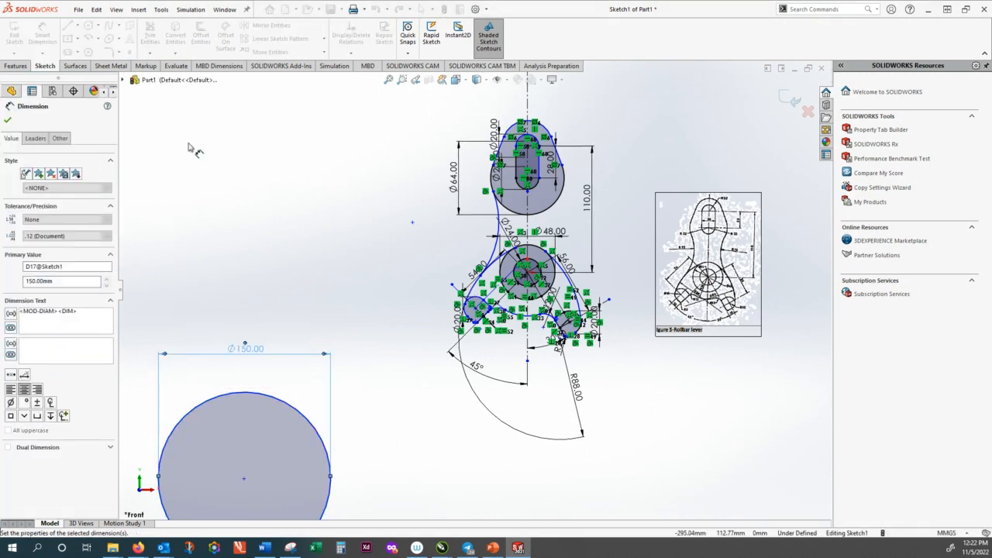
left_click(8, 122)
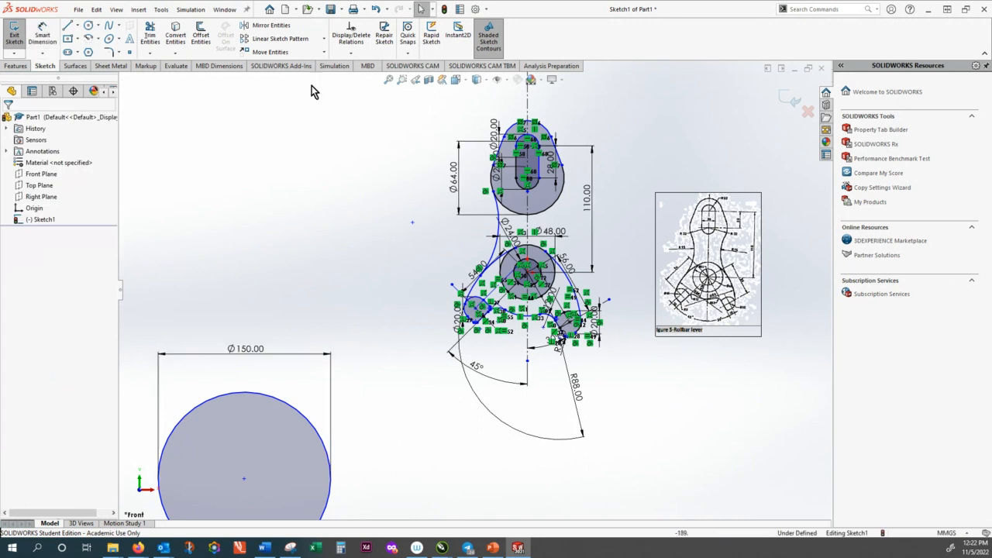
Dimension the radius of the arc between the hub and the 30° arm as 88 mm
left_click(43, 32)
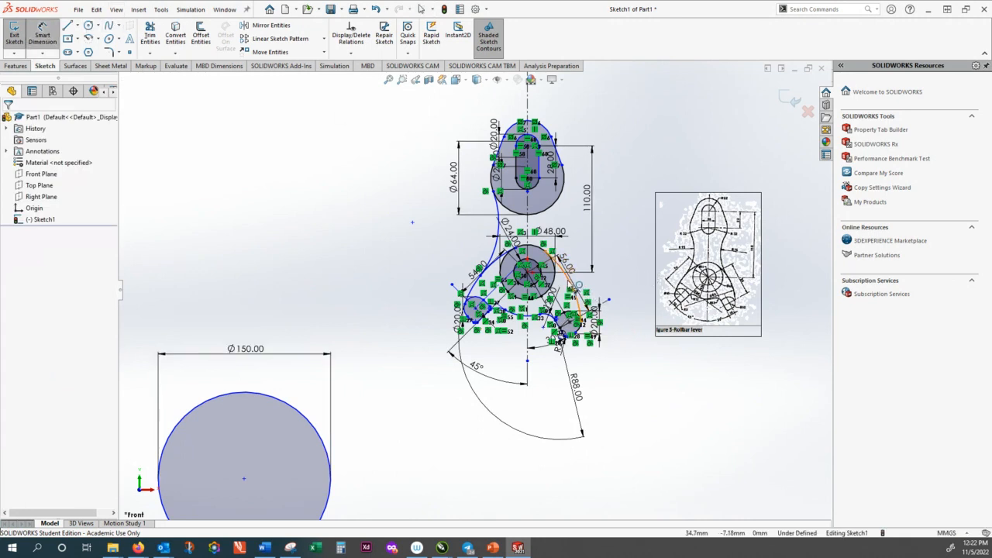
left_click(577, 284)
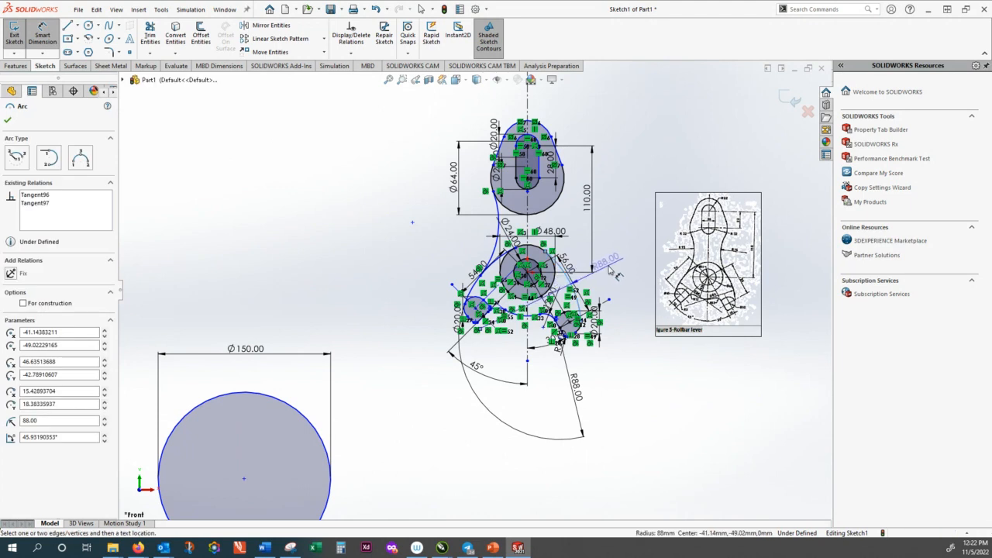
left_click(612, 271)
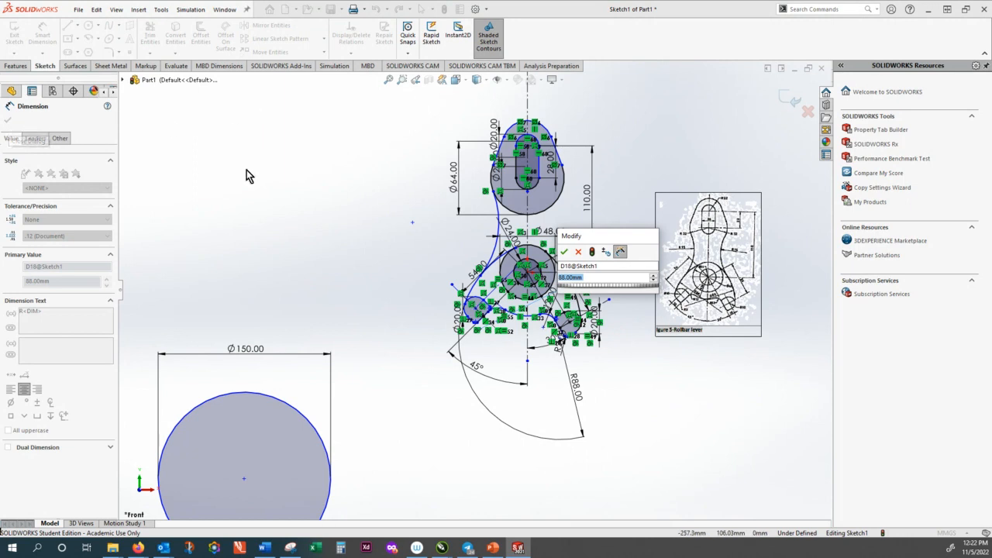
left_click(566, 252)
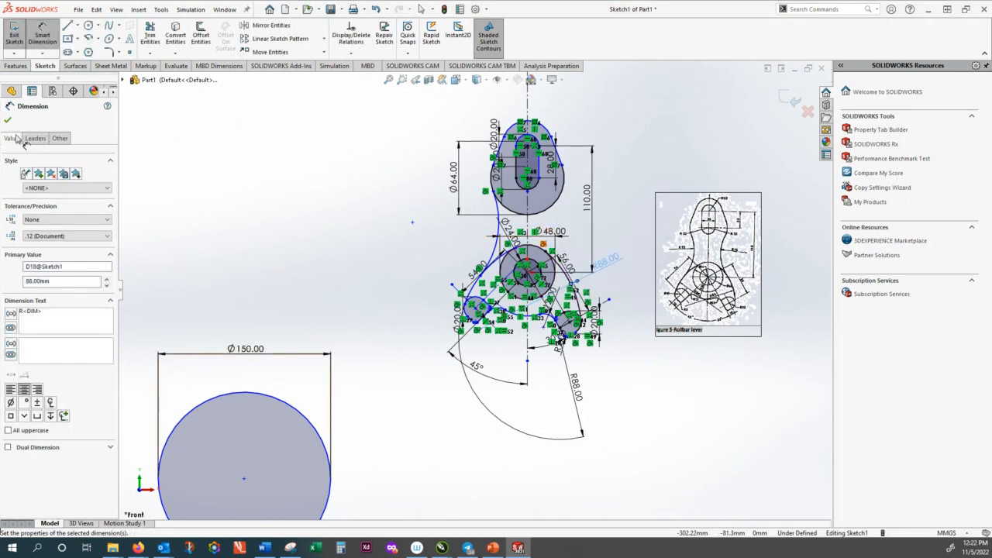
key("Escape")
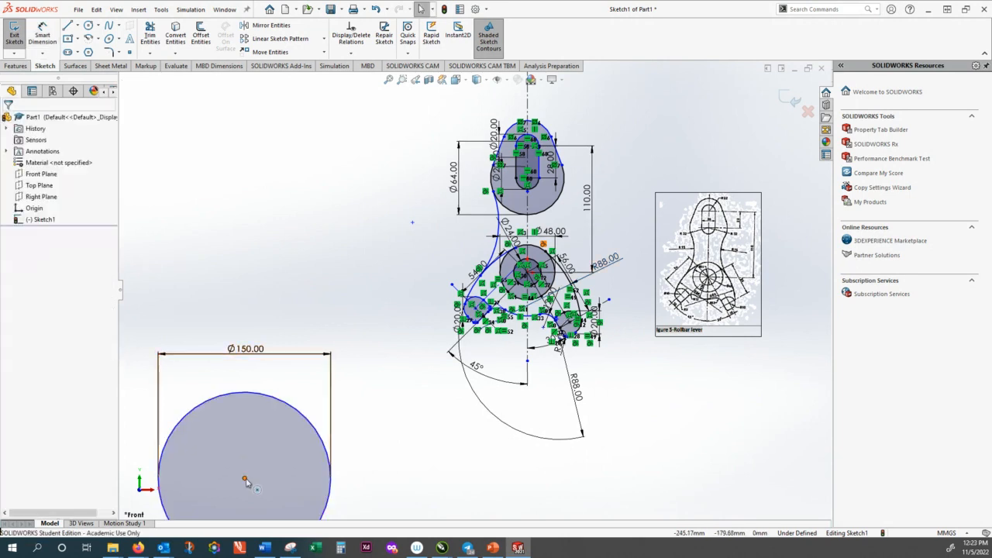
Move the 150 mm circle by its center to the 30° arm side of the lever, next to the upper head
mouse_move(243, 478)
left_mouse_down()
mouse_move(505, 335)
mouse_move(681, 200)
mouse_move(646, 217)
left_mouse_up()
scroll(767, 122, "up", 2)
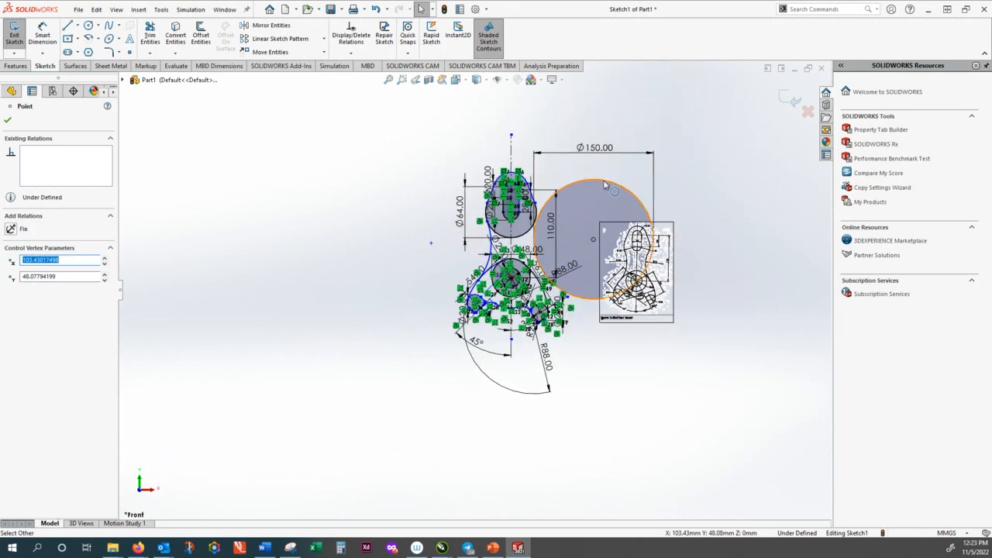
left_click(8, 120)
Review the relations applied to the moved 150 mm circle without deleting any
left_click(626, 189)
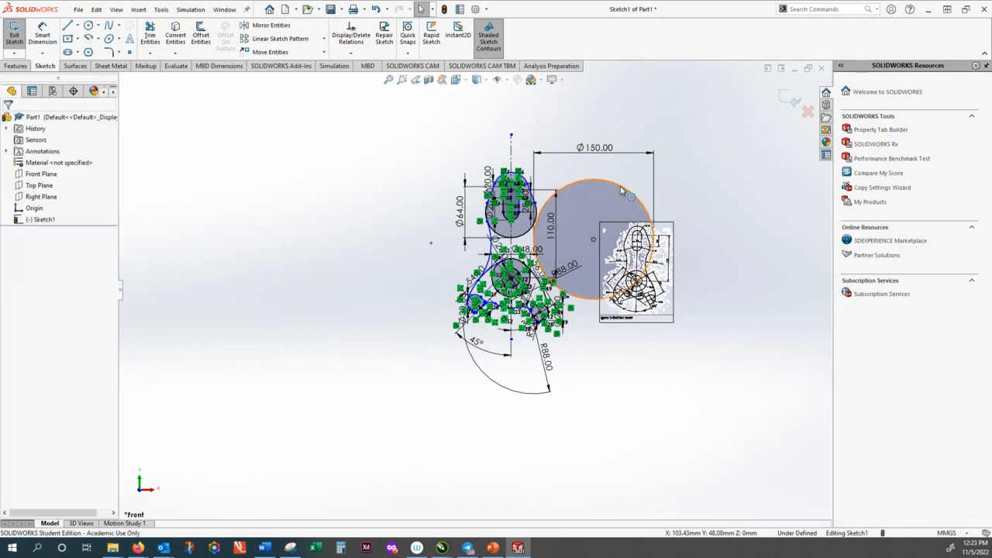
right_click(622, 187)
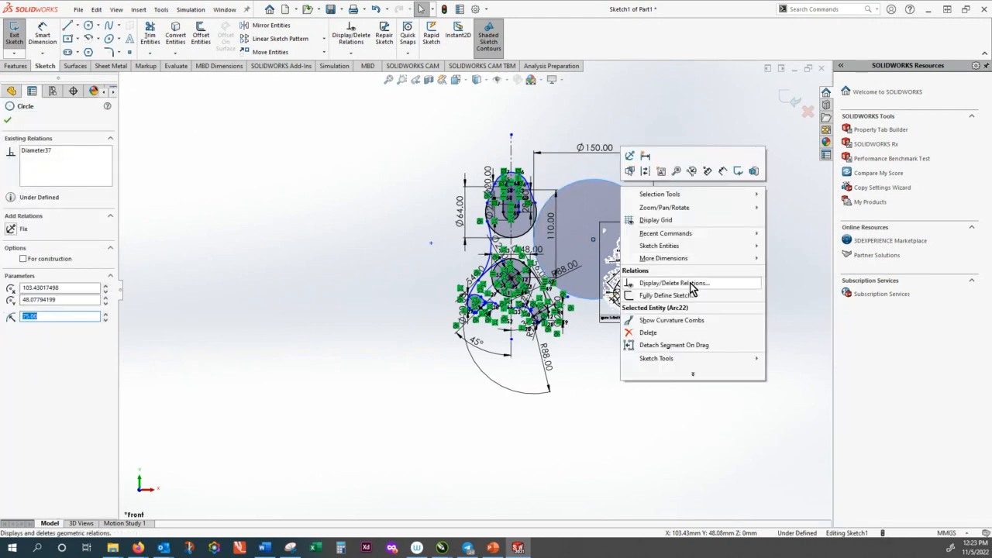
left_click(692, 284)
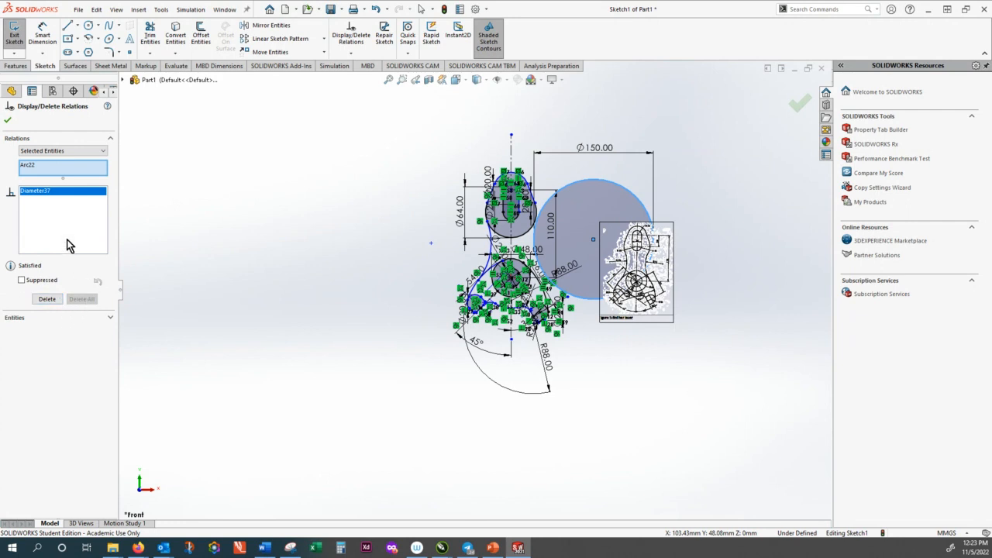
left_click(9, 121)
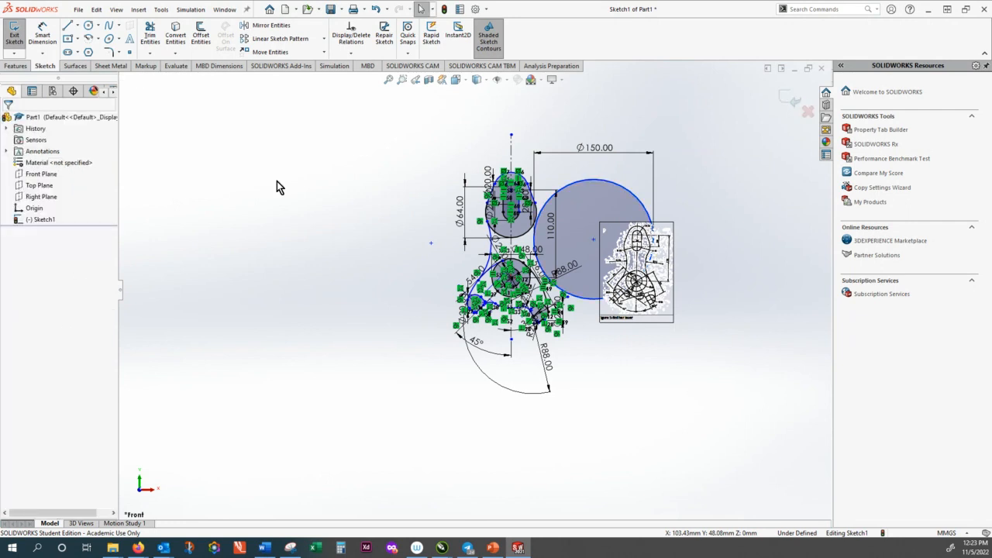
Make the 150 mm circle tangent to the 64 mm circle of the upper head
scroll(577, 238, "down", 3)
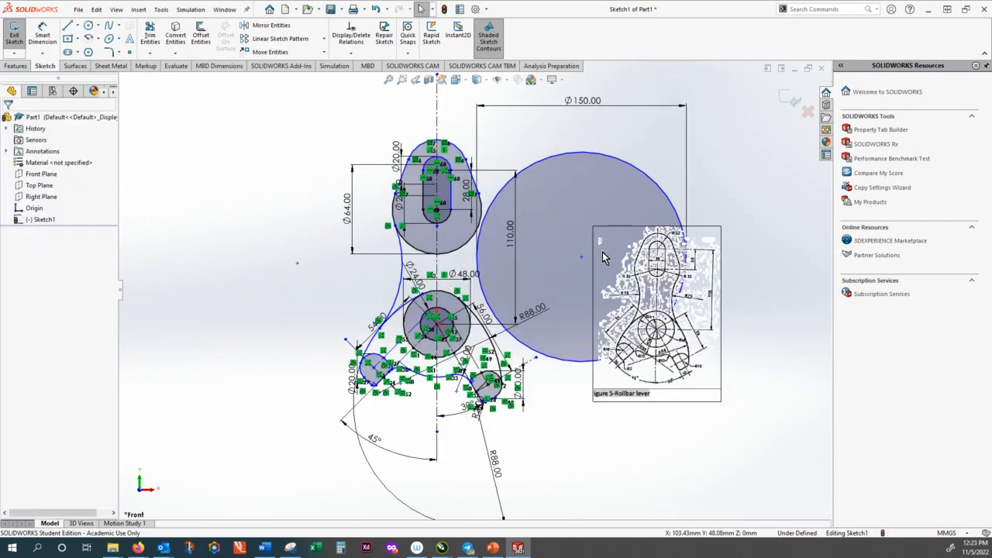
left_click(532, 170)
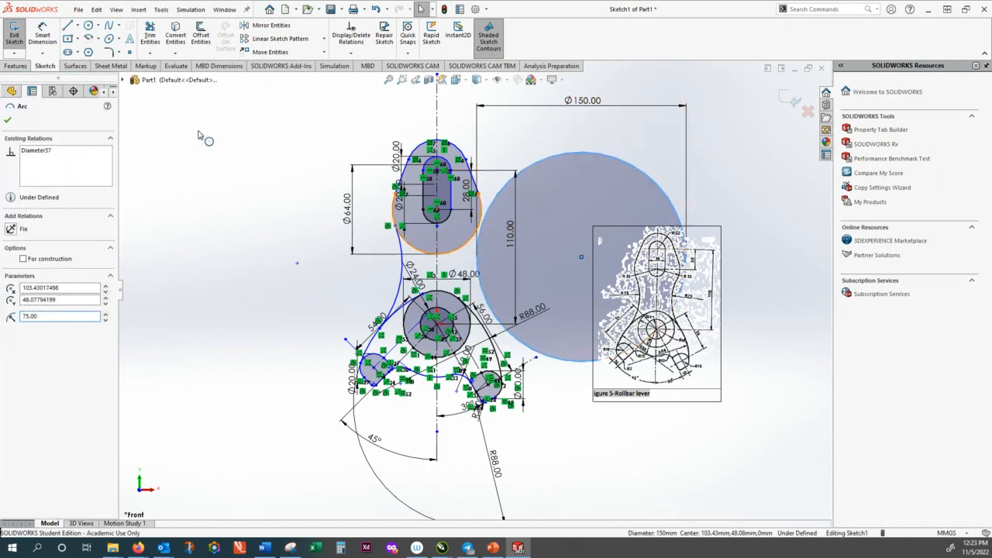
left_click(482, 216, "ctrl")
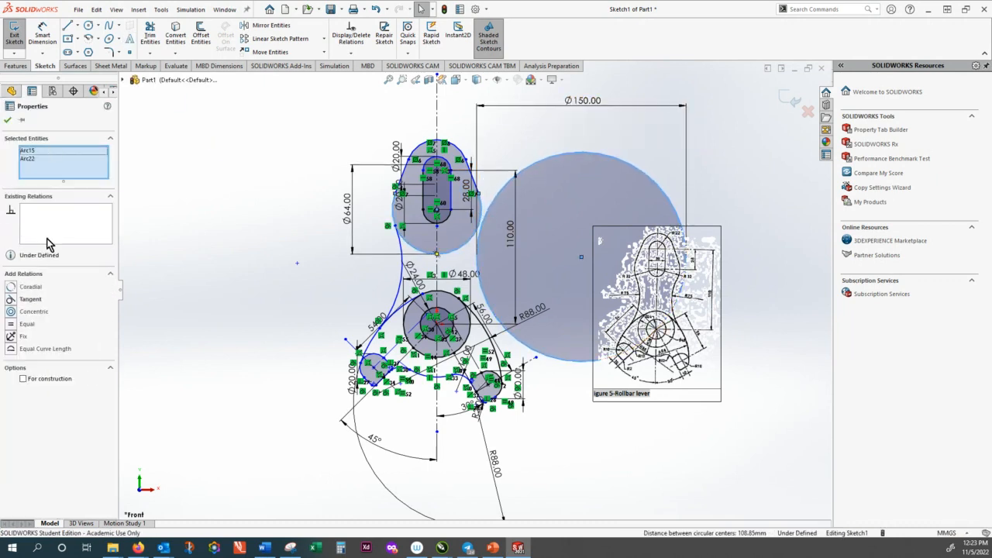
left_click(11, 299)
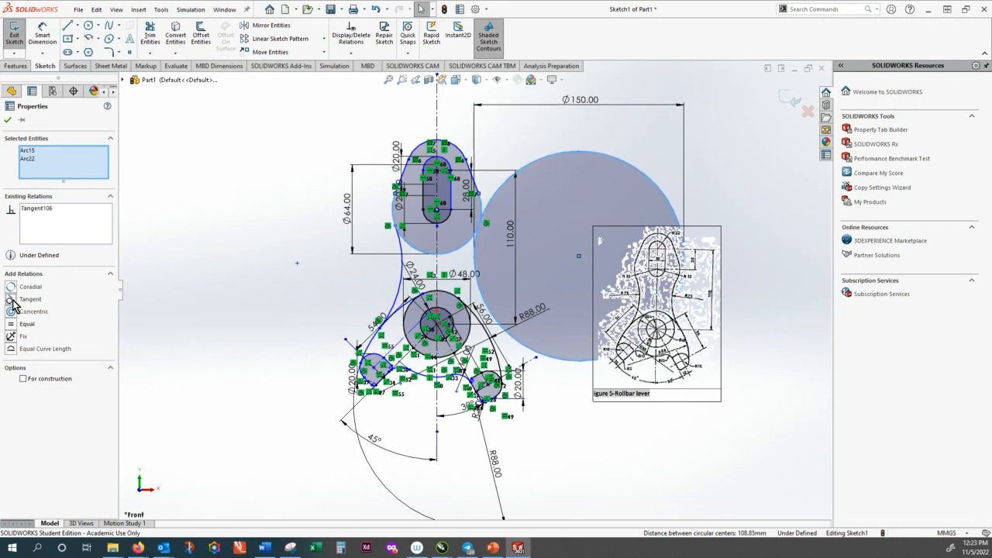
left_click(7, 120)
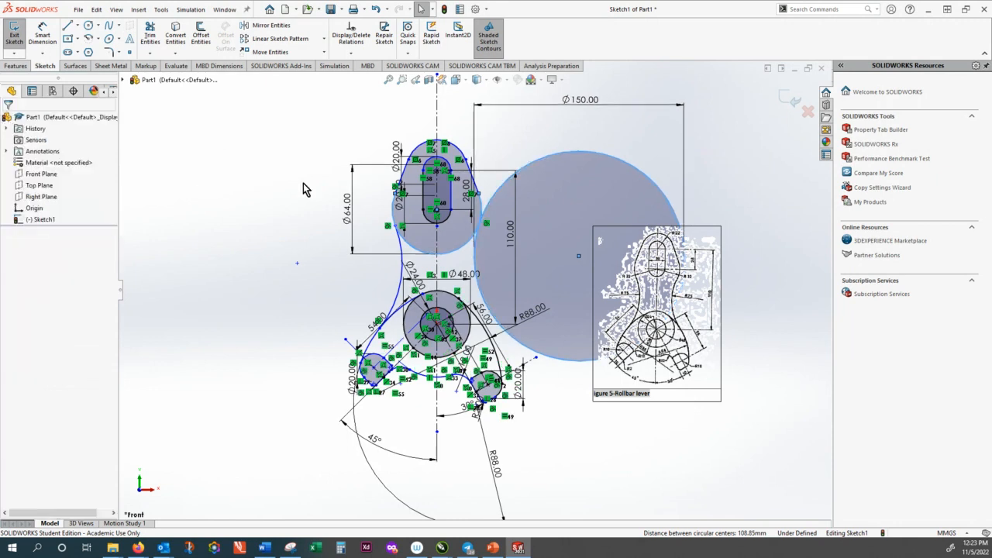
Make the 150 mm circle tangent to the R88 arc between the hub and the 30° arm
left_click(562, 364)
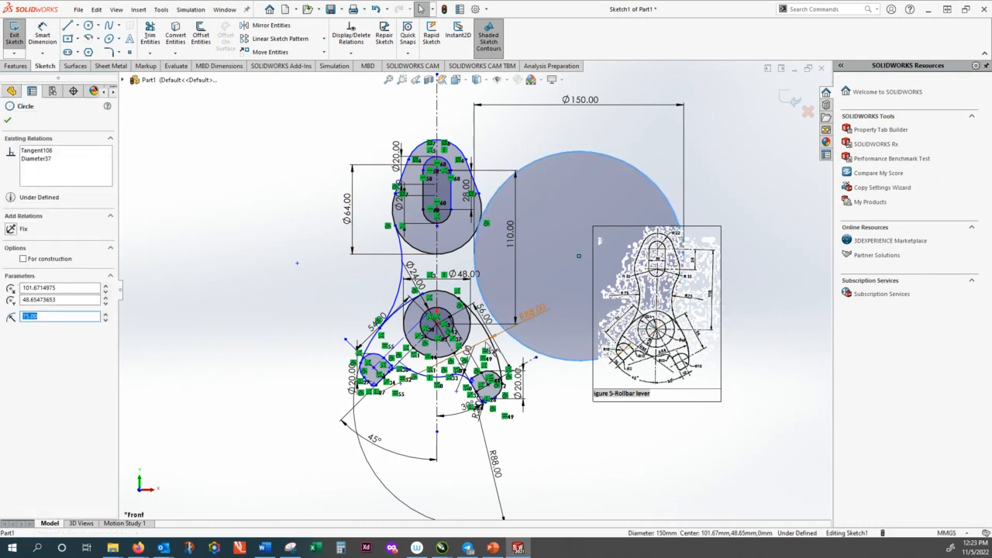
left_click(492, 348, "ctrl")
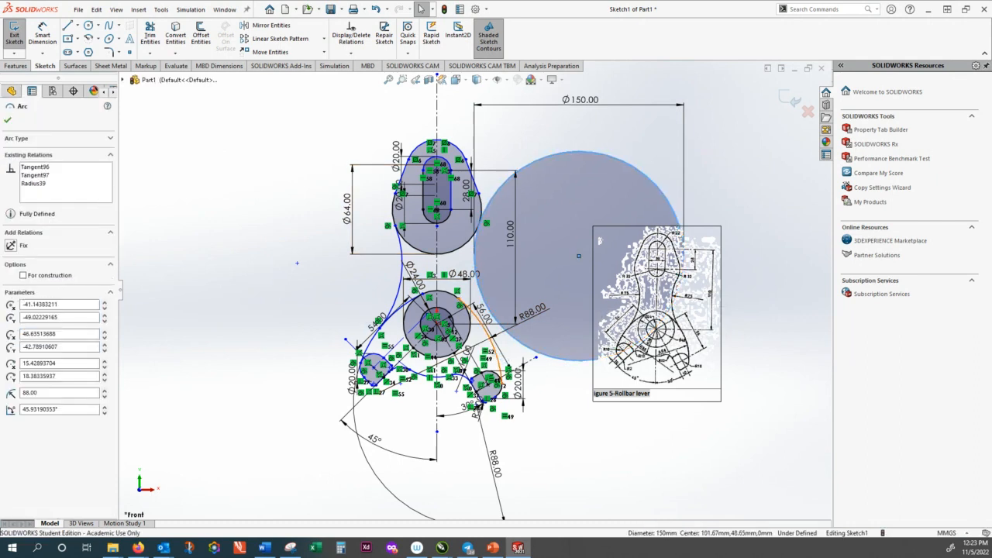
left_click(10, 300)
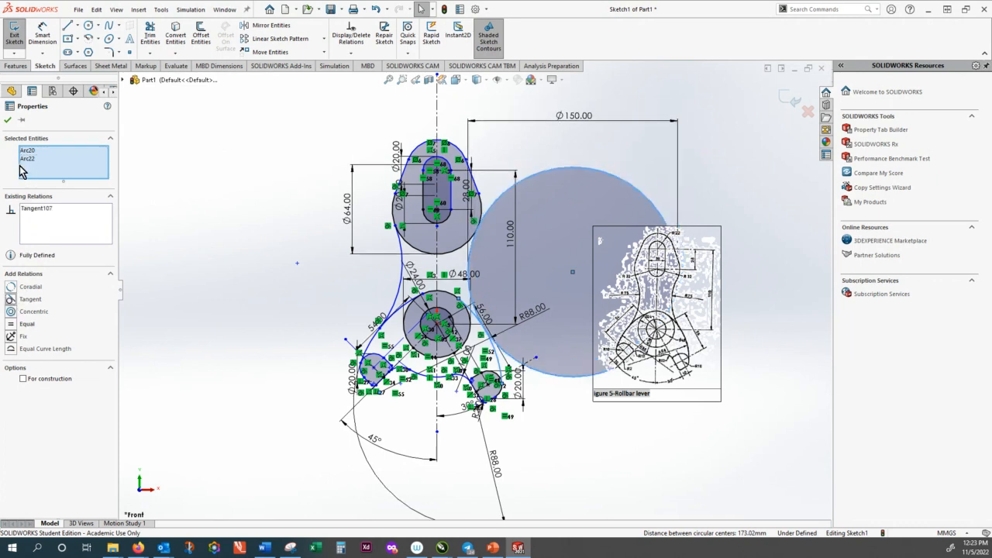
left_click(8, 120)
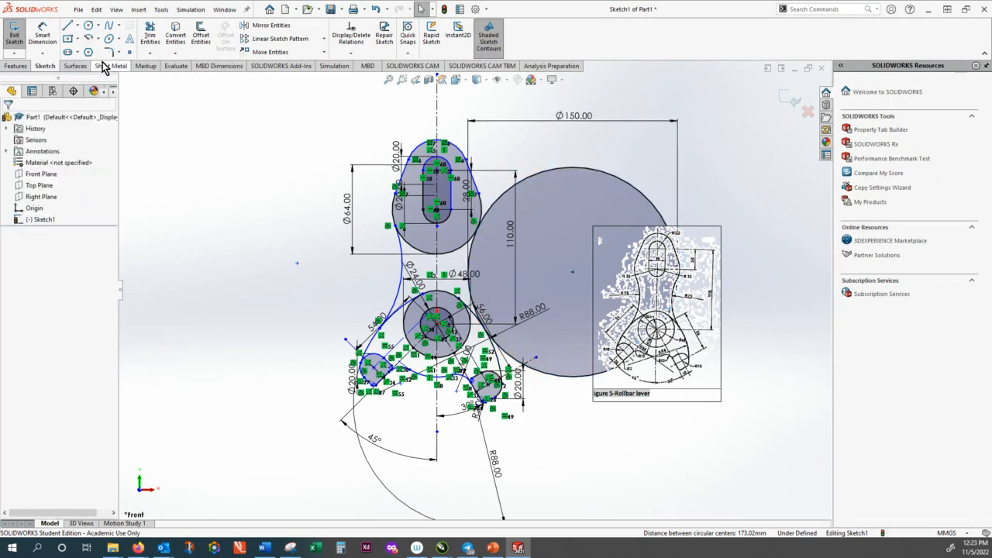
Trim the 150 mm circle down to the connecting arc between the upper head and the 30° arm's R88 arc
left_click(149, 53)
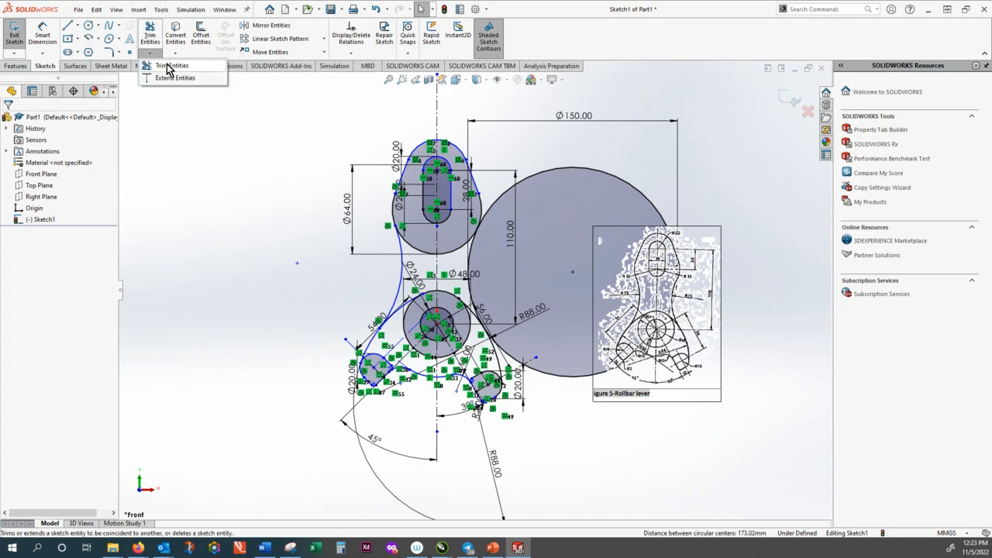
left_click(171, 66)
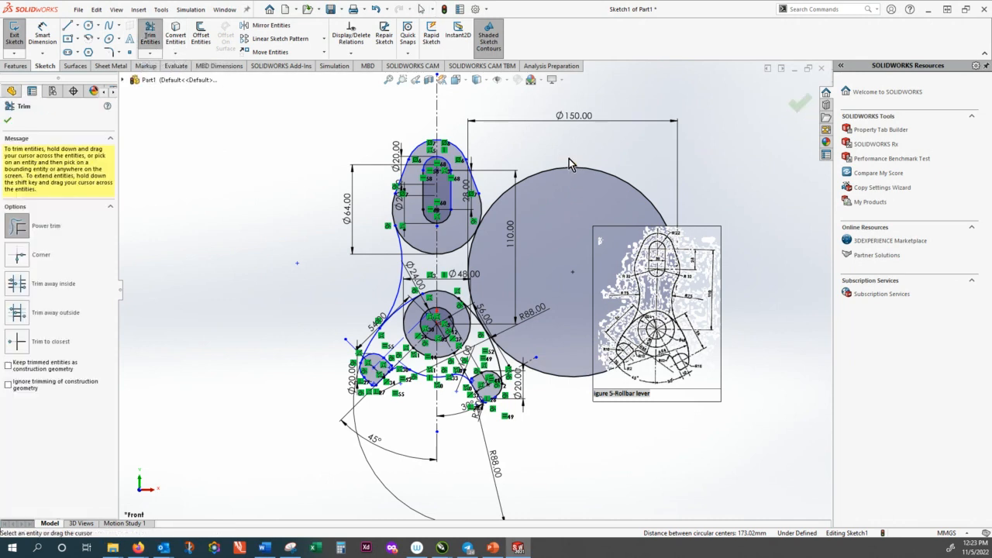
left_click_drag(571, 176, 574, 185)
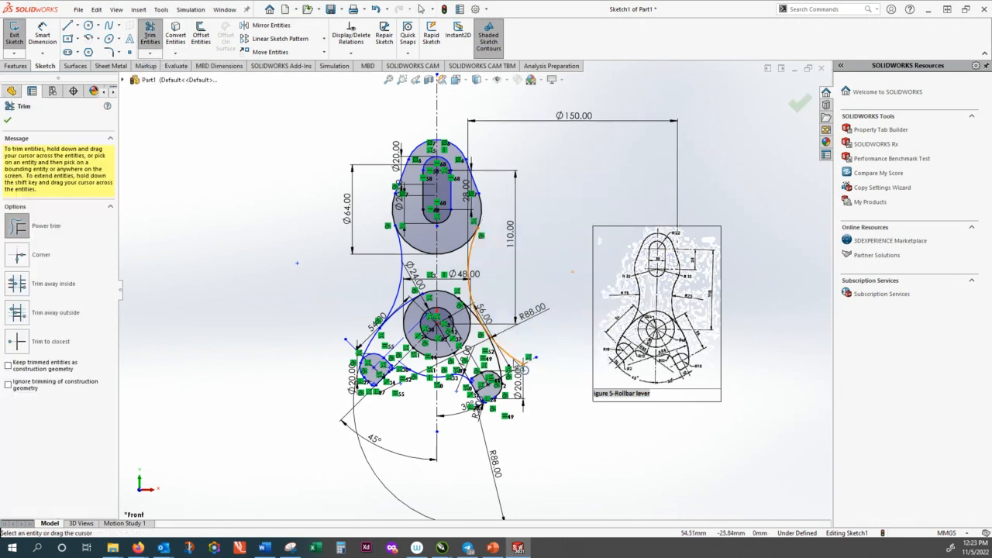
scroll(515, 359, "up", 5)
scroll(511, 358, "down", 4)
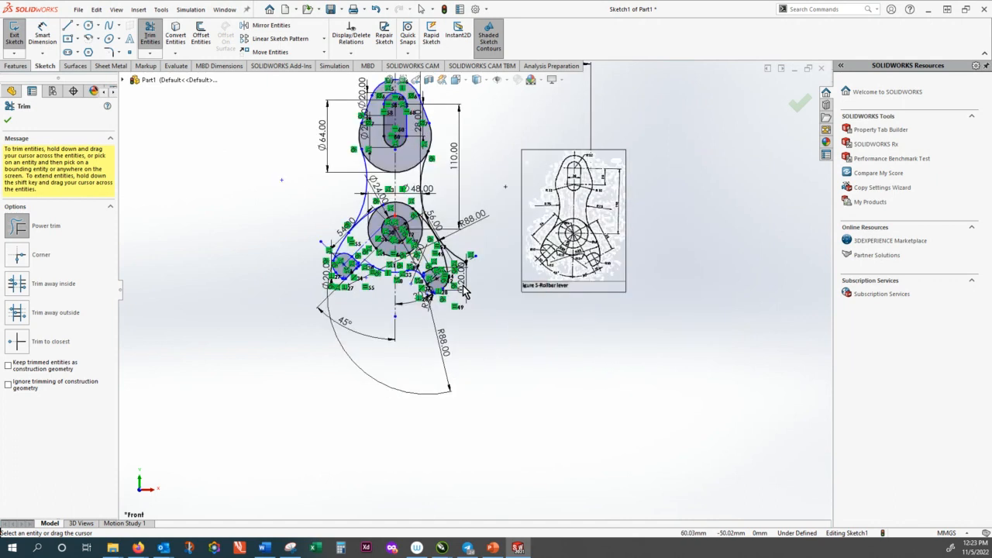
scroll(463, 291, "down", 2)
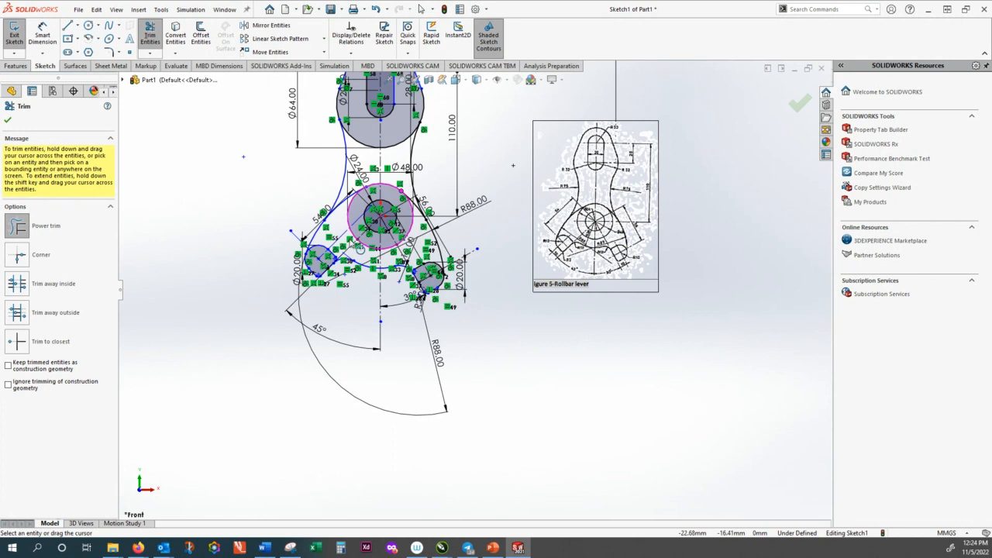
scroll(455, 217, "up", 3)
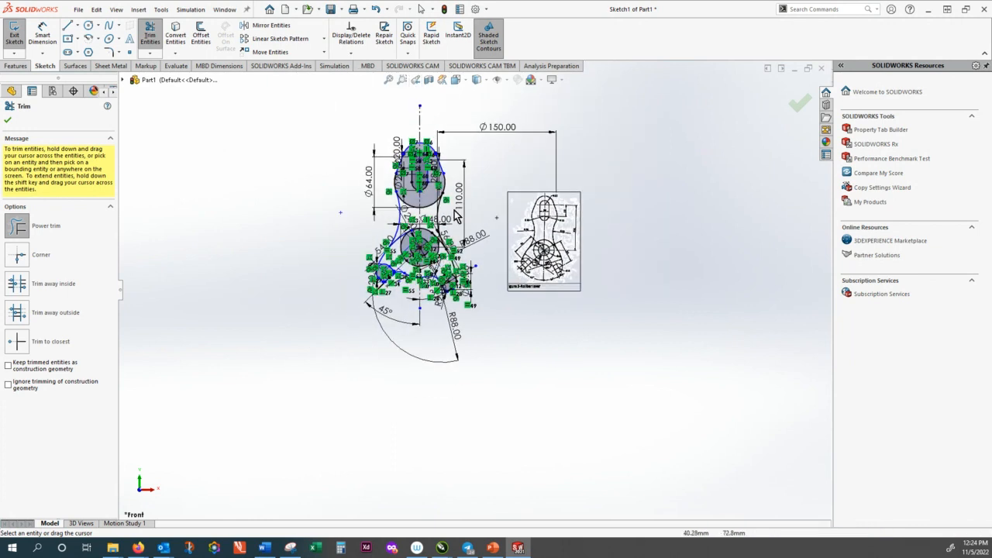
scroll(420, 188, "down", 2)
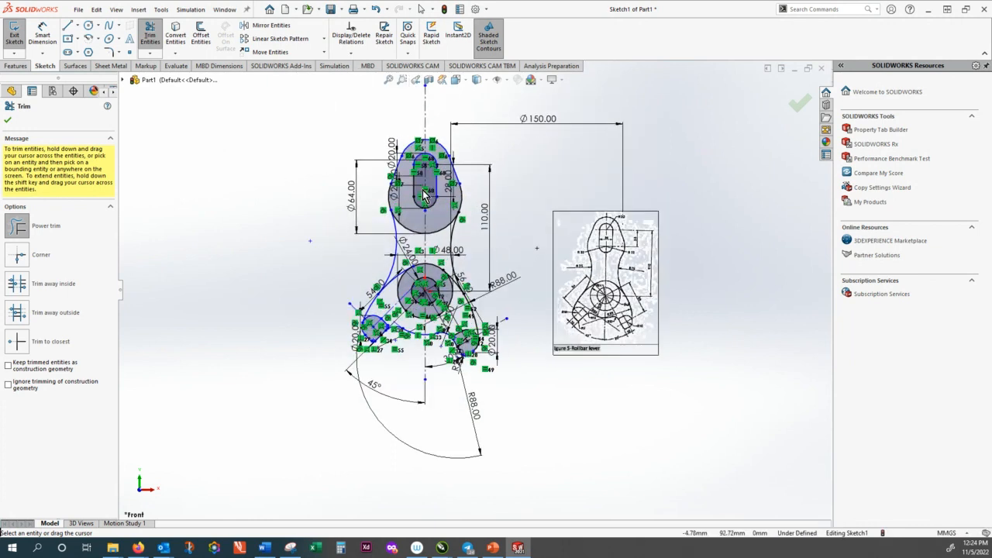
scroll(423, 189, "down", 1)
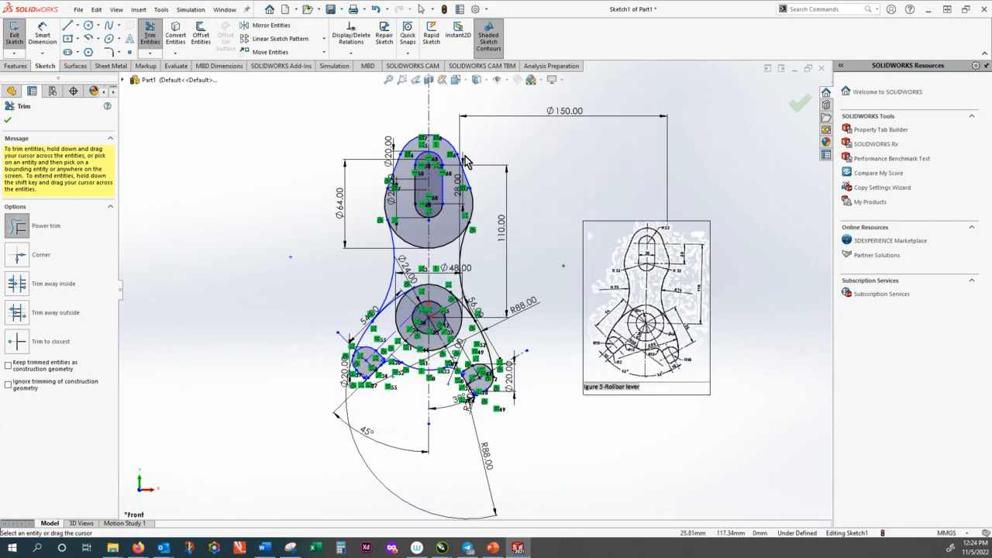
Hide the sketch relation symbols in the view and finish the Trim command
left_click(505, 80)
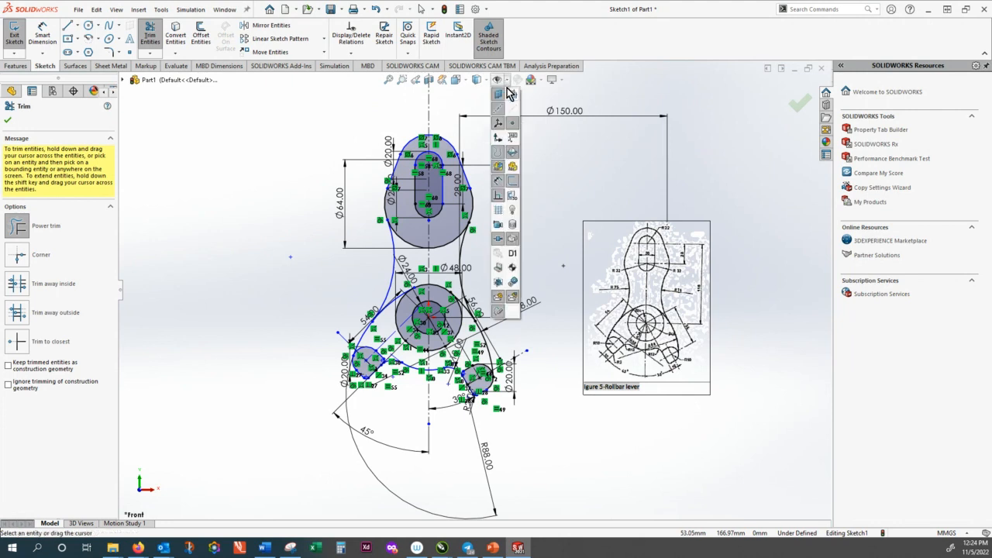
left_click(497, 196)
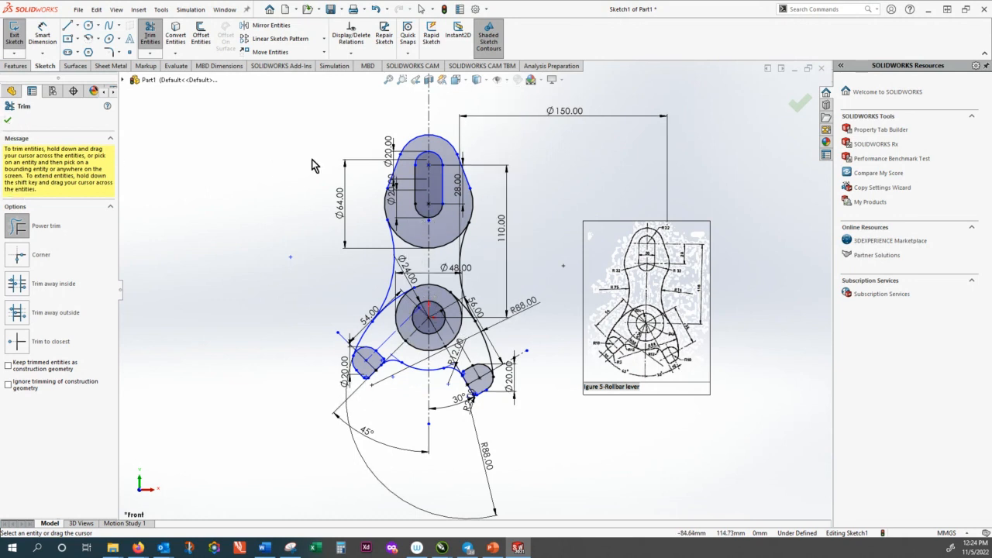
left_click(799, 106)
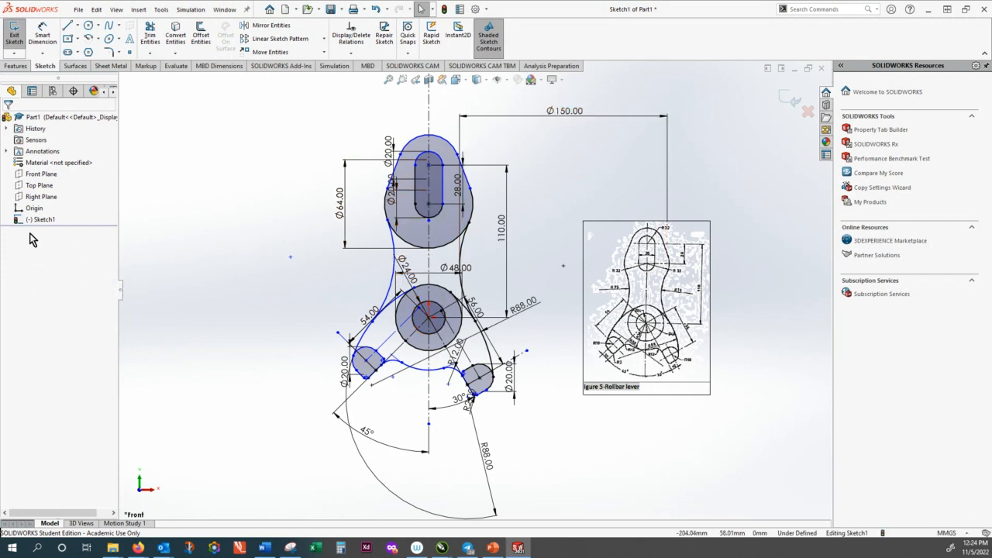
Rename the lever sketch to "Refrences" and exit it
right_click(49, 224)
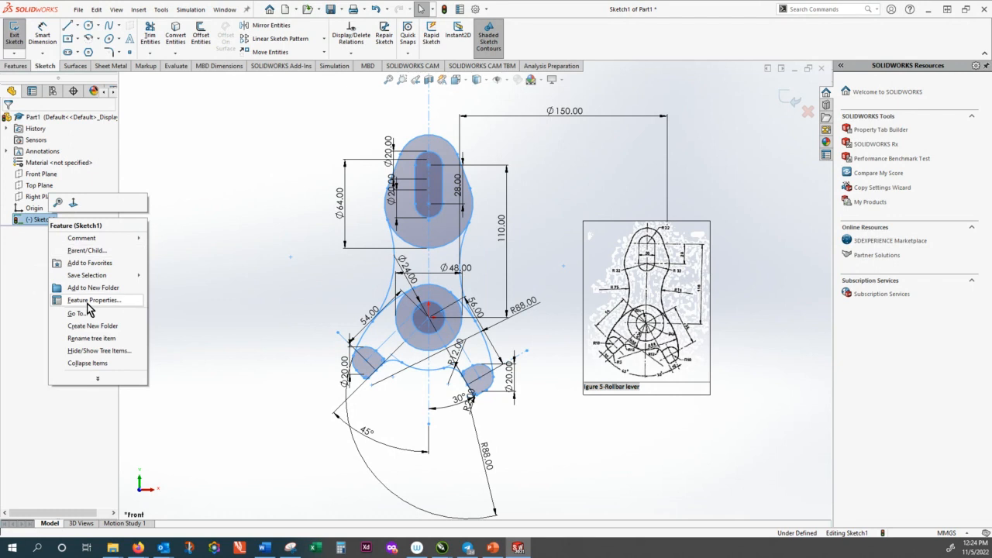
left_click(92, 338)
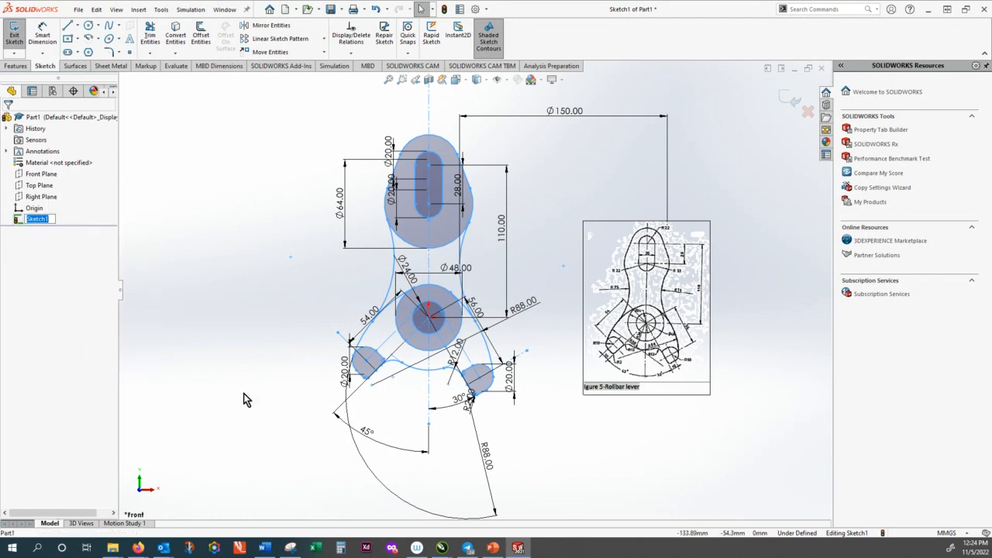
type("Refrences")
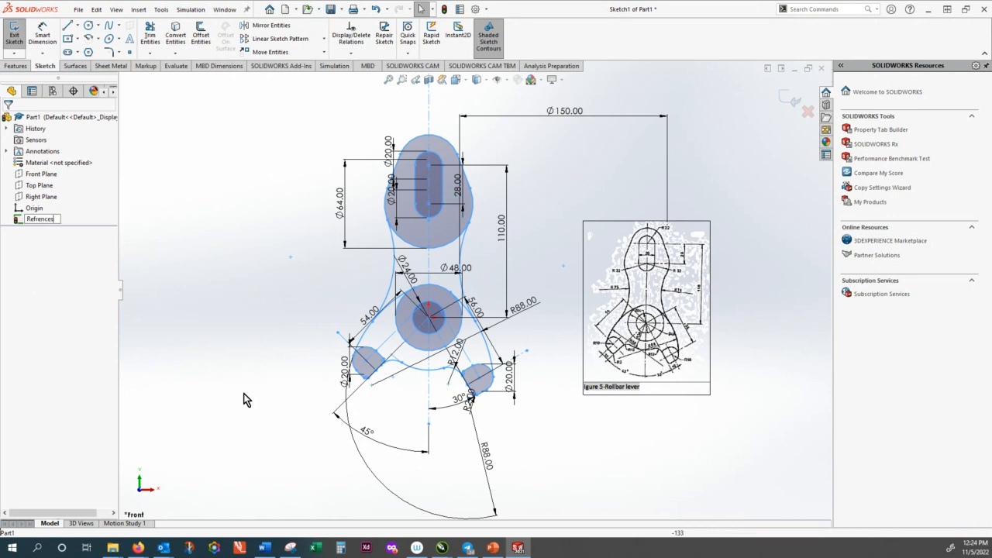
key("Return")
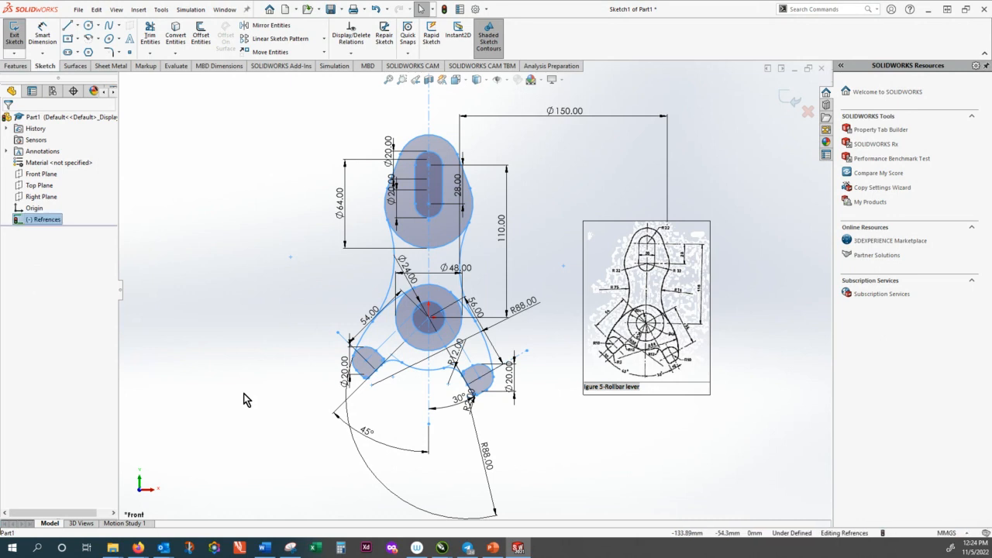
left_click(795, 103)
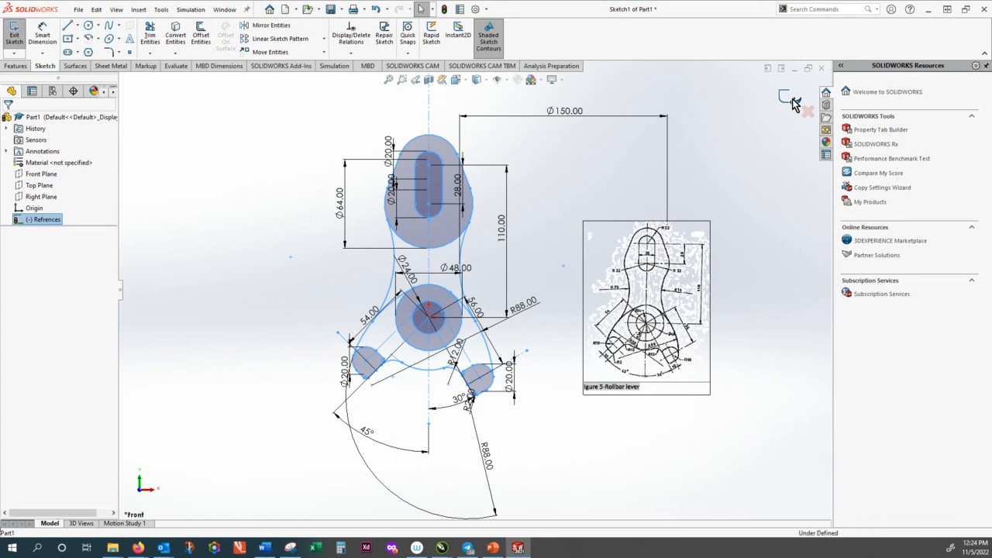
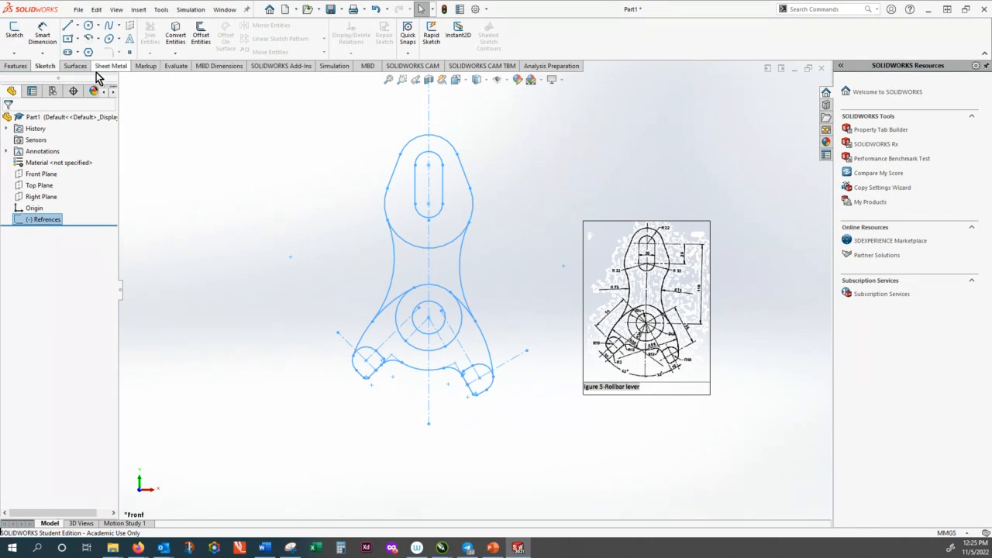
left_click(15, 53)
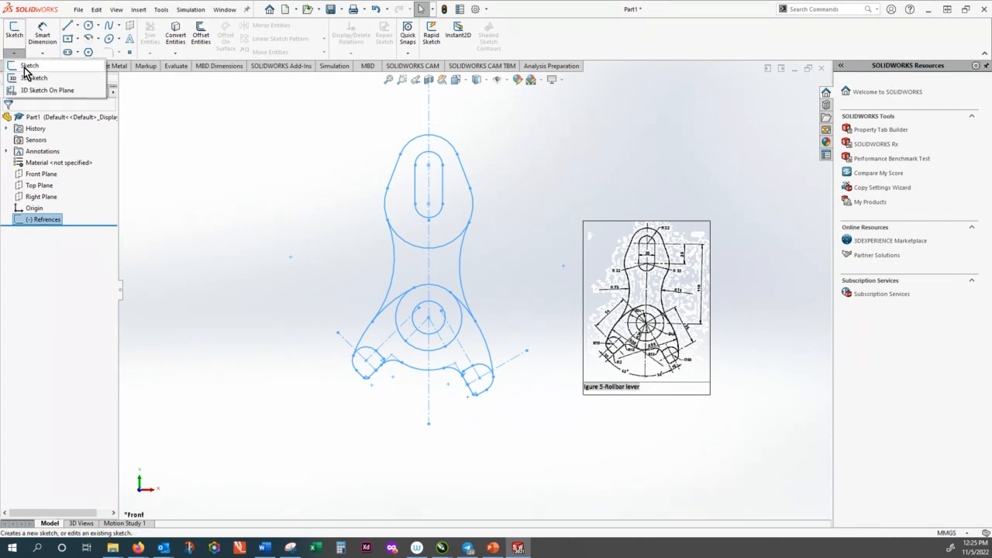
left_click(25, 68)
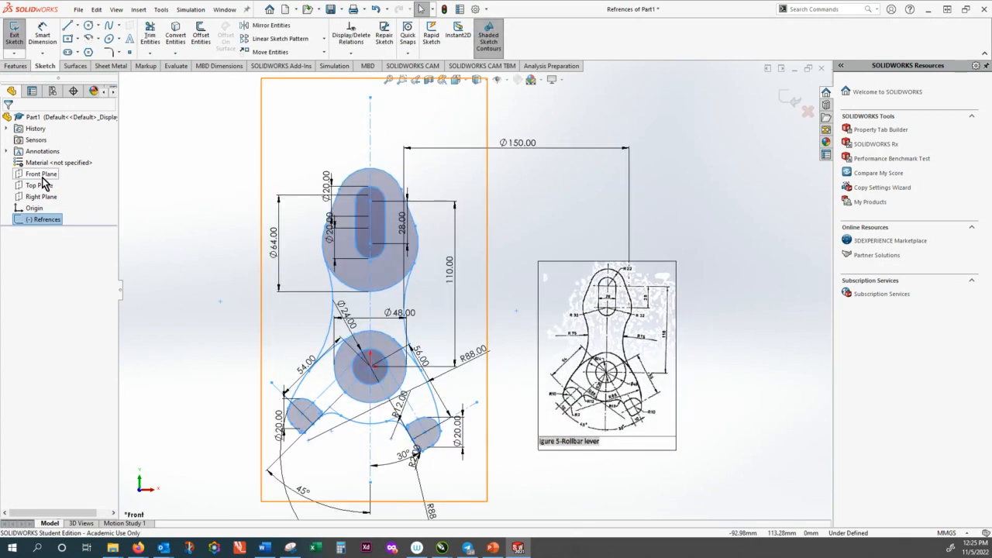
left_click(43, 177)
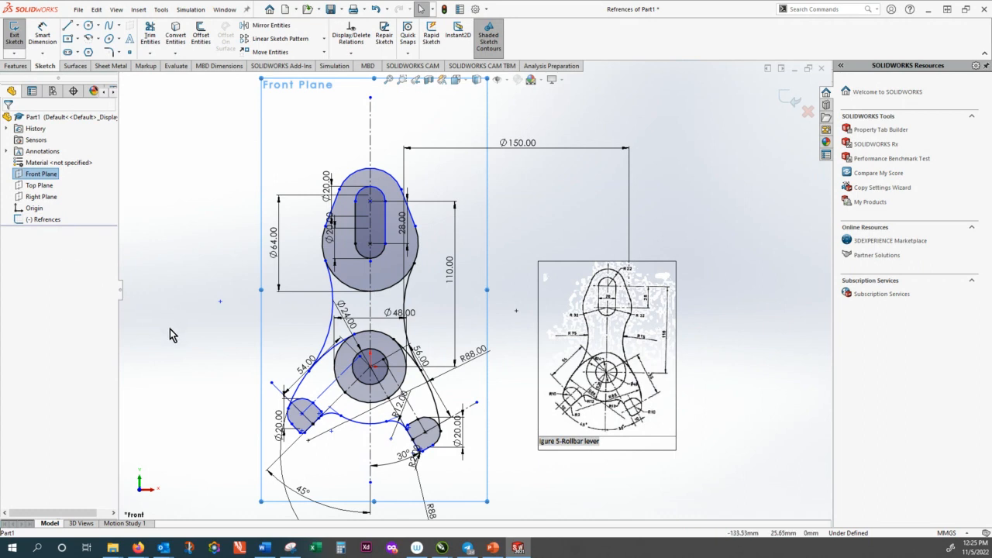
left_click(176, 35)
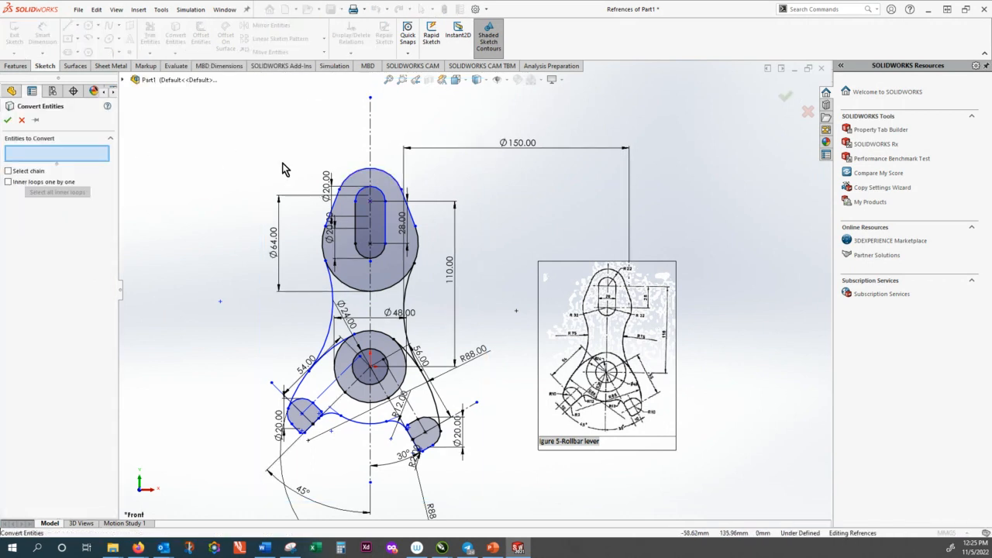
left_click(8, 171)
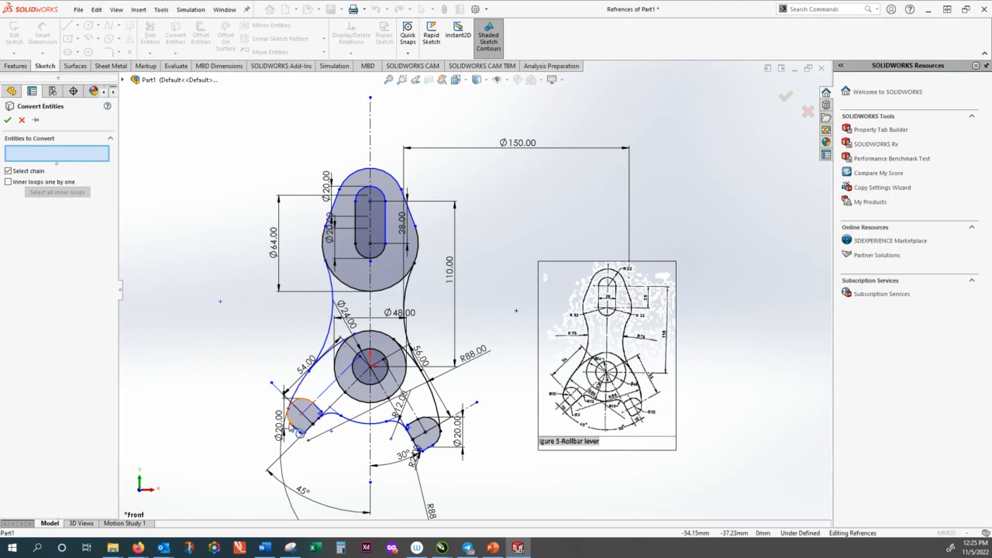
scroll(302, 442, "down", 2)
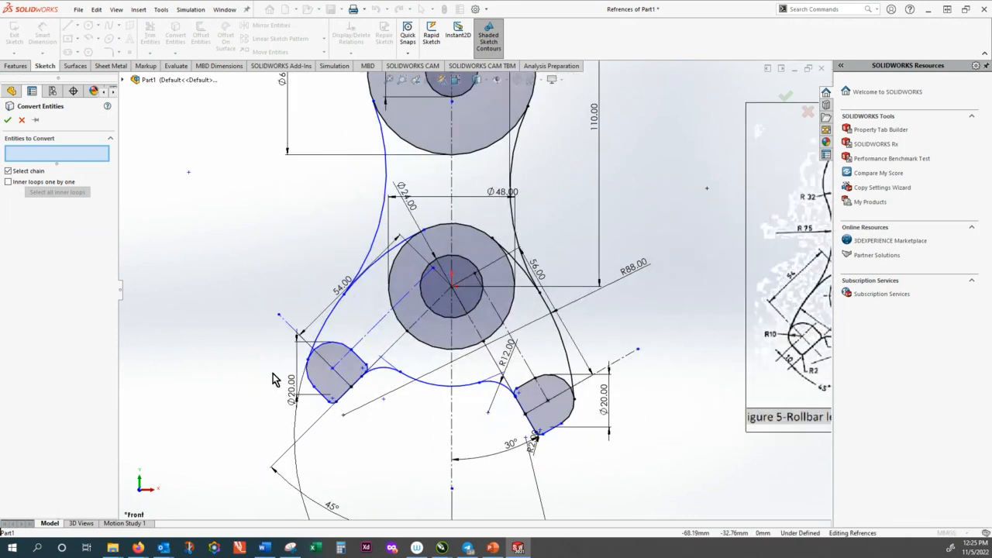
left_click(22, 120)
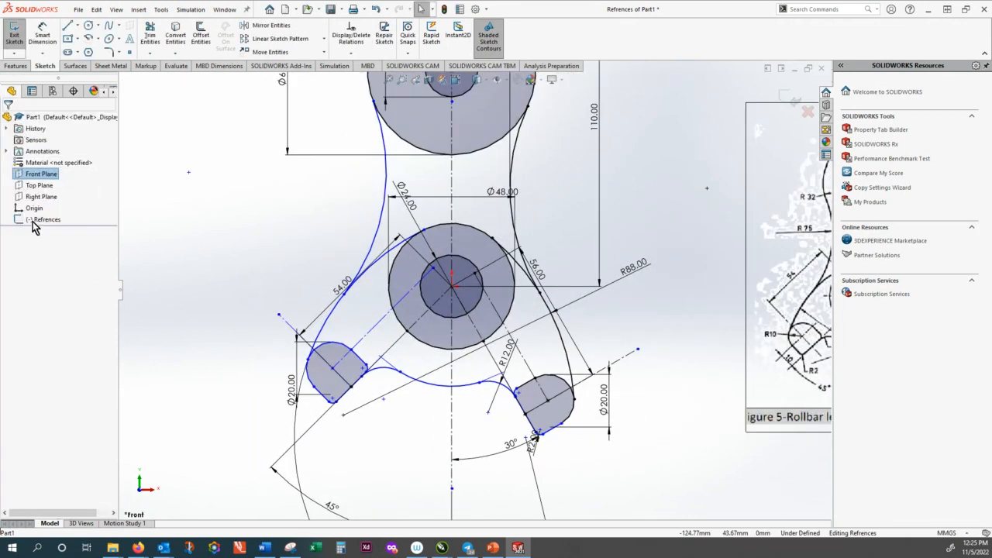
scroll(438, 197, "up", 3)
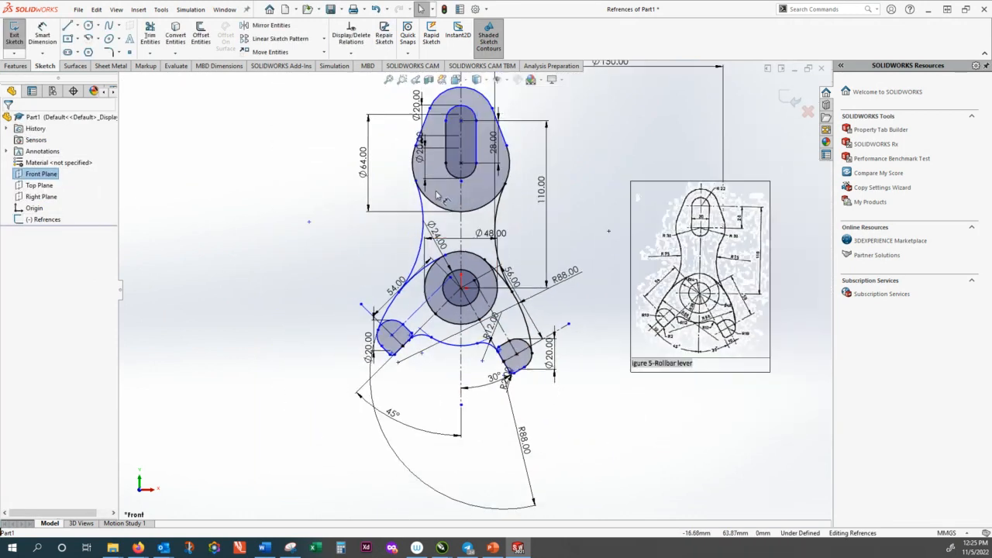
left_click(14, 53)
left_click(24, 66)
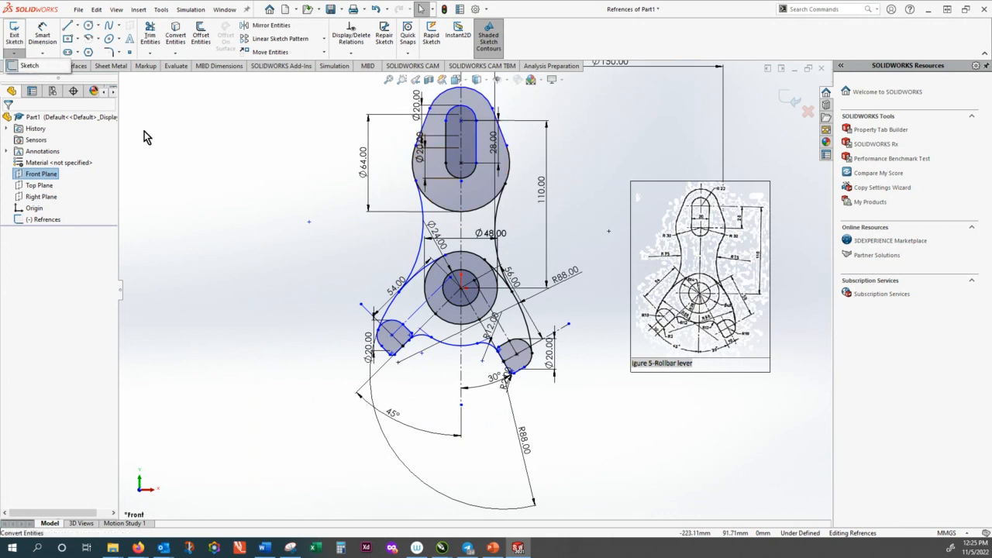
left_click(806, 112)
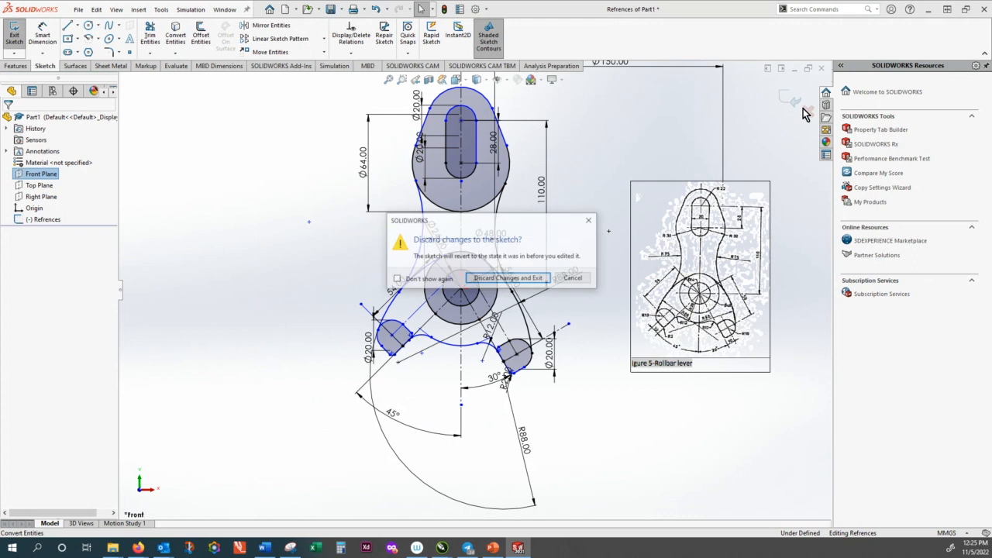
left_click(527, 277)
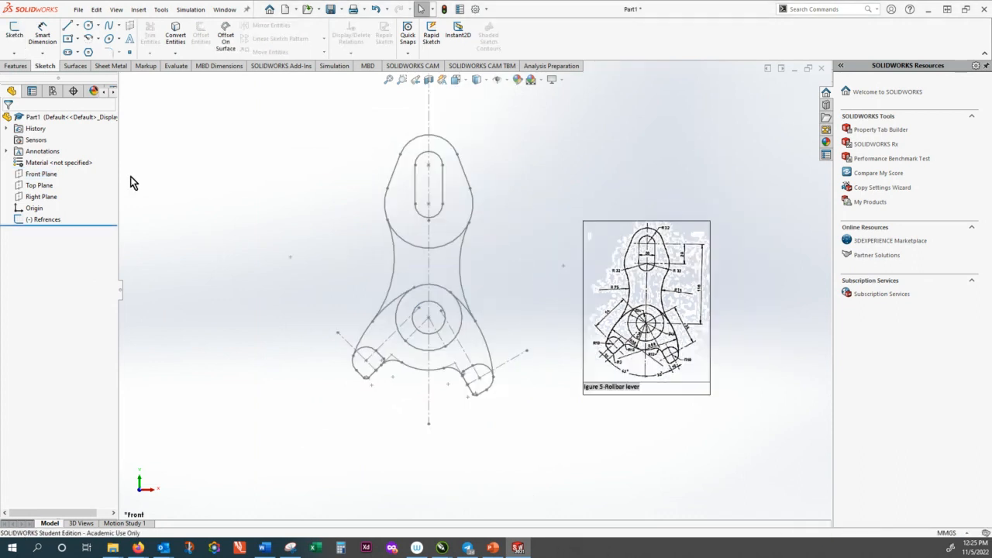
Start a new, separate sketch on the Front Plane
left_click(15, 35)
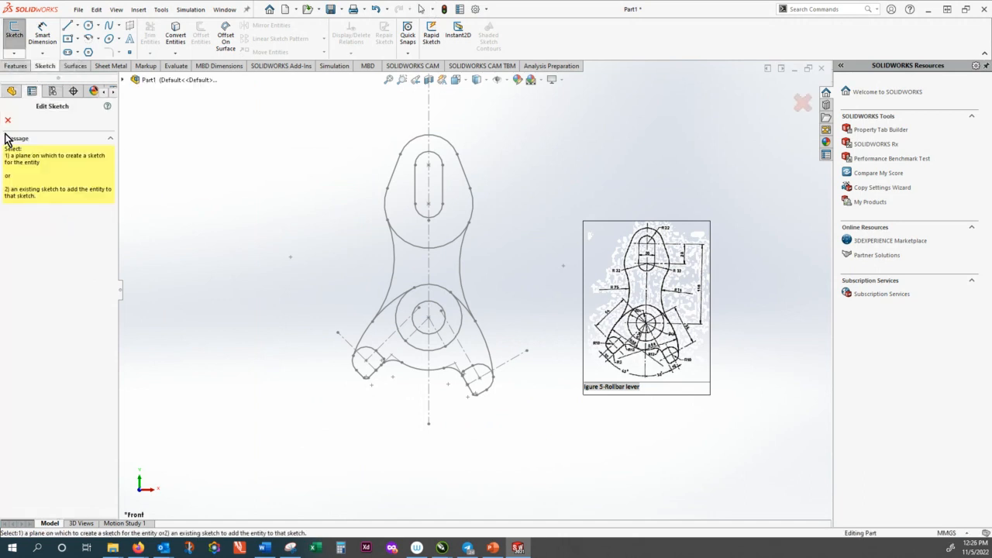
left_click(12, 93)
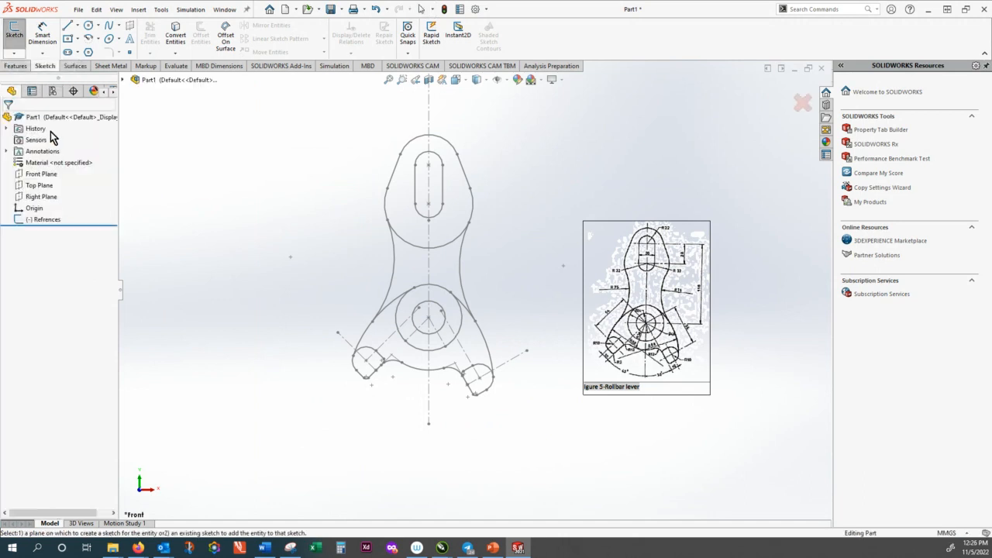
left_click(44, 175)
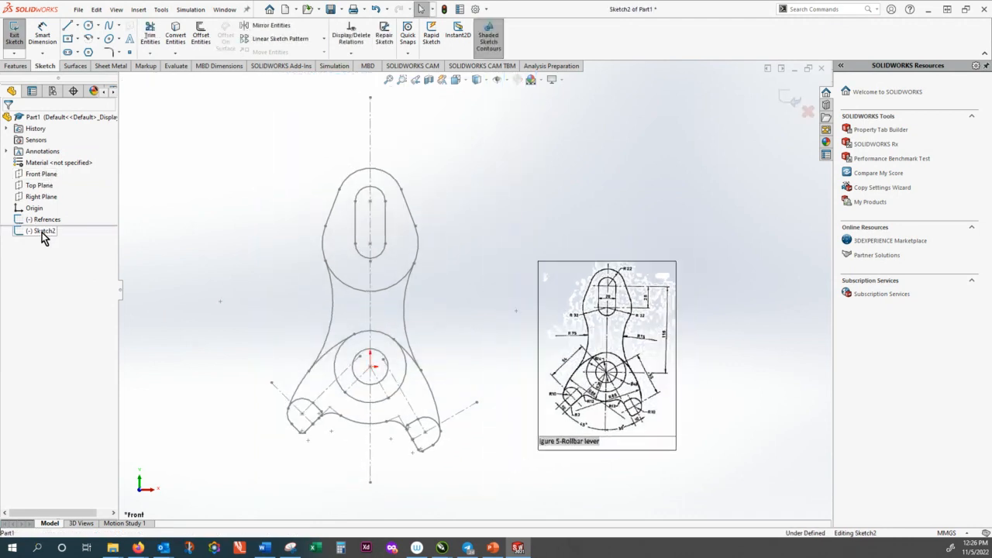
Select the lever's outer outline in the "Refrences" sketch for Convert Entities: upper head, both connecting arcs, both lower arms and the bottom edge between them
left_click(177, 39)
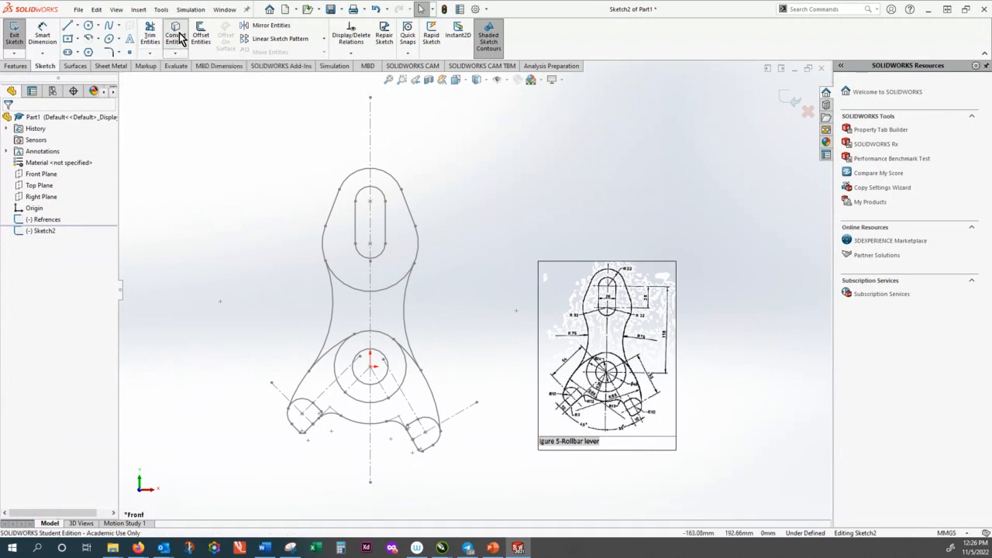
left_click(350, 174)
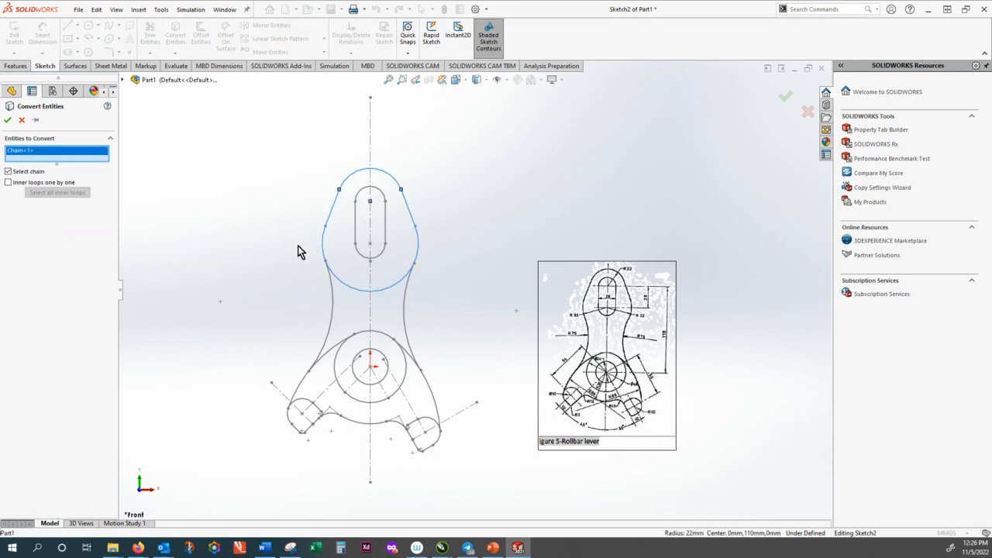
left_click(334, 301)
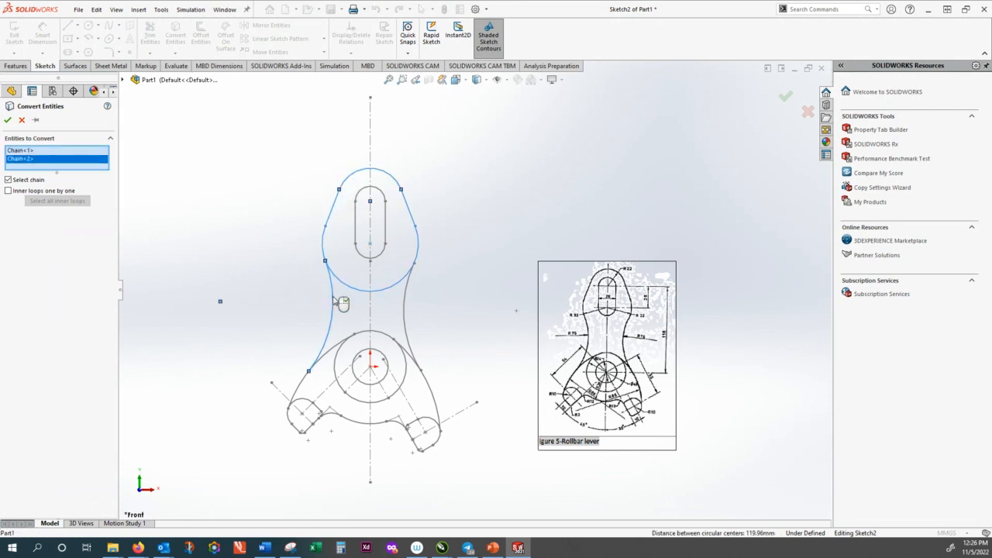
left_click(300, 386)
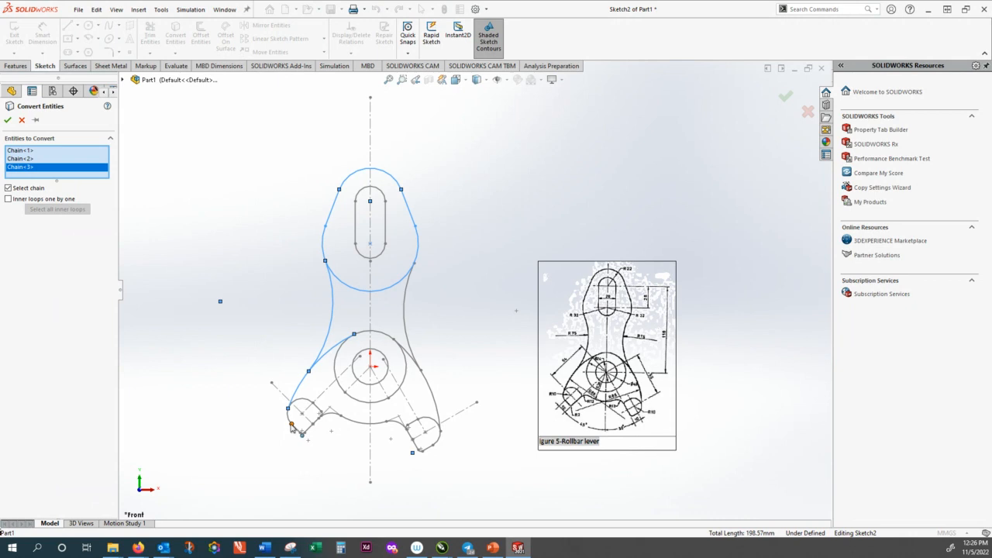
left_click(289, 421)
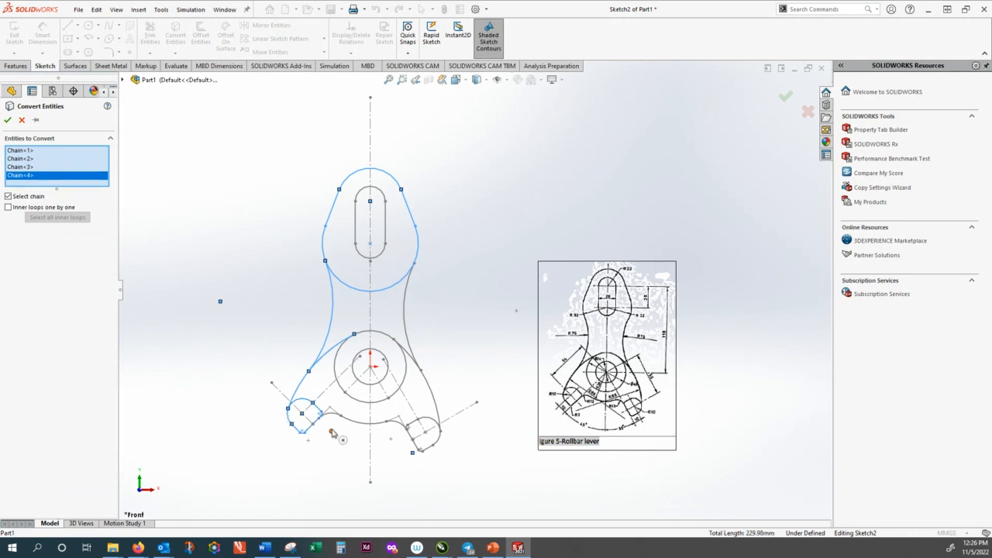
scroll(327, 424, "down", 5)
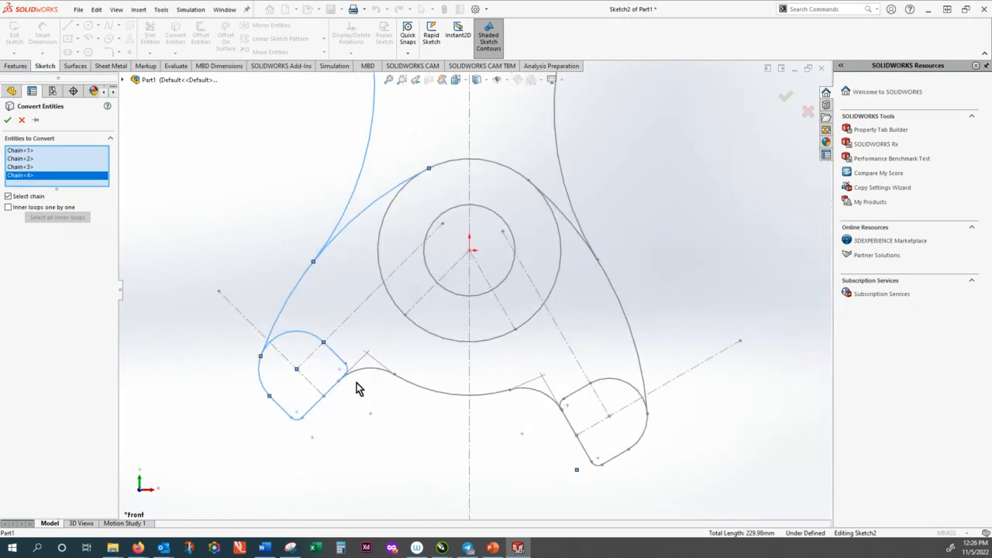
left_click(359, 375)
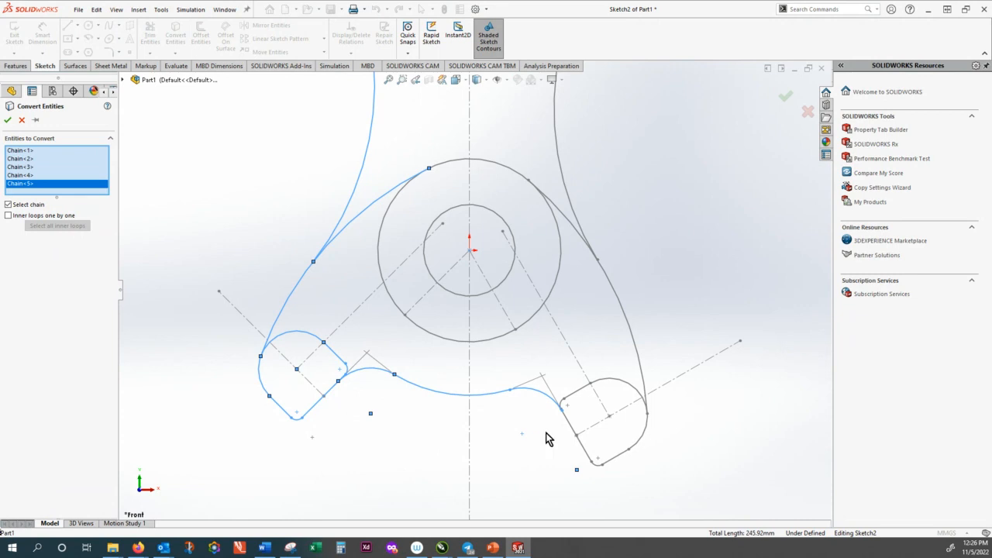
left_click(571, 431)
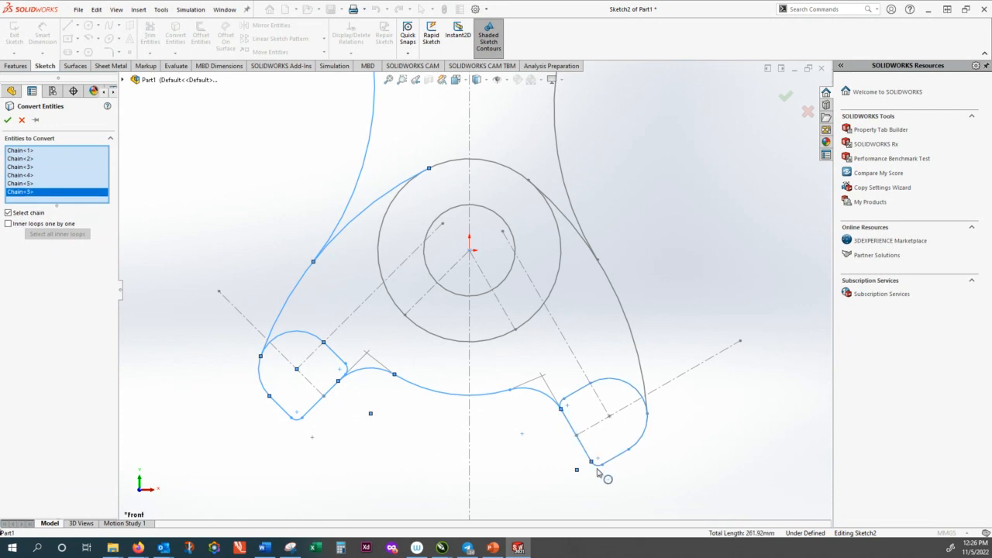
left_click(639, 355)
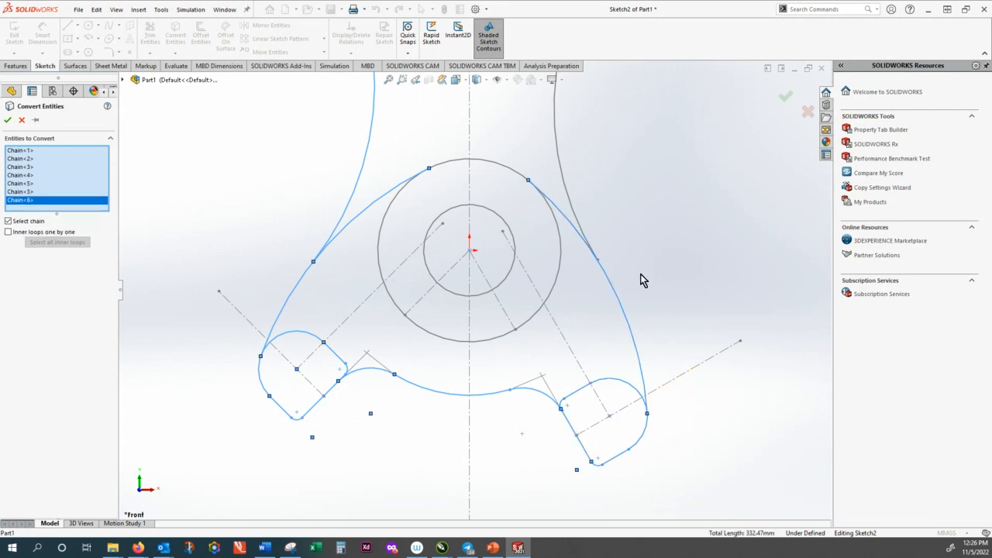
left_click(570, 170)
key("f")
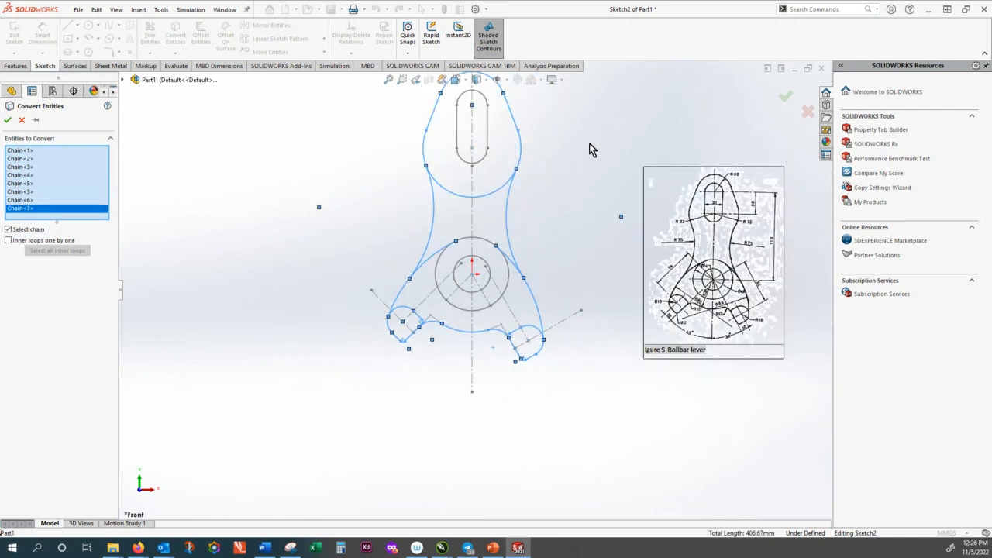
Add the inner hole circle at the origin and the head's slot to the selection, and convert all chosen entities into the new sketch
left_click(482, 265)
left_click(484, 160)
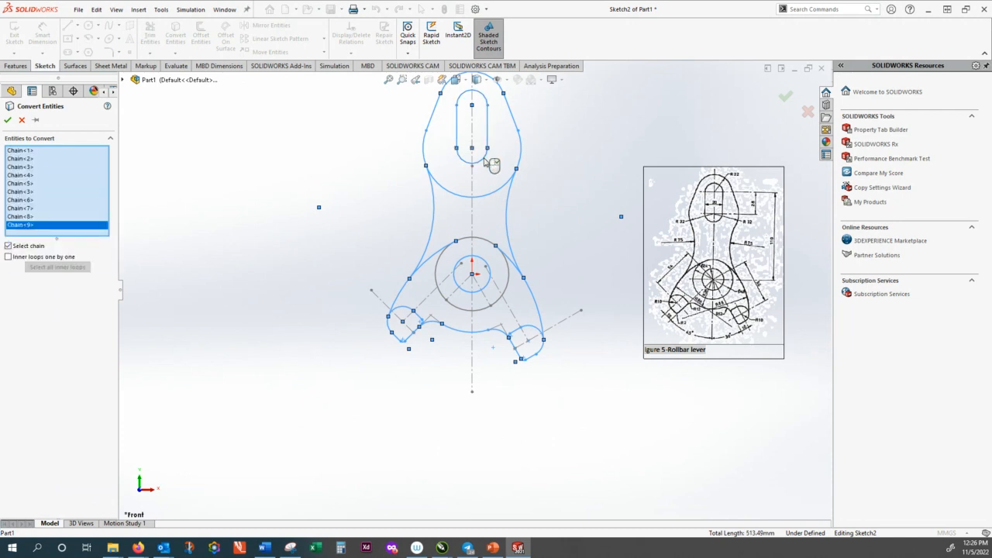
left_click(8, 120)
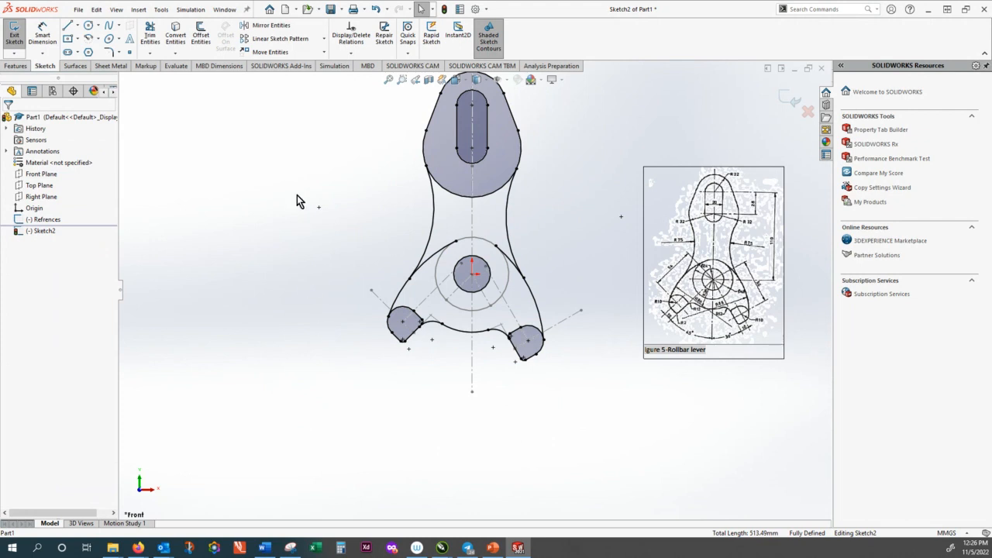
Power-trim the lower arc of the upper head and the inner ends of both arms' large arcs inside the lever outline
left_click(149, 52)
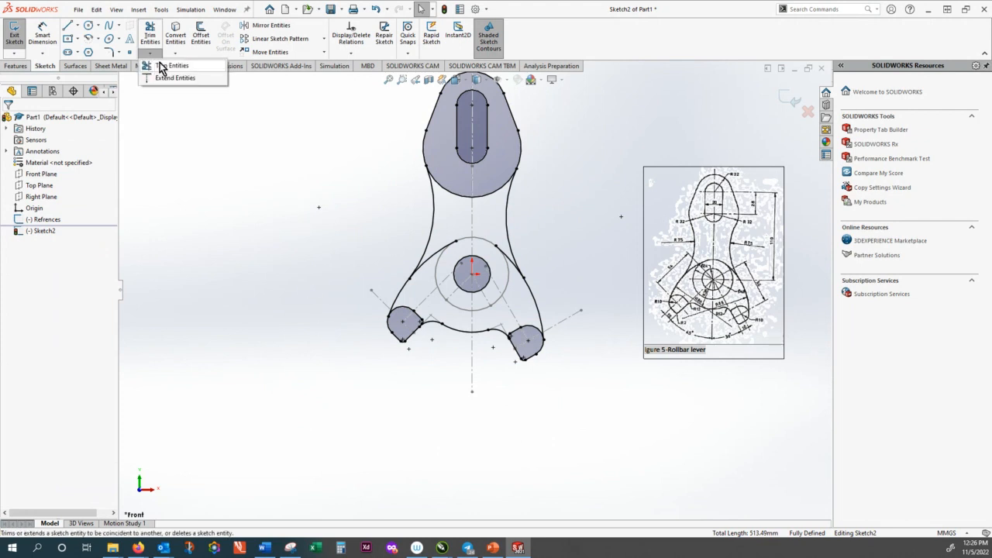
left_click(162, 66)
left_click_drag(447, 186, 447, 199)
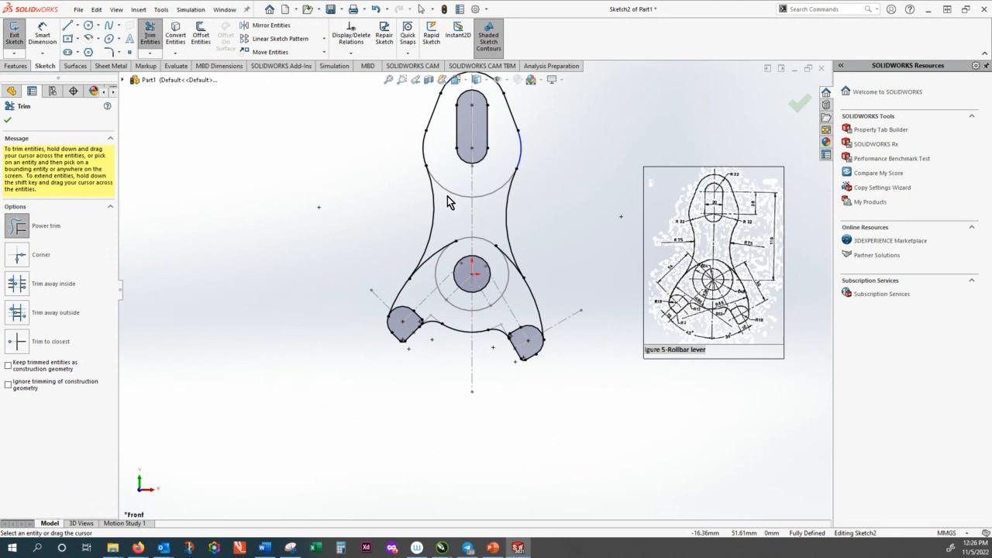
left_click_drag(438, 247, 431, 263)
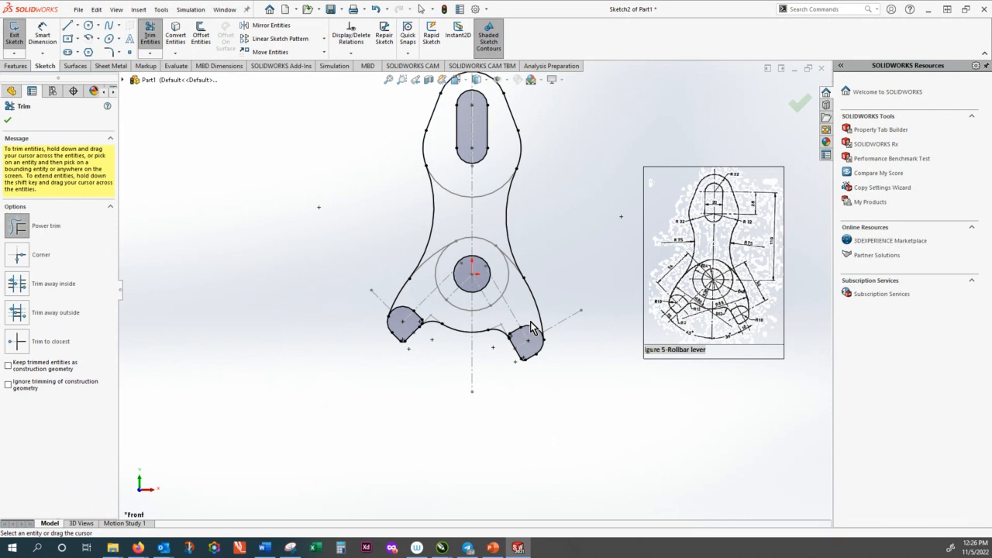
Trim away the inner rounded cap, straight edge and small corner fillet of the 30° arm's end
mouse_move(530, 324)
left_mouse_down()
mouse_move(532, 338)
mouse_move(518, 334)
left_mouse_up()
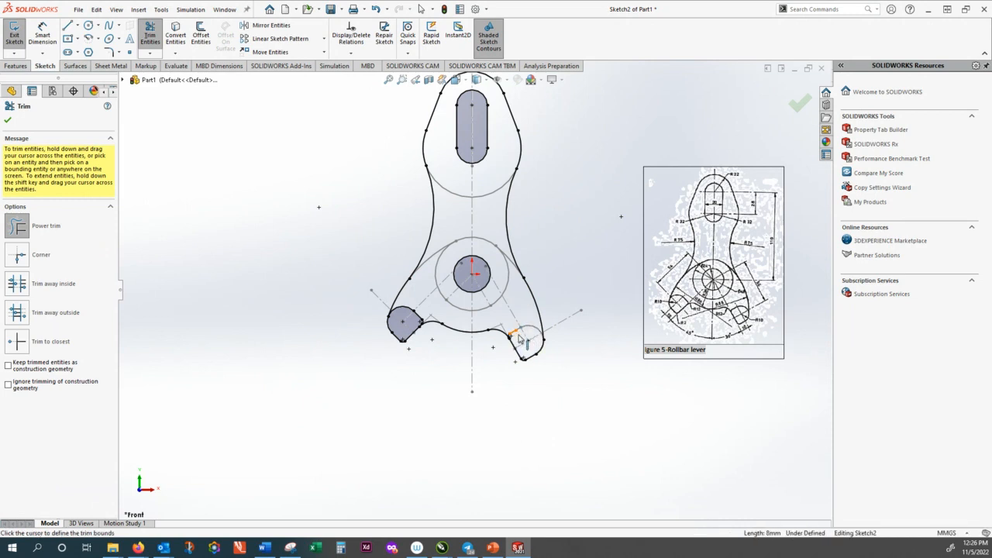
scroll(517, 335, "down", 5)
scroll(506, 335, "down", 2)
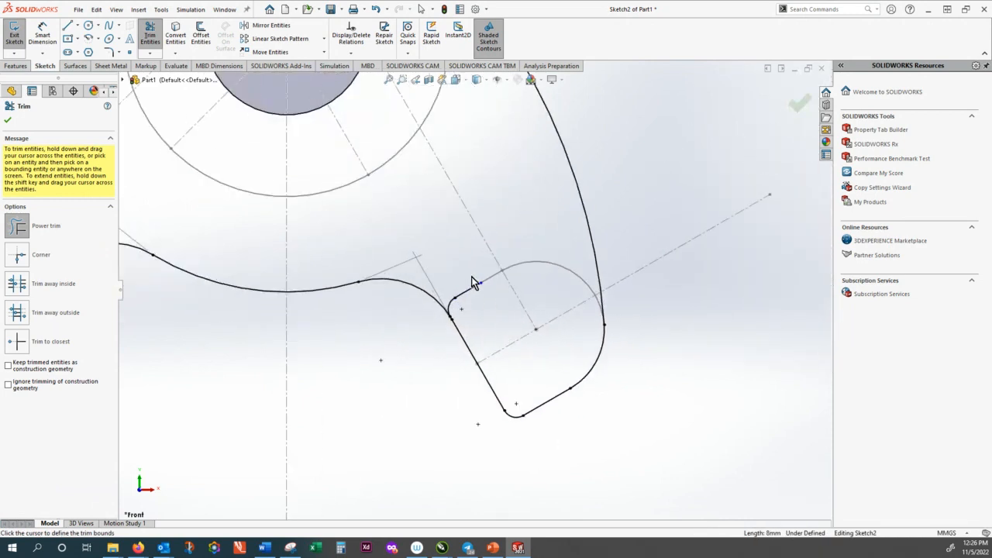
mouse_move(473, 298)
left_mouse_down()
mouse_move(450, 306)
mouse_move(467, 319)
left_mouse_up()
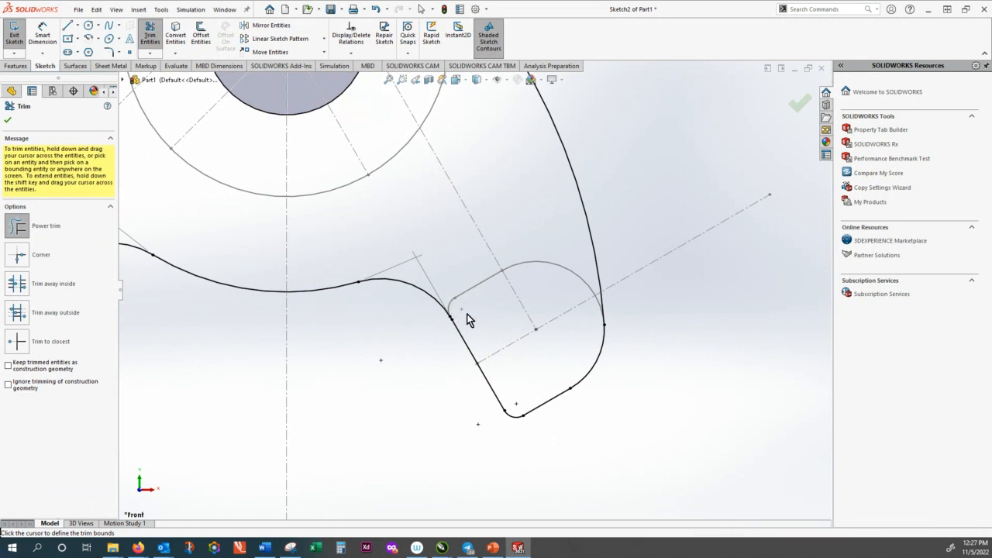
Trim the inner rounded cap, straight edge, small corner fillet and leftover line stub from the 45° arm's end
scroll(509, 387, "up", 1)
scroll(525, 368, "up", 4)
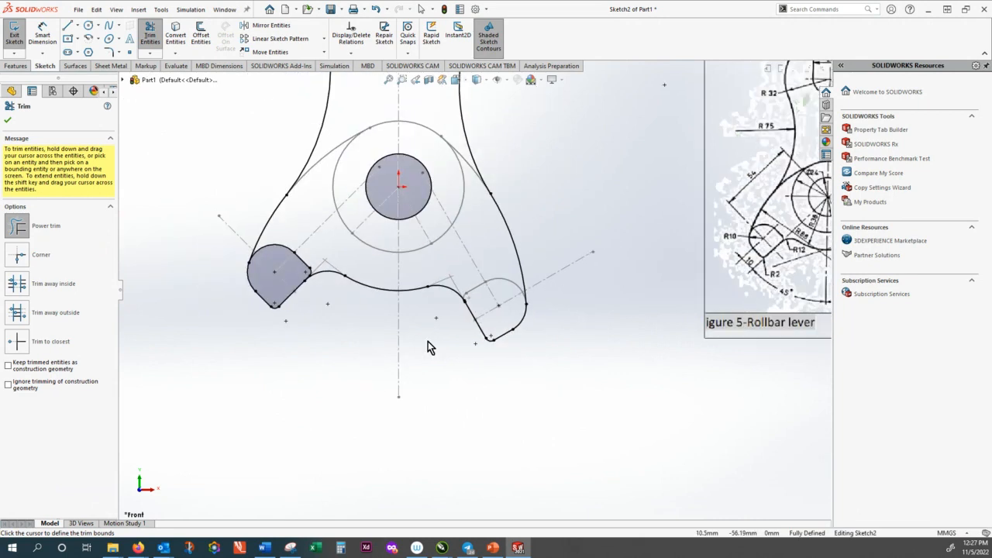
scroll(298, 261, "down", 3)
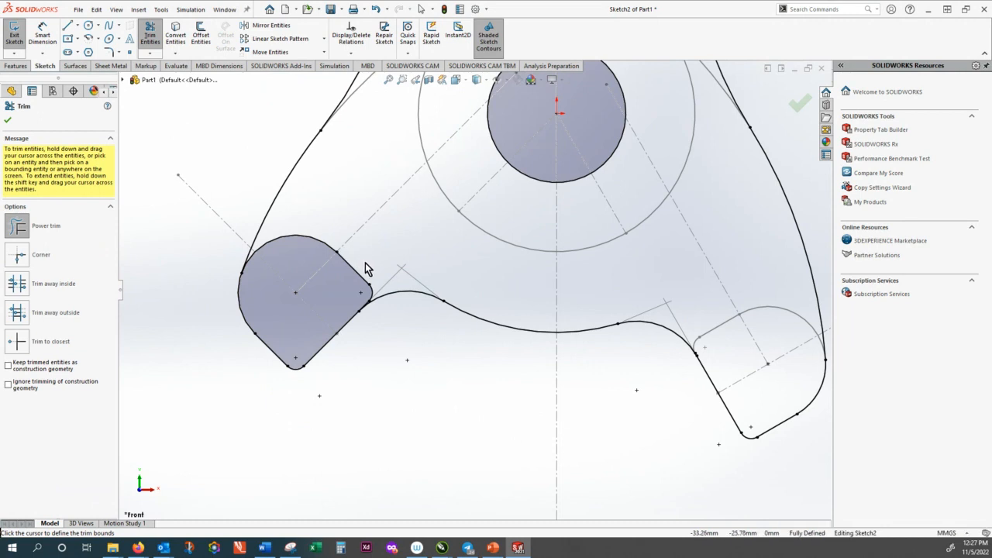
scroll(364, 266, "up", 4)
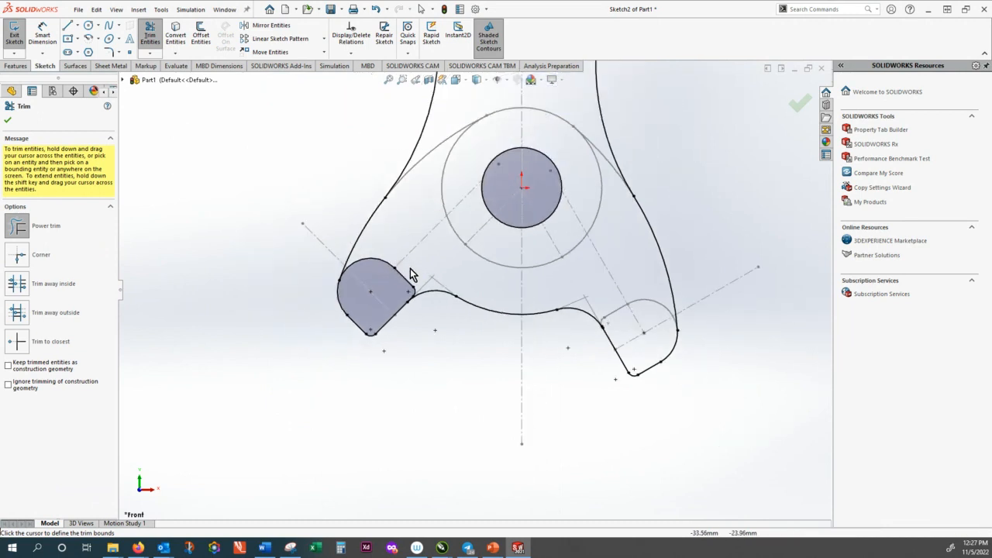
left_click_drag(401, 277, 422, 278)
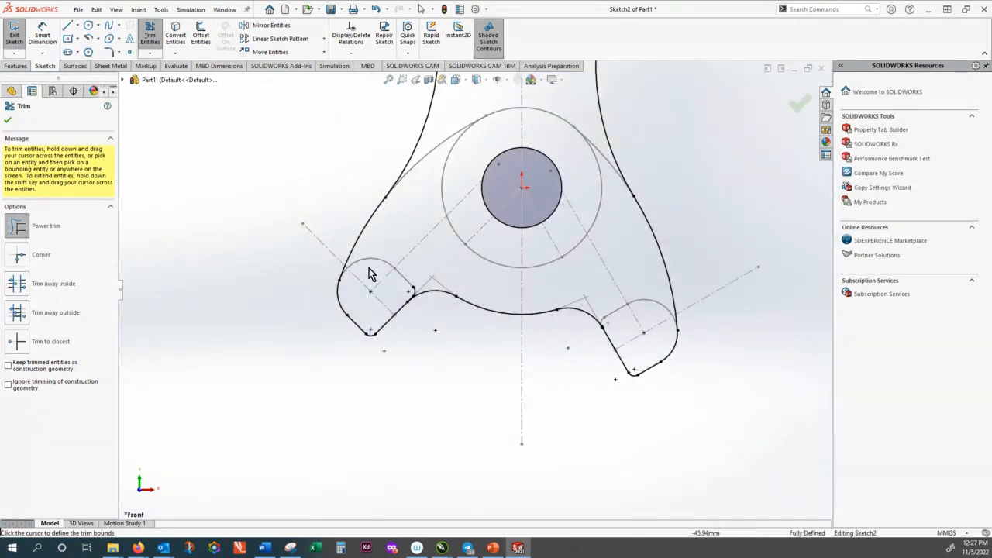
scroll(411, 289, "down", 3)
scroll(419, 296, "down", 1)
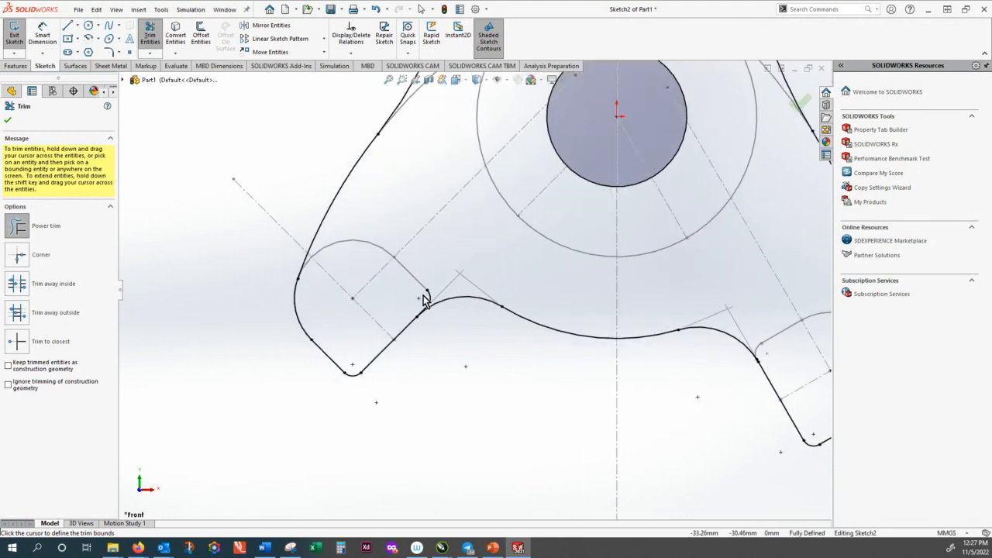
scroll(431, 302, "down", 3)
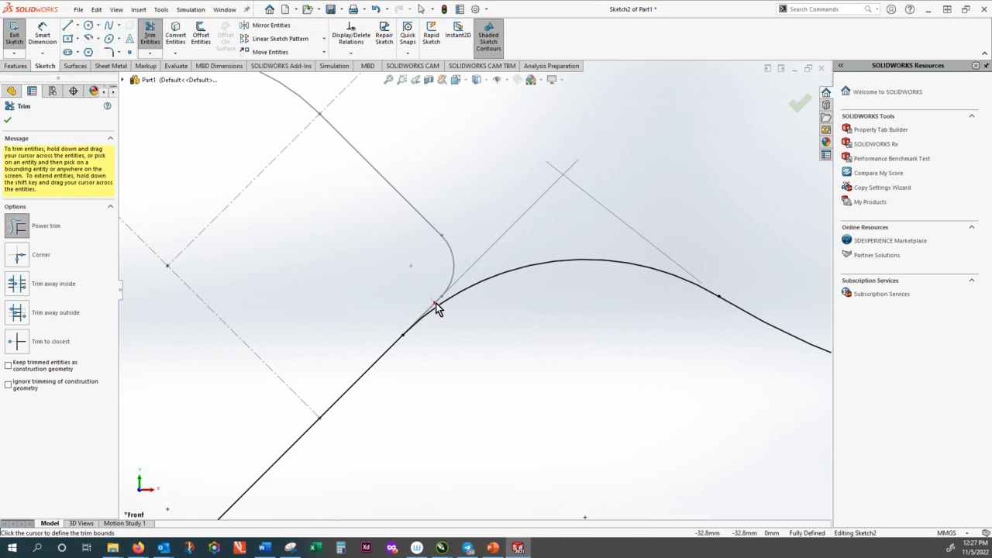
scroll(446, 312, "up", 4)
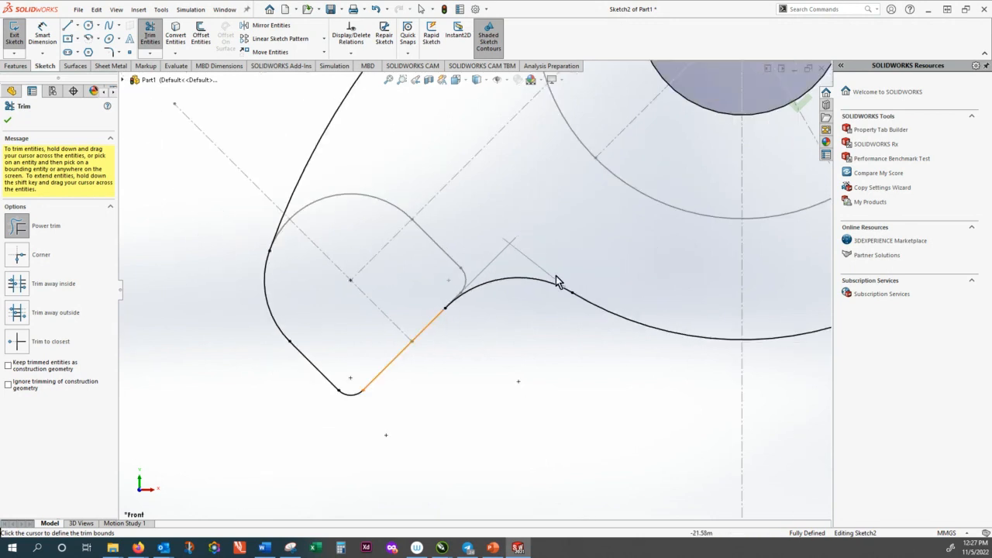
Trim the tiny leftover line segment where the bottom fillet meets the 30° arm's straight edge, closing the lever outline, and finish the Trim command
scroll(620, 285, "up", 1)
scroll(652, 288, "up", 2)
scroll(671, 329, "down", 6)
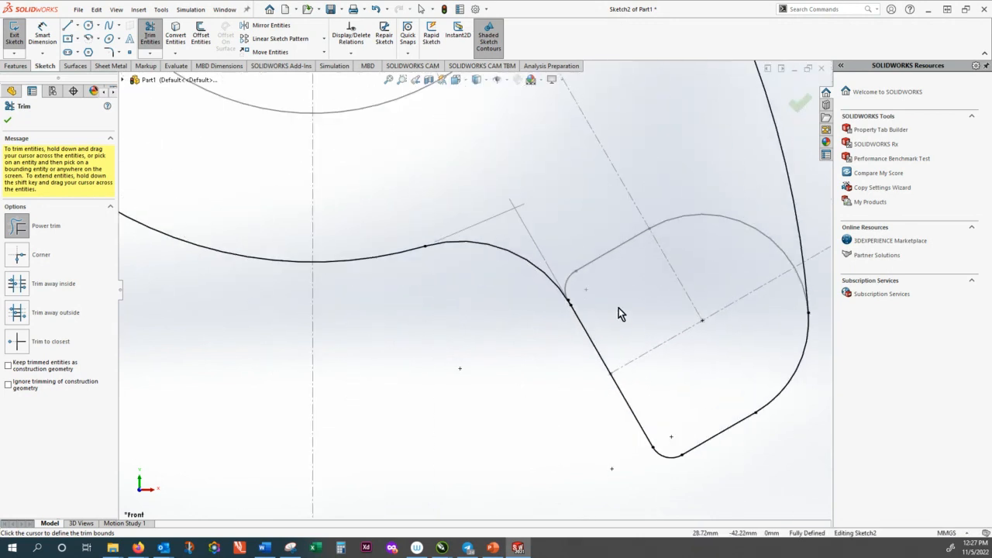
scroll(552, 307, "down", 2)
scroll(504, 296, "down", 4)
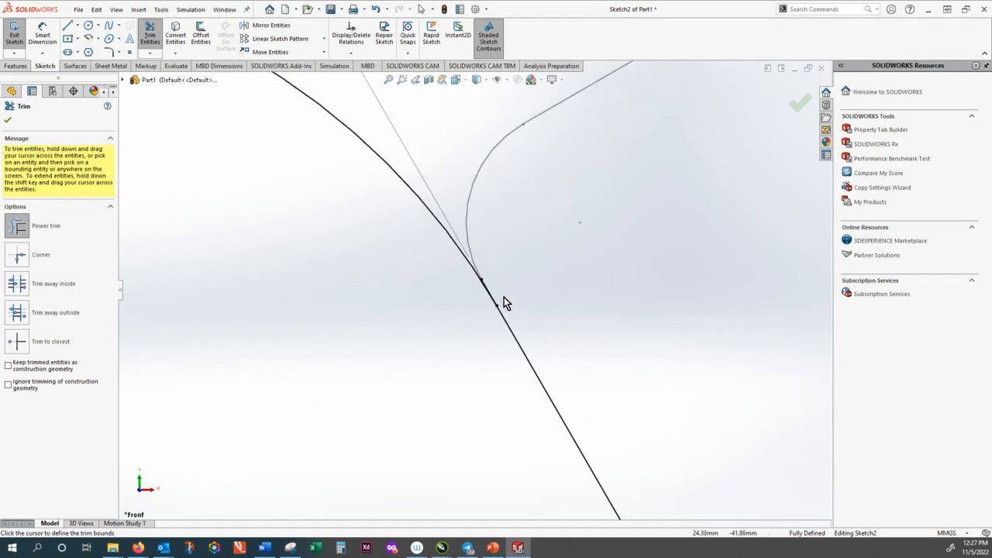
scroll(501, 297, "up", 2)
scroll(502, 297, "down", 3)
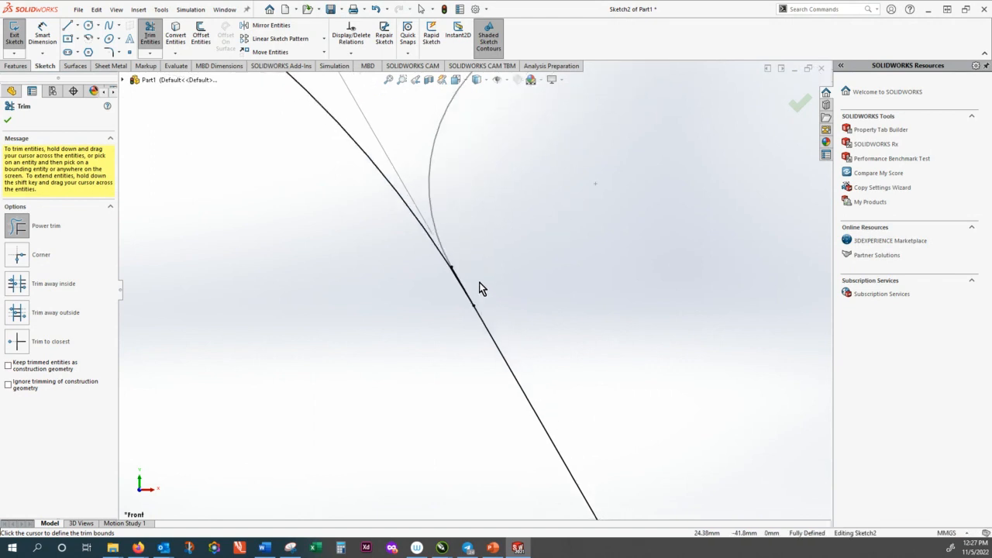
scroll(403, 257, "down", 4)
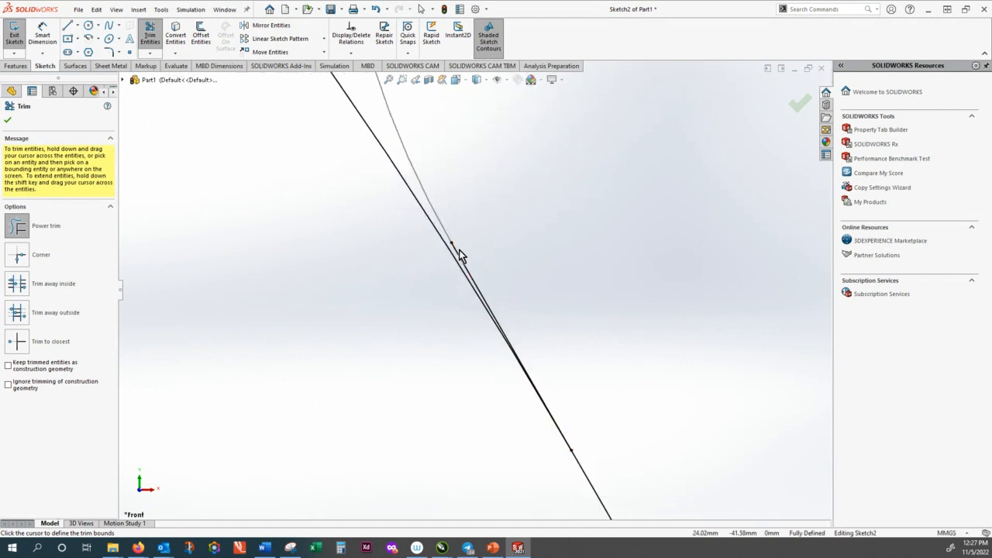
left_click_drag(459, 249, 460, 257)
scroll(483, 239, "up", 3)
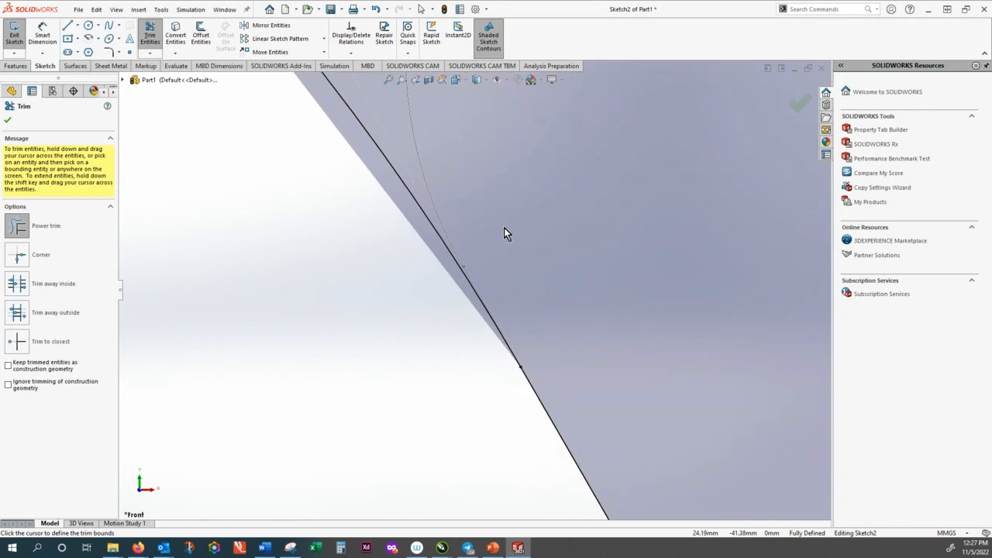
scroll(502, 229, "up", 6)
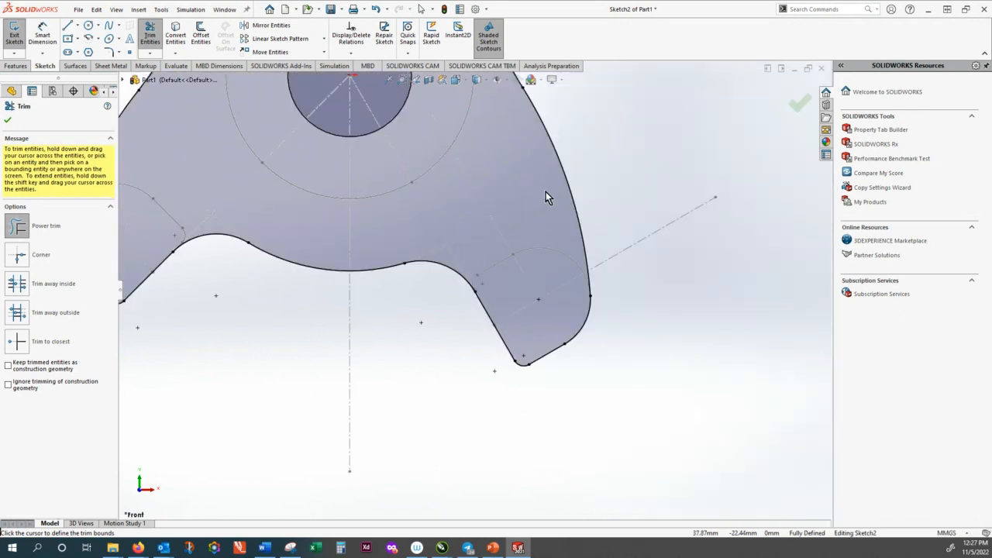
scroll(595, 271, "up", 3)
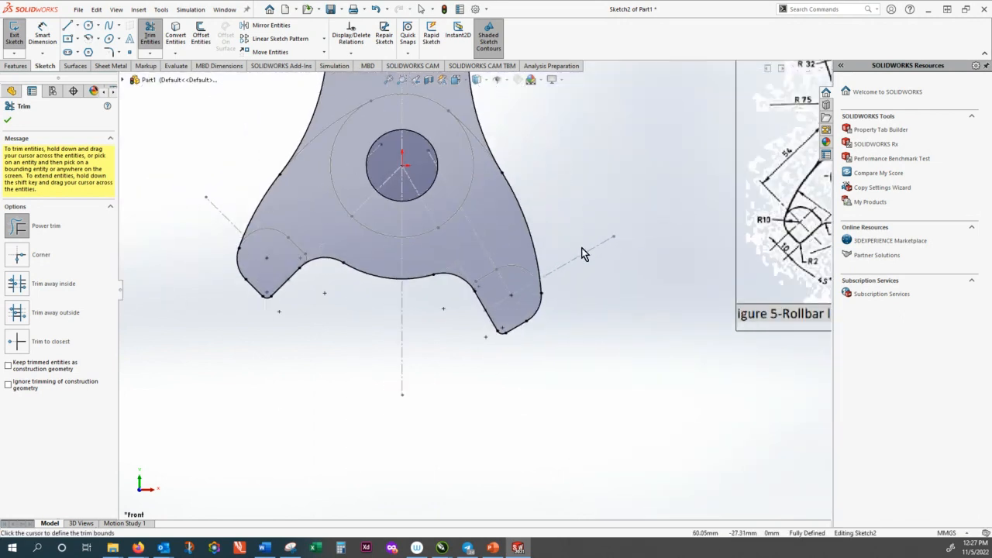
scroll(582, 248, "up", 5)
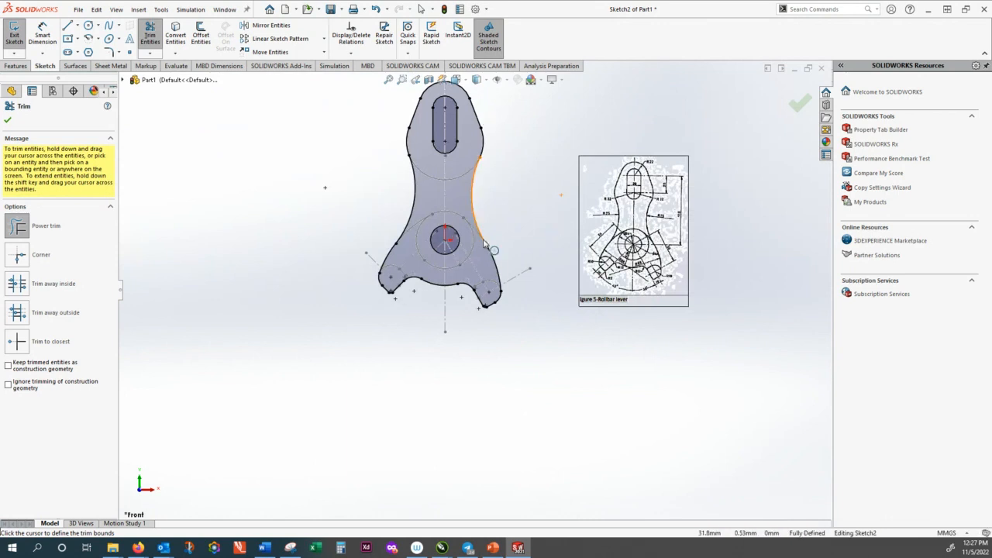
left_click(795, 106)
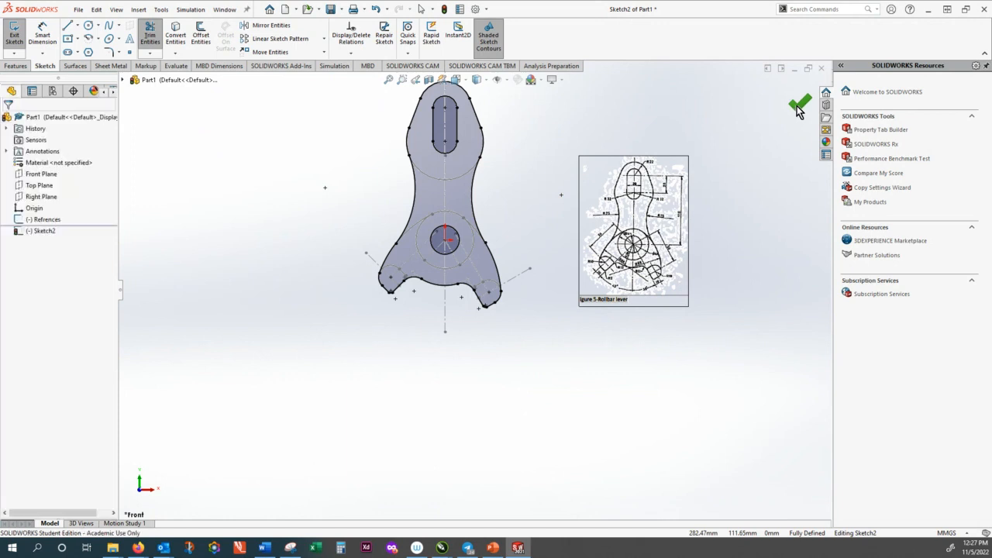
Rename the lever profile sketch to "midplane extrusion" and exit the sketch
right_click(42, 230)
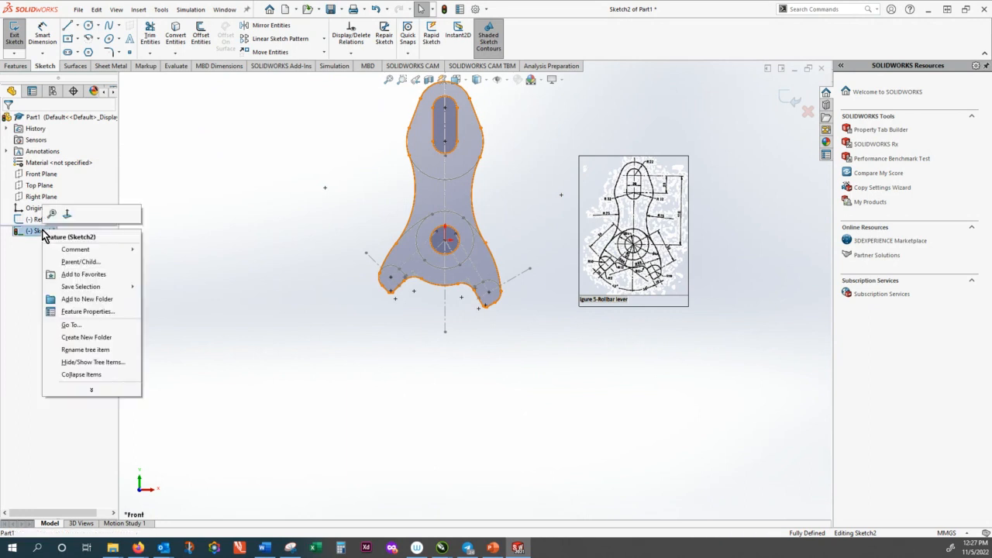
left_click(87, 350)
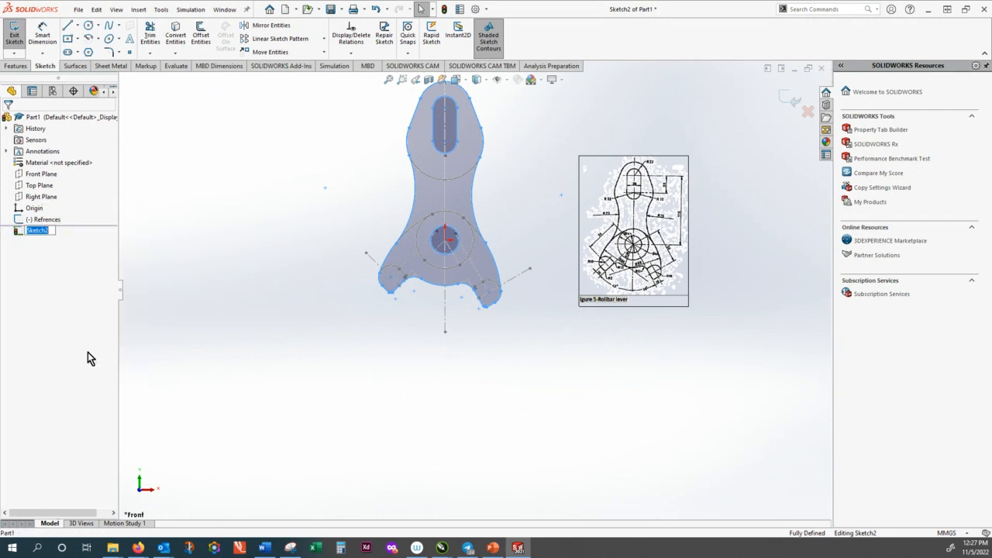
type("midplane")
type("extrusion")
key("Return")
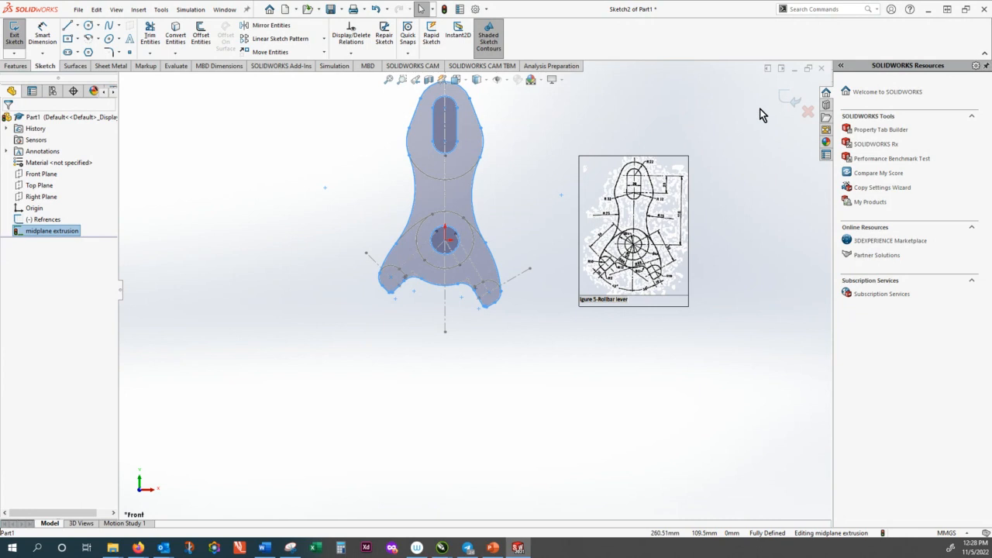
left_click(791, 102)
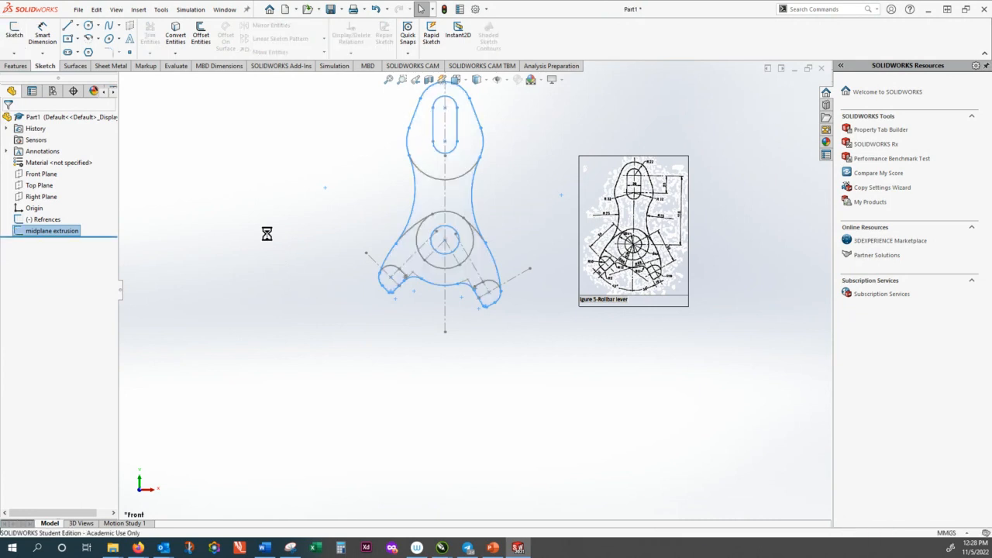
Extrude the "midplane extrusion" profile as a blind boss with a depth of 5 mm
left_click(16, 66)
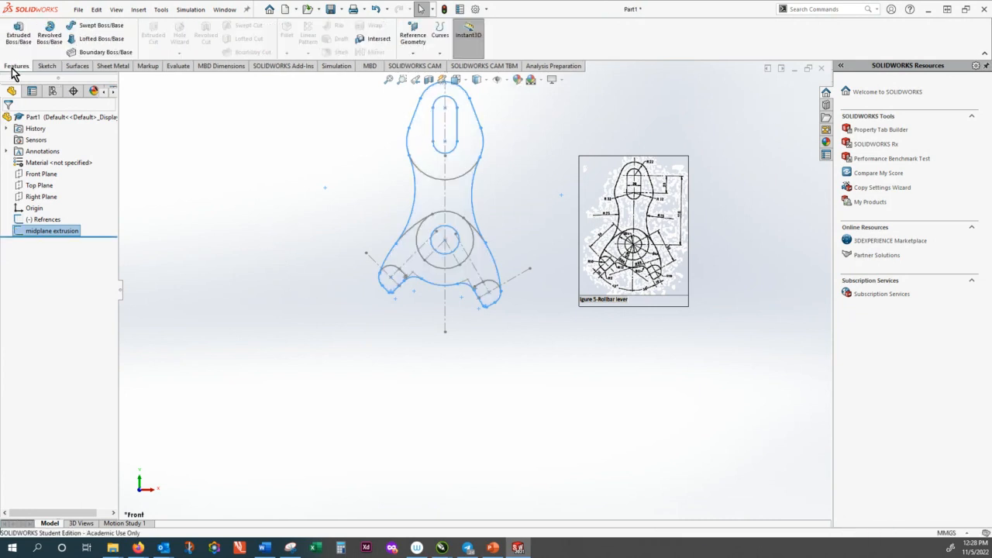
left_click(24, 37)
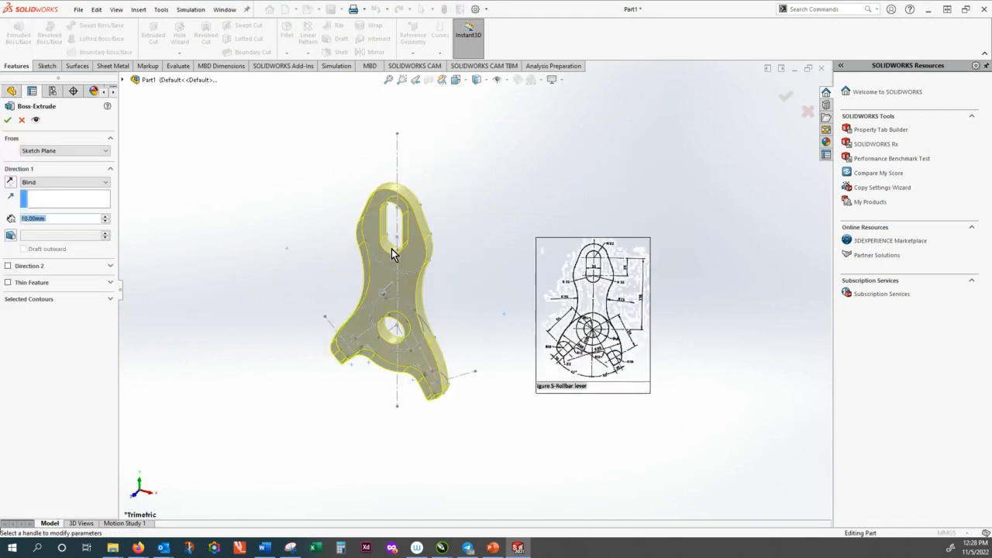
type("5")
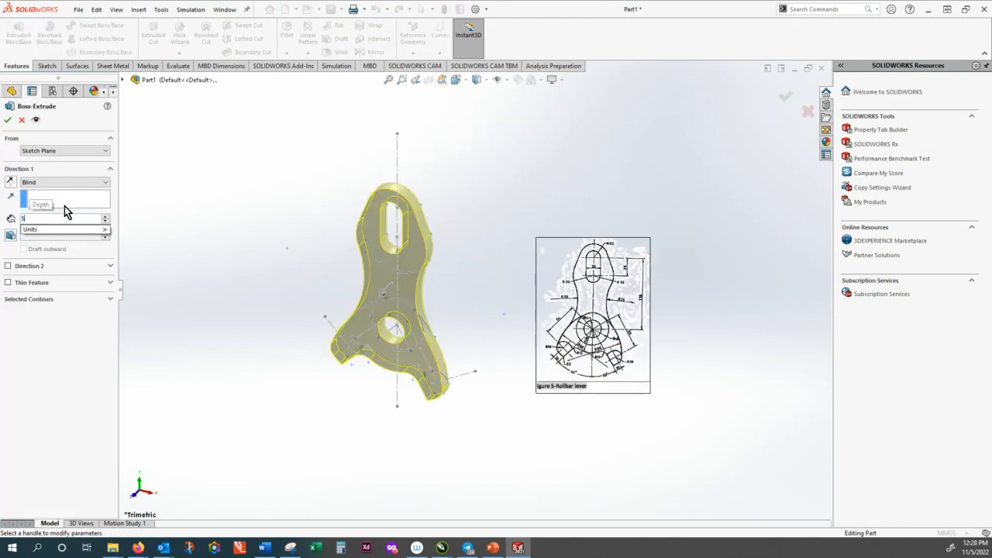
key("Return")
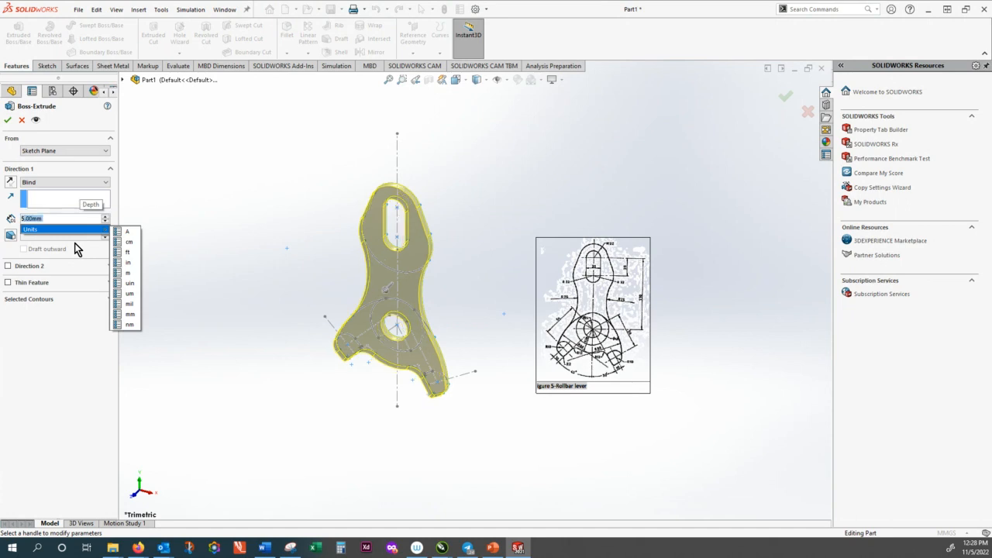
left_click(7, 121)
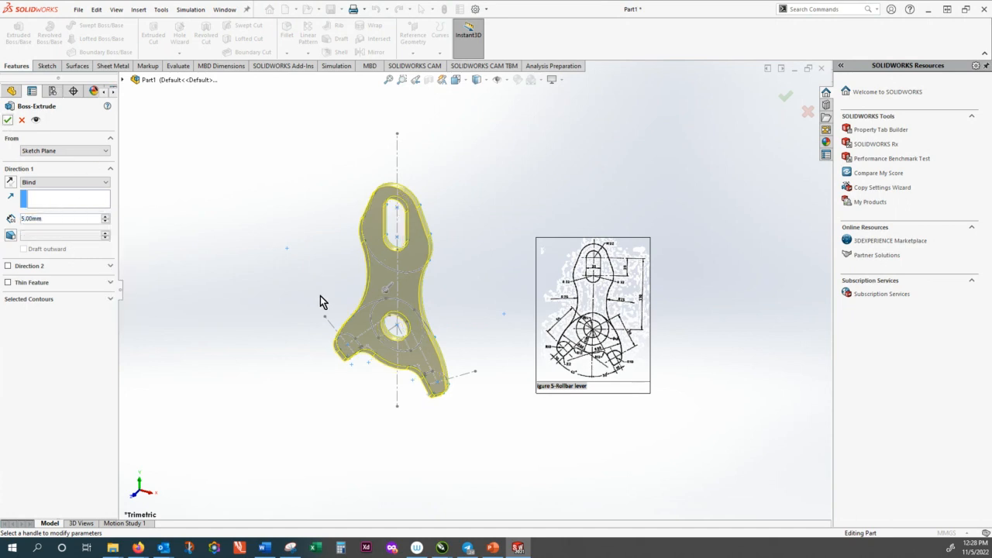
left_click(7, 120)
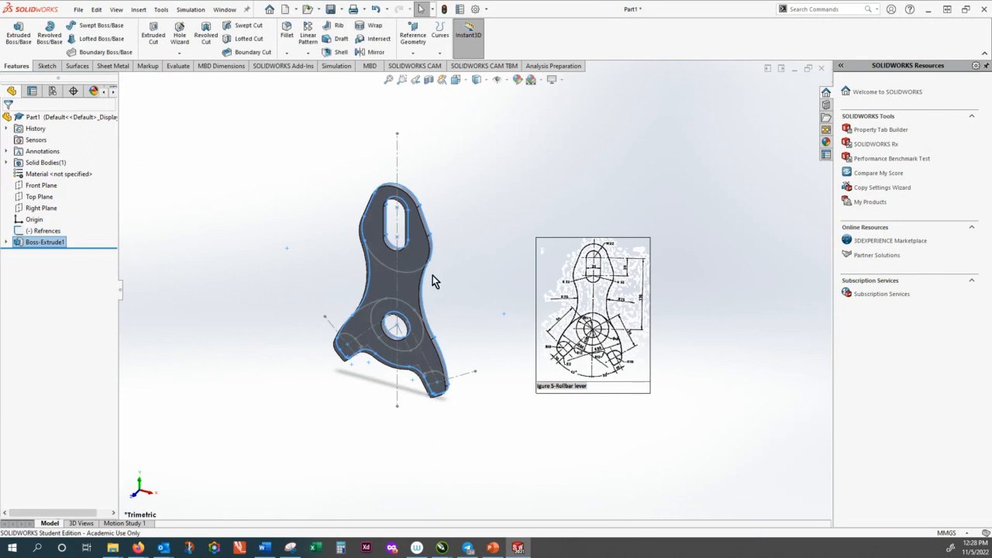
Create a reference plane midway between the lever's two large opposite flat faces
middle_click_drag(432, 281, 449, 175)
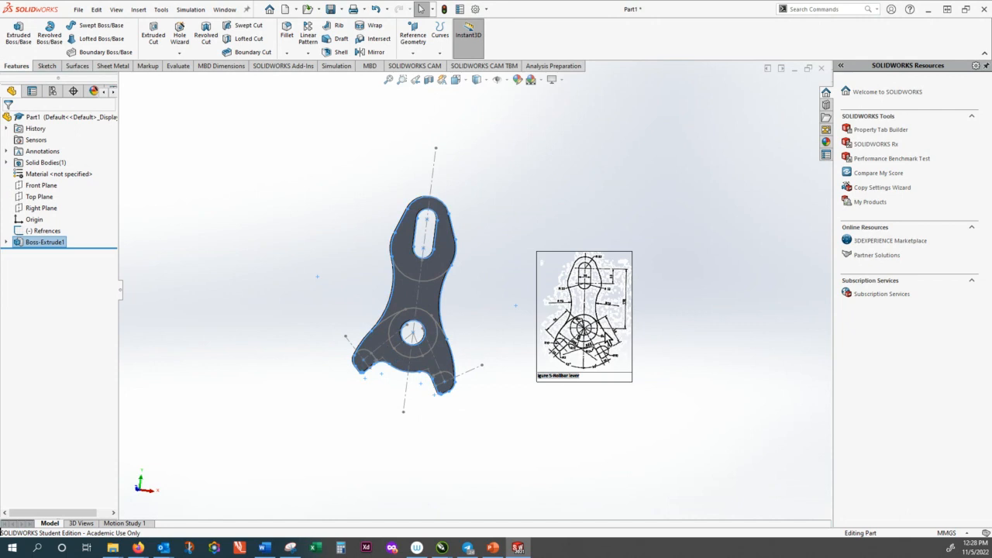
middle_click_drag(485, 270, 467, 299)
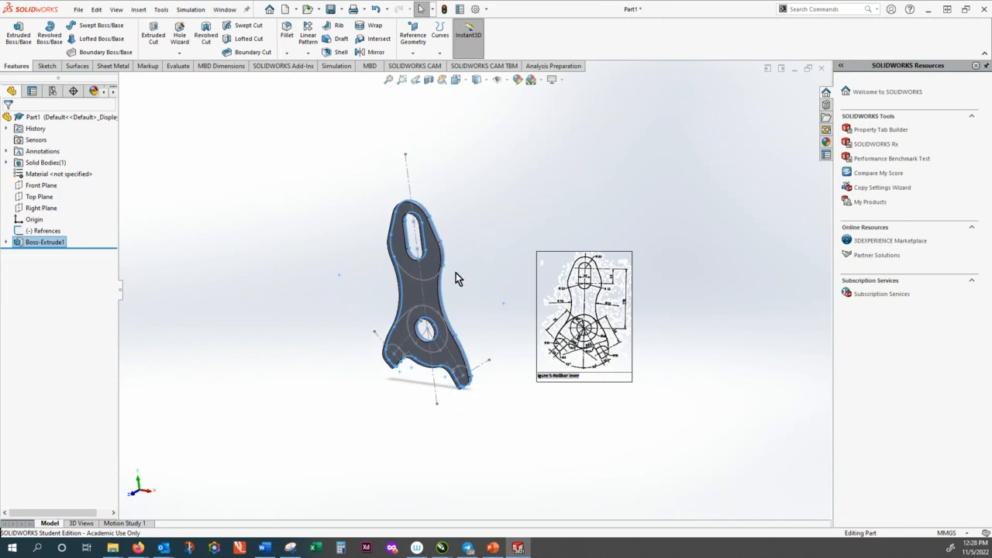
mouse_move(456, 278)
middle_mouse_down()
mouse_move(415, 291)
mouse_move(469, 261)
middle_mouse_up()
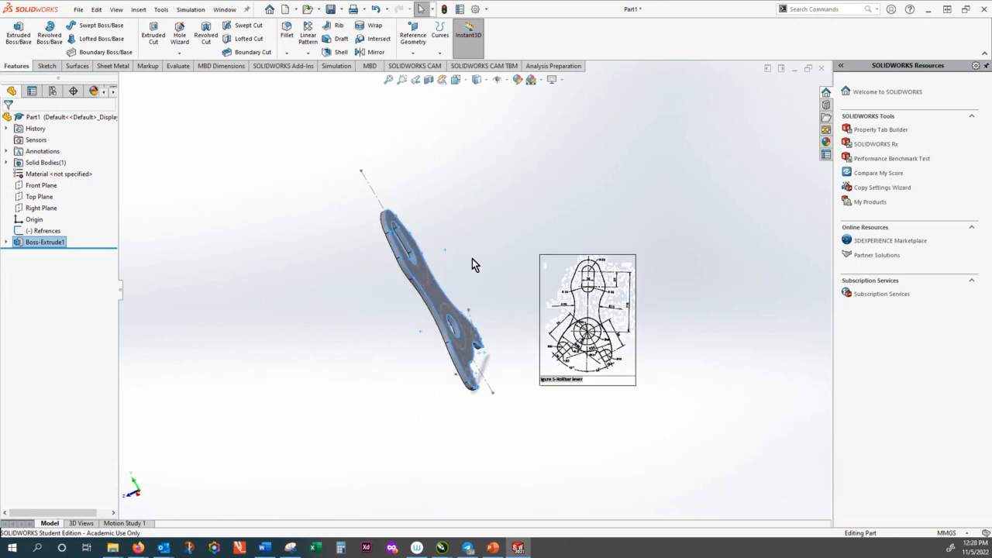
left_click(140, 11)
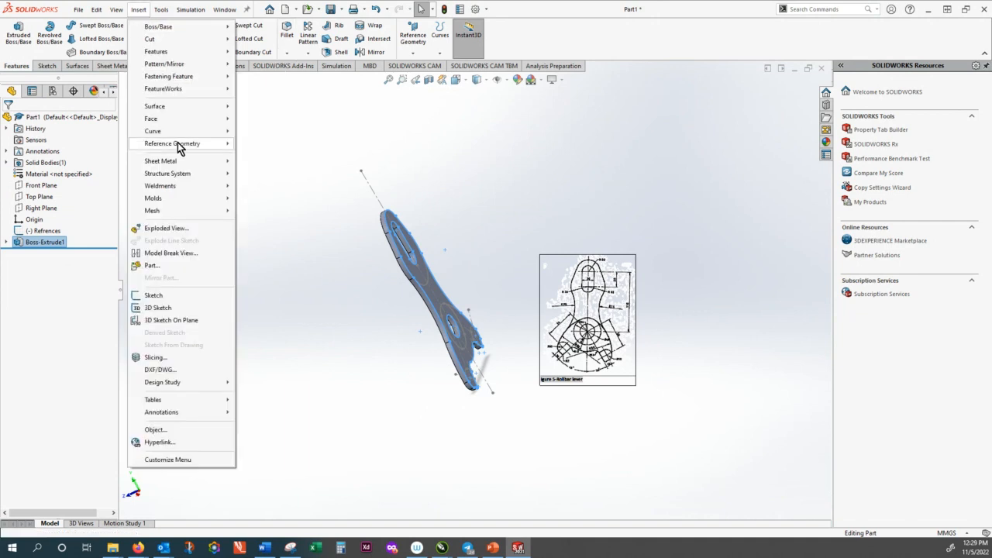
mouse_move(193, 145)
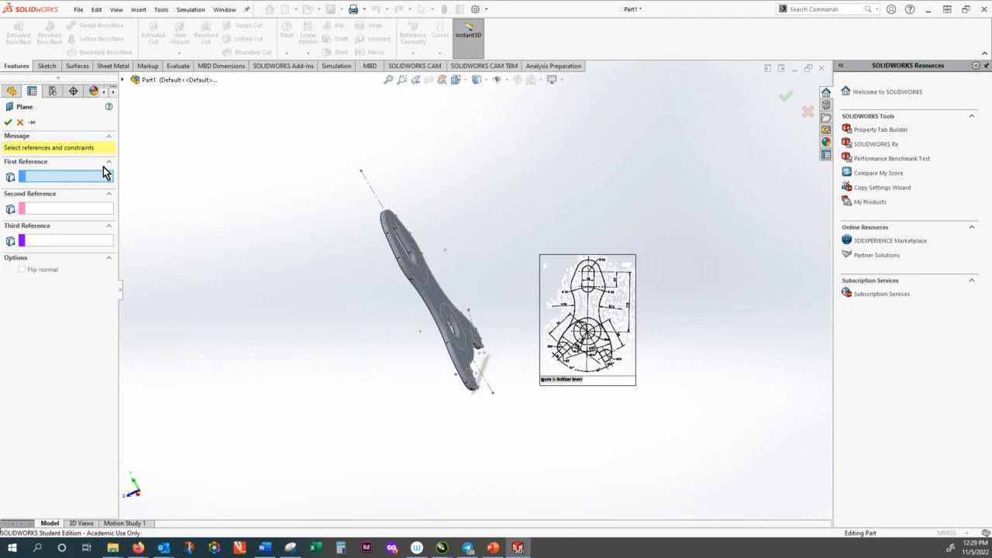
left_click(440, 297)
middle_click_drag(358, 337, 397, 313)
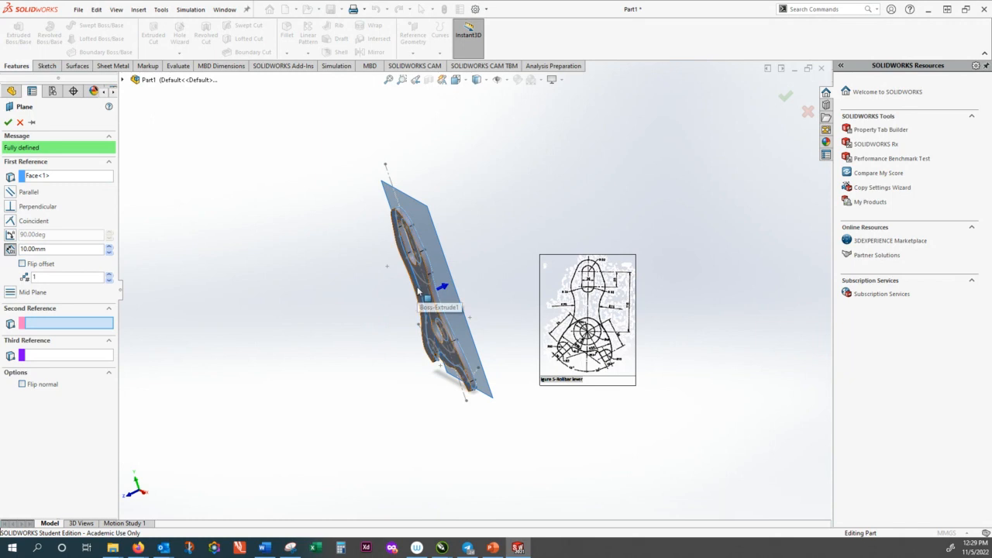
left_click(417, 290)
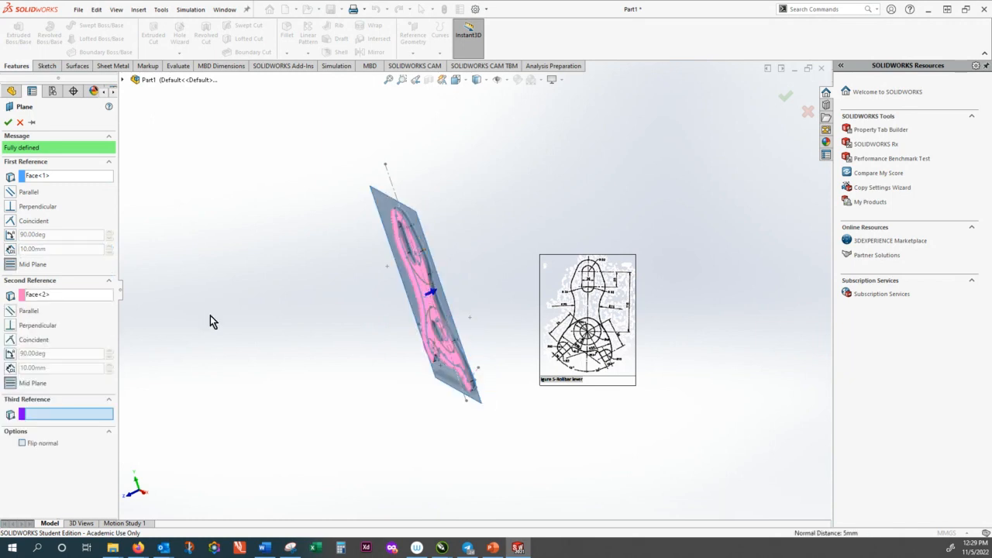
middle_click_drag(271, 223, 240, 230)
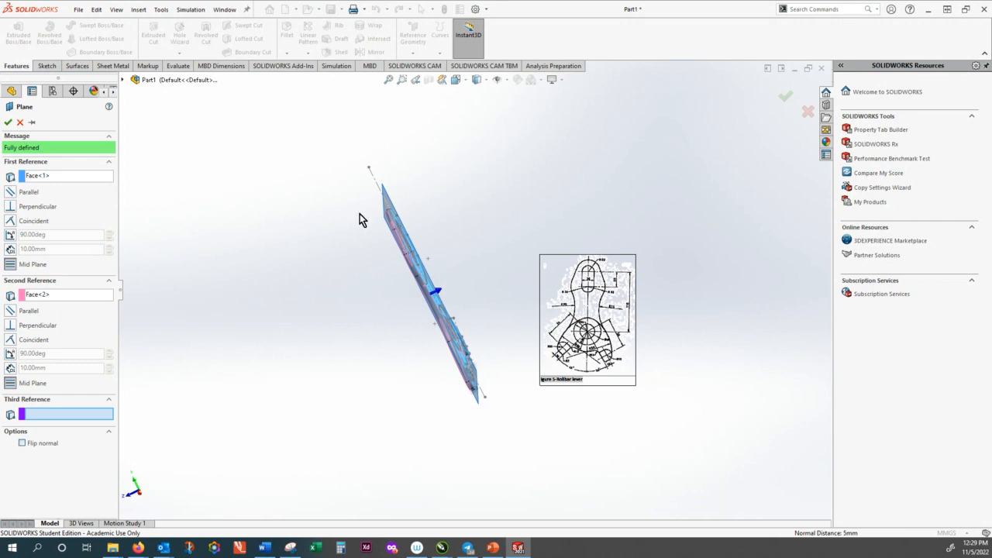
left_click(9, 123)
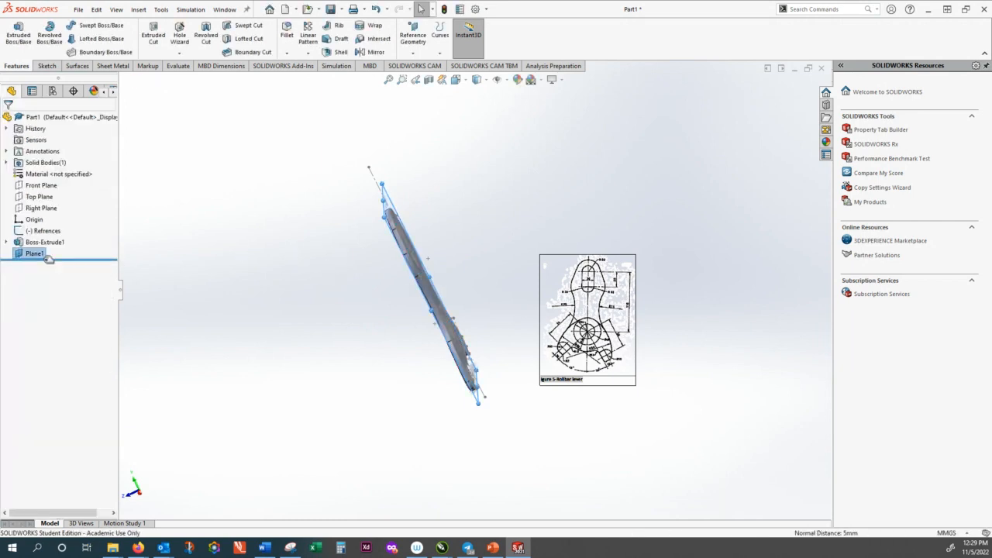
Rename the new reference plane to "midplane"
right_click(32, 253)
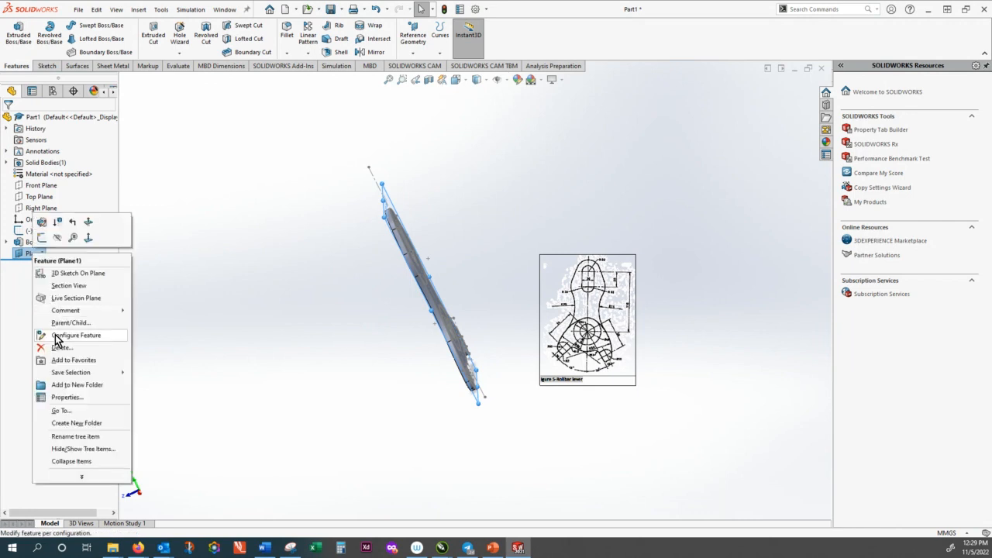
left_click(83, 437)
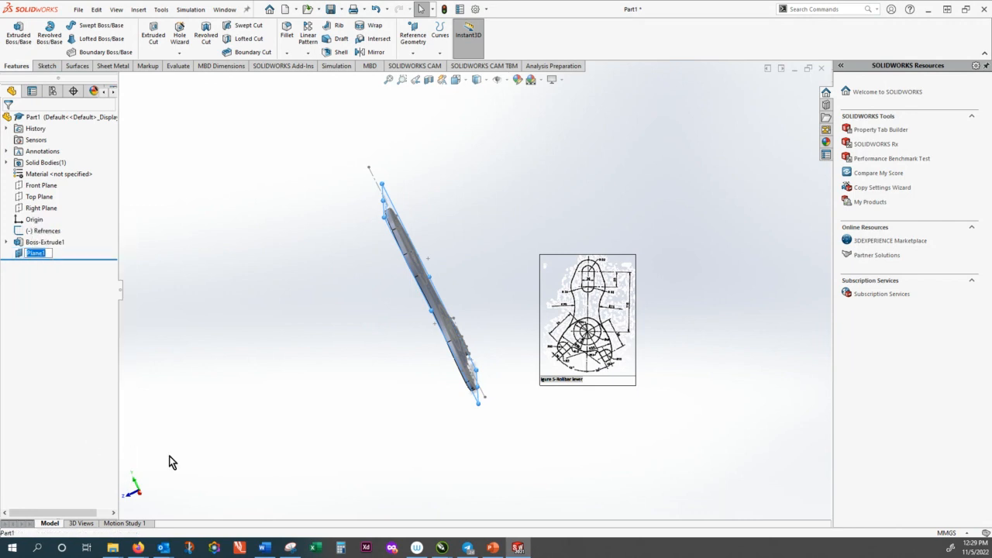
type("midp")
key("Return")
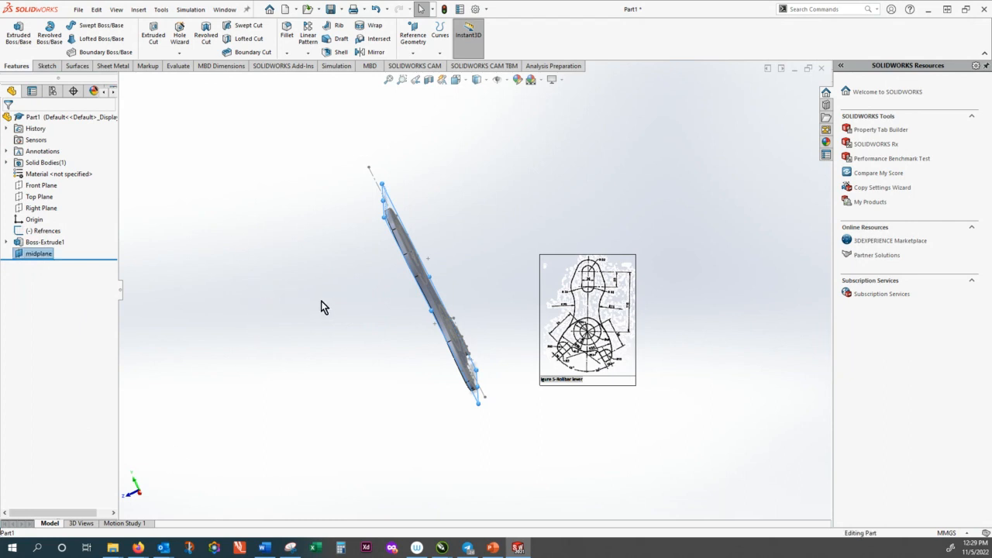
Start a new sketch on the "midplane" reference plane
middle_click_drag(335, 248, 385, 238)
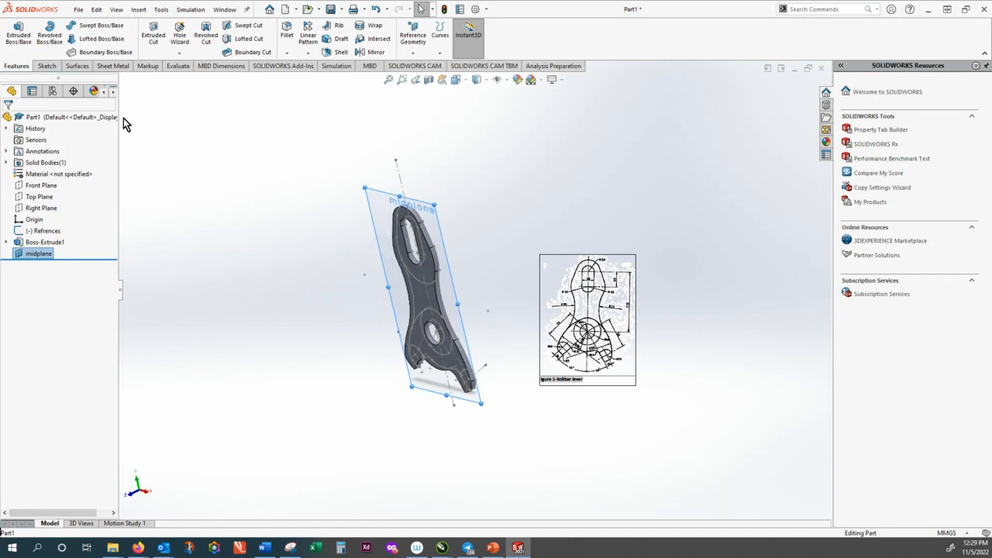
left_click(47, 66)
left_click(14, 53)
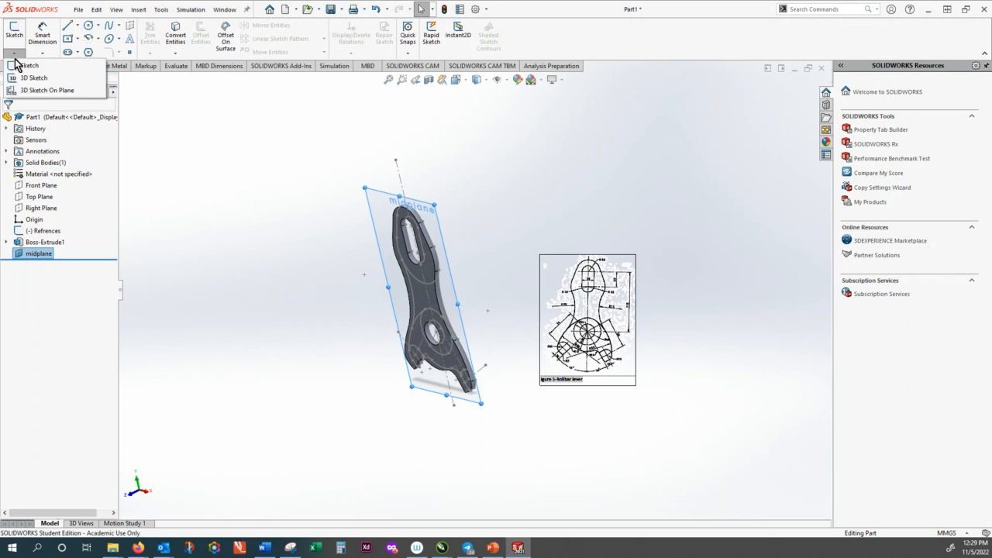
left_click(21, 68)
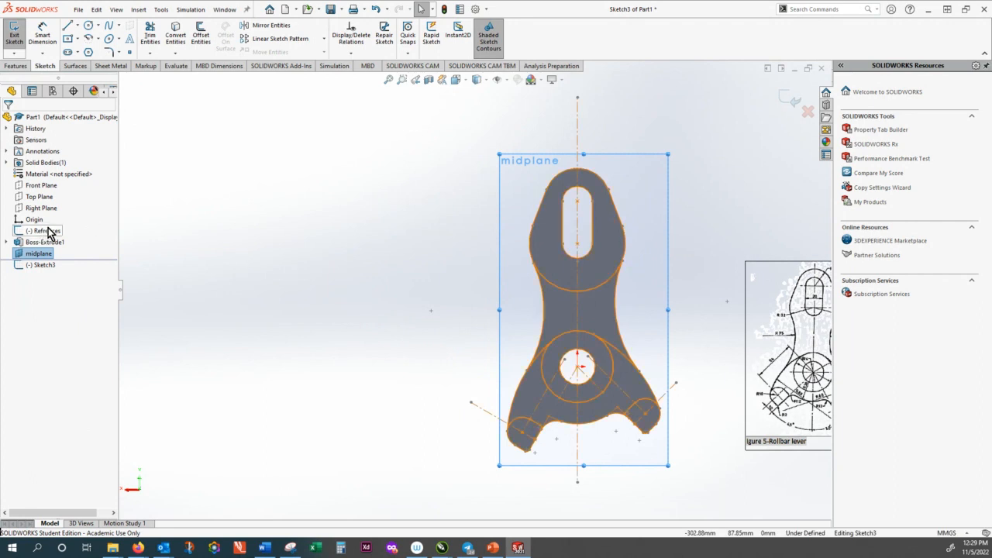
Convert the closed rounded outlines at both arm ends, the outer hub circle and the centre hole's circle into sketch entities
left_click(176, 35)
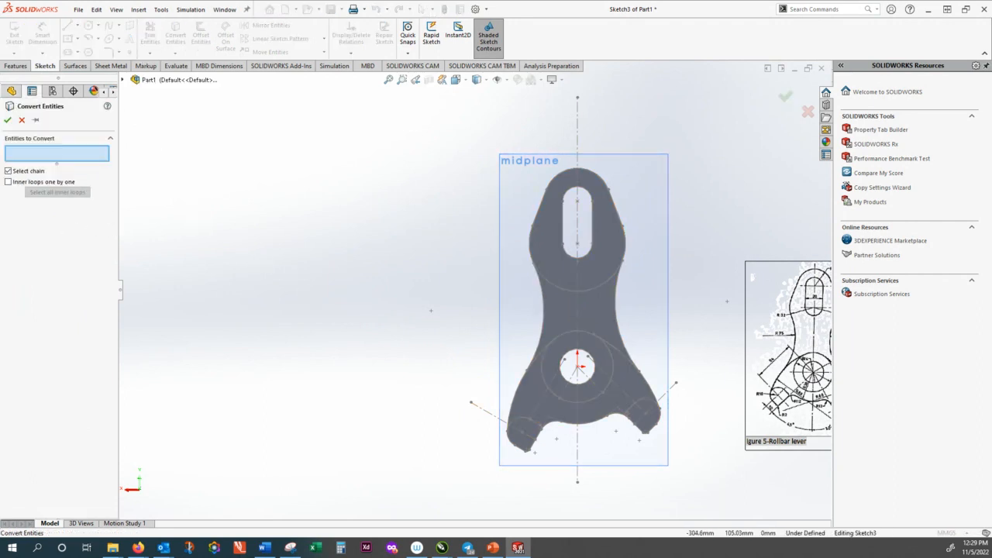
left_click(520, 423)
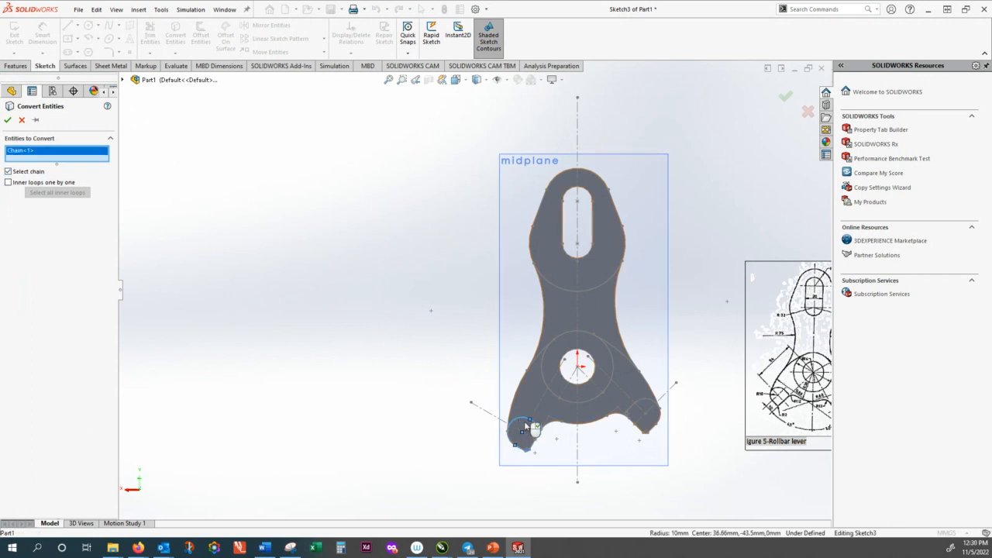
left_click(647, 398)
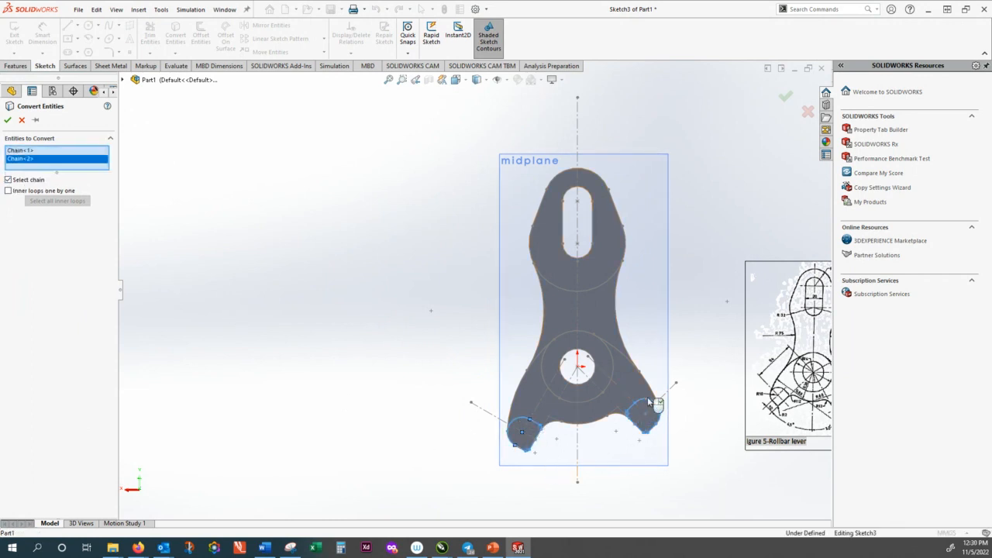
left_click(611, 374)
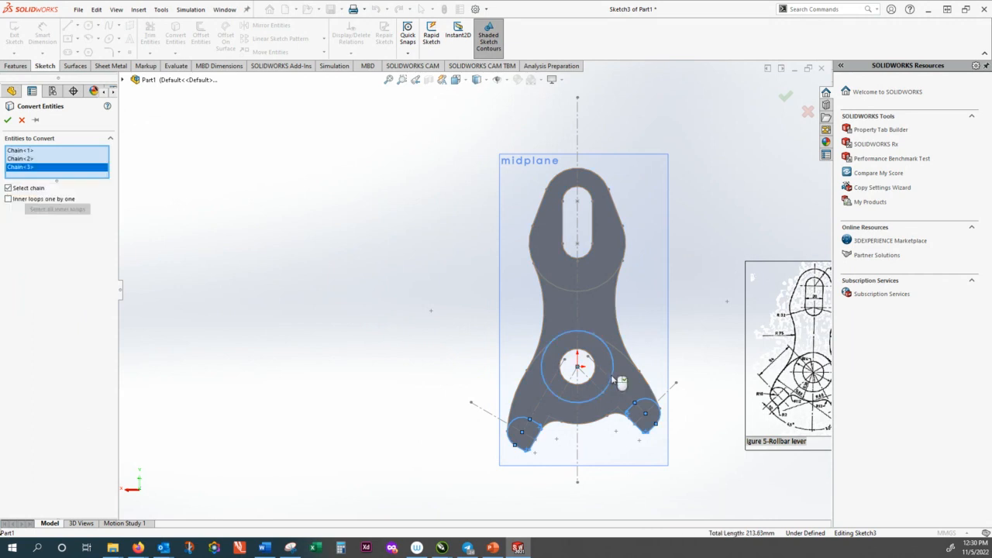
left_click(600, 376)
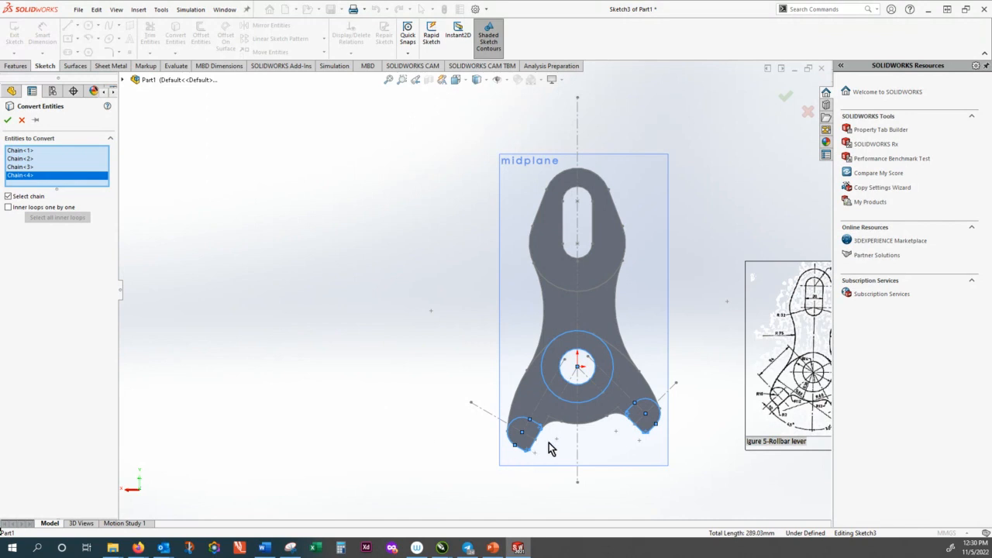
scroll(548, 447, "down", 3)
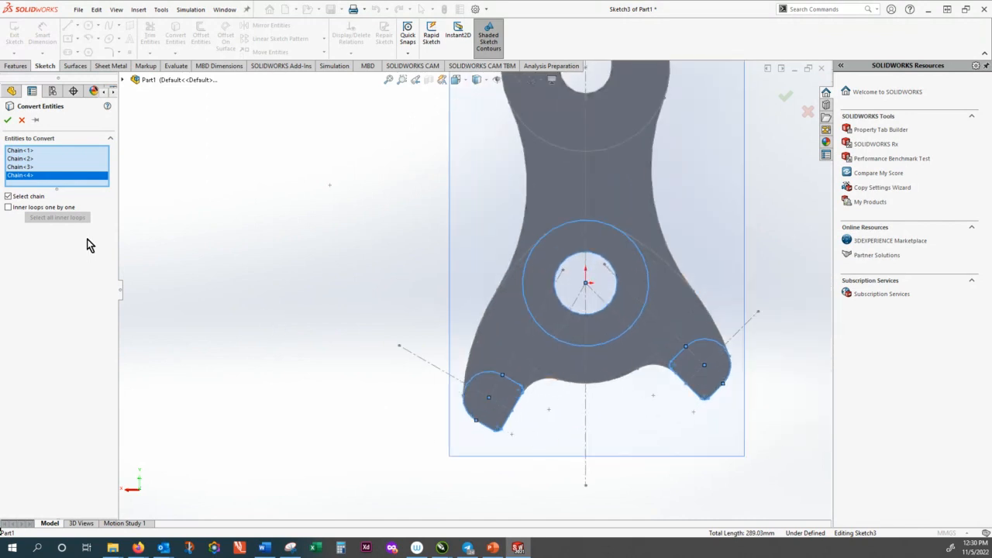
left_click(8, 120)
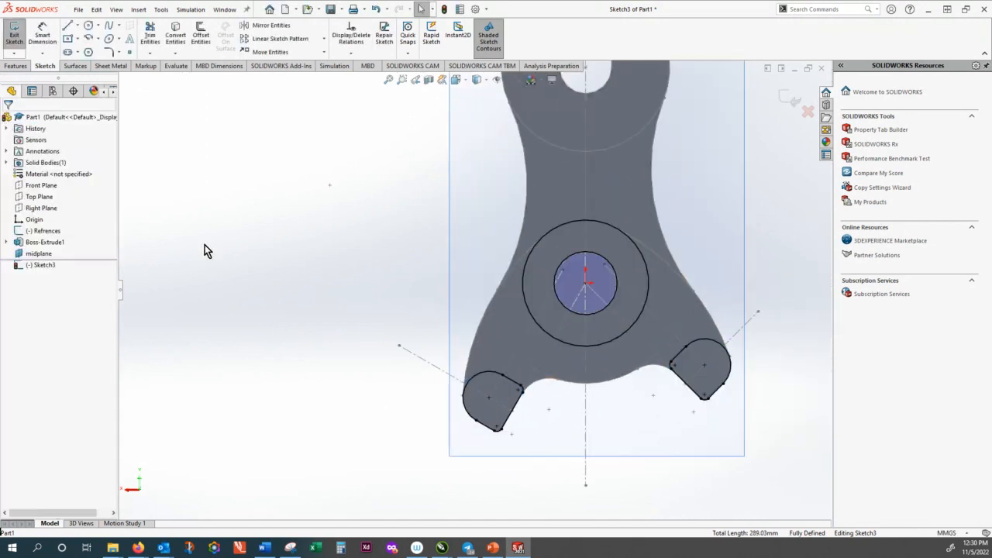
Rename the current sketch to "spotfaces" and exit it
left_click(47, 266)
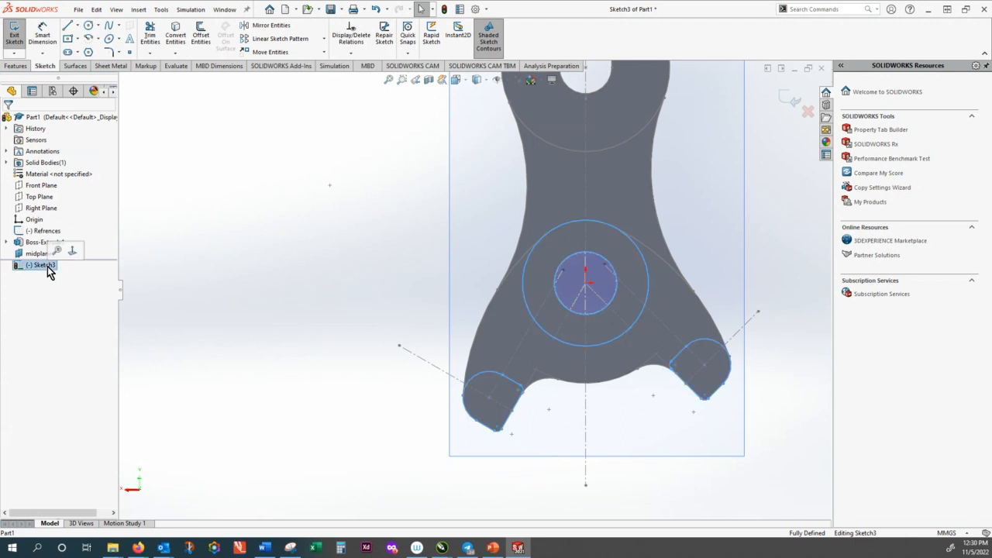
right_click(47, 266)
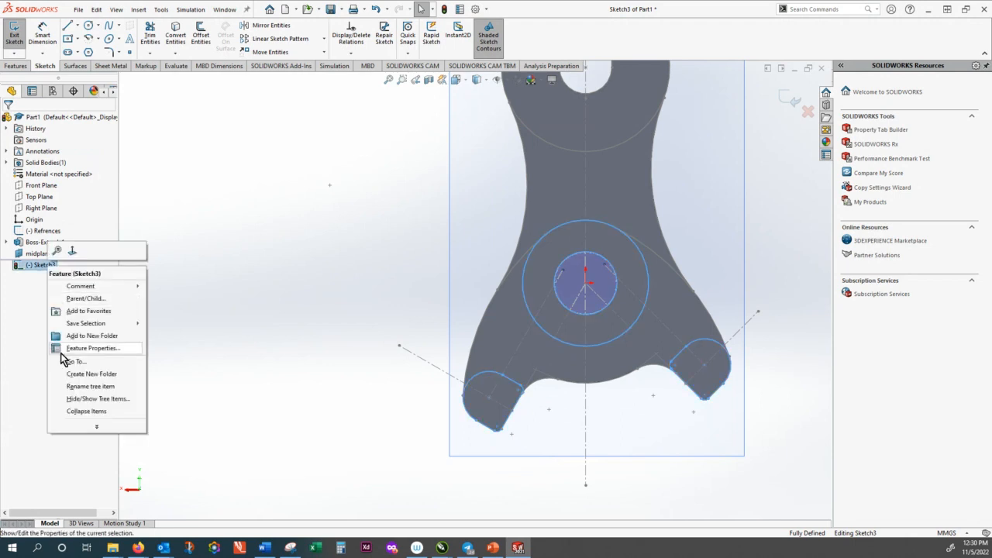
left_click(85, 387)
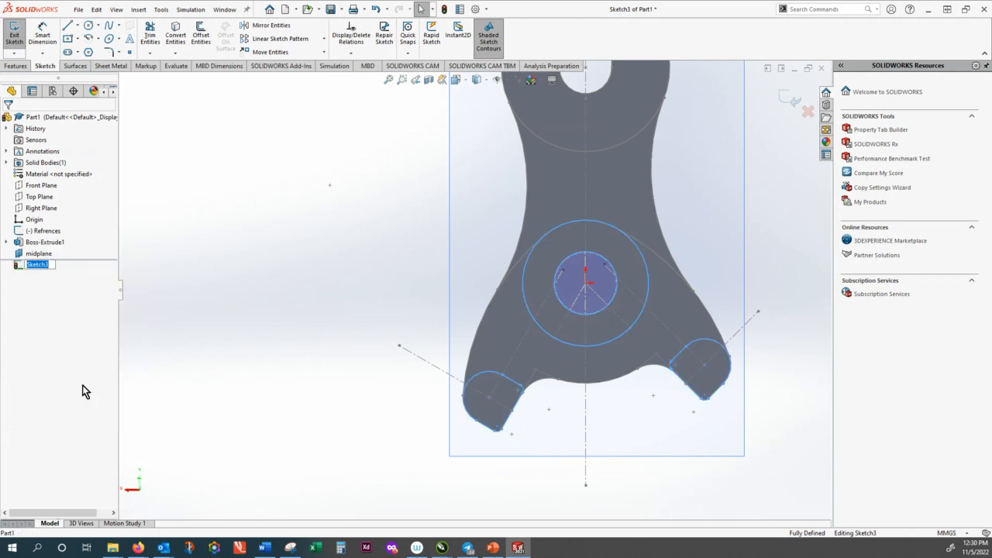
type("spotfaces")
key("Return")
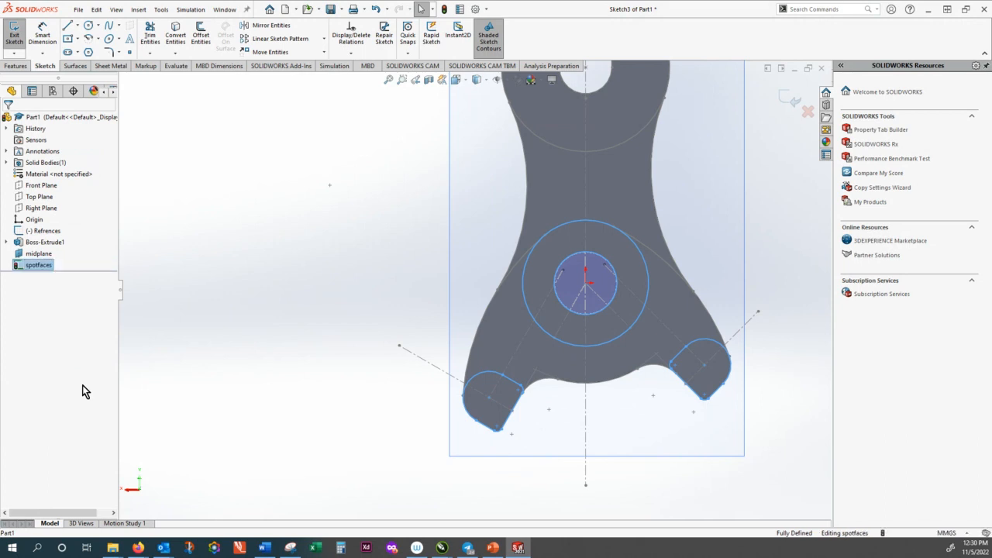
left_click(790, 99)
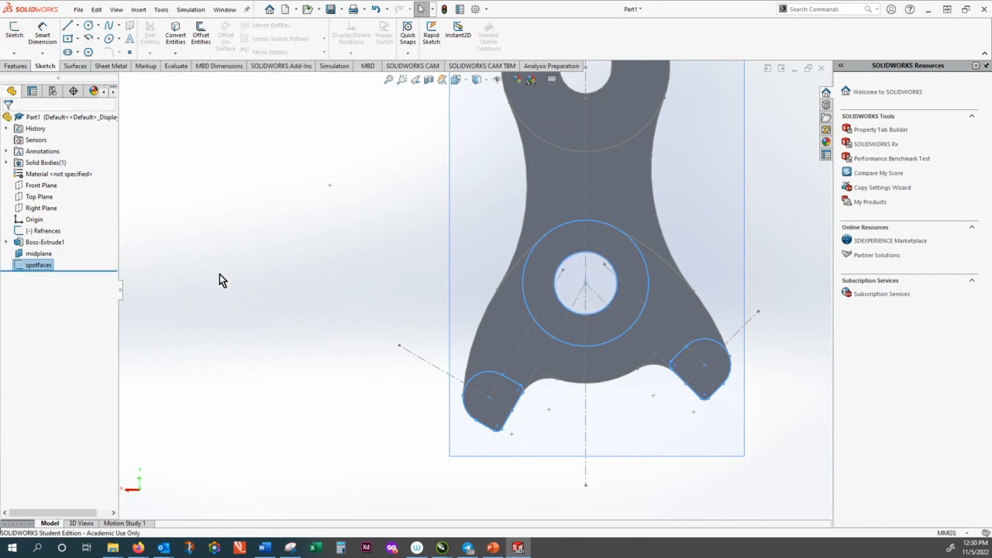
Extrude the "spotfaces" sketch with the Mid Plane end condition to a depth of 9 mm, merged with the lever body
left_click(12, 66)
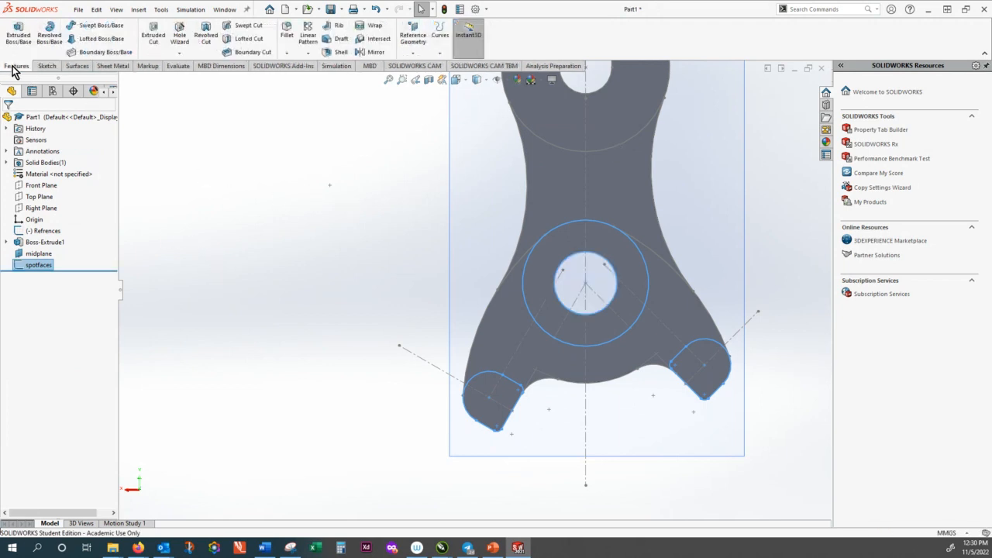
left_click(18, 35)
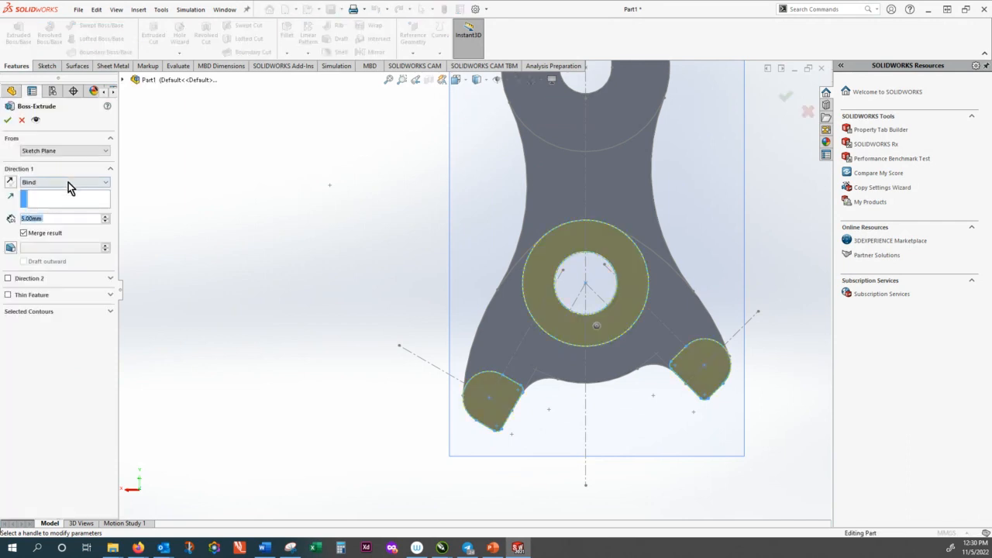
left_click(67, 184)
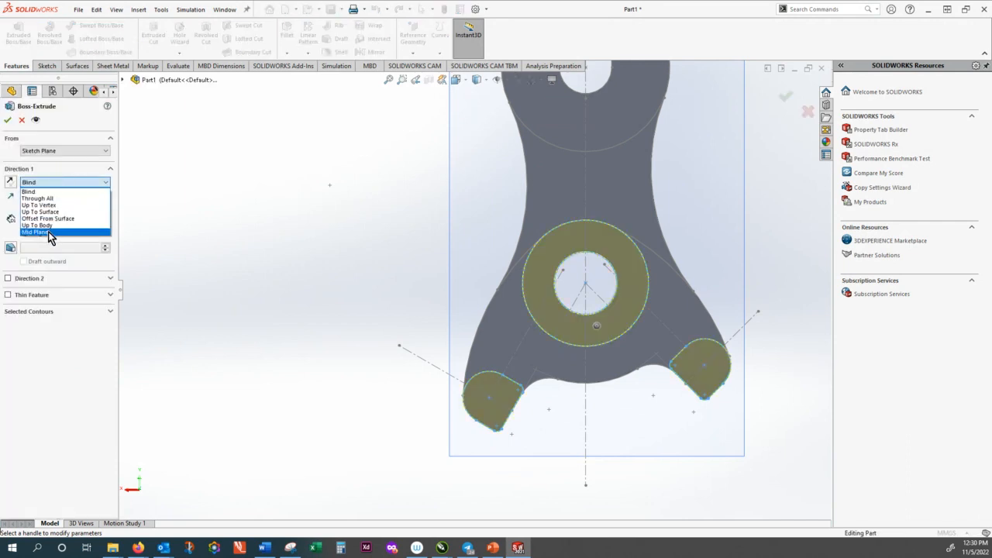
left_click(49, 233)
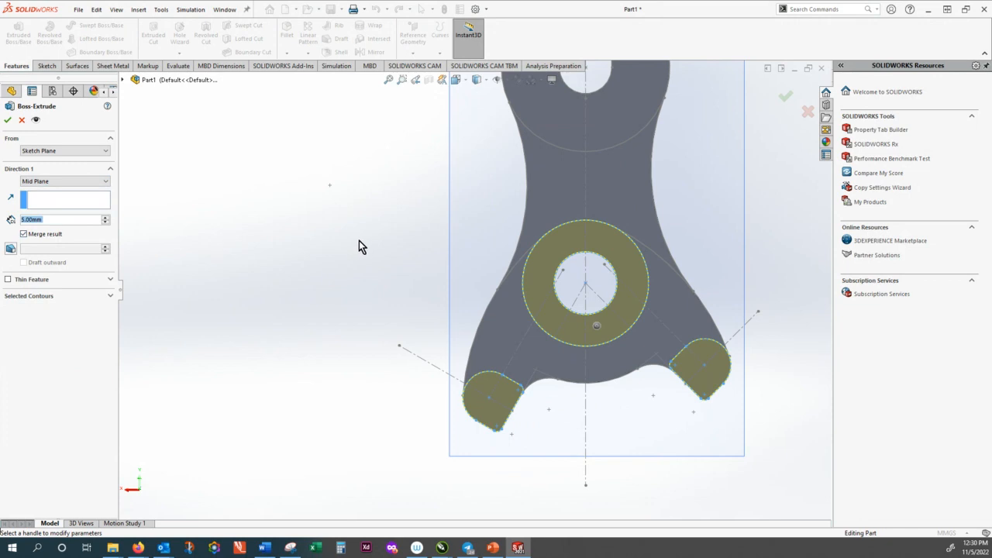
middle_click_drag(360, 240, 314, 305)
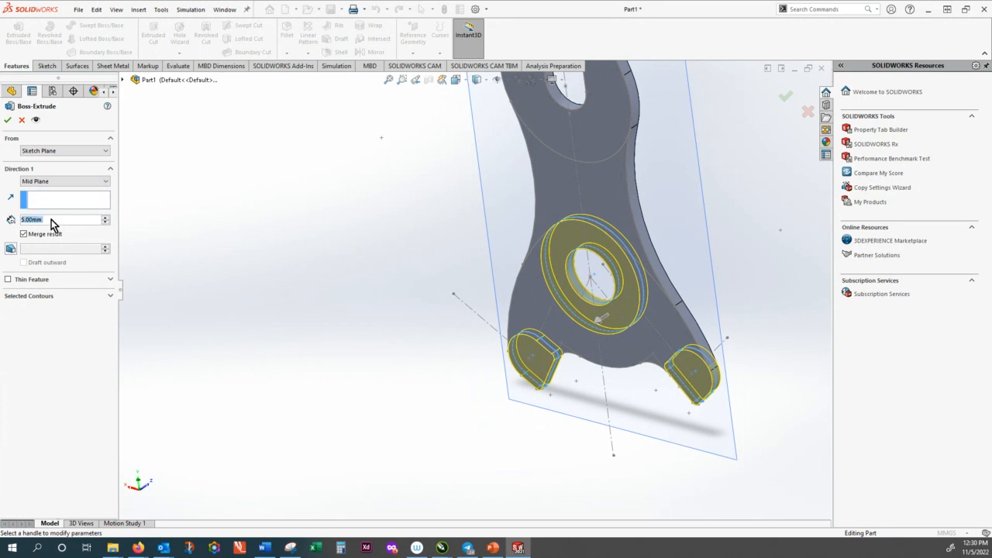
type("9")
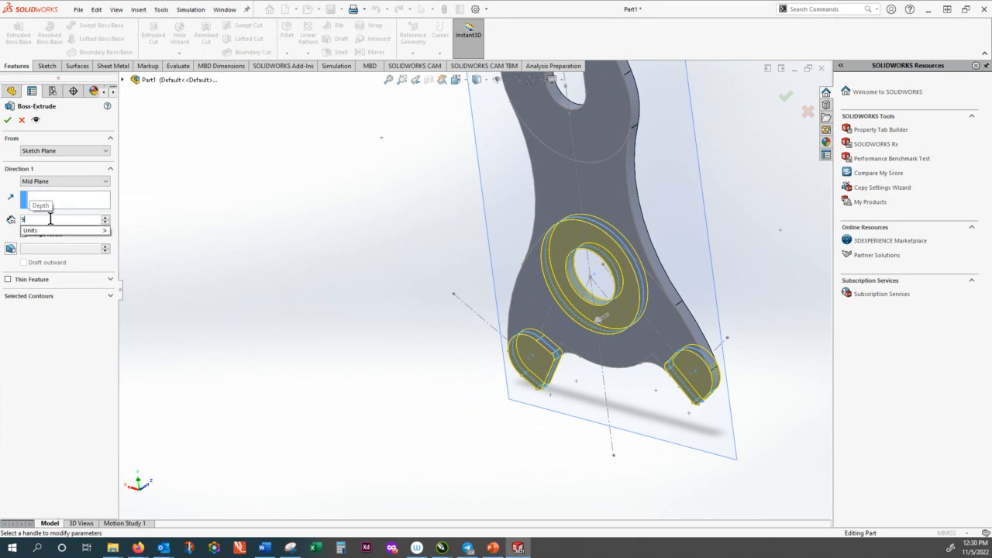
left_click(8, 120)
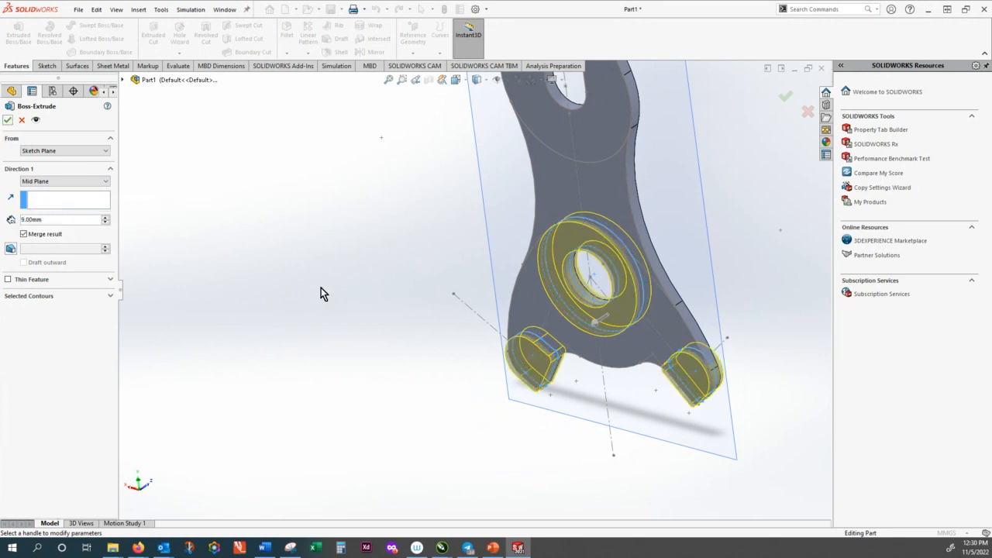
left_click(8, 120)
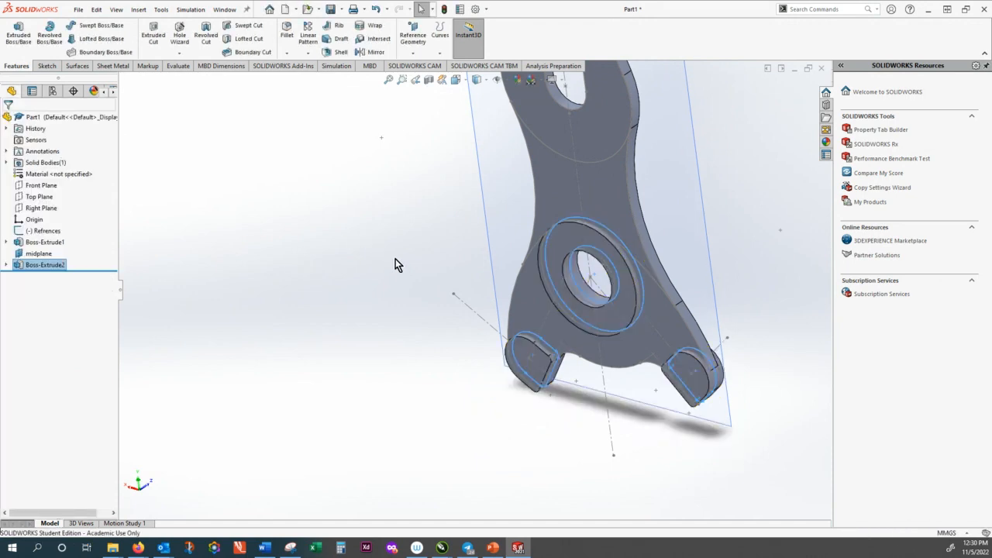
Examine the raised hub and arm-end bosses and compare the lever with the rollbar lever reference drawing
mouse_move(393, 261)
middle_mouse_down()
mouse_move(420, 224)
mouse_move(594, 339)
mouse_move(578, 327)
middle_mouse_up()
scroll(573, 310, "up", 3)
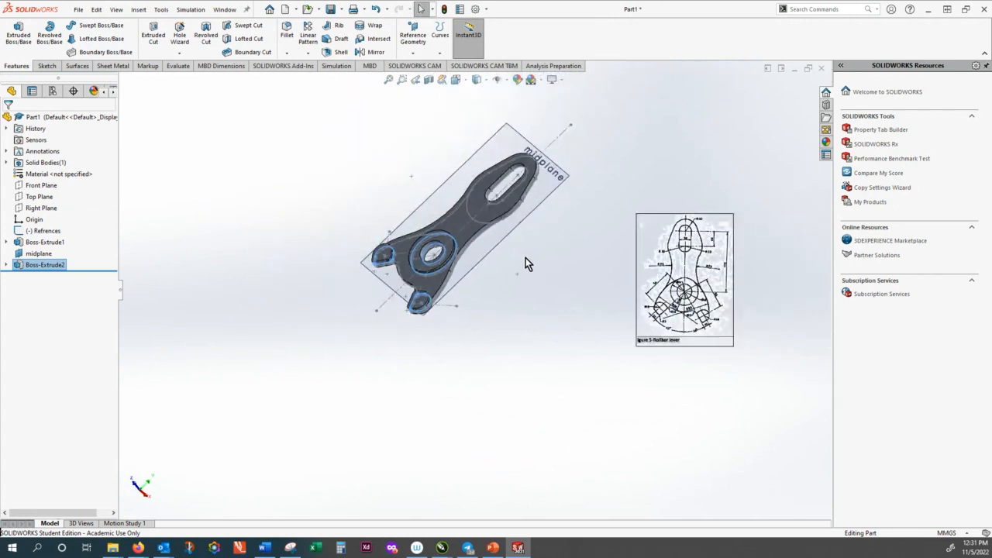
middle_click_drag(525, 257, 358, 225)
scroll(469, 281, "down", 5)
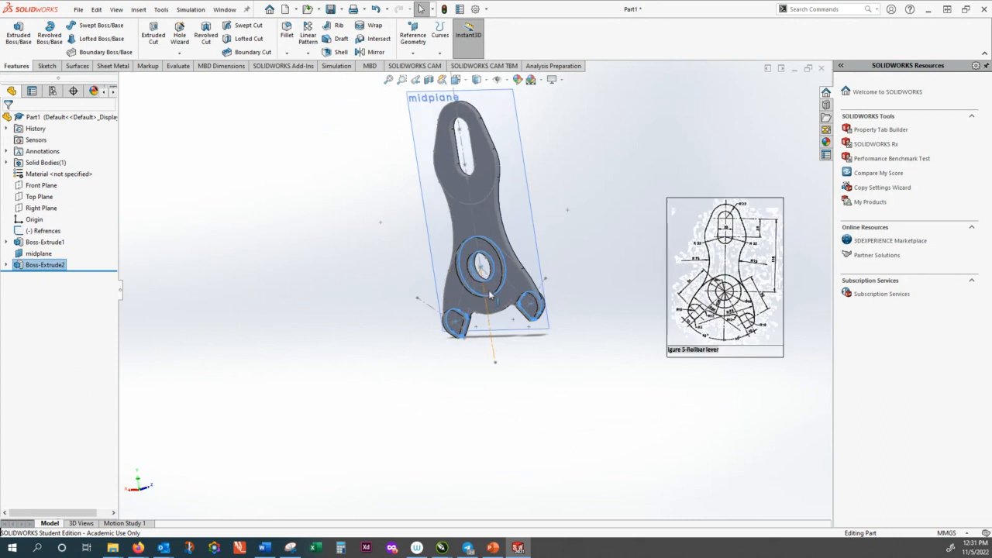
middle_click_drag(586, 244, 624, 256)
scroll(652, 264, "up", 4)
scroll(722, 293, "down", 4)
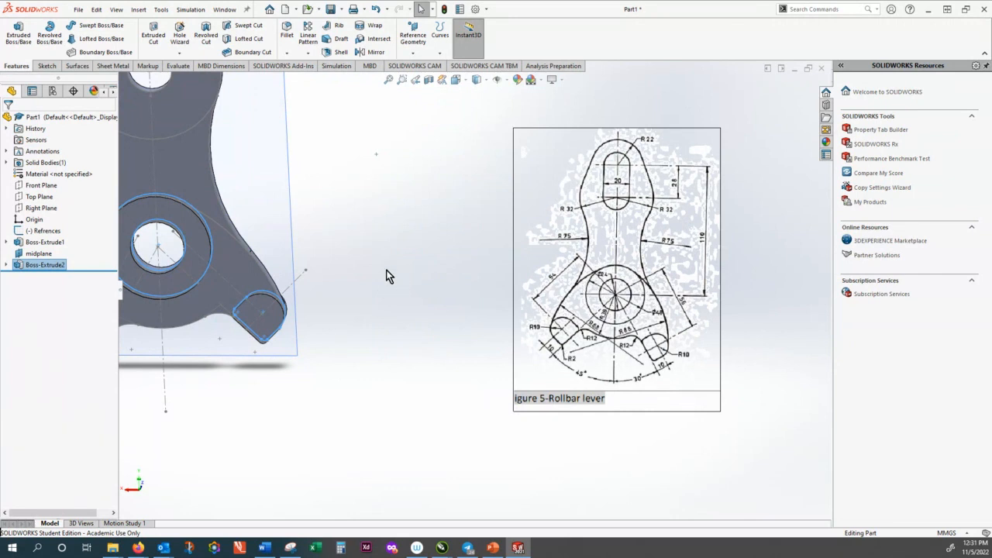
scroll(386, 270, "up", 2)
scroll(174, 259, "down", 2)
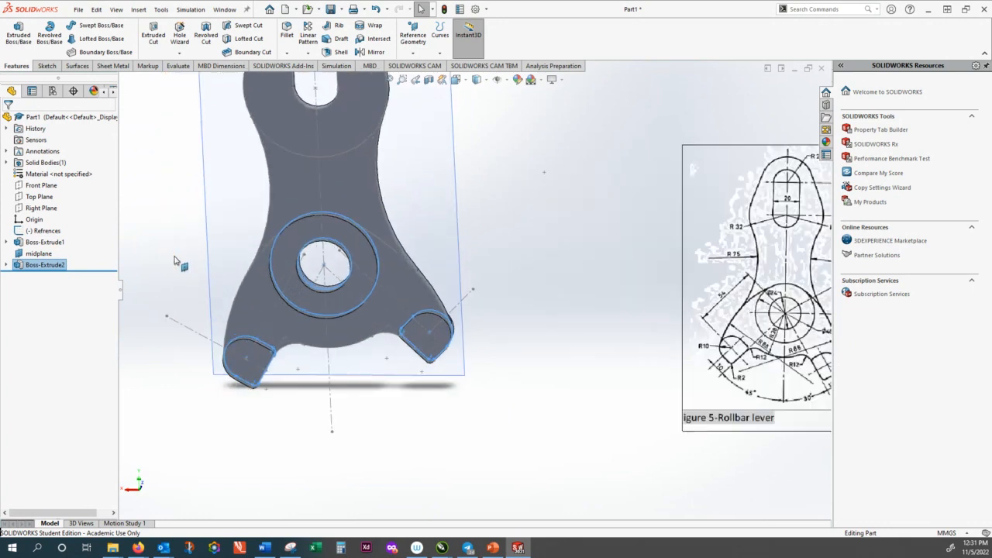
scroll(174, 260, "down", 3)
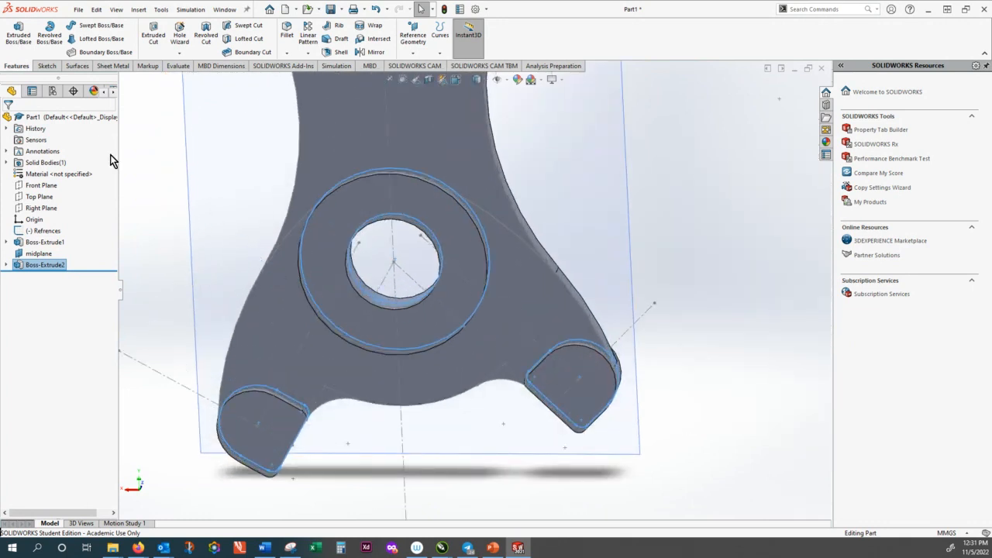
Start another sketch on the "midplane" reference plane
left_click(45, 67)
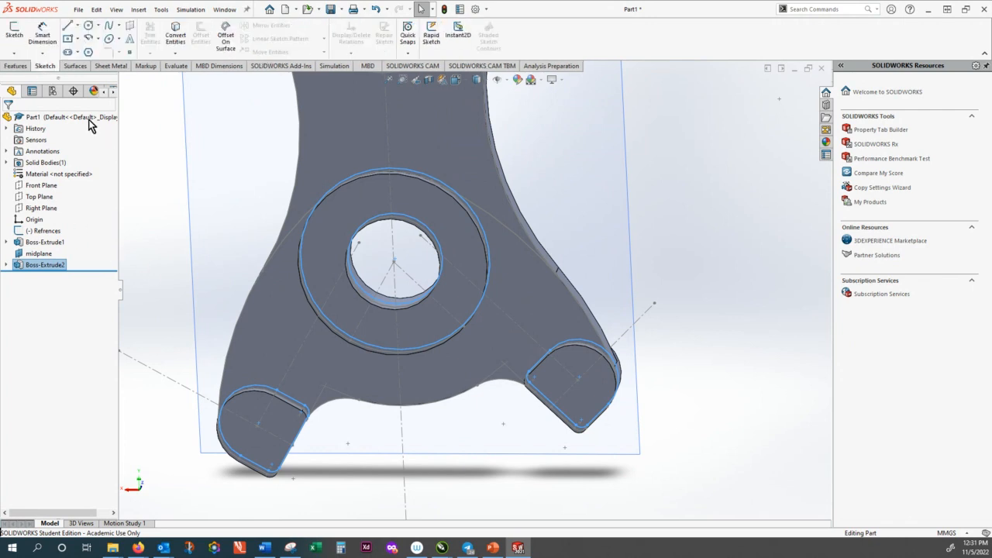
left_click(14, 53)
left_click(23, 74)
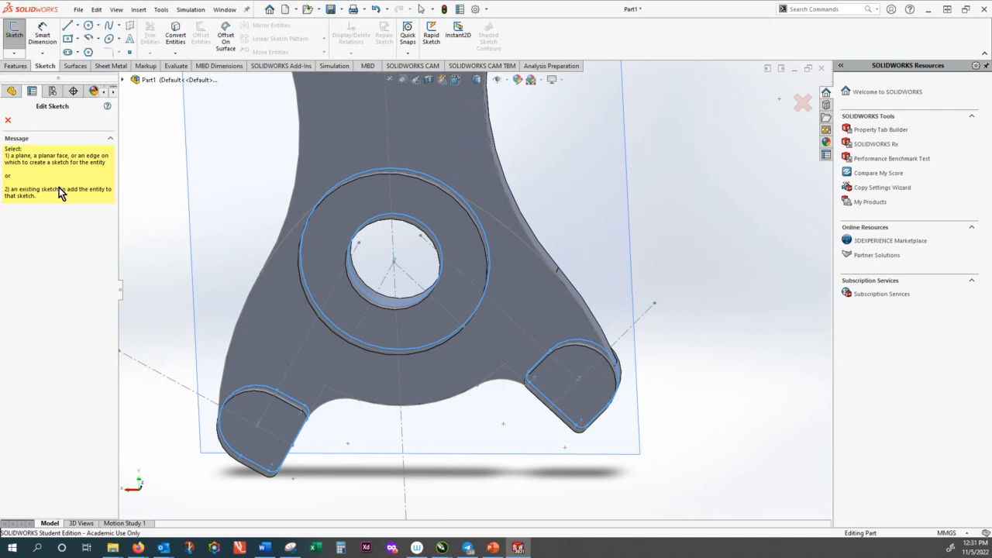
left_click(11, 91)
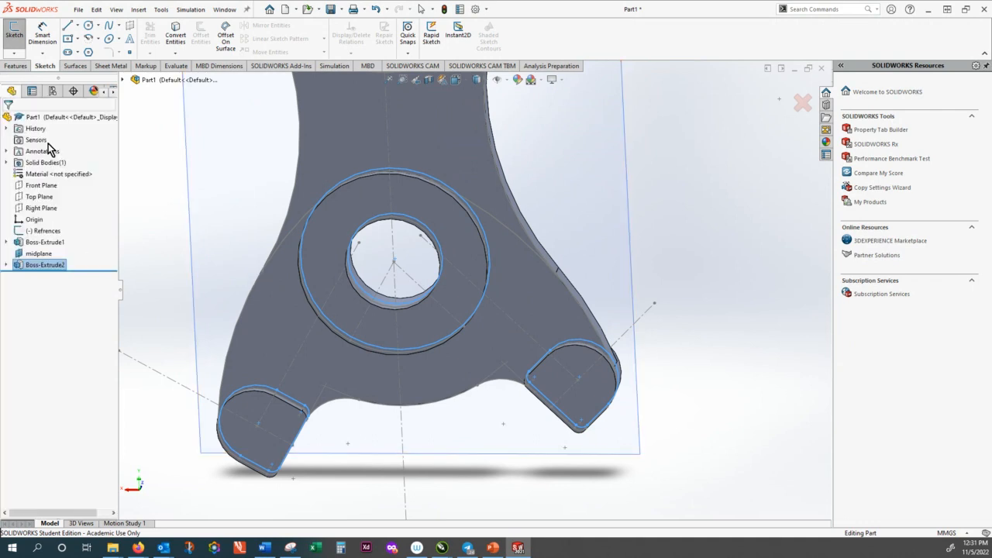
left_click(38, 253)
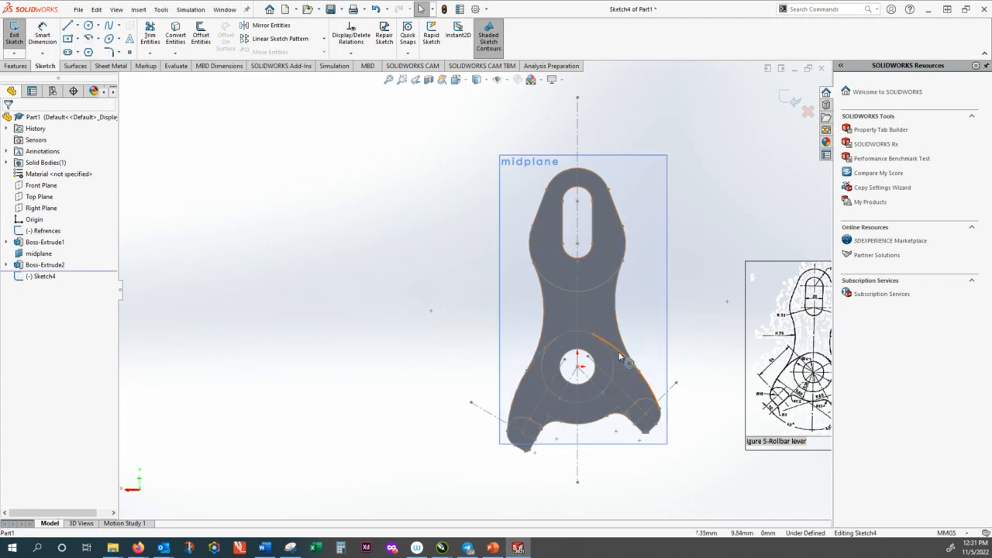
Convert the two outer side arcs, both arm-end outlines, the lower curved edge between the arms and the hub circle into sketch entities
left_click(183, 44)
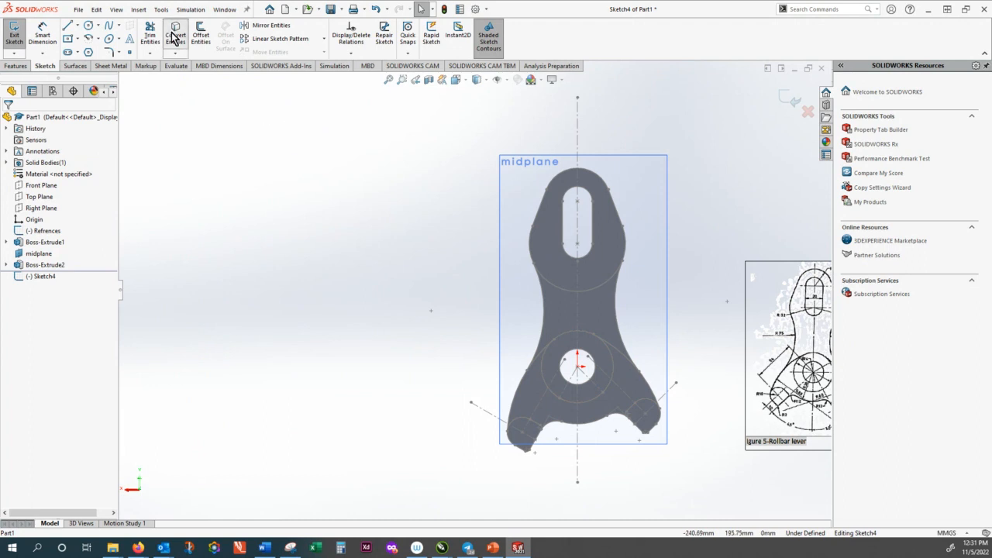
left_click(535, 365)
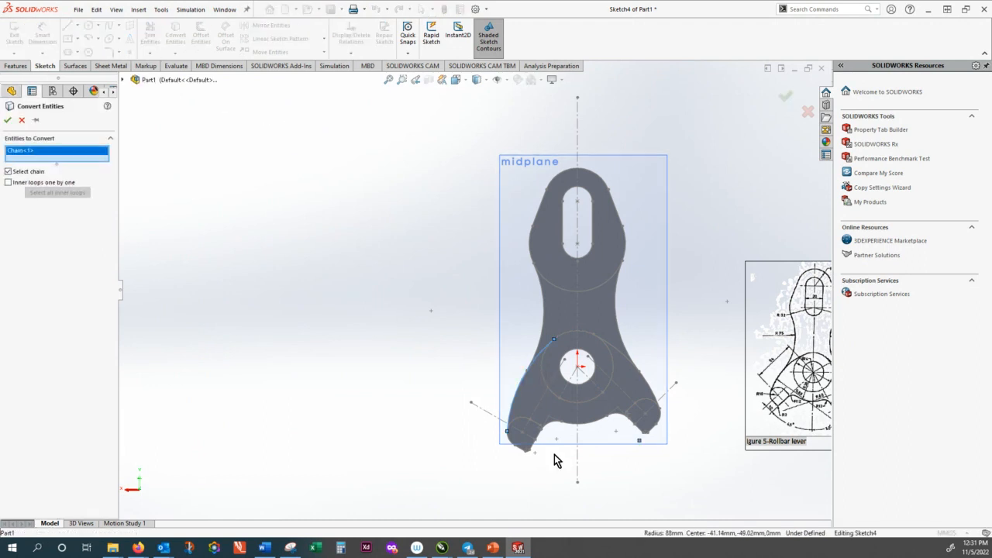
scroll(534, 465, "down", 3)
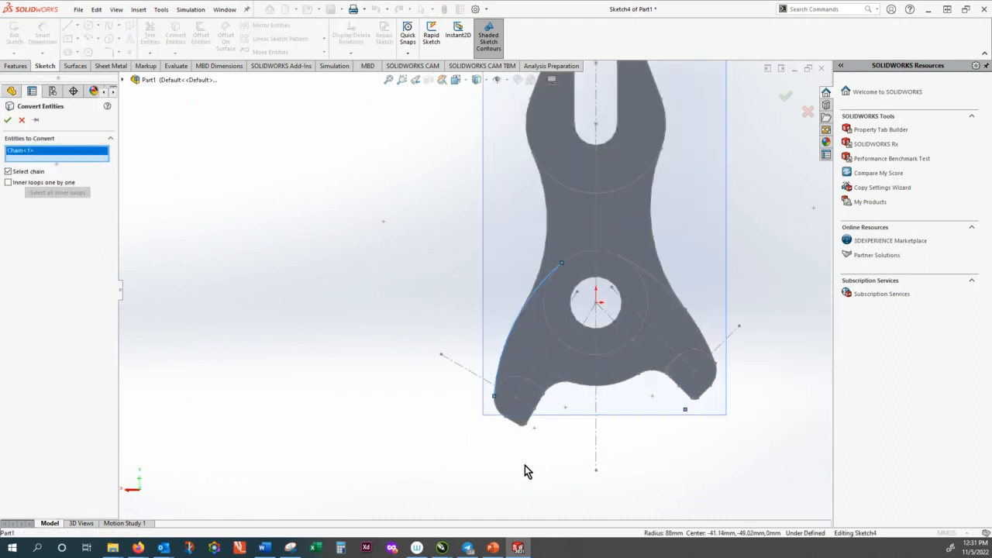
left_click(502, 401)
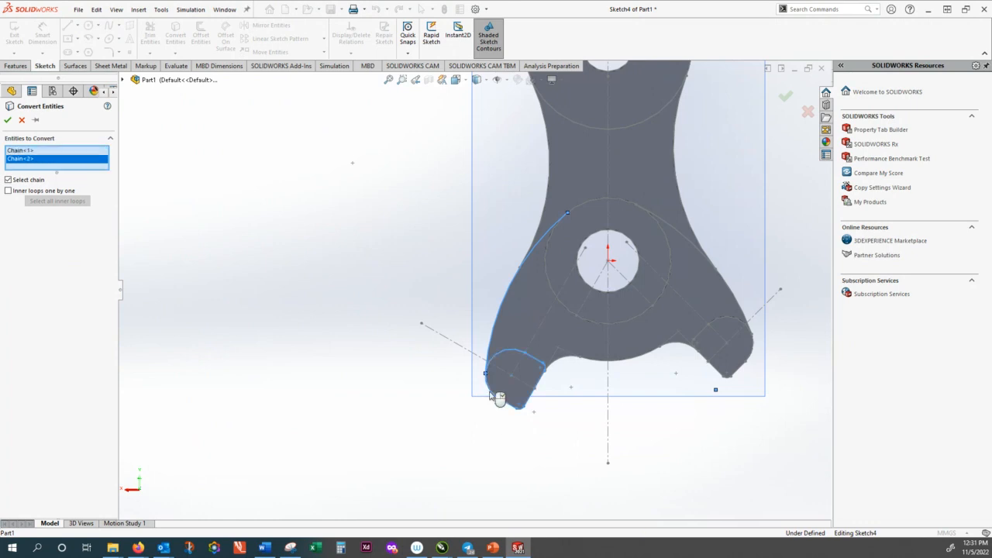
left_click(566, 368)
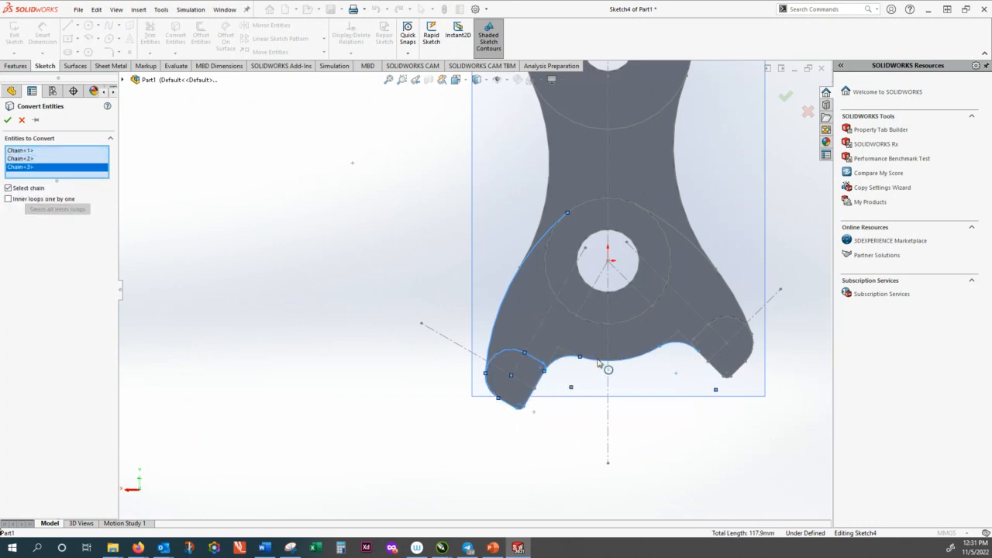
left_click(674, 347)
left_click(705, 334)
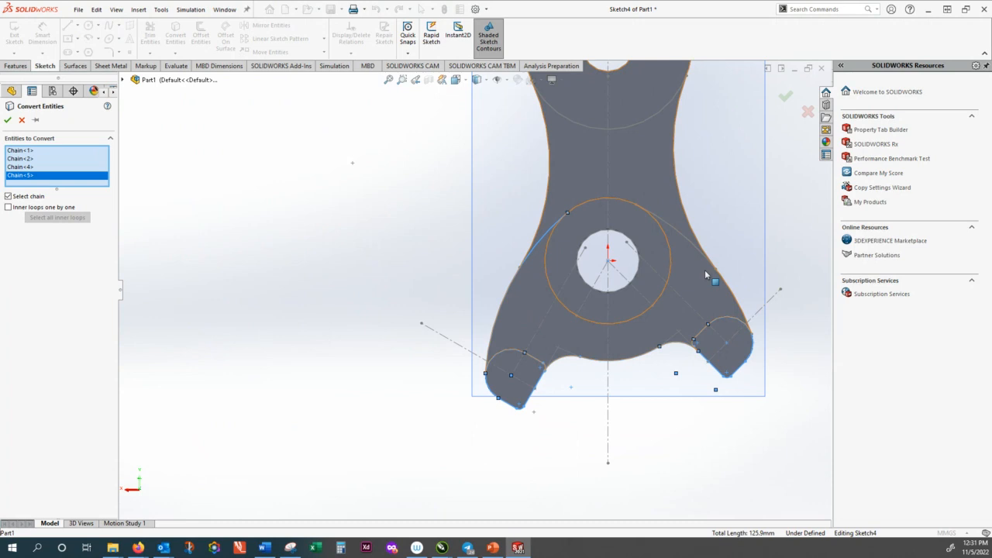
left_click(682, 238)
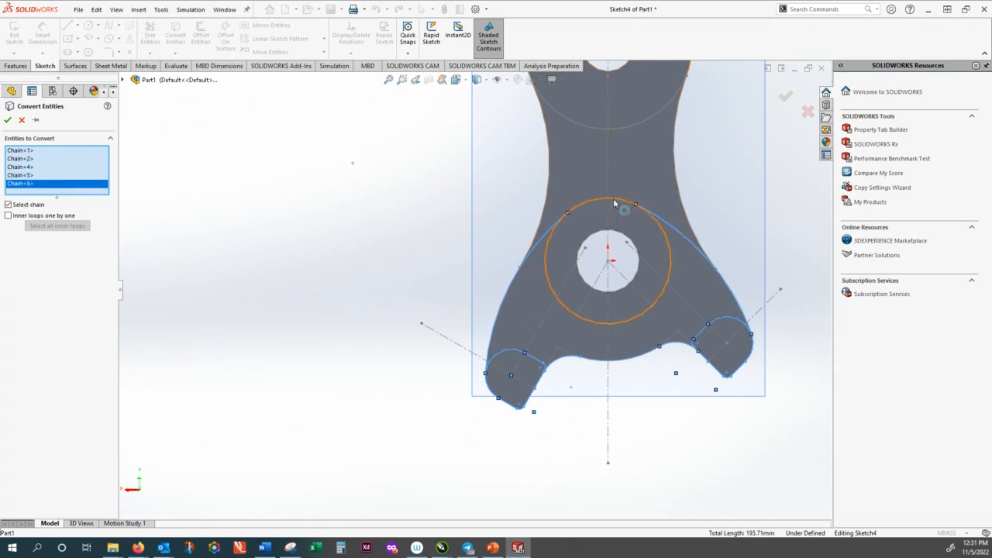
left_click(612, 199)
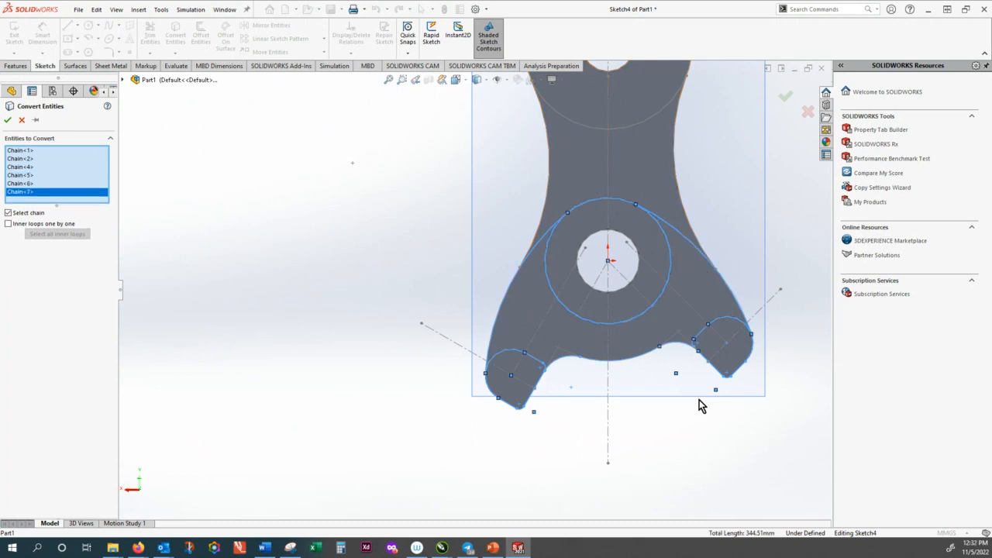
left_click(7, 119)
Power-trim the lower portion of the converted hub circle, keeping only its upper arc between the two side arcs
scroll(573, 251, "down", 2)
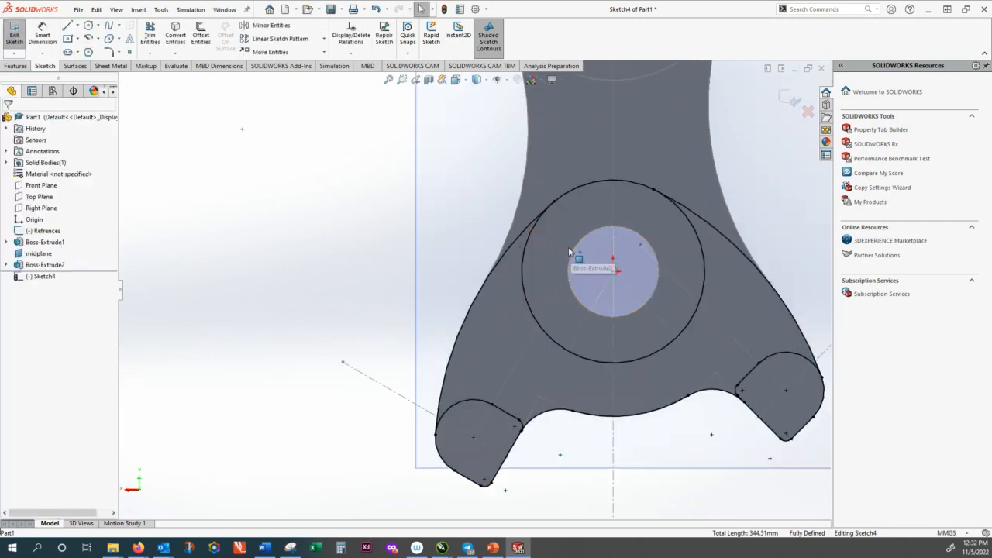
left_click(149, 37)
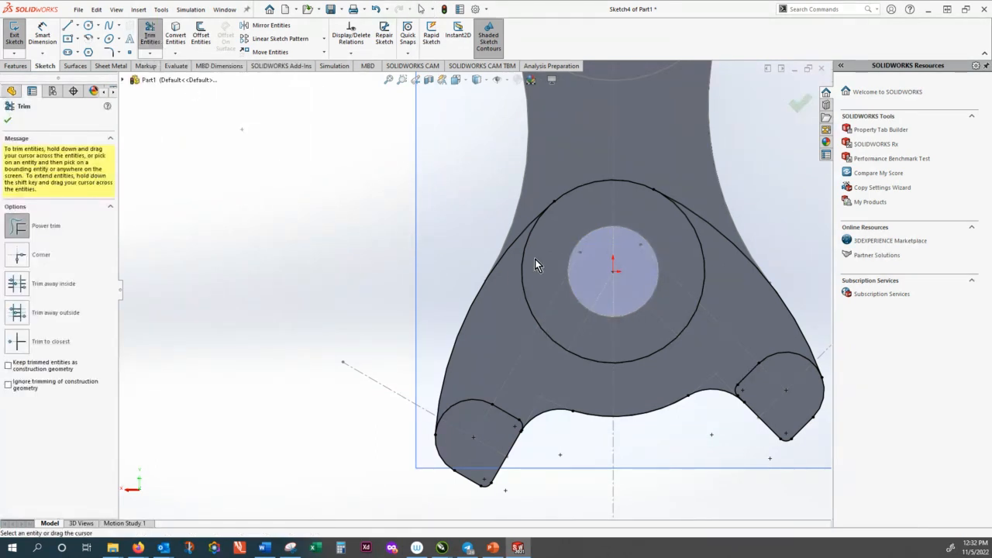
left_click_drag(534, 259, 519, 279)
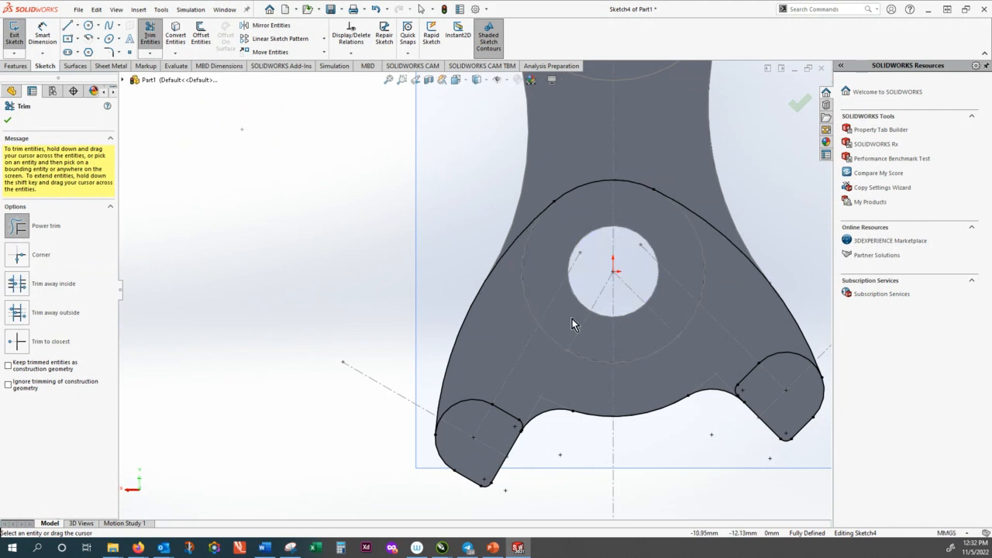
Trim away the inner arc, edge and corner fillet of the left arm-end outline where they cross the lever contour
mouse_move(471, 389)
left_mouse_down()
mouse_move(470, 401)
mouse_move(525, 409)
left_mouse_up()
scroll(523, 426, "up", 5)
scroll(504, 380, "up", 4)
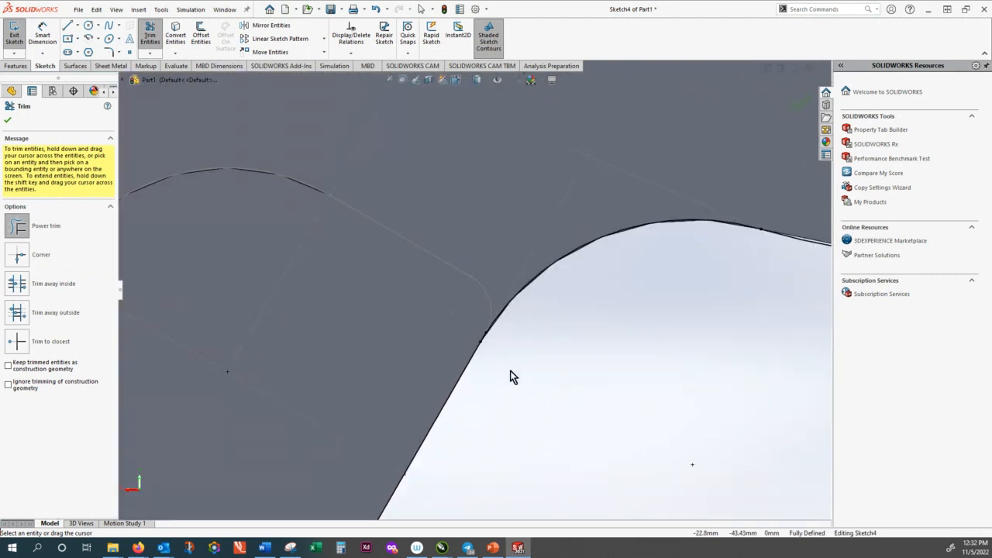
scroll(460, 283, "down", 5)
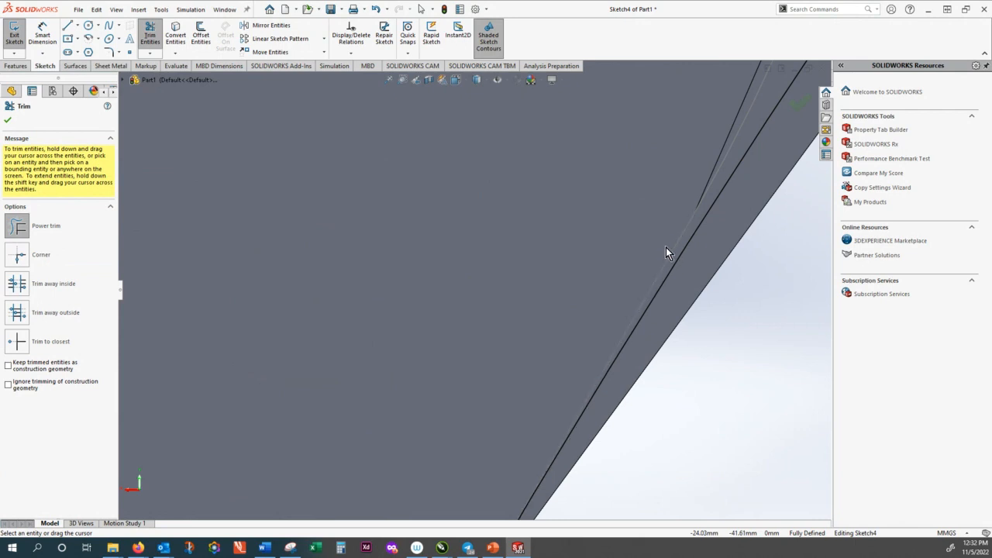
scroll(665, 247, "up", 4)
scroll(662, 250, "up", 10)
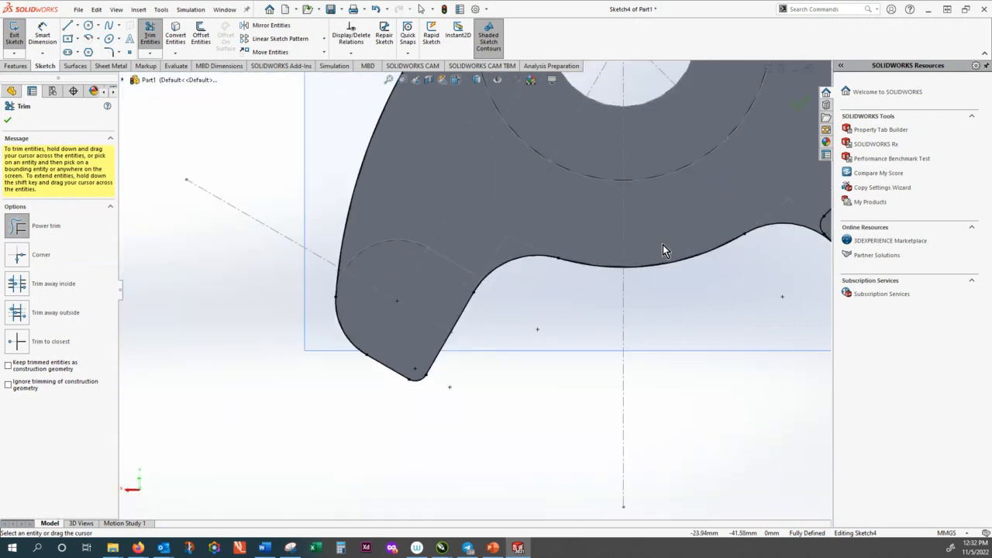
Trim the inner arc, edge, corner fillet and leftover line of the right arm-end outline, and exit the sketch
scroll(607, 267, "down", 5)
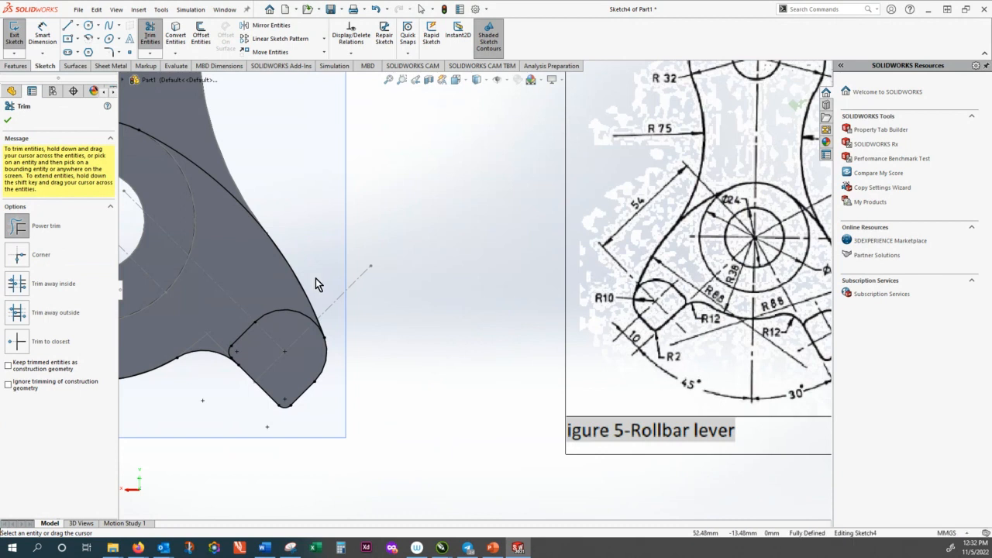
mouse_move(287, 307)
left_mouse_down()
mouse_move(287, 320)
mouse_move(244, 317)
left_mouse_up()
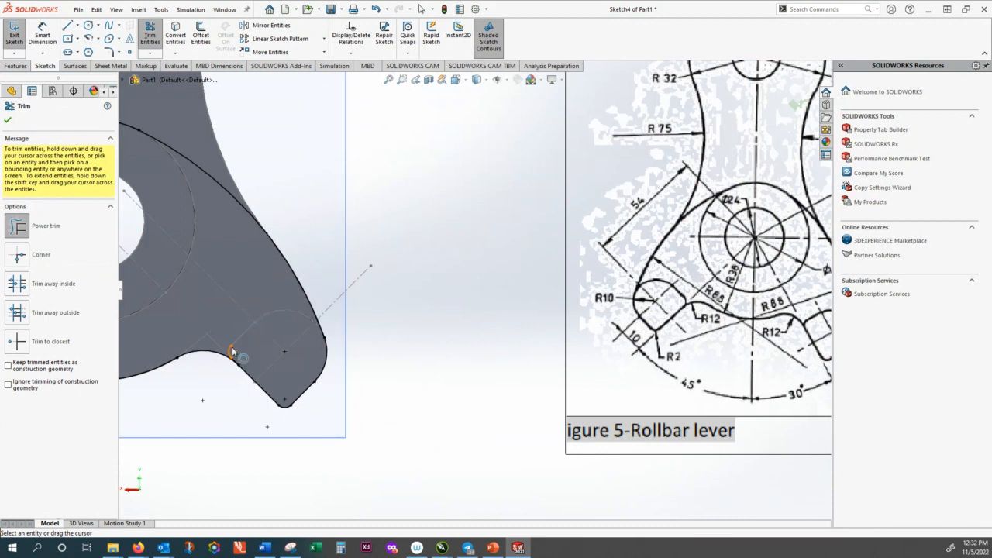
scroll(174, 361, "down", 5)
scroll(249, 341, "down", 3)
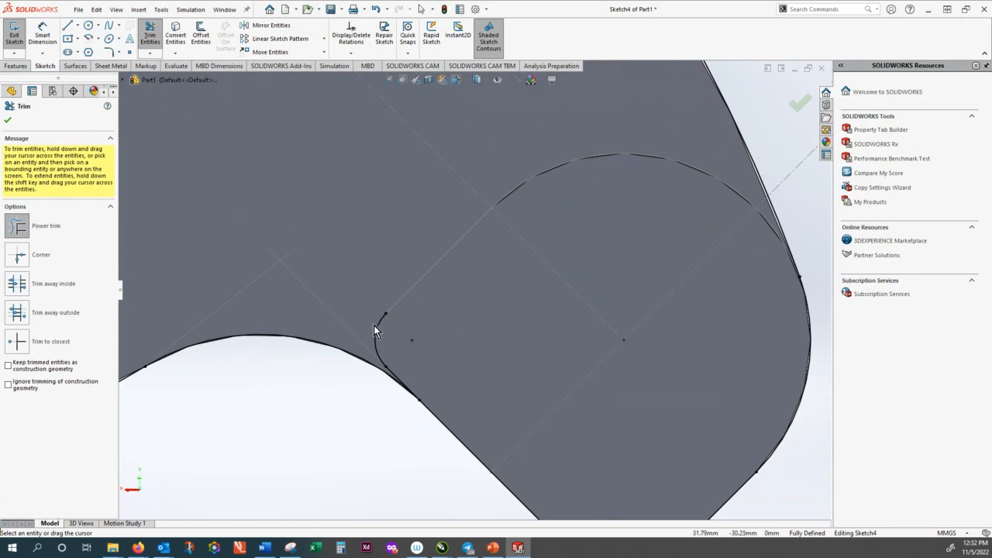
scroll(395, 341, "down", 3)
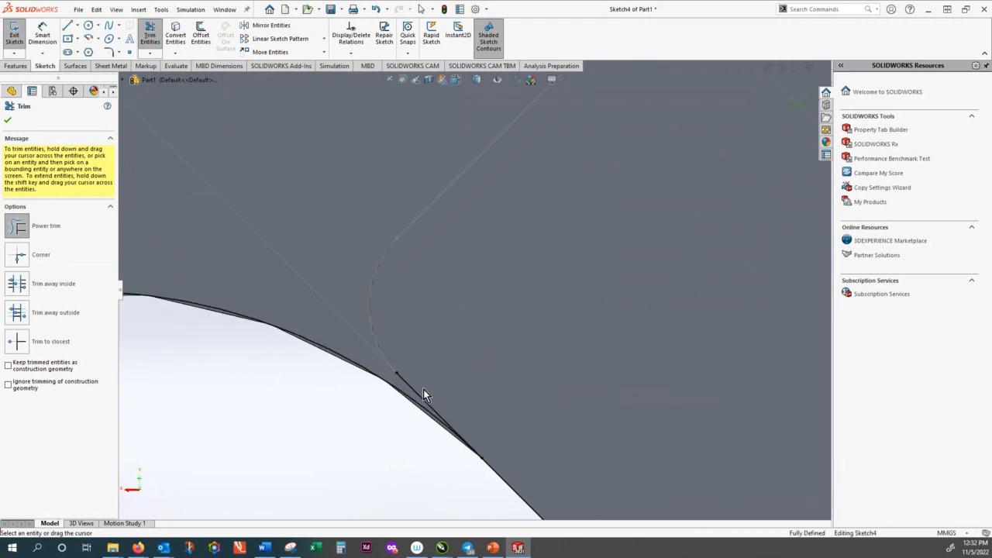
left_click_drag(423, 394, 418, 398)
scroll(443, 366, "up", 5)
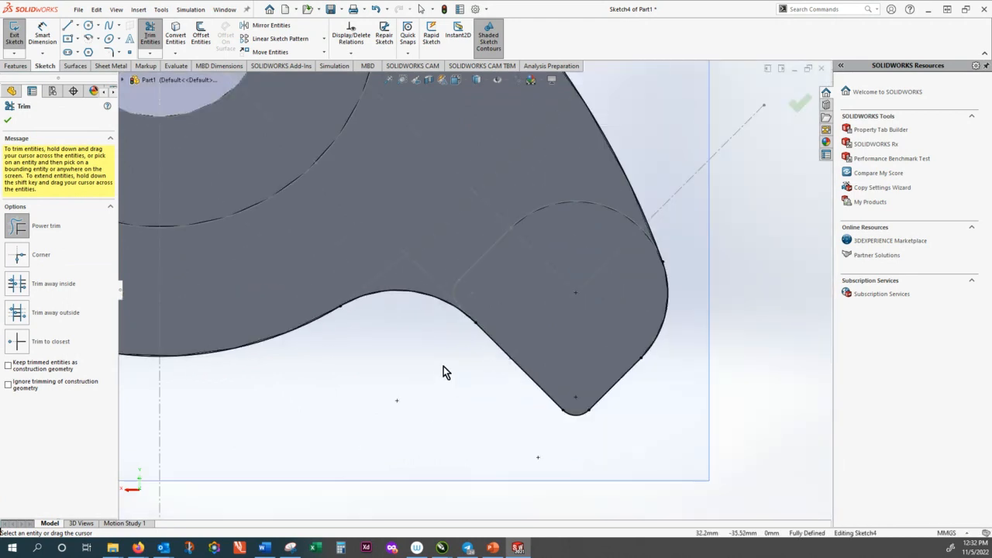
scroll(579, 344, "up", 5)
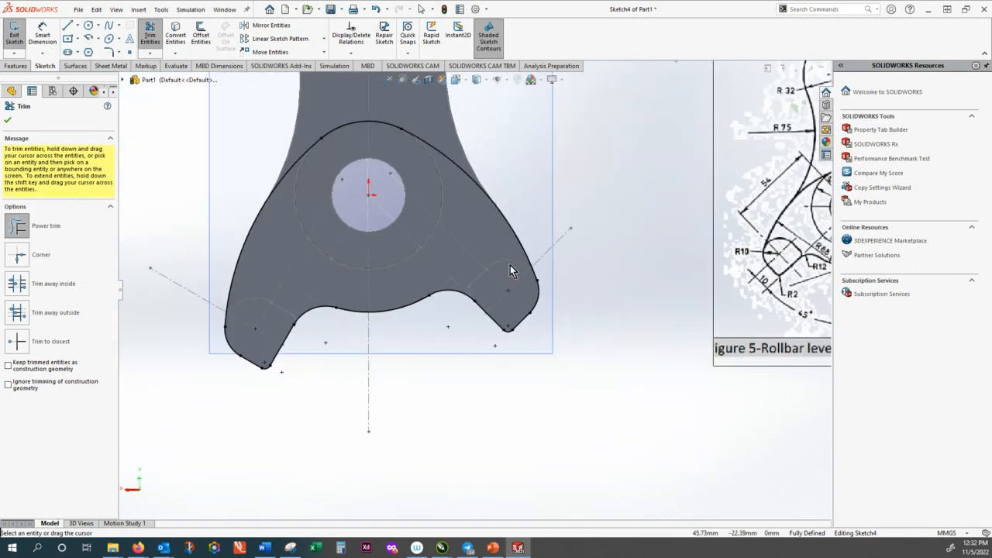
left_click(8, 120)
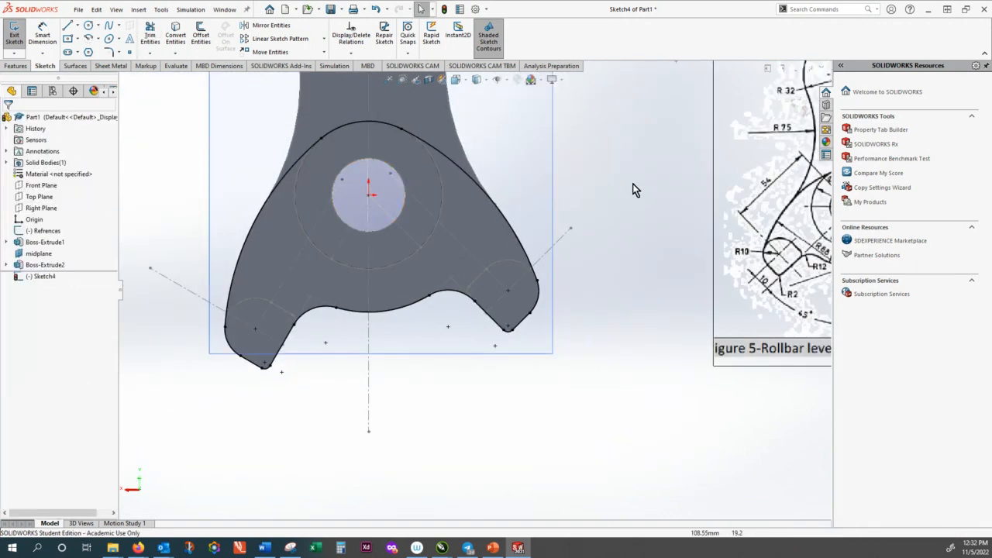
scroll(475, 290, "up", 3)
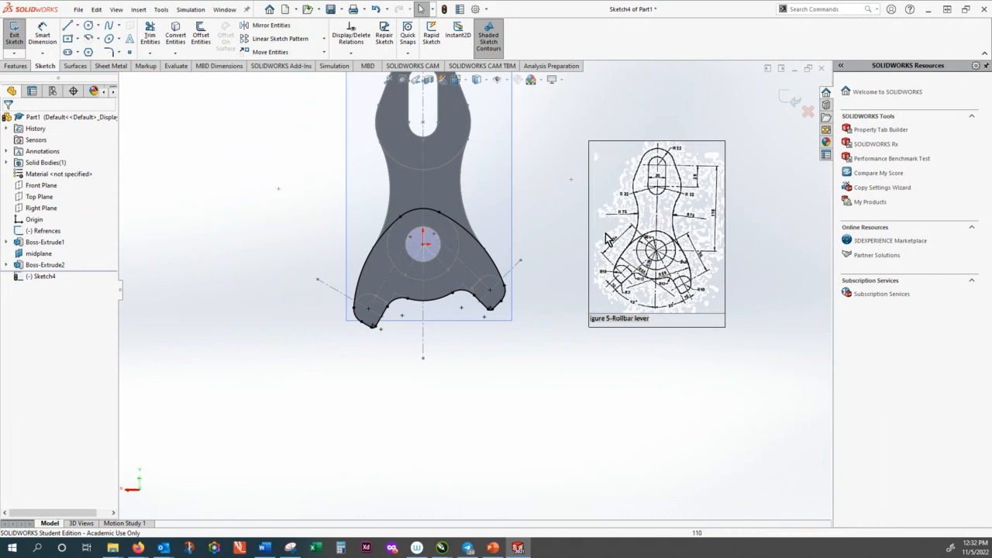
left_click(788, 99)
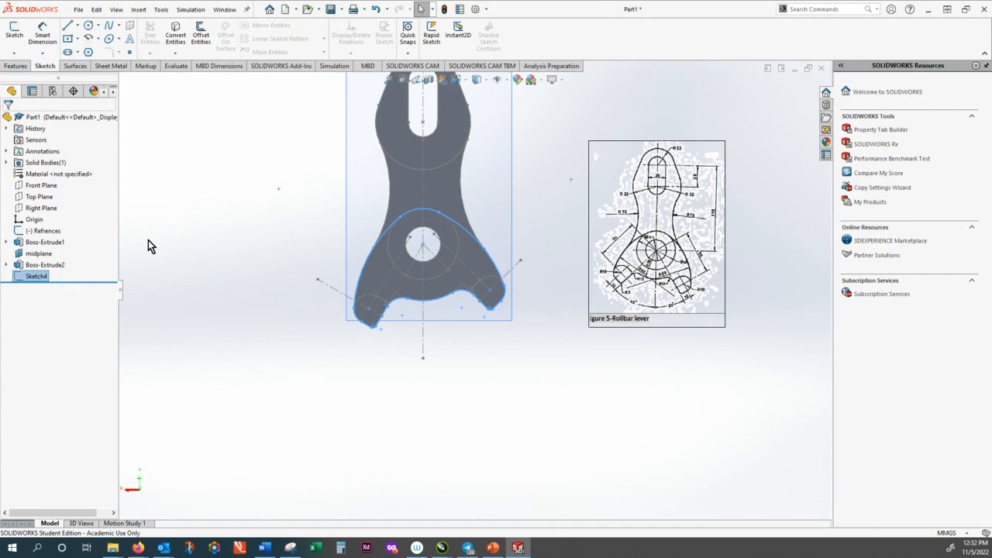
Extrude the trimmed lower arm contour with the Mid Plane end condition to a depth of 7 mm, merged with the lever body
left_click(20, 67)
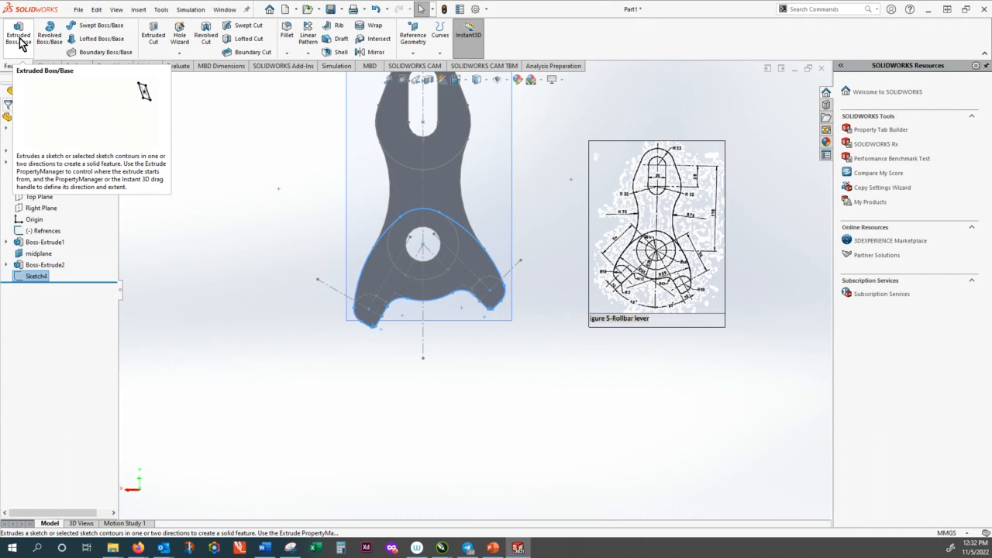
left_click(20, 41)
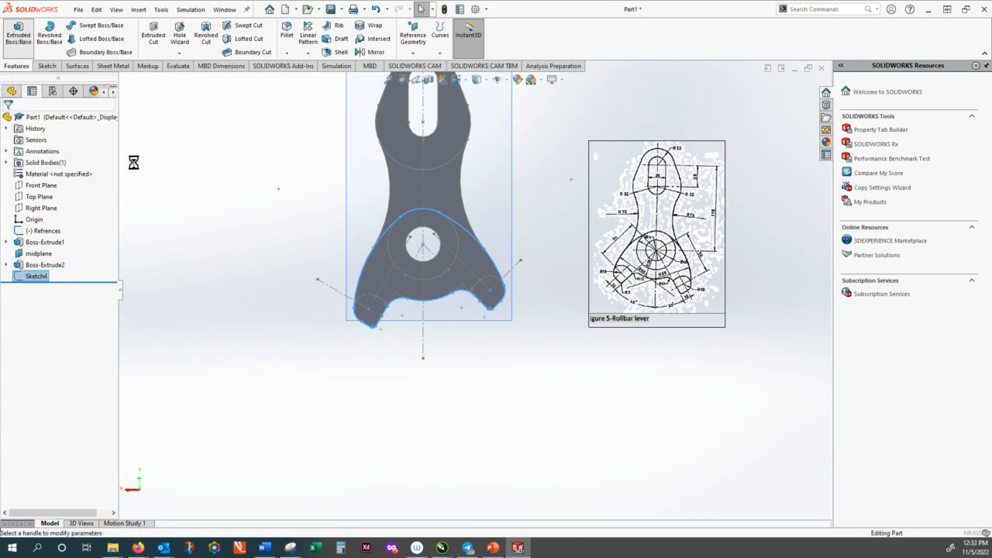
left_click(66, 181)
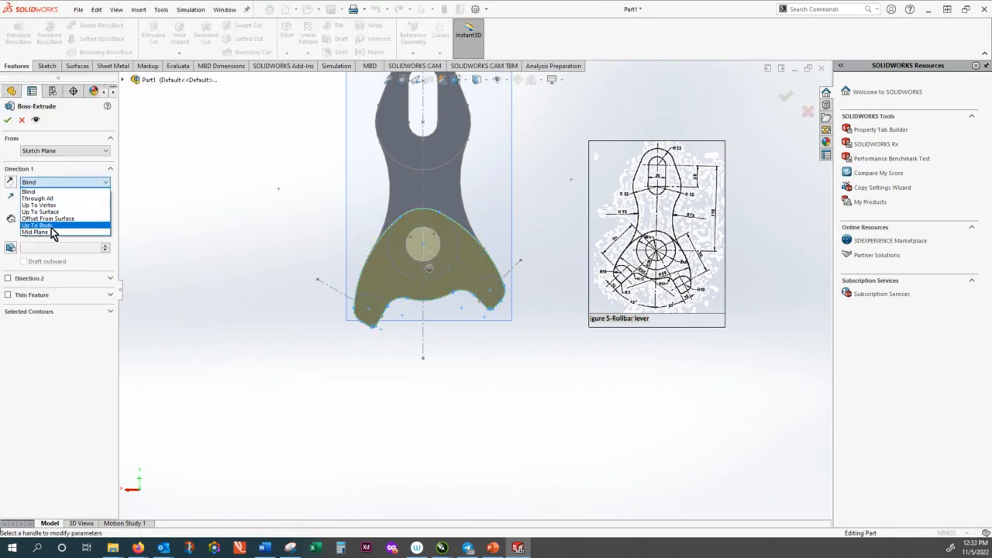
left_click(52, 233)
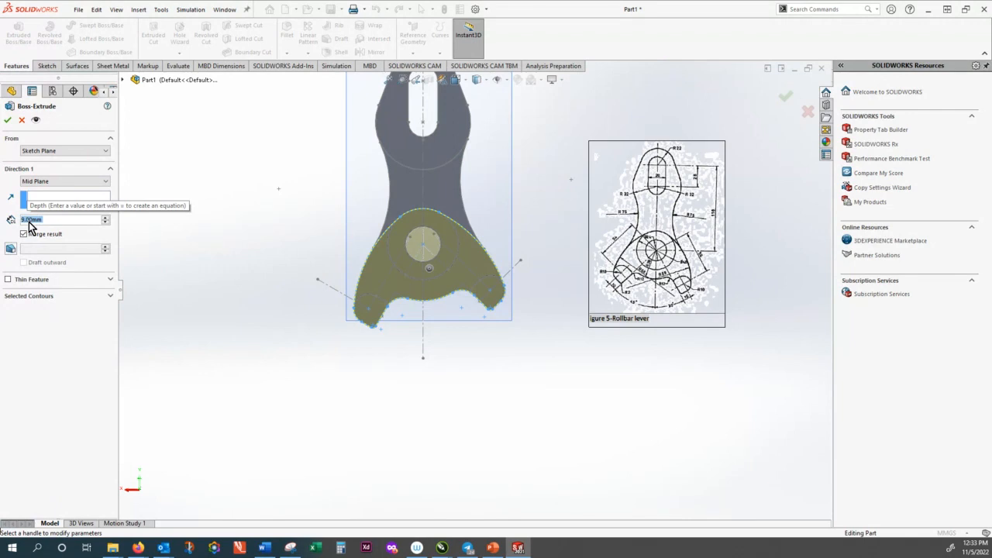
type("7")
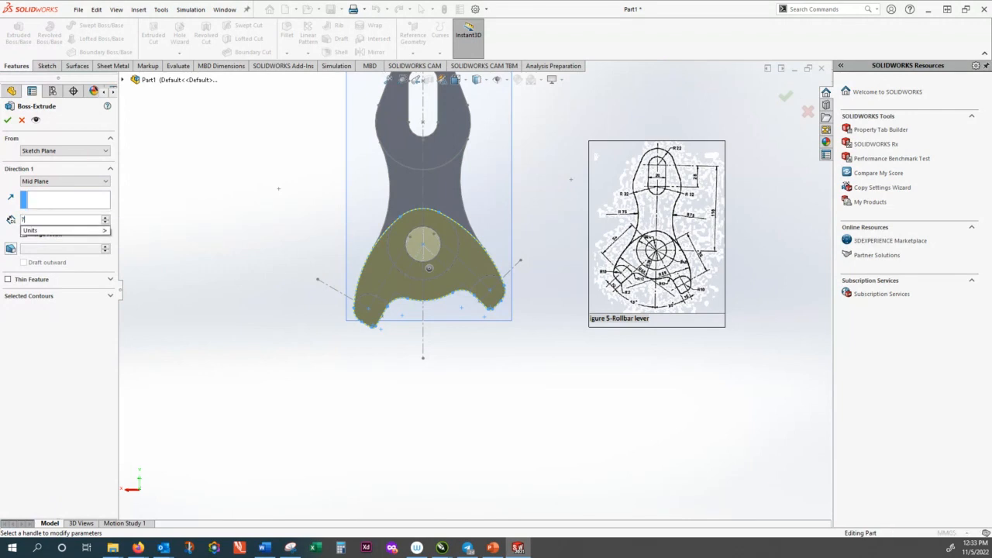
left_click(7, 121)
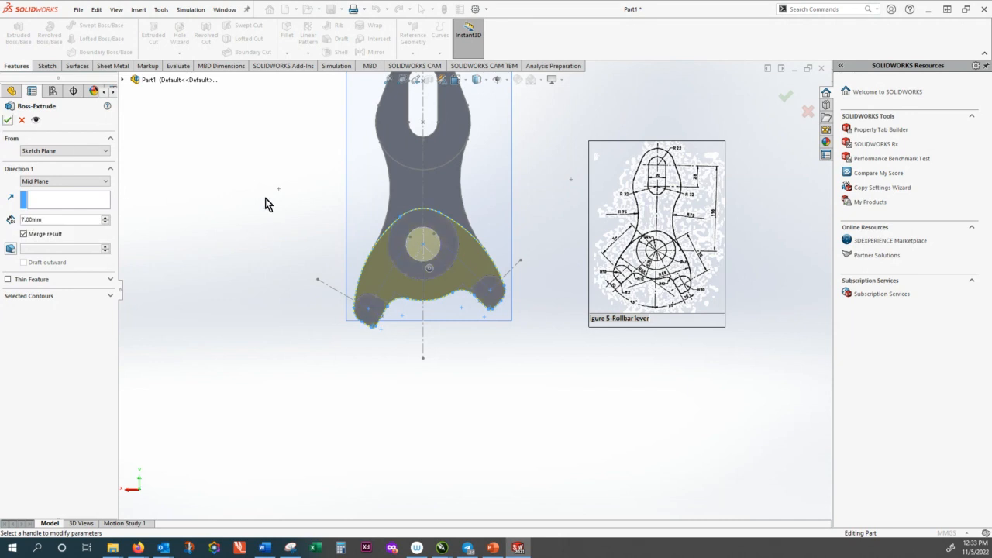
left_click(7, 121)
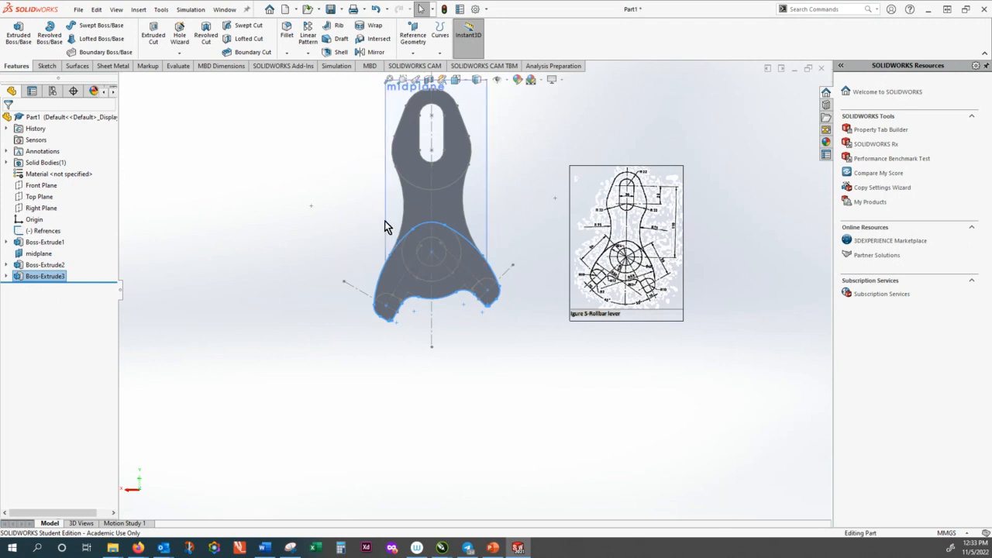
Hide the reference planes and sketches so that only the solid lever geometry is displayed beside the reference drawing
middle_click_drag(385, 221, 491, 287)
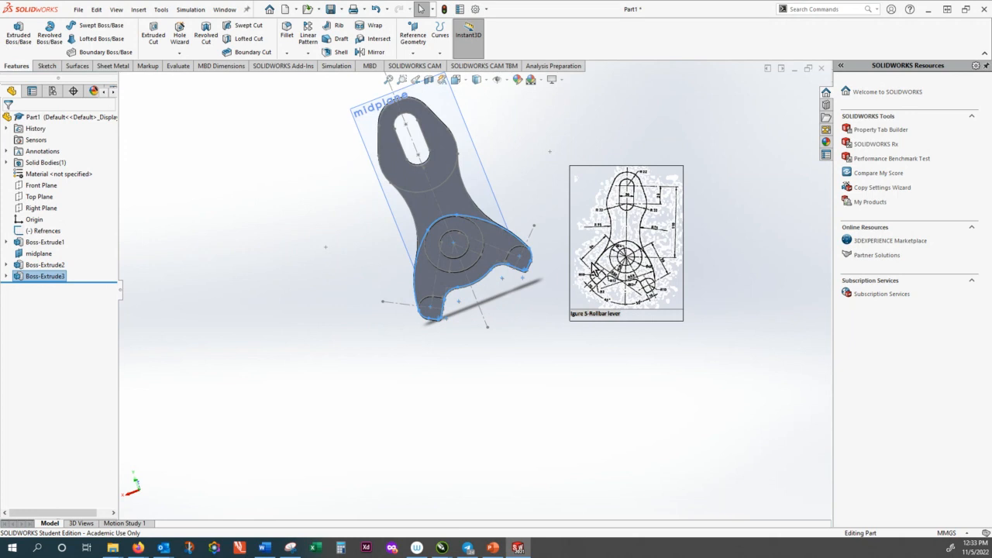
scroll(484, 238, "down", 5)
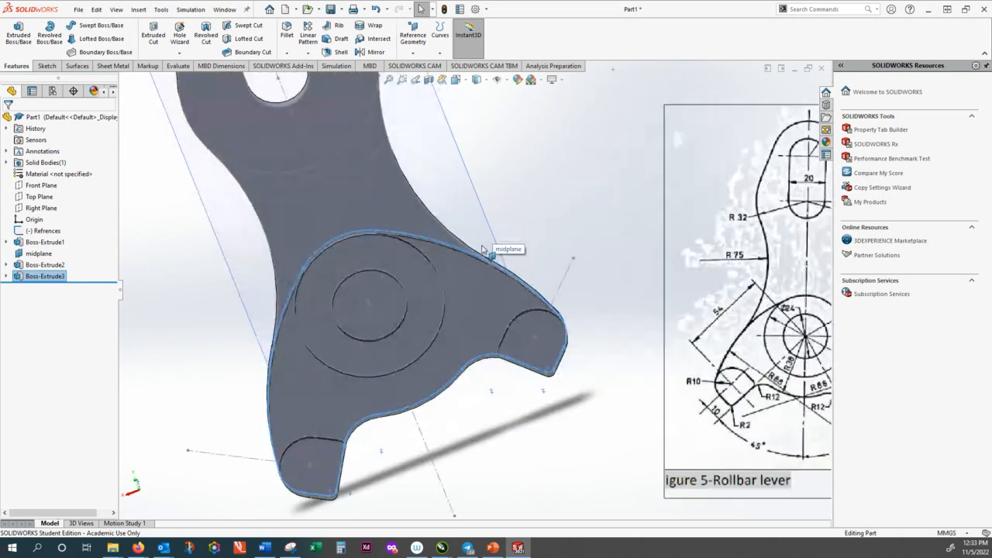
middle_click_drag(547, 232, 524, 272)
scroll(544, 236, "down", 1)
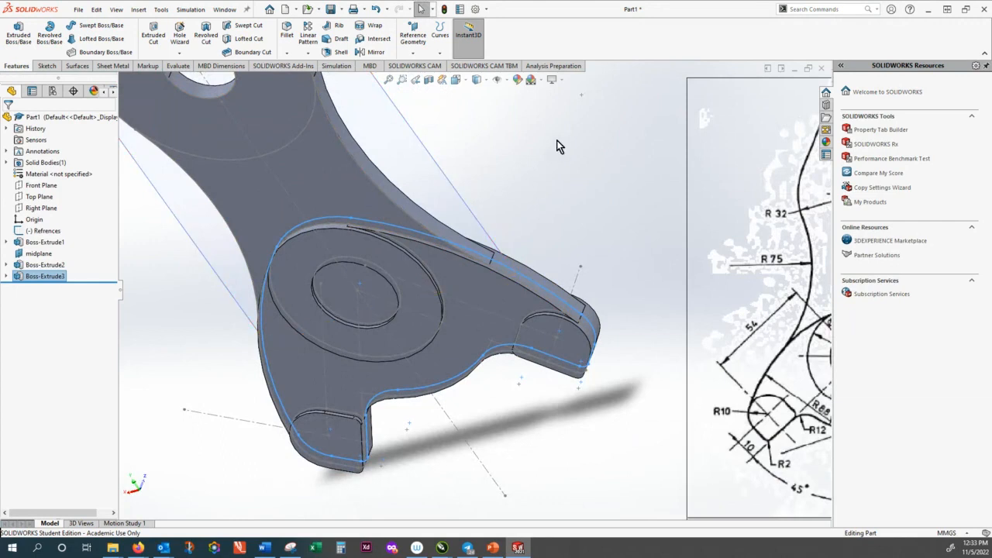
left_click(506, 80)
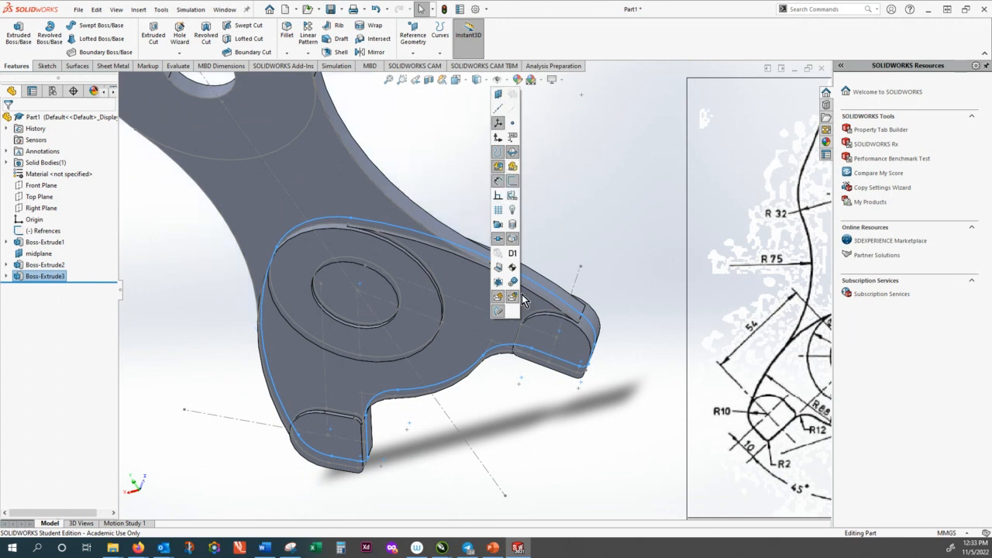
left_click(513, 182)
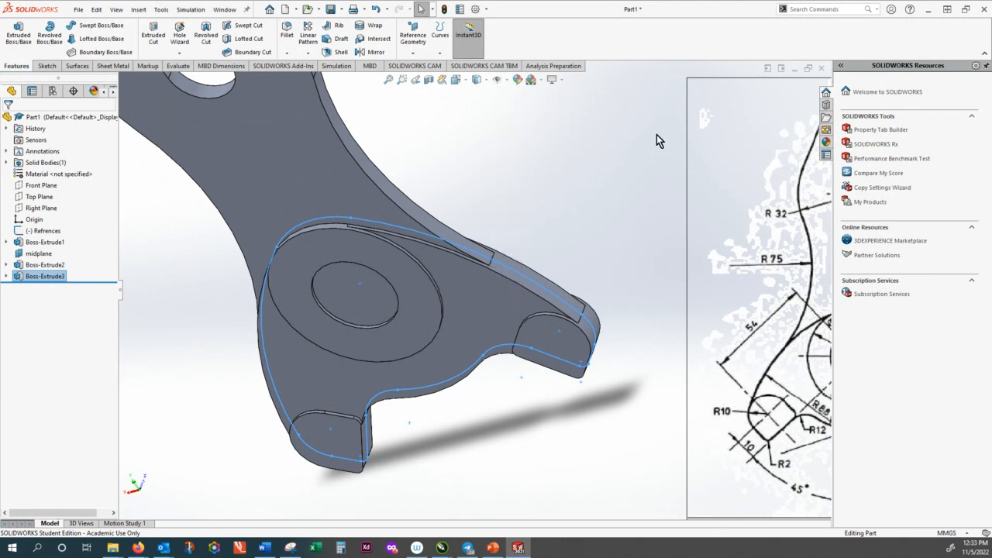
Start another sketch on the raised ring-shaped face of the central hub
scroll(603, 161, "up", 5)
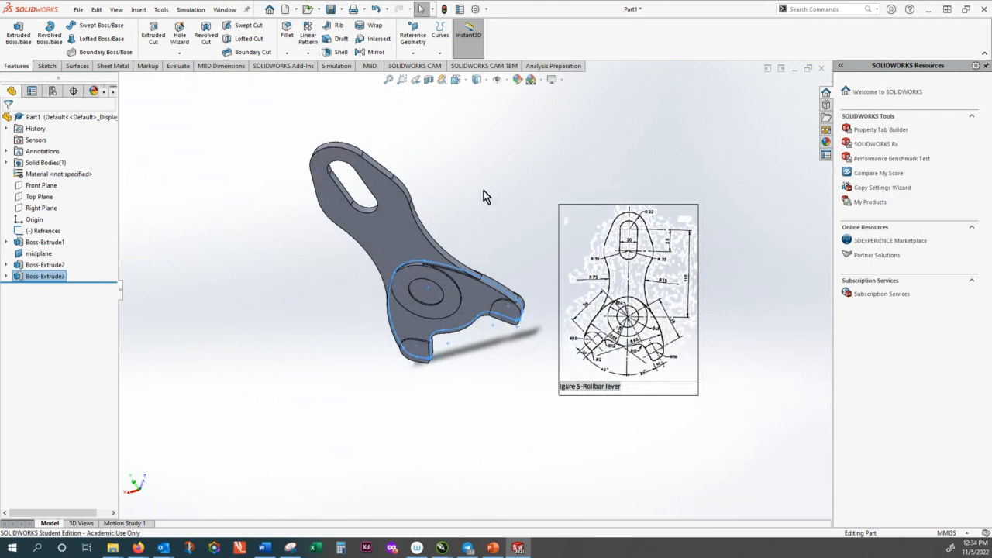
key("ctrl+1")
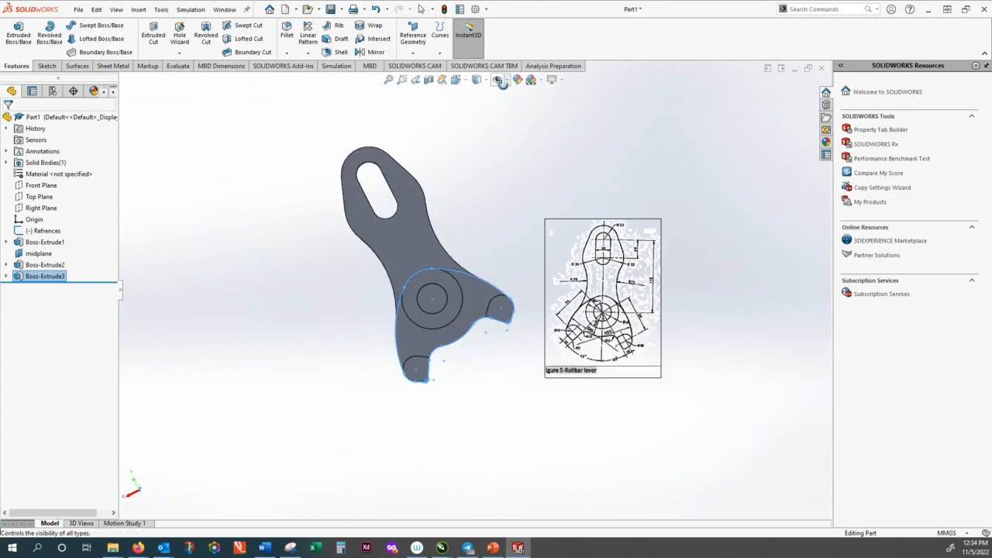
scroll(432, 296, "down", 4)
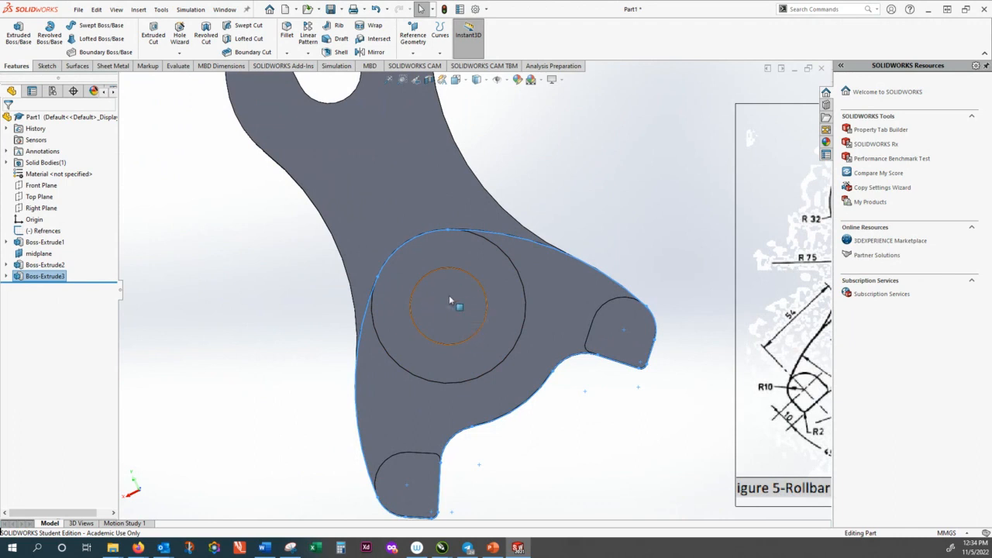
scroll(448, 296, "up", 5)
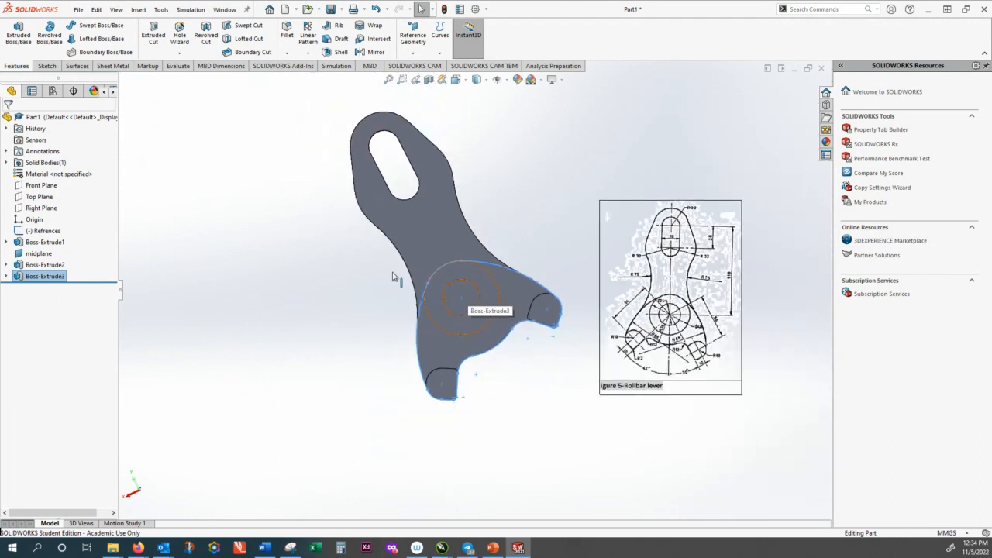
left_click(46, 66)
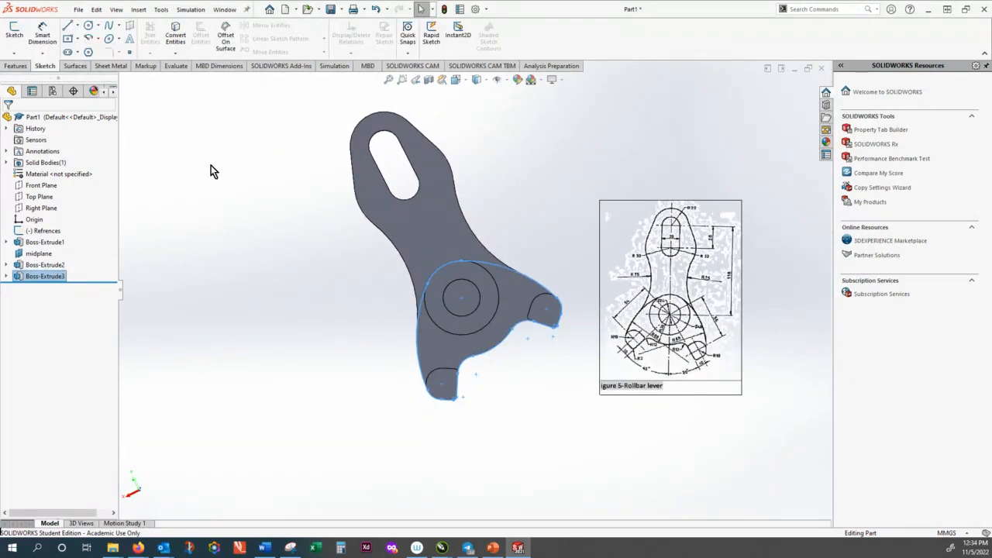
left_click(432, 312)
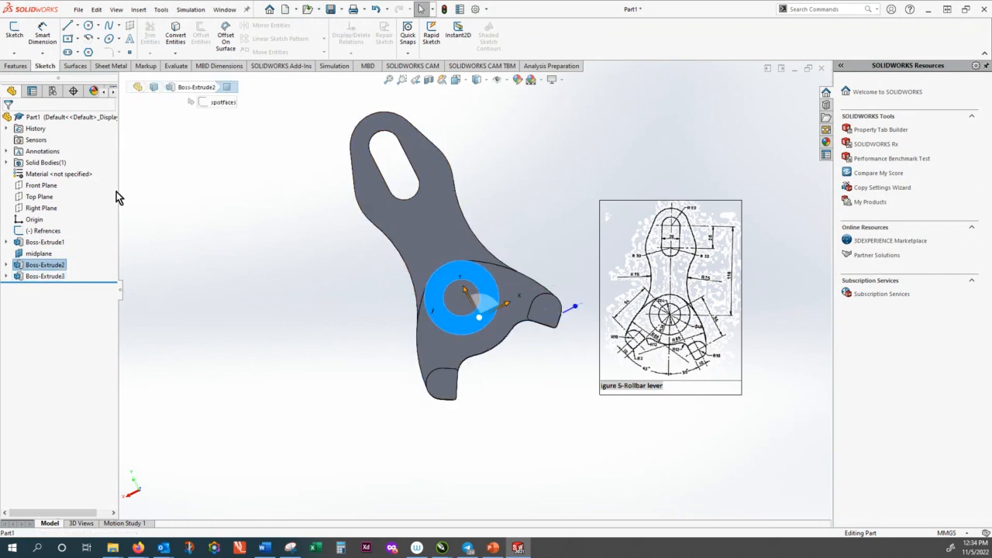
left_click(14, 53)
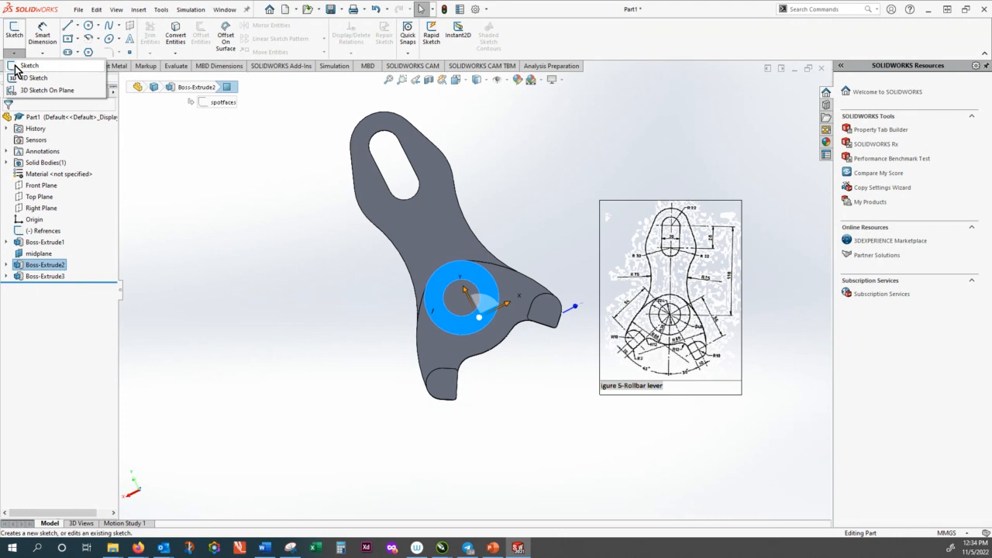
left_click(16, 67)
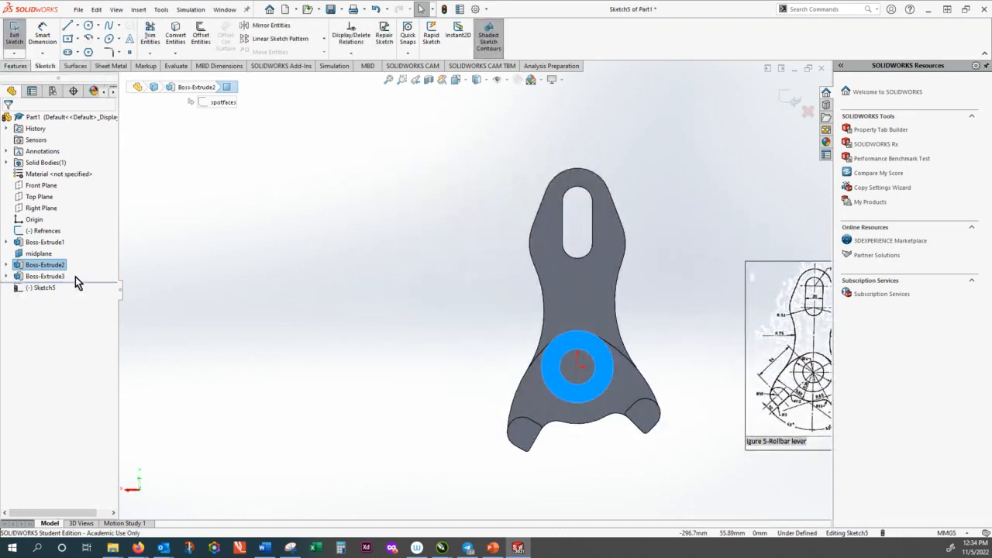
Sketch a circle of 12 mm radius centred on the origin of the hub face, and exit the sketch
left_click(87, 25)
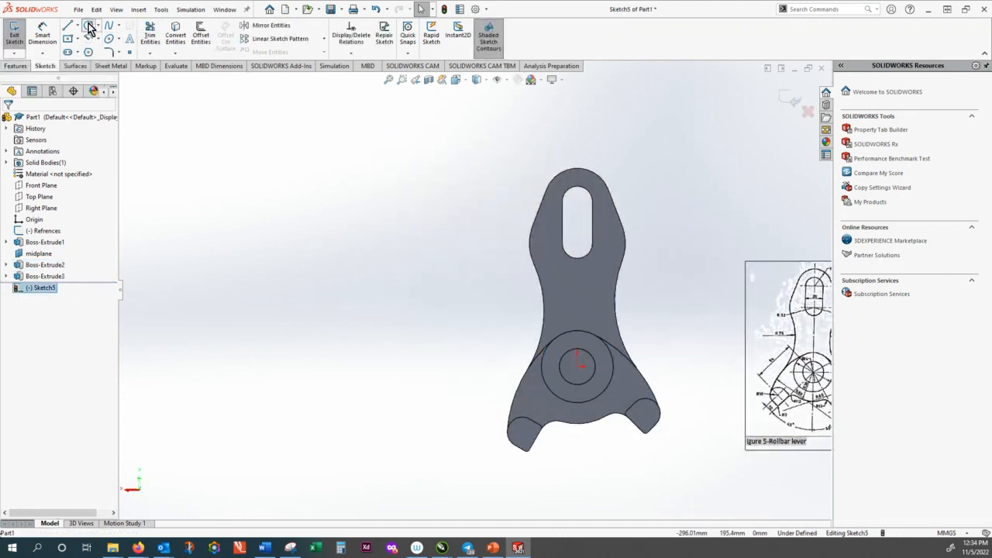
left_click(577, 364)
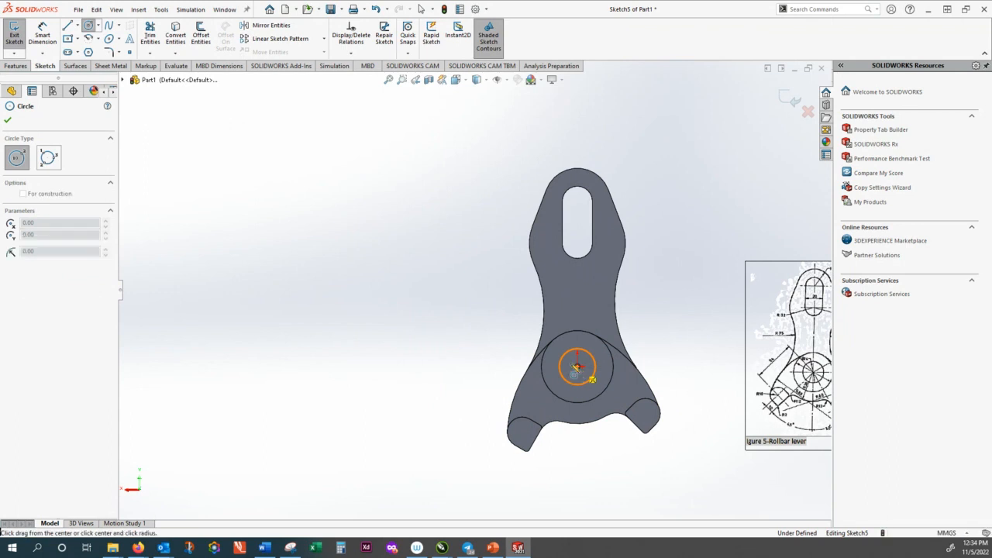
left_click(564, 358)
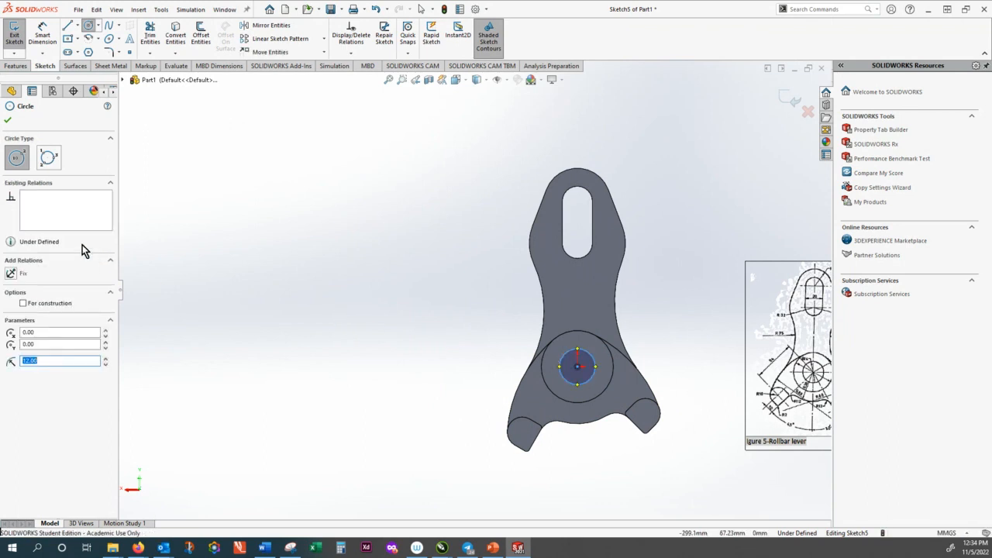
left_click(8, 120)
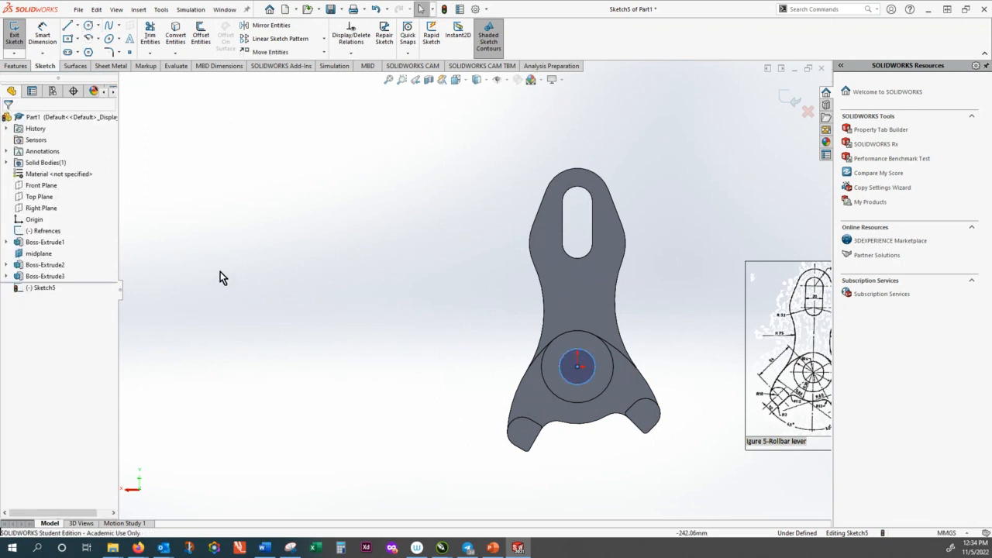
left_click(790, 98)
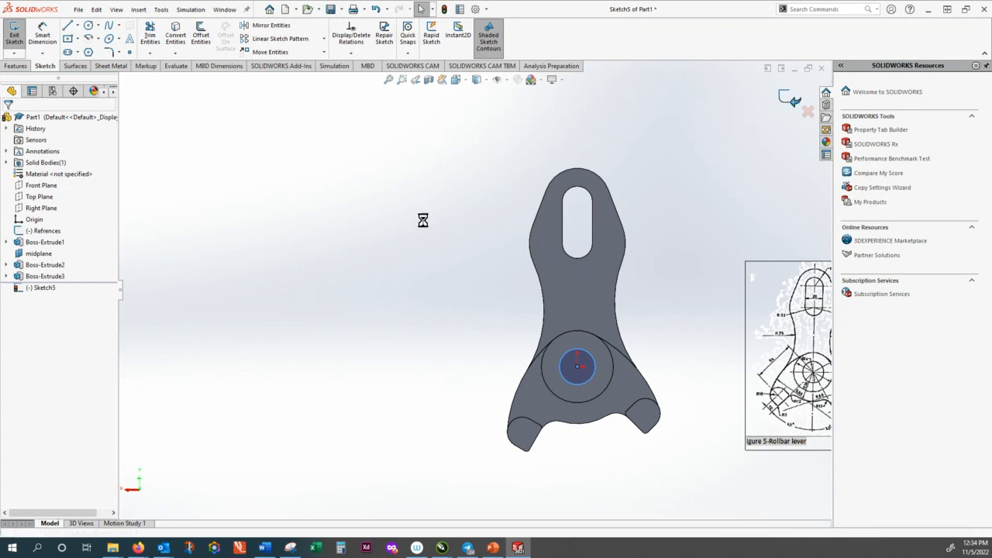
Cut the hub bore through the lever from the circle sketch with a 50 mm Blind Extruded Cut
left_click(22, 68)
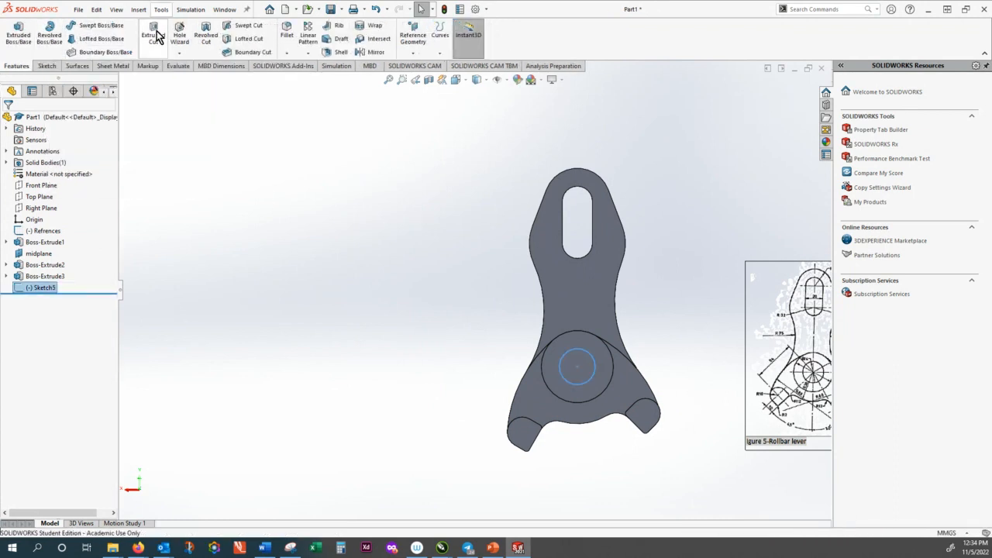
left_click(154, 34)
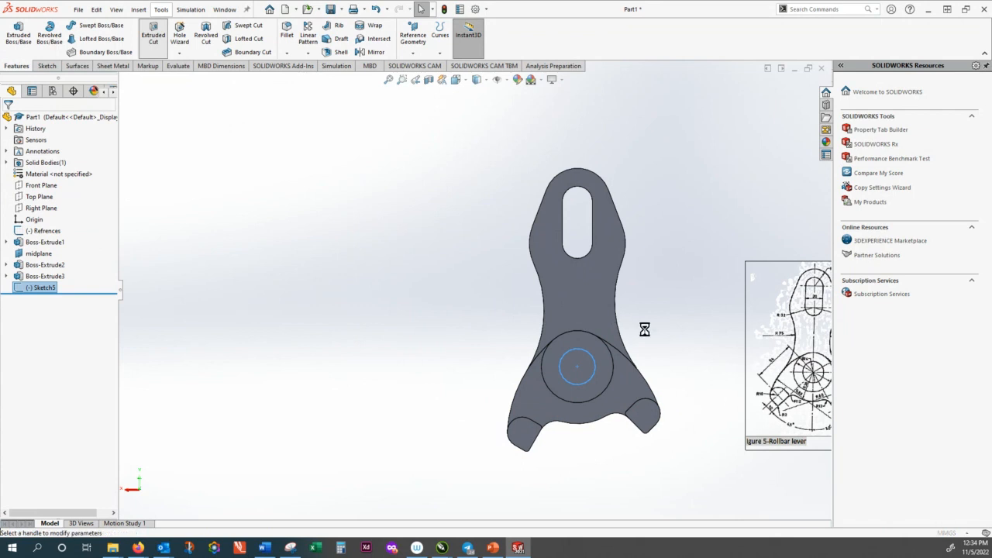
middle_click_drag(636, 339, 556, 381)
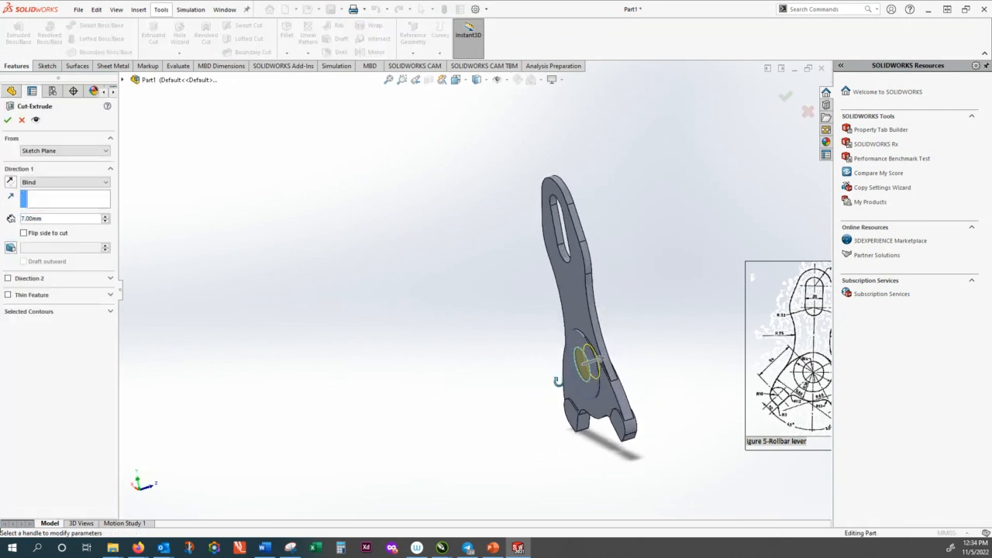
left_click_drag(603, 365, 658, 340)
left_click(8, 120)
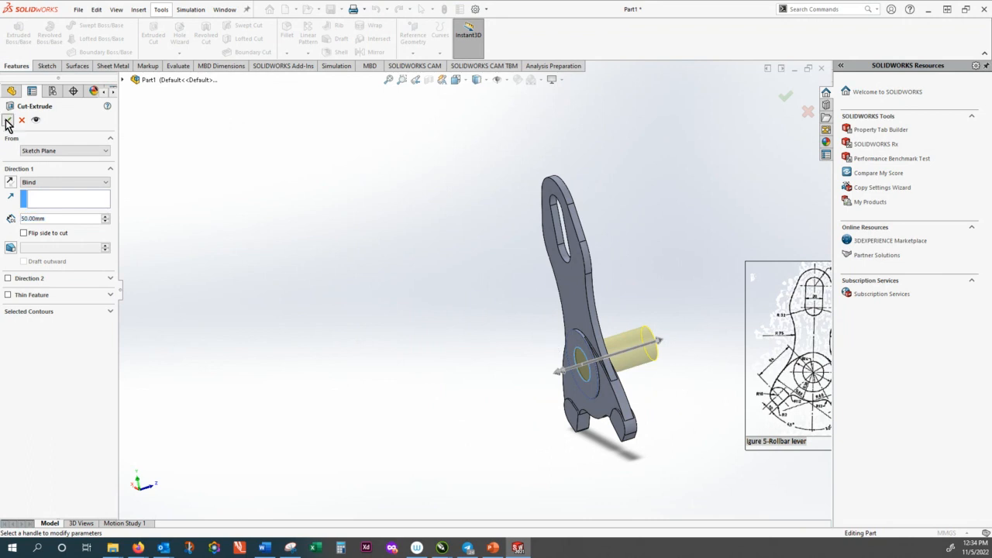
Save the lever part as Part1 in the Trash folder
middle_click_drag(289, 310, 325, 268)
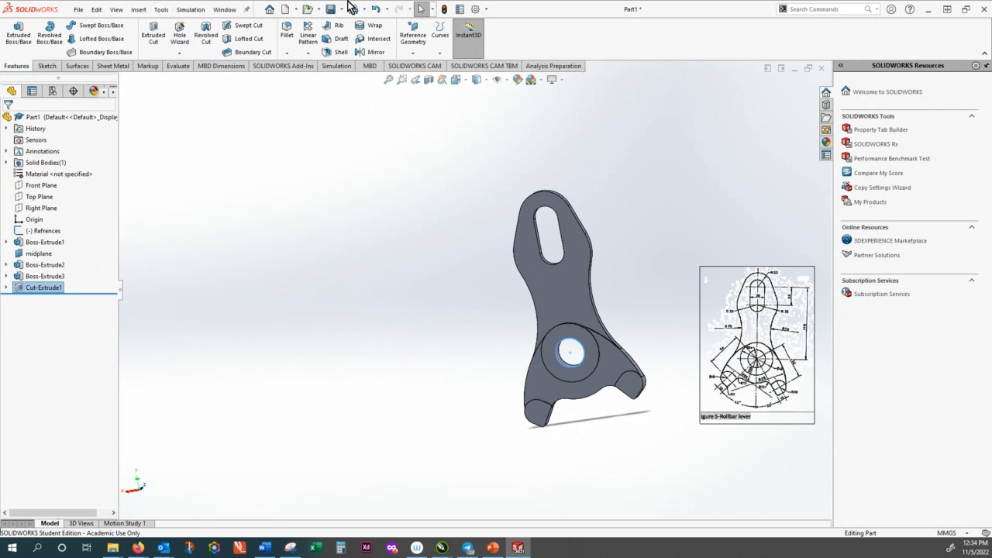
left_click(344, 213)
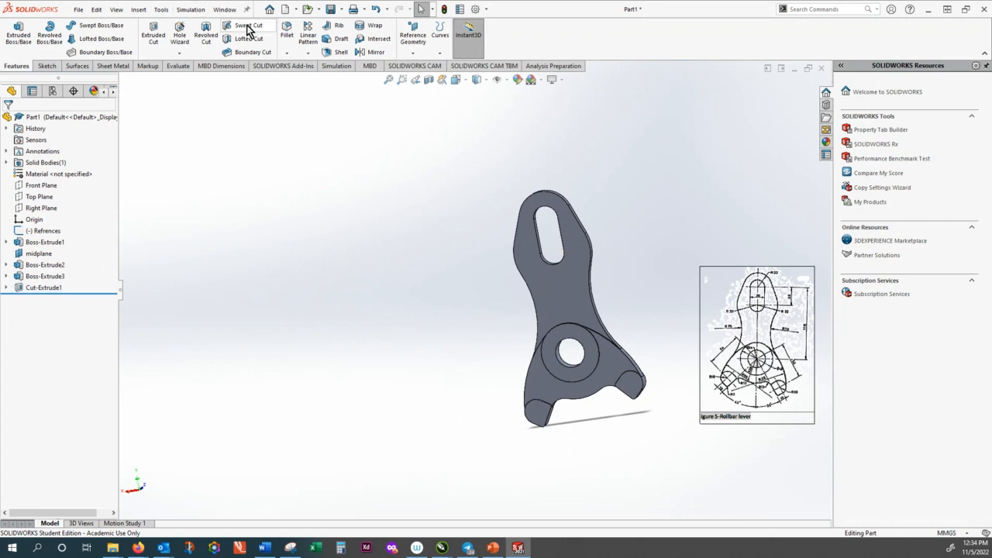
left_click(331, 10)
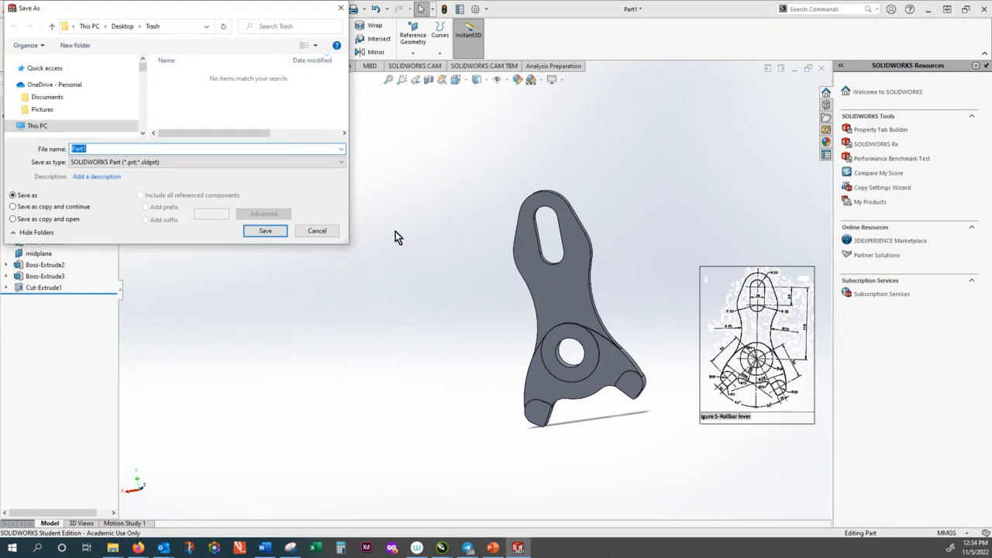
left_click(272, 232)
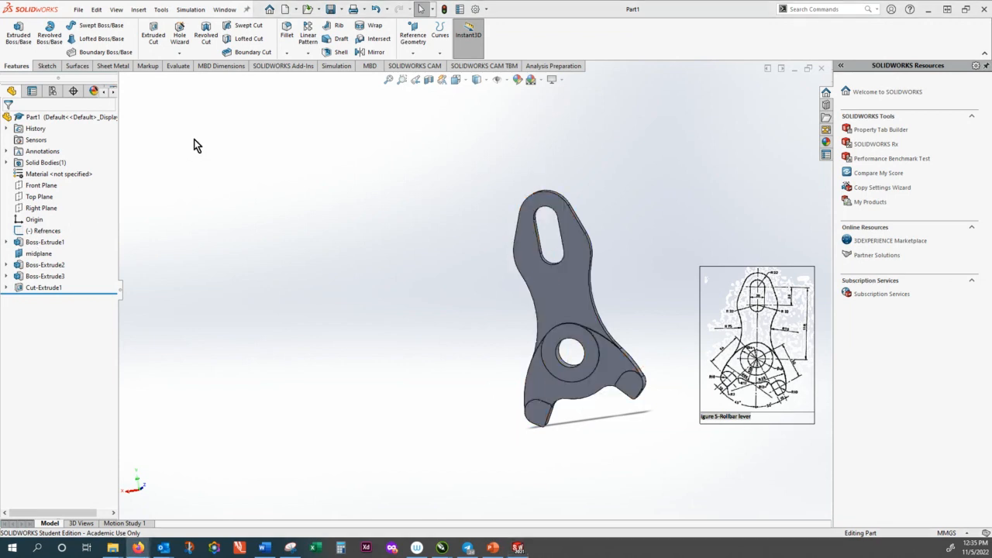
Make a drawing from the part on a standard A4 (ISO) sheet with the sheet format displayed
left_click(79, 10)
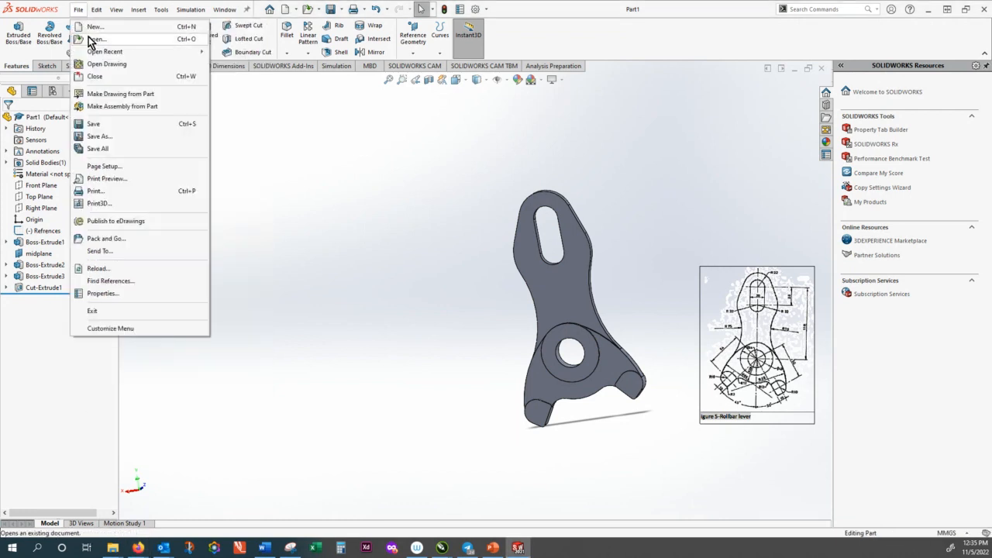
left_click(120, 94)
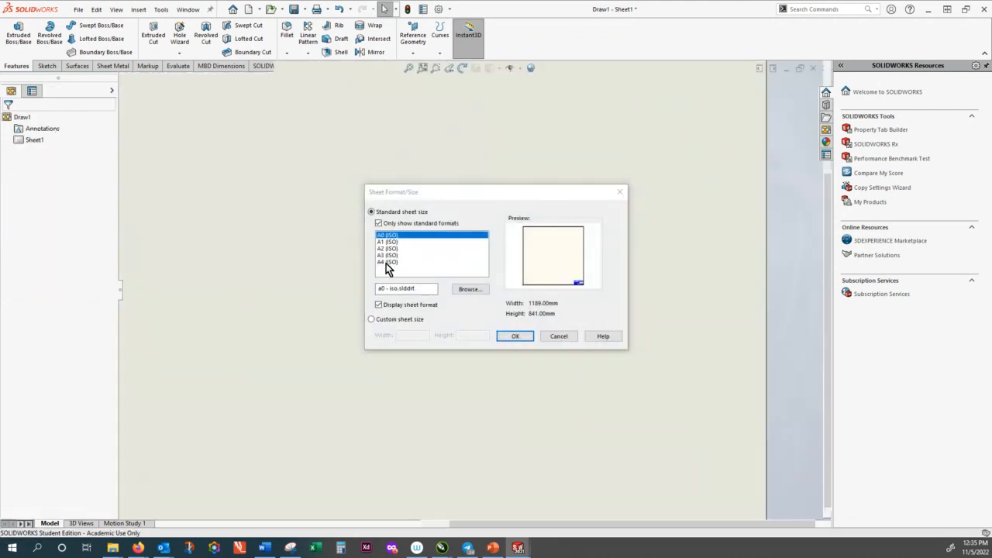
left_click(389, 262)
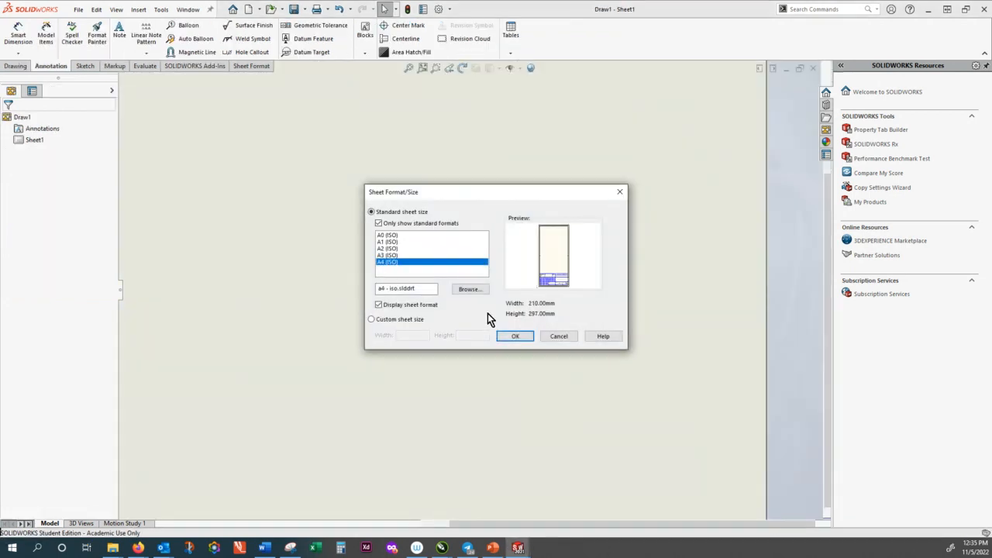
left_click(523, 337)
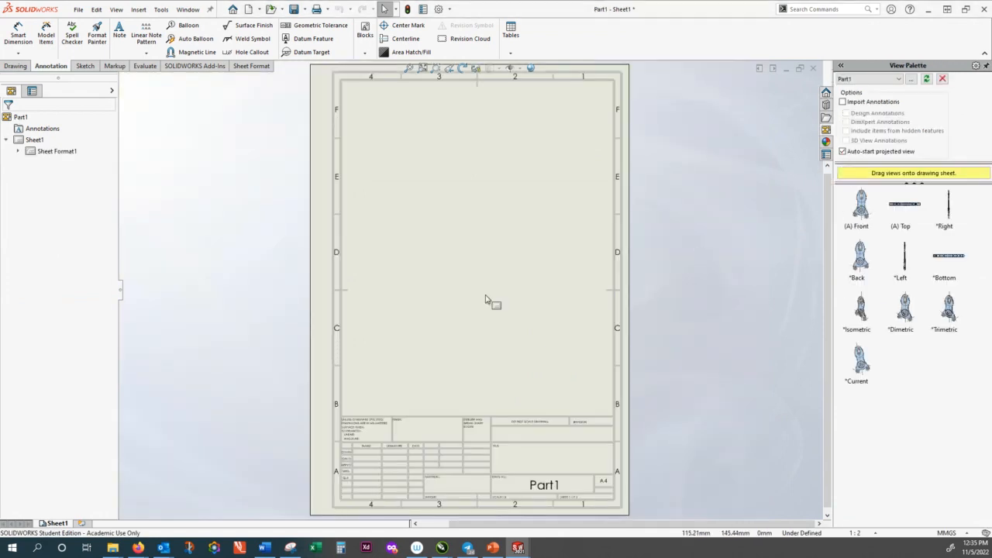
Place the Back view of the lever in the middle of the sheet without adding any projected views
left_click(860, 257)
mouse_move(640, 281)
left_mouse_down()
mouse_move(509, 242)
mouse_move(479, 246)
mouse_move(482, 254)
left_mouse_up()
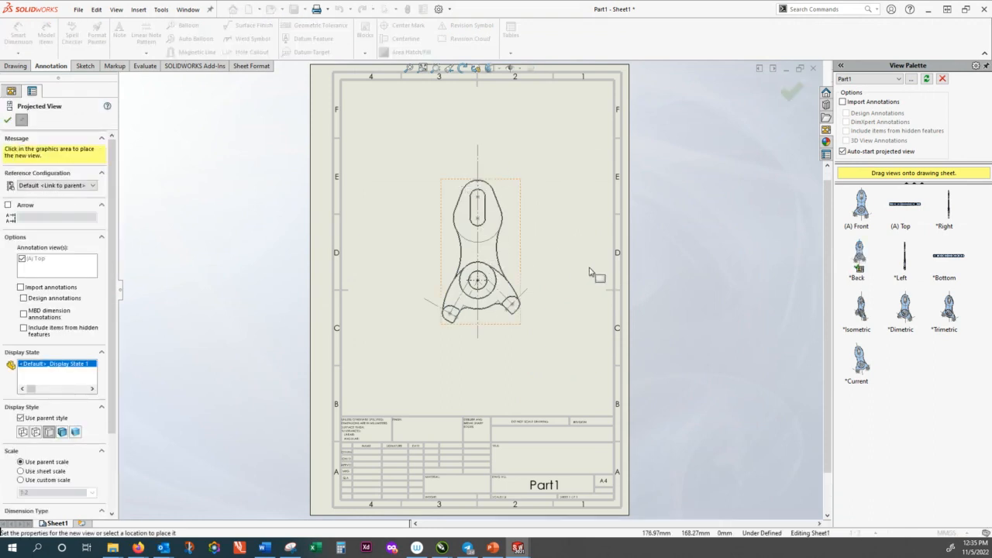
scroll(562, 287, "down", 1)
scroll(537, 282, "down", 1)
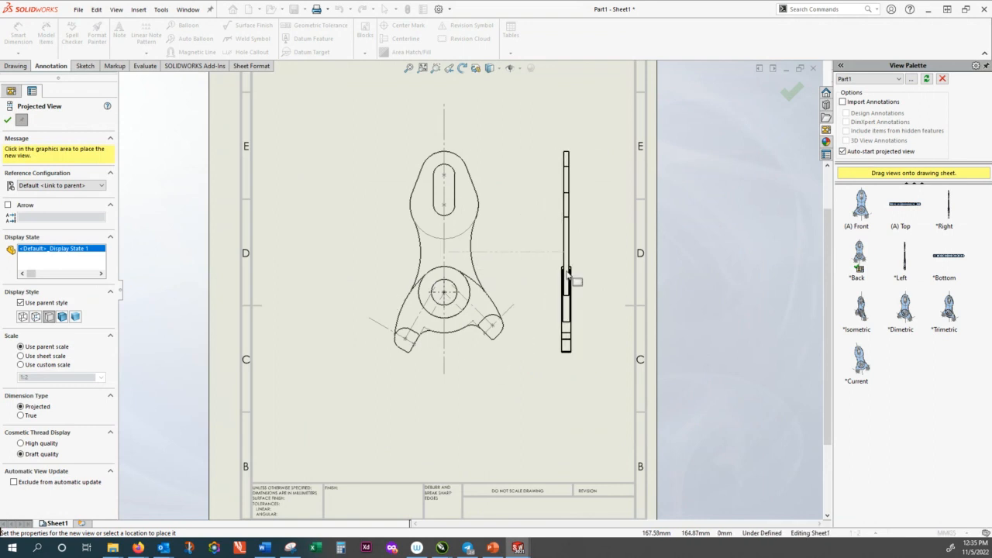
key("Escape")
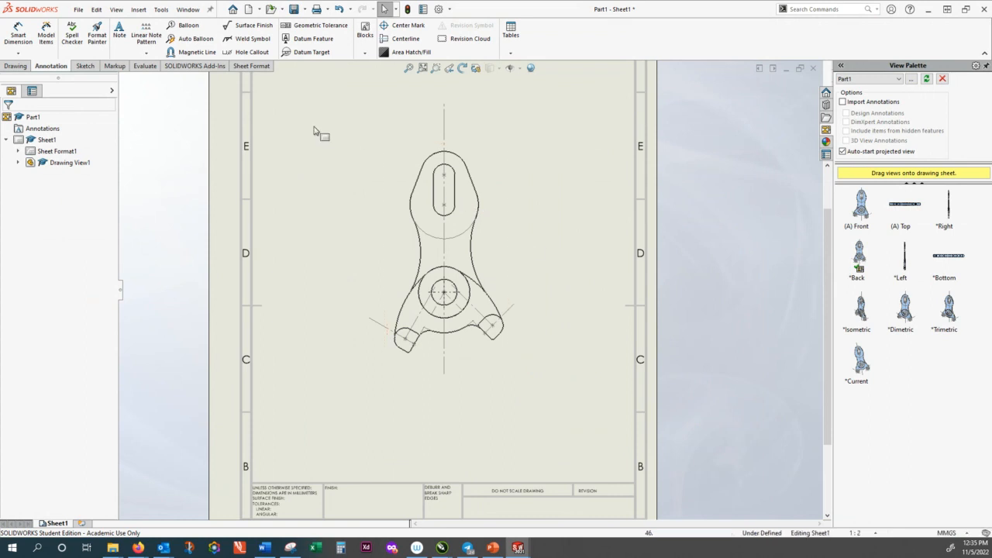
left_click(16, 36)
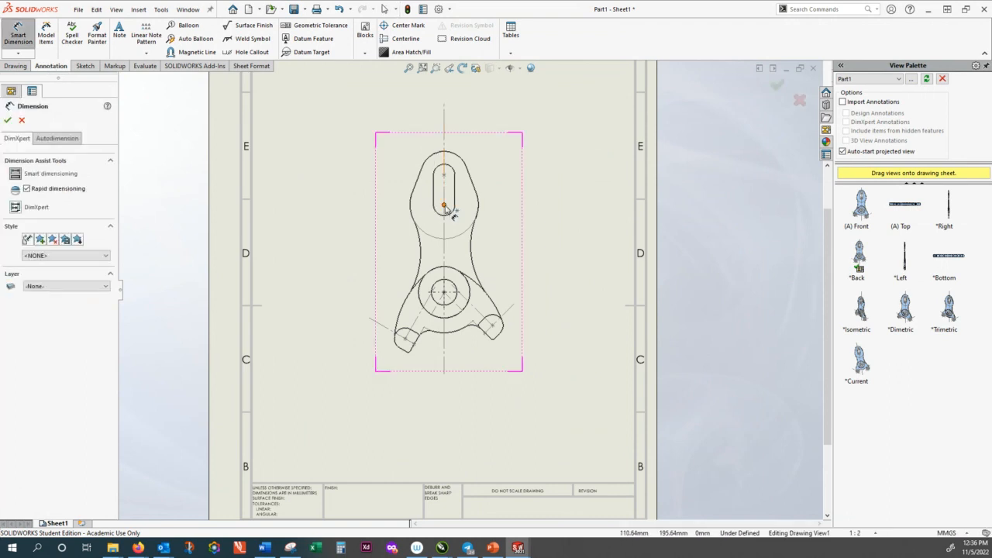
left_click(444, 296)
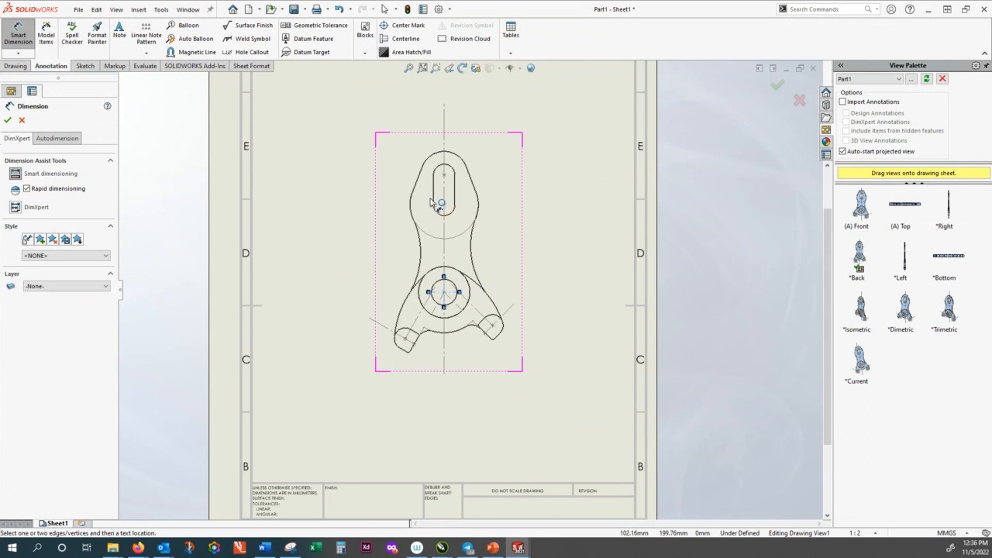
left_click(456, 211)
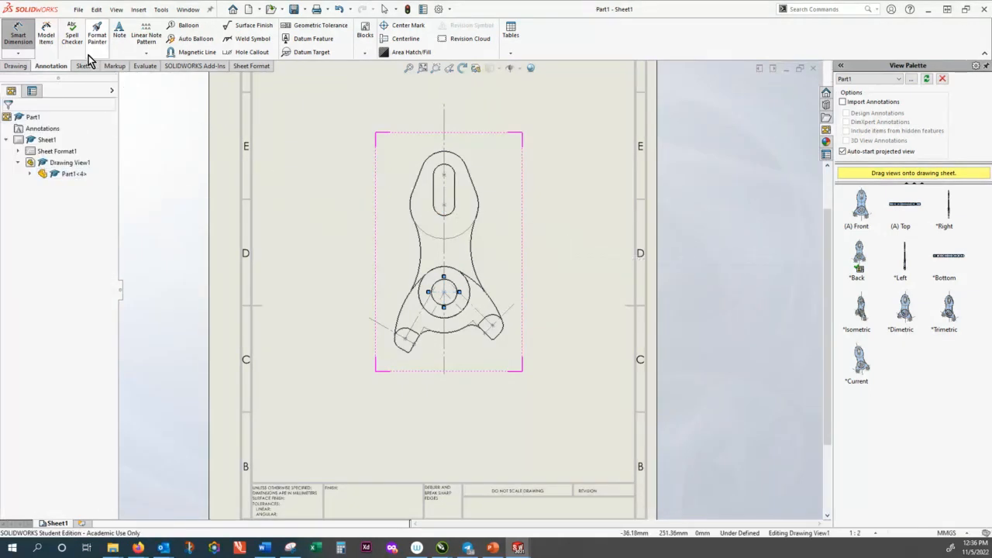
left_click(20, 36)
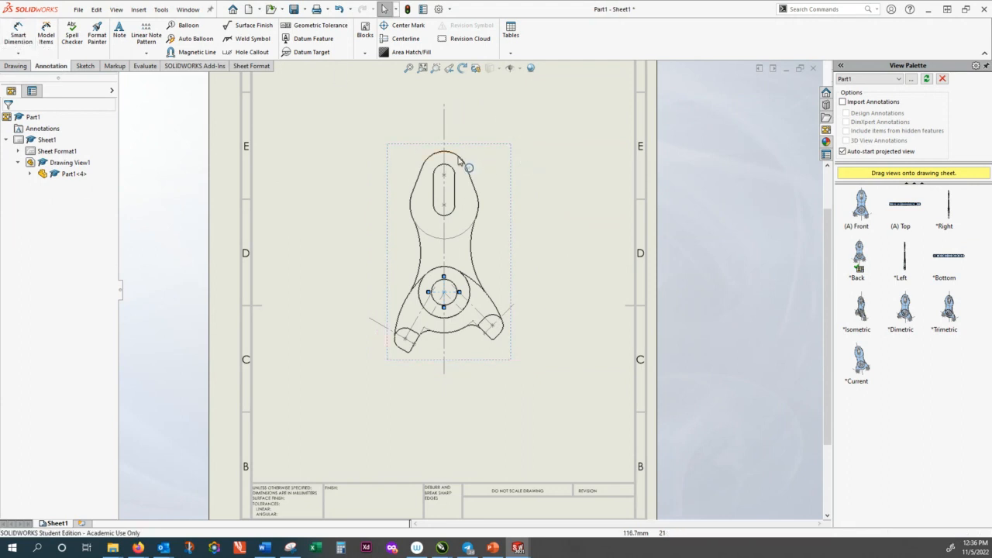
left_click(456, 155)
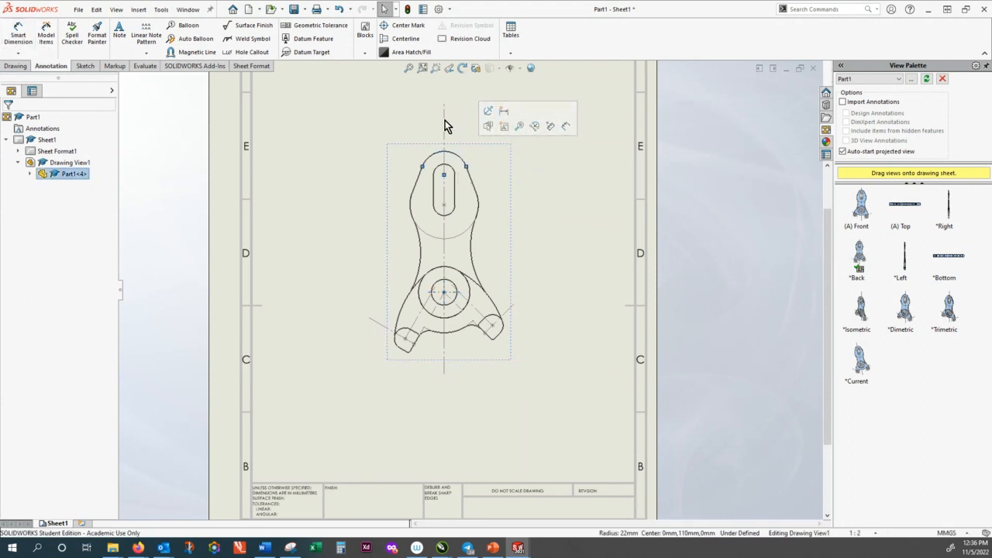
left_click(330, 123)
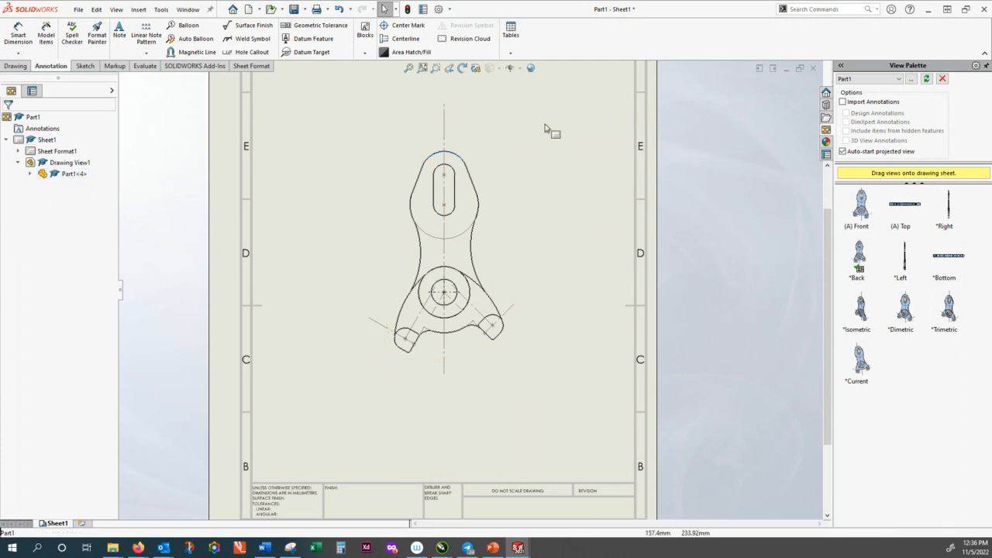
Dimension the radius of the lever's top outer arc and of the bottom arc between the two arms
left_click(20, 39)
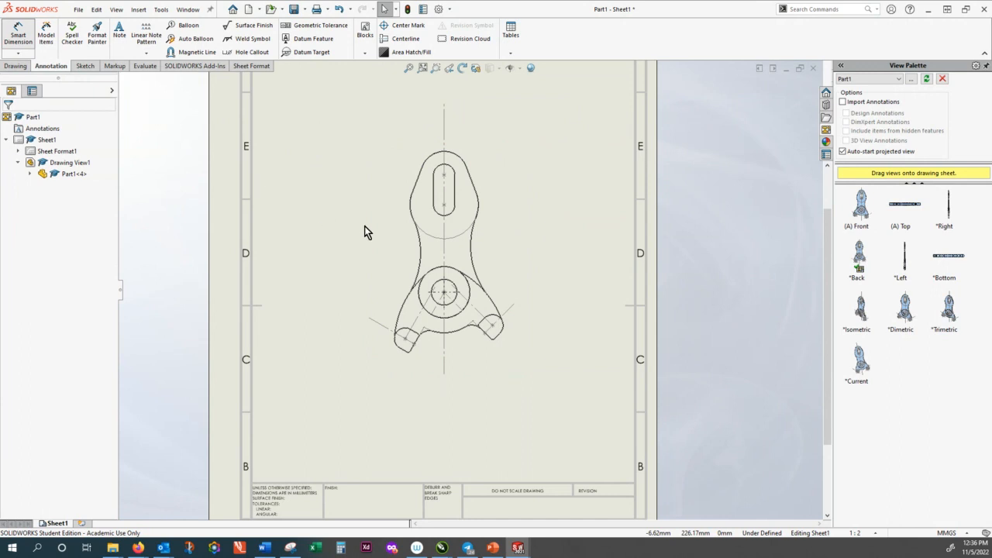
left_click(455, 157)
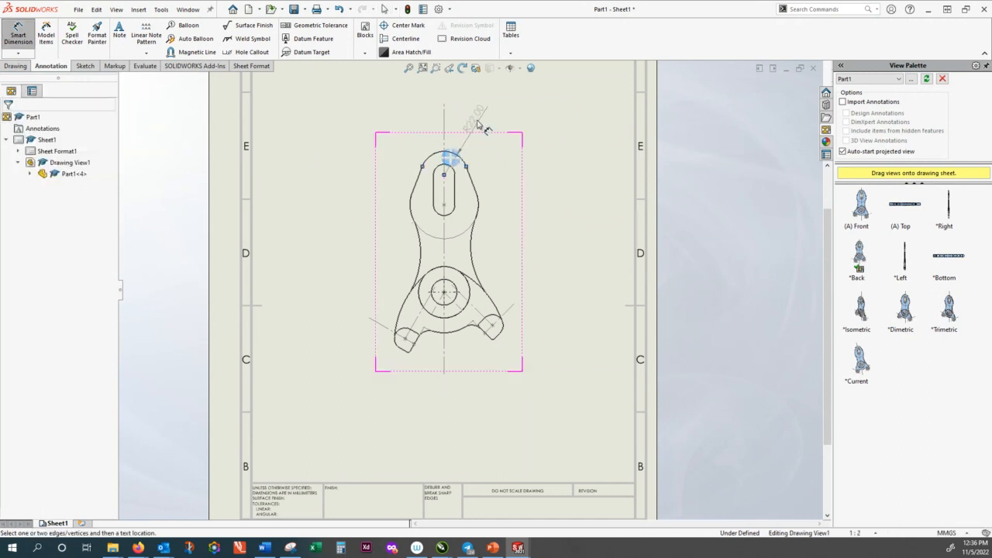
left_click(479, 124)
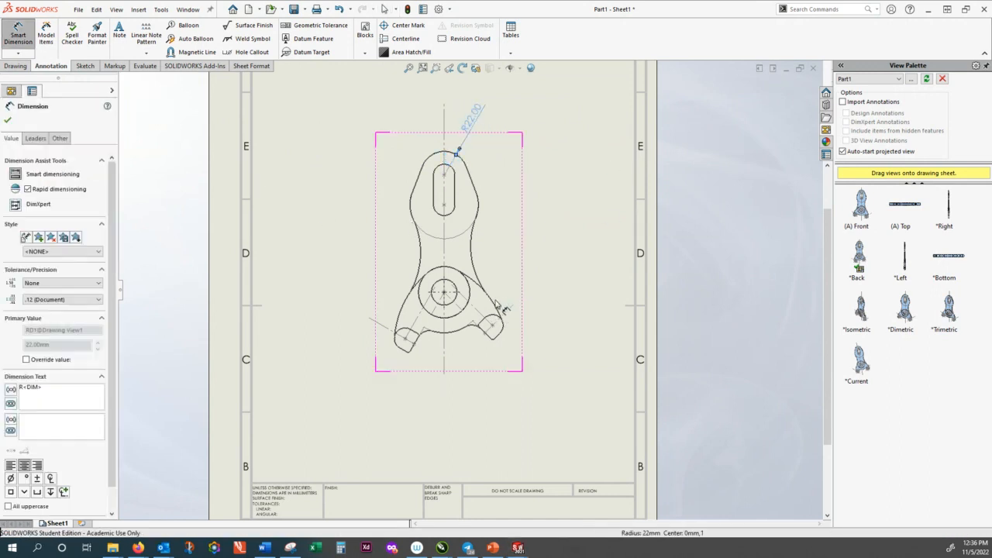
left_click(456, 333)
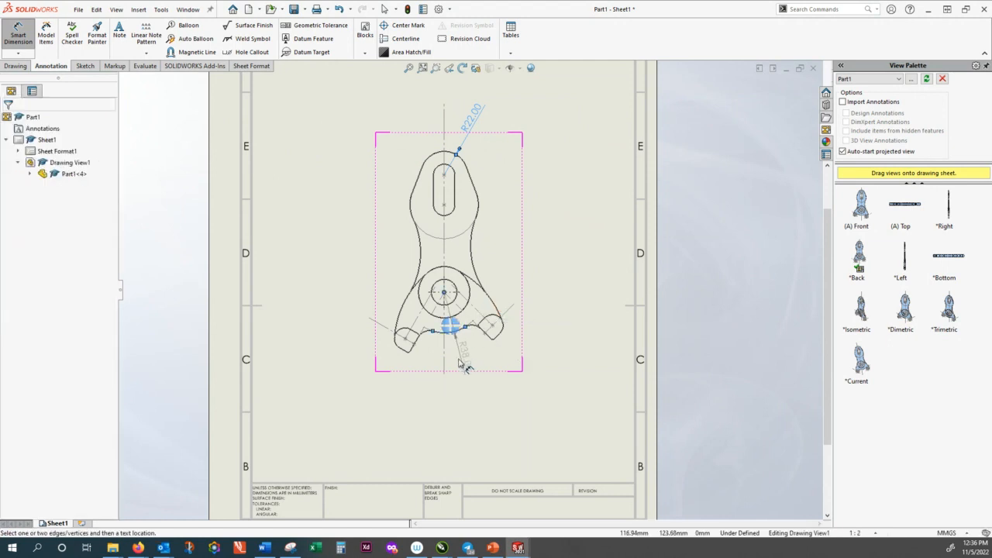
left_click(529, 355)
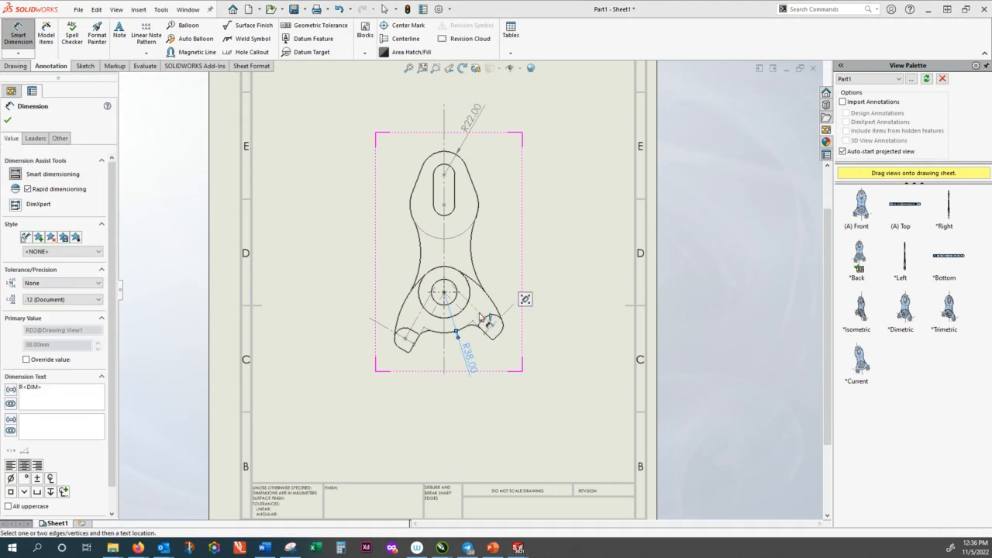
Dimension the distance between the right arm's centreline and the inner straight edge of its end
left_click(483, 318)
scroll(515, 347, "down", 4)
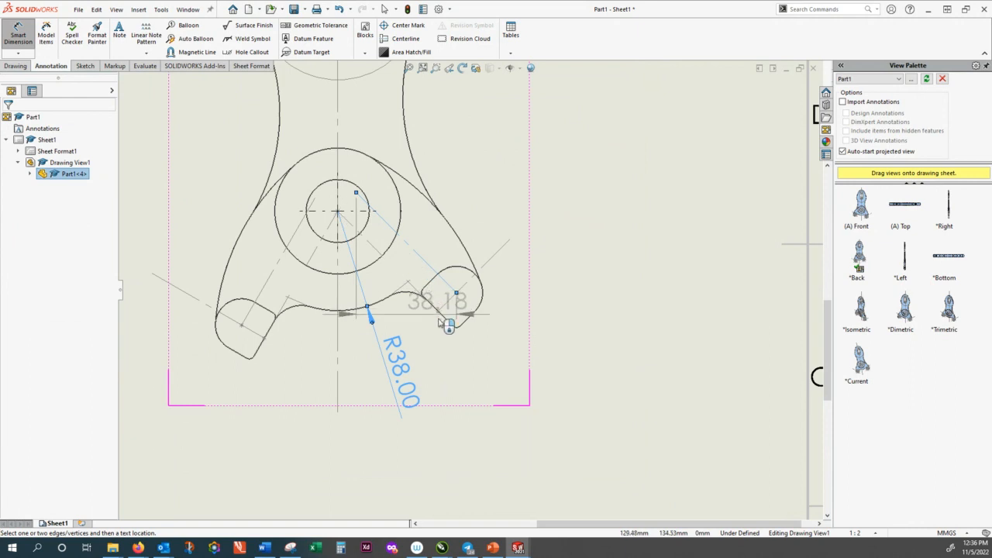
left_click(446, 323)
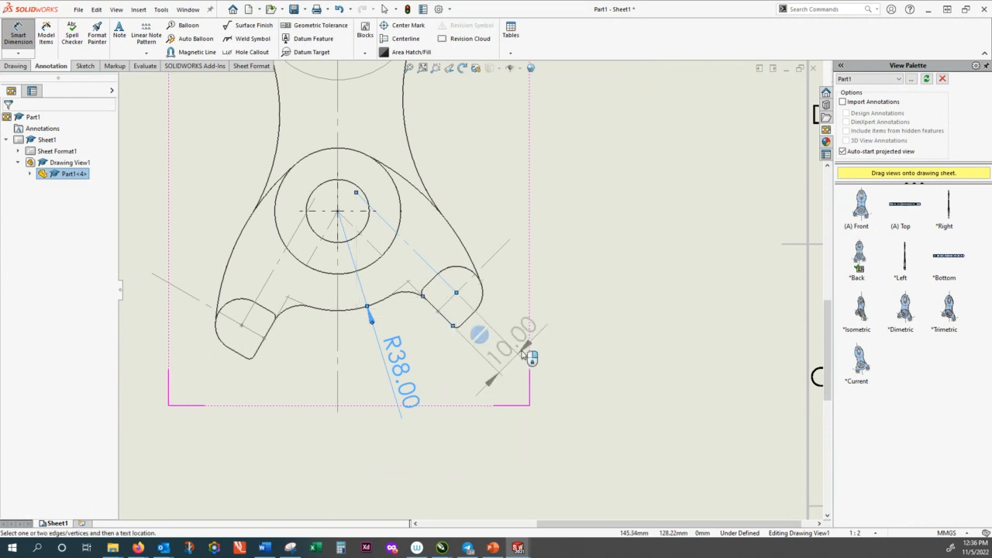
left_click(597, 364)
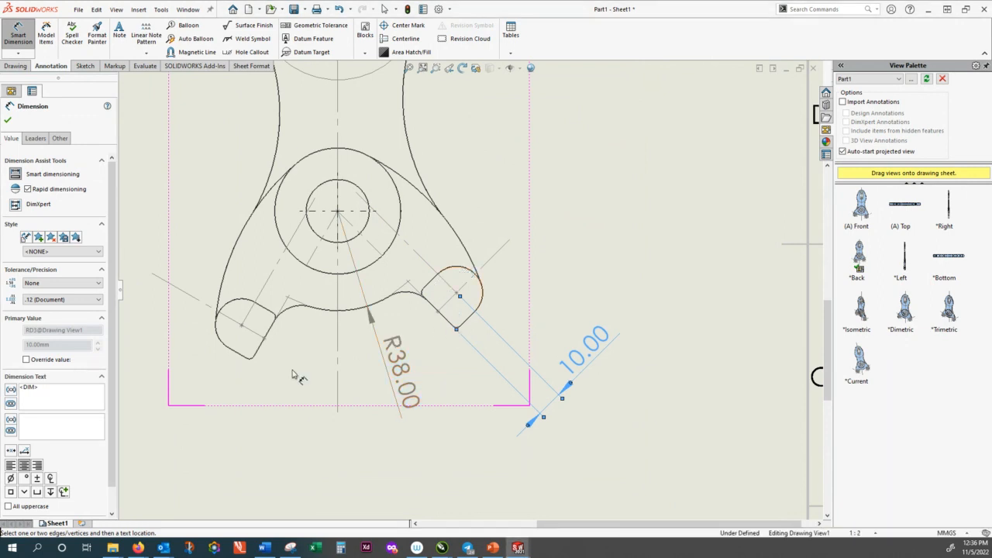
scroll(259, 365, "down", 4)
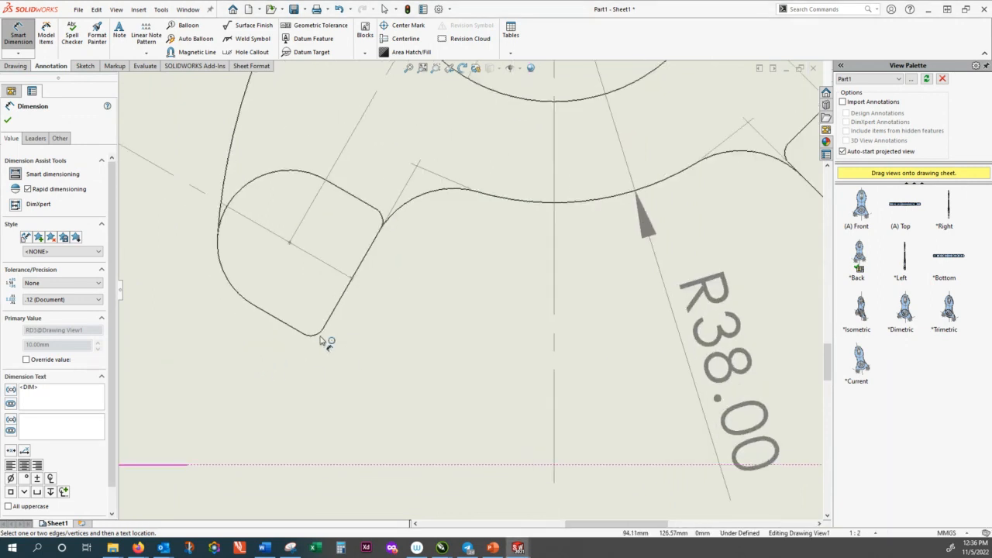
Dimension the radii of the left arm's lower corner fillet and of the fillet joining that arm to the bottom arc
left_click(315, 337)
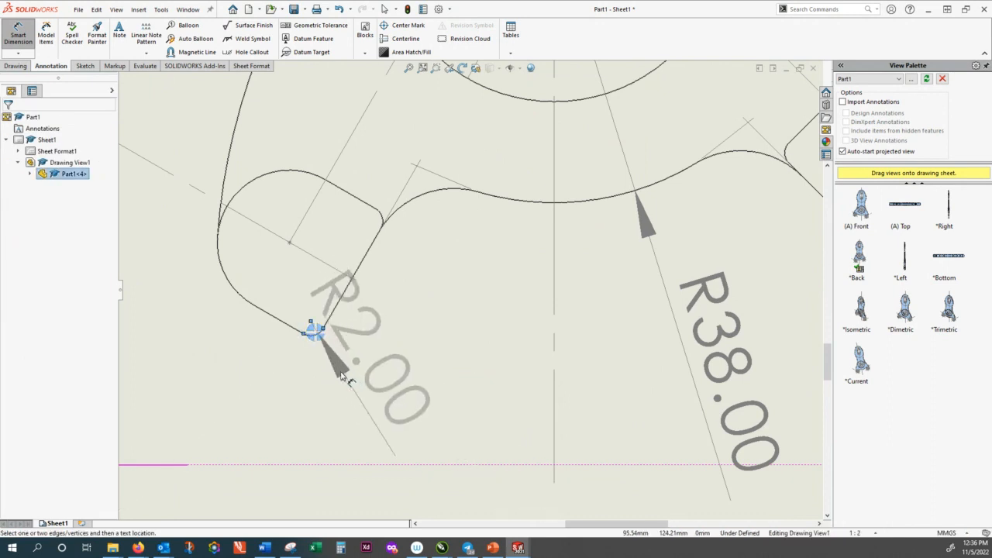
left_click(366, 414)
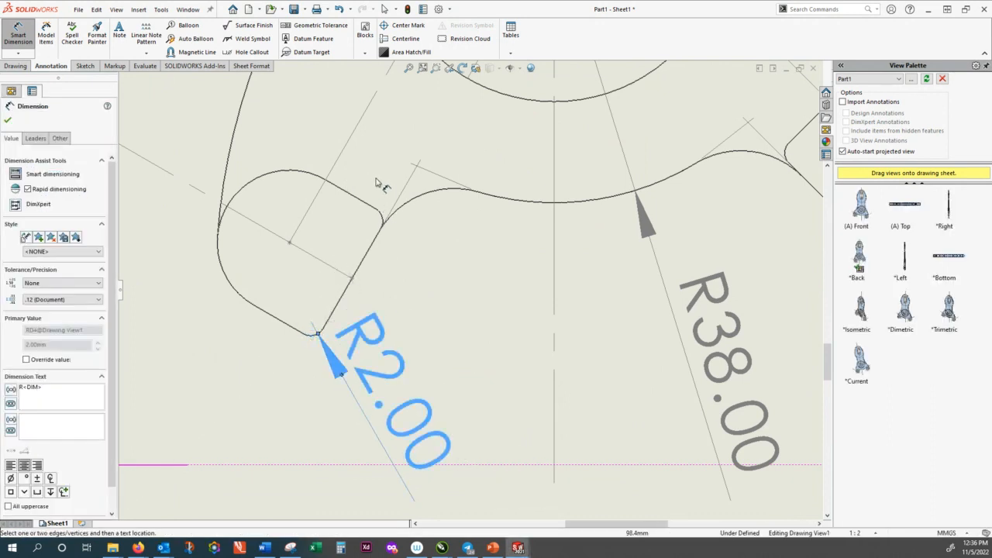
left_click(436, 195)
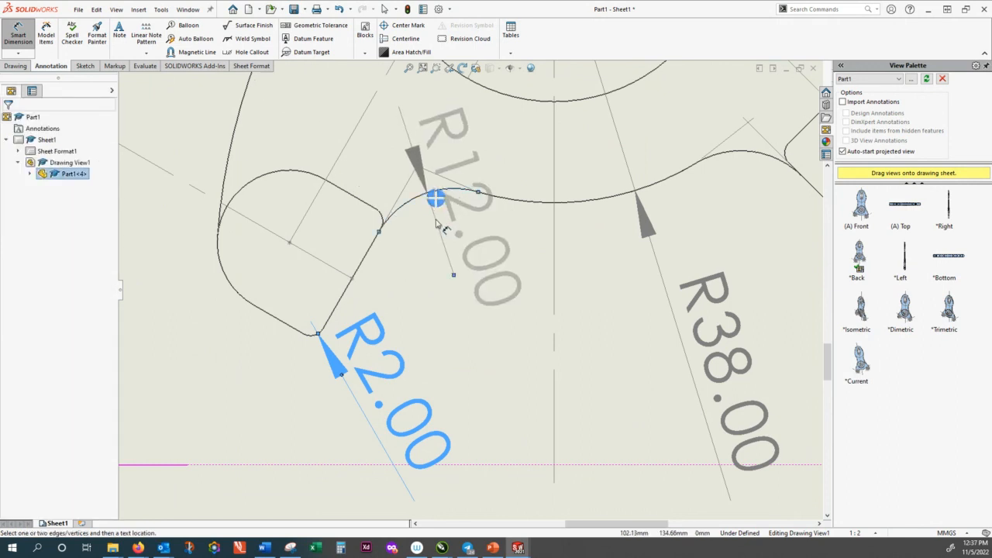
left_click(437, 226)
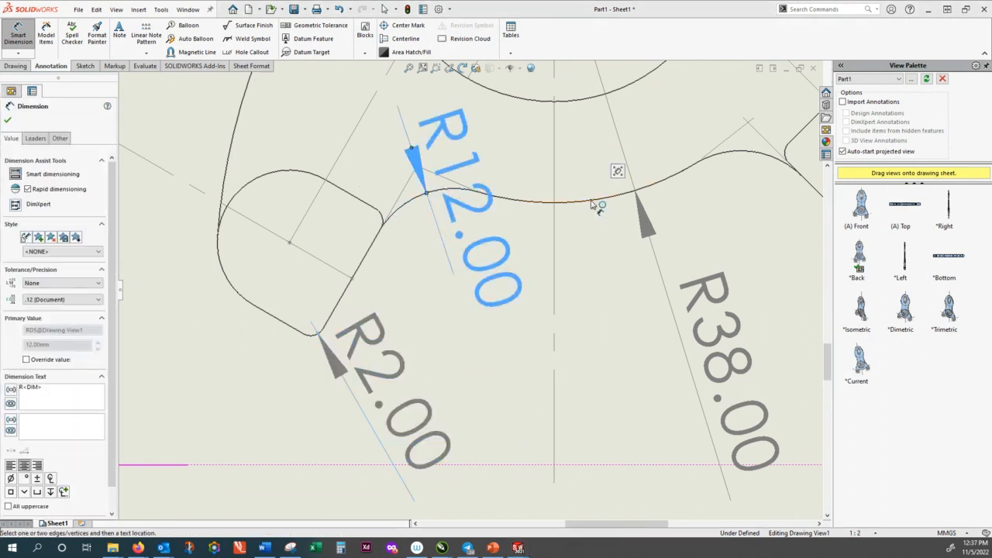
Add a second radius dimension to the bottom arc between the two arms, placing its text below the lever
left_click(597, 197)
scroll(571, 148, "up", 5)
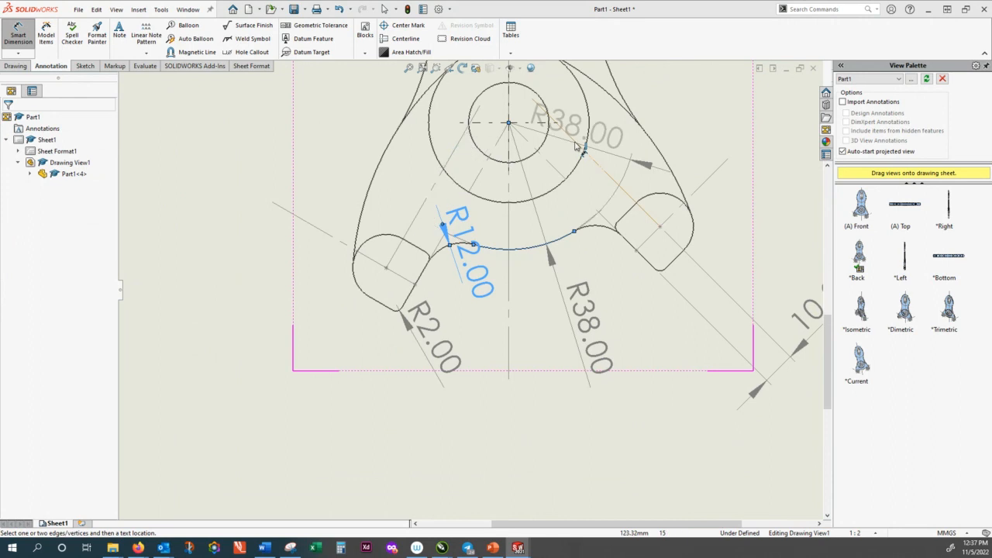
scroll(547, 180, "up", 1)
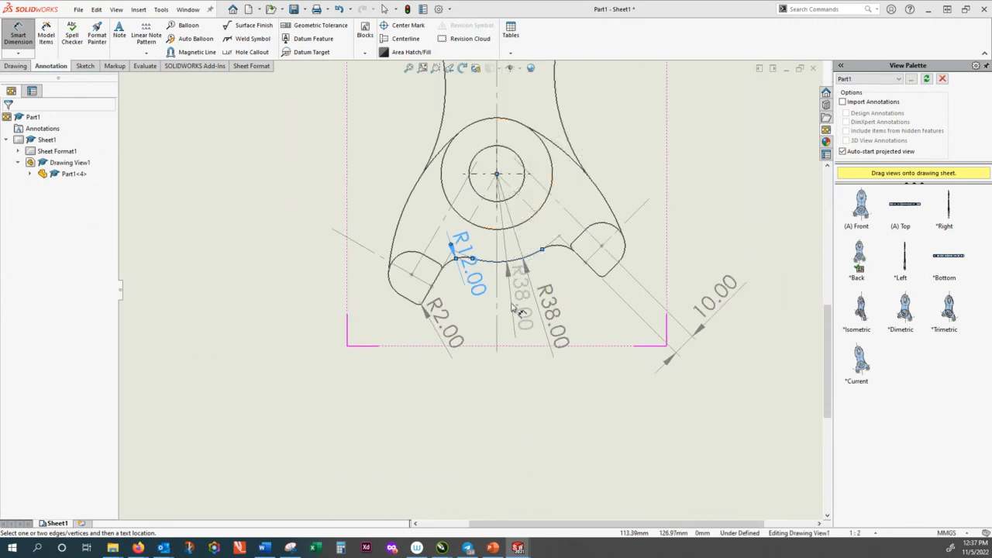
left_click(511, 355)
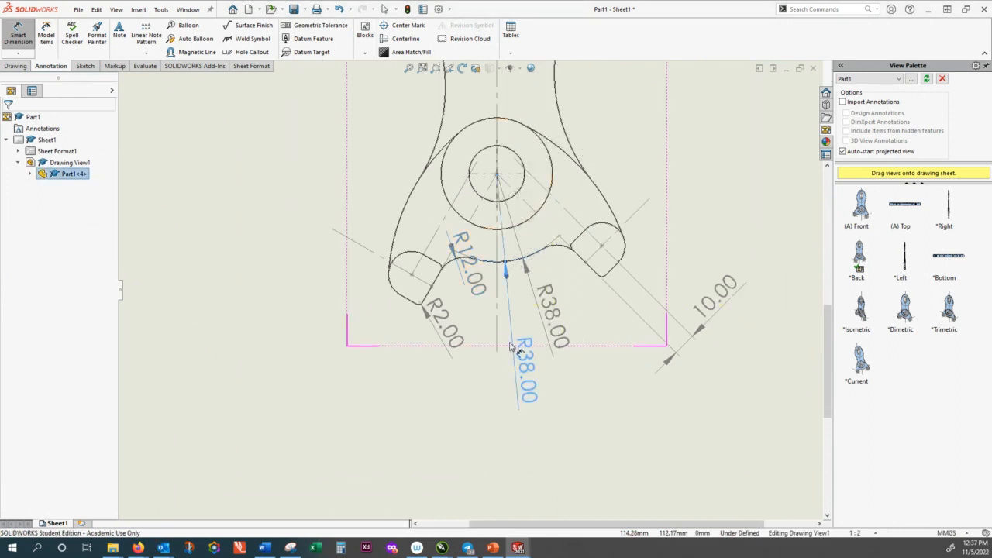
Dimension the radii of the left arm's outer arc and of the concave waist arc above it
left_click(411, 198)
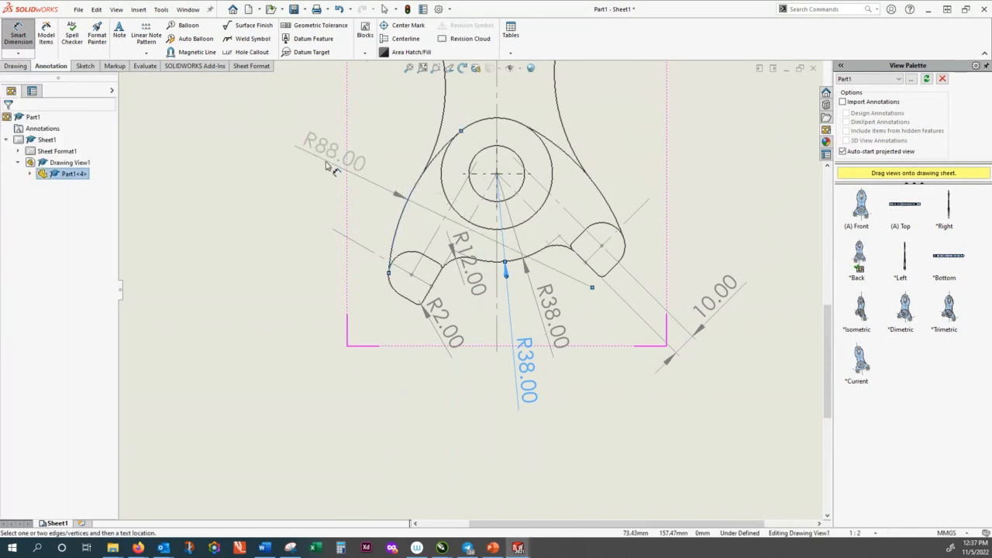
left_click(326, 166)
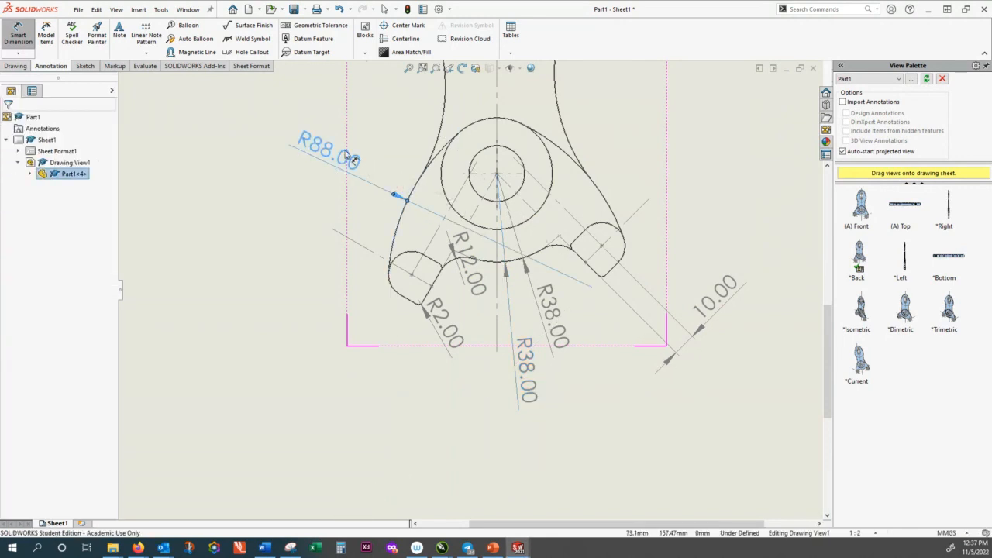
left_click(445, 112)
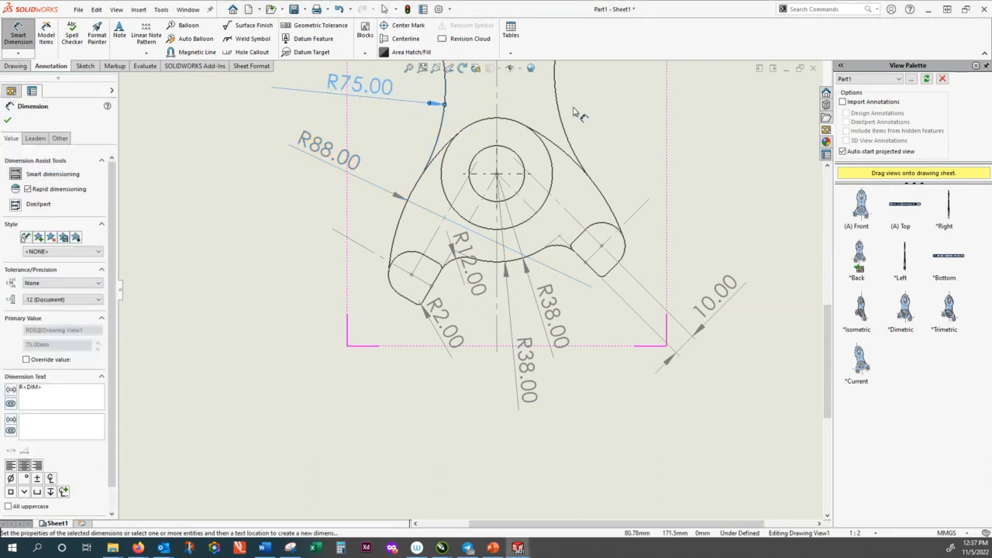
Dimension the vertical distance between the slot's upper arc centre and the hub bore centre, placed to the right of the lever
scroll(573, 110, "up", 4)
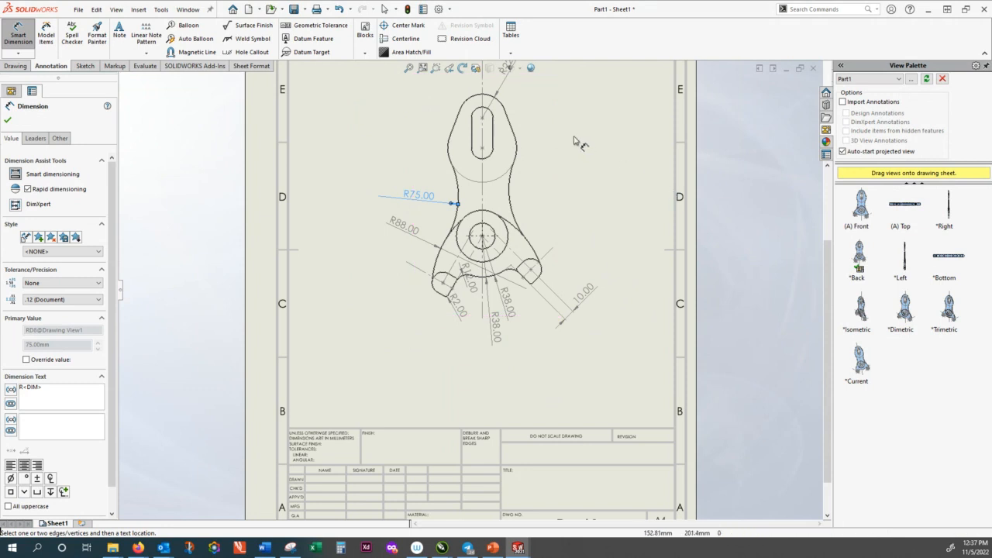
left_click(483, 117)
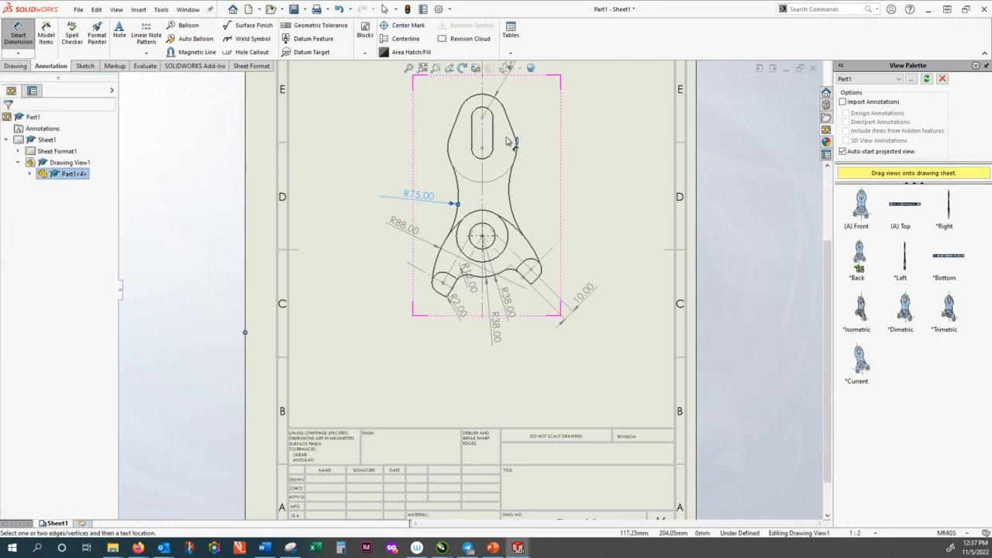
left_click(482, 241)
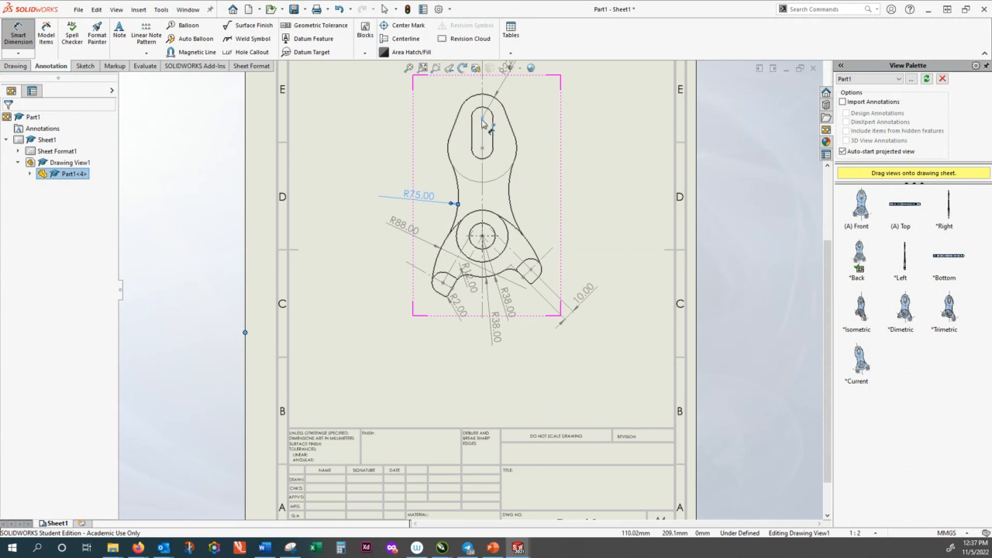
left_click(17, 34)
left_click(19, 36)
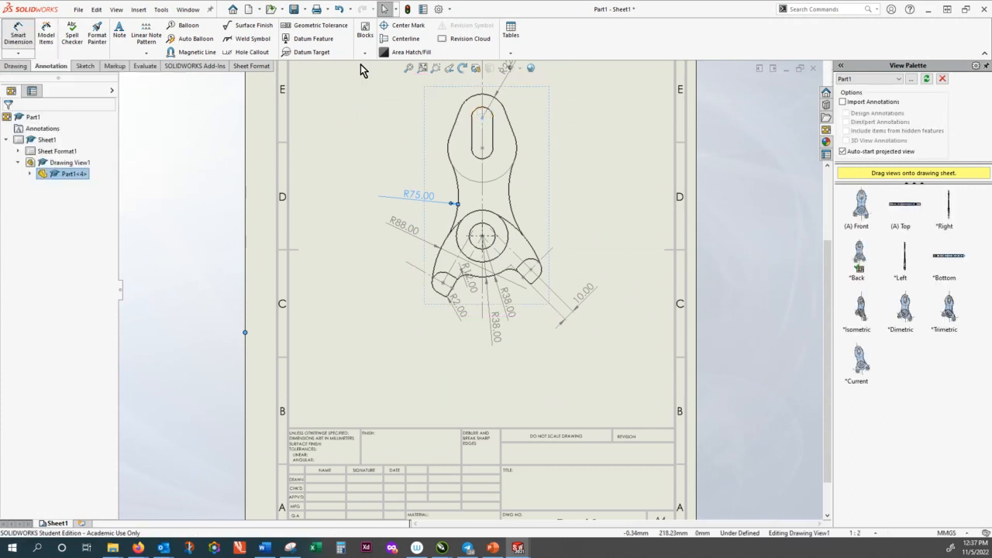
left_click(478, 113)
left_click(491, 232)
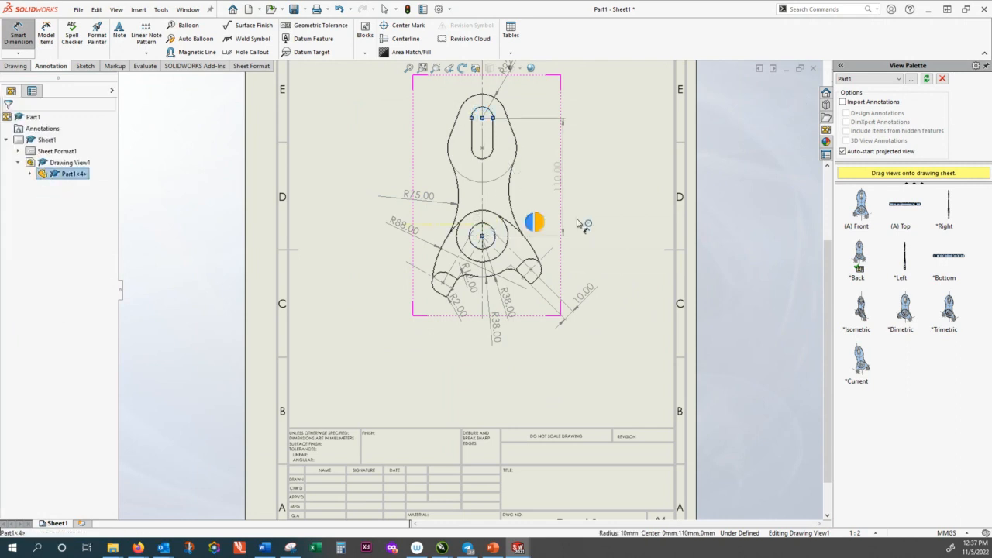
left_click(573, 172)
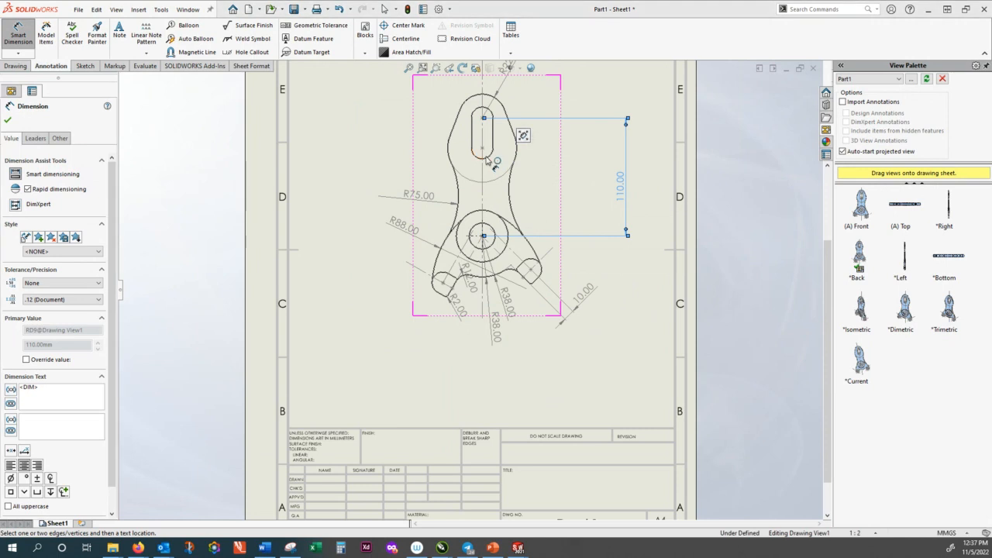
Dimension the vertical distance between the centres of the slot's two end arcs, placed between the lever and the slot-to-hub dimension
left_click(488, 155)
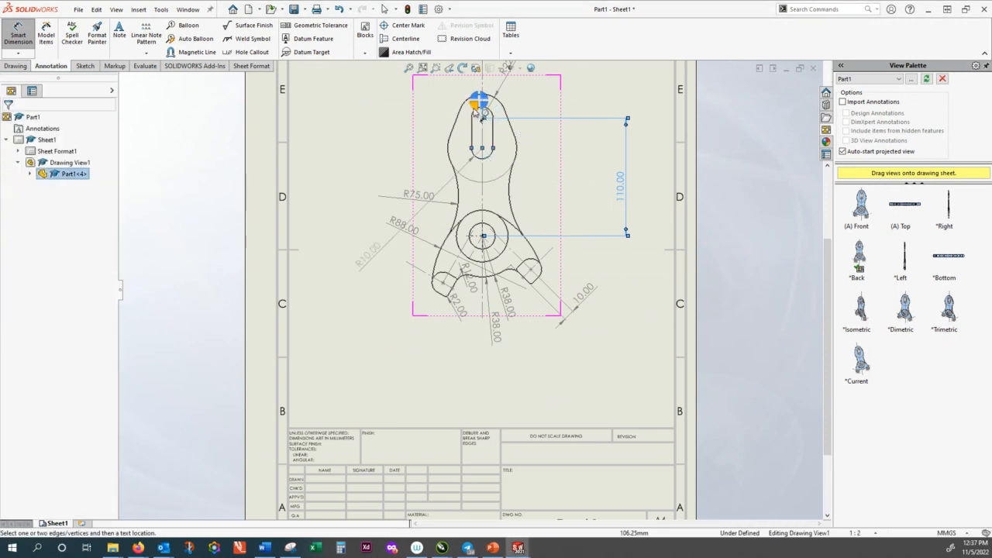
scroll(474, 111, "down", 5)
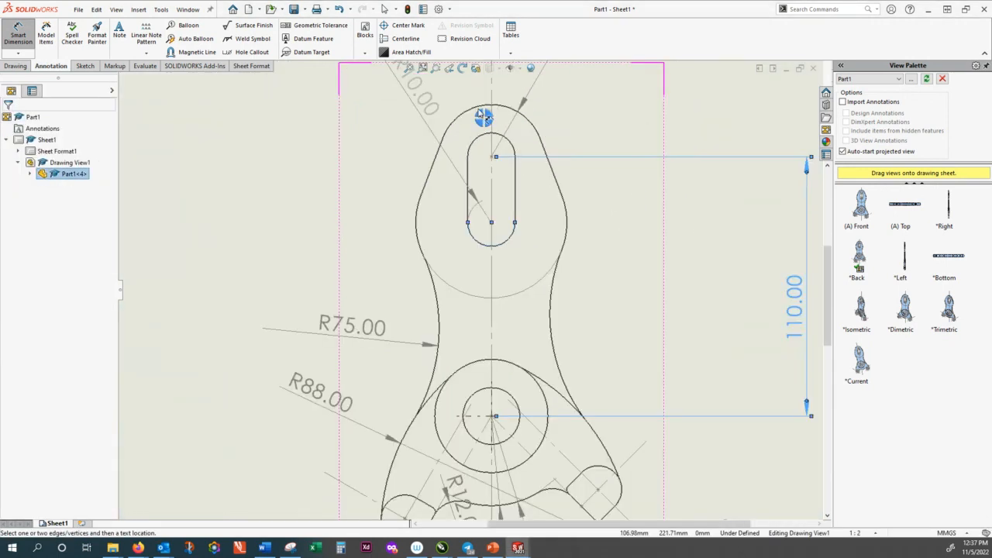
left_click(504, 163)
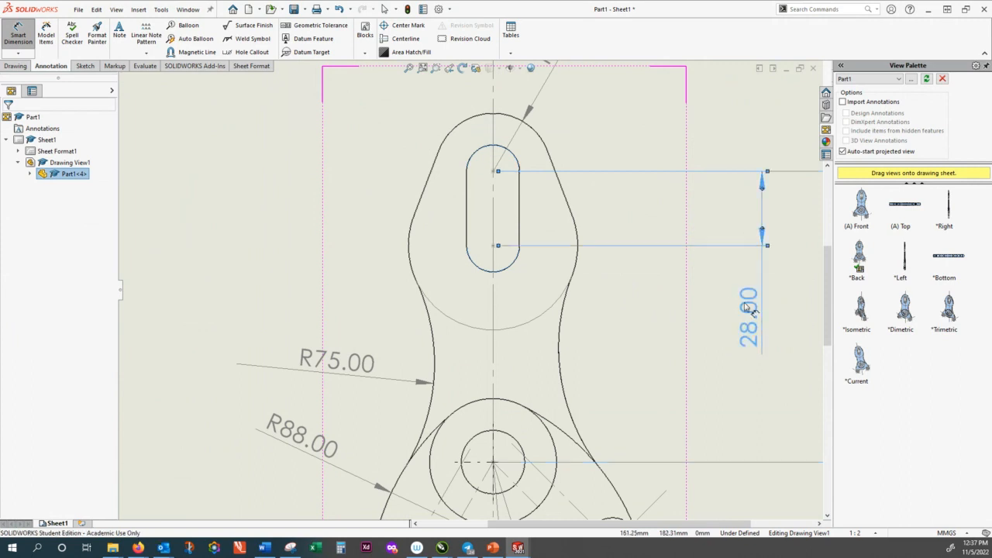
left_click(718, 274)
scroll(710, 265, "down", 5)
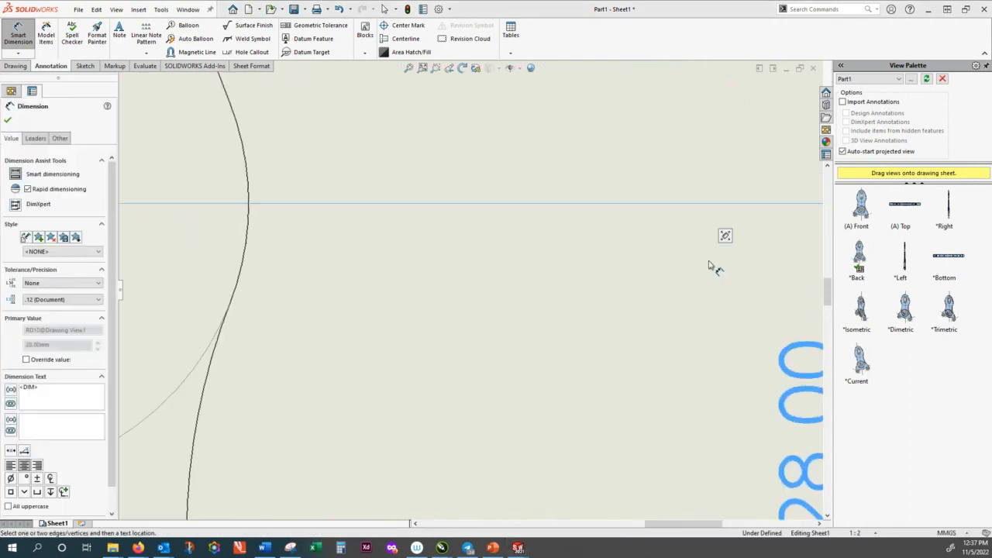
scroll(716, 256, "up", 7)
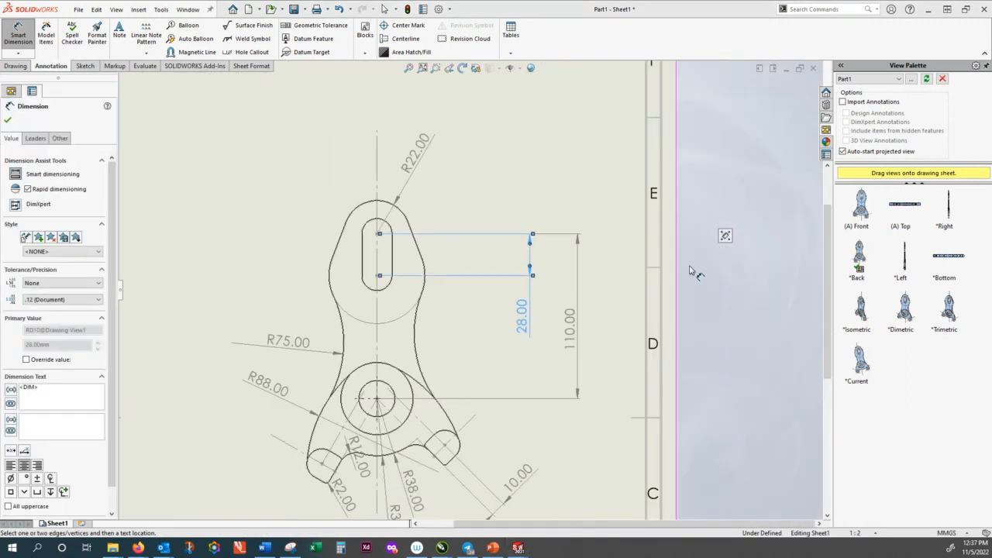
scroll(564, 310, "up", 3)
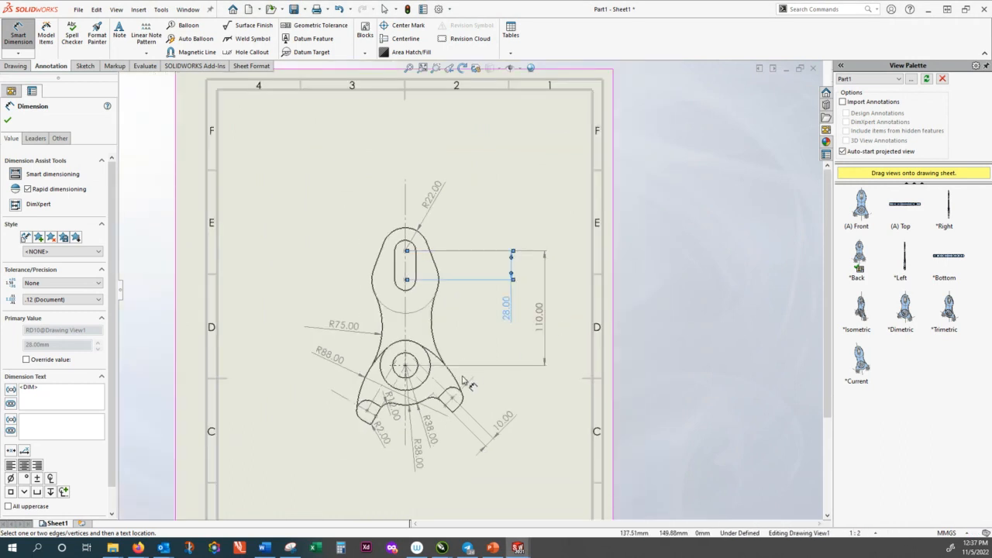